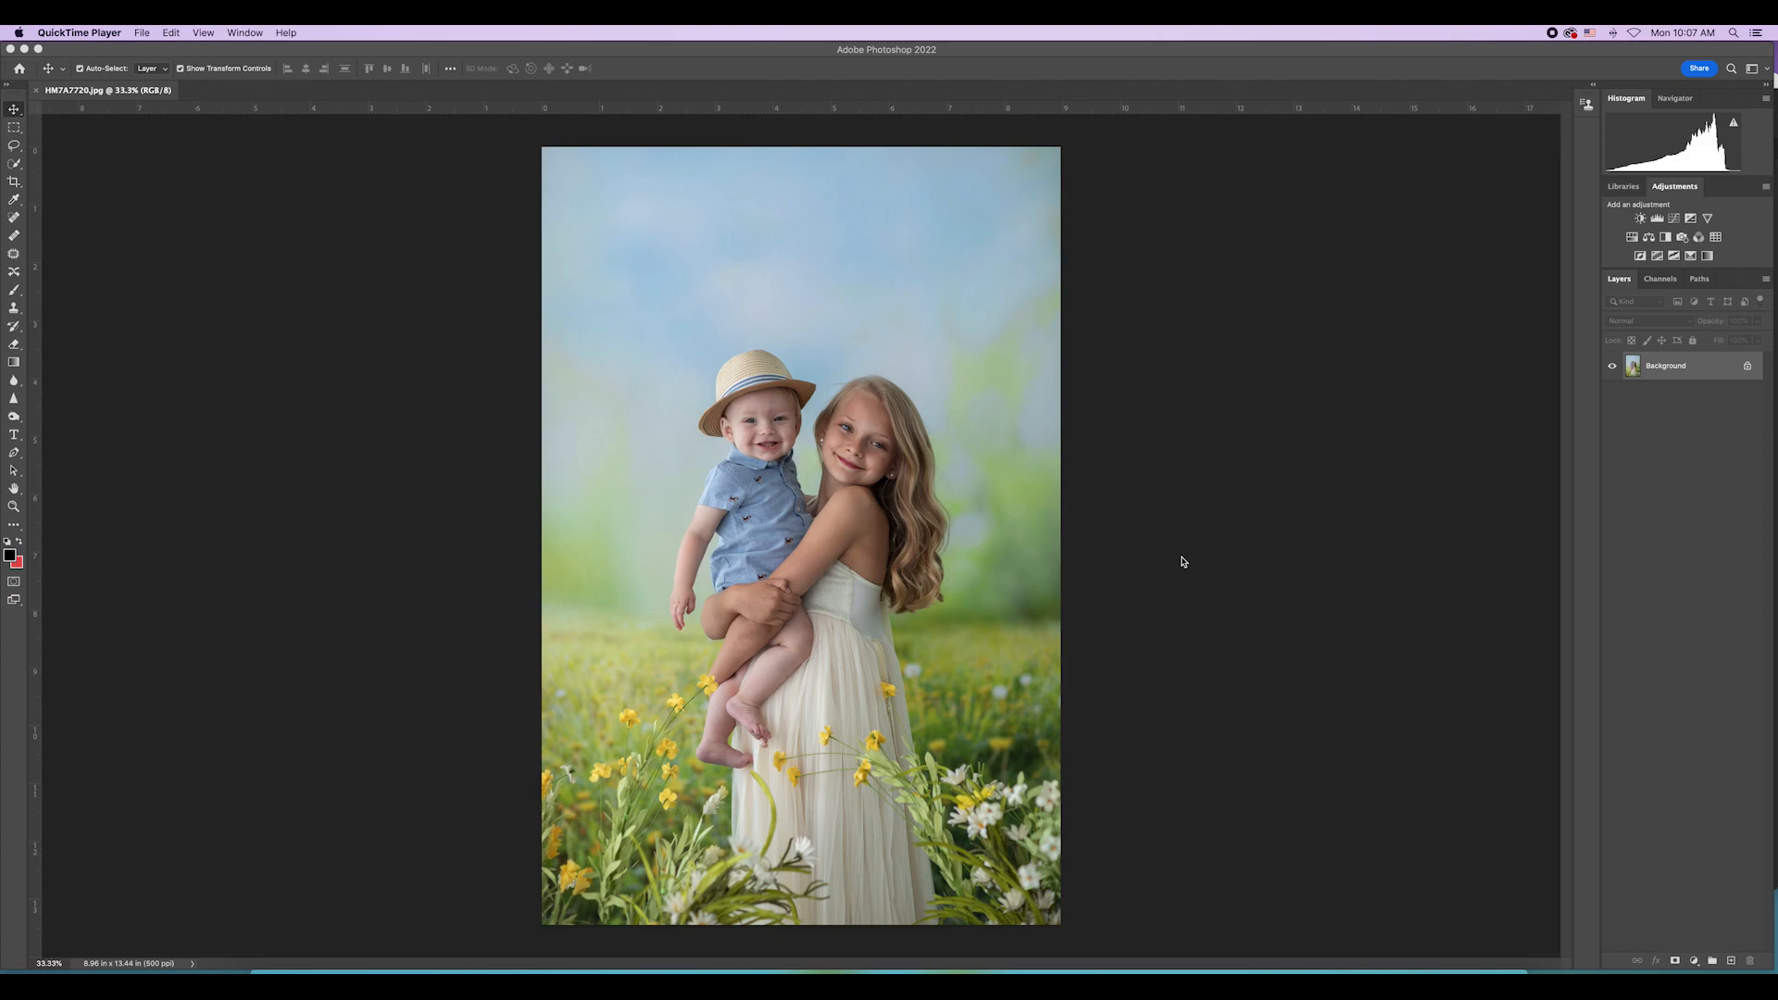
Step: Patch the skin between the baby's eyes with clean skin from his forehead using the Patch tool, and deselect
left_click(1162, 561)
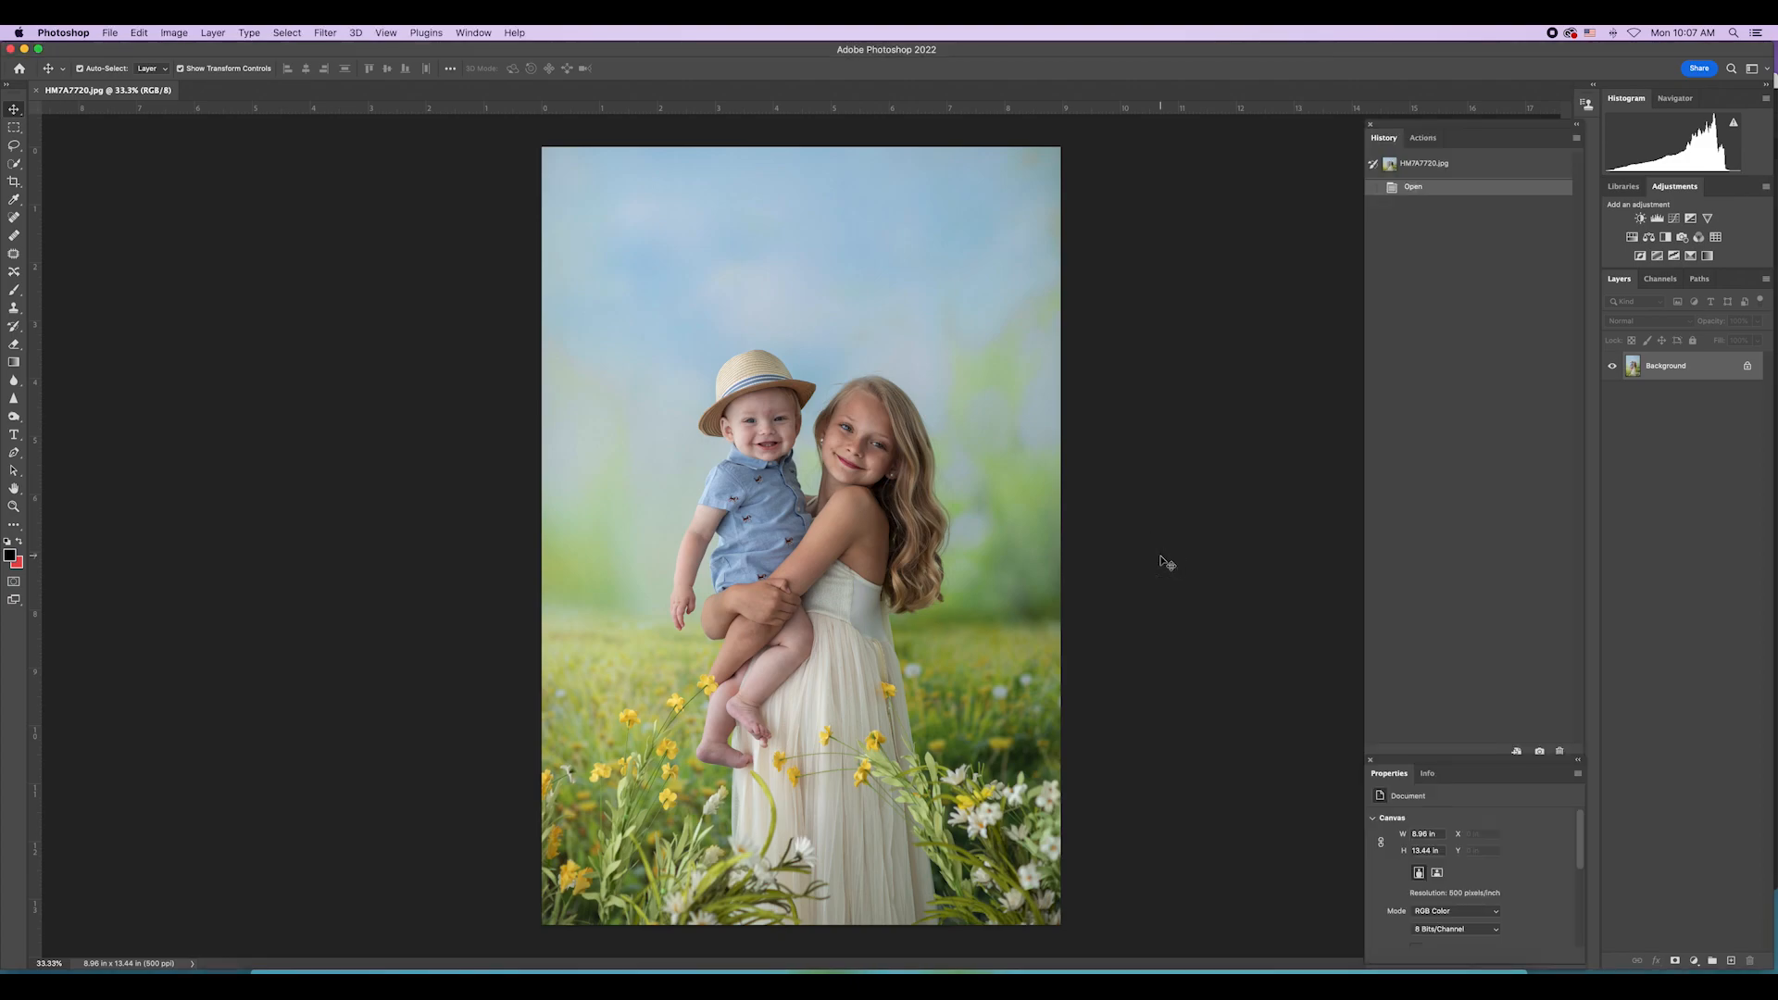
key("super+equal")
key("super+equal")
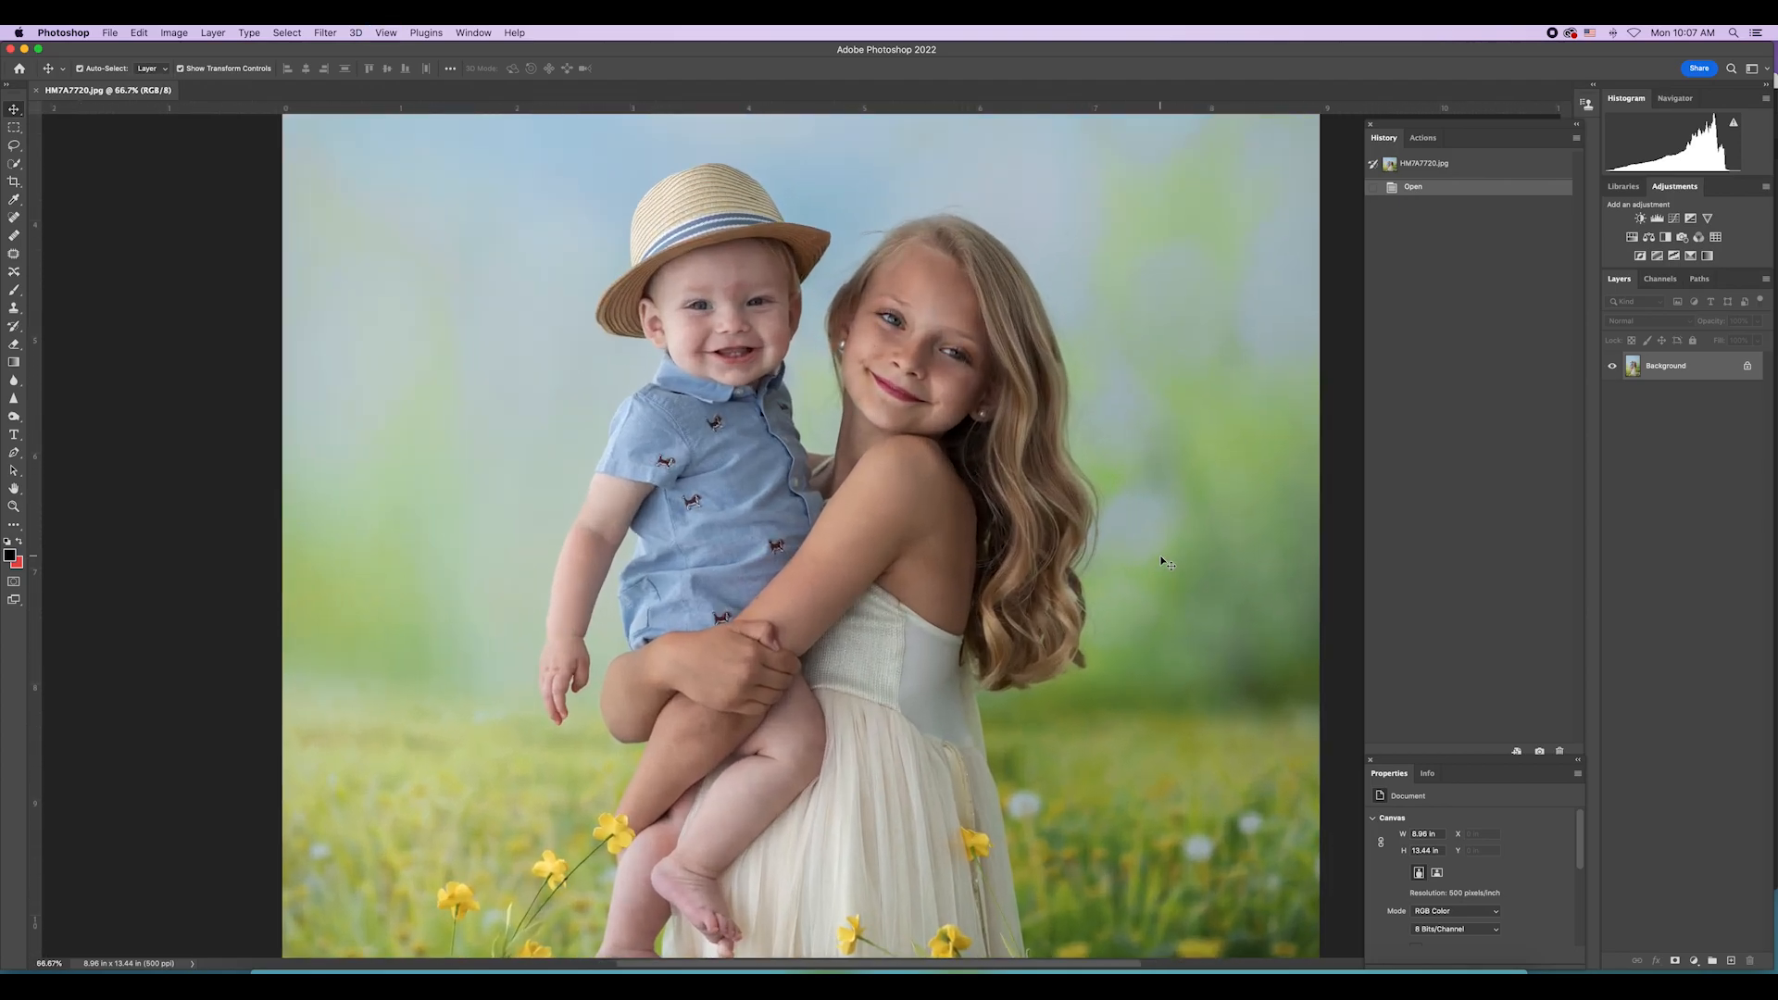
left_click(14, 254)
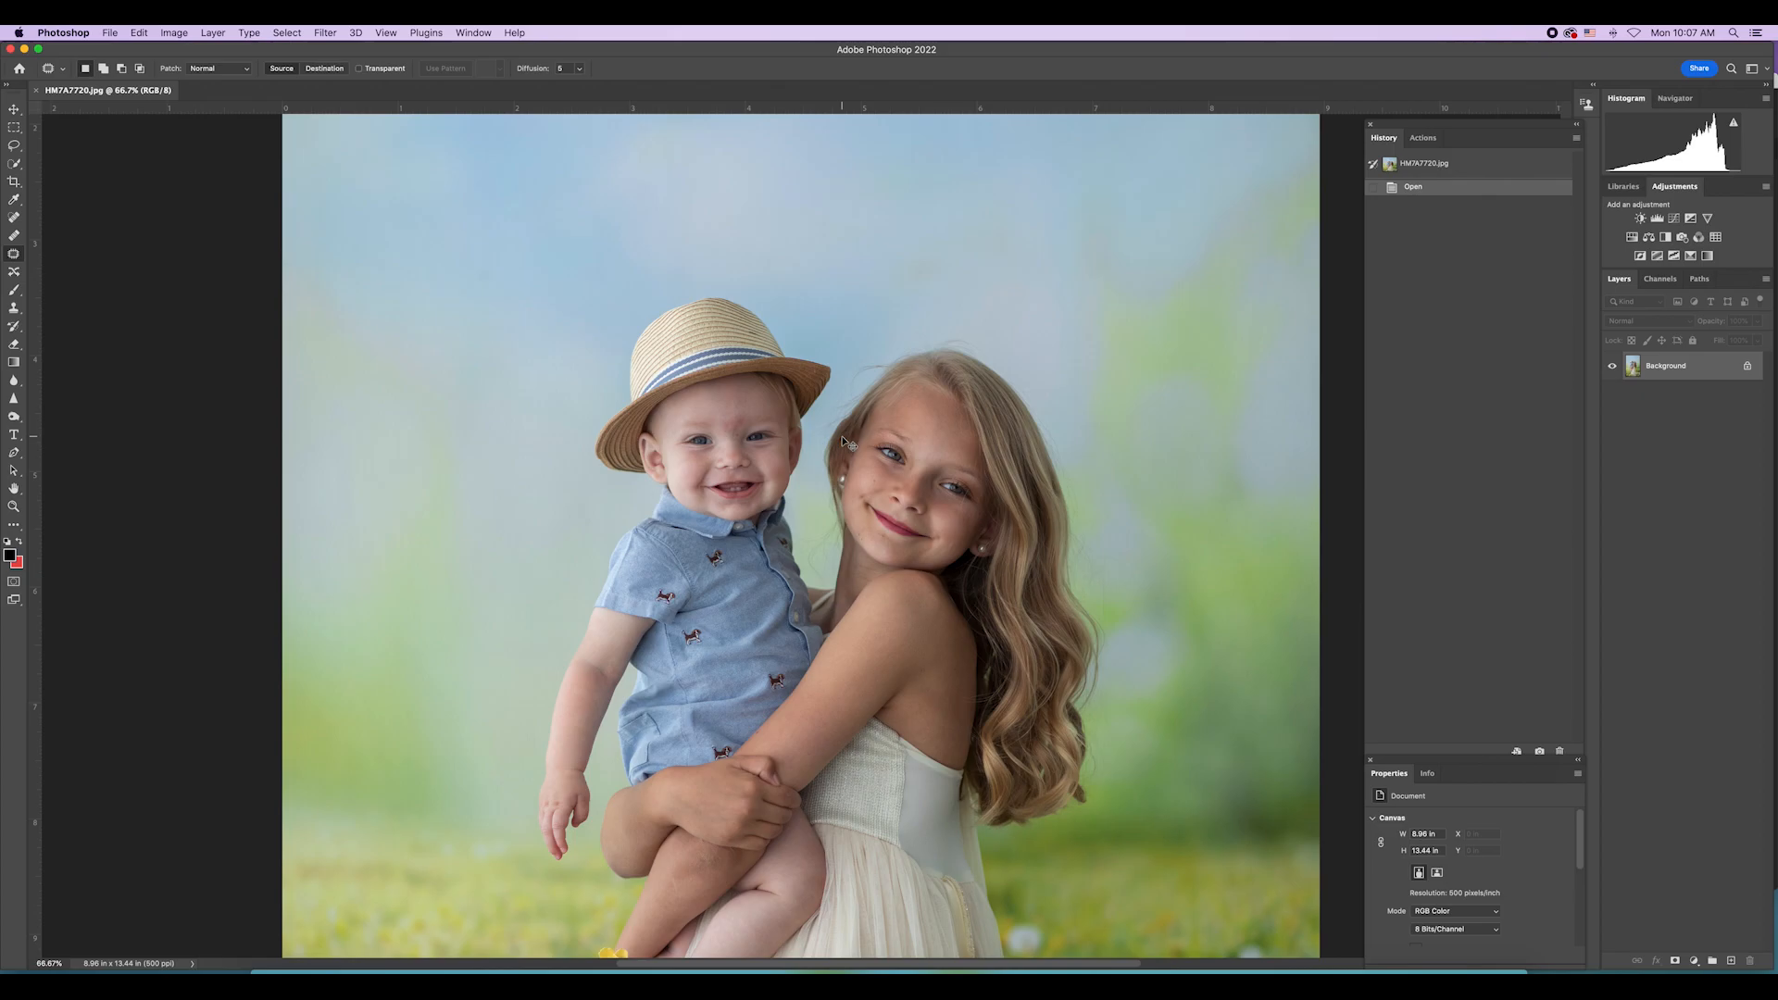
mouse_move(723, 434)
left_mouse_down()
mouse_move(759, 432)
mouse_move(738, 417)
mouse_move(751, 404)
left_mouse_up()
key("super+d")
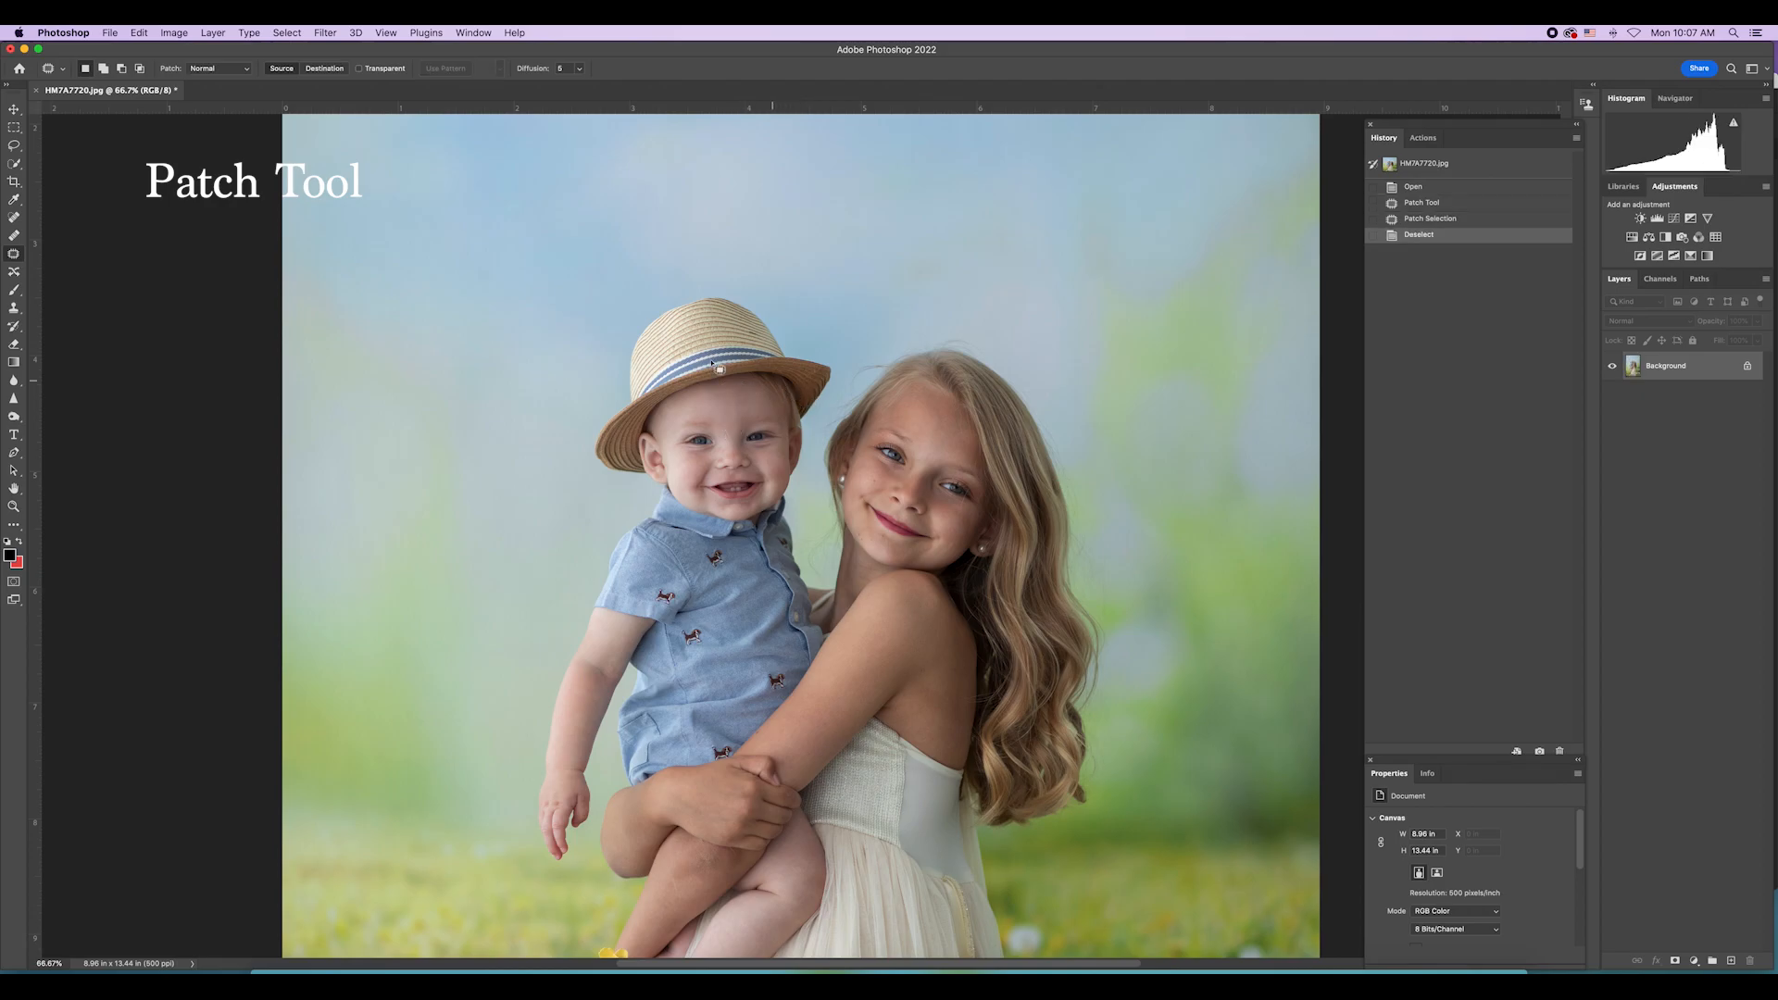
Step: Heal the small blemishes around the girl's eye and cheek with a smaller Spot Healing Brush
left_click(14, 217)
key("bracketleft")
key("bracketleft")
key("bracketleft")
key("bracketleft")
key("bracketleft")
left_click(966, 496)
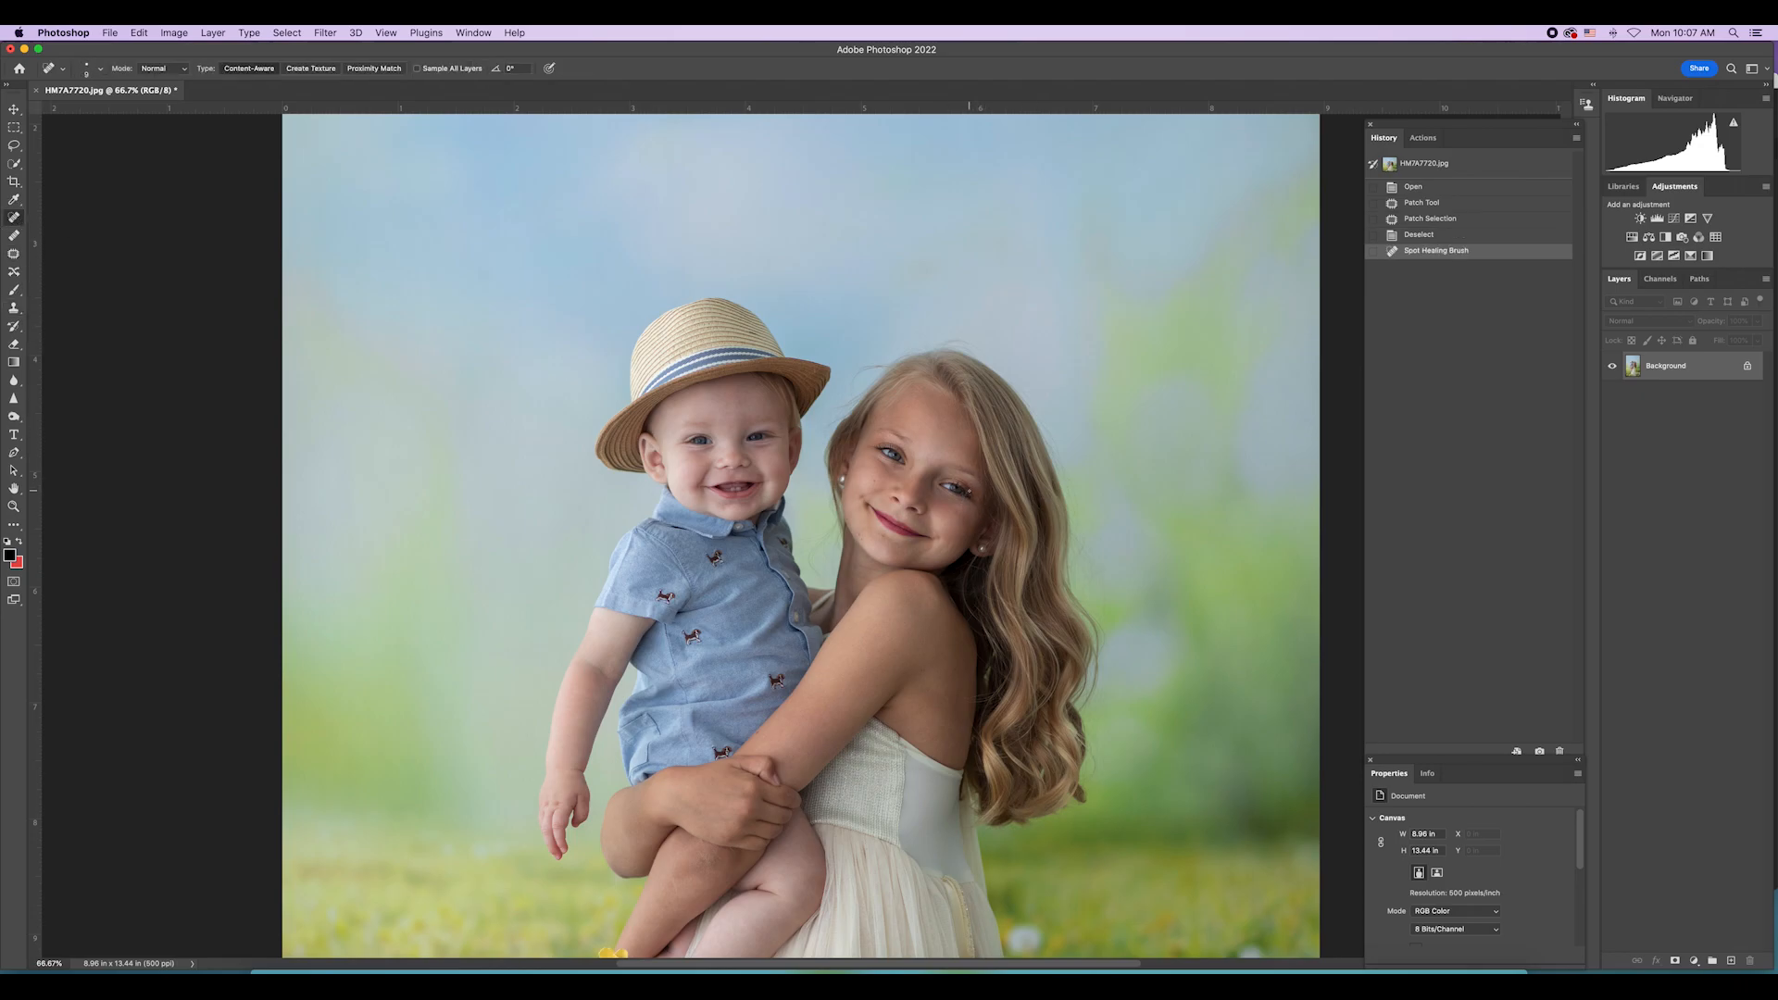
mouse_move(966, 495)
left_mouse_down()
mouse_move(962, 521)
mouse_move(981, 497)
left_mouse_up()
left_click(982, 498)
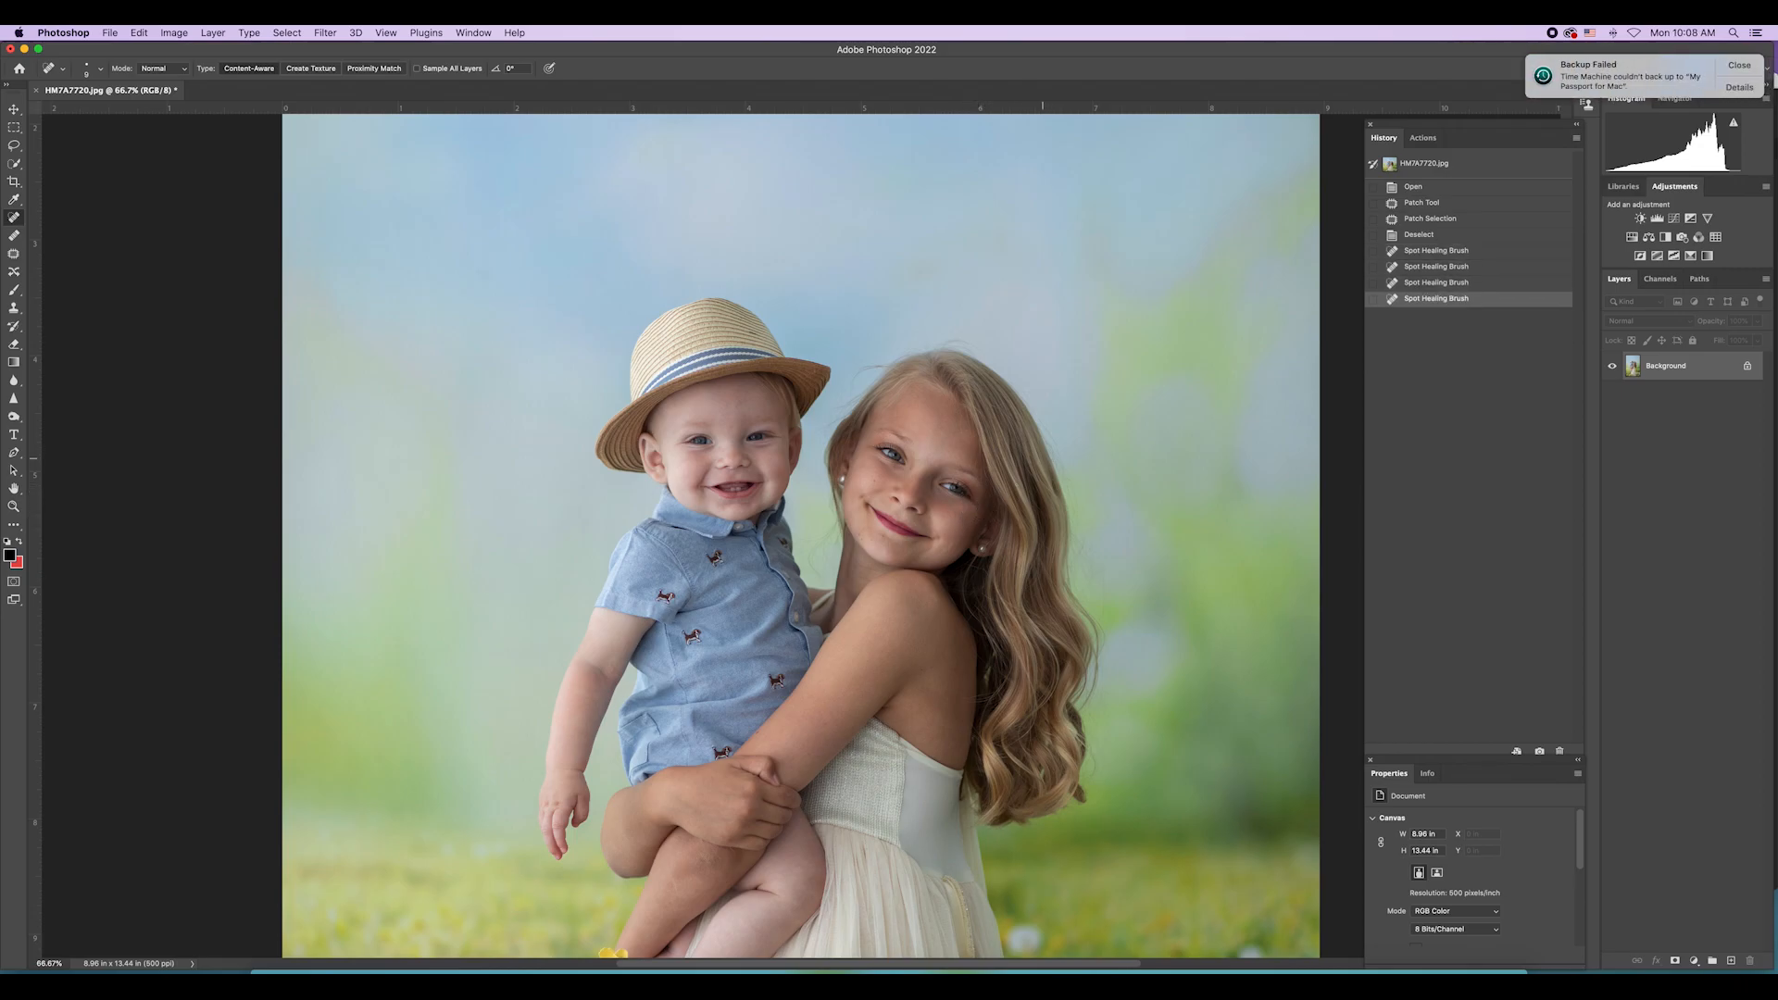
Step: Duplicate the Background layer and smooth the copy's skin with Imagenomic Portraiture 3, adding a skin tone sampled from the girl's face to the mask
scroll(1045, 501, "down", 2)
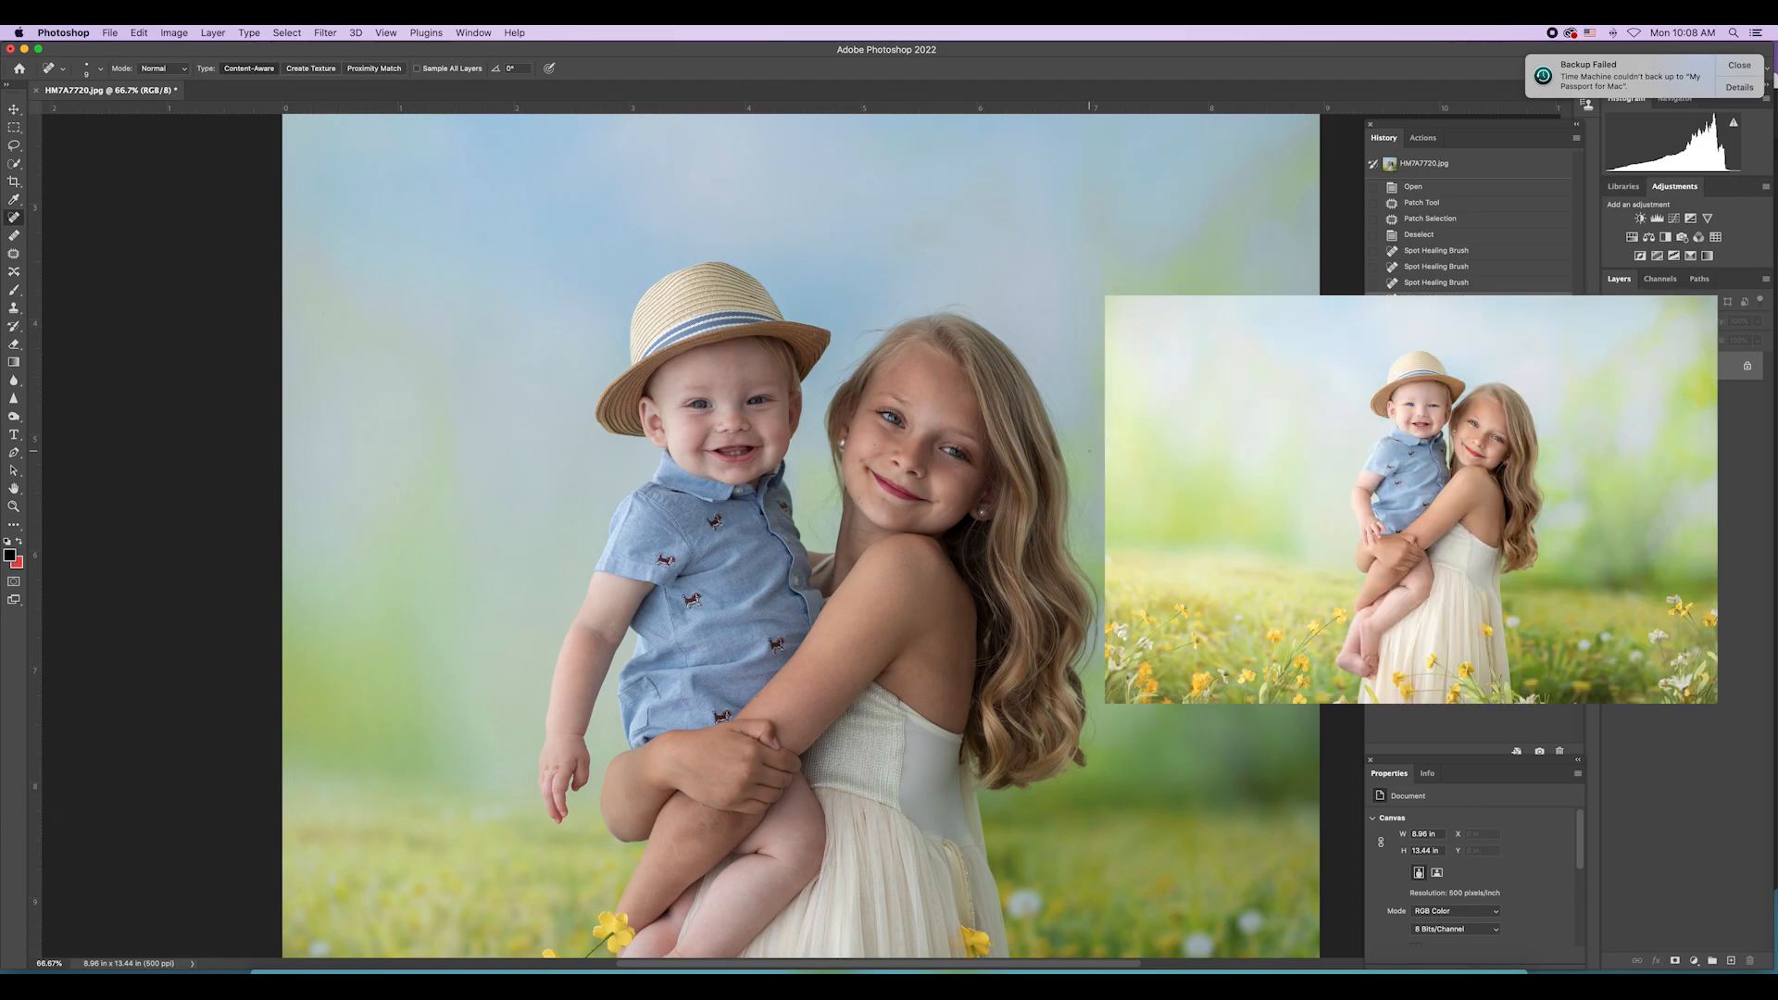
key("super+0")
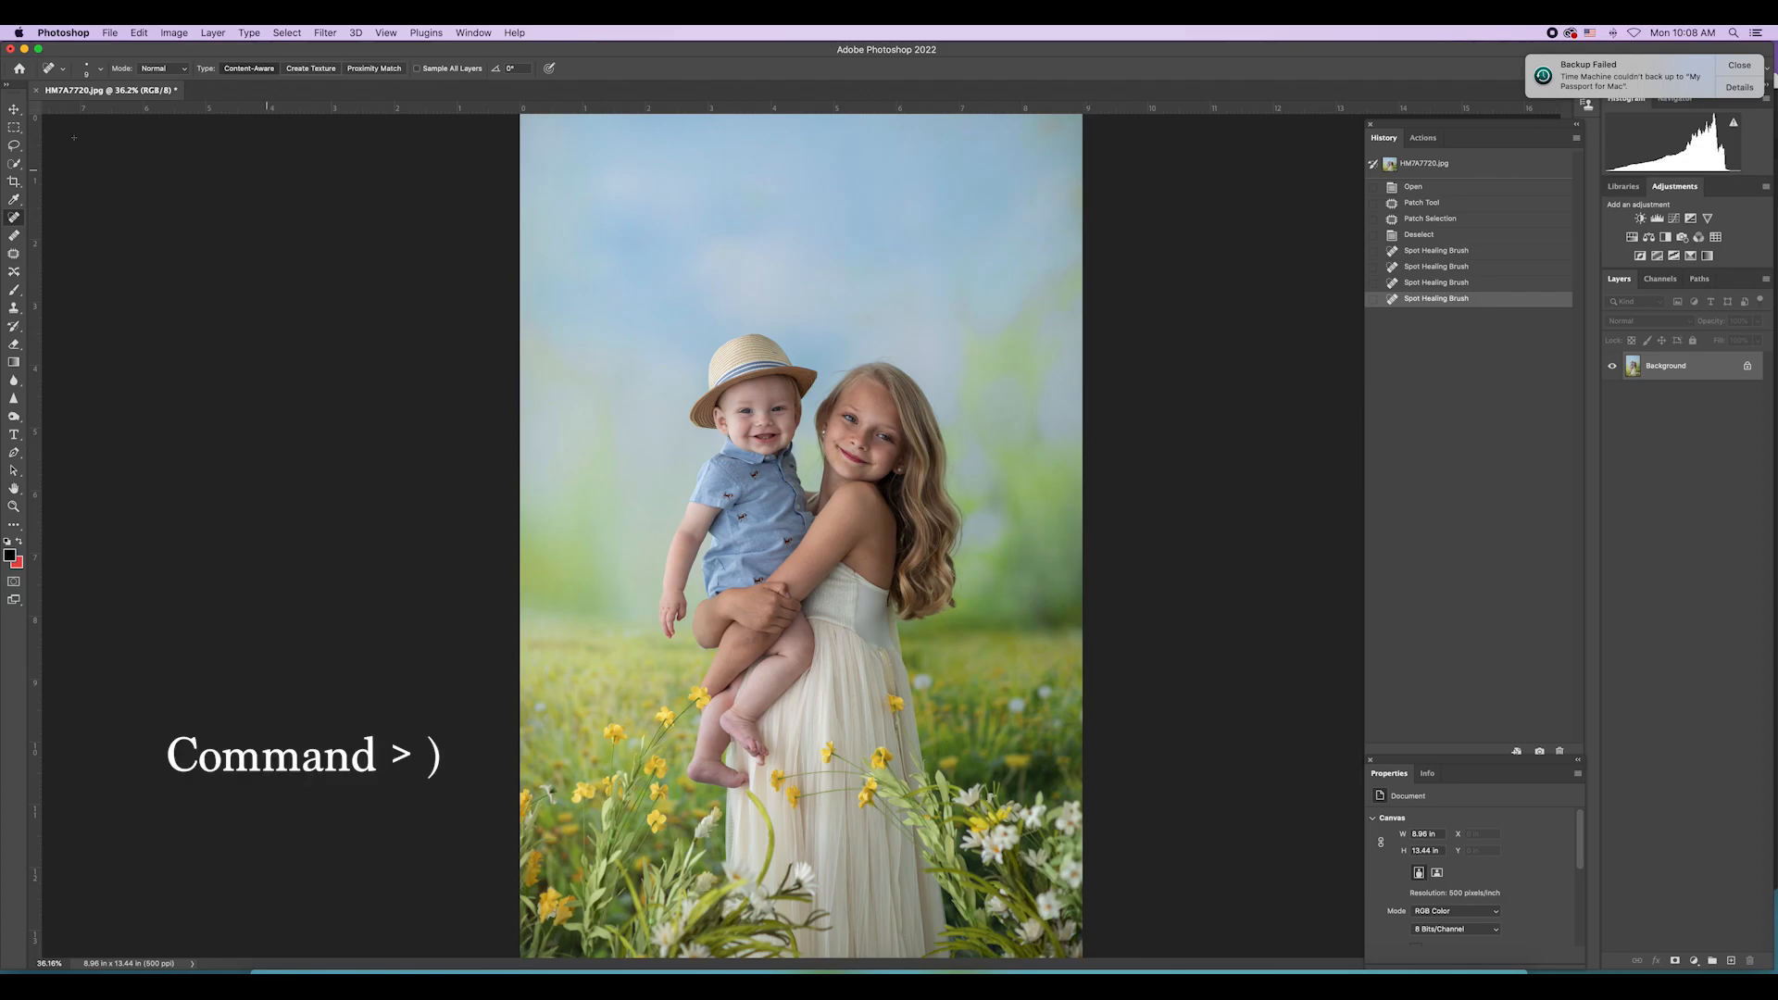
left_click(14, 110)
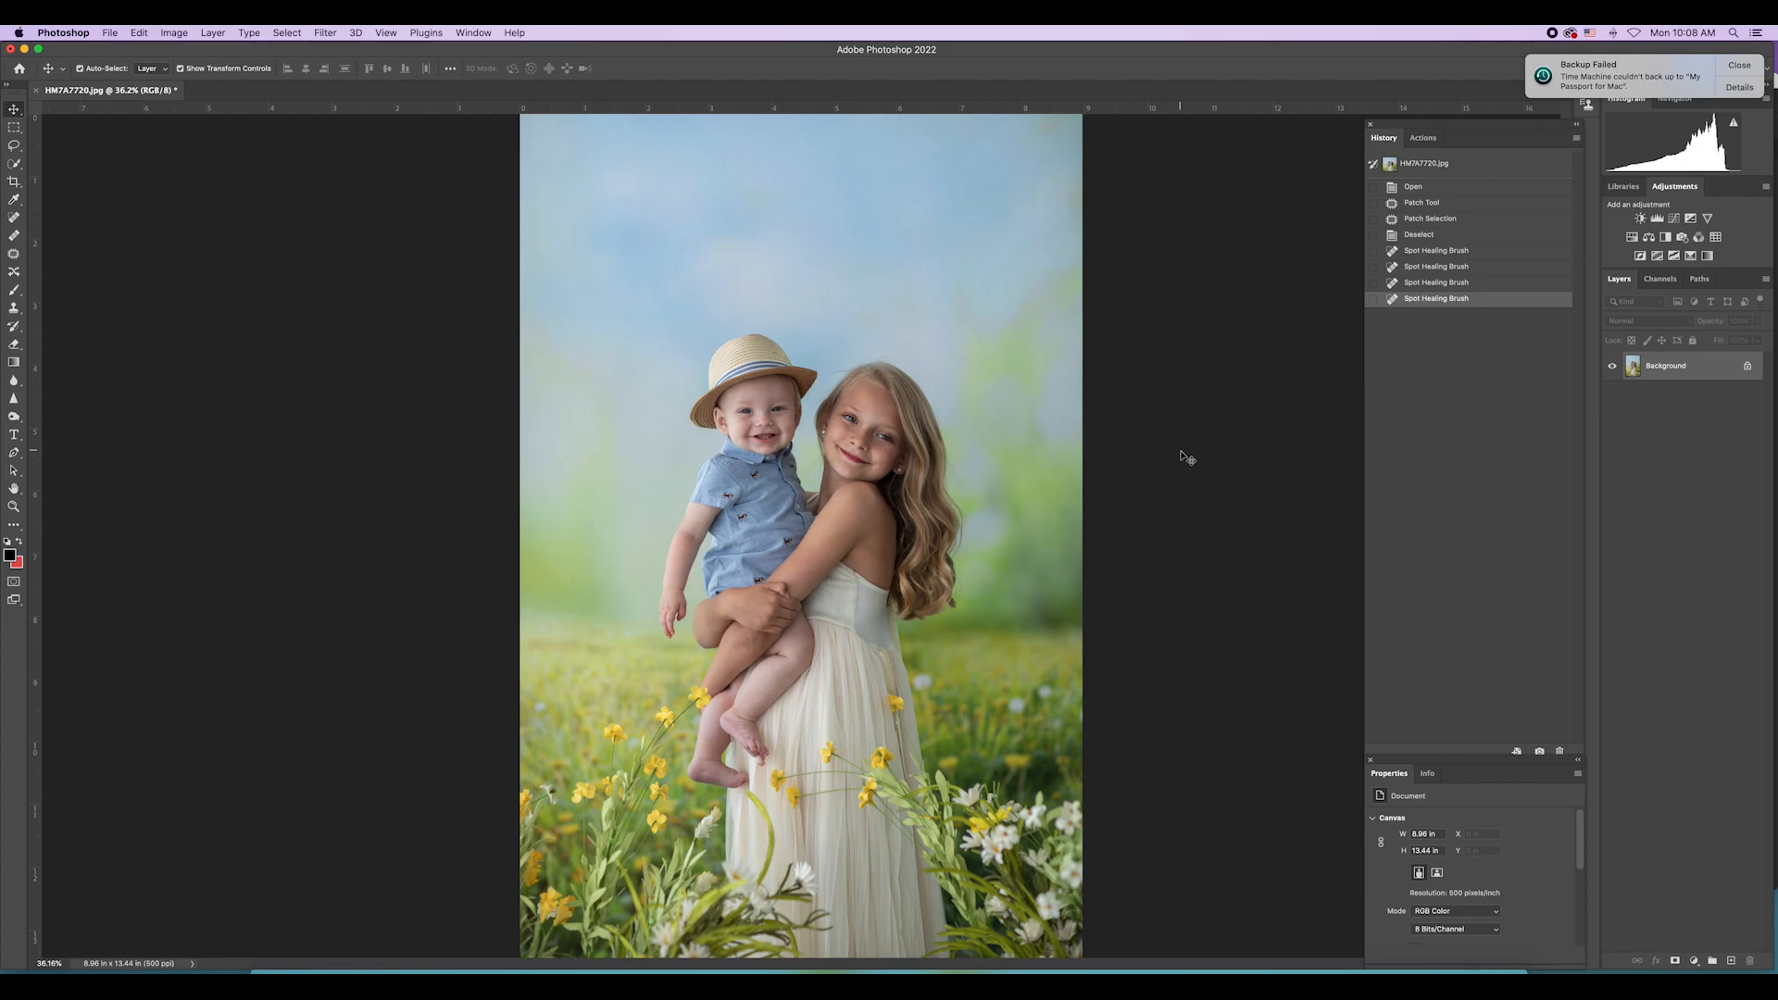
key("super+j")
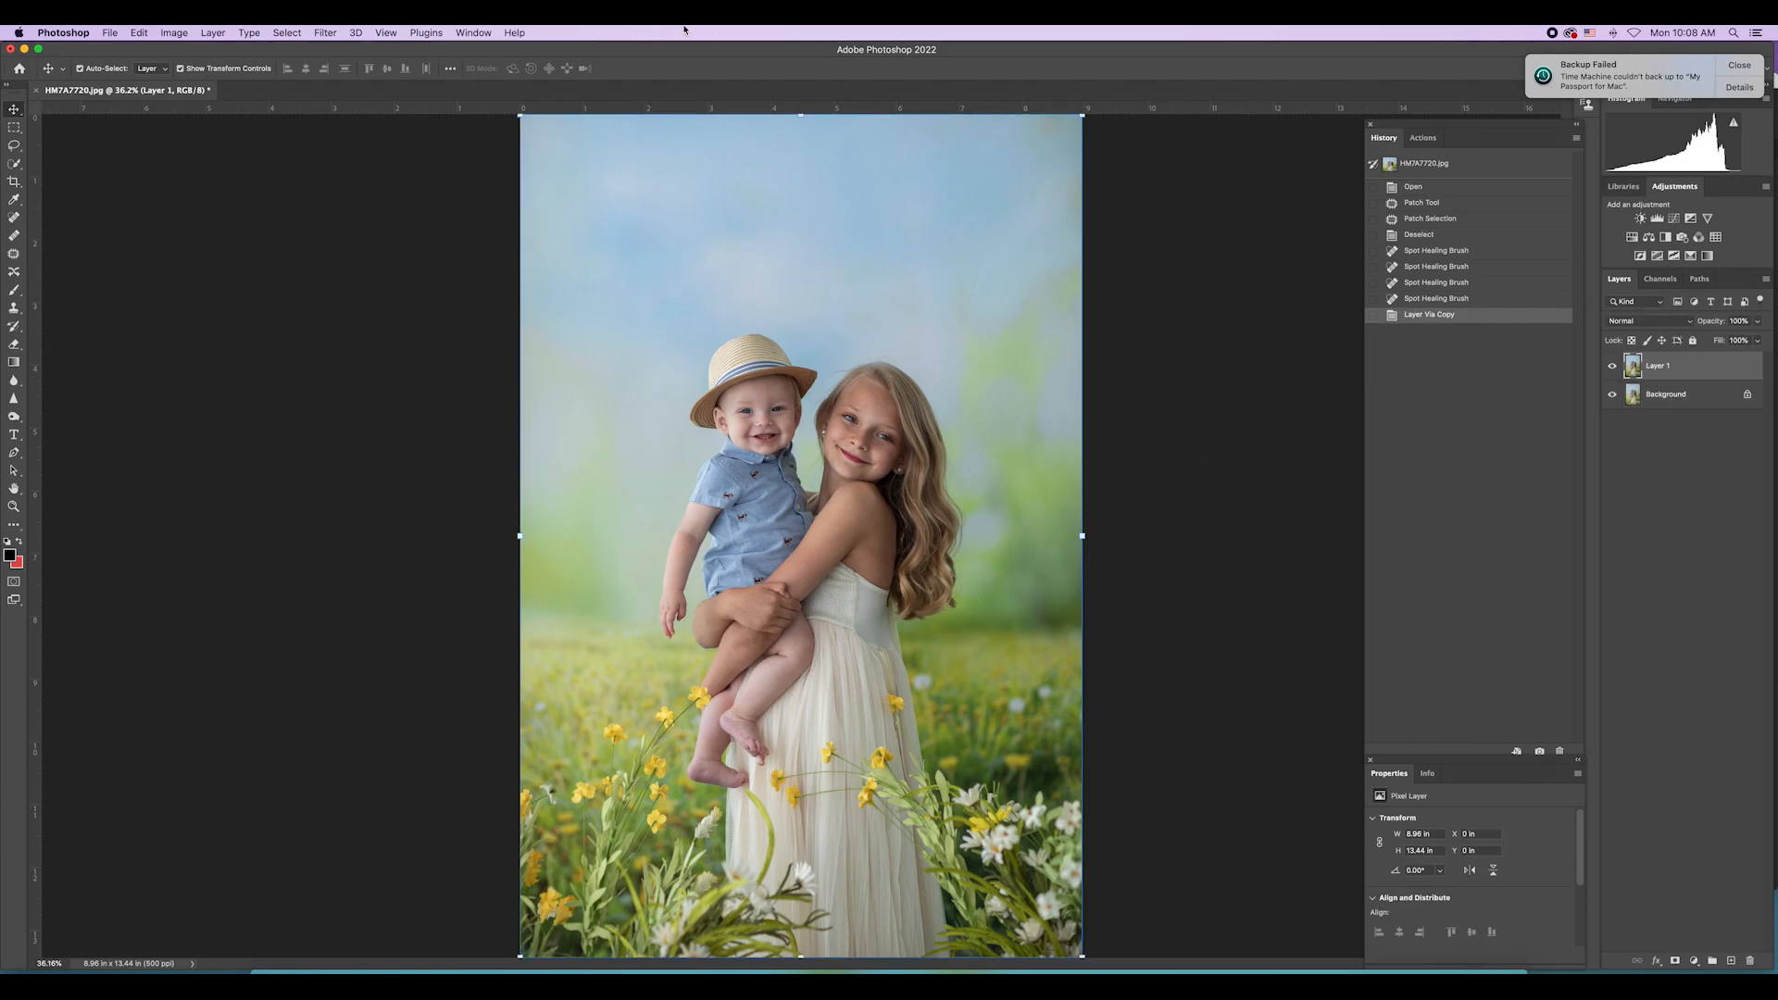
left_click(322, 28)
mouse_move(424, 366)
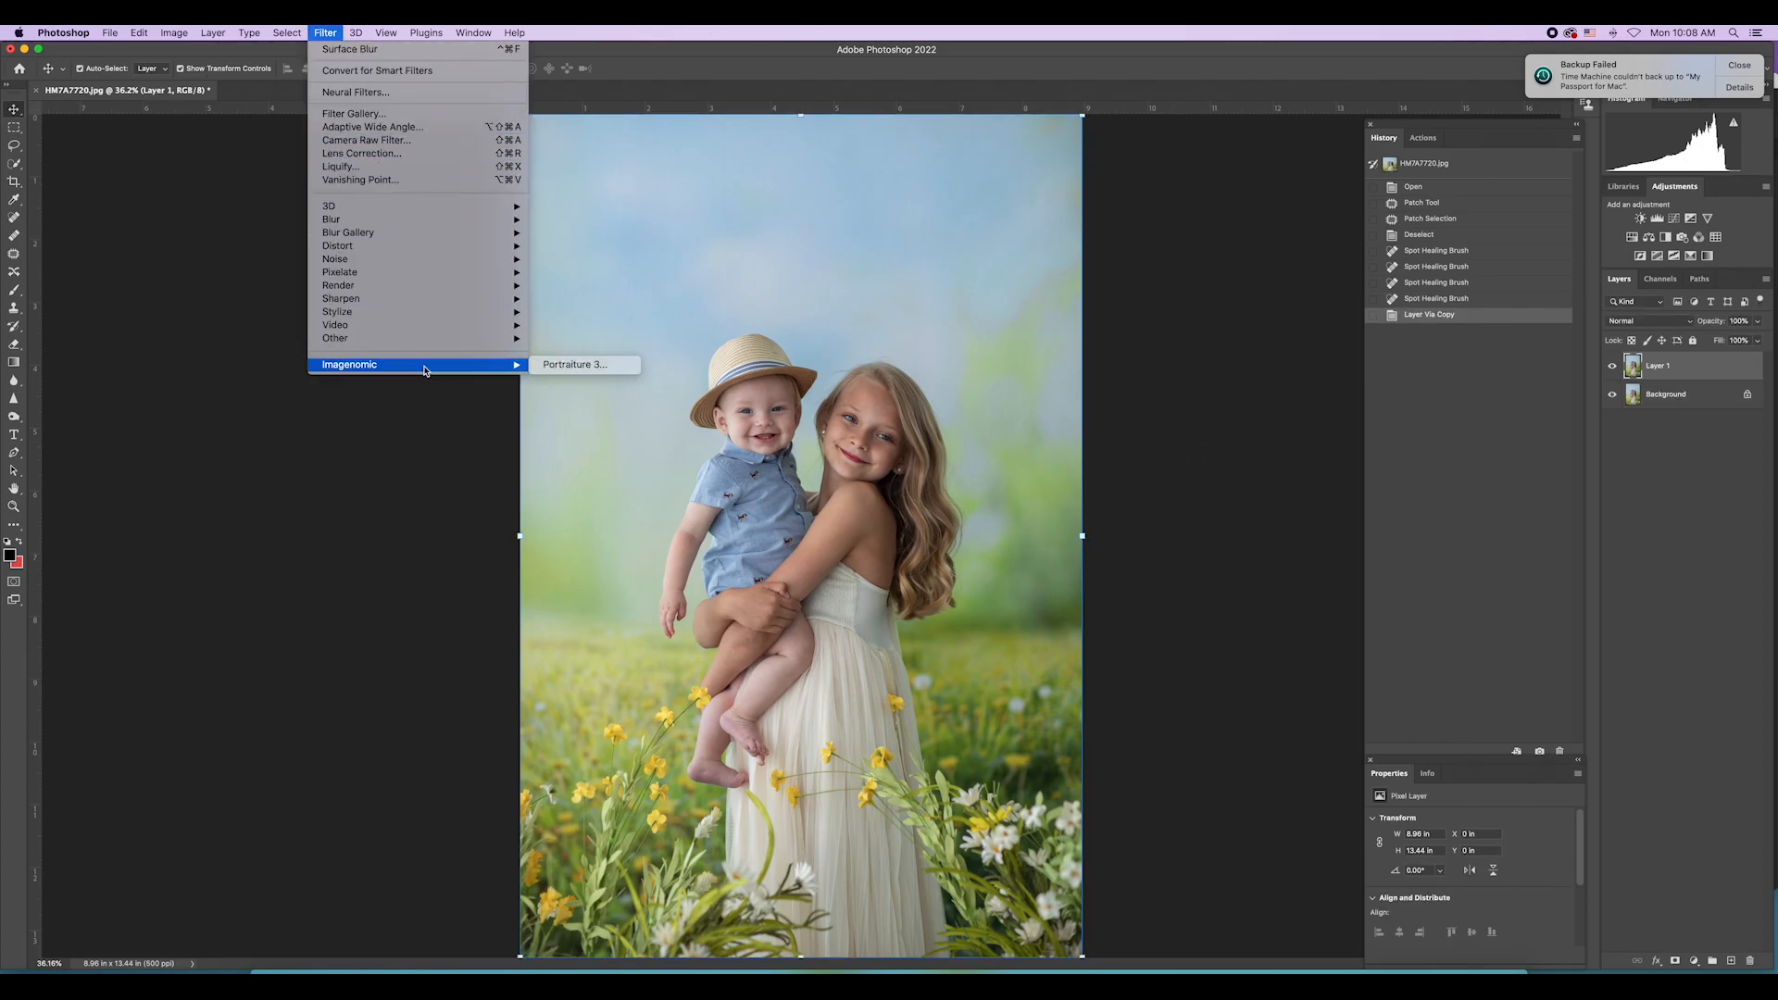
left_click(553, 368)
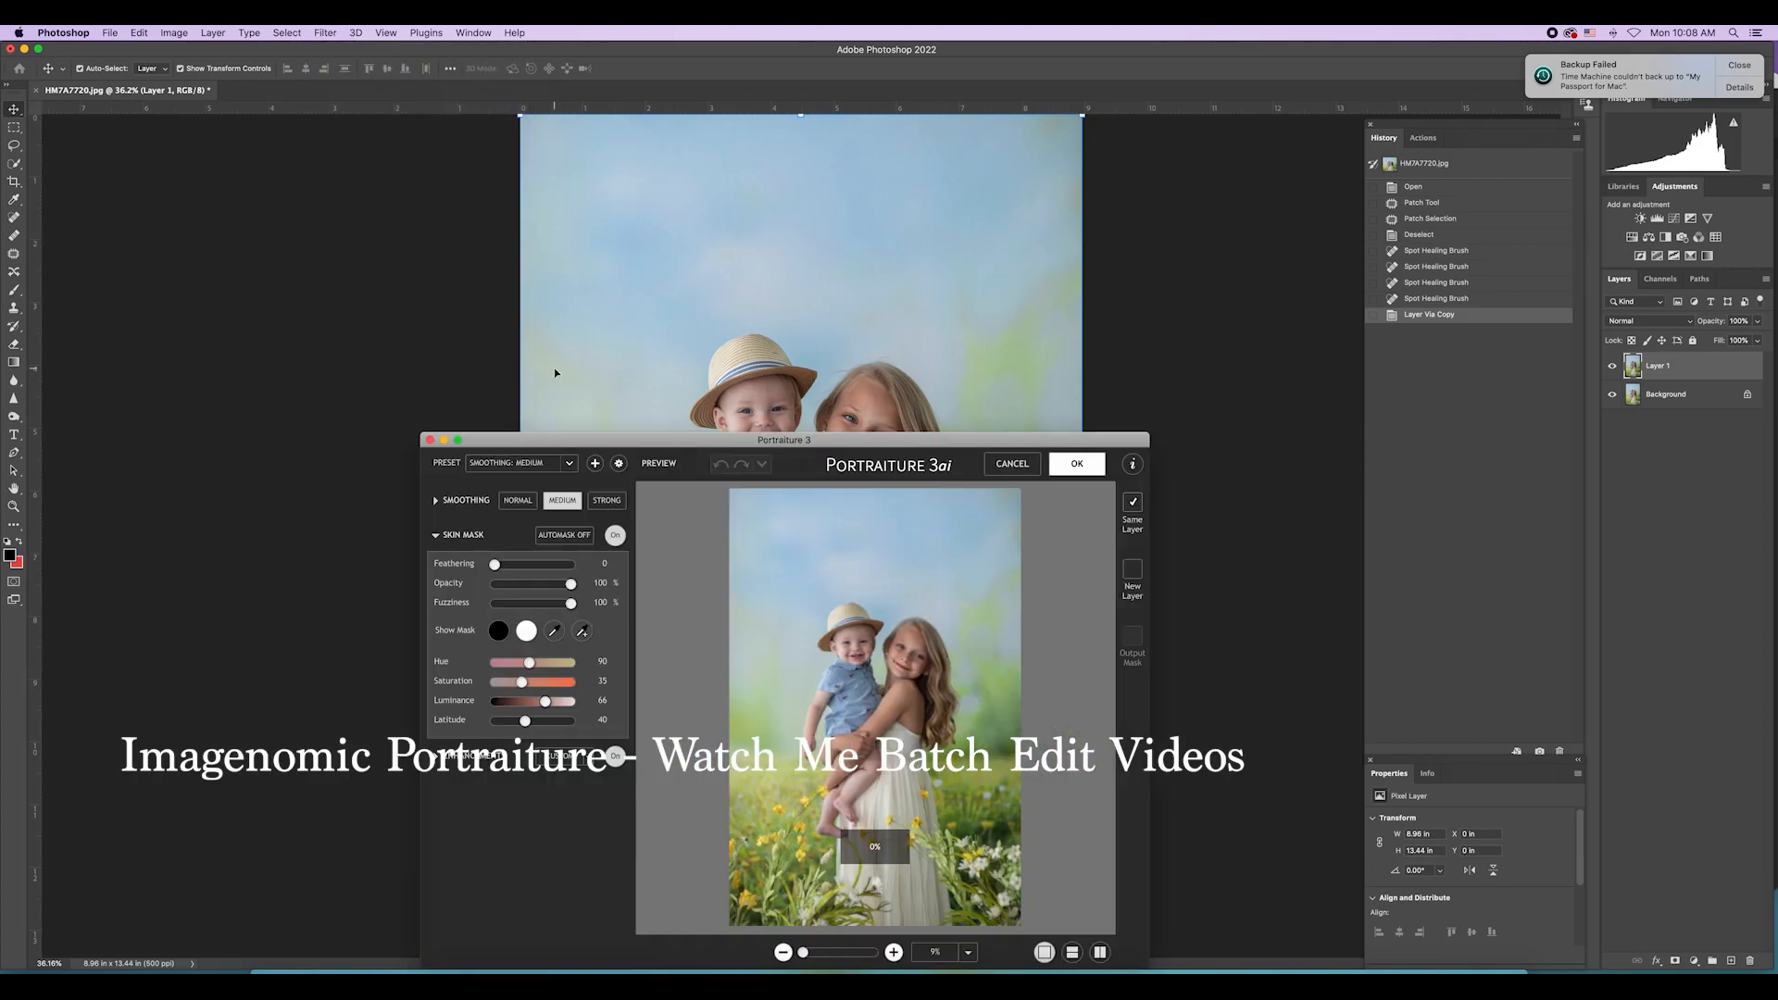
left_click(581, 631)
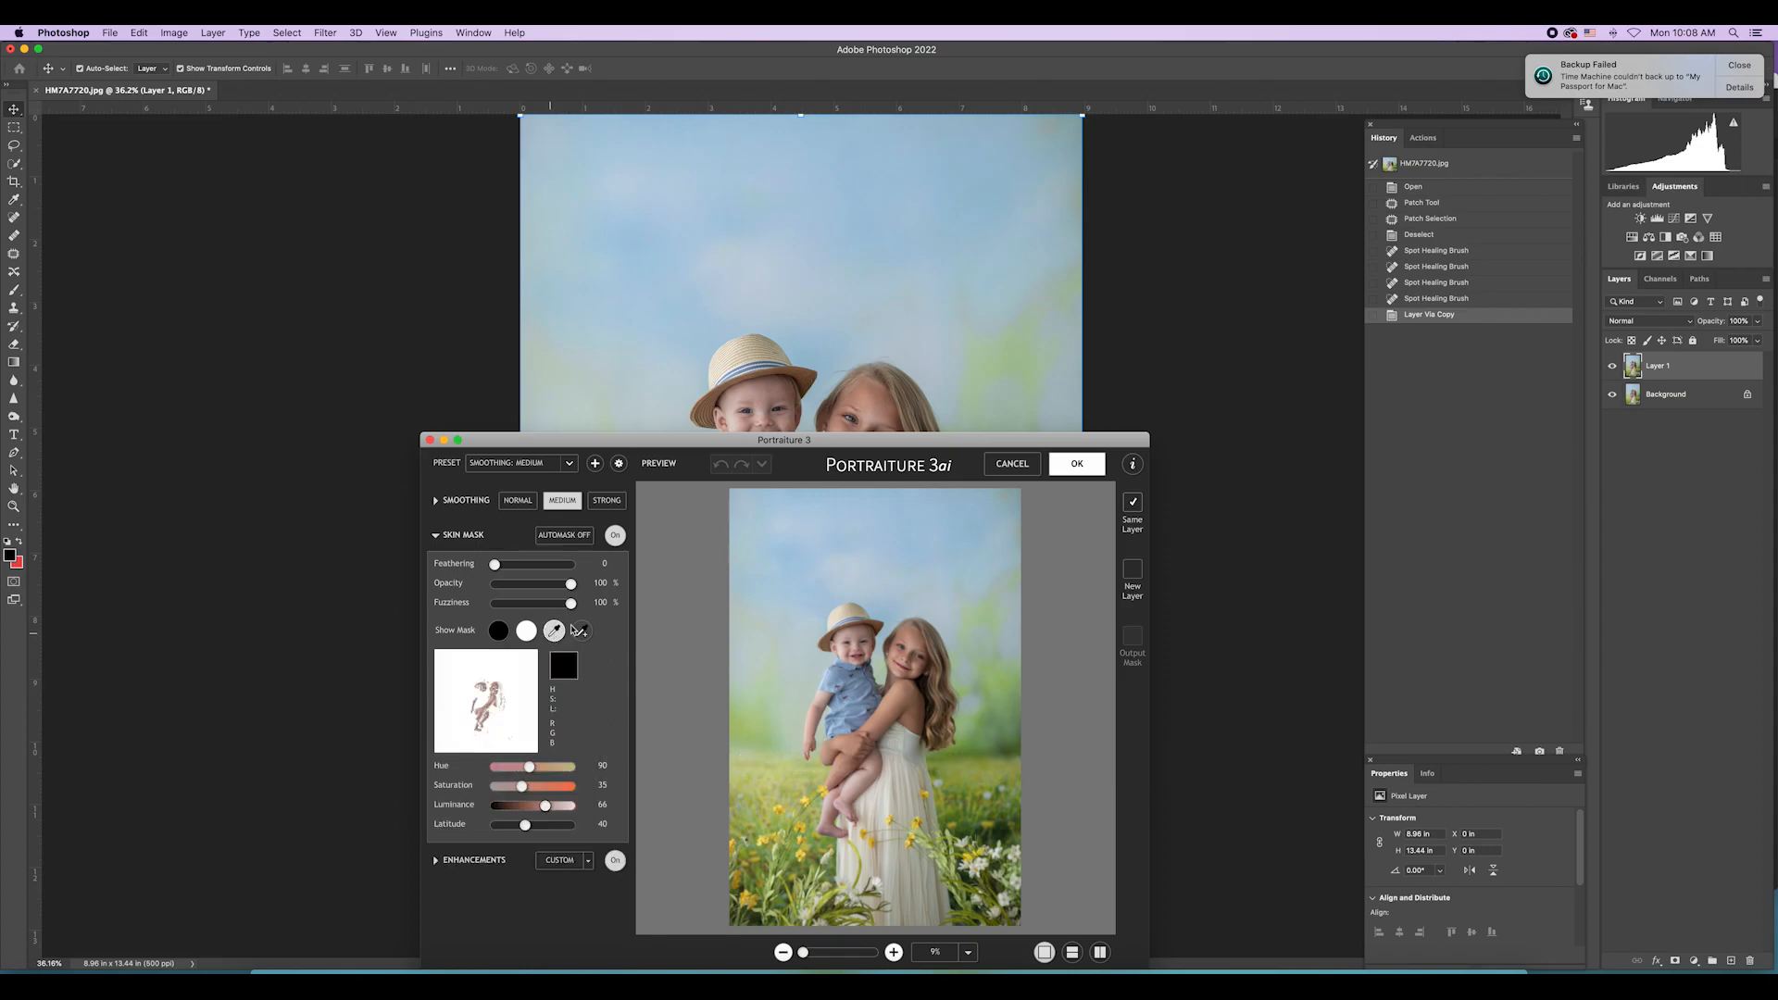
left_click(917, 632)
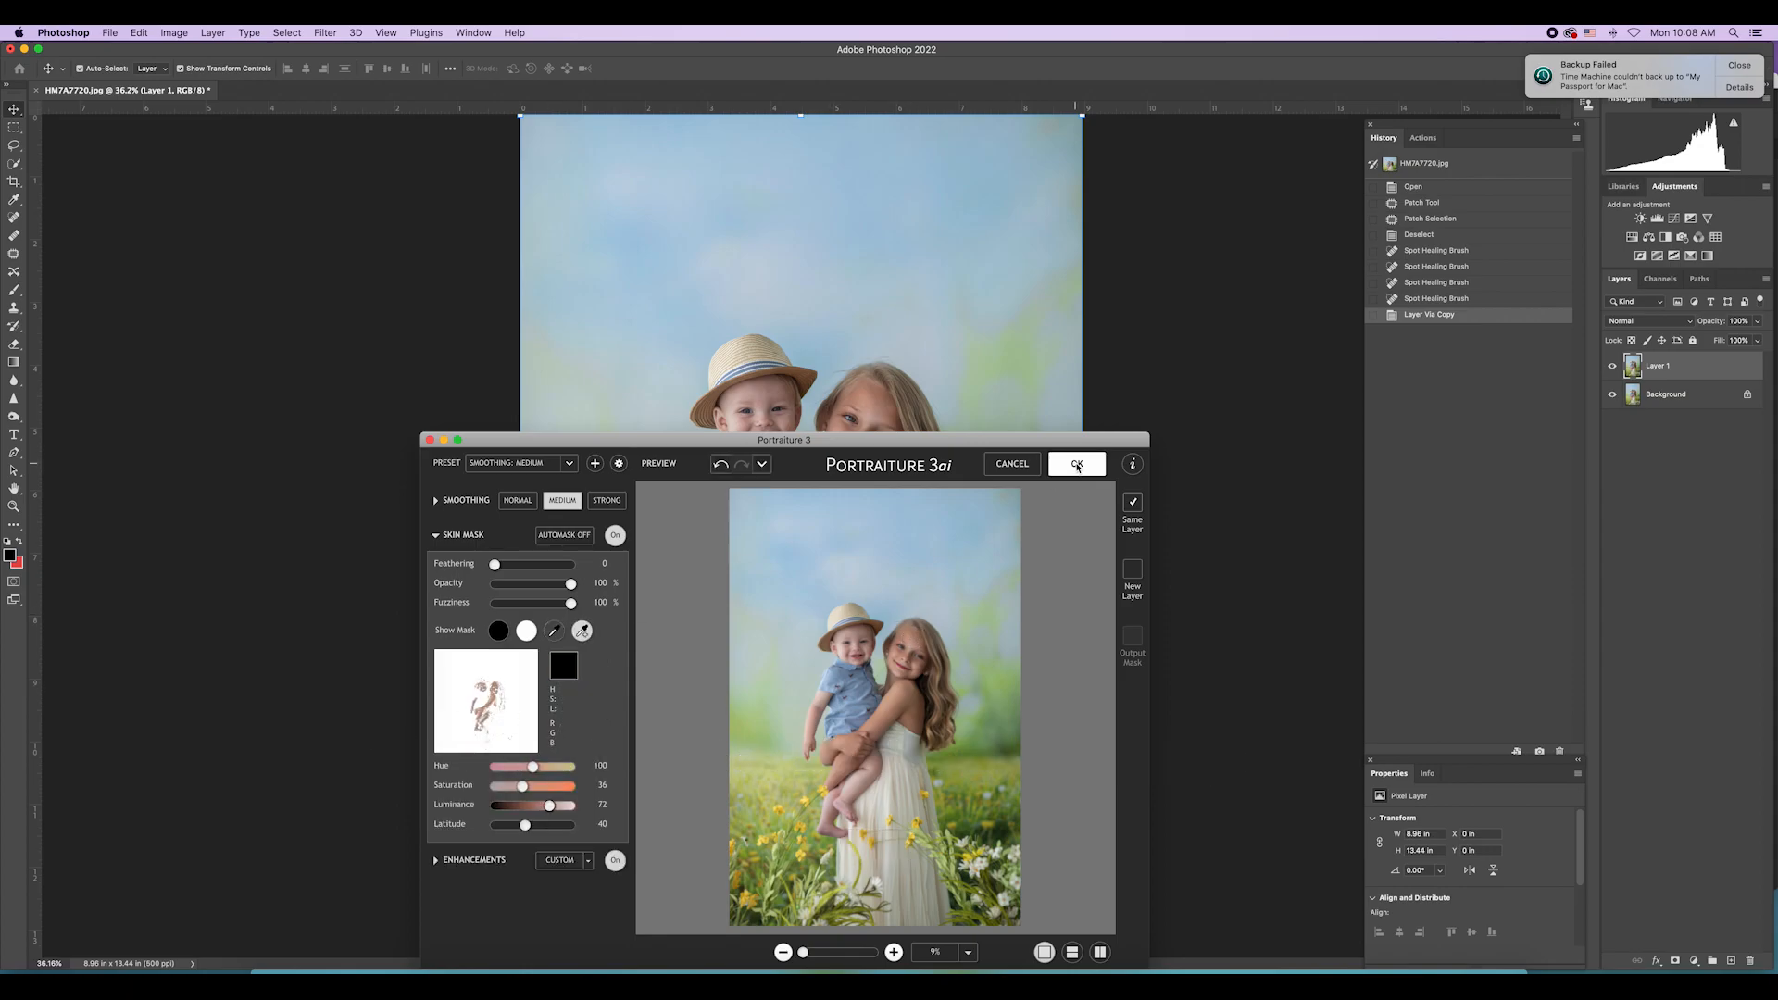
left_click(1077, 465)
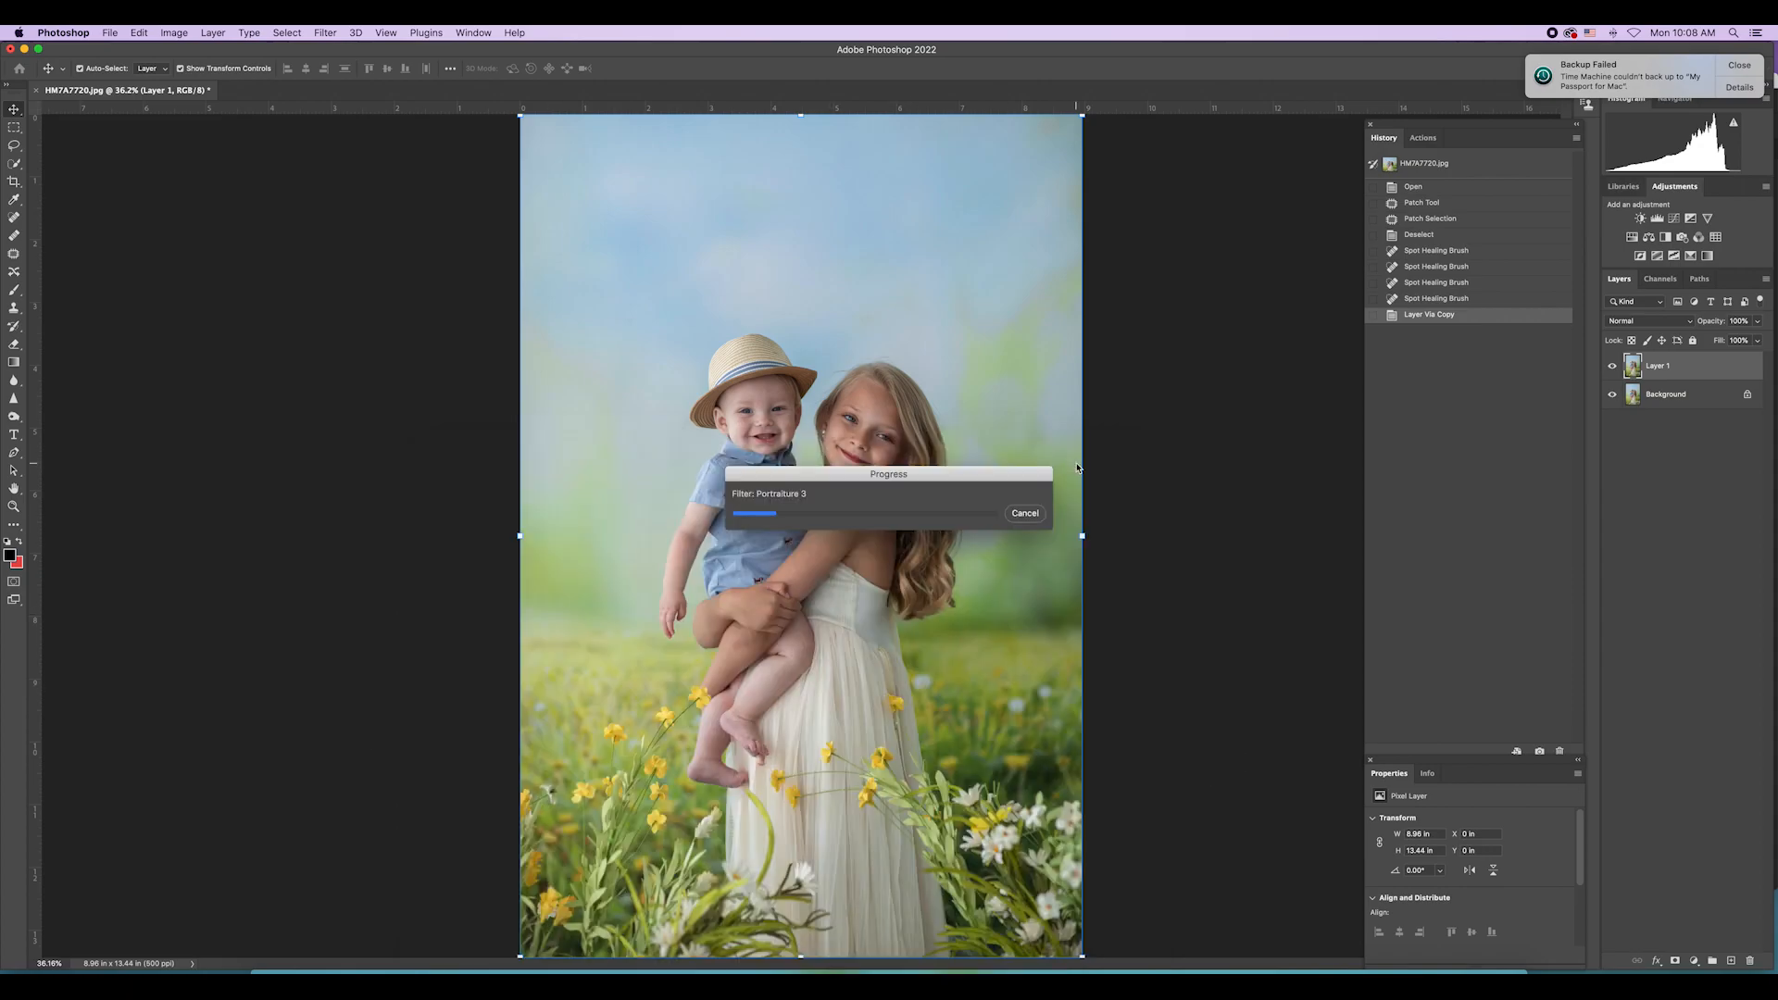
Step: Set the smoothed layer's opacity to 70% and add a layer mask to it
left_click(1757, 320)
left_click_drag(1761, 338, 1737, 338)
left_click(1674, 961)
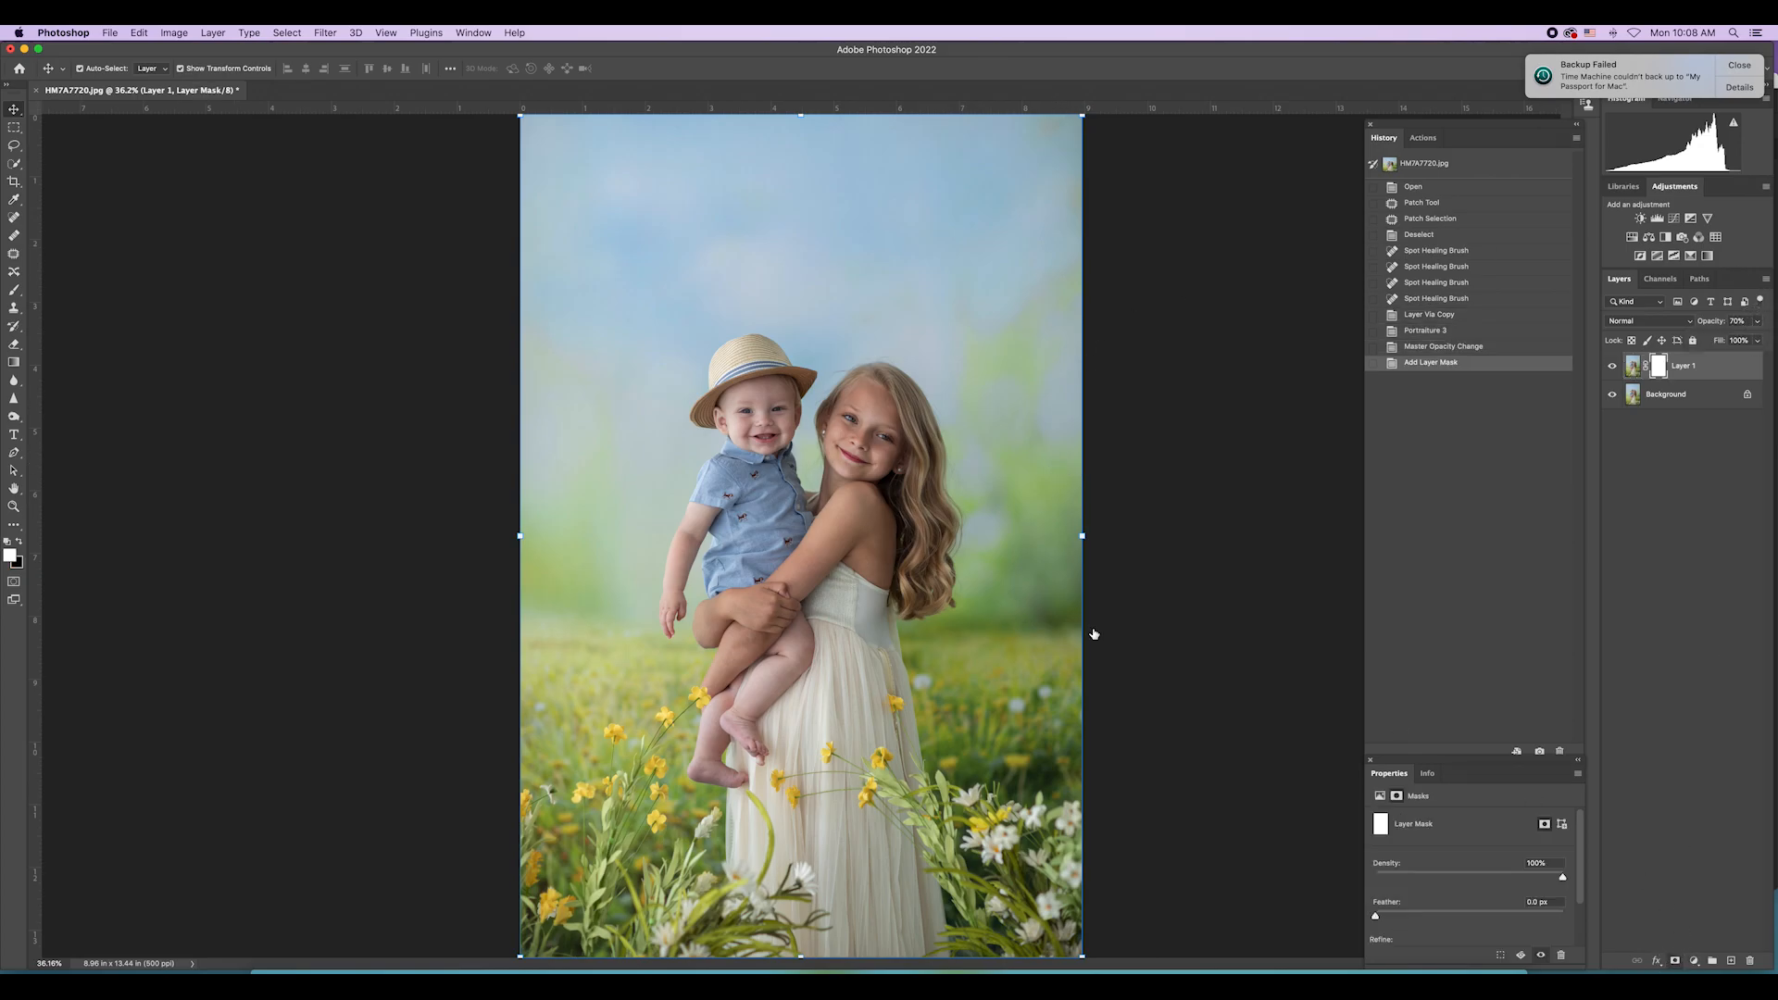
Step: Paint black on the layer mask with a small brush over the girl's facial features and the baby's eyes to restore detail
left_click(14, 289)
key("x")
left_click(19, 541)
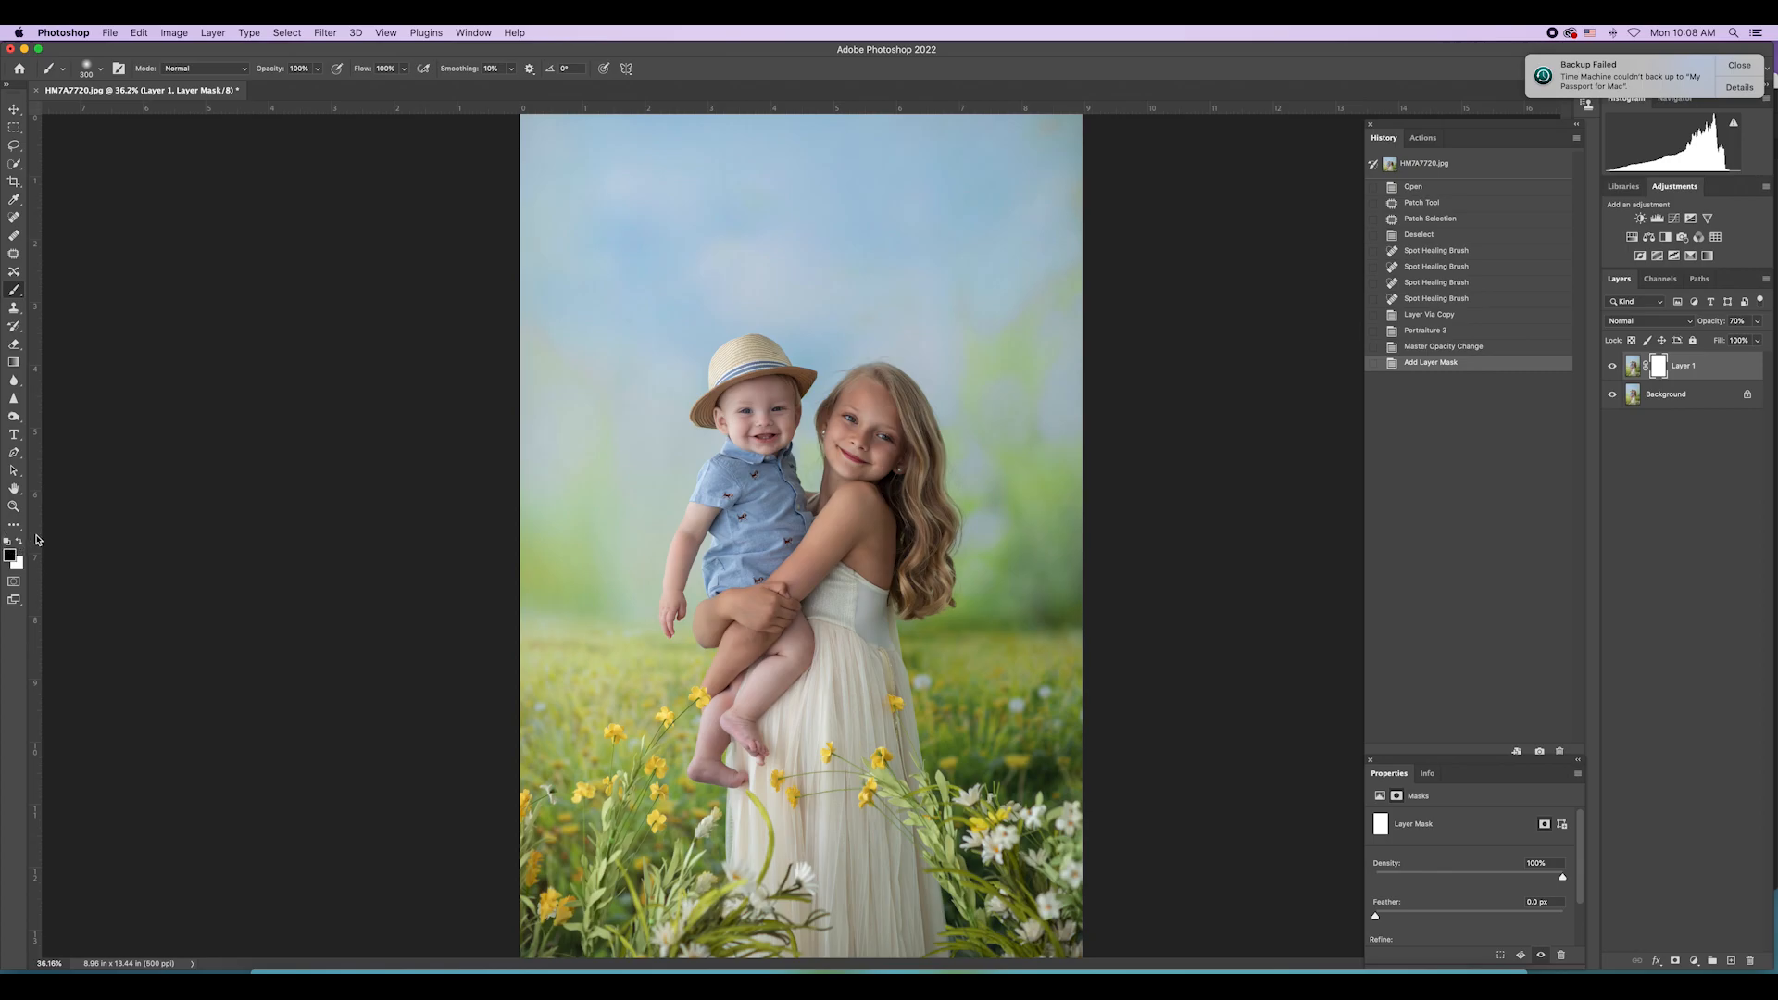
key("bracketleft")
key("bracketleft")
key("bracketleft")
key("bracketleft")
key("bracketleft")
left_click(857, 413)
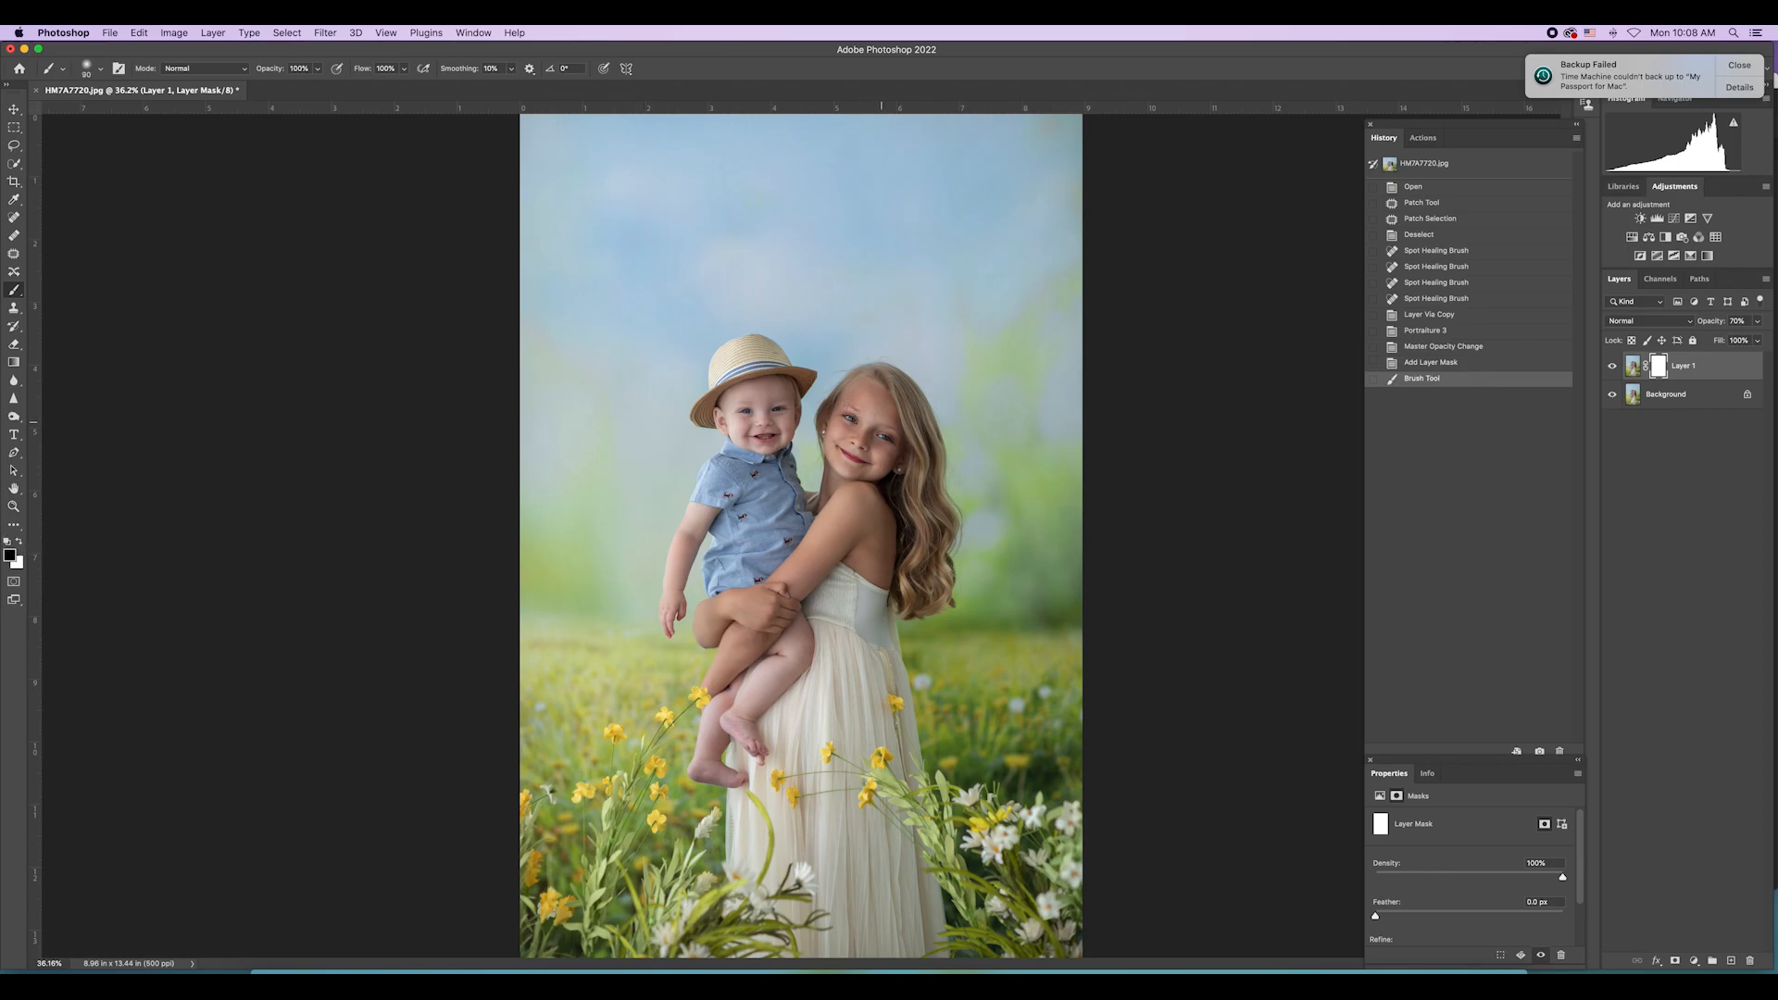
left_click(895, 434)
left_click(852, 443)
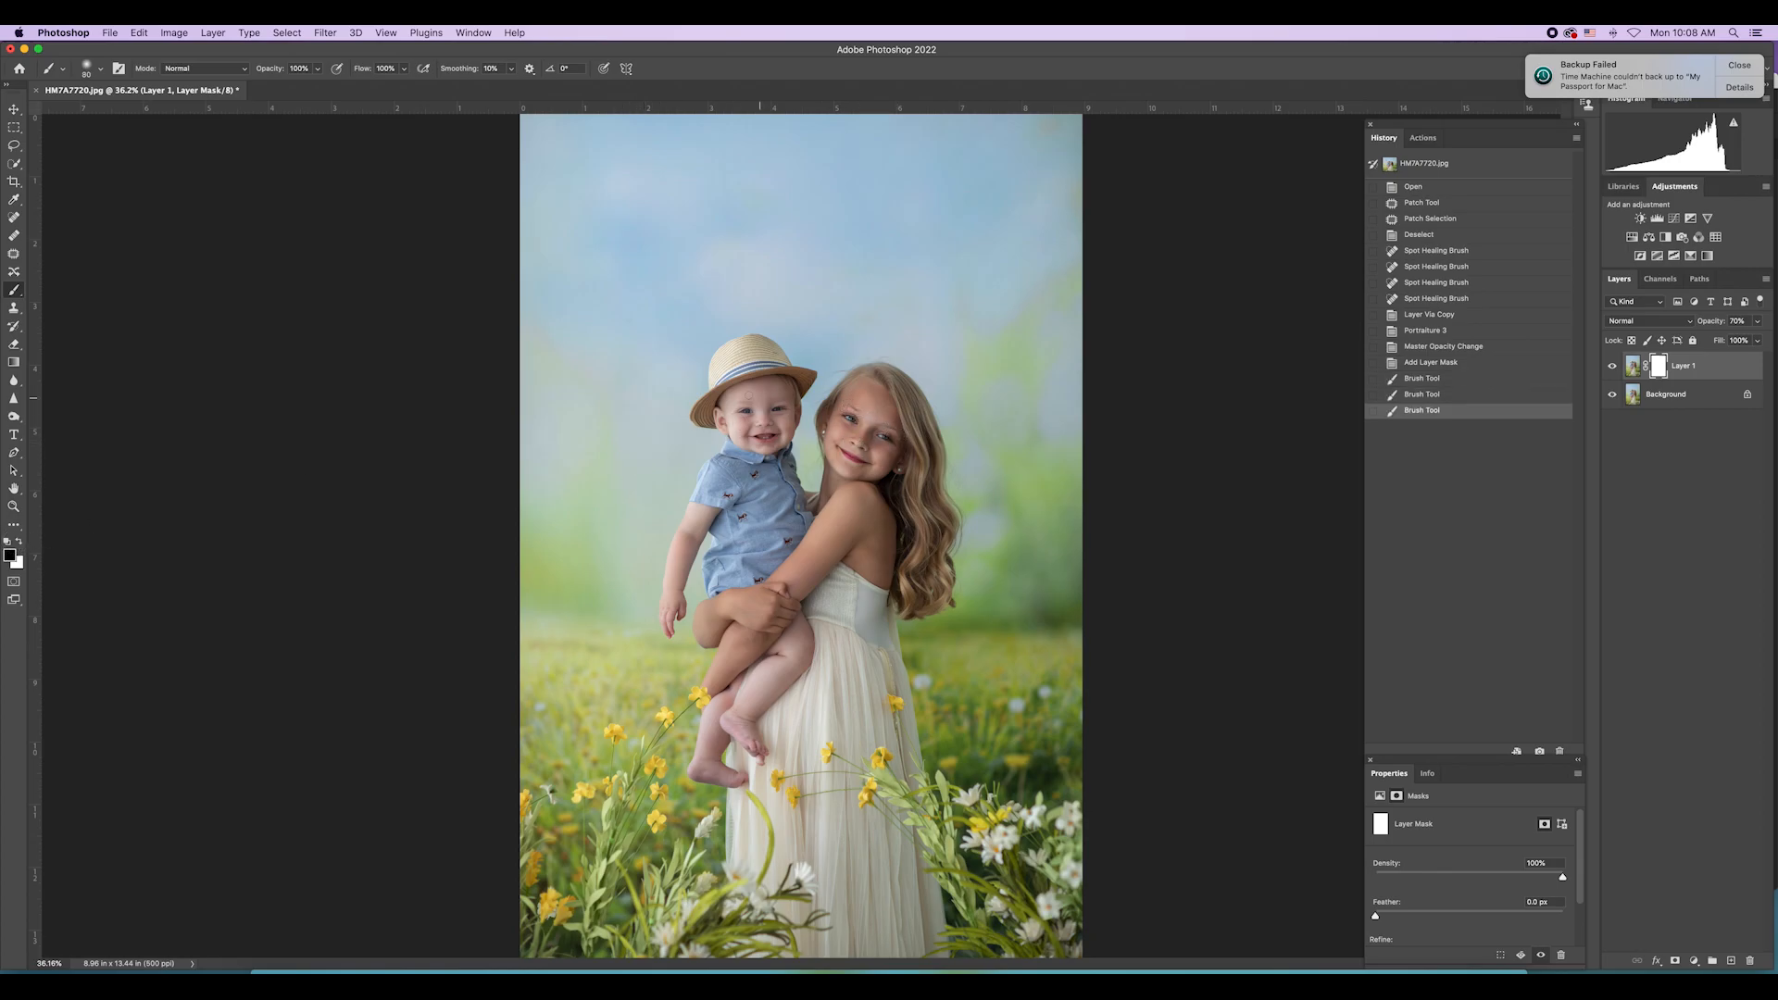
left_click(745, 402)
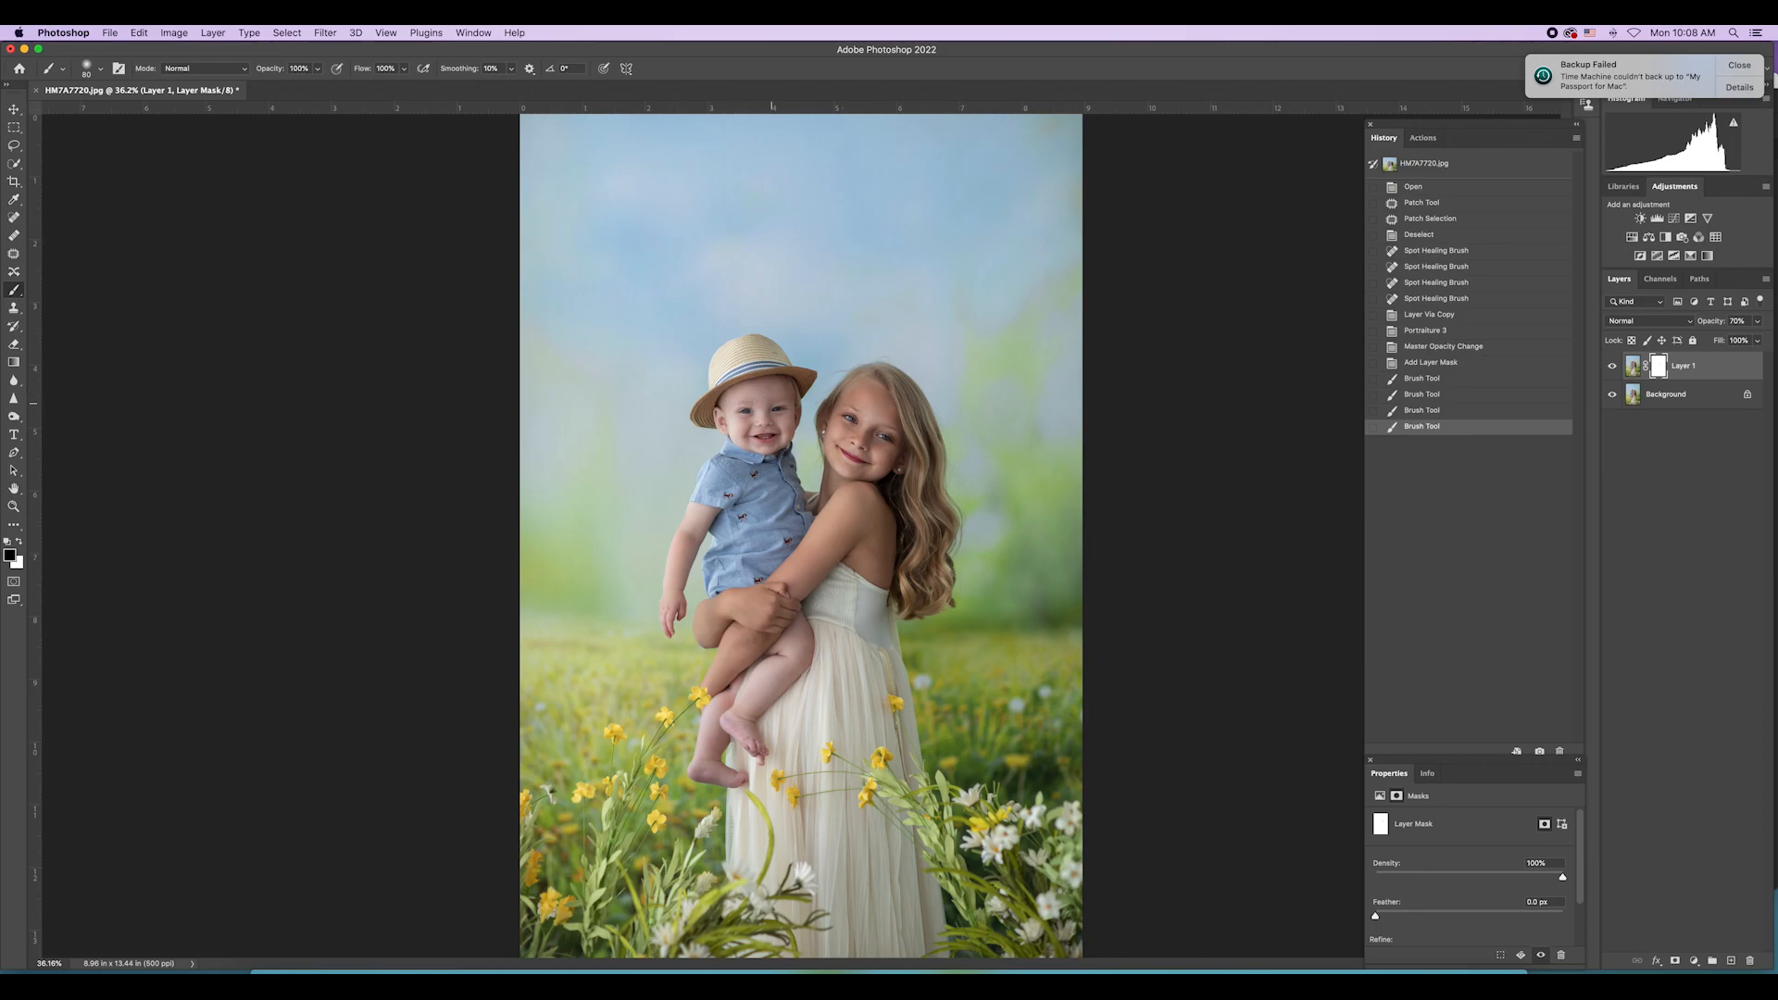
left_click(783, 401)
Step: Mask the smoothing off the girl's hair with black brush strokes and flatten the image
left_click_drag(899, 373, 845, 373)
mouse_move(915, 521)
left_mouse_down()
mouse_move(920, 598)
mouse_move(935, 575)
left_mouse_up()
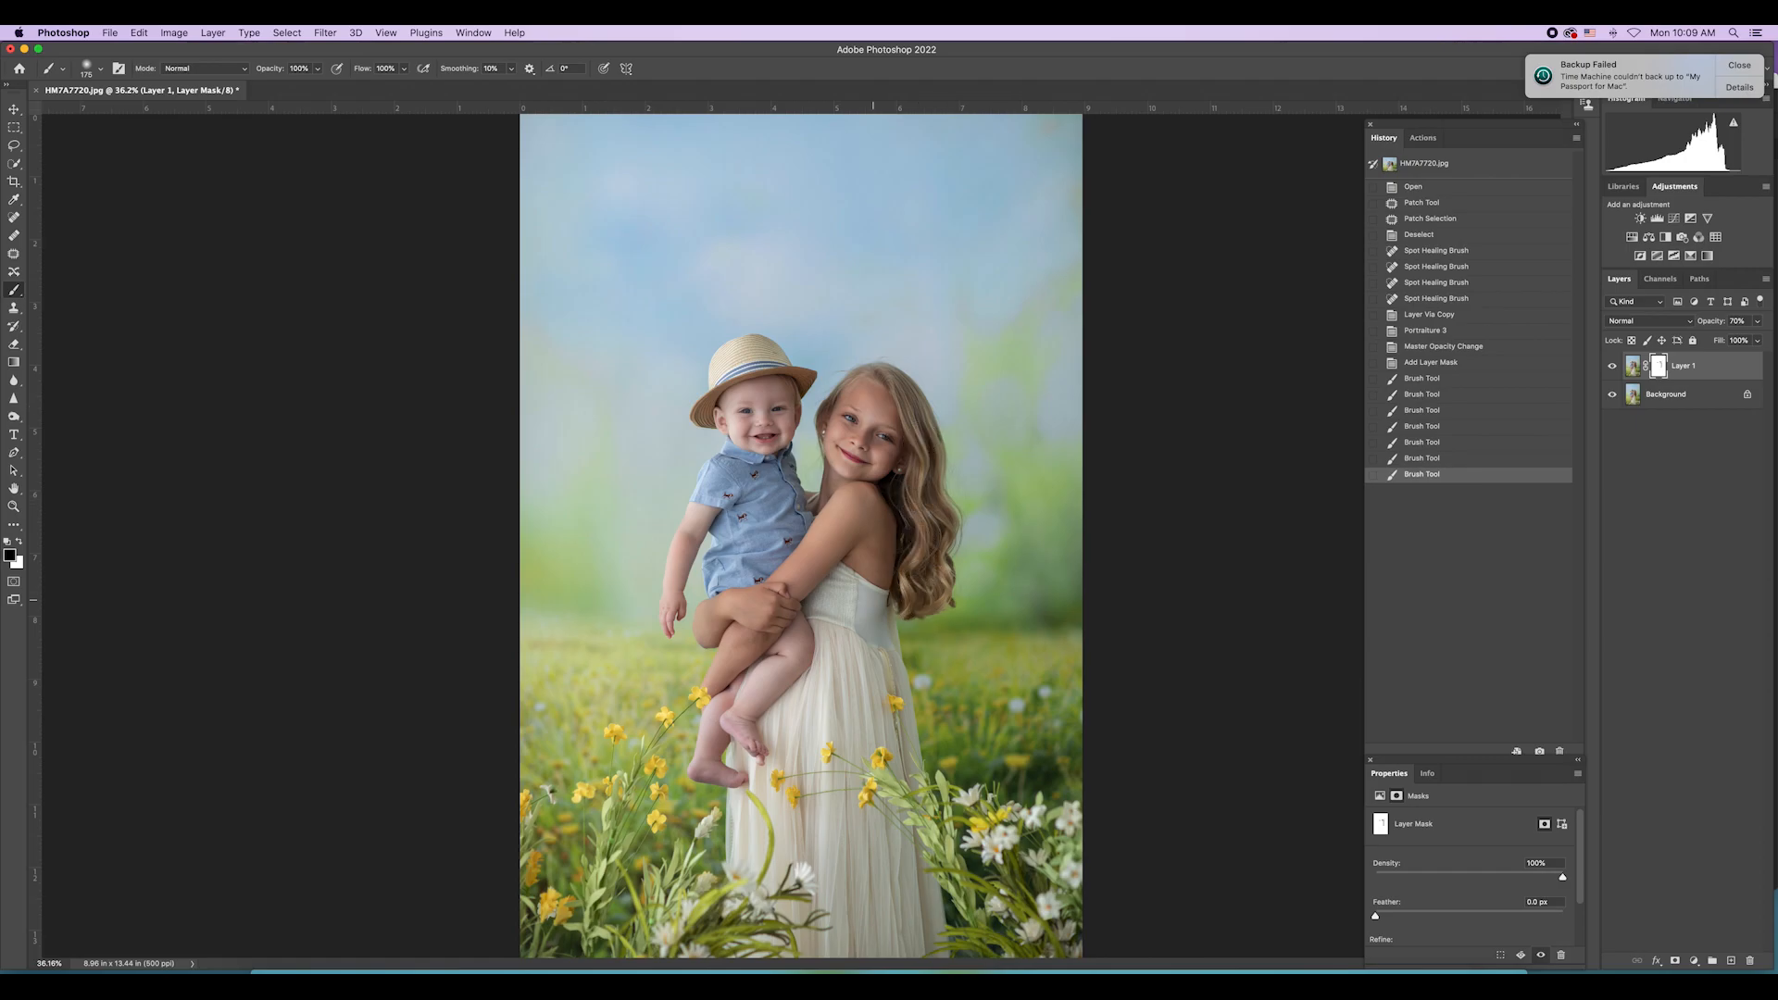
left_click(213, 32)
left_click(255, 581)
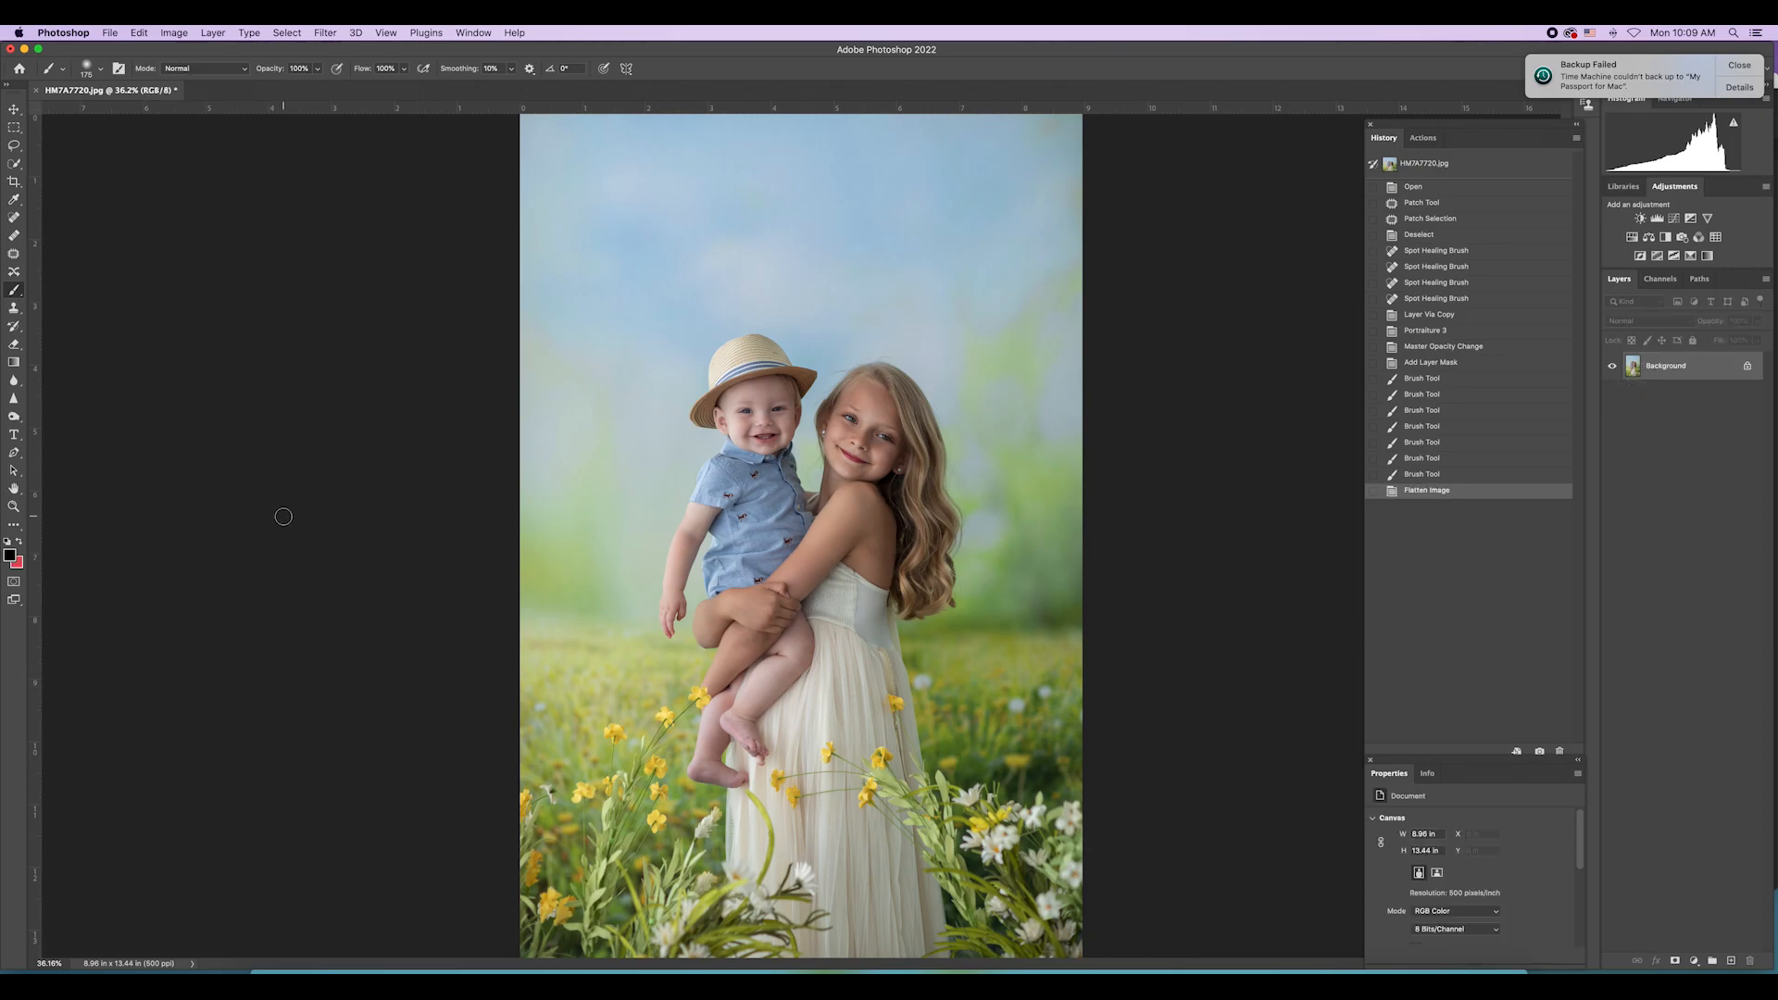
Step: Run the Campbell's Soup Cans (Classic Clean) action from the Dream Dress Sessions set on the photo
key("super+minus")
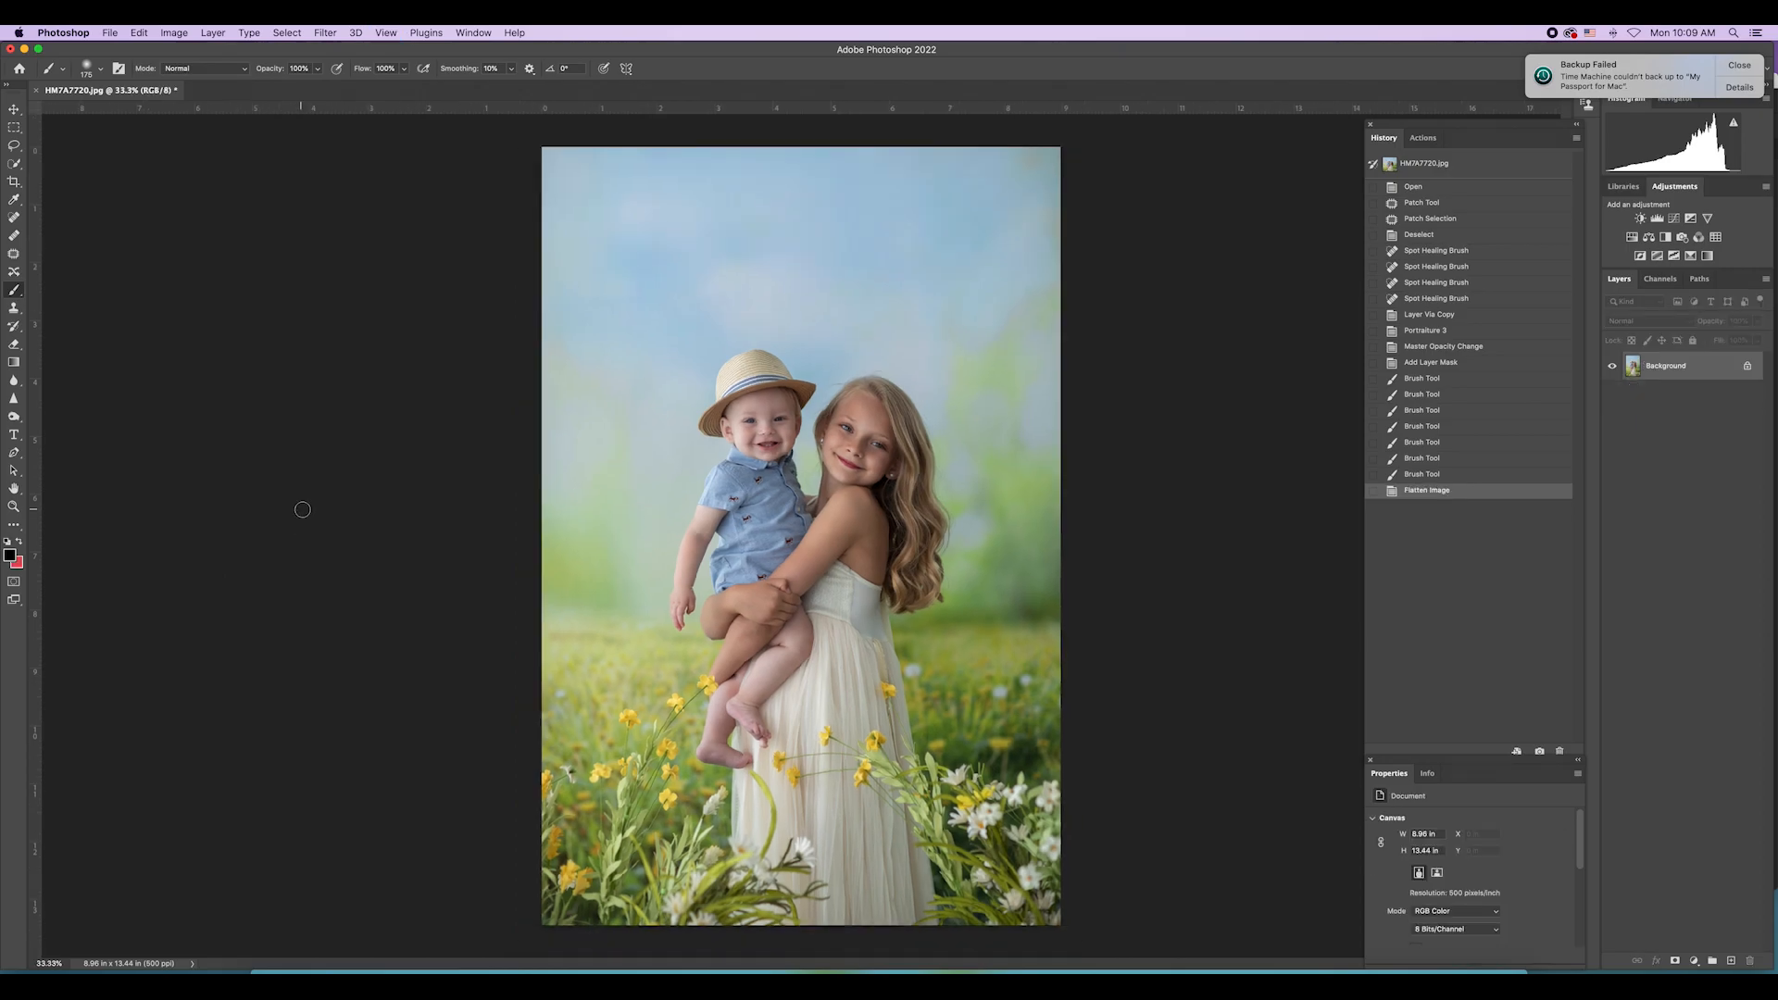
left_click(1423, 137)
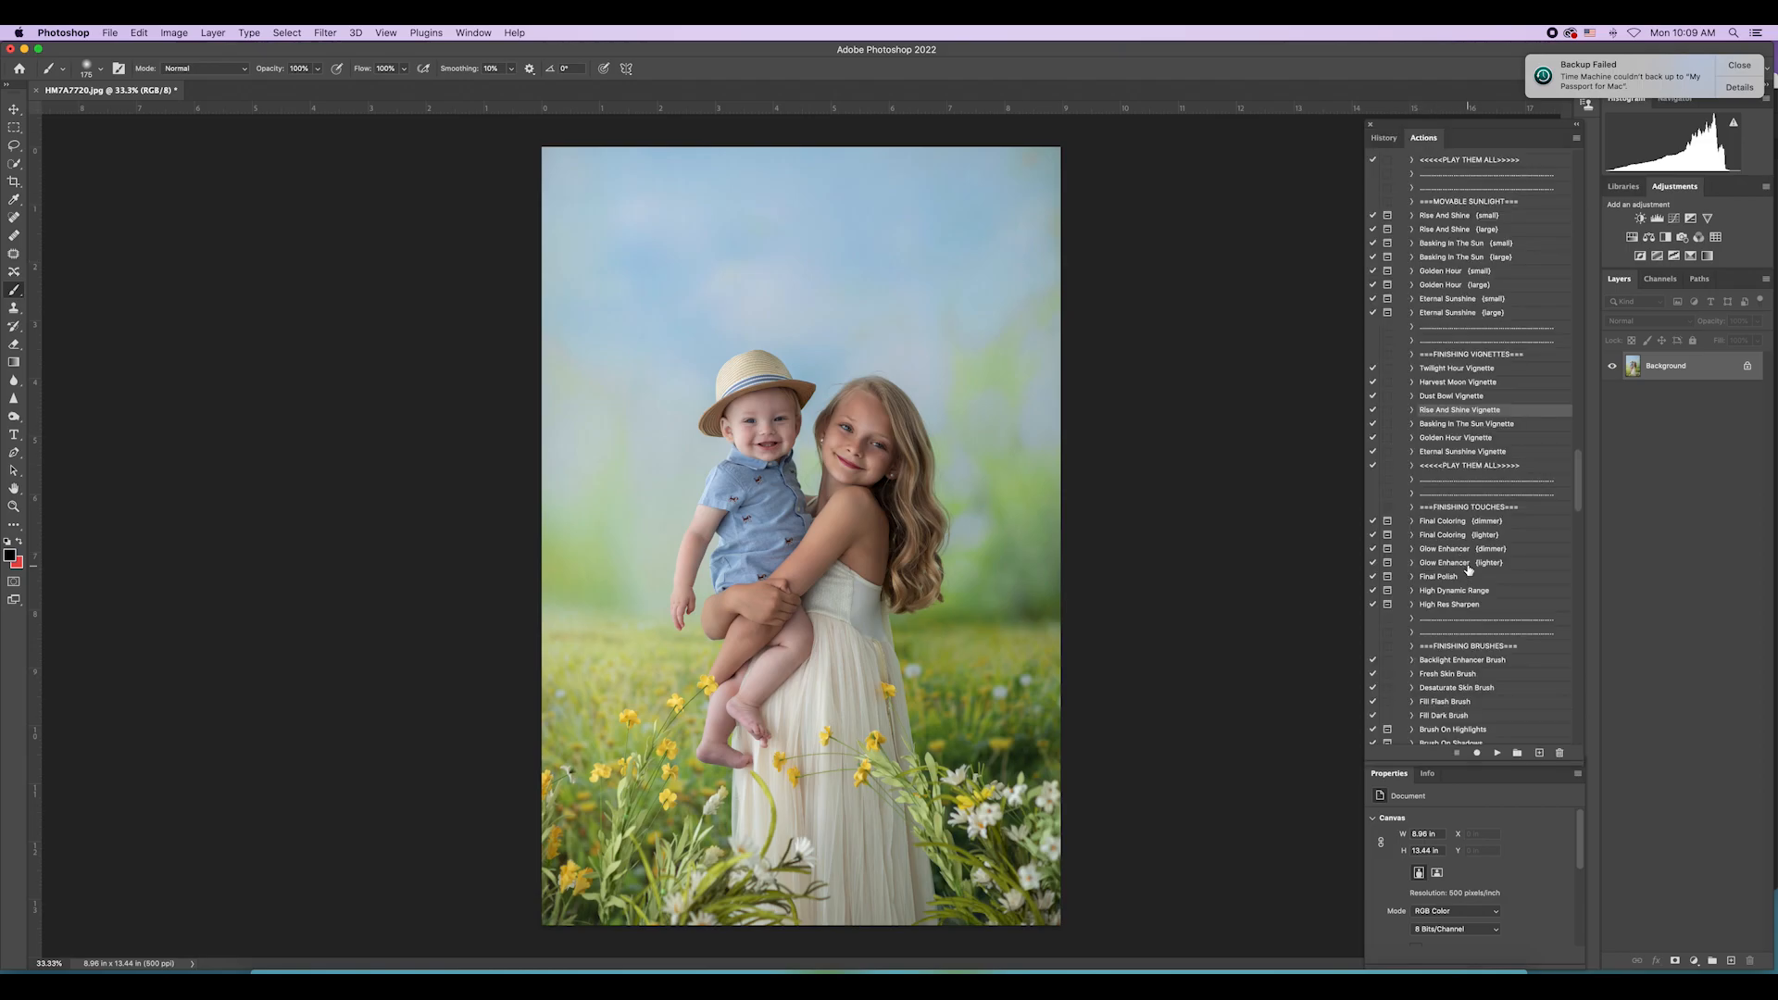
scroll(1465, 565, "up", 4)
scroll(1465, 564, "up", 15)
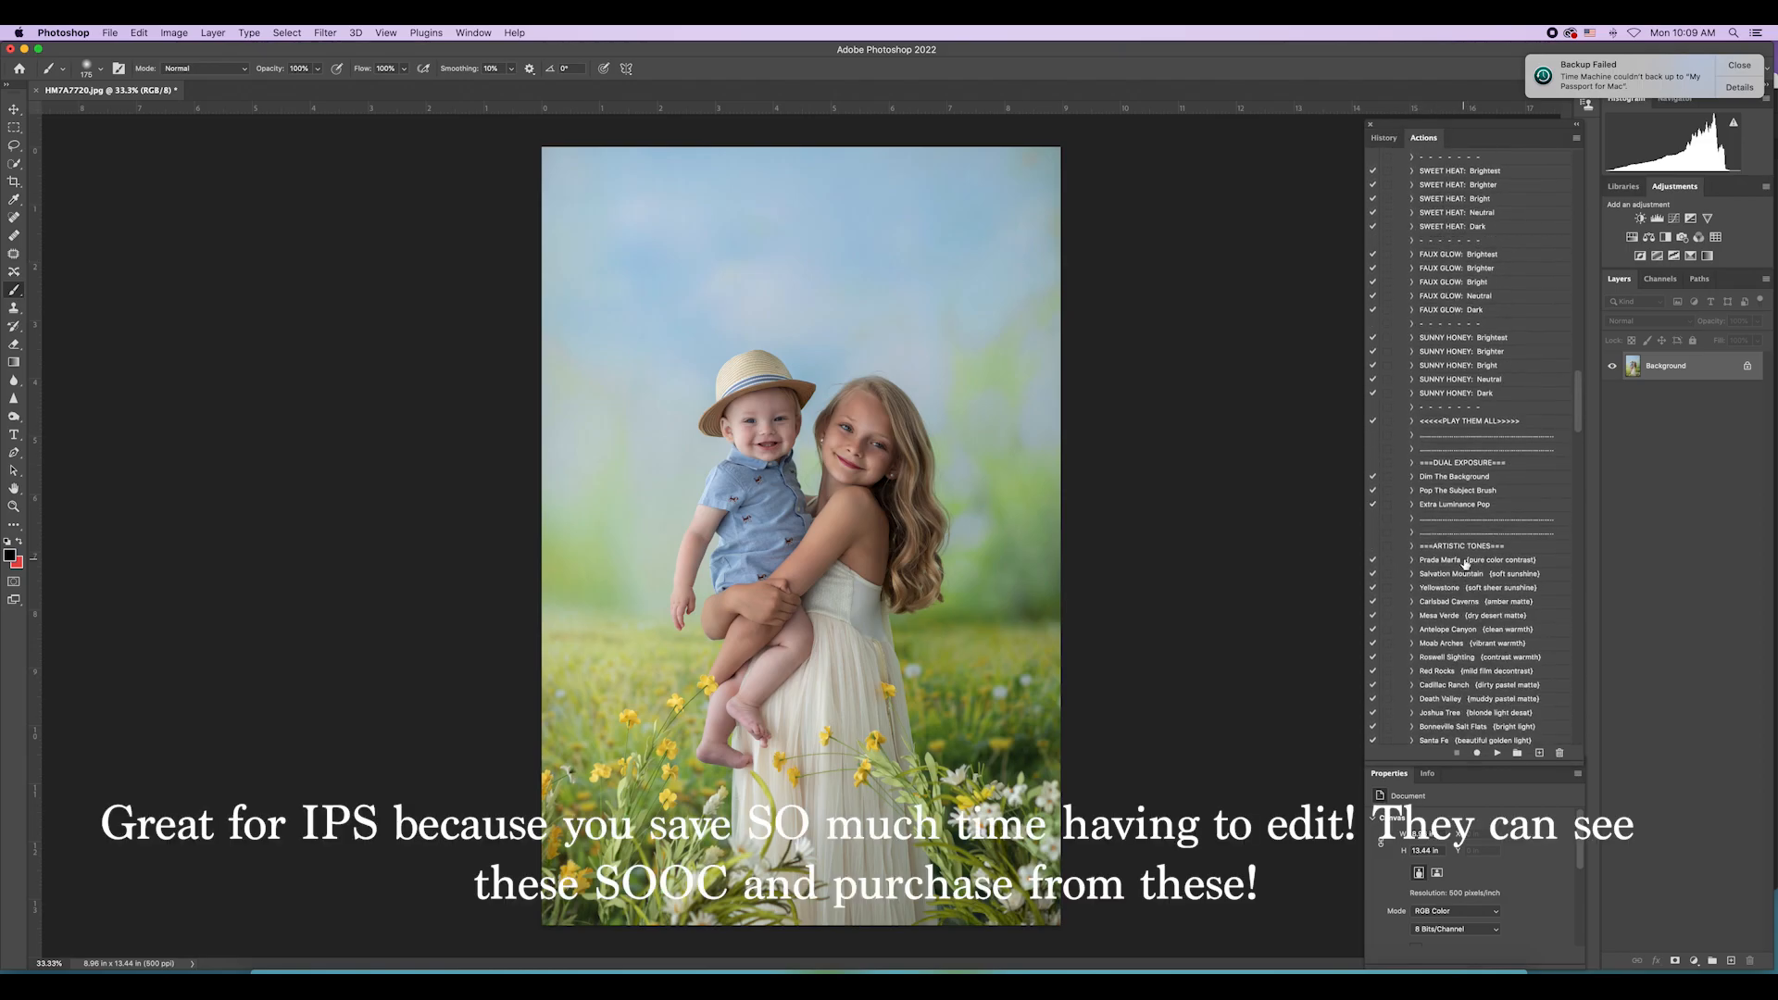
scroll(1465, 565, "down", 15)
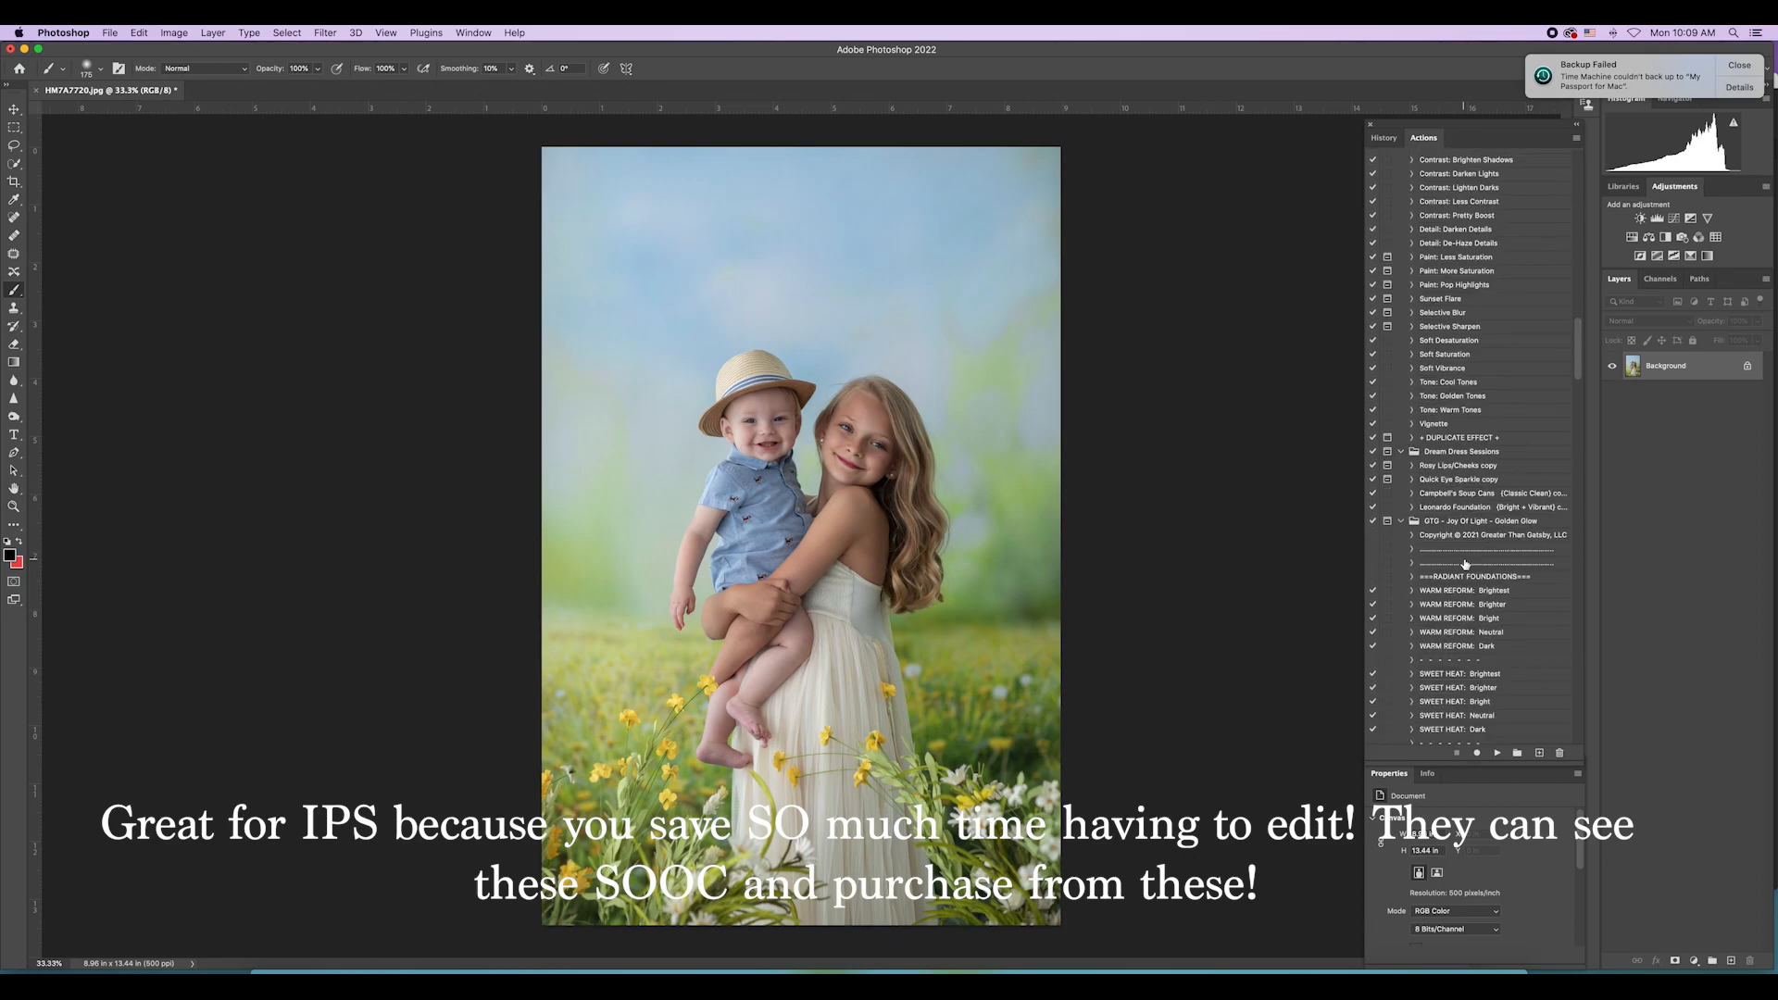
left_click(1473, 451)
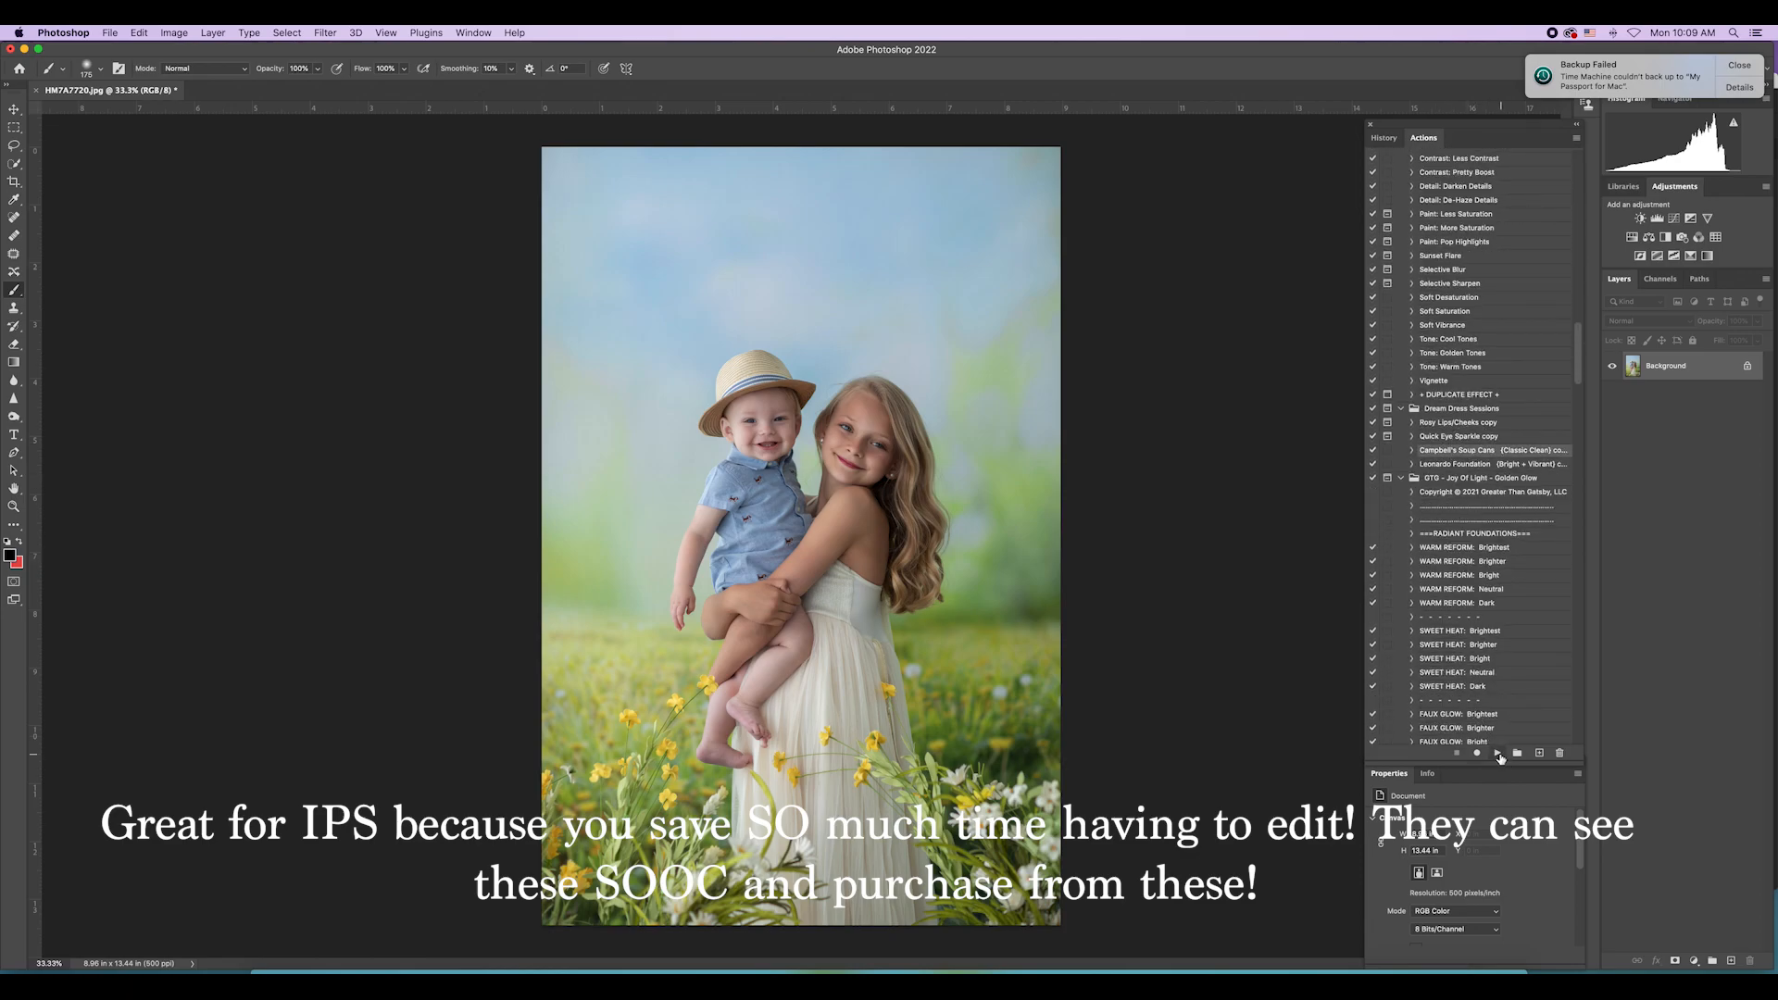
left_click(1498, 753)
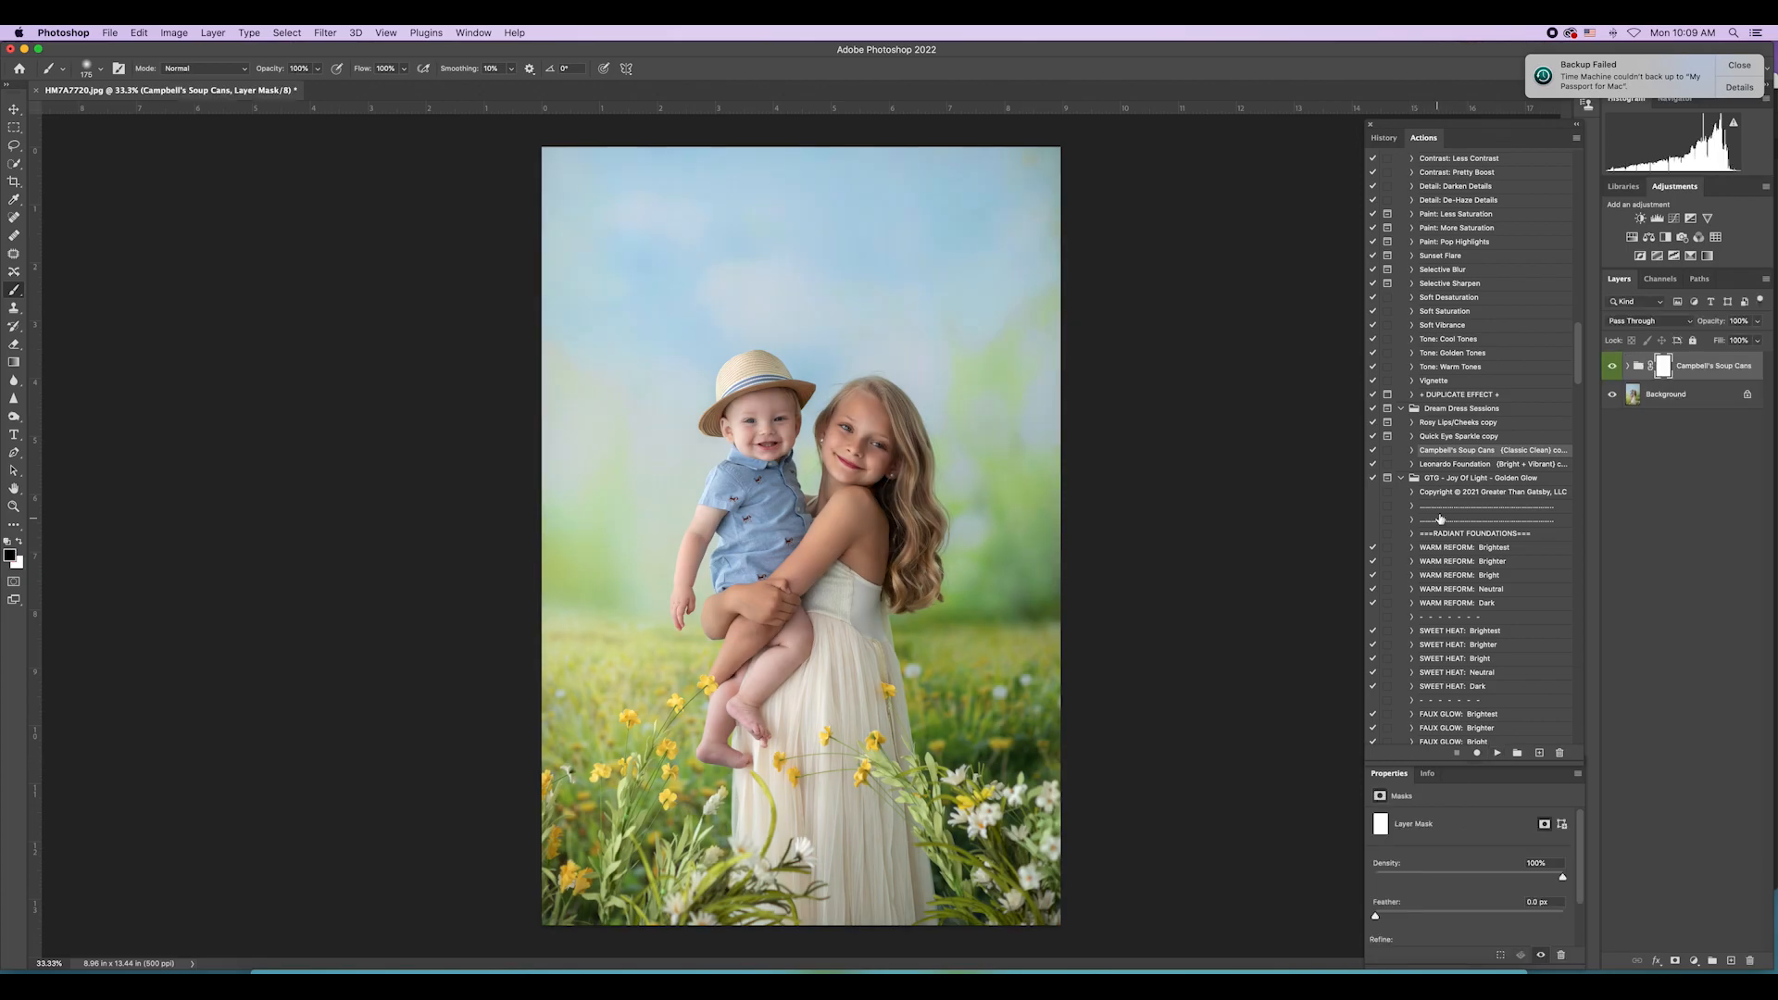
Step: Compare the photo with and without the Campbell's Soup Cans group, and flatten the image with the effect on
left_click(1617, 365)
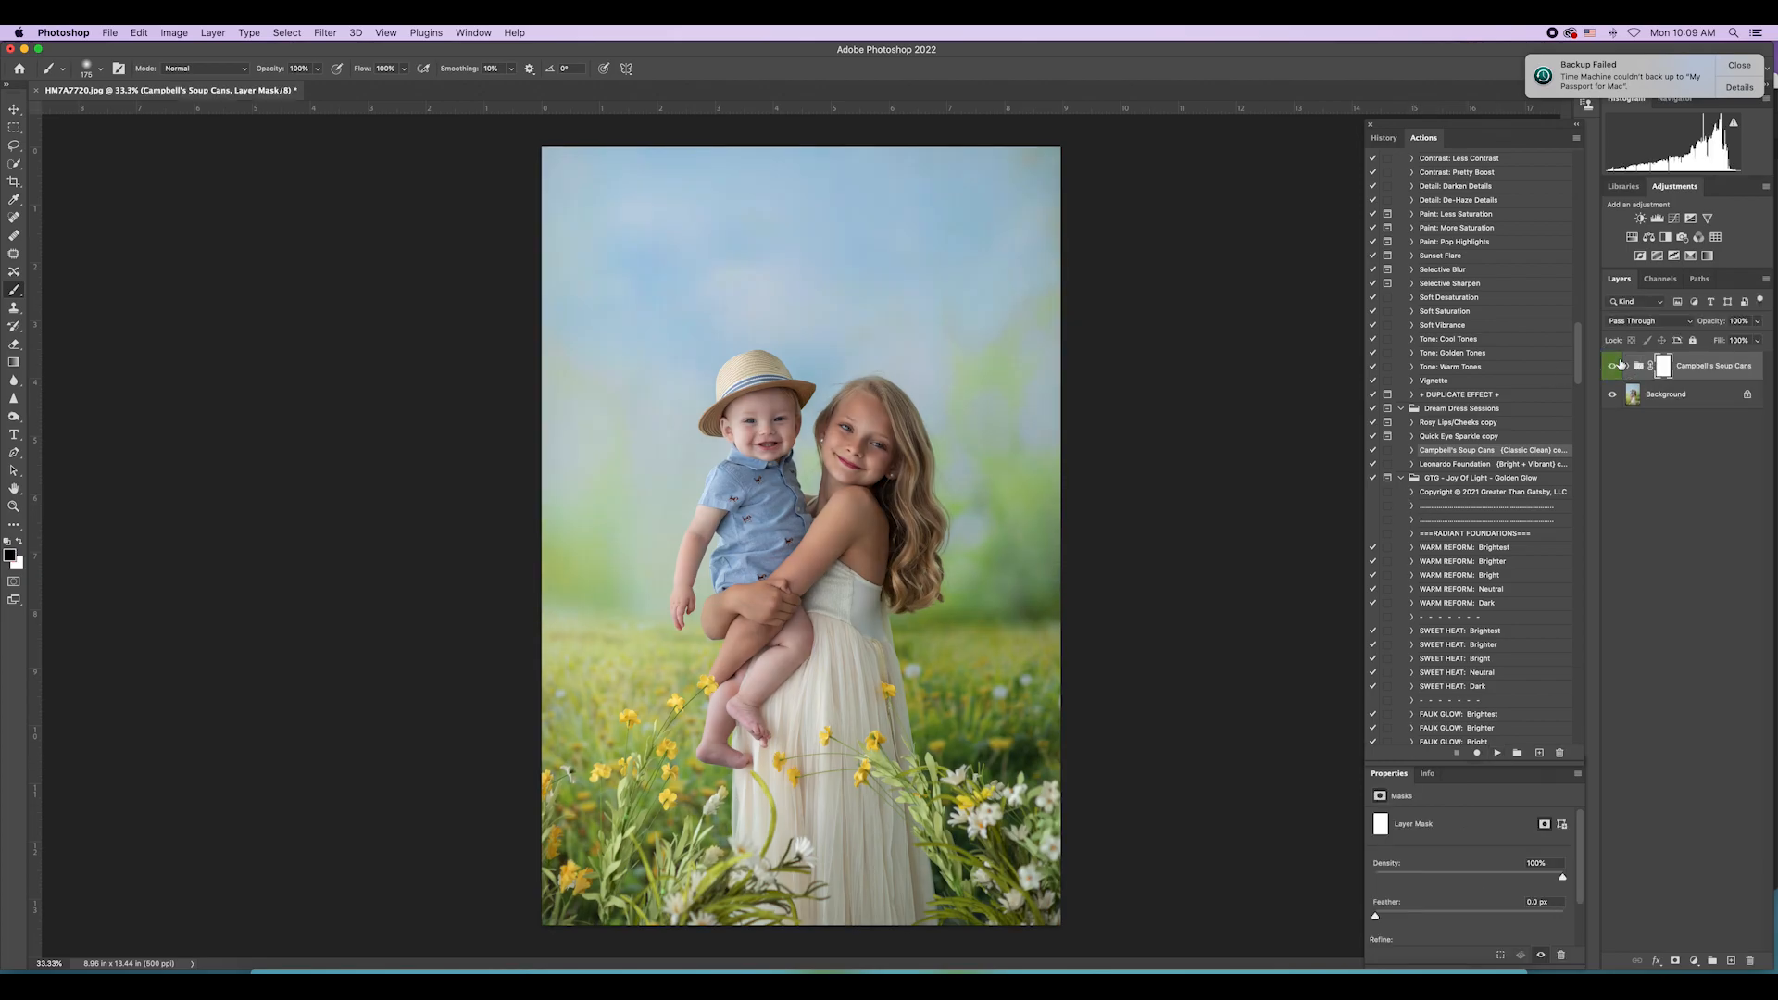
left_click(1618, 366)
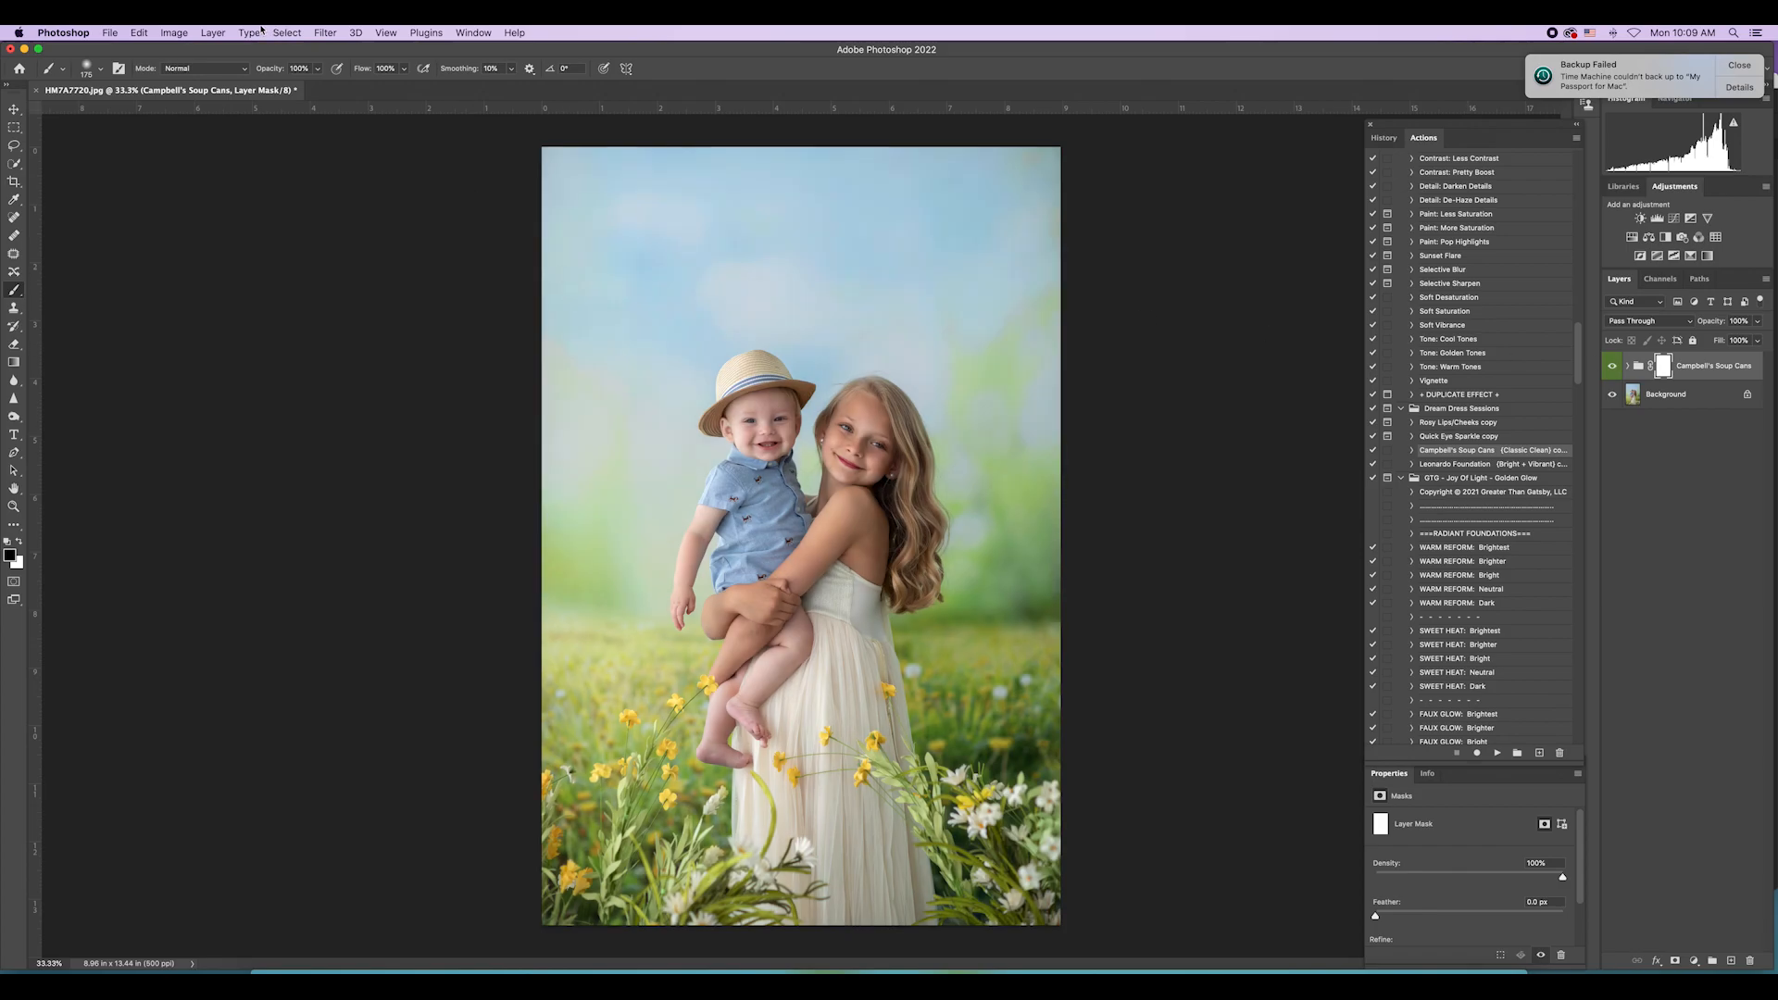
left_click(213, 32)
left_click(220, 586)
Step: Run the Rise And Shine Vignette action from the GTG - Joy Of Light - Golden Glow set on the photo
scroll(1444, 611, "down", 15)
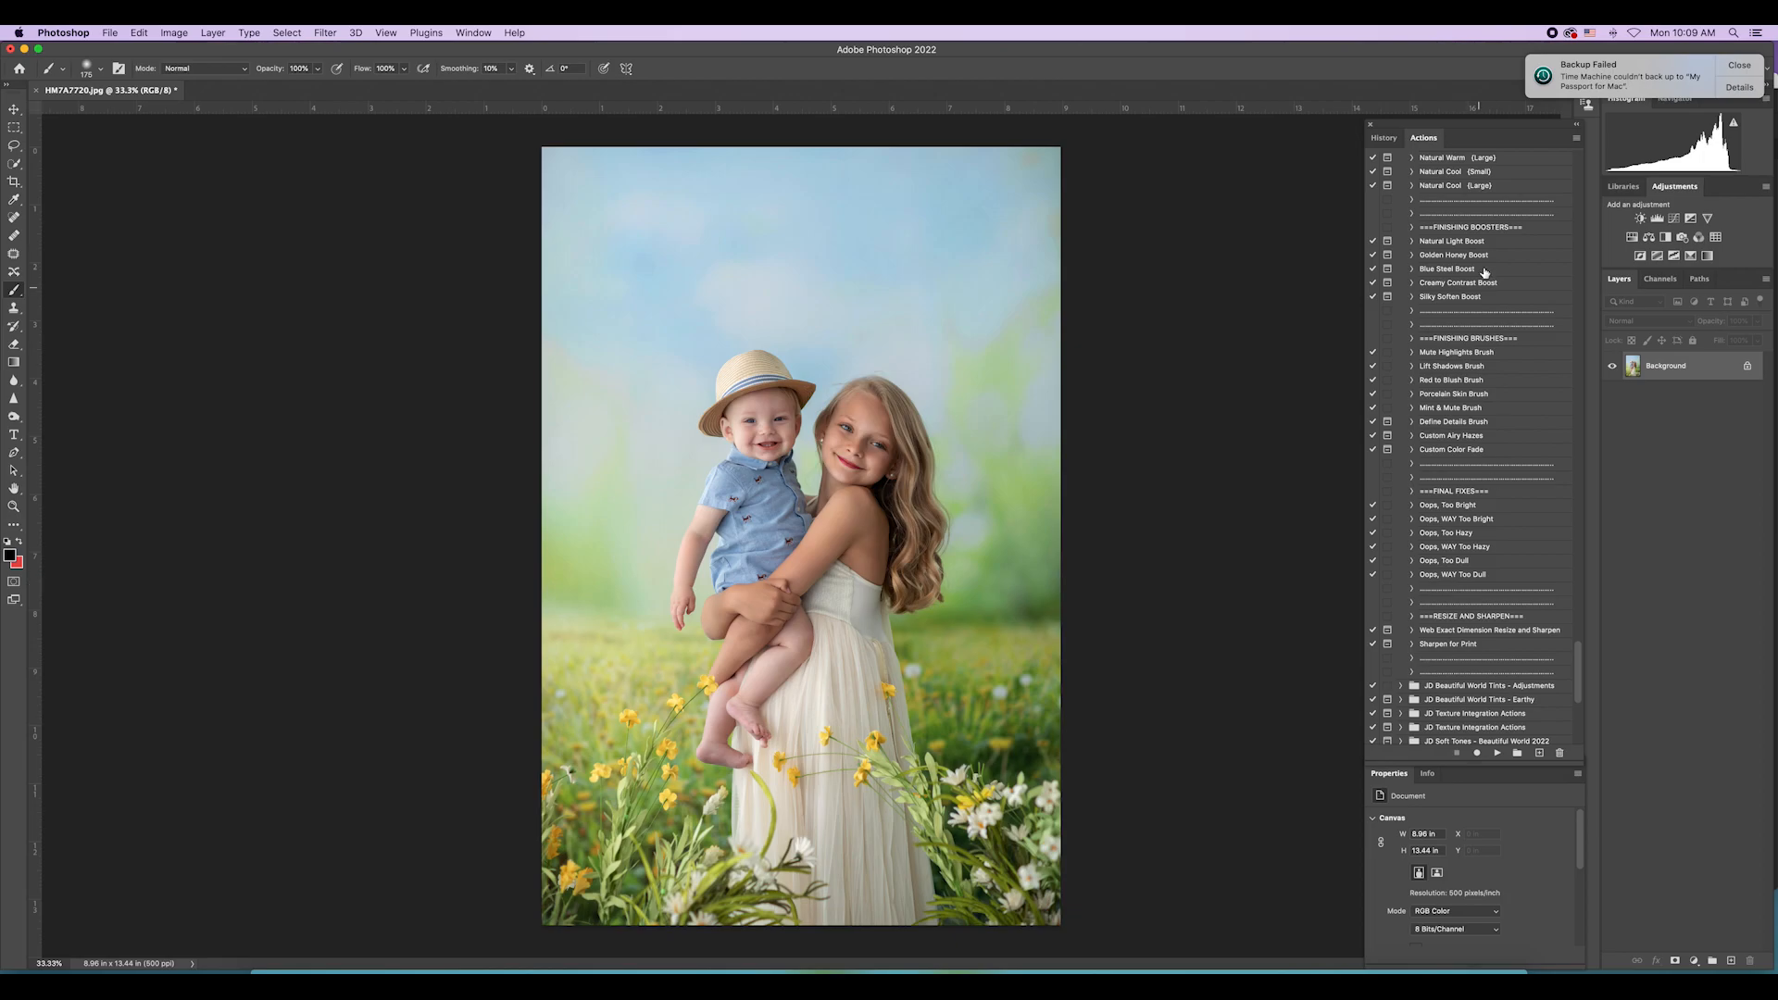
left_click(1489, 296)
scroll(1500, 401, "up", 2)
scroll(1500, 400, "down", 10)
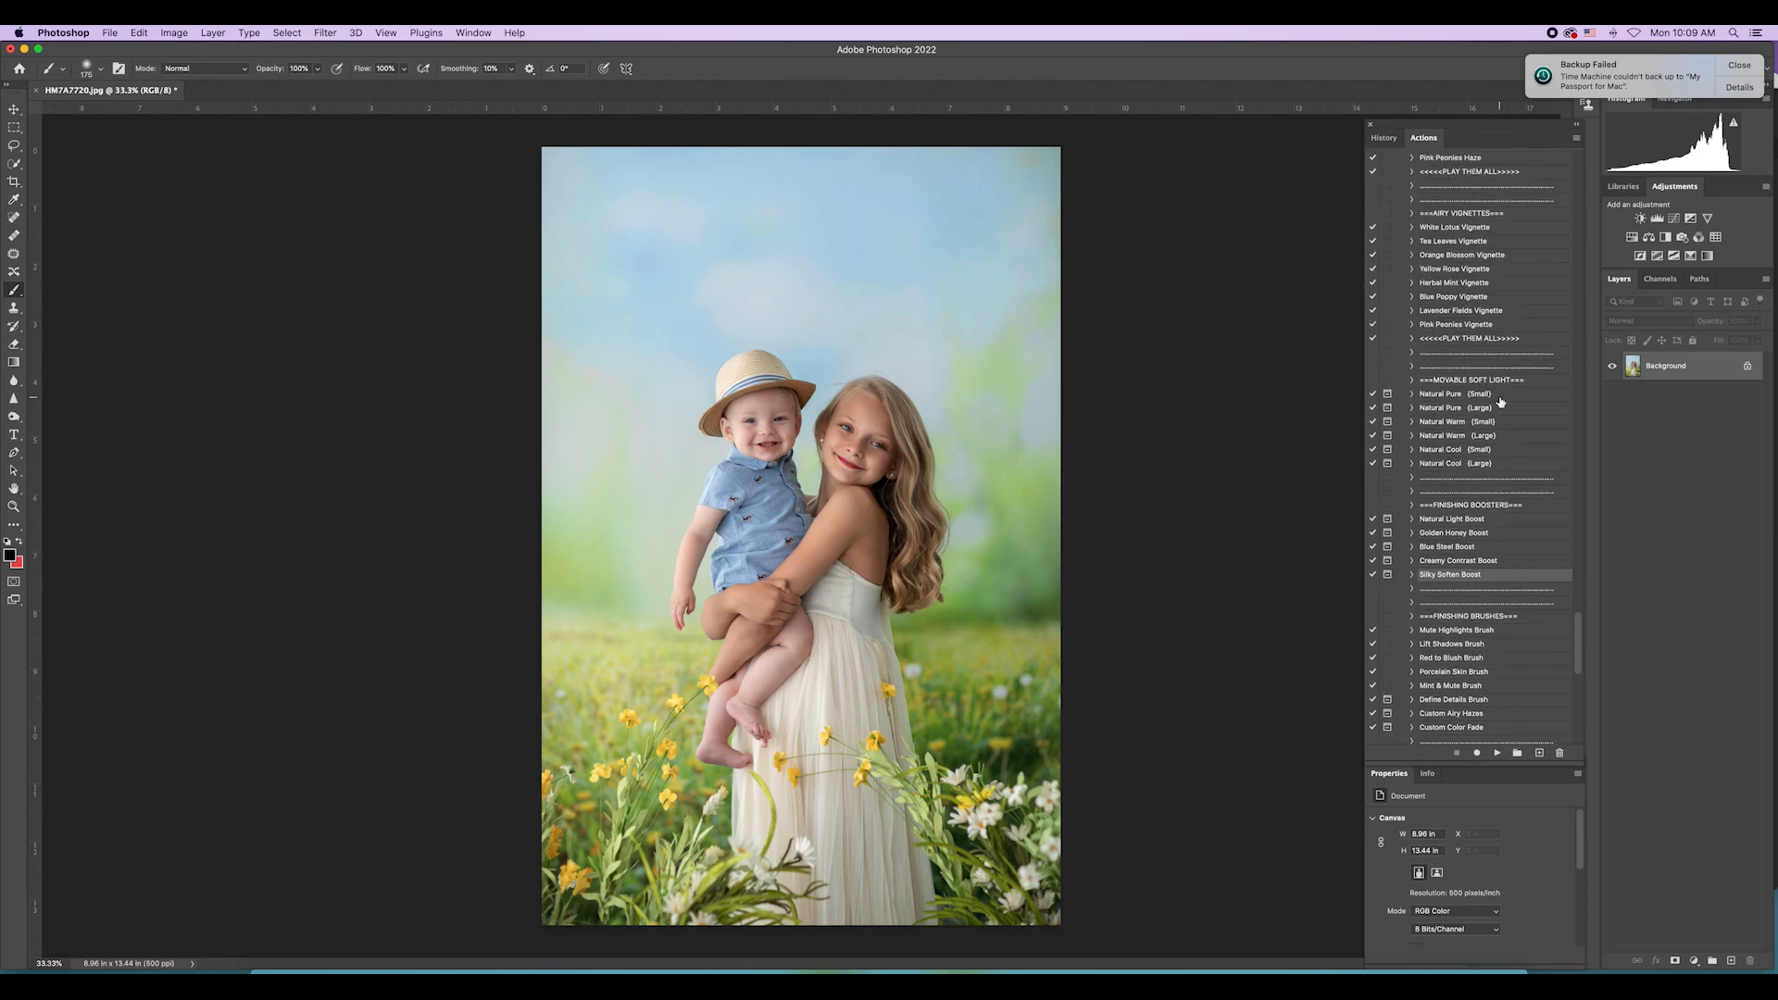
scroll(1500, 401, "up", 4)
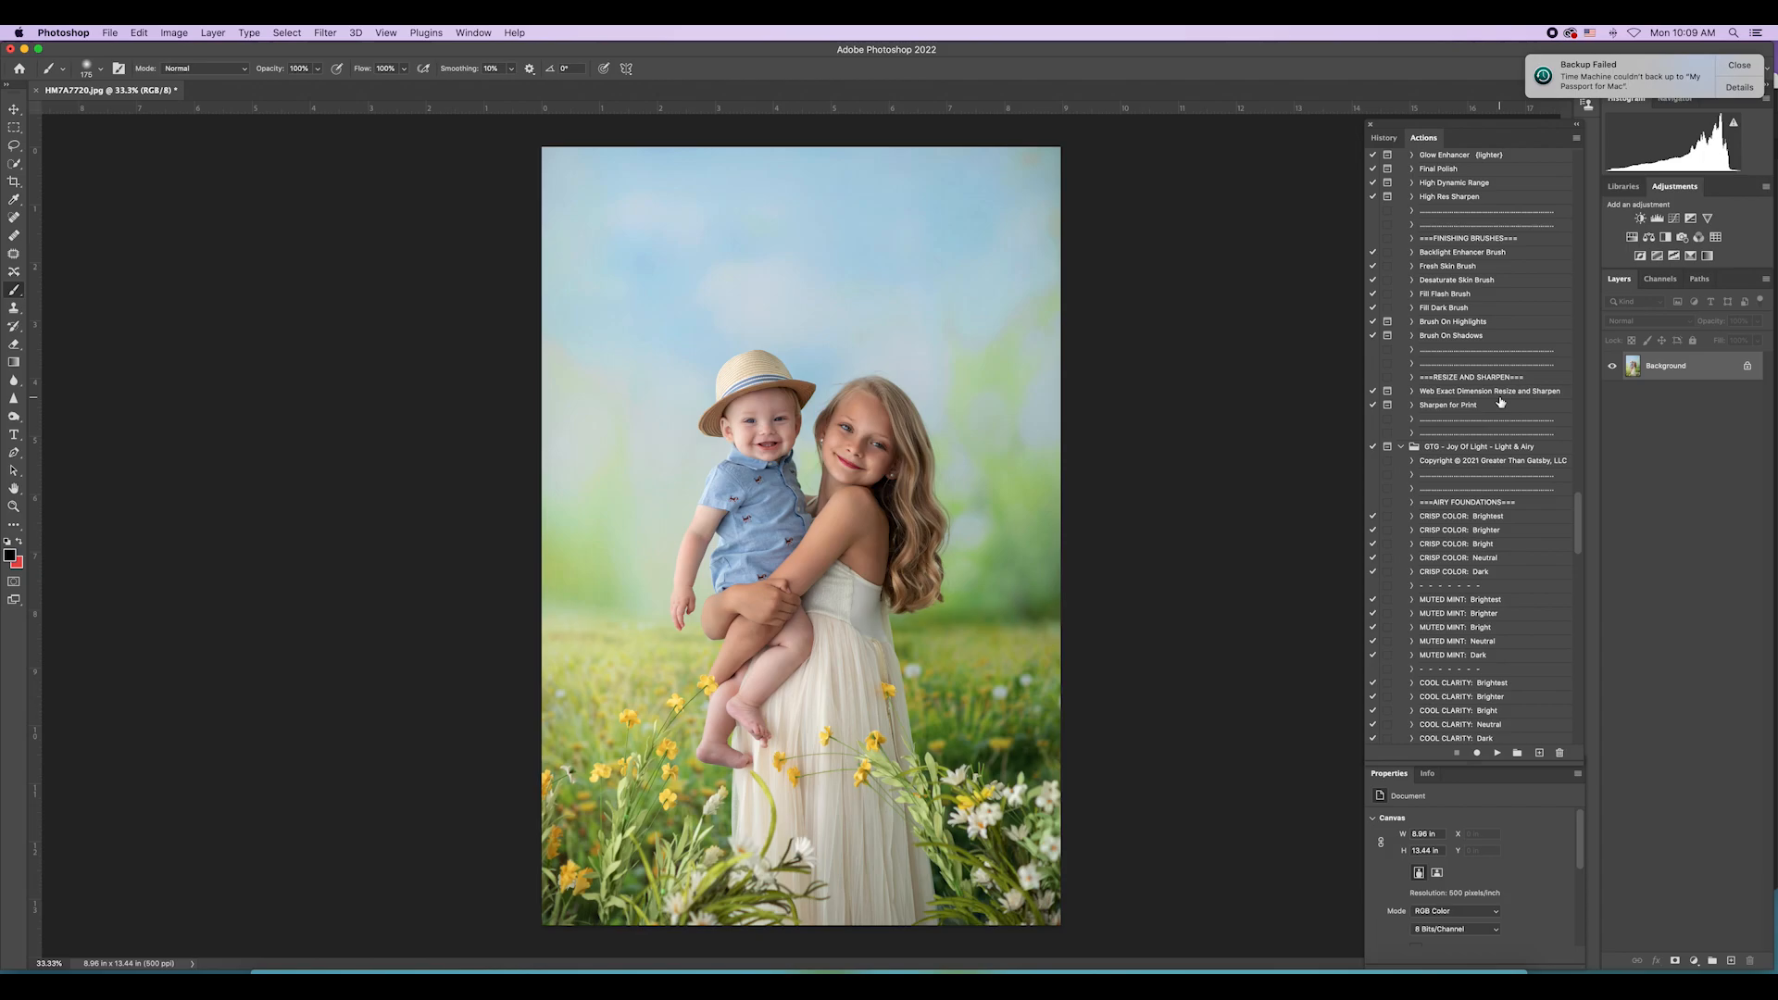
scroll(1500, 401, "up", 10)
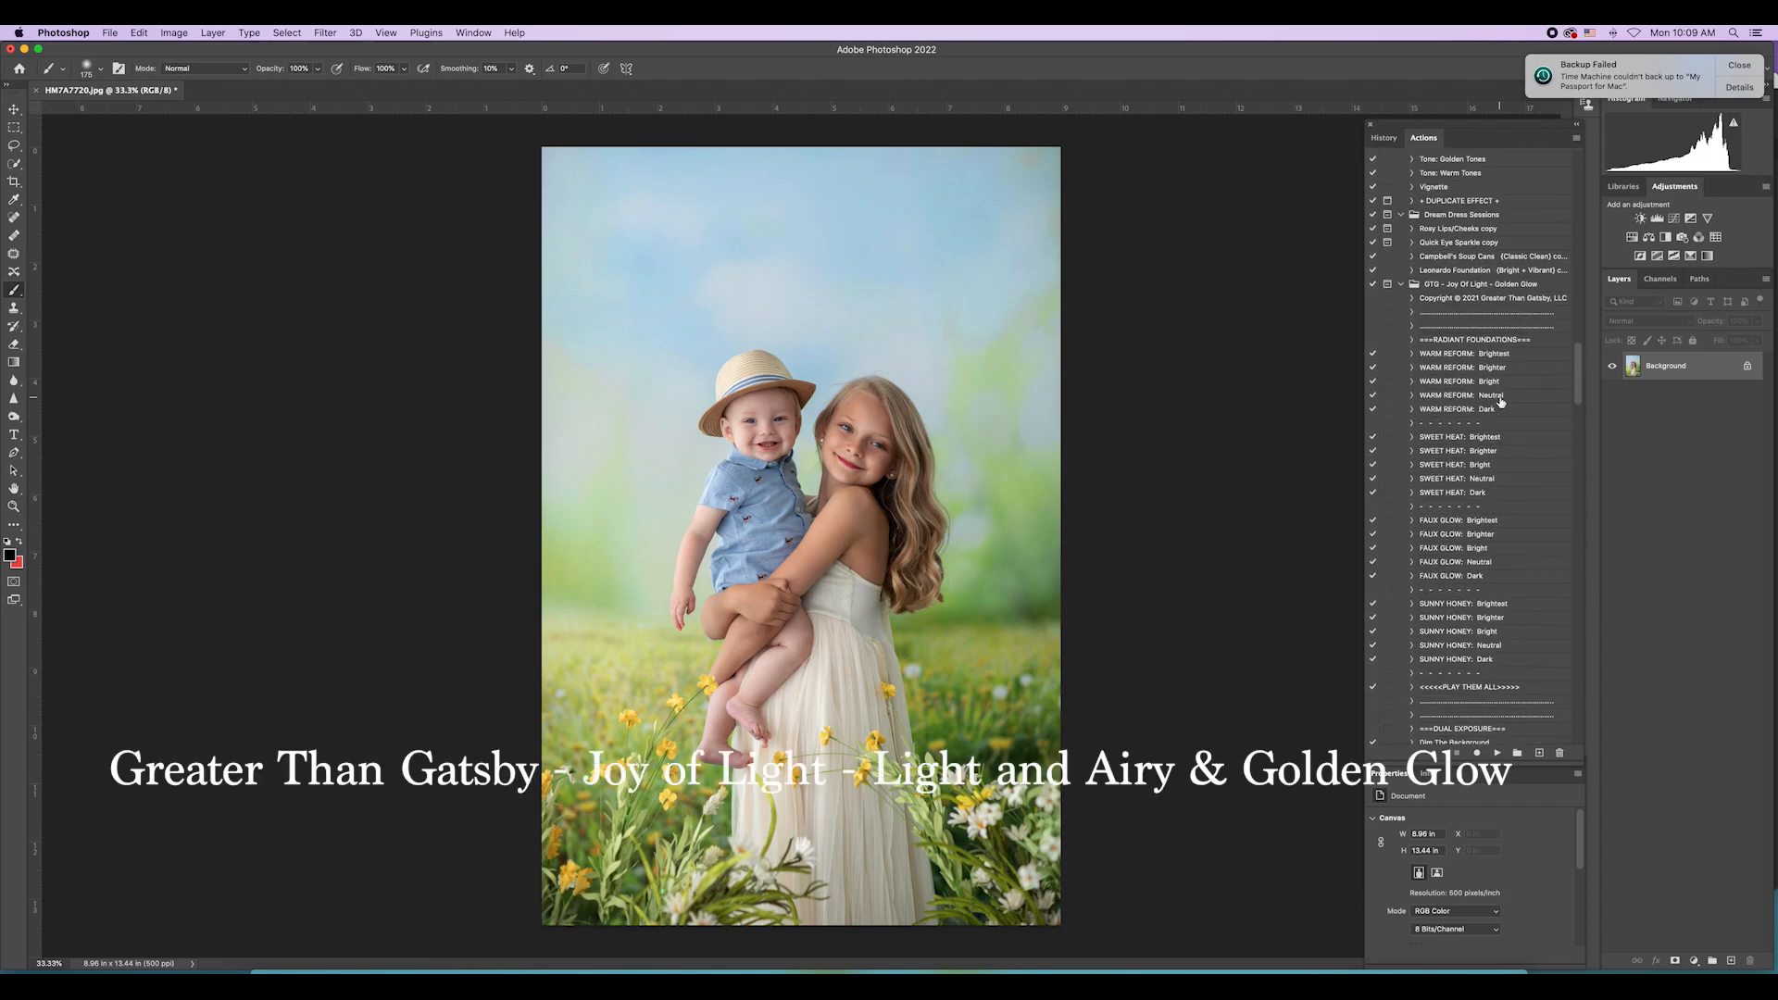
scroll(1500, 401, "down", 10)
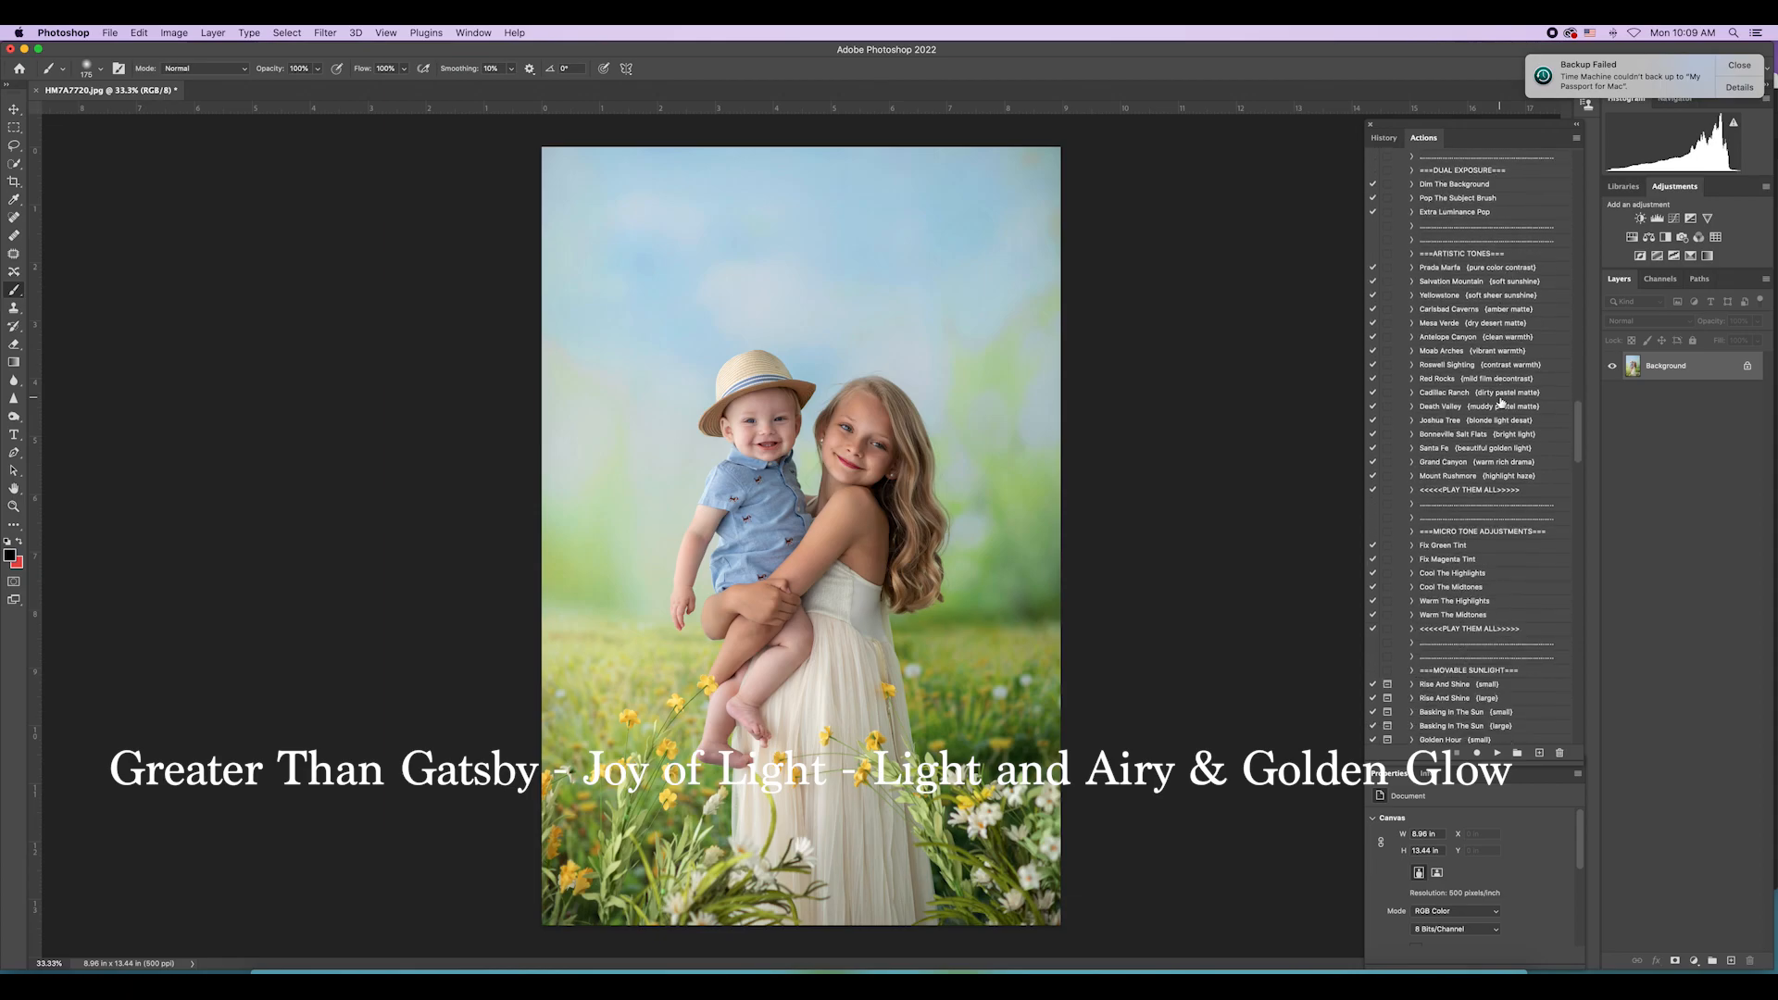
scroll(1505, 441, "down", 5)
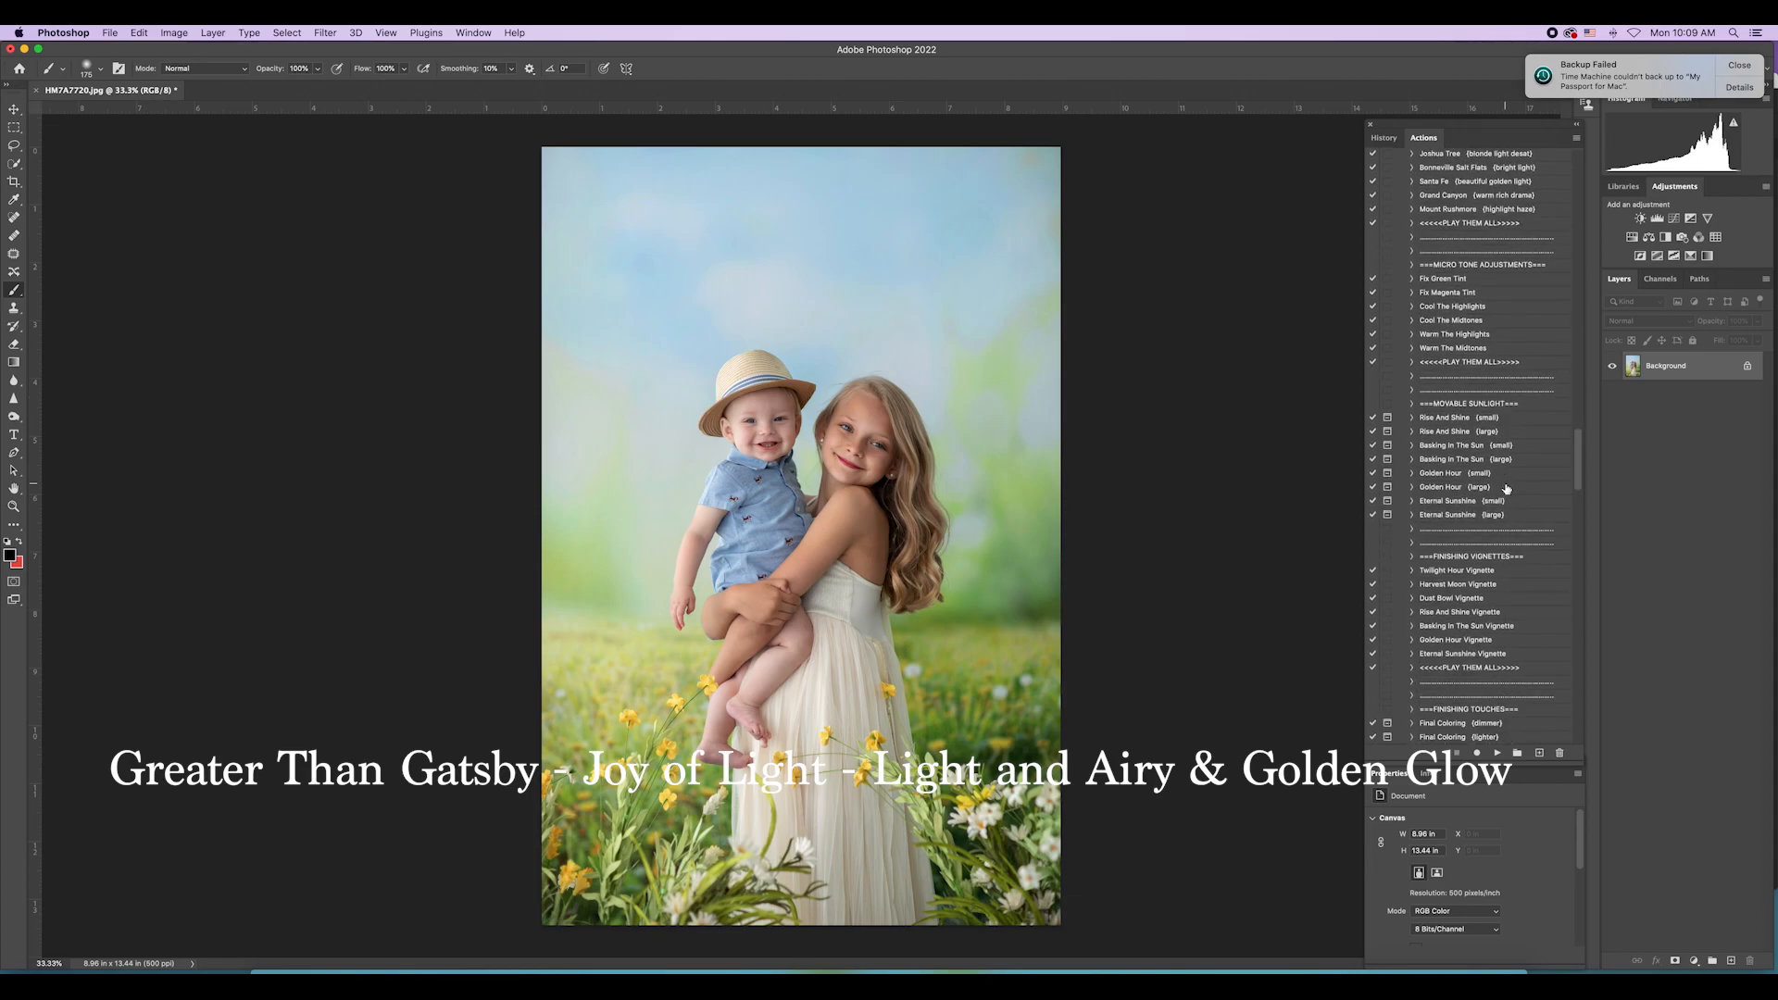
left_click(1503, 615)
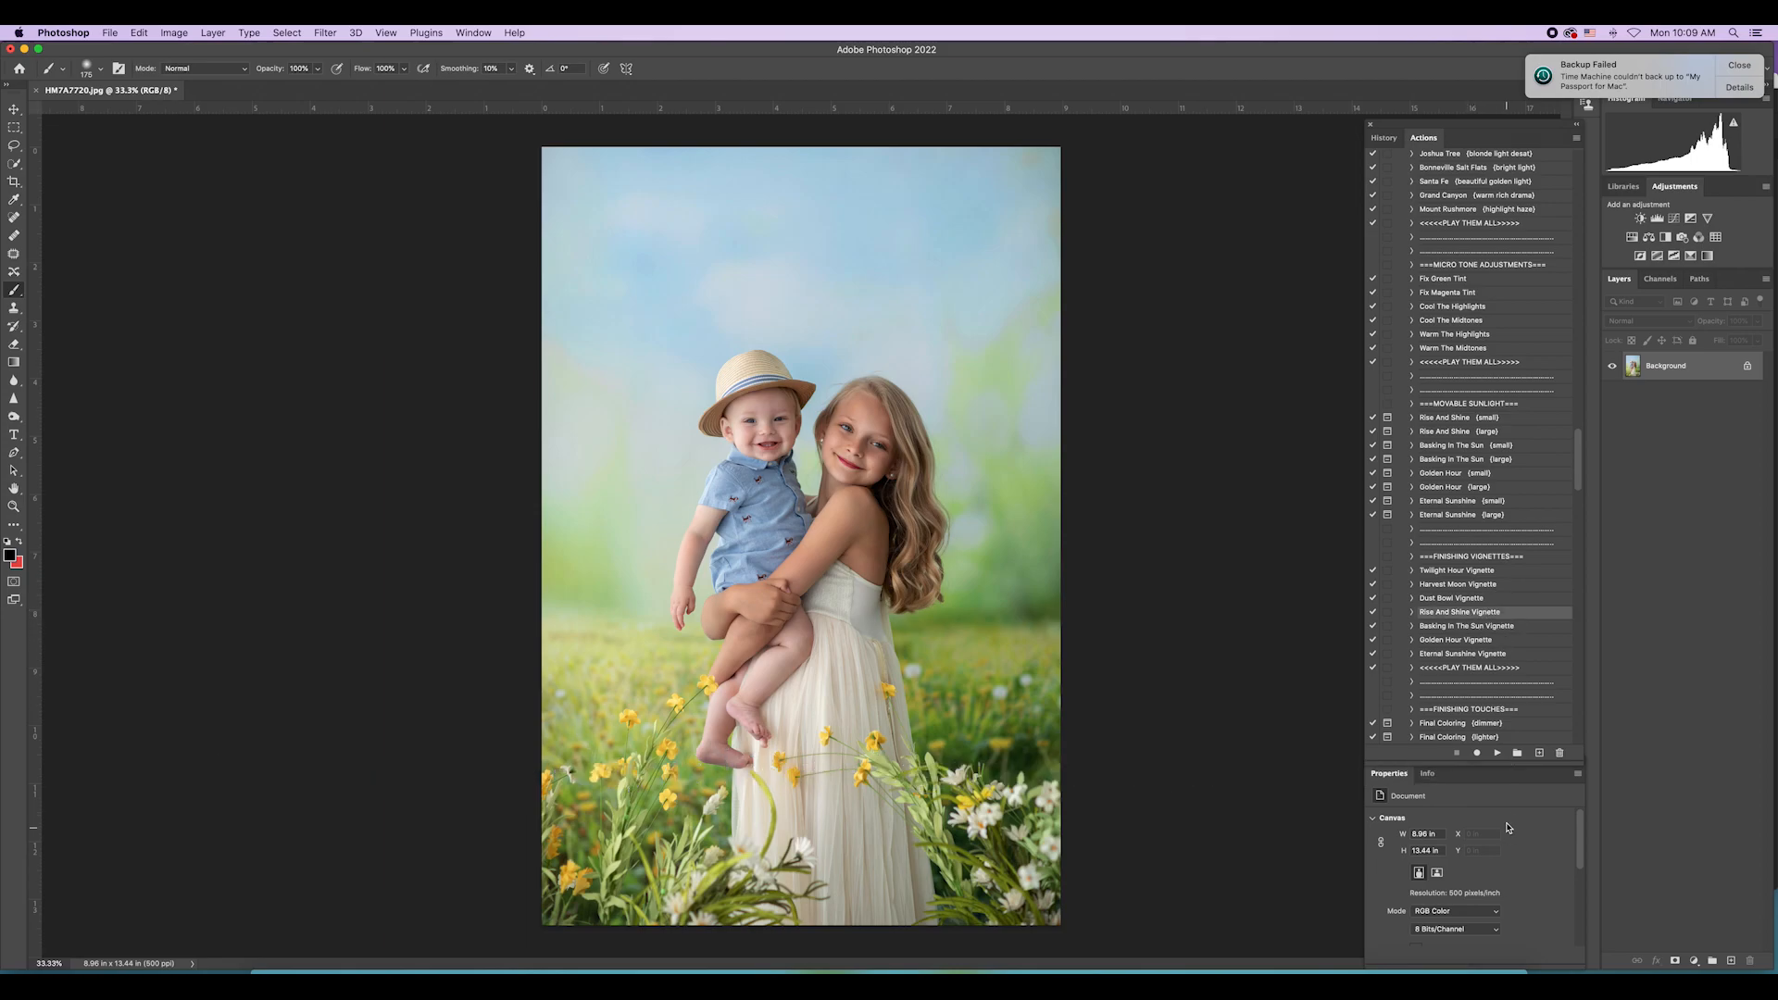
left_click(1498, 753)
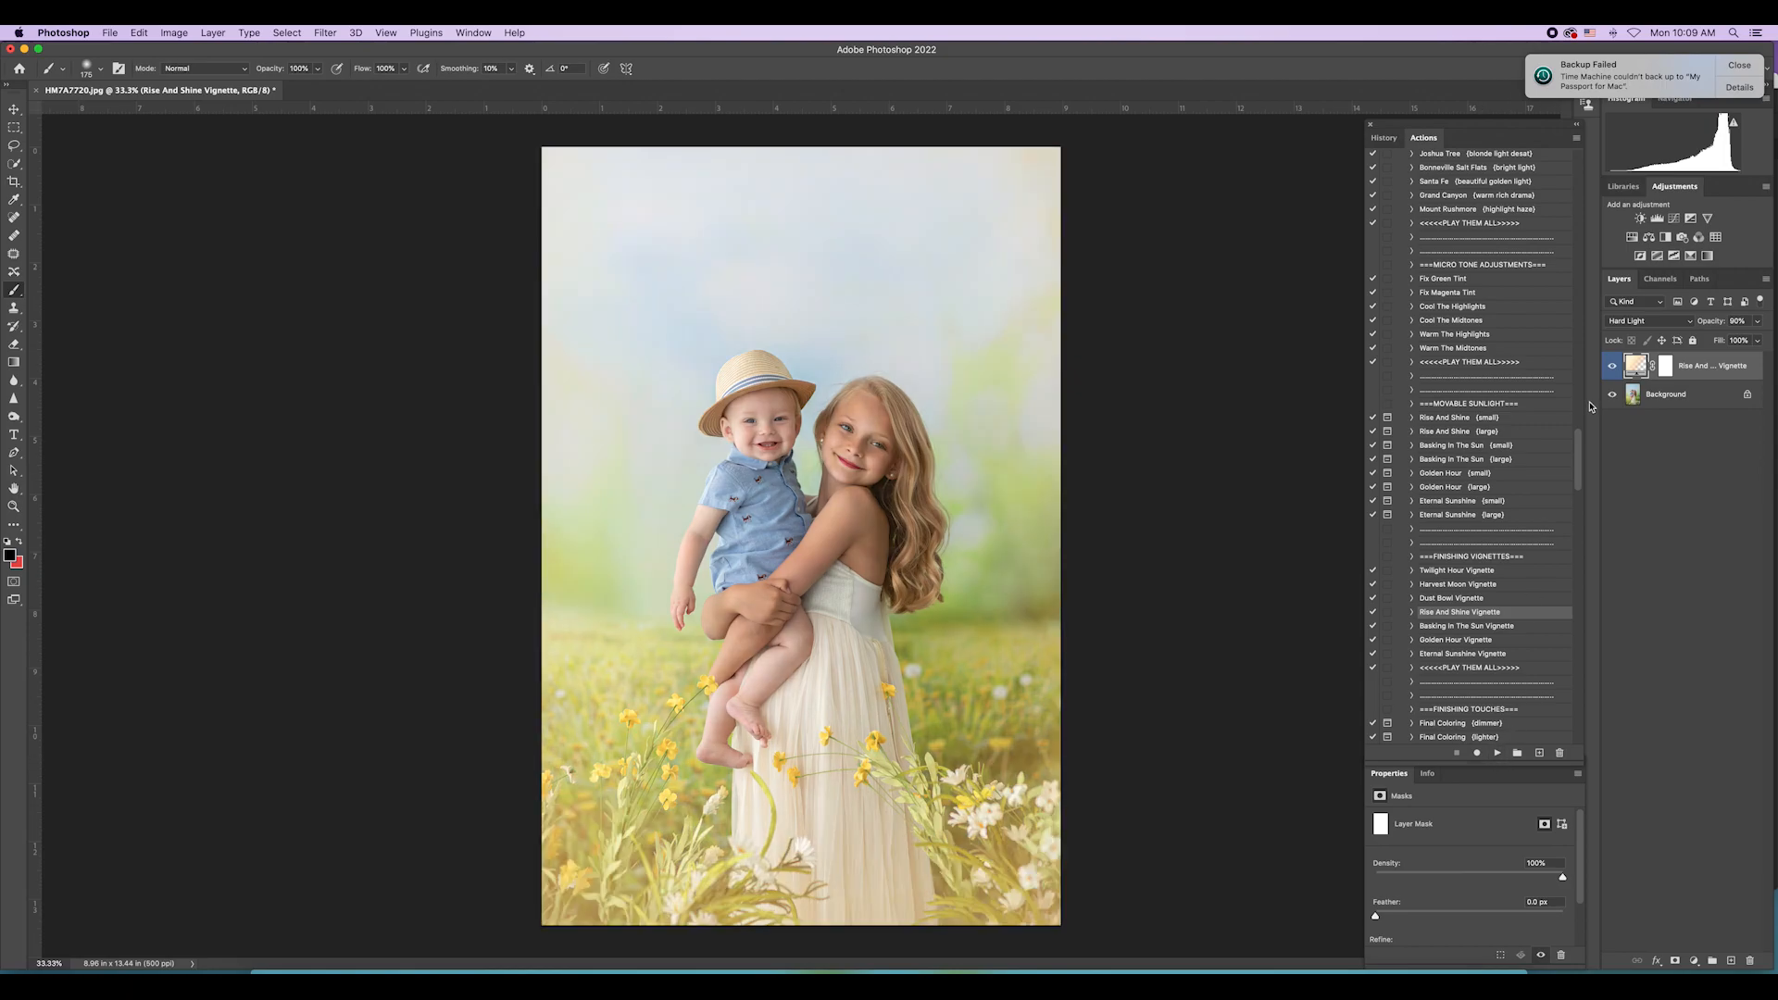
Step: Lower the Rise And Shine Vignette layer's opacity to 13% and flatten the image
left_click(1756, 322)
left_click_drag(1757, 338, 1706, 339)
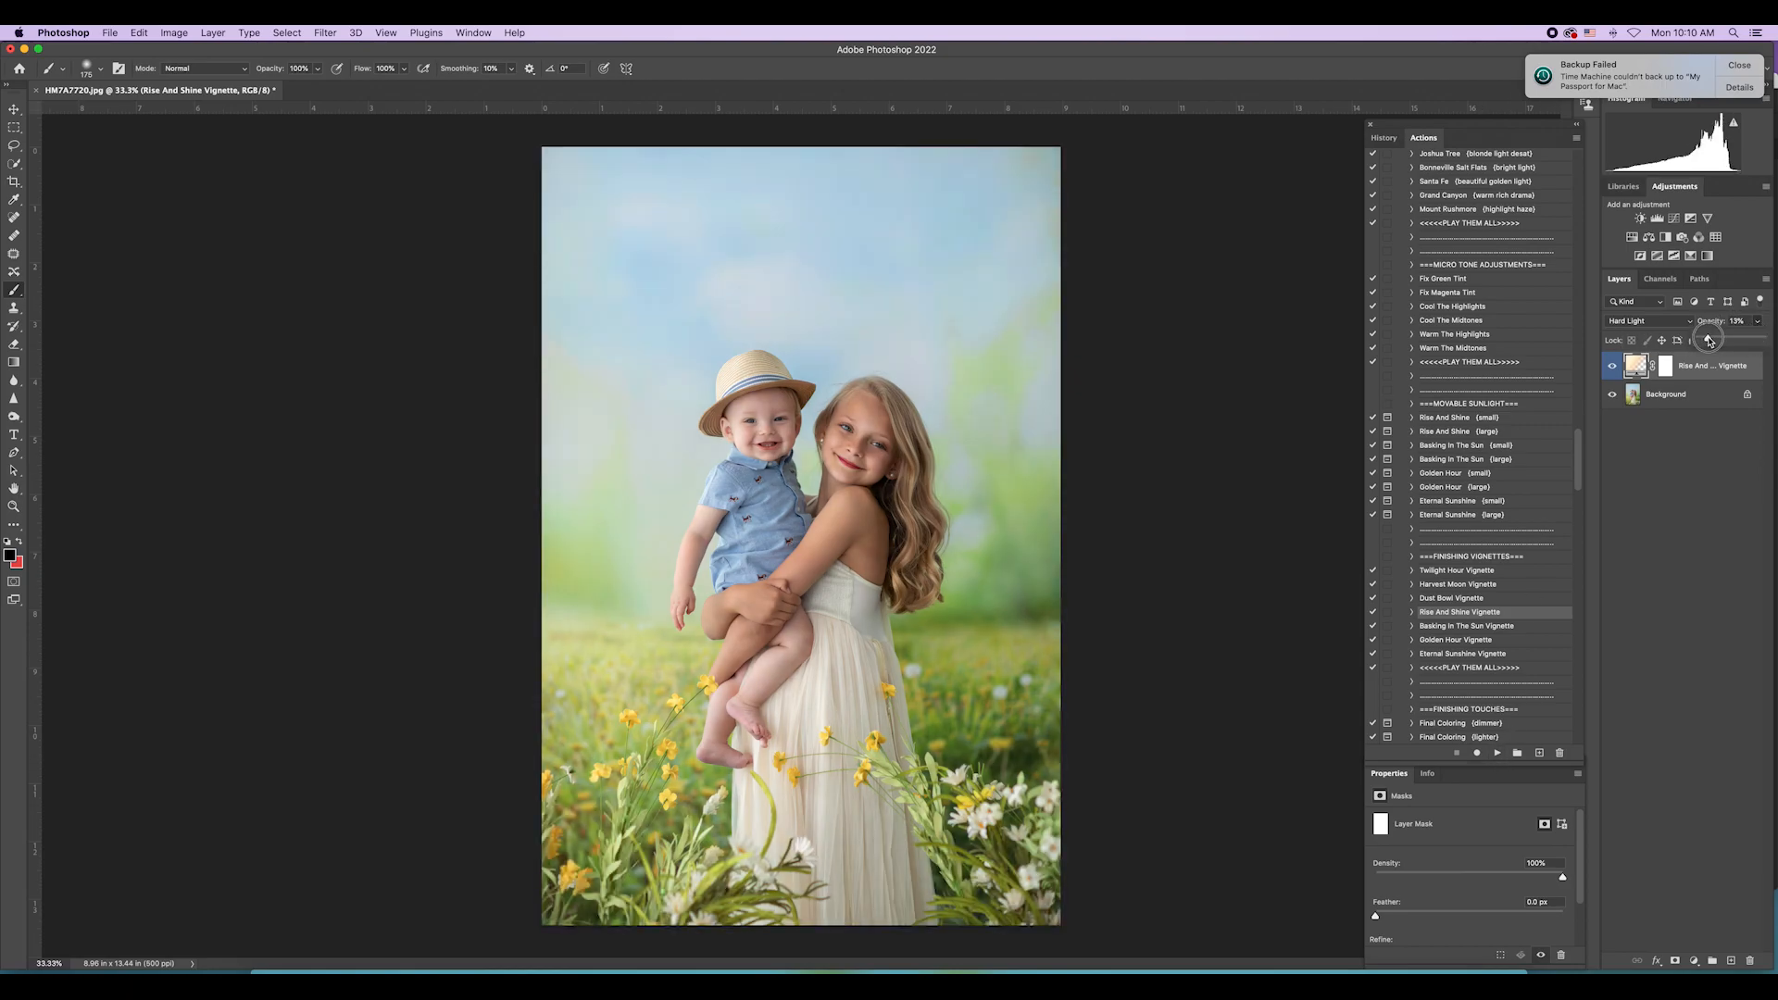
left_click(212, 33)
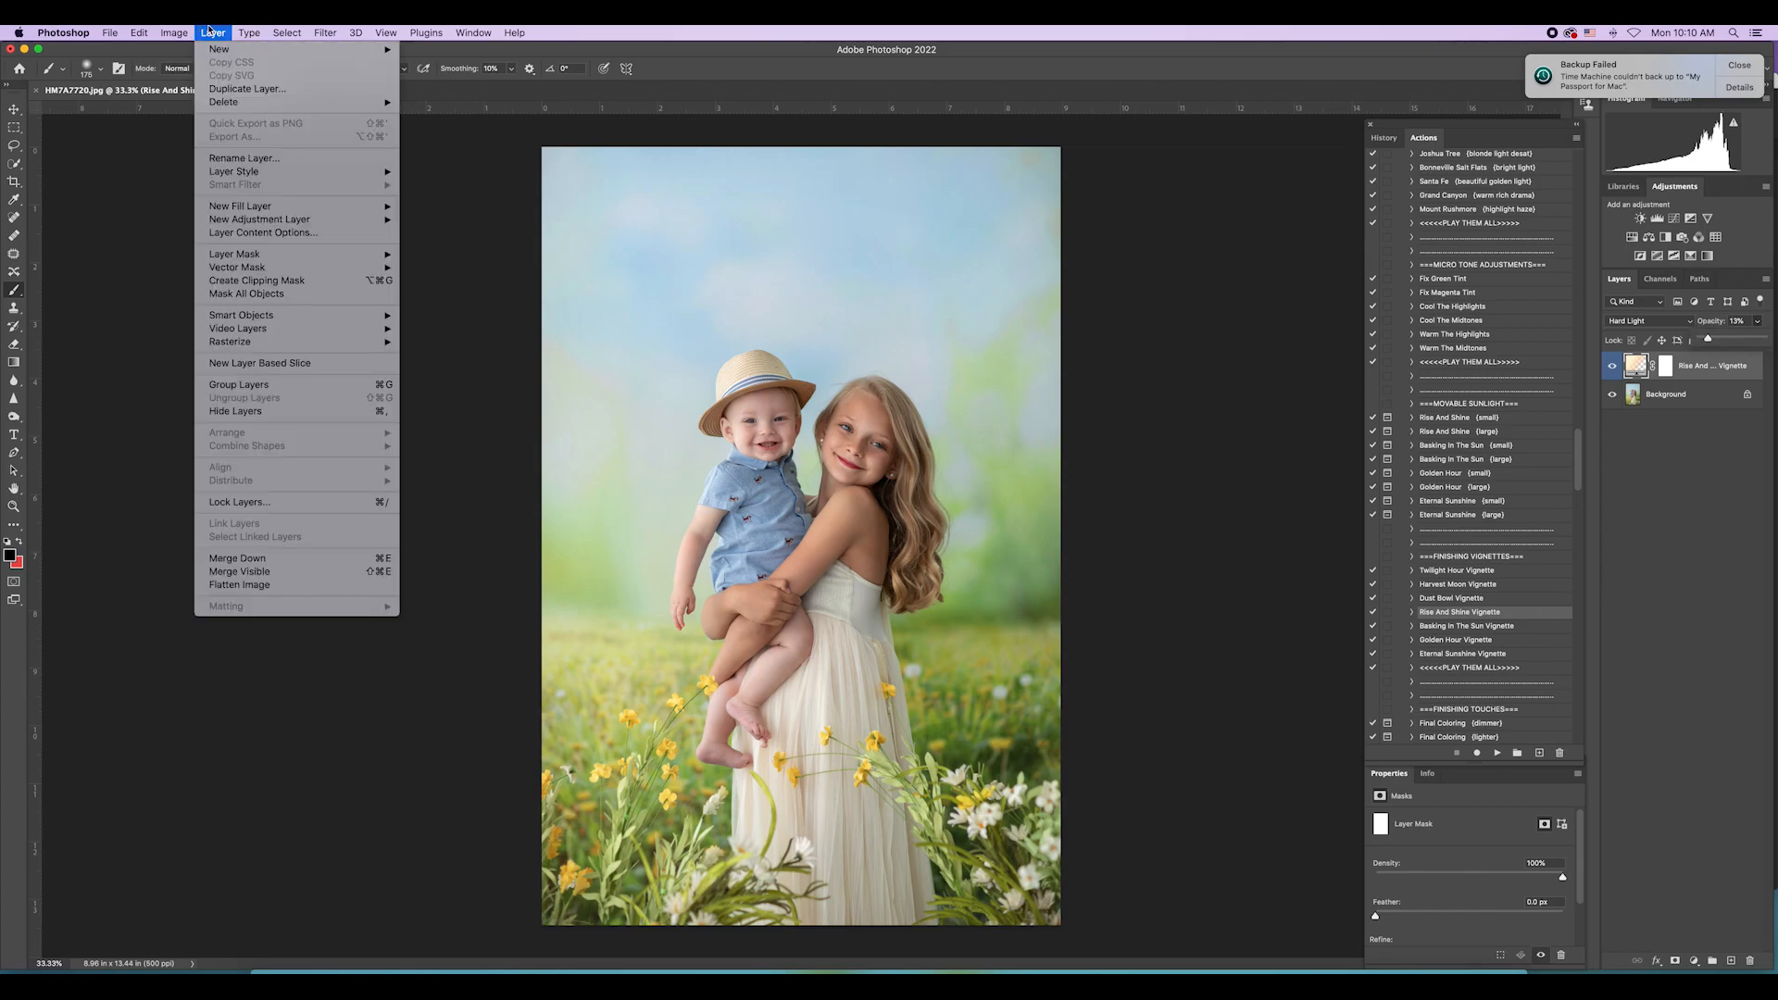
left_click(270, 584)
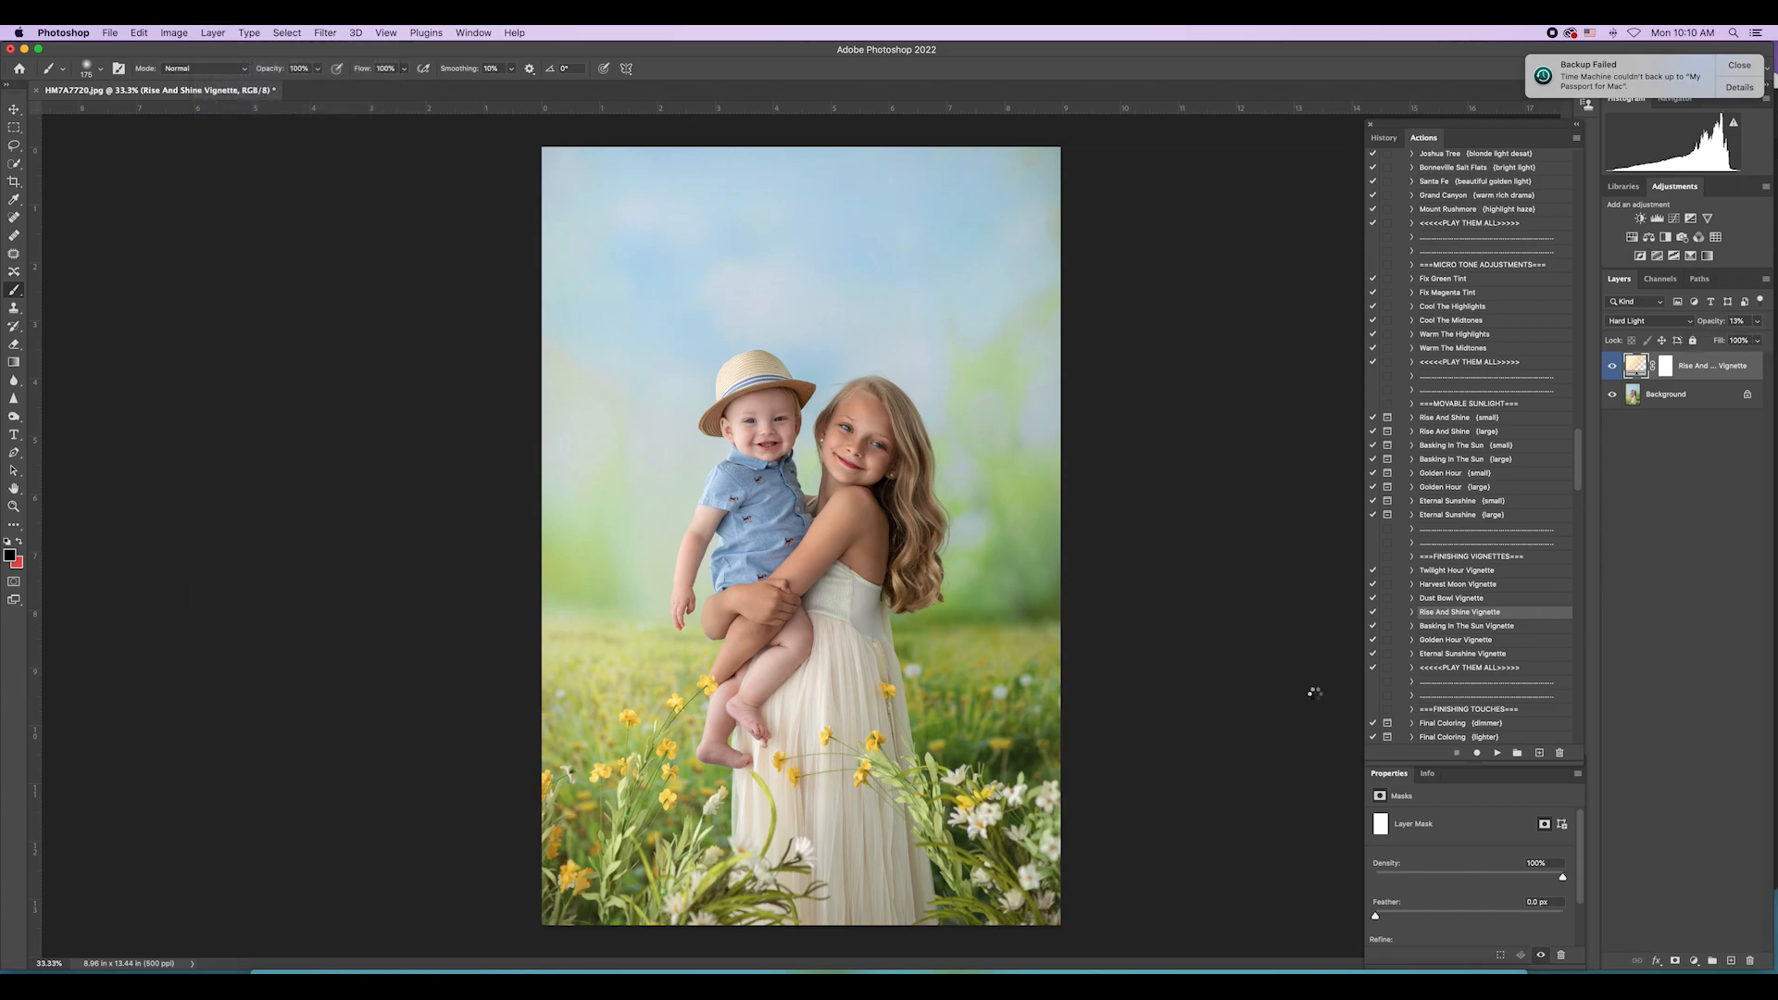
Step: Run the Silky Soften Boost action from the GTG - Joy Of Light - Light & Airy set on the photo
scroll(1481, 612, "down", 15)
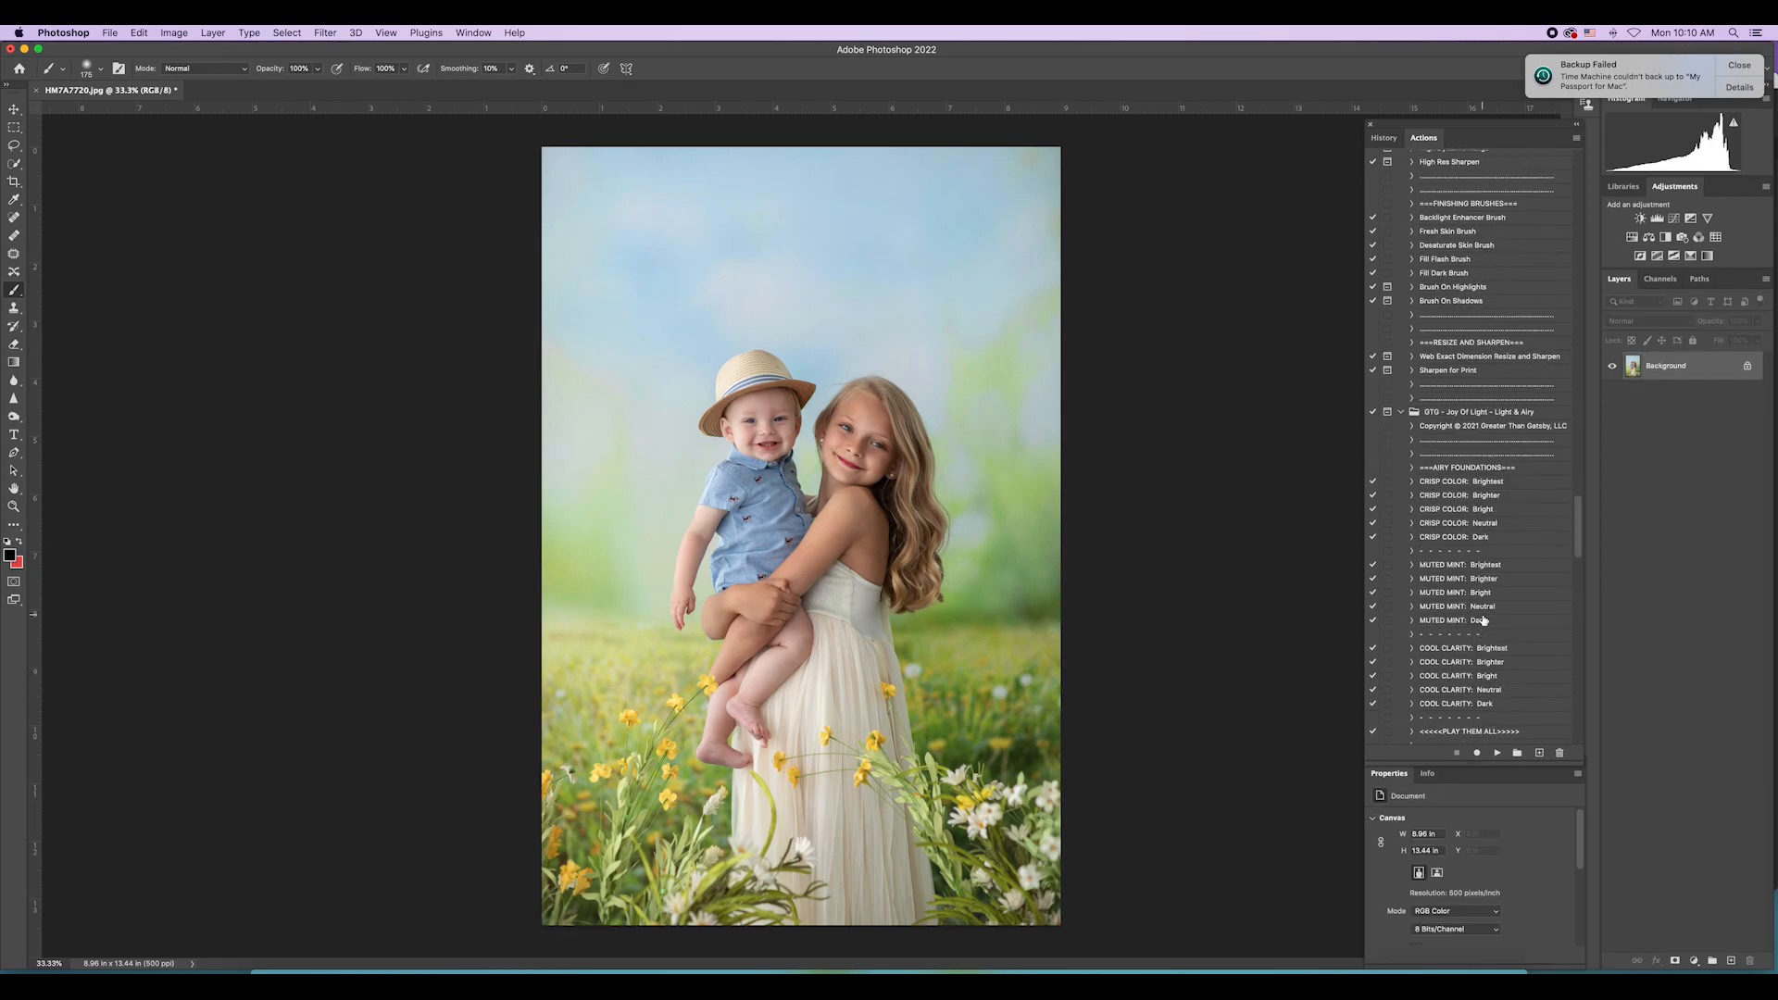
scroll(1484, 619, "up", 3)
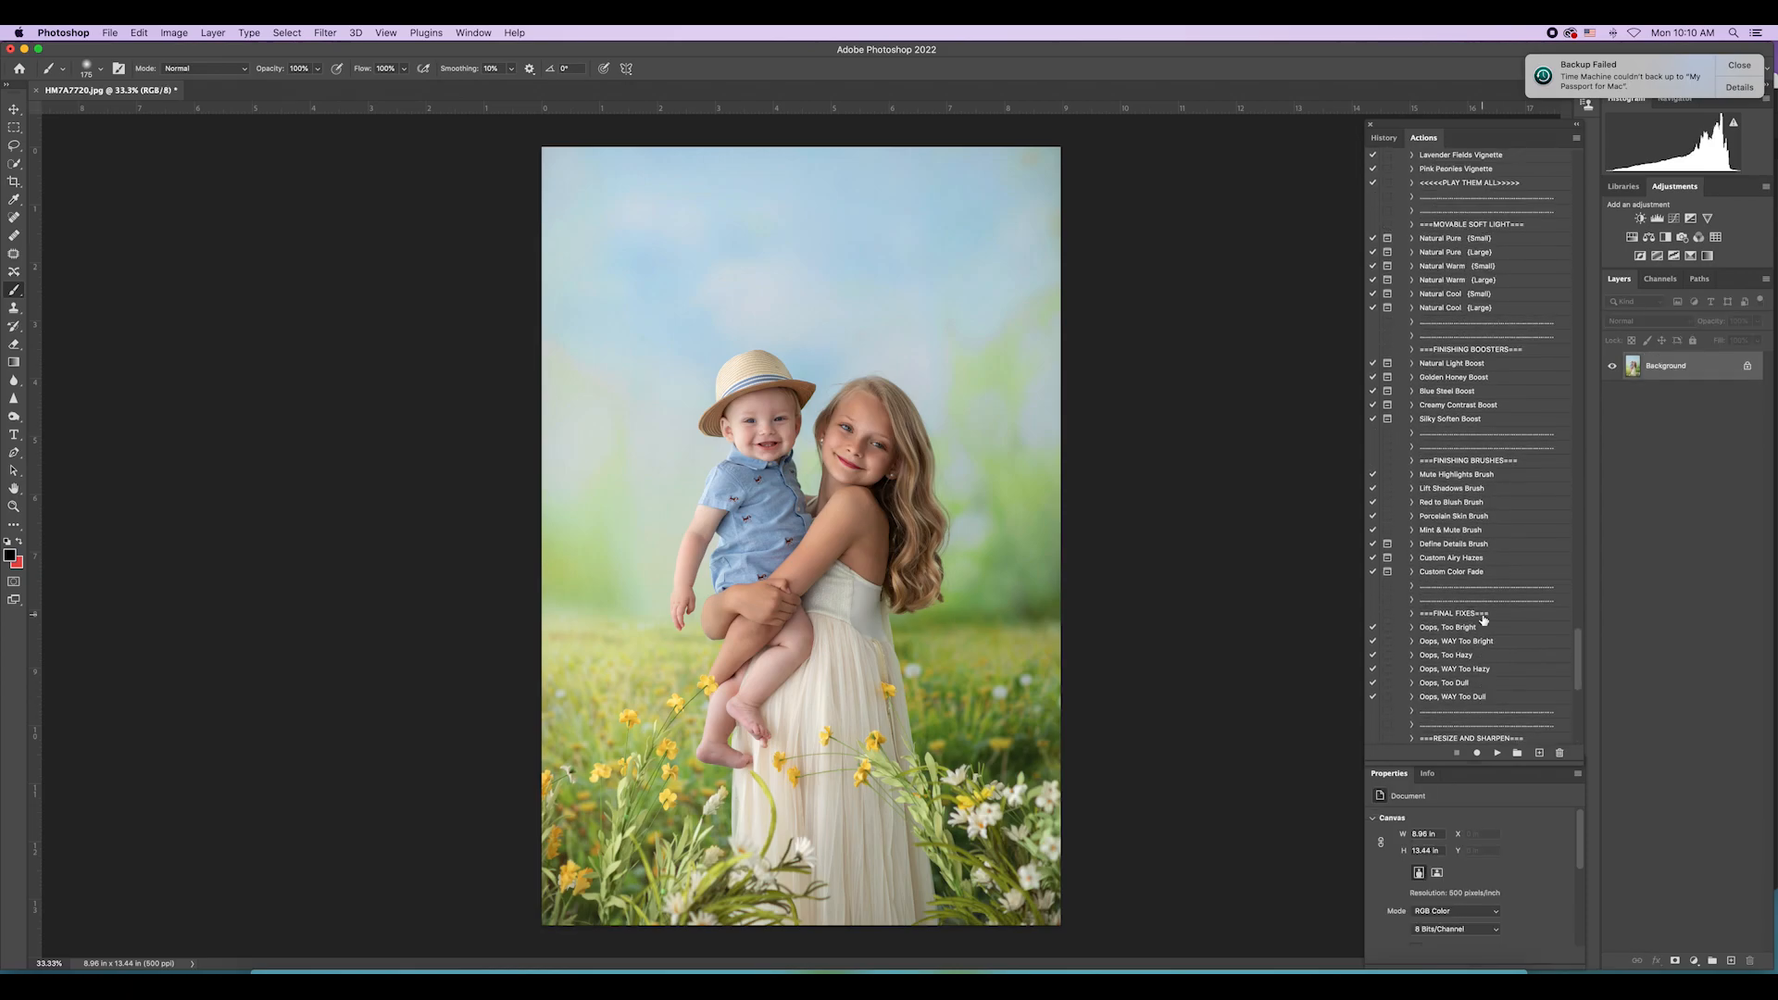
left_click(1482, 420)
left_click(1498, 754)
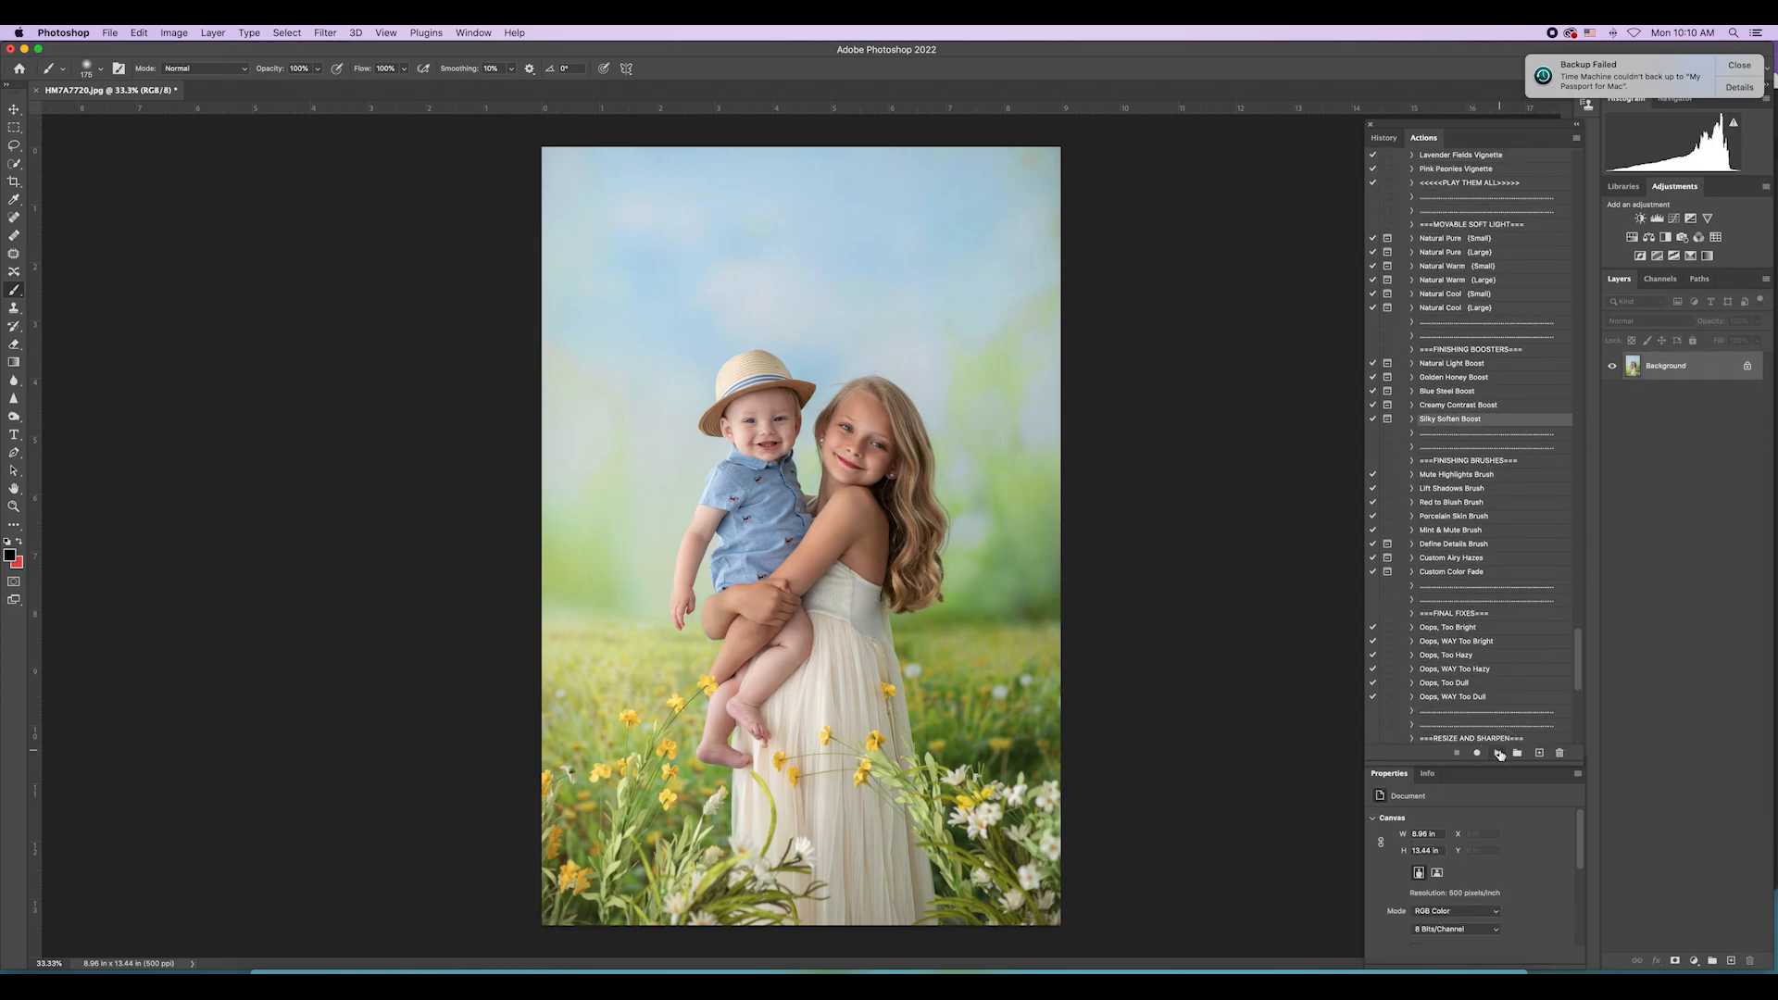
left_click(993, 332)
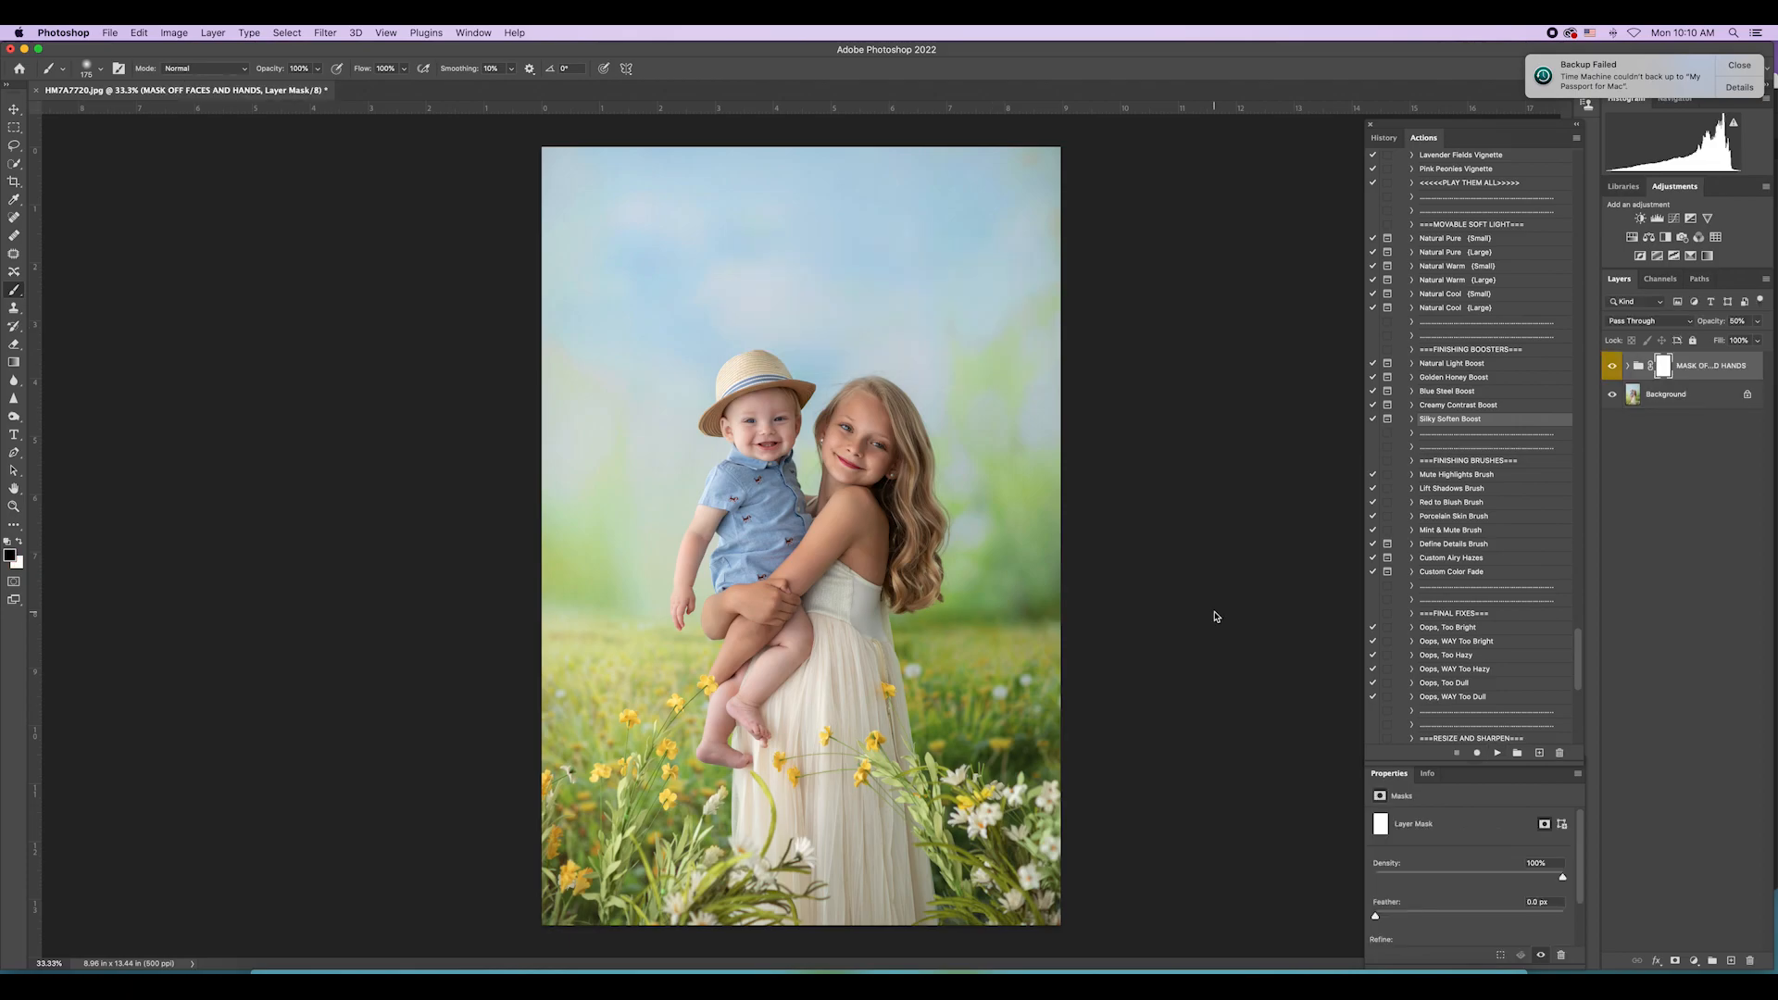
Step: Compare the photo with and without the Silky Soften Boost group
left_click(1611, 367)
left_click(1611, 368)
left_click(1611, 368)
left_click(1610, 368)
Step: Reduce the Silky Soften Boost group's opacity to 26% and flatten the image
left_click(1757, 322)
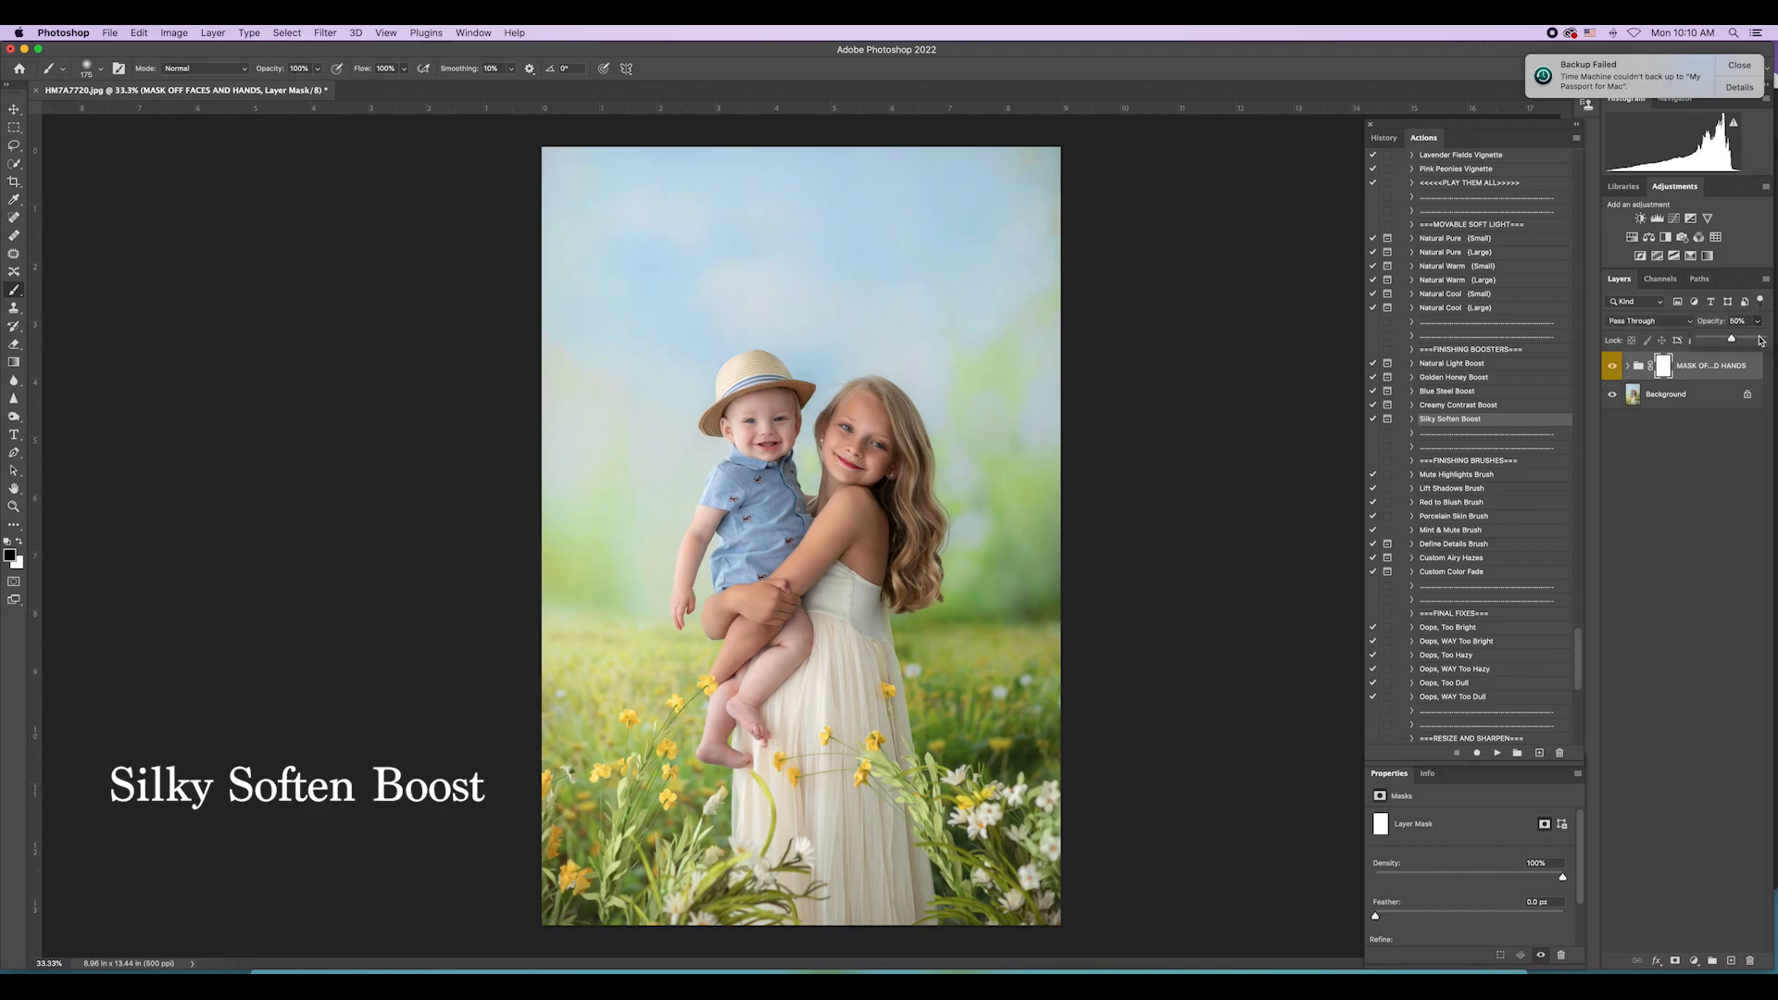
left_click_drag(1731, 340, 1717, 340)
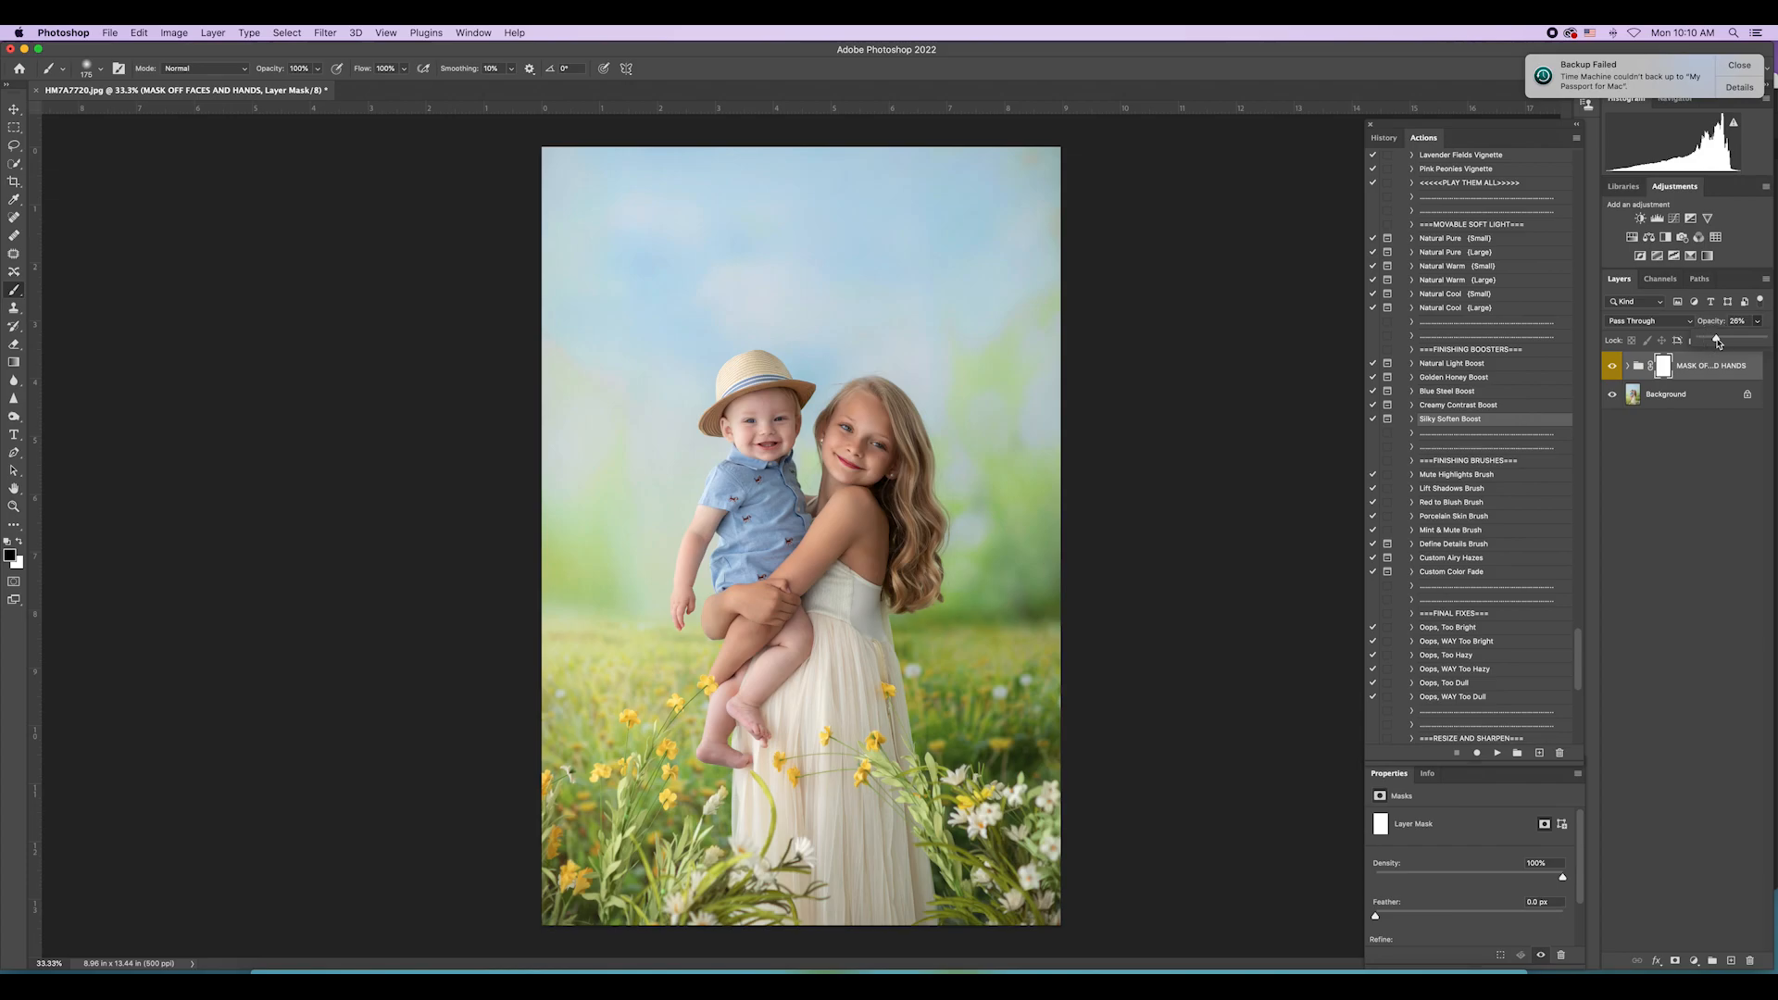
left_click(1667, 366)
left_click(217, 34)
left_click(279, 587)
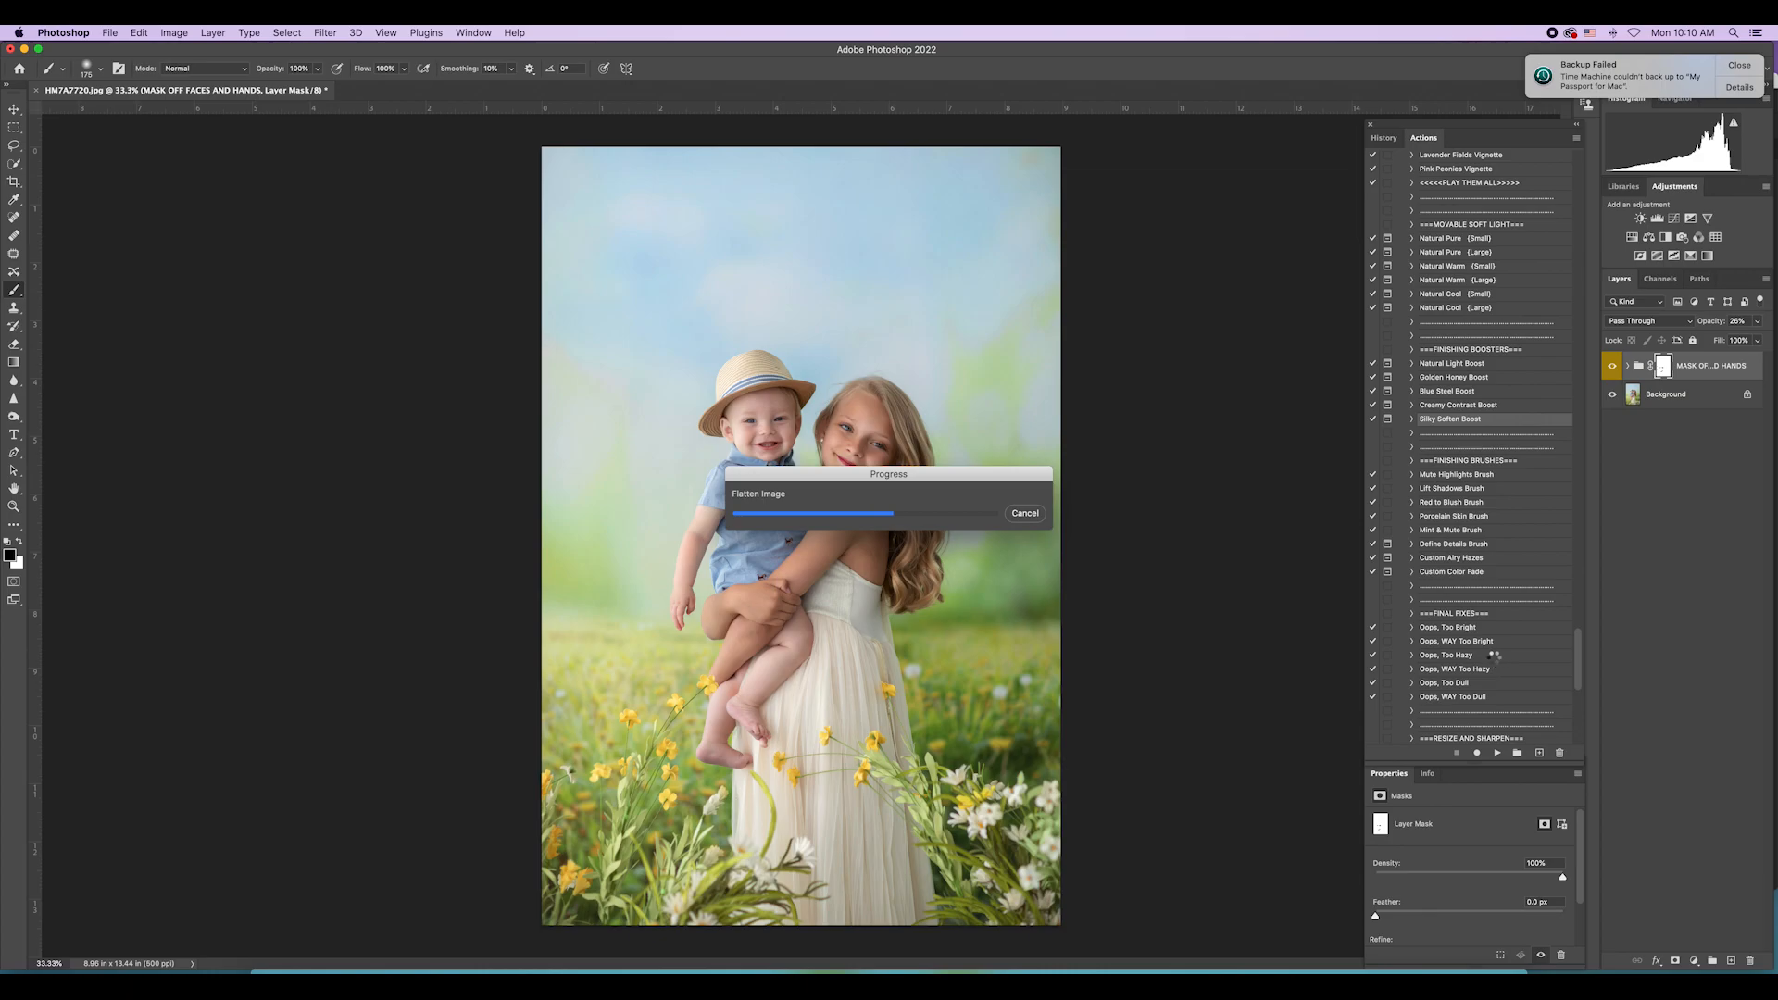
Step: Run the Brighter Contrast action from the JD Pastel Tones - Beautiful World Collection set on the photo
scroll(1493, 664, "down", 10)
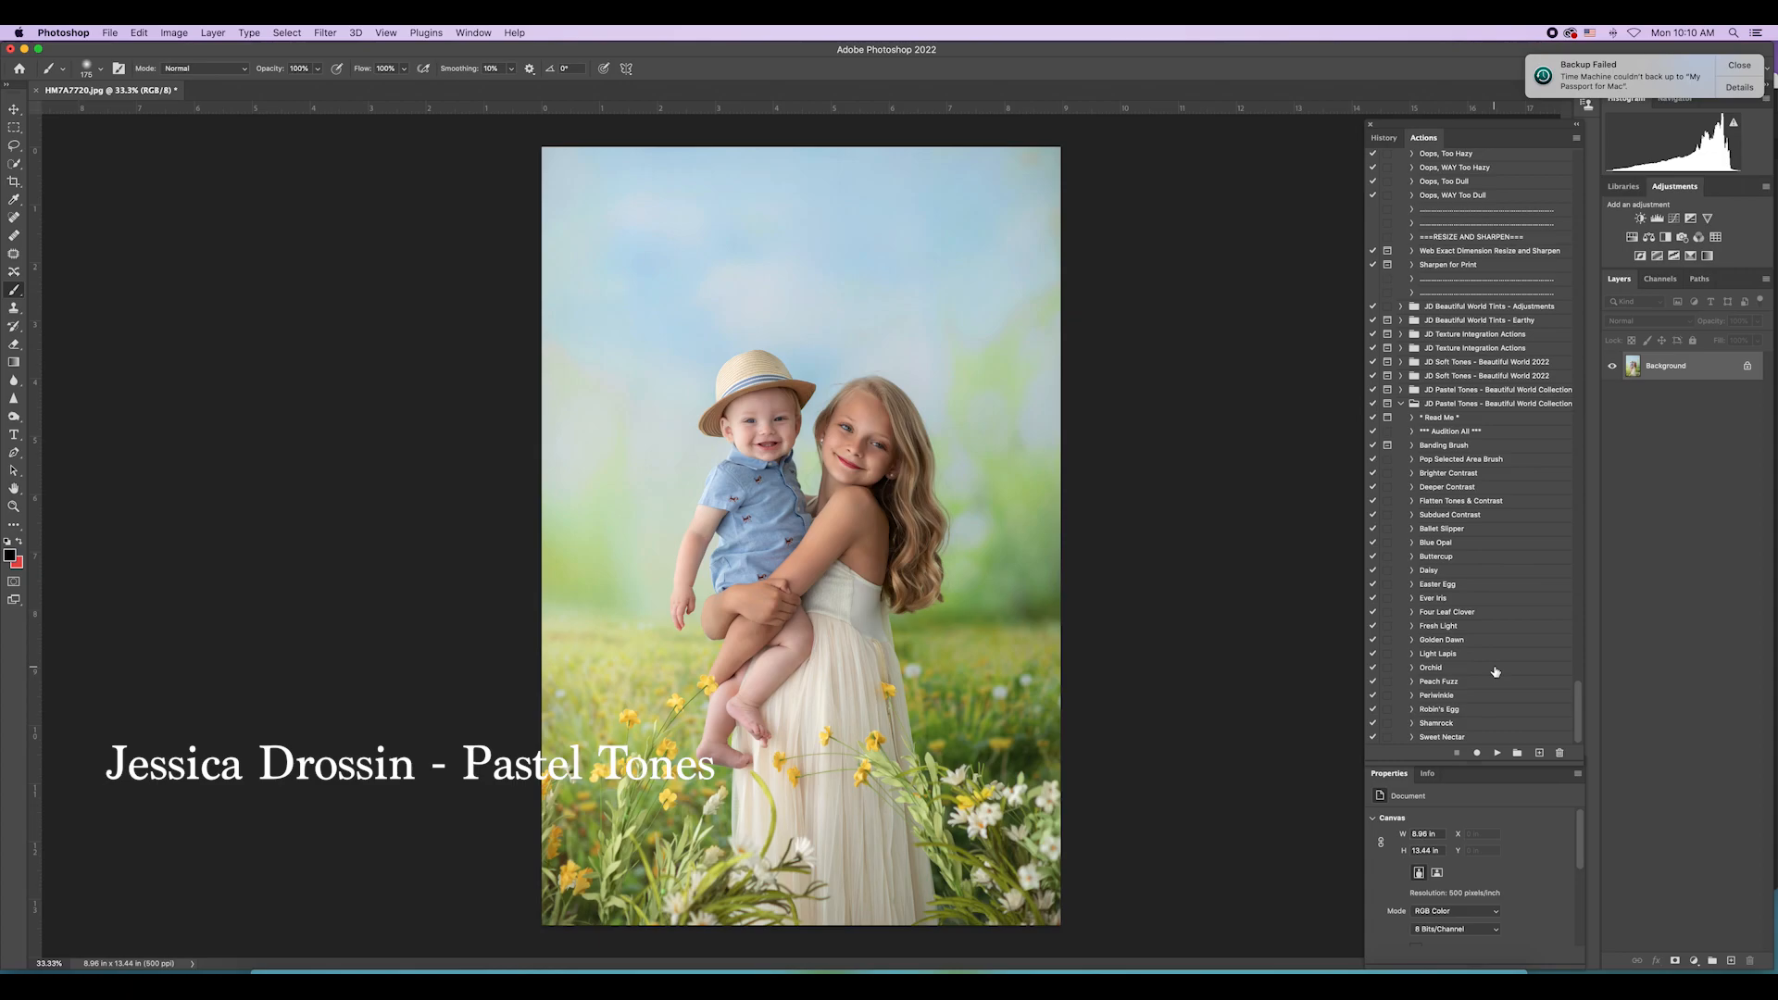
left_click(1472, 473)
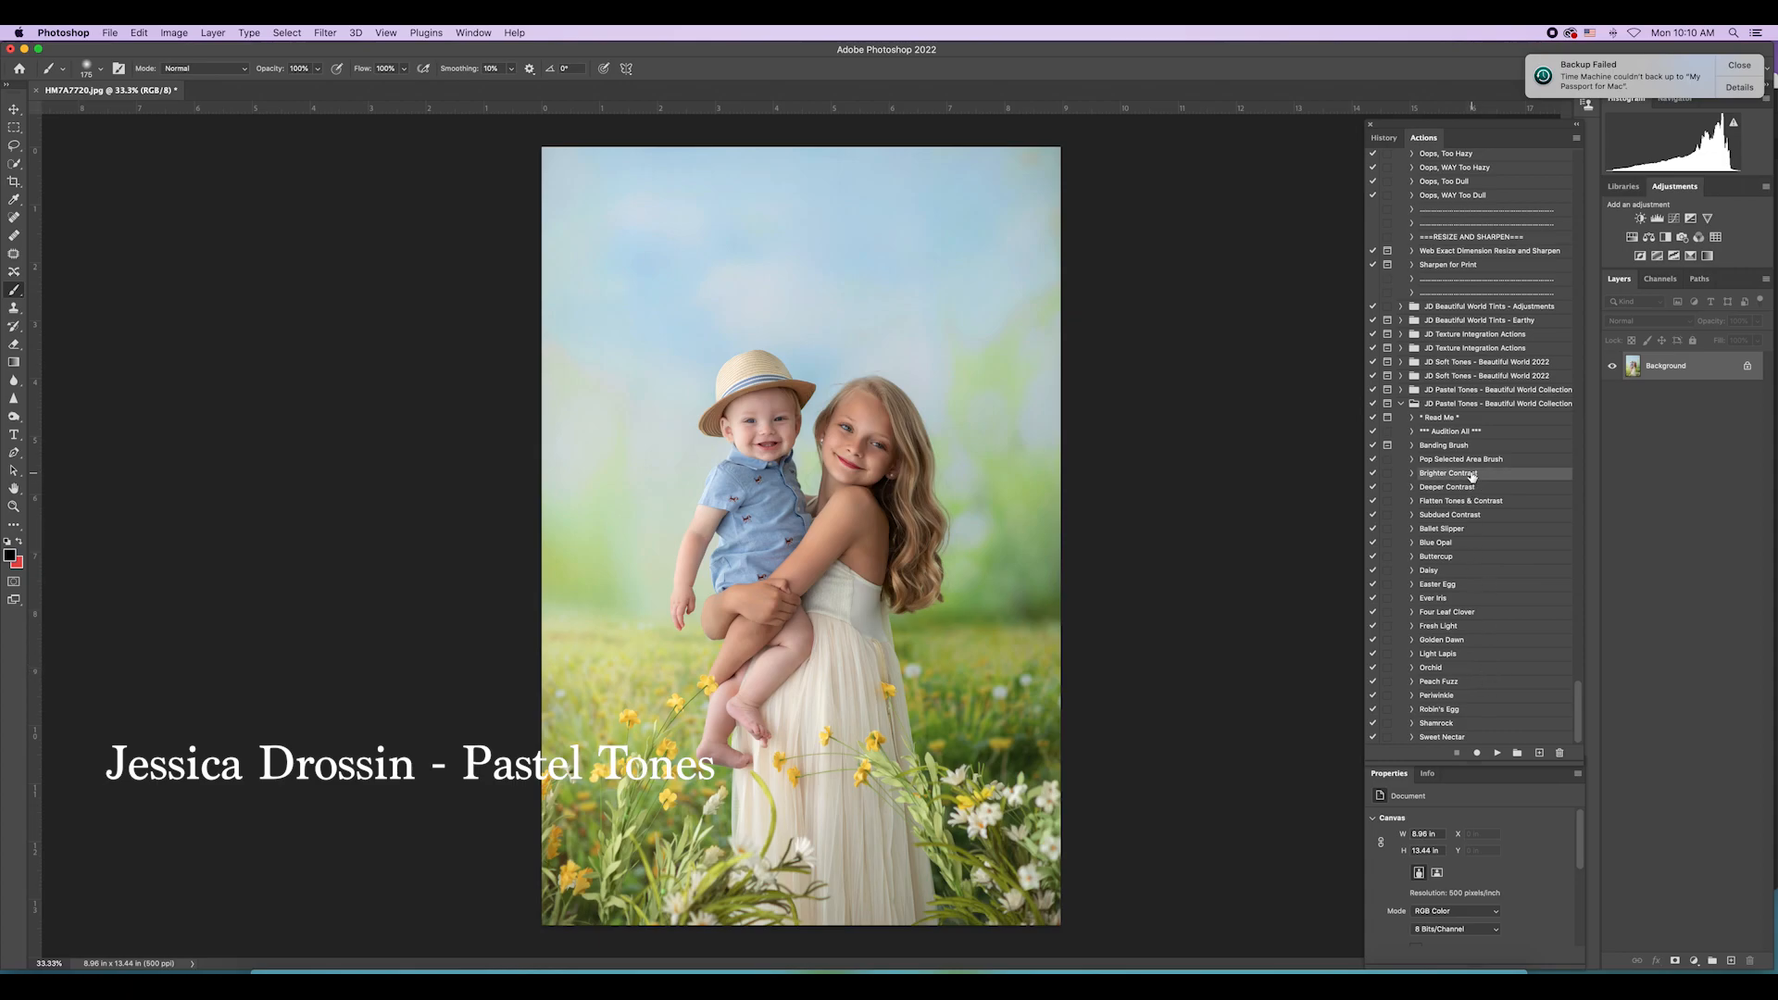
left_click(1497, 752)
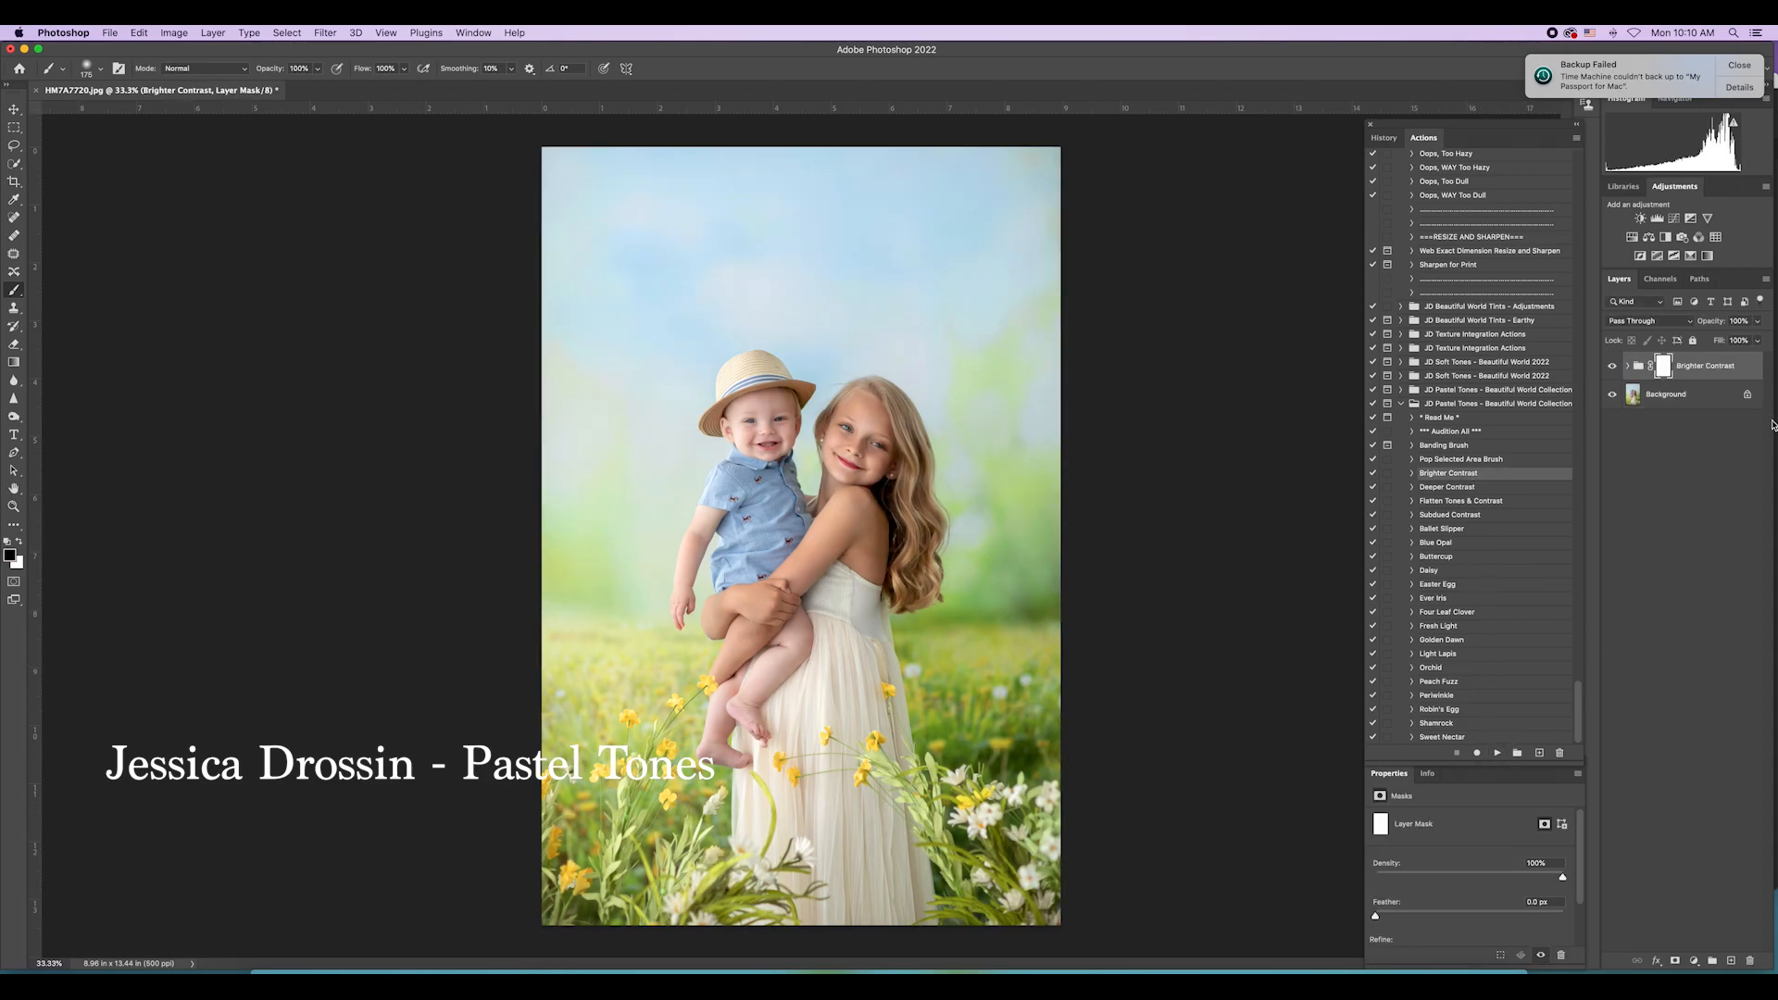
Step: Lower the Brighter Contrast group's opacity to 38% and flatten the image
left_click_drag(1757, 339, 1718, 340)
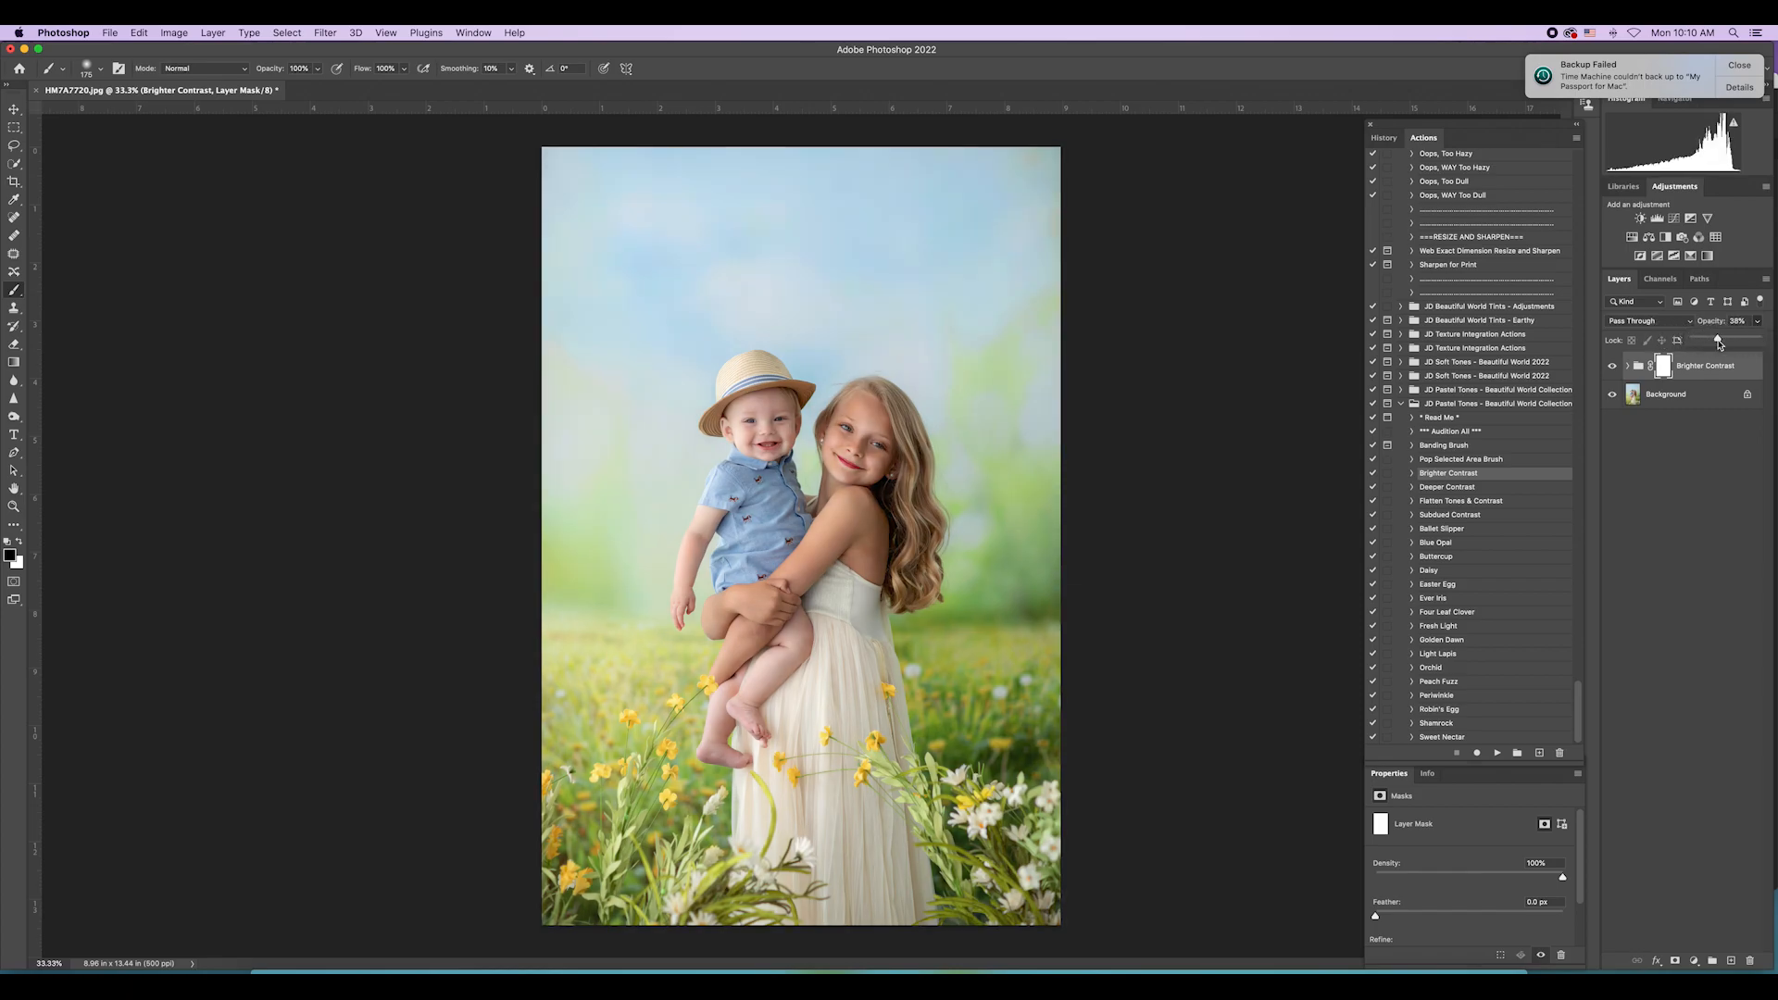
left_click(174, 32)
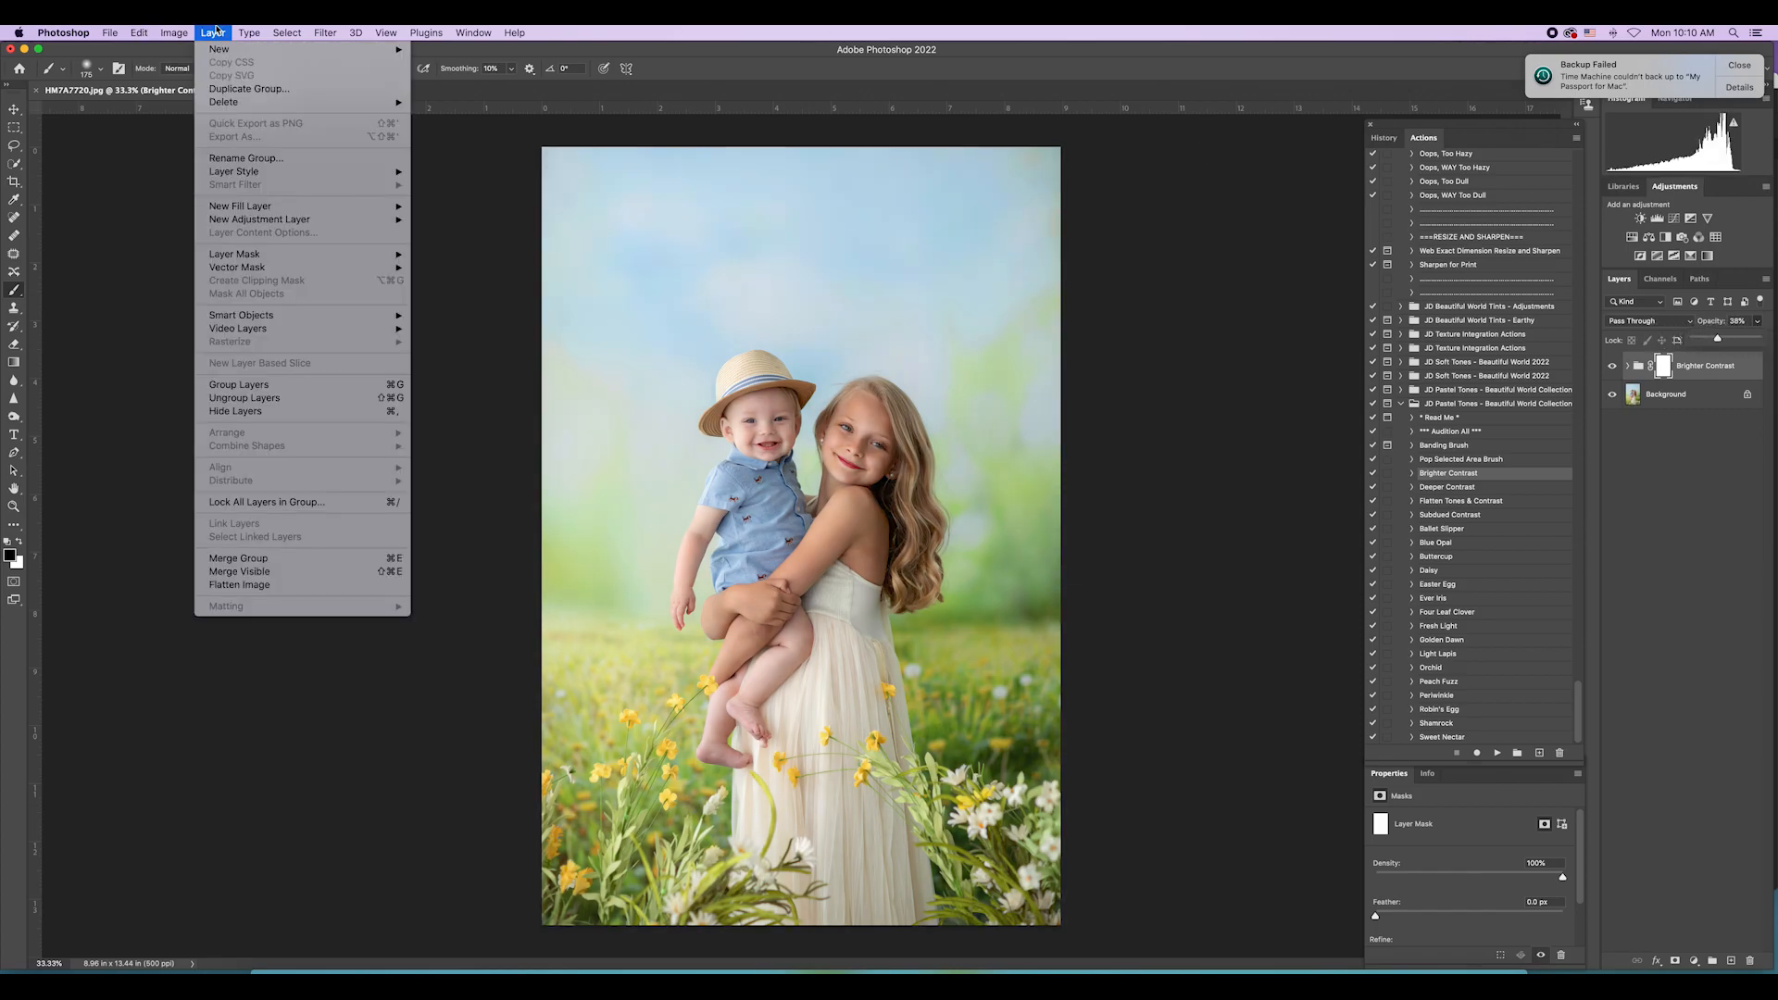
left_click(294, 587)
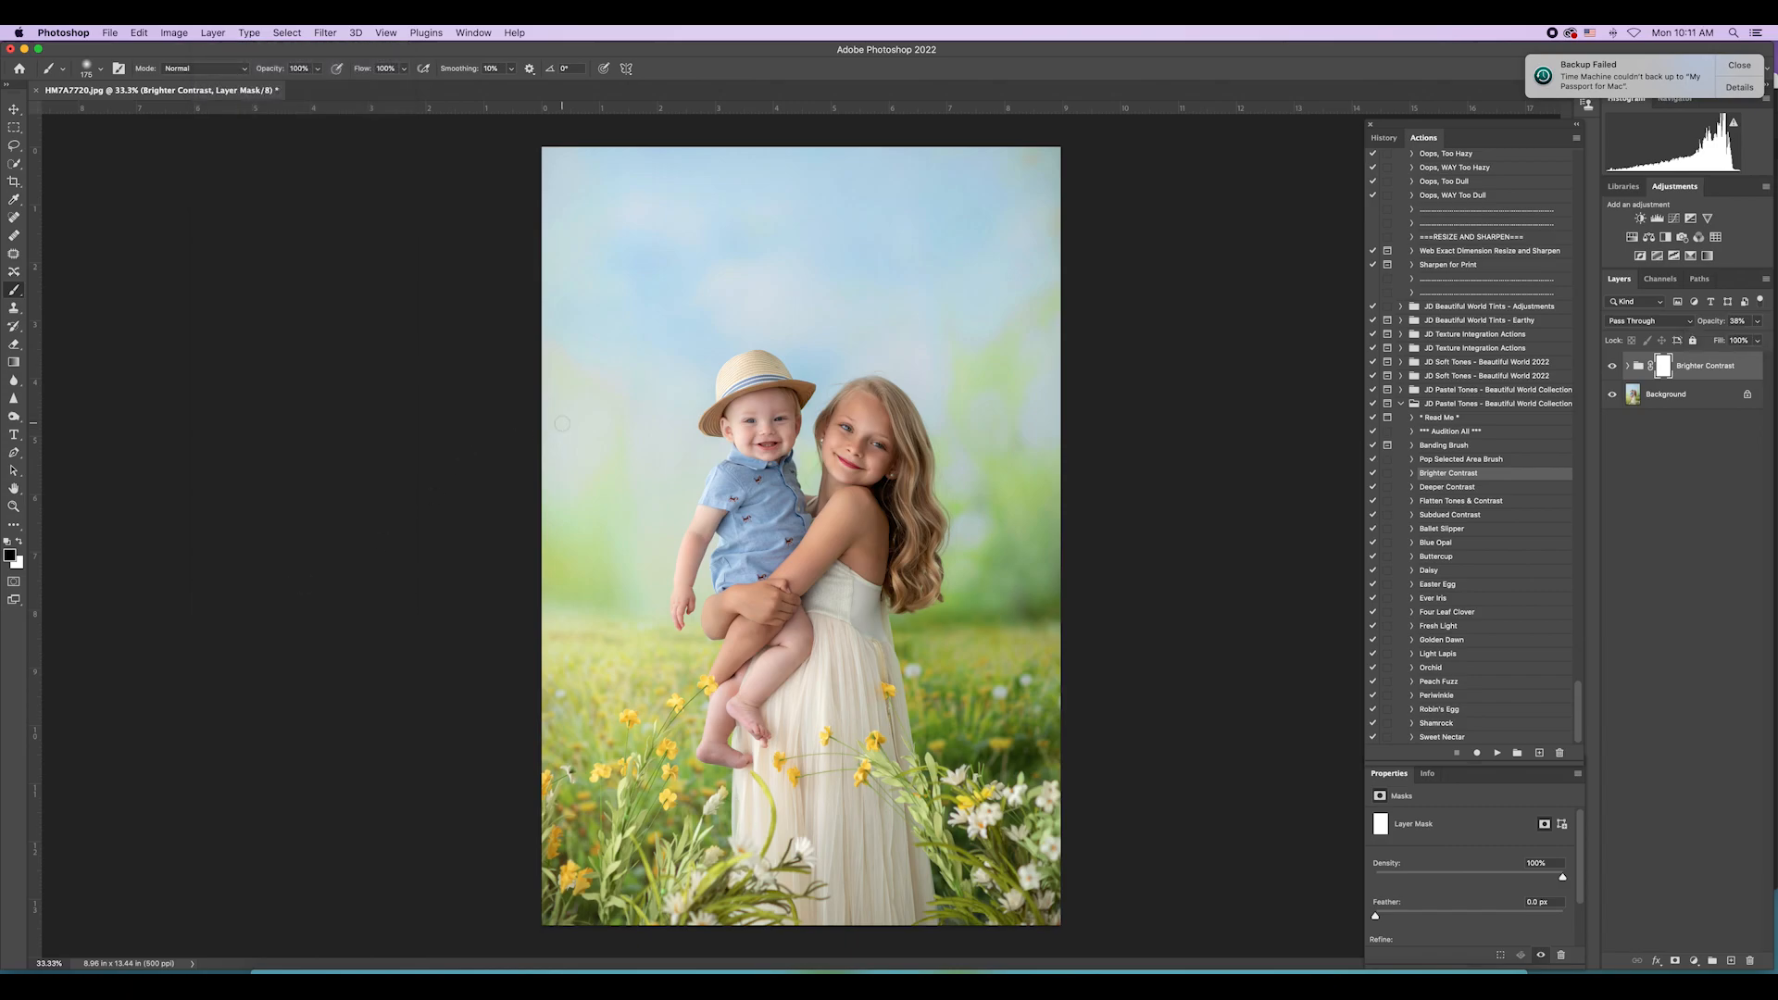
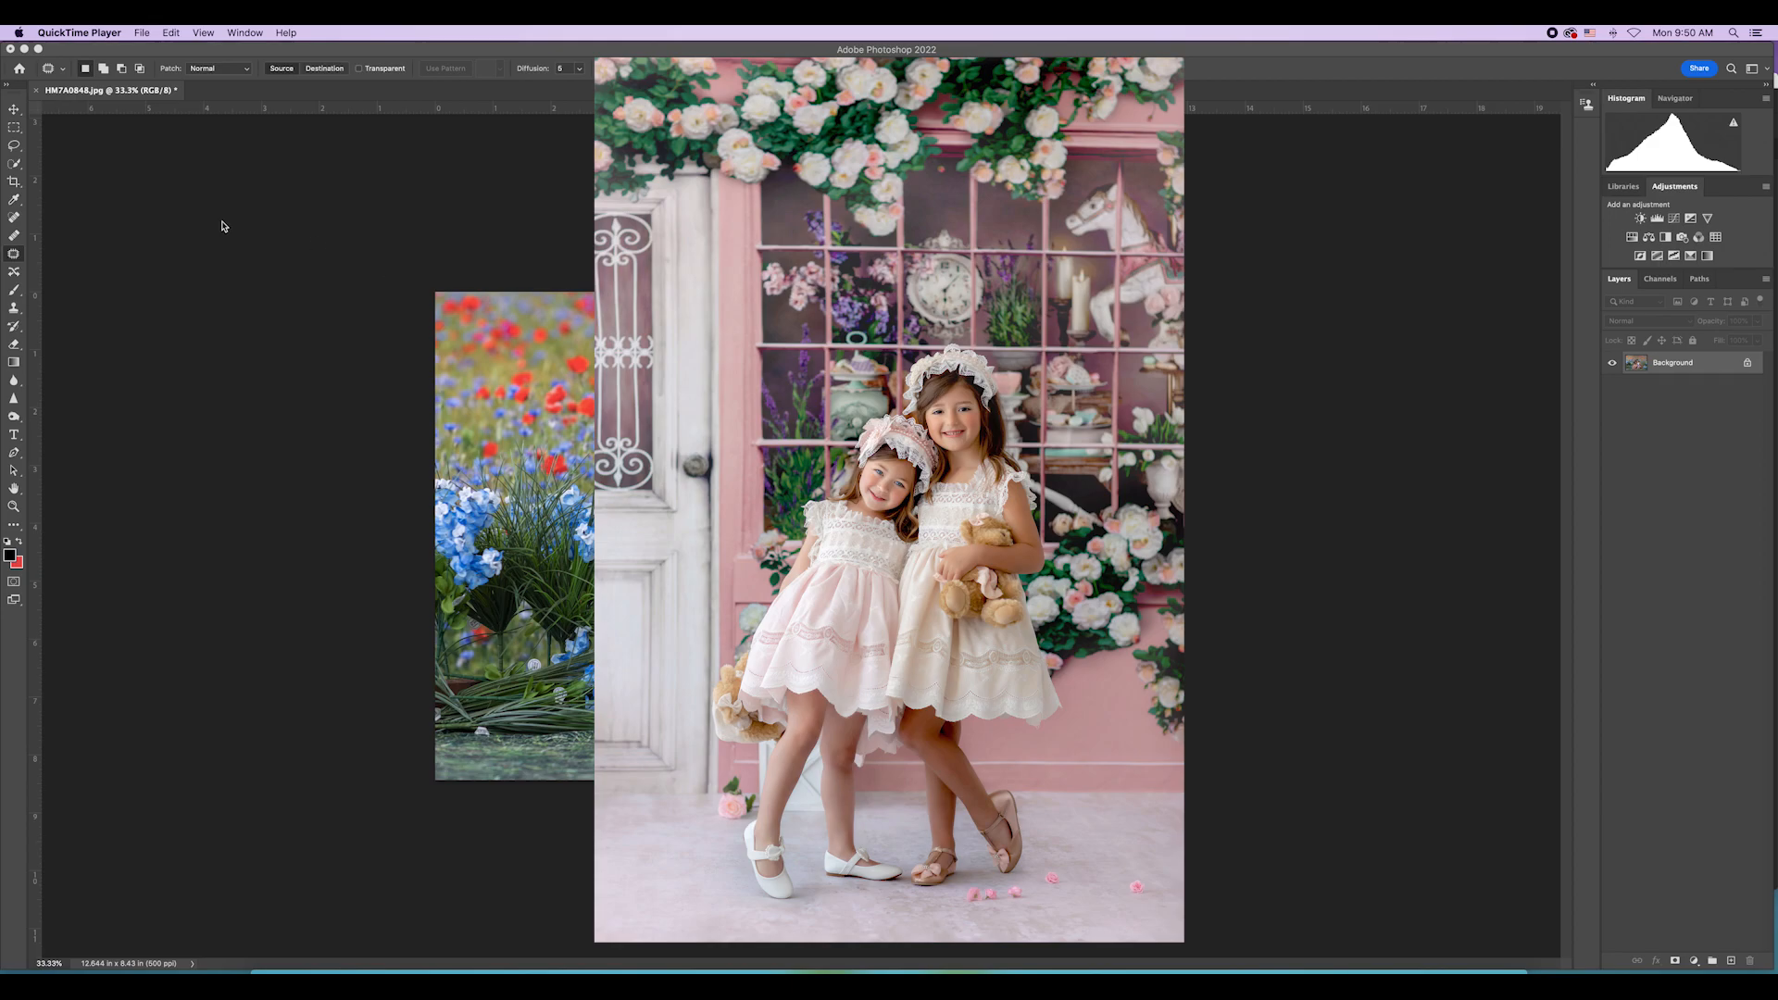
Step: Remove the blemishes on the younger girl's legs in the poppy field photo with an enlarged Spot Healing Brush
left_click(13, 218)
left_click(14, 219)
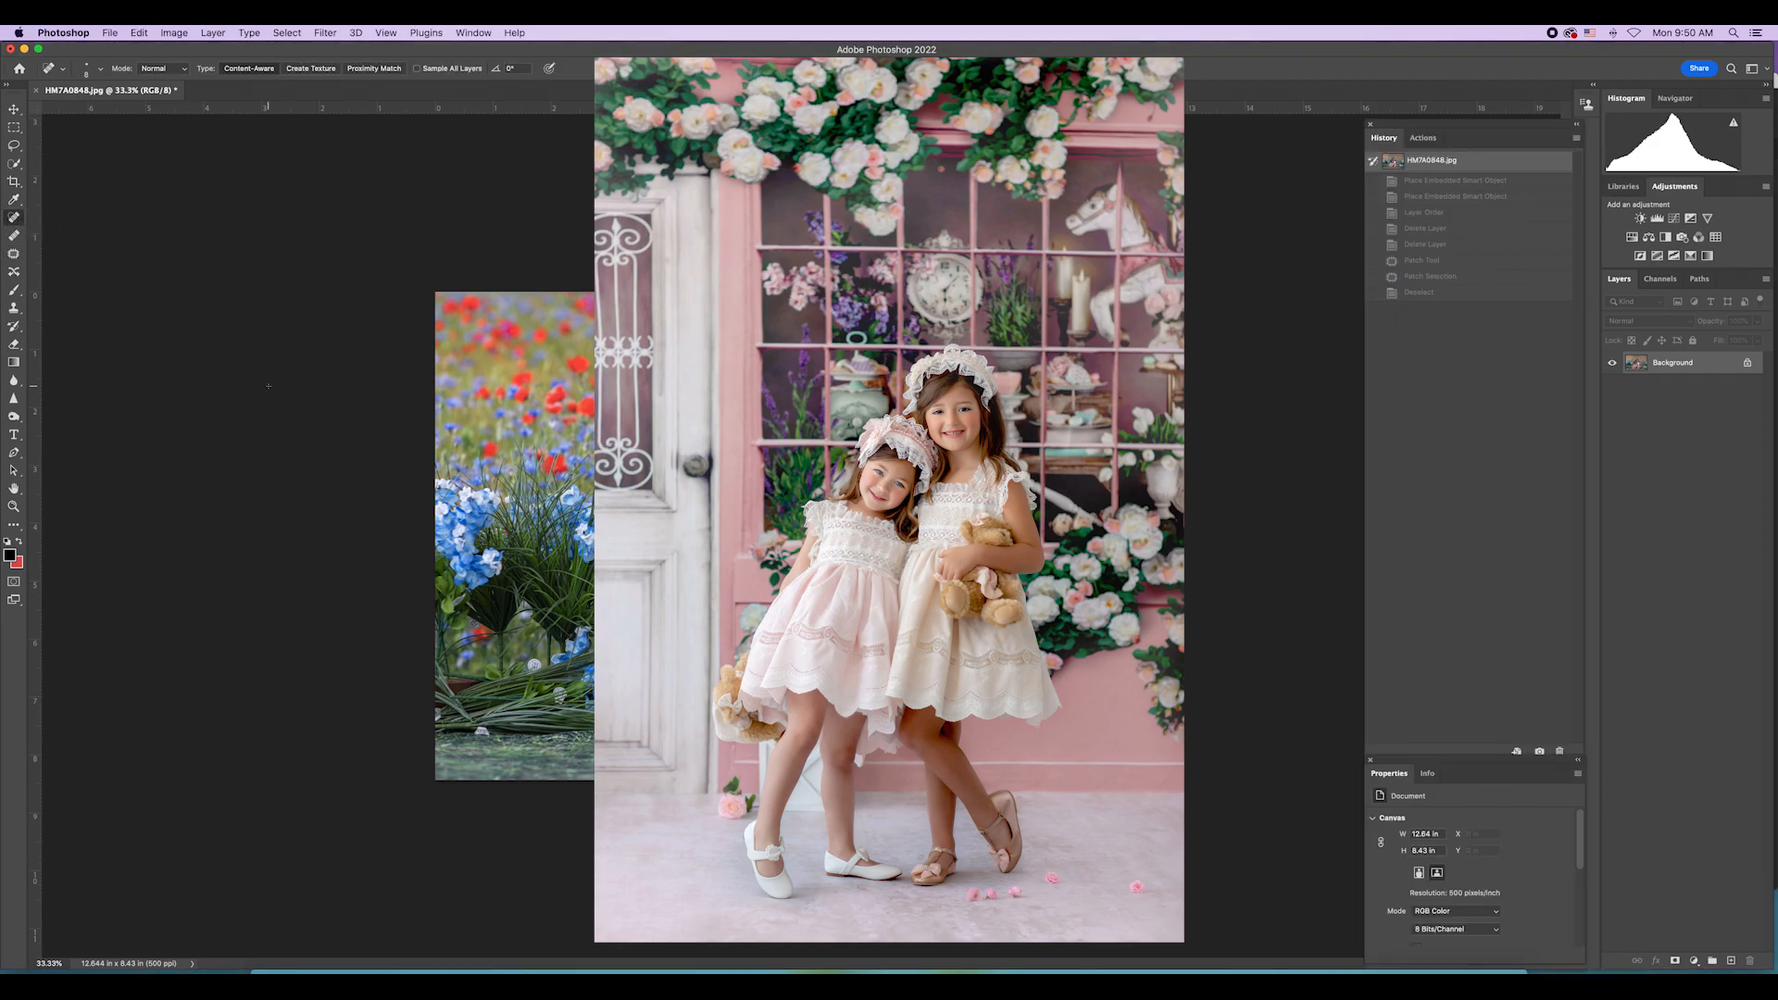
key("super+equal")
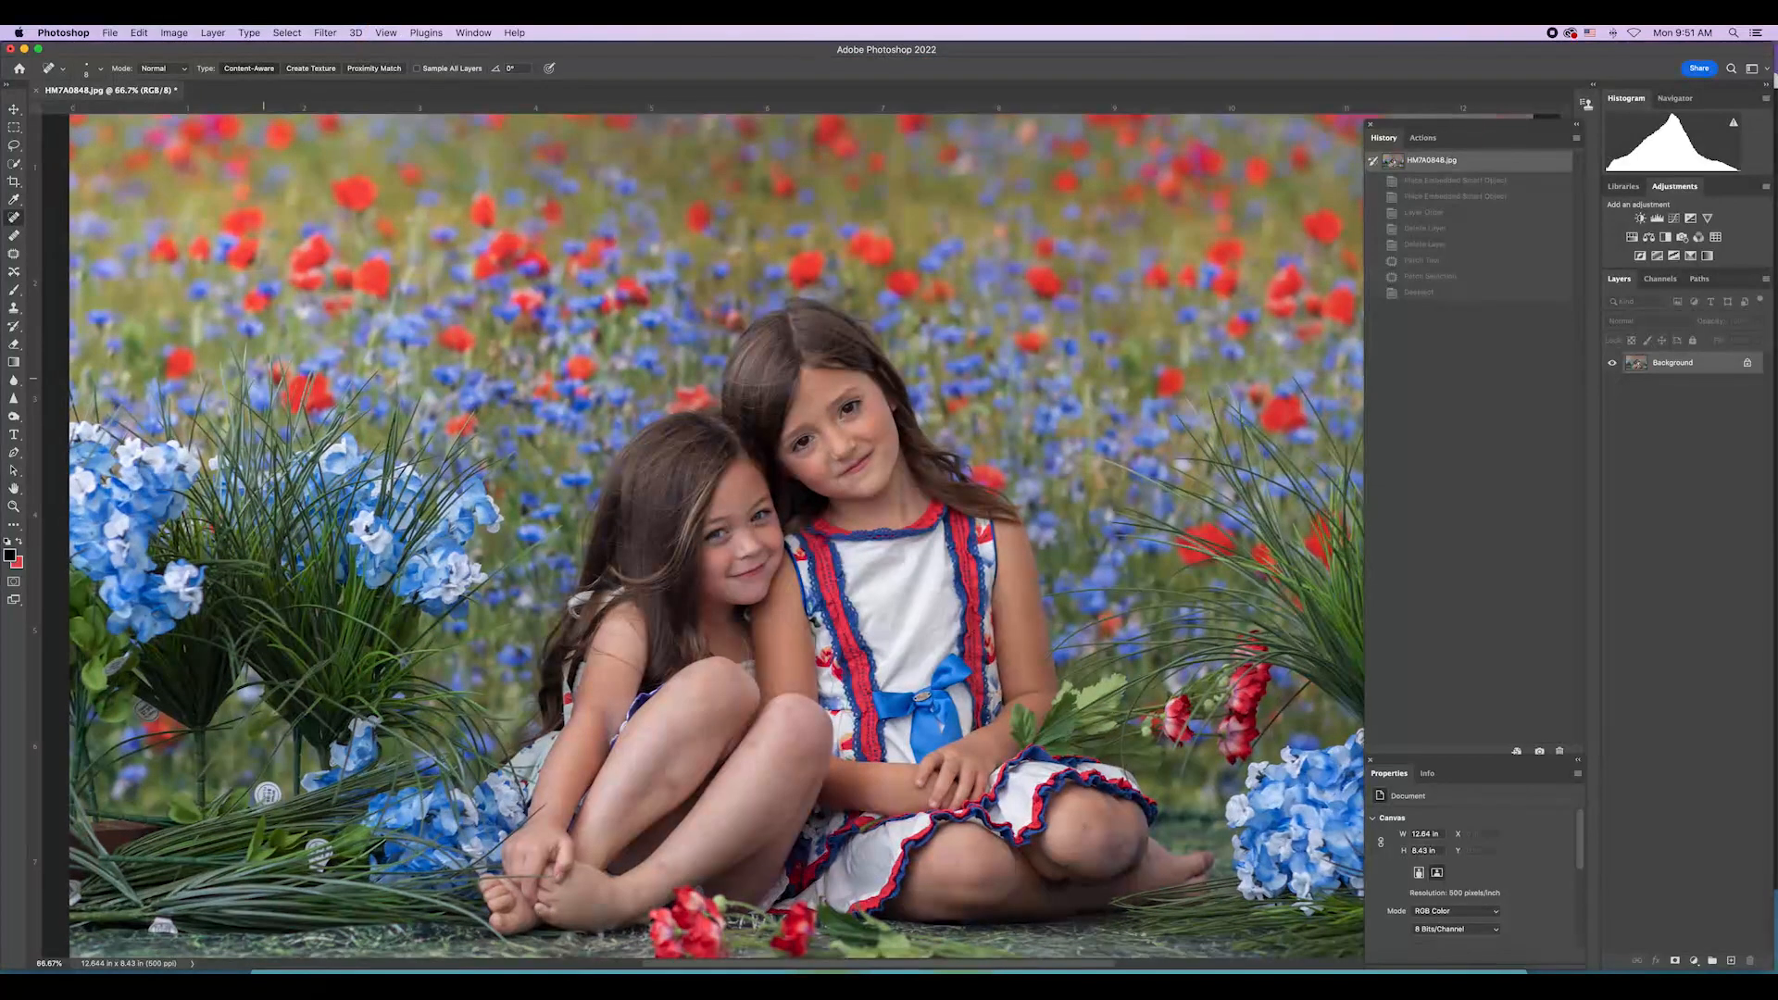
scroll(968, 505, "down", 3)
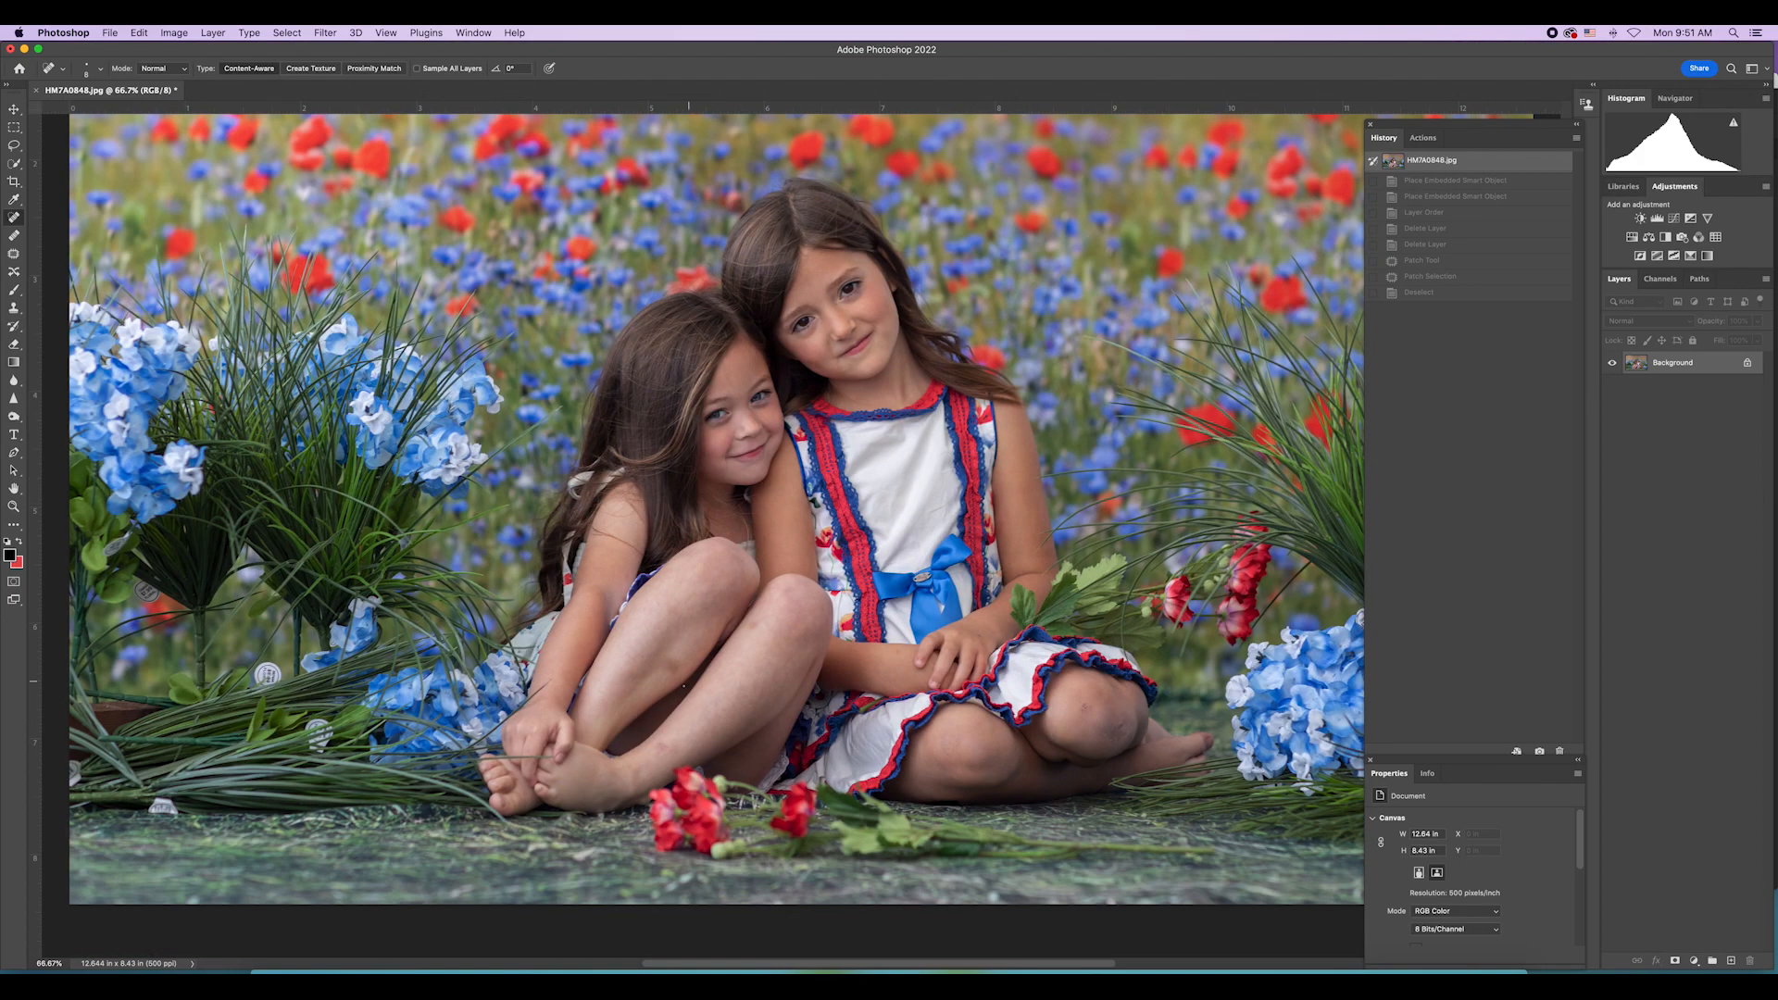
key("bracketright")
key("bracketright")
key("bracketright")
left_click(671, 665)
left_click(668, 748)
left_click(670, 664)
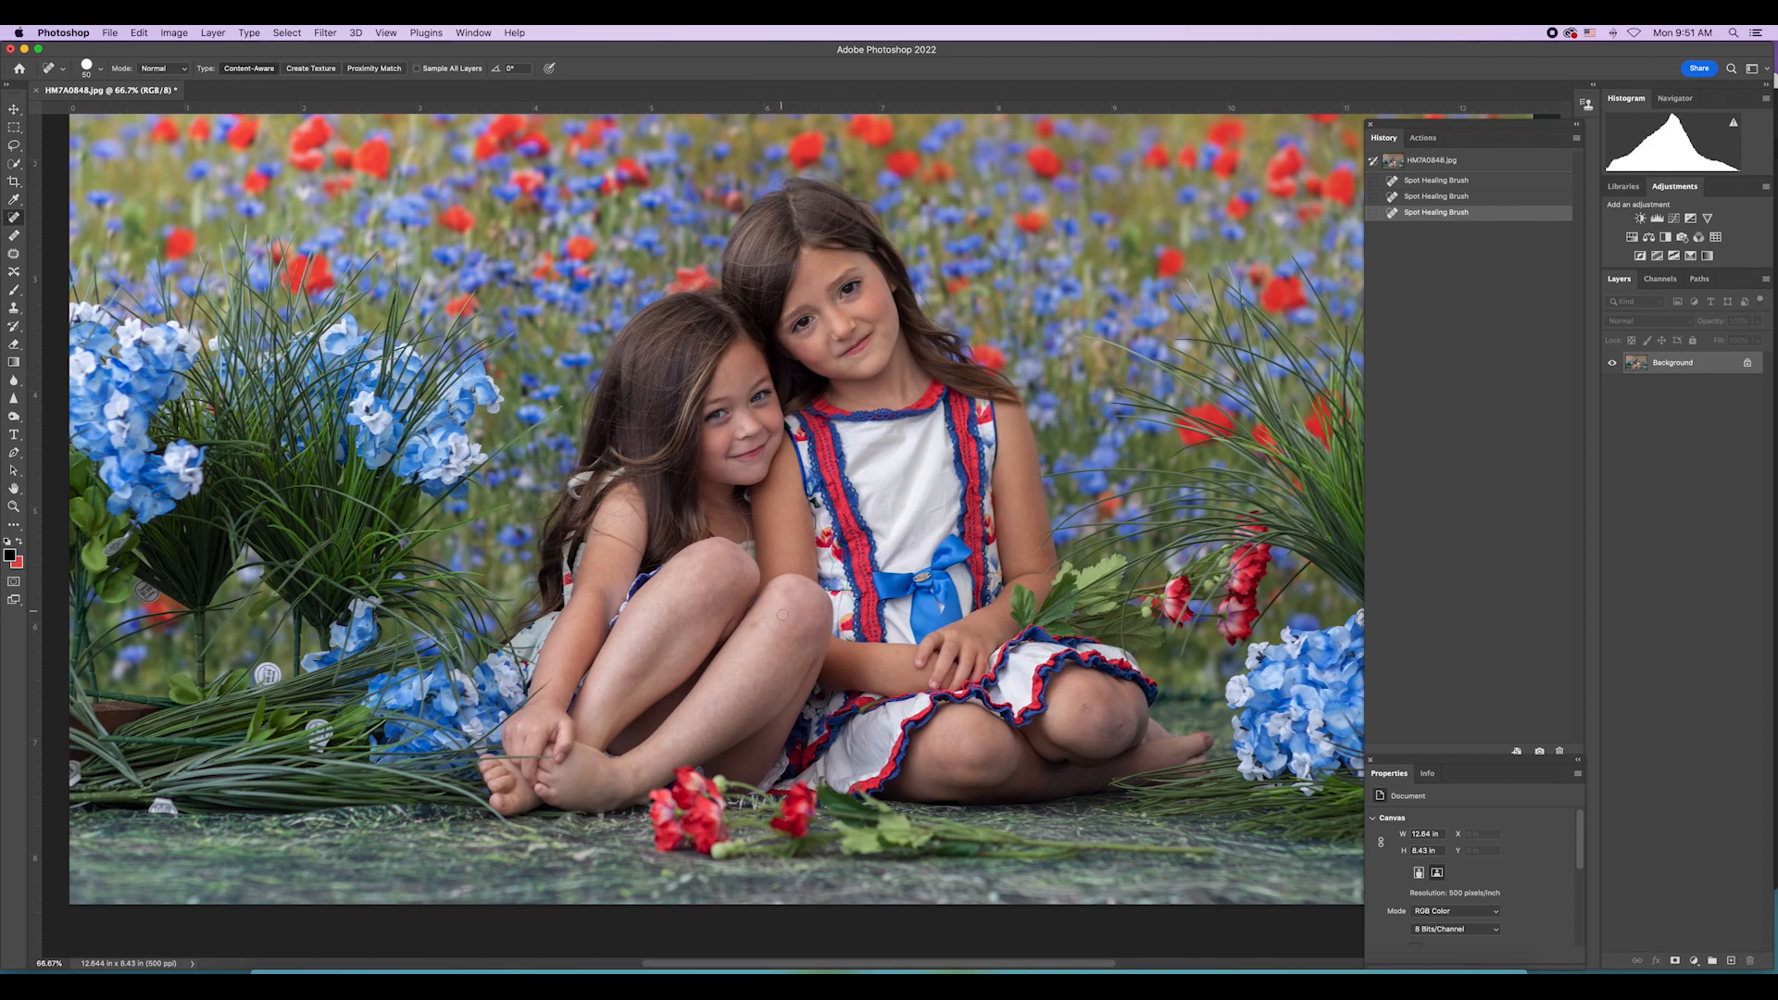
left_click(753, 626)
Step: Heal the marks on the older girl's knees and lower legs with the Spot Healing Brush
left_click(1082, 704)
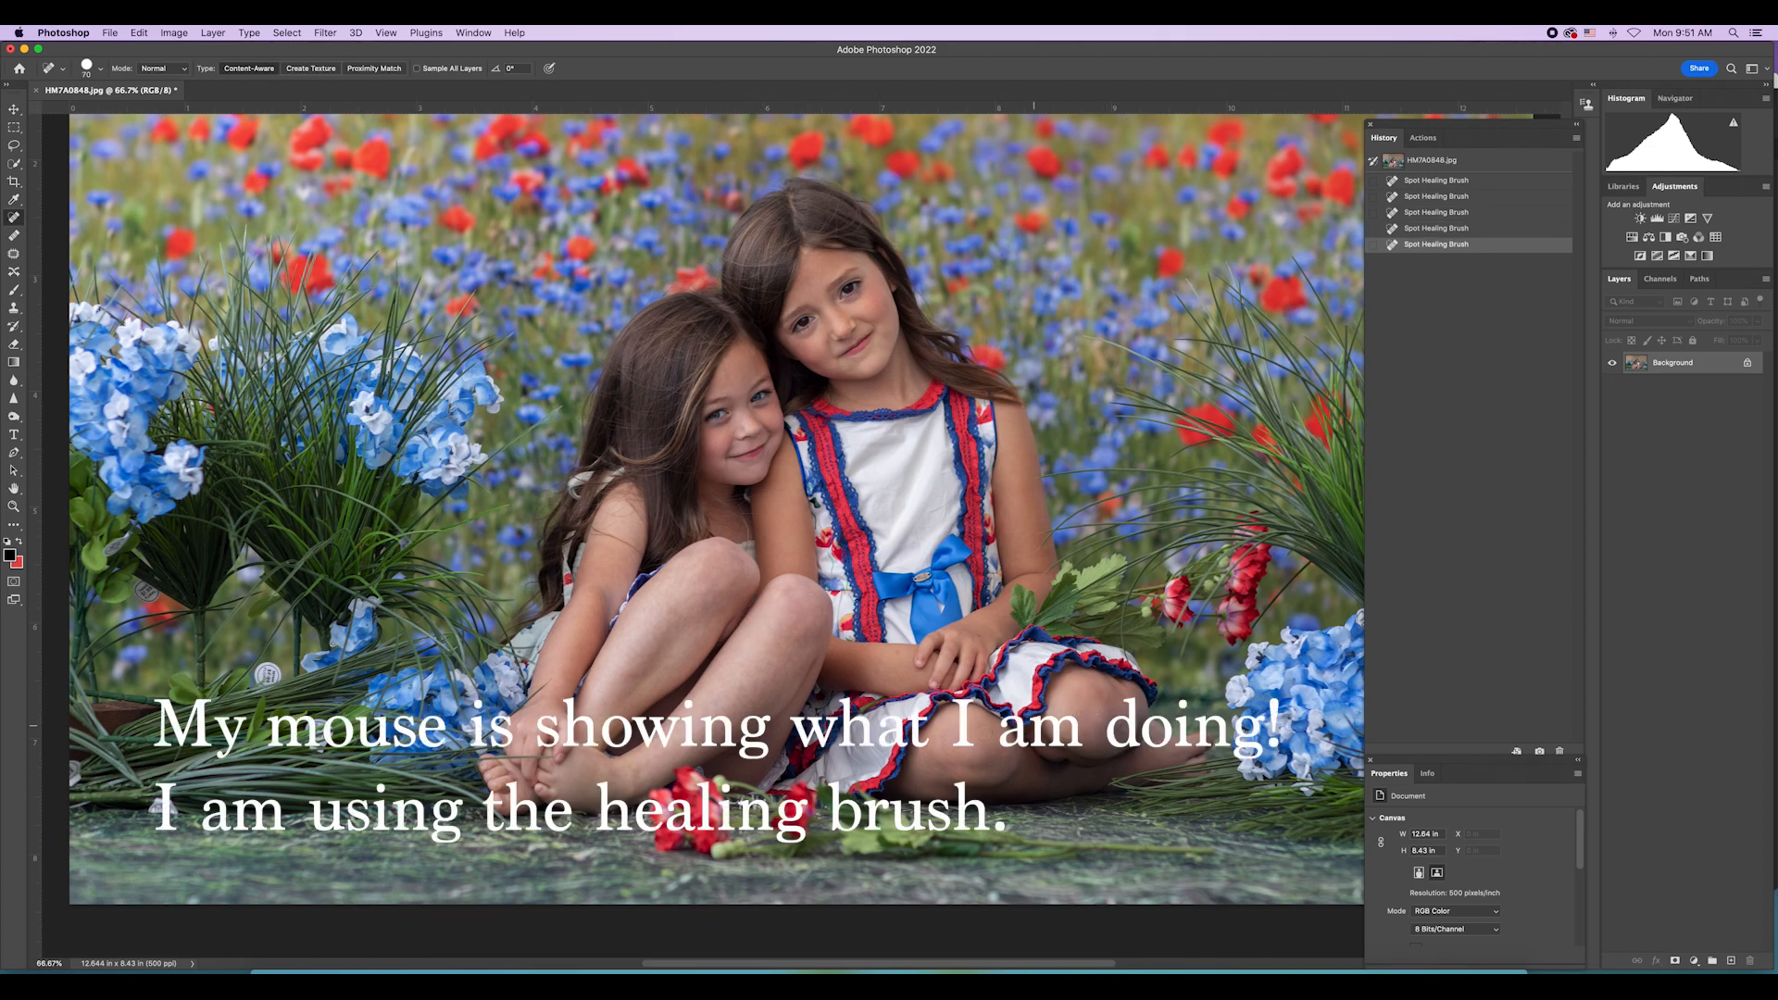
left_click(949, 742)
key("bracketright")
left_click(1110, 731)
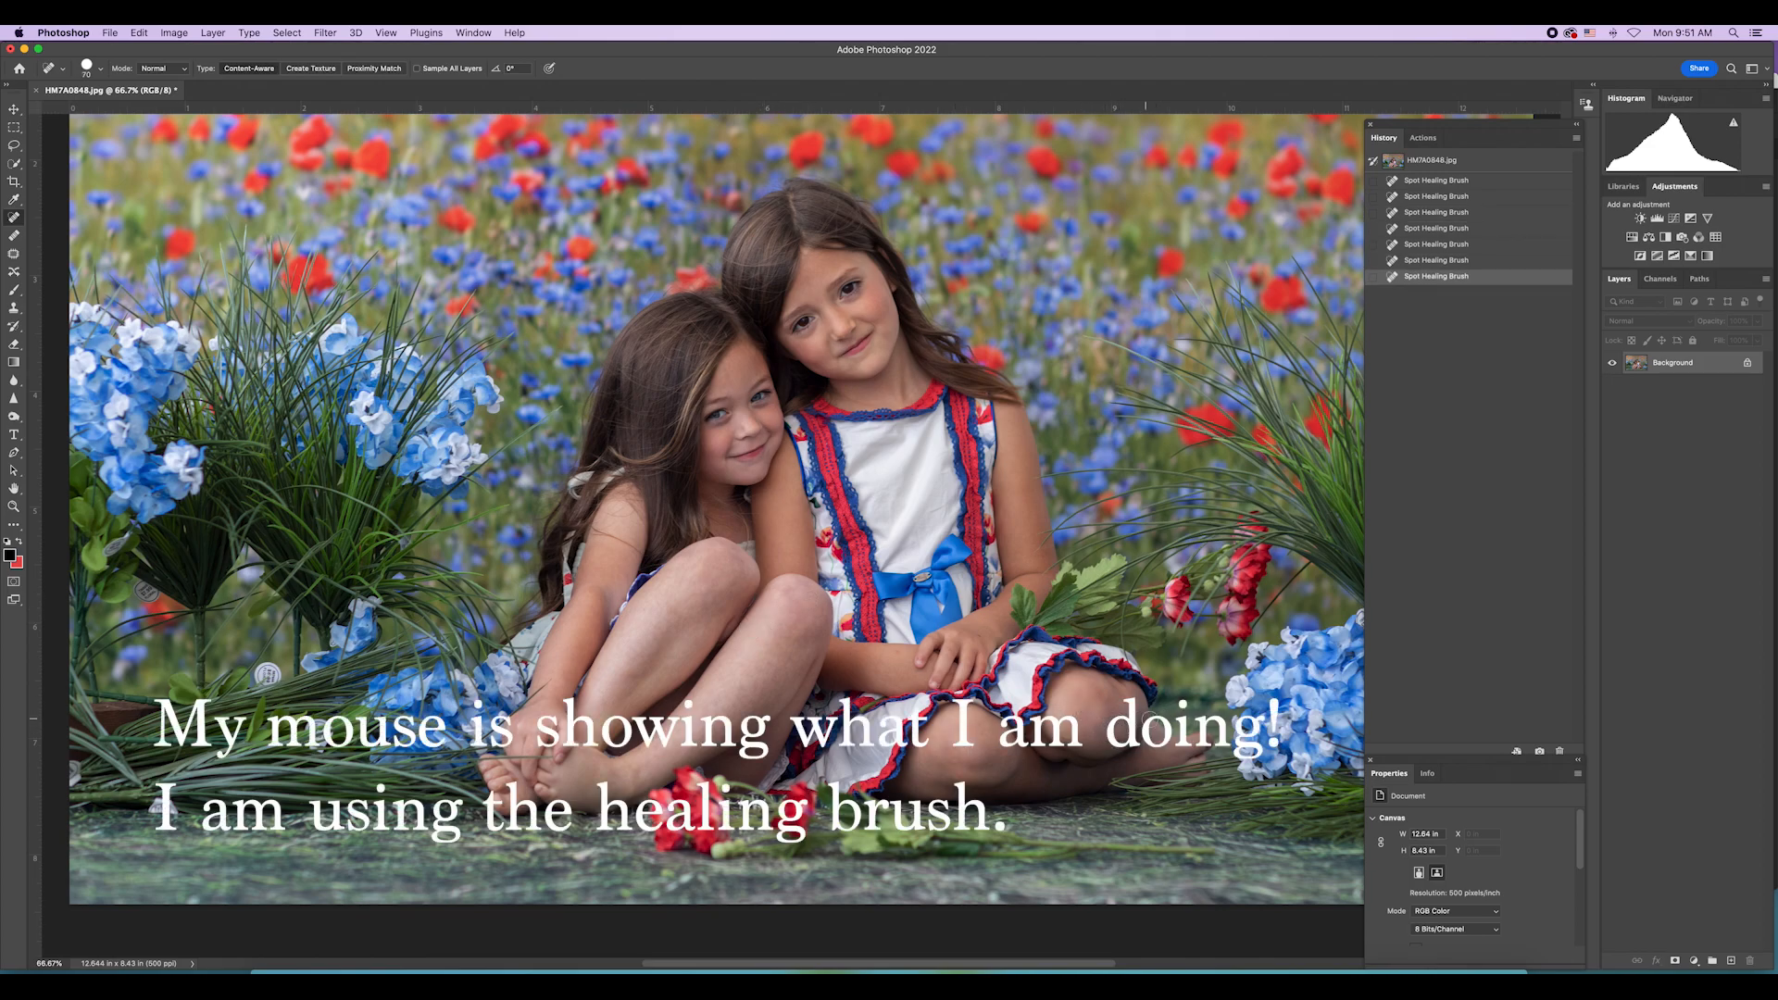
left_click(1149, 720)
left_click(1149, 691)
Step: Heal the small spots around the older girl's hand with a smaller Spot Healing Brush
key("bracketleft")
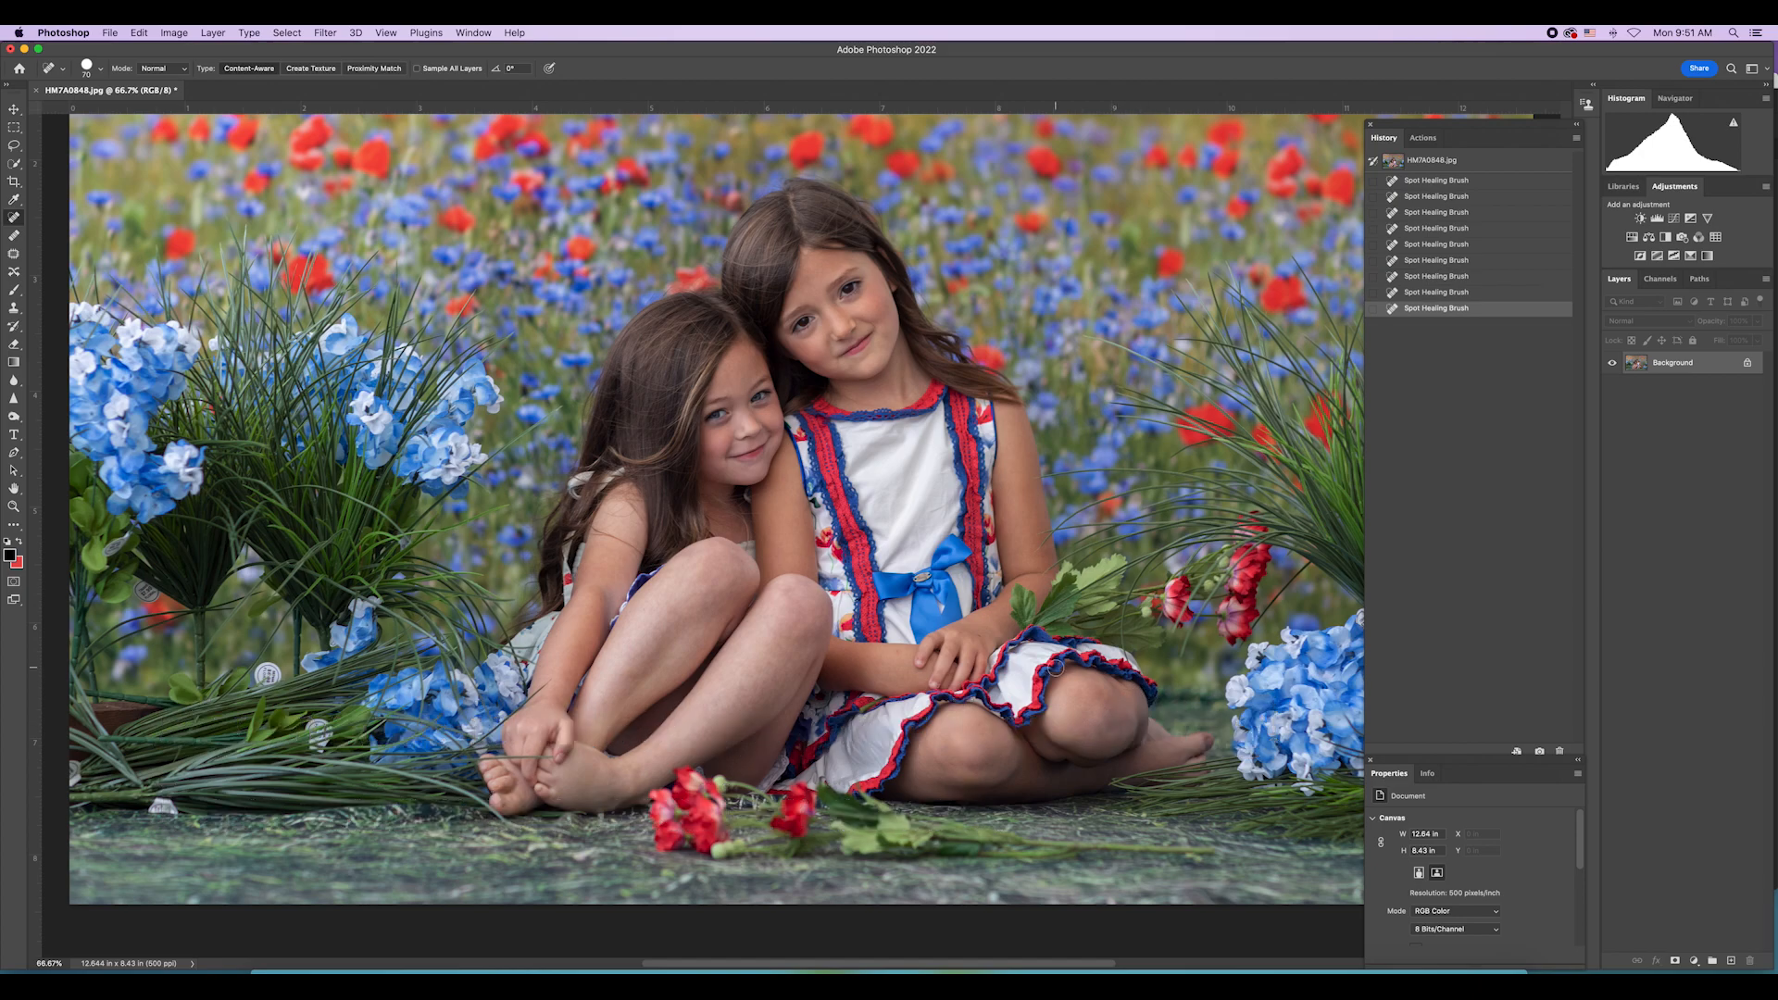
left_click(983, 637)
left_click(956, 635)
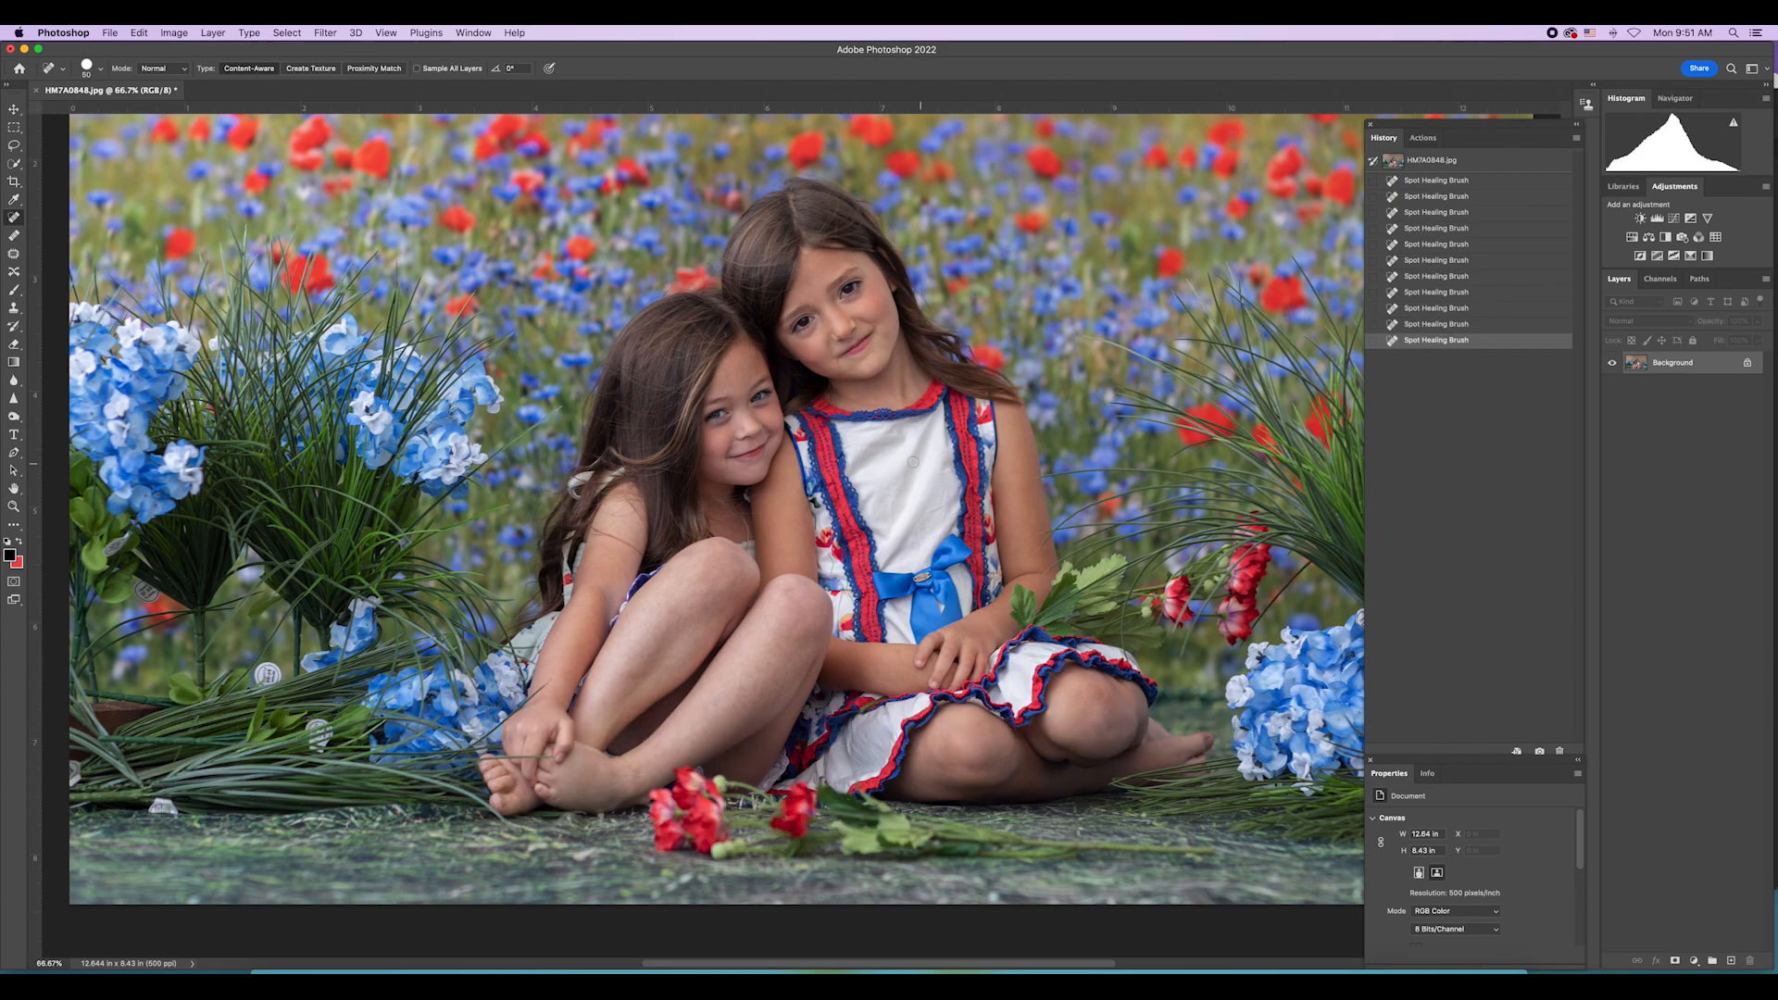
Step: Duplicate the healed Background onto a new layer for skin smoothing
key("ctrl+j")
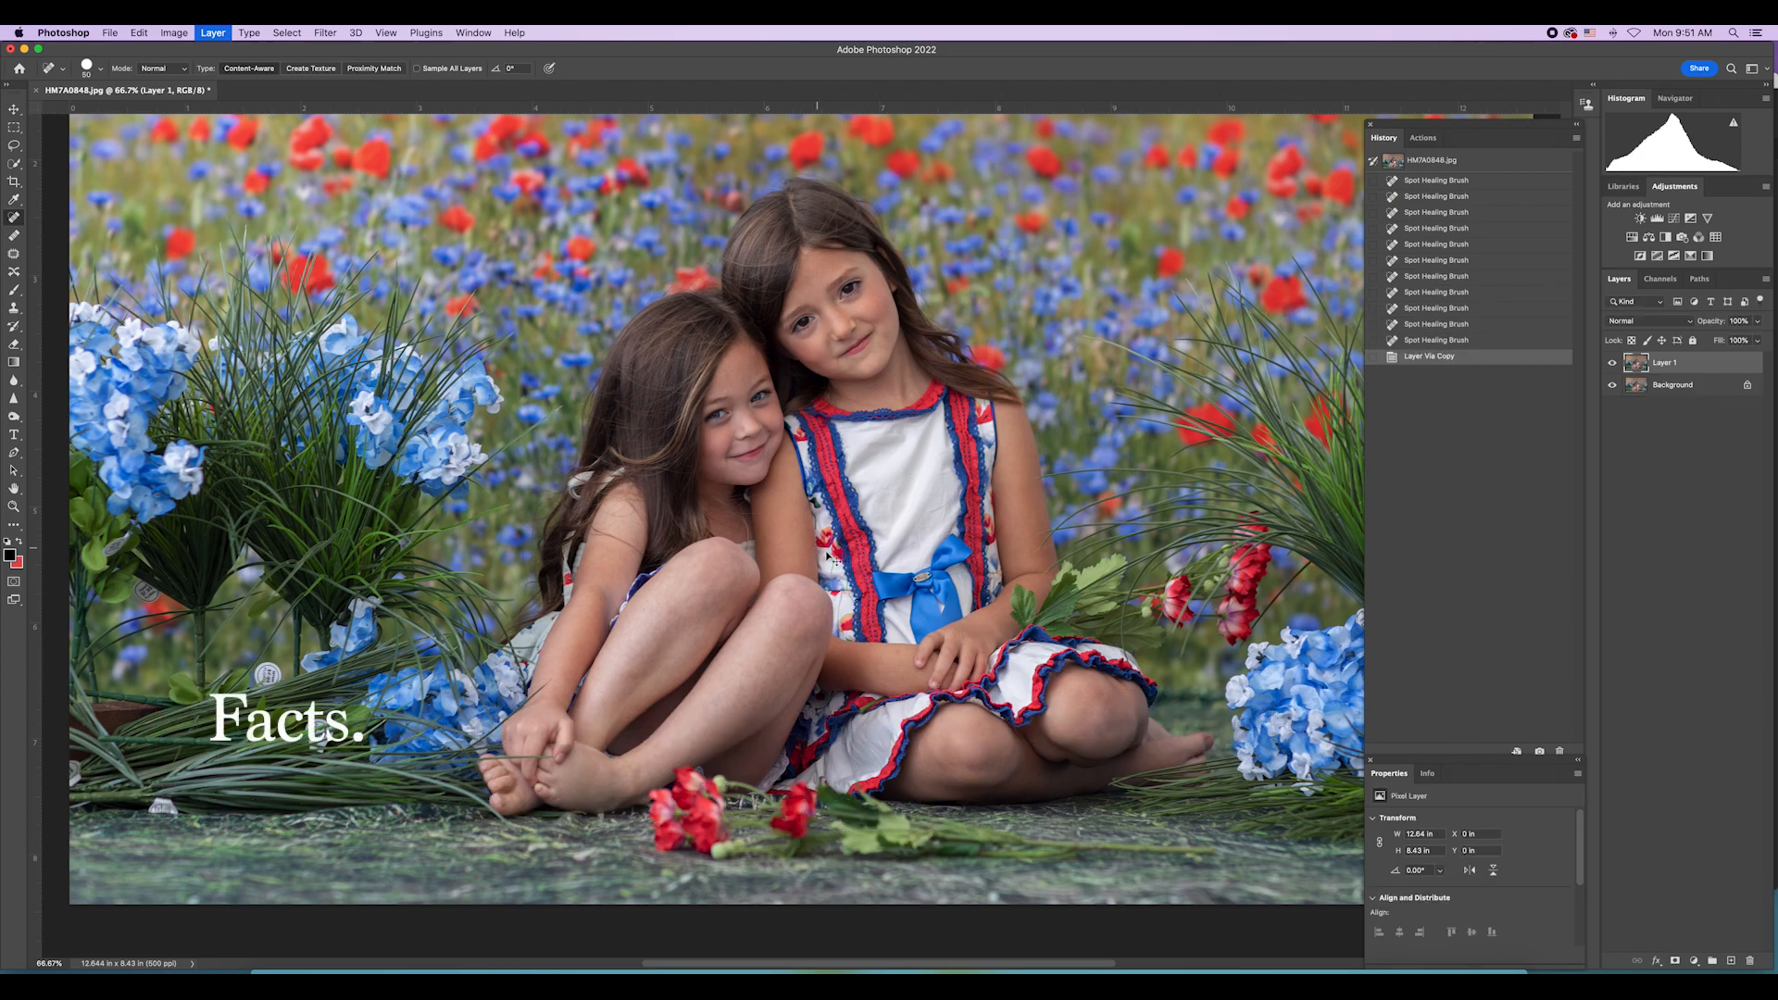
left_click(17, 308)
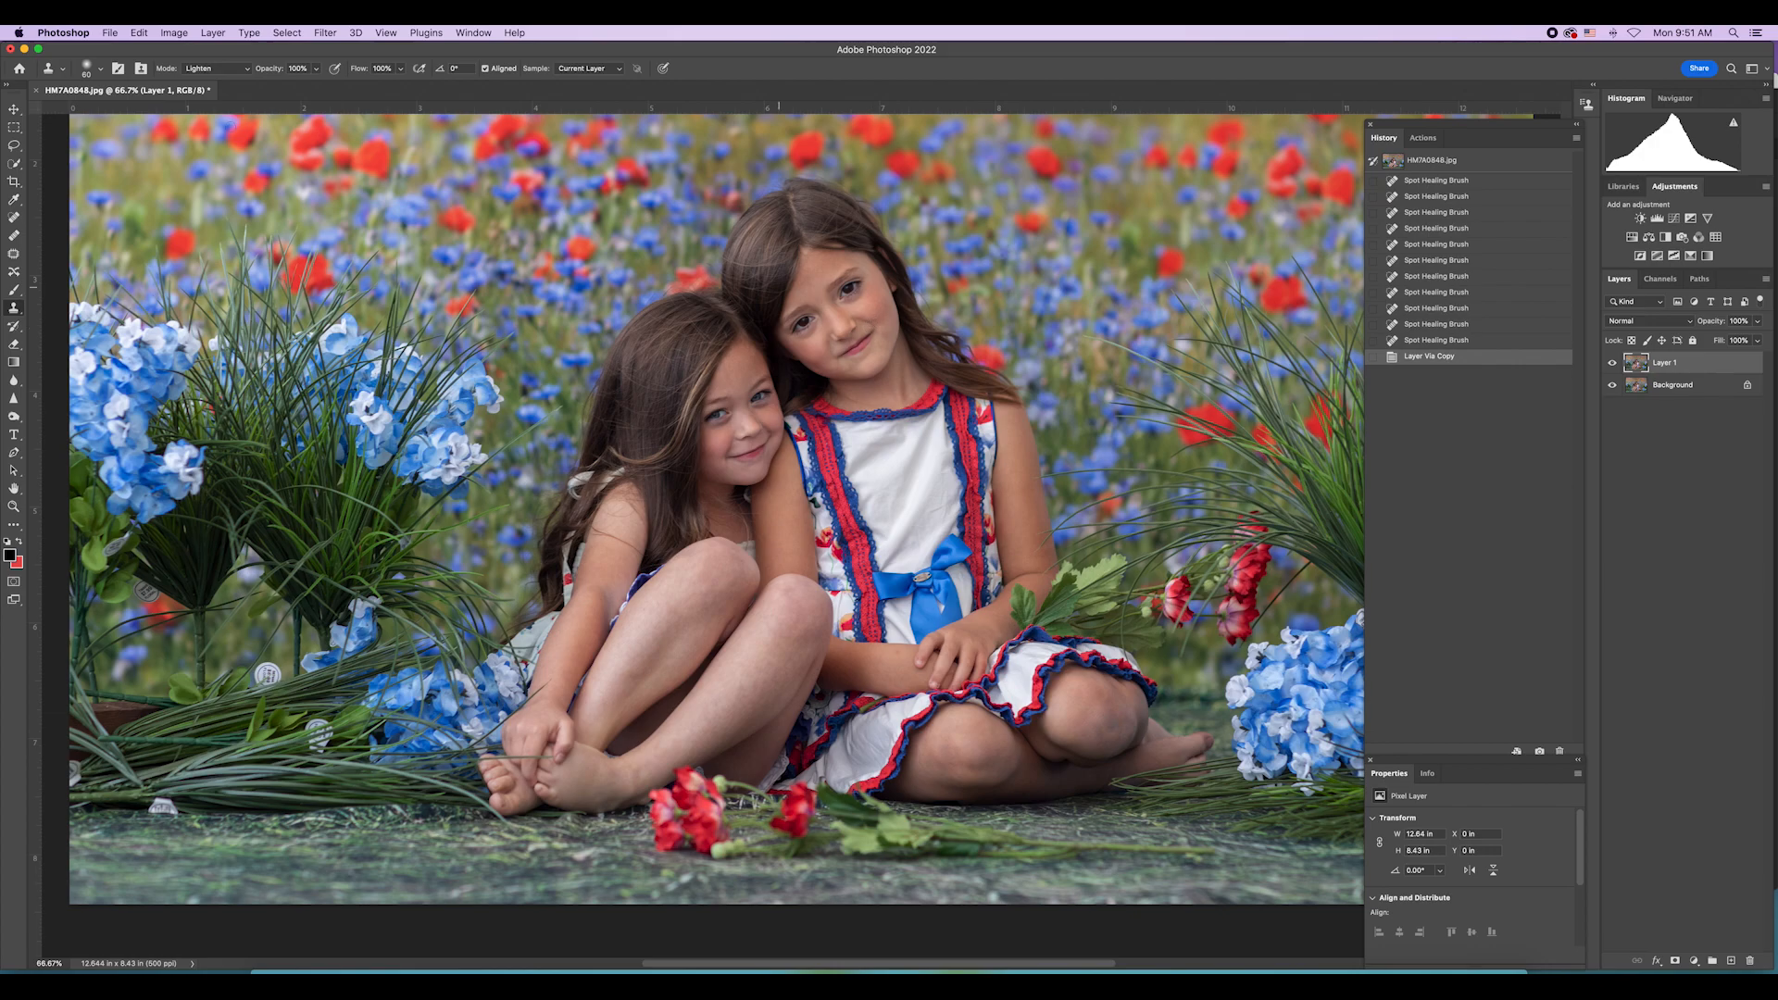
key("v")
scroll(731, 436, "up", 5)
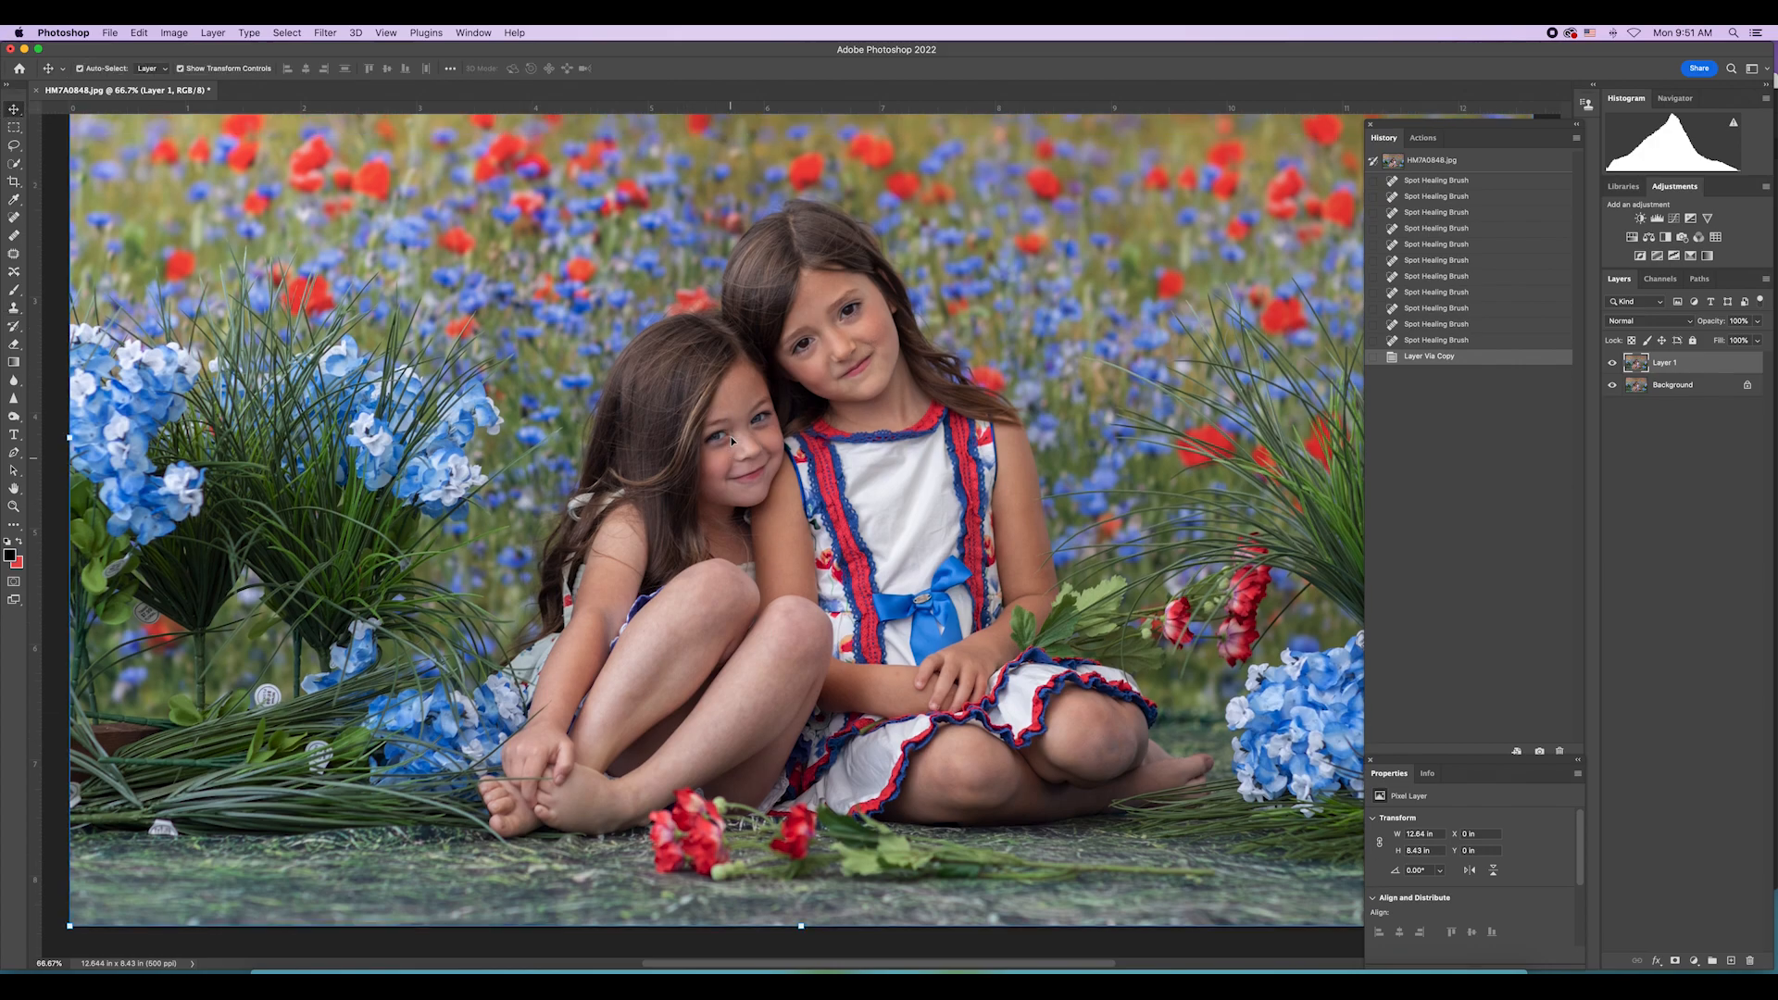
scroll(750, 567, "down", 5)
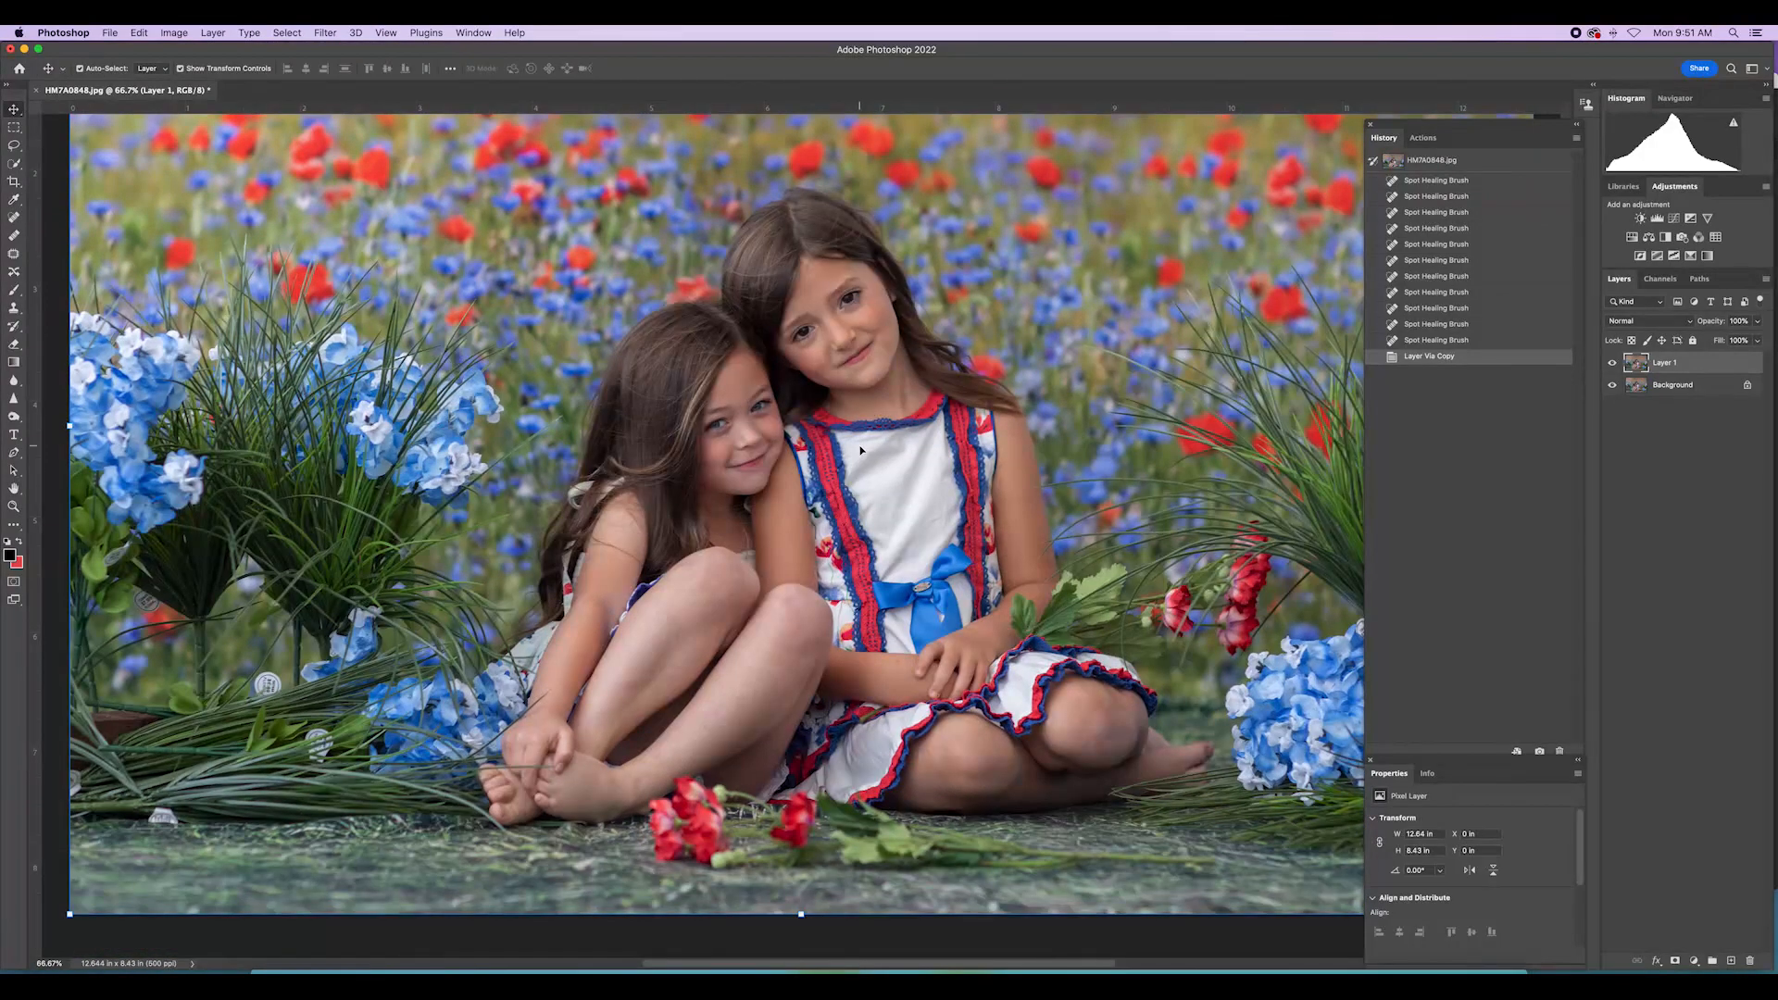
key("super+minus")
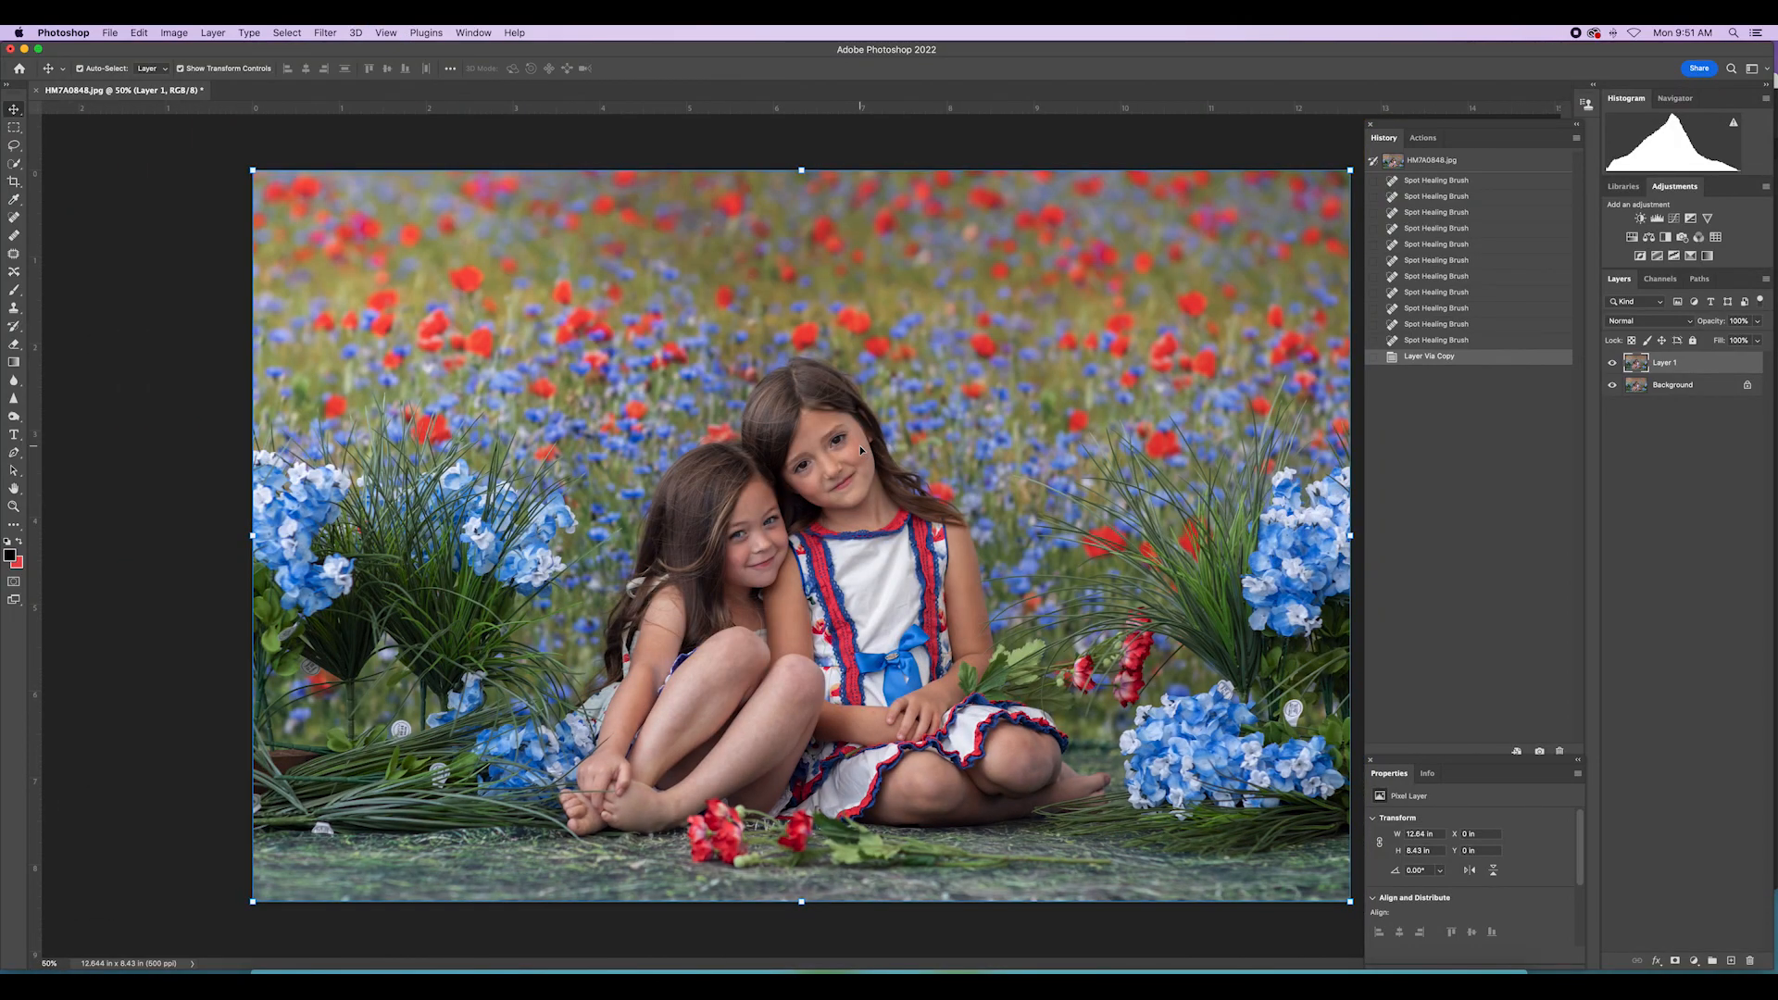
Step: Smooth the skin on the duplicate layer with Portraiture 3 at Medium, sampling the skin tone from the older girl's face
left_click(214, 32)
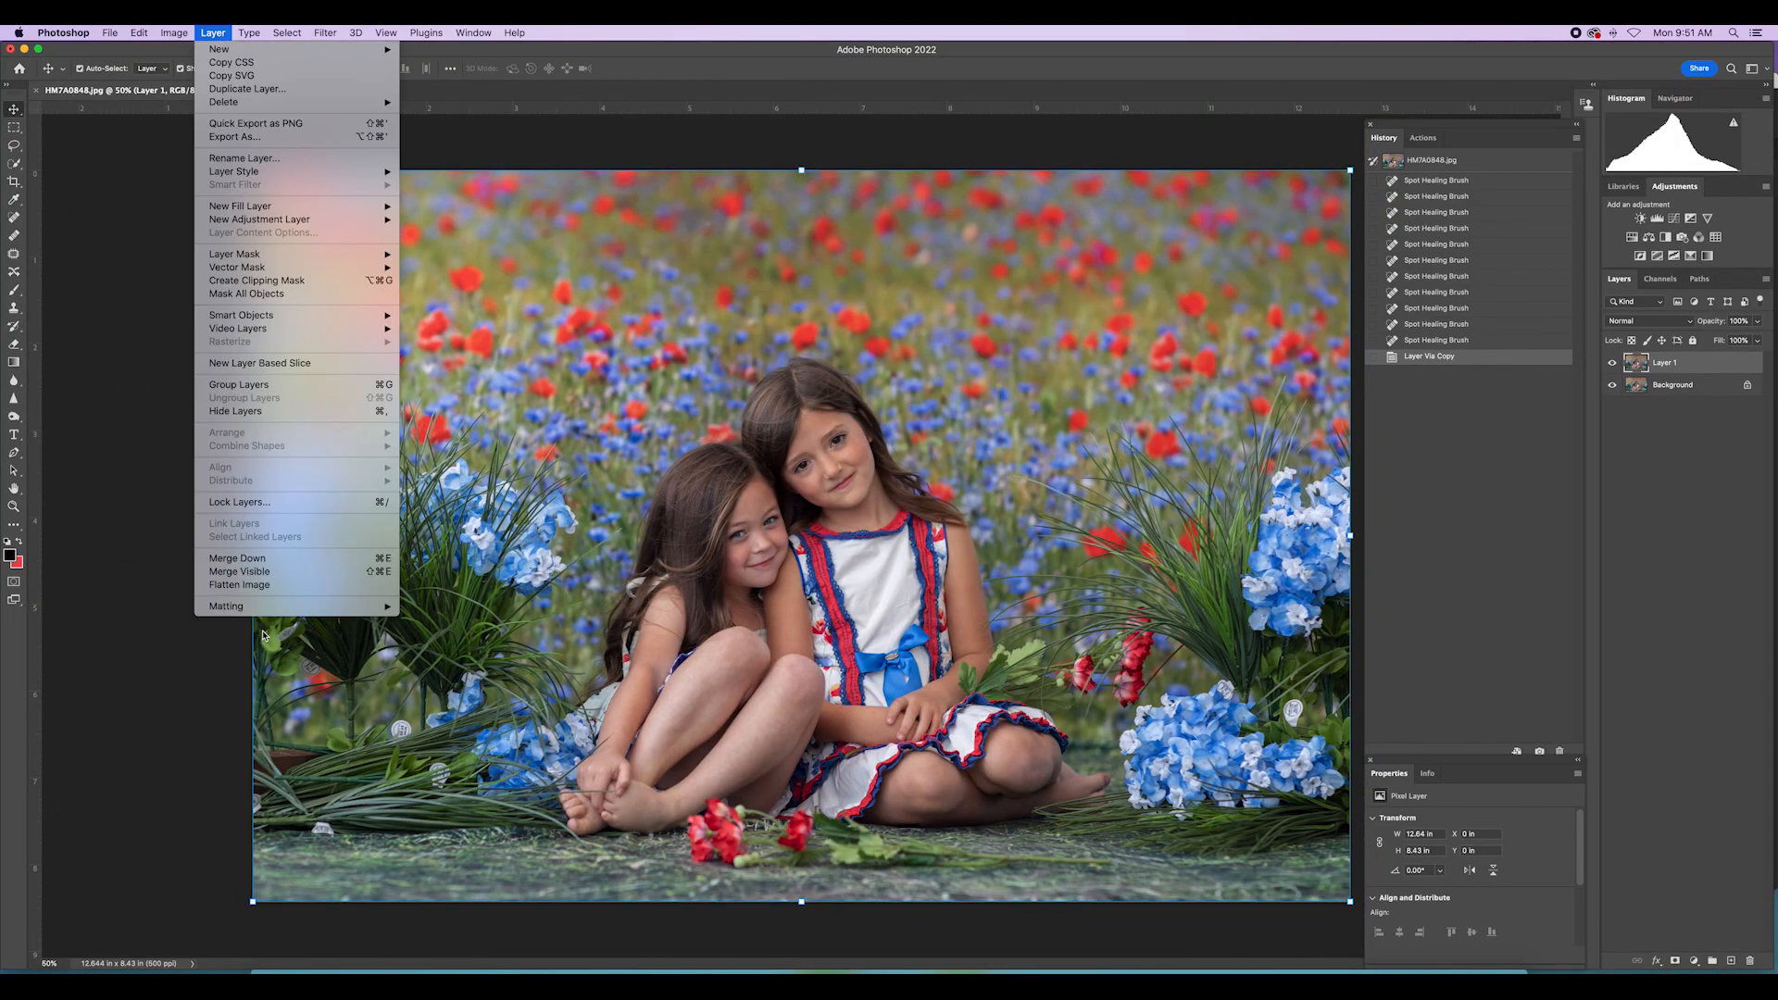
mouse_move(293, 30)
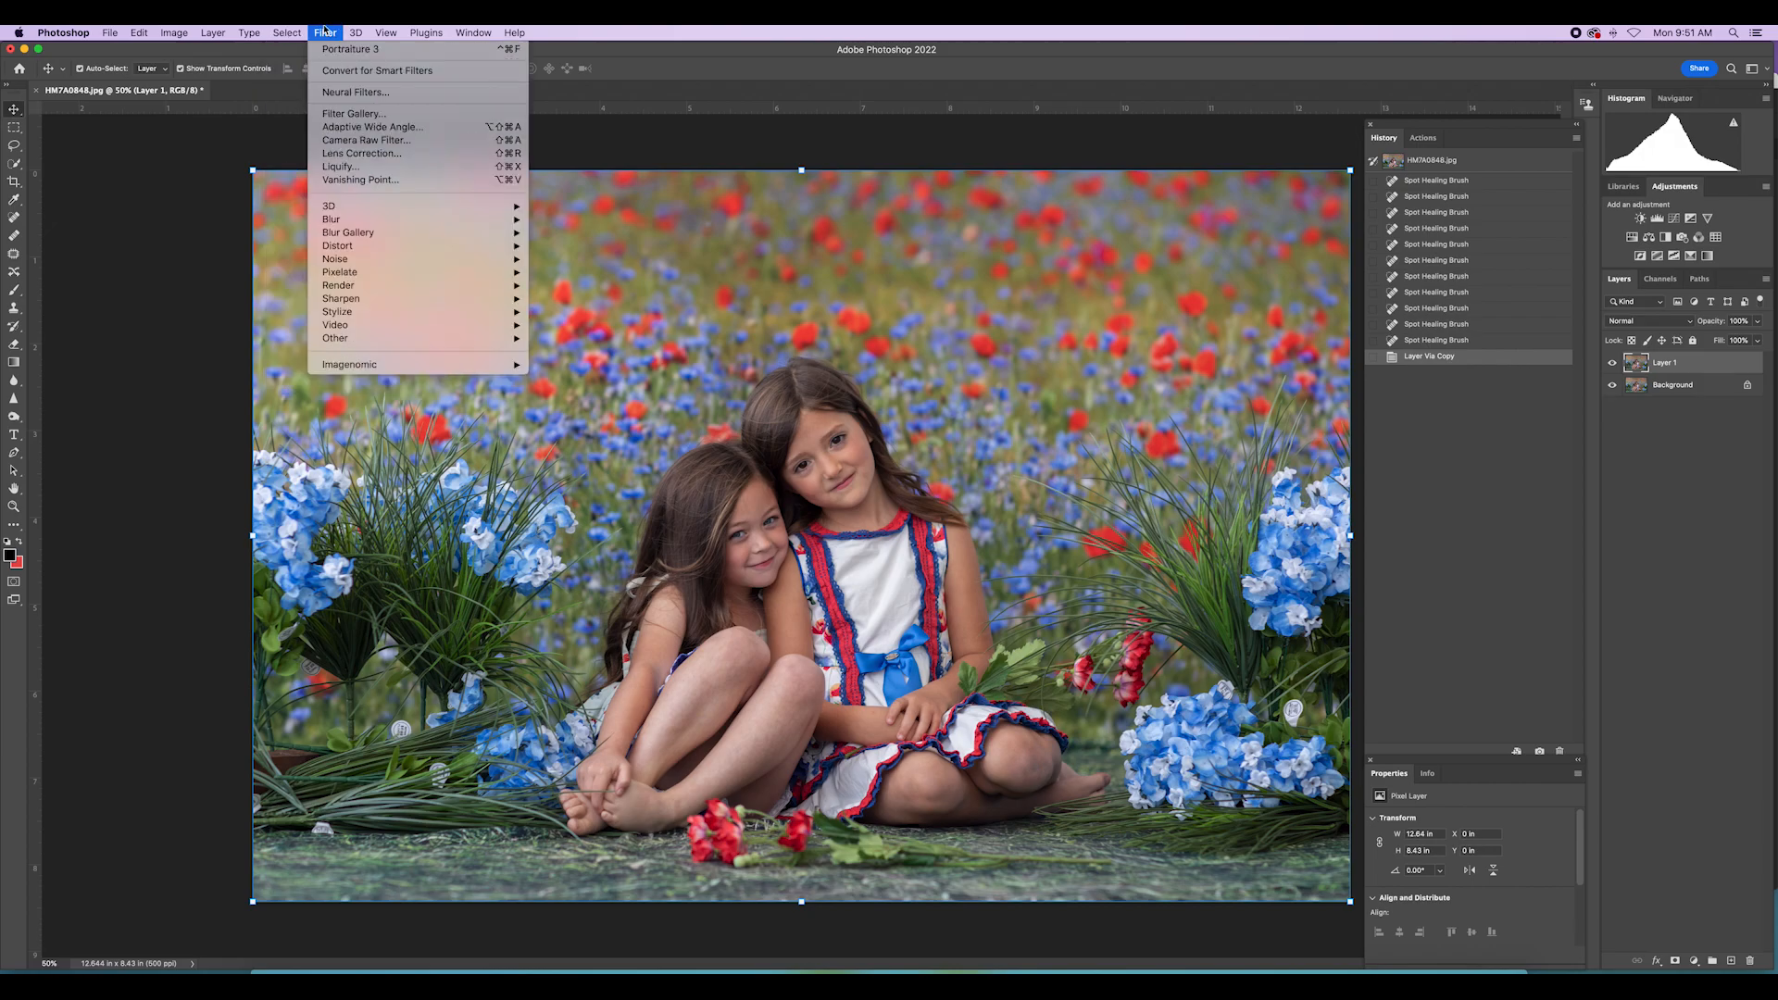
mouse_move(417, 364)
left_click(592, 365)
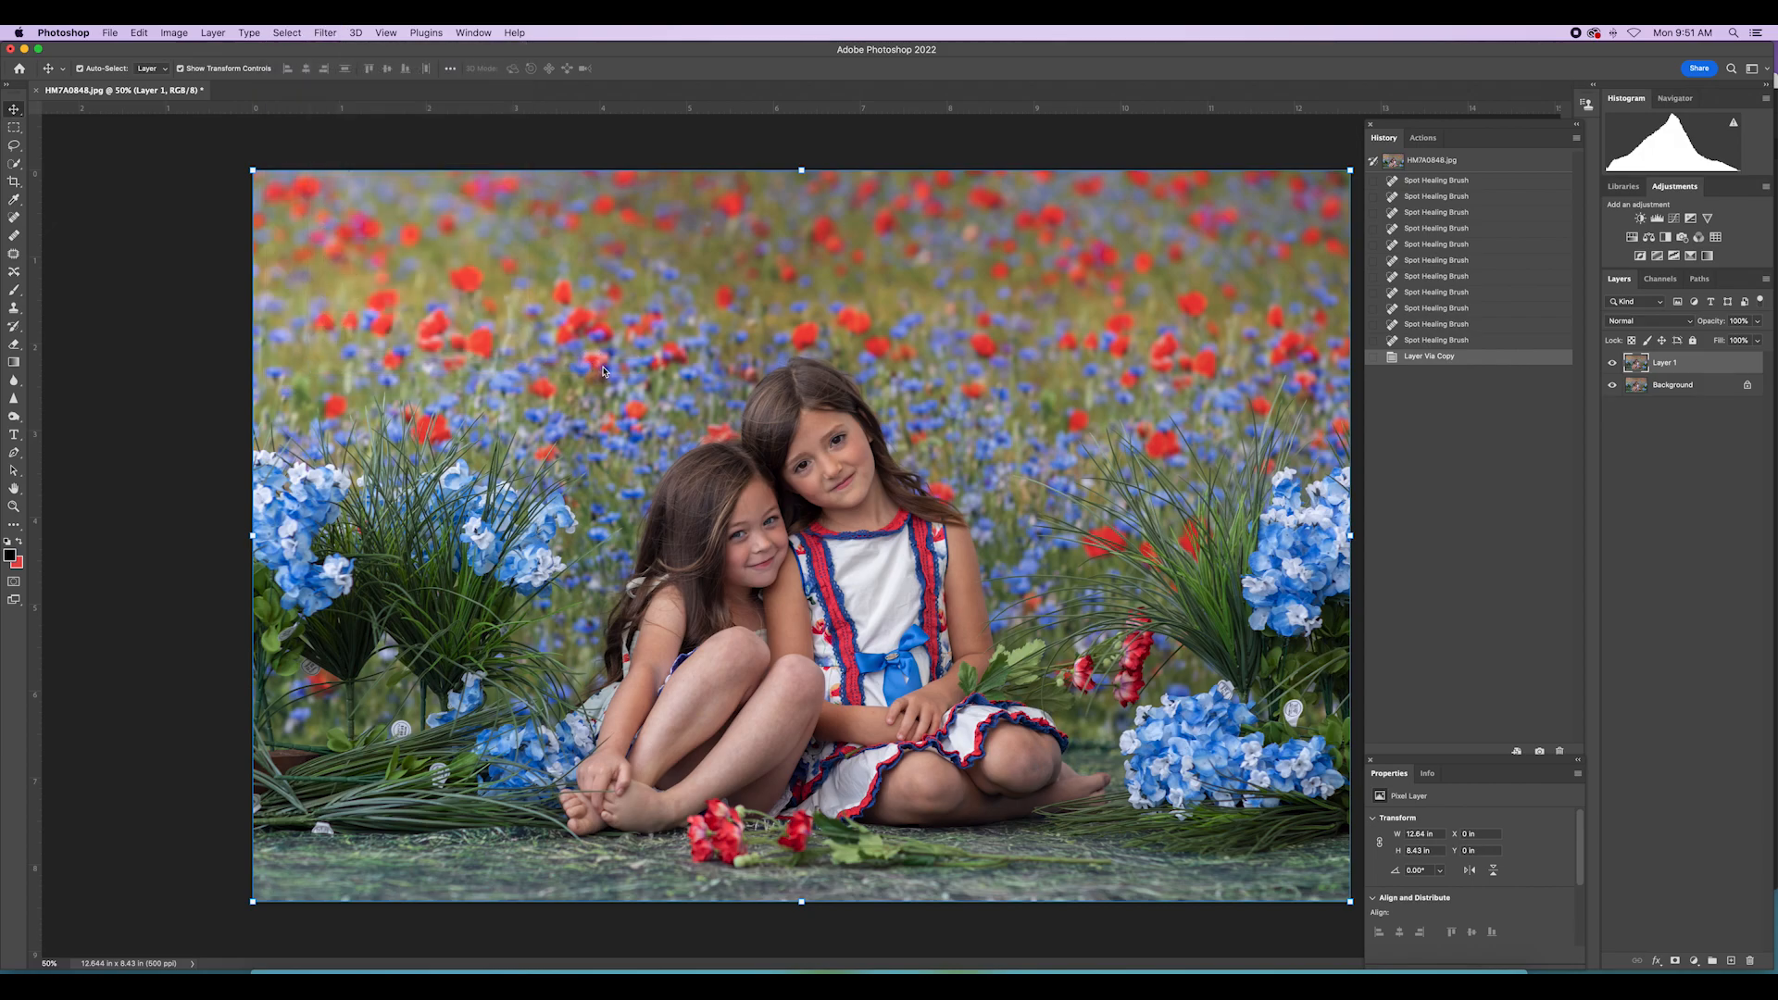
left_click(554, 631)
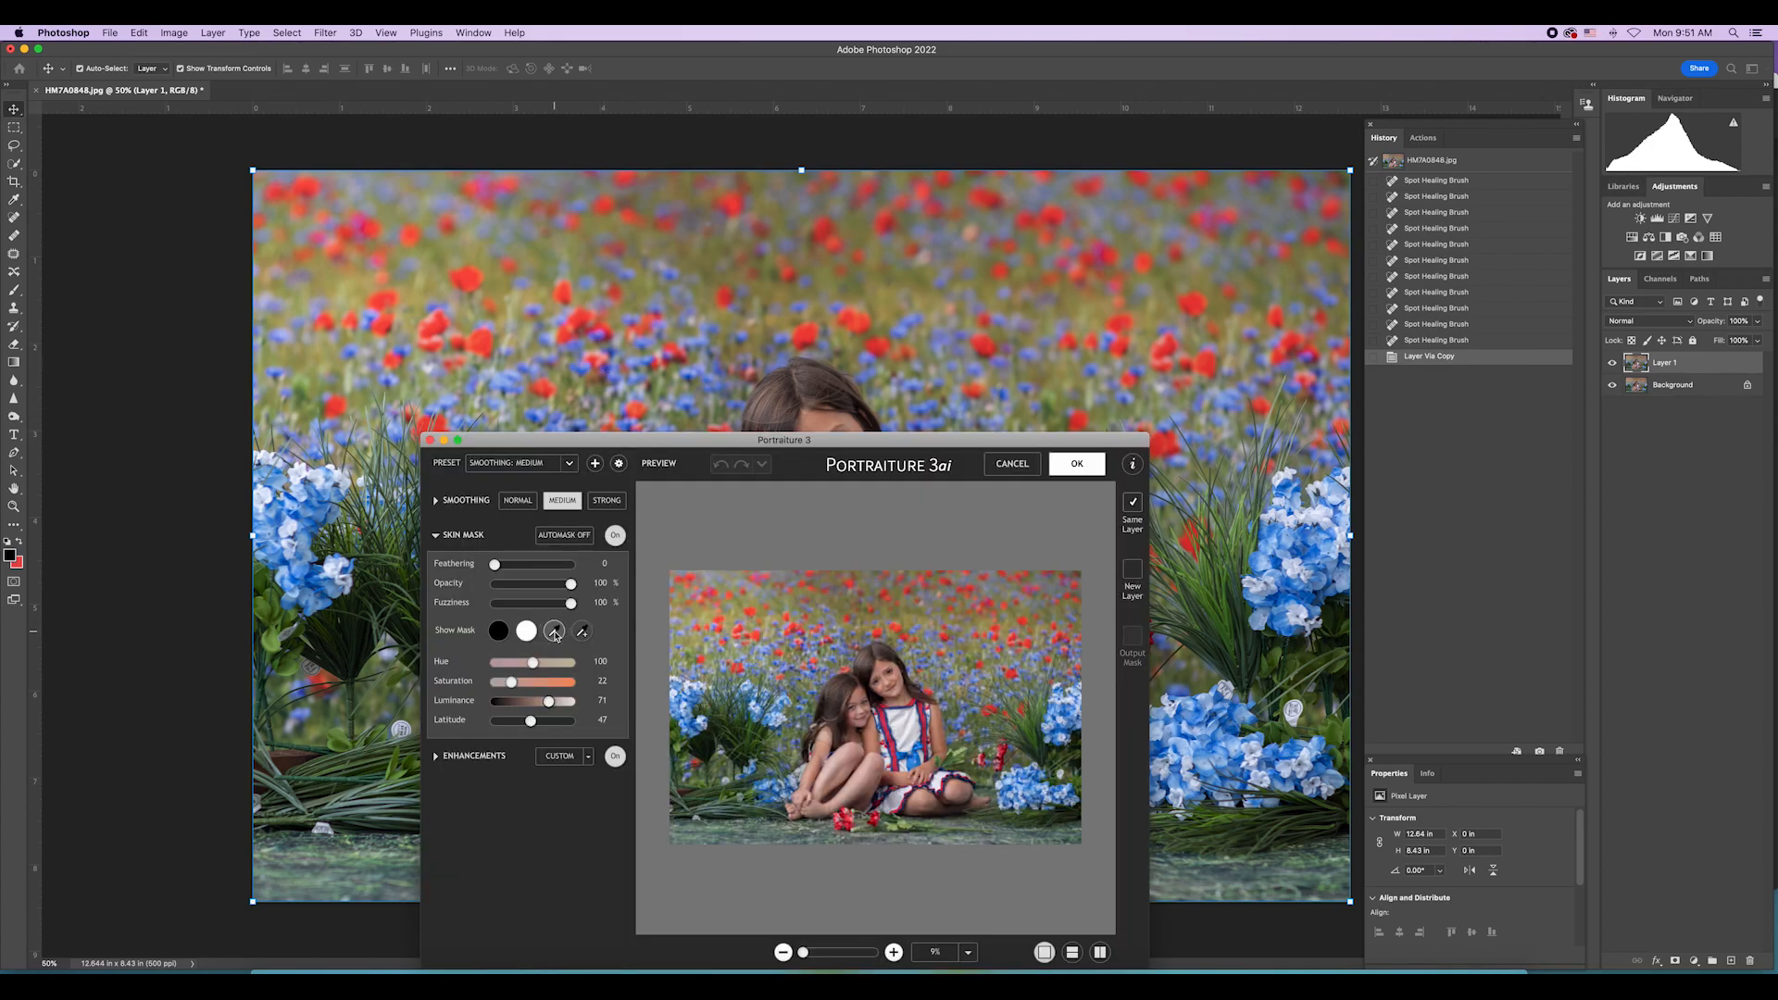
left_click(881, 664)
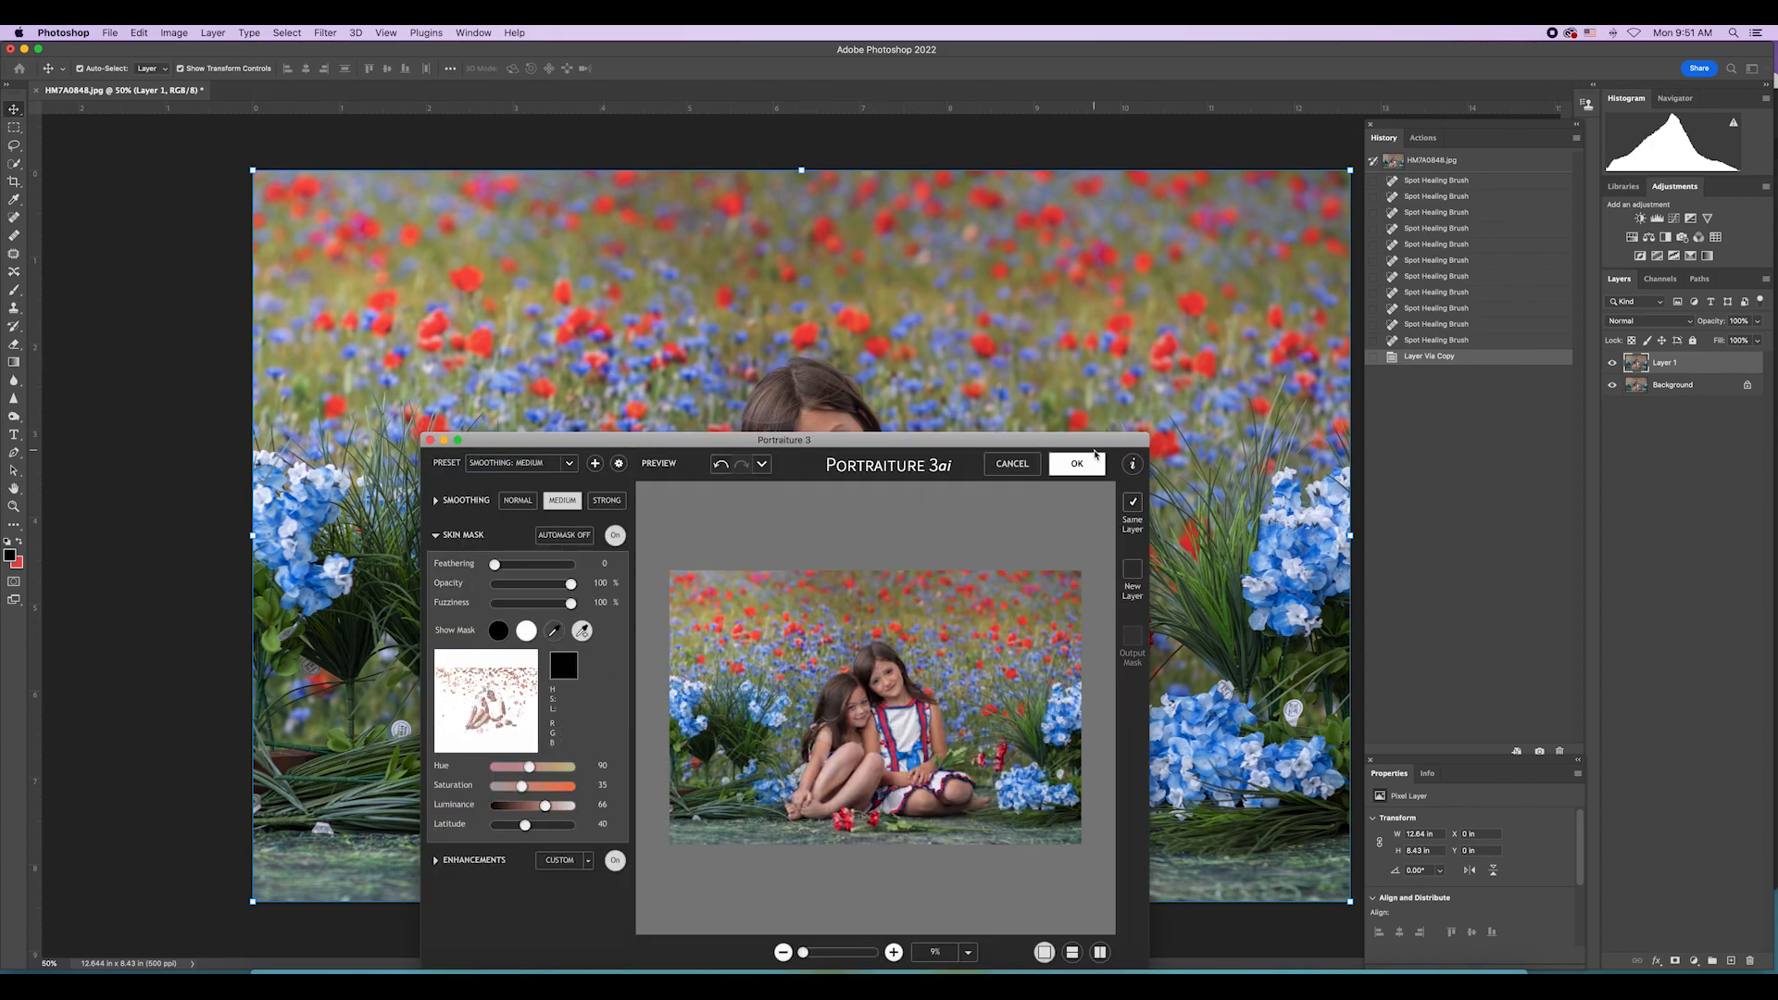
left_click(1076, 465)
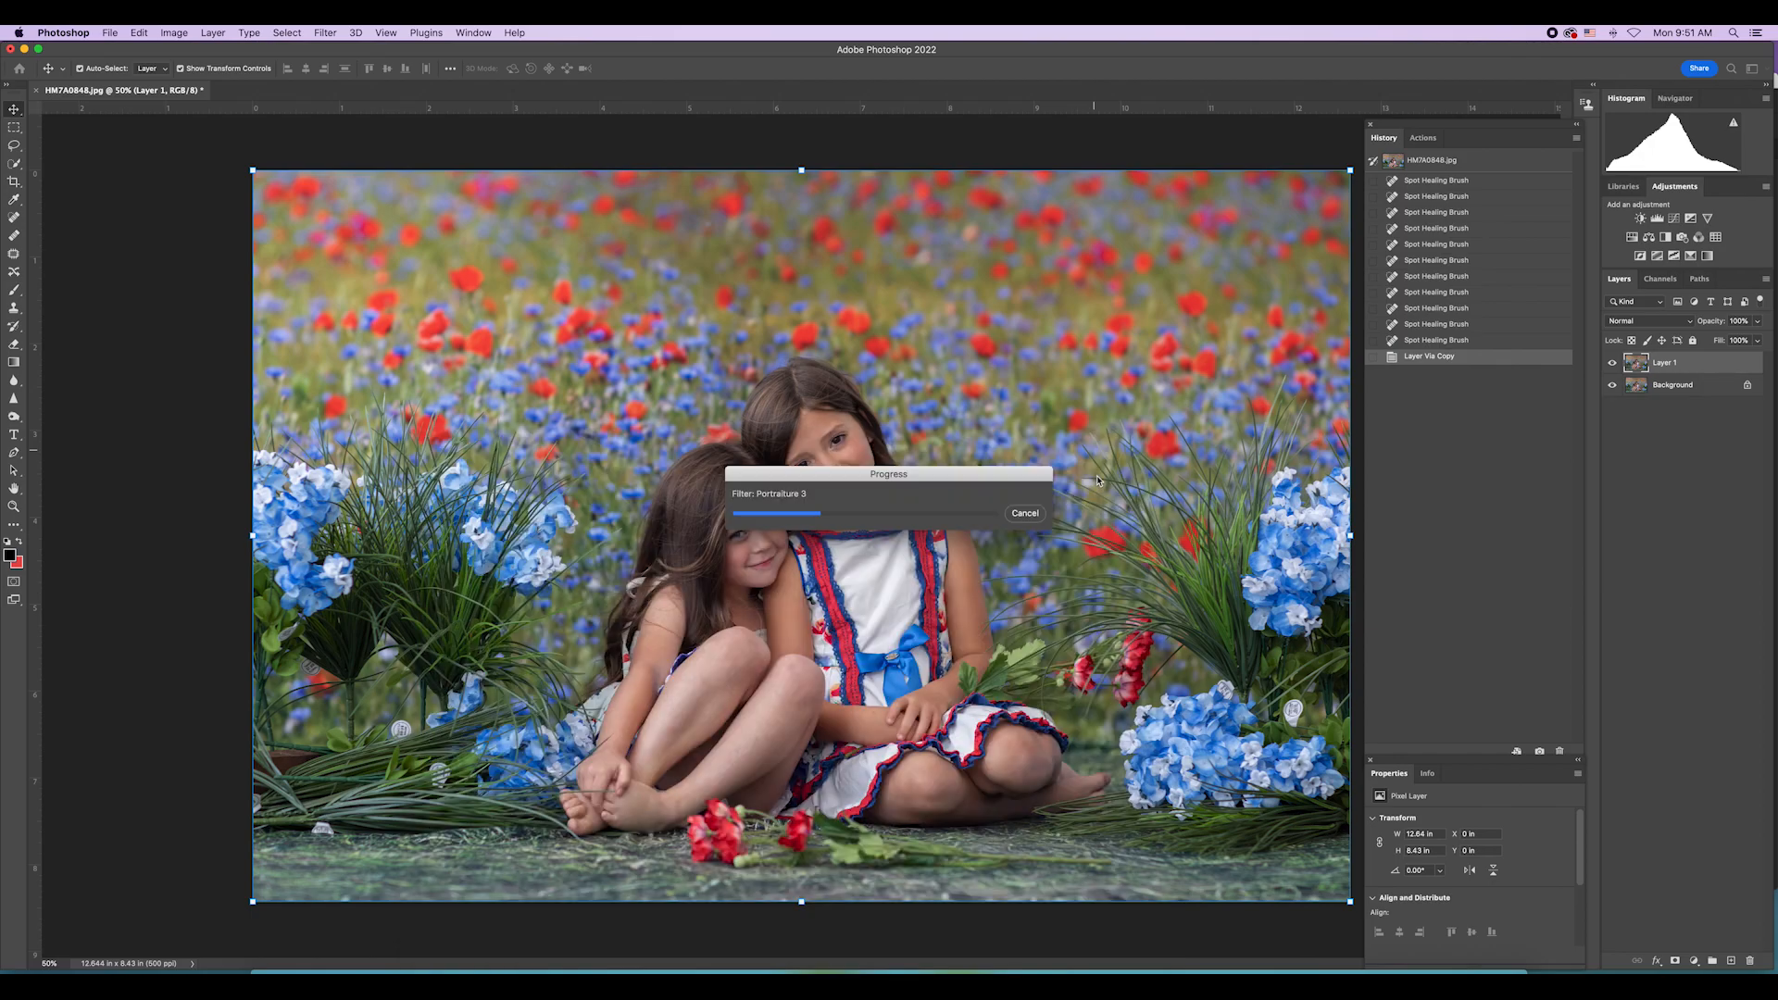
Step: Lower the smoothed layer's opacity to 72% and add a layer mask to it
left_click(1756, 320)
left_click_drag(1756, 339, 1740, 342)
left_click(1675, 963)
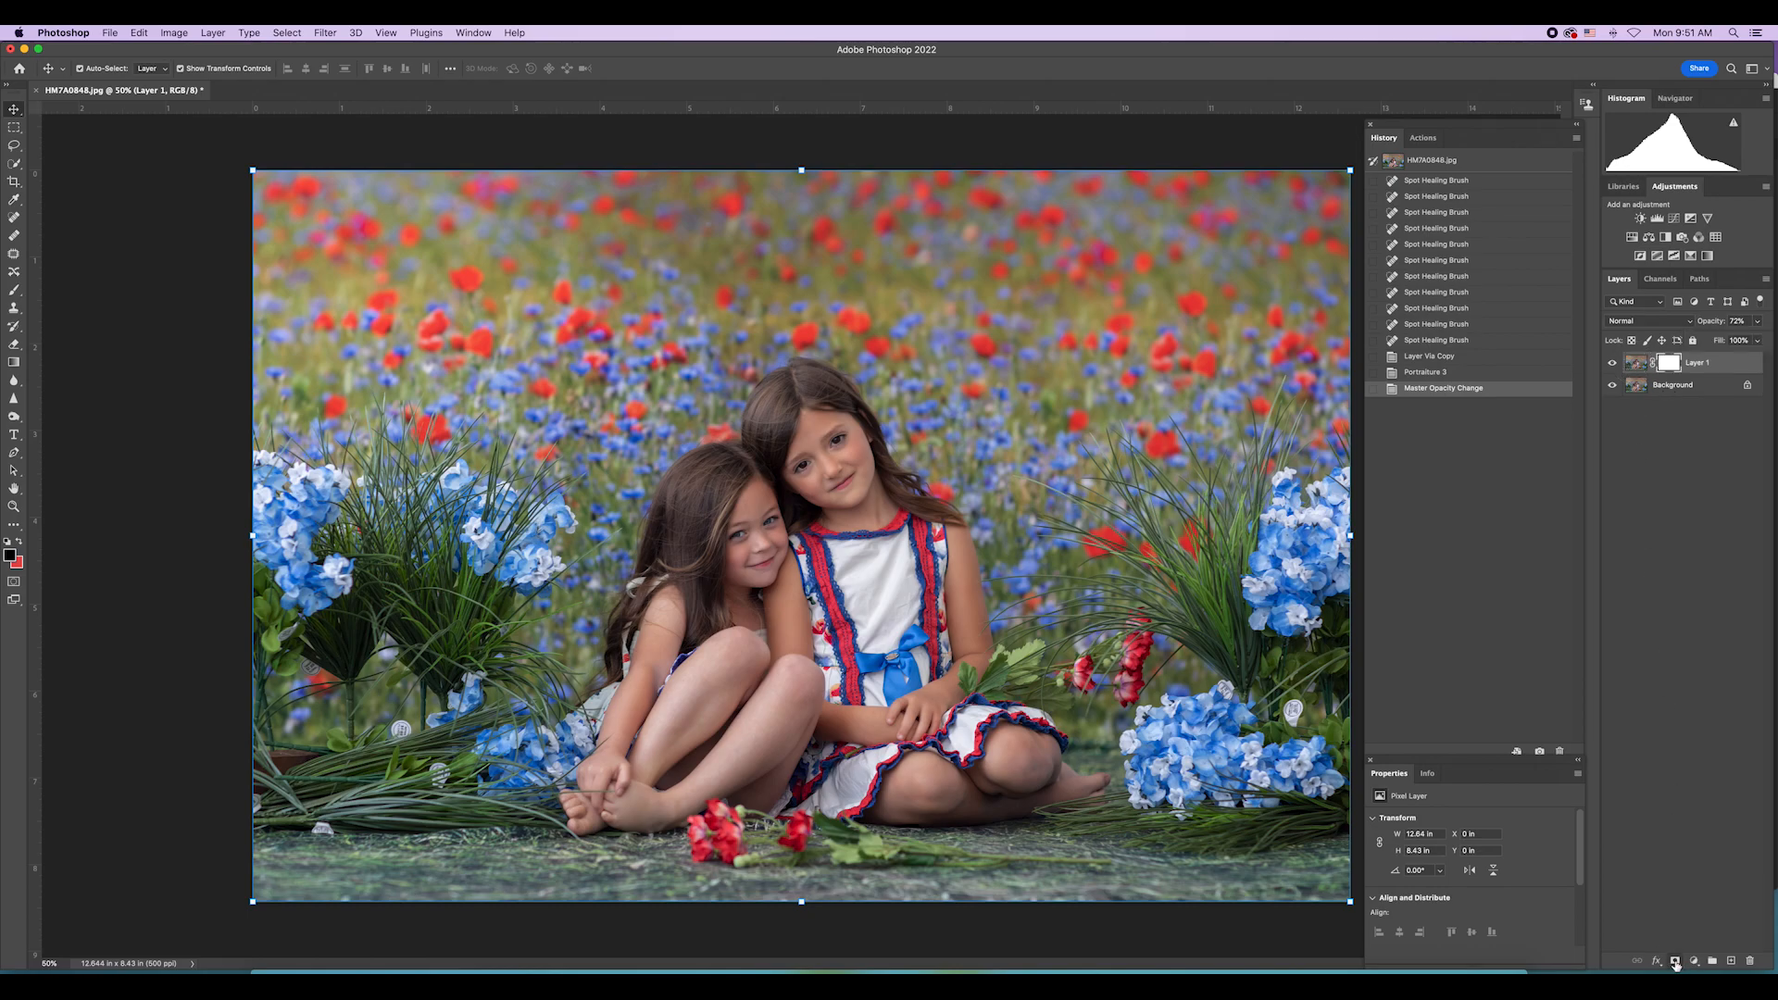
Step: Mask the smoothing off both girls' eyes and mouths with a smaller black brush, and flatten the image
left_click(14, 290)
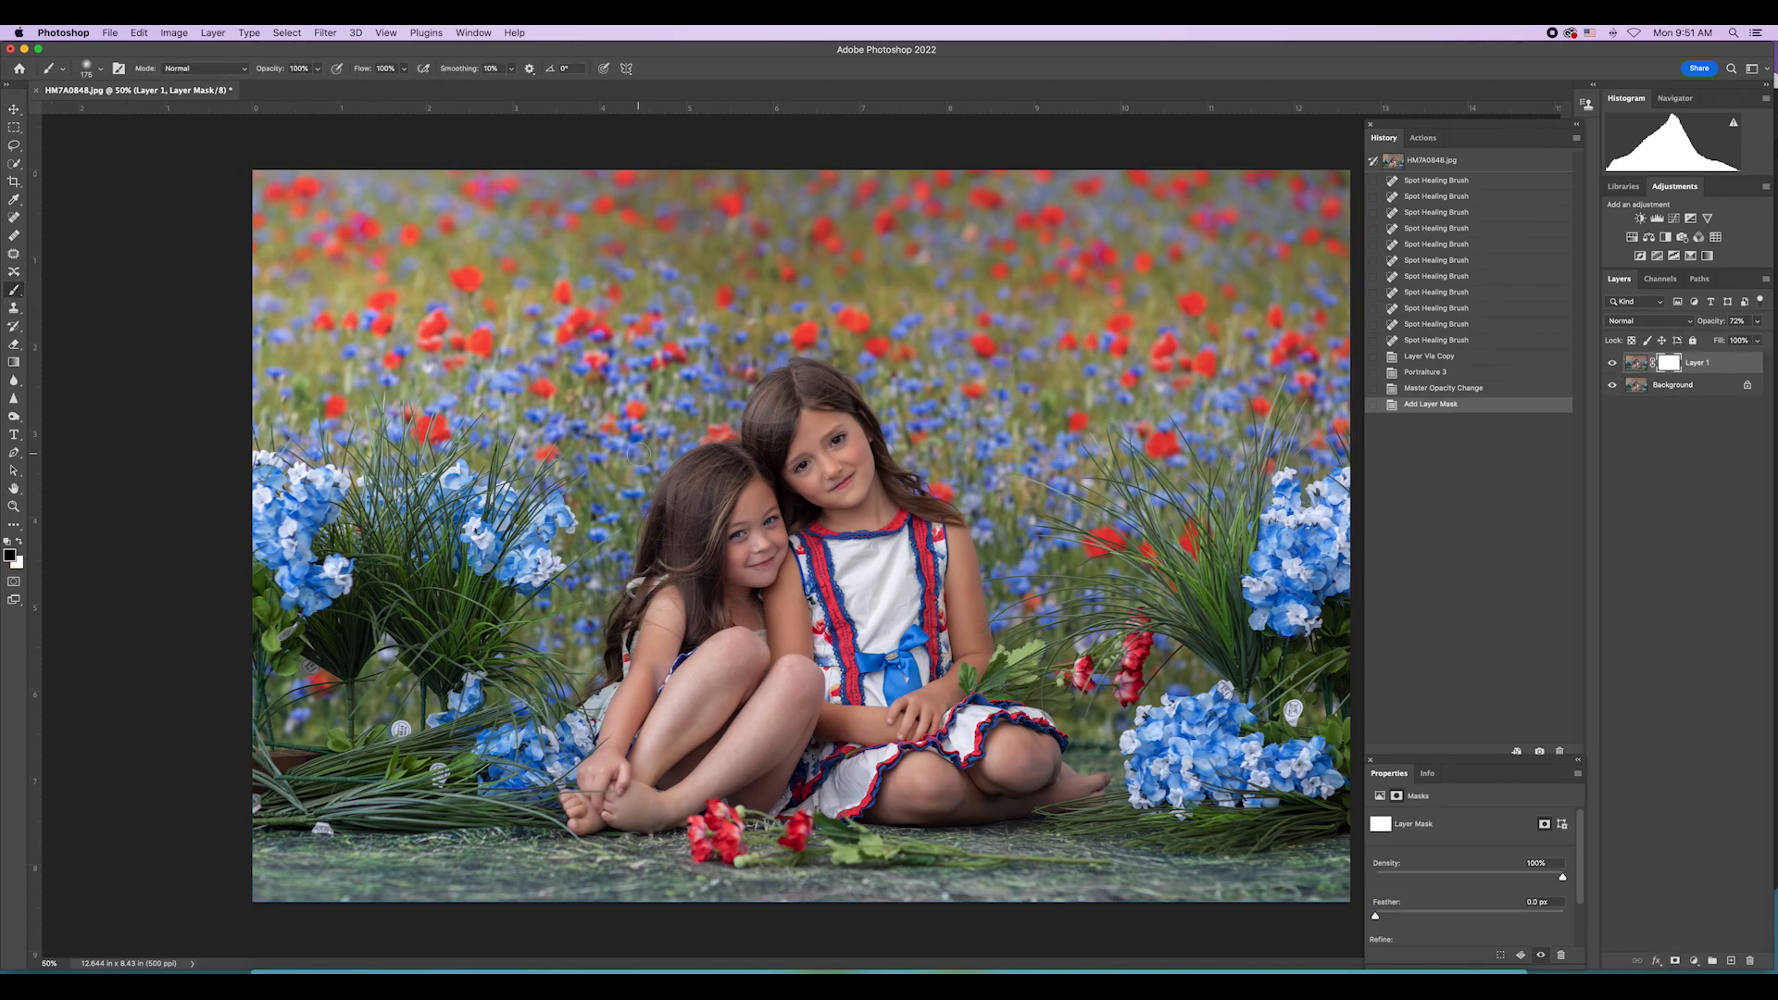
key("bracketleft")
key("bracketleft")
key("bracketleft")
key("bracketleft")
key("bracketleft")
left_click_drag(735, 530, 773, 513)
left_click(805, 454)
left_click(826, 437)
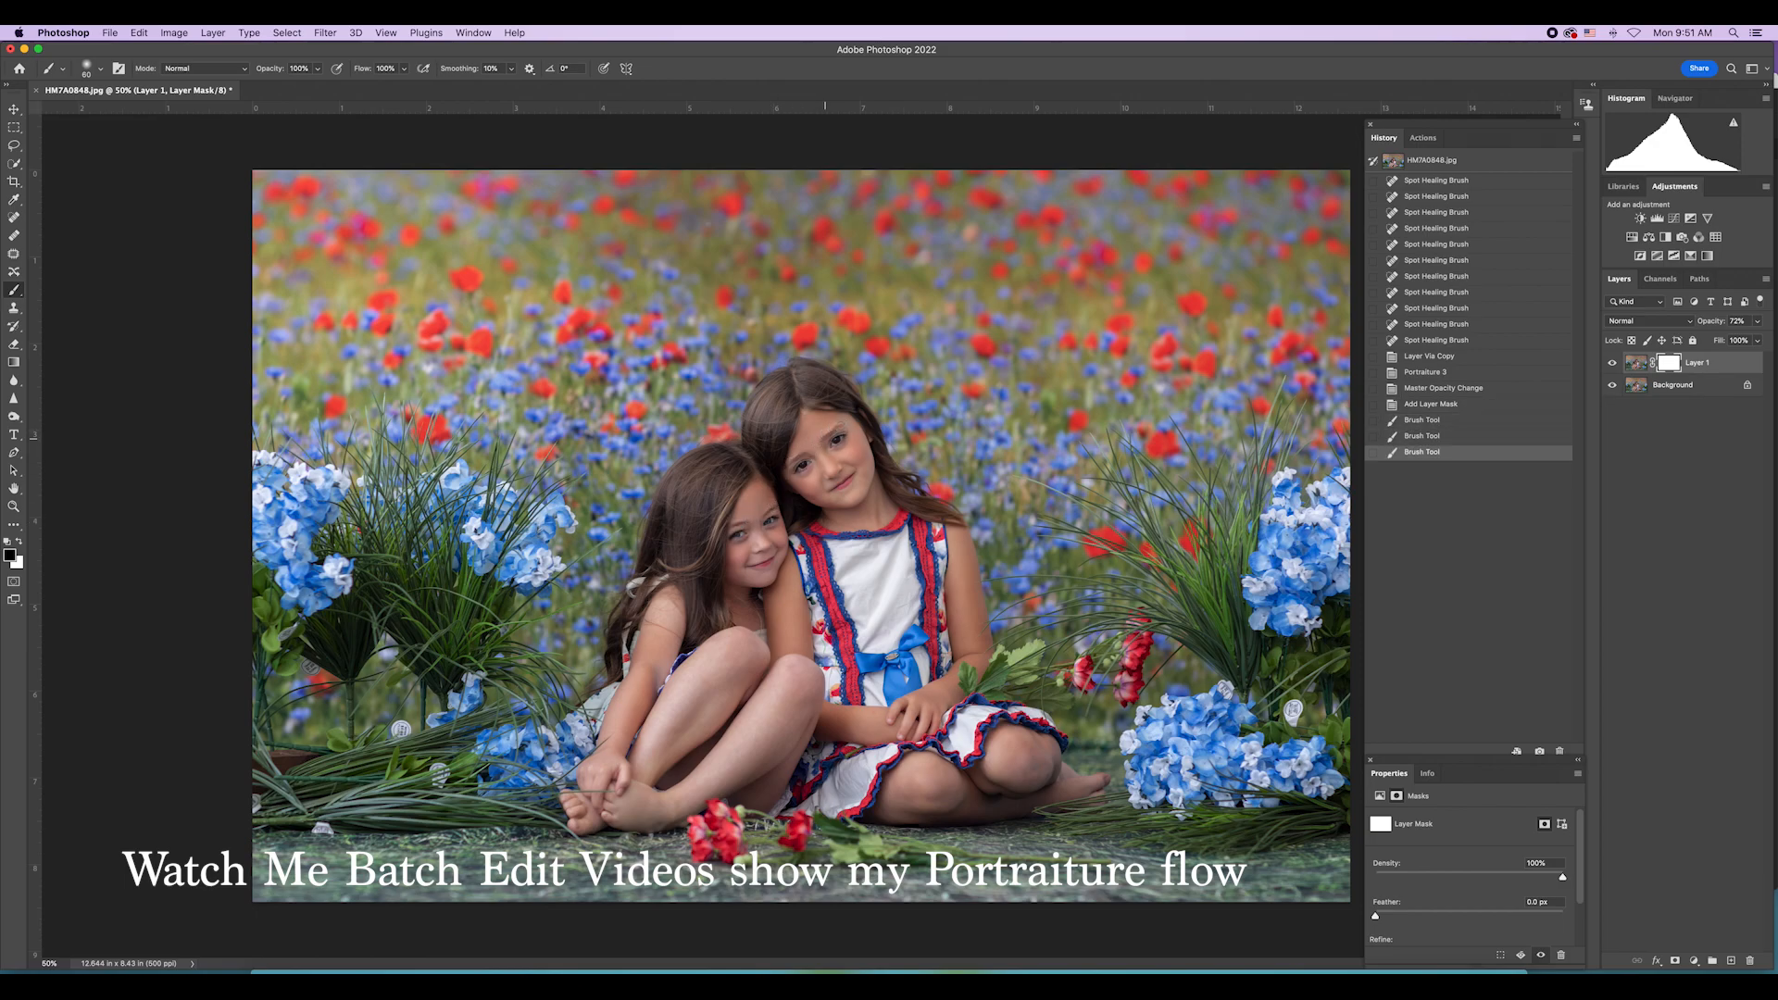
left_click(833, 476)
left_click_drag(766, 551, 759, 549)
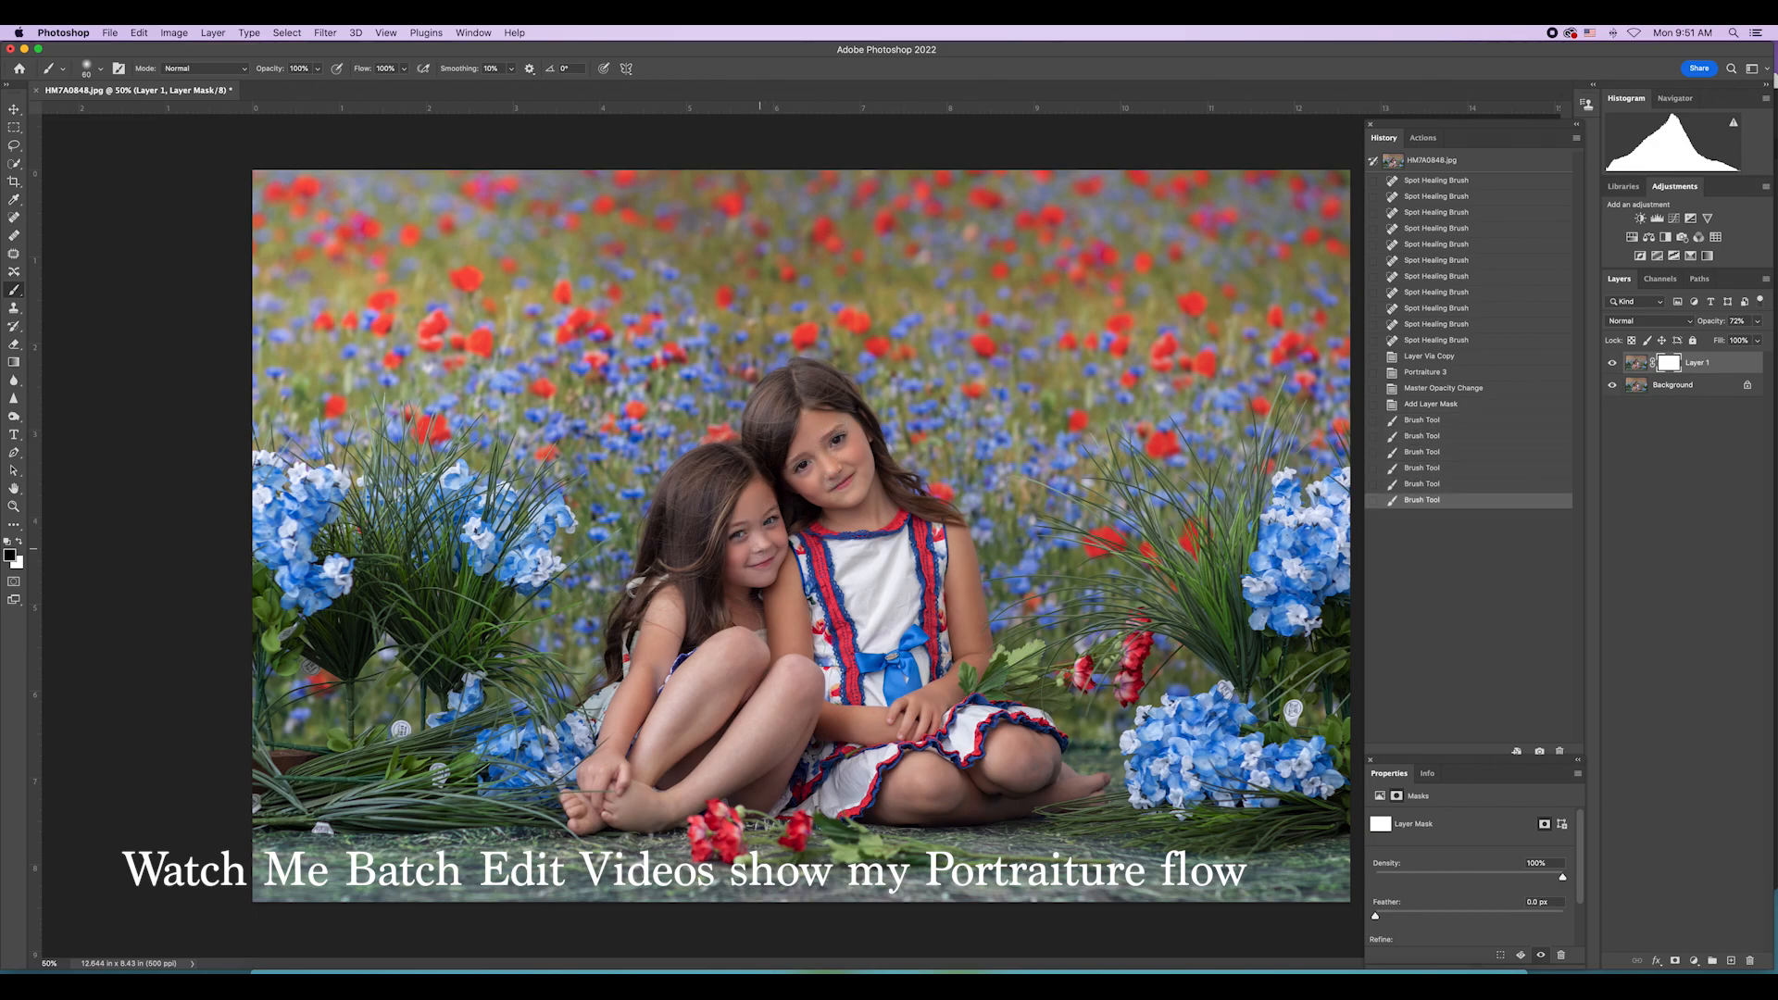
left_click(213, 33)
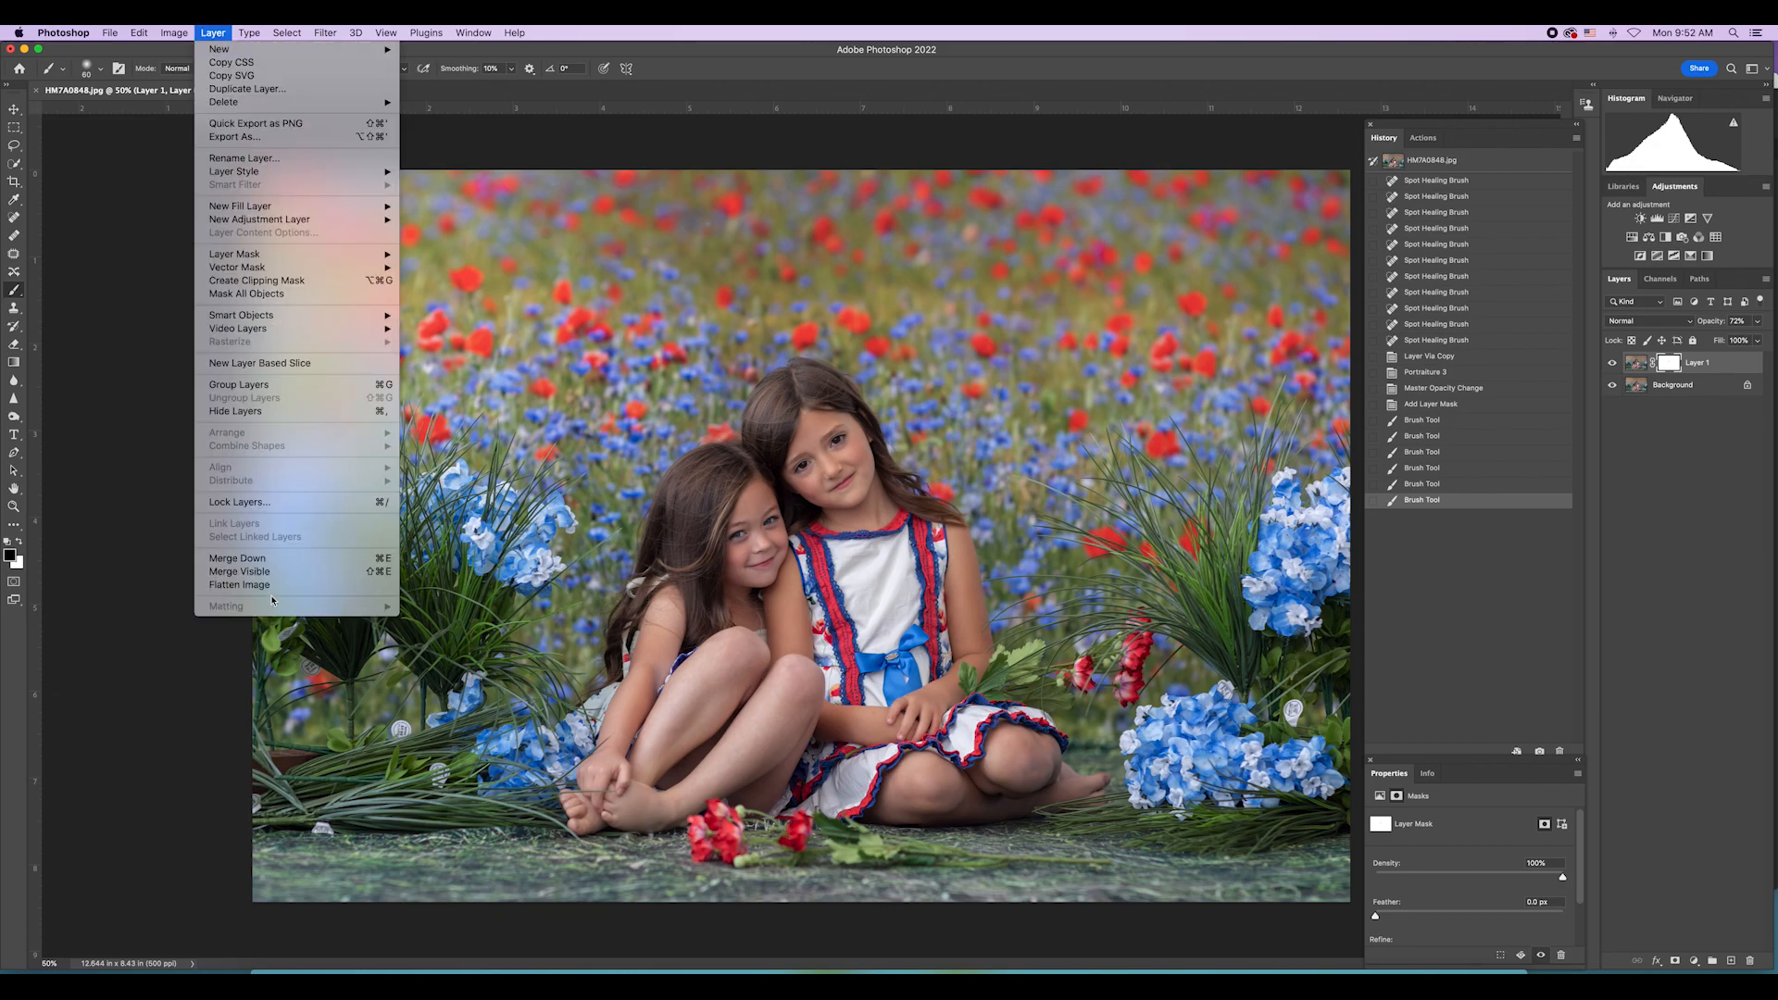
left_click(239, 585)
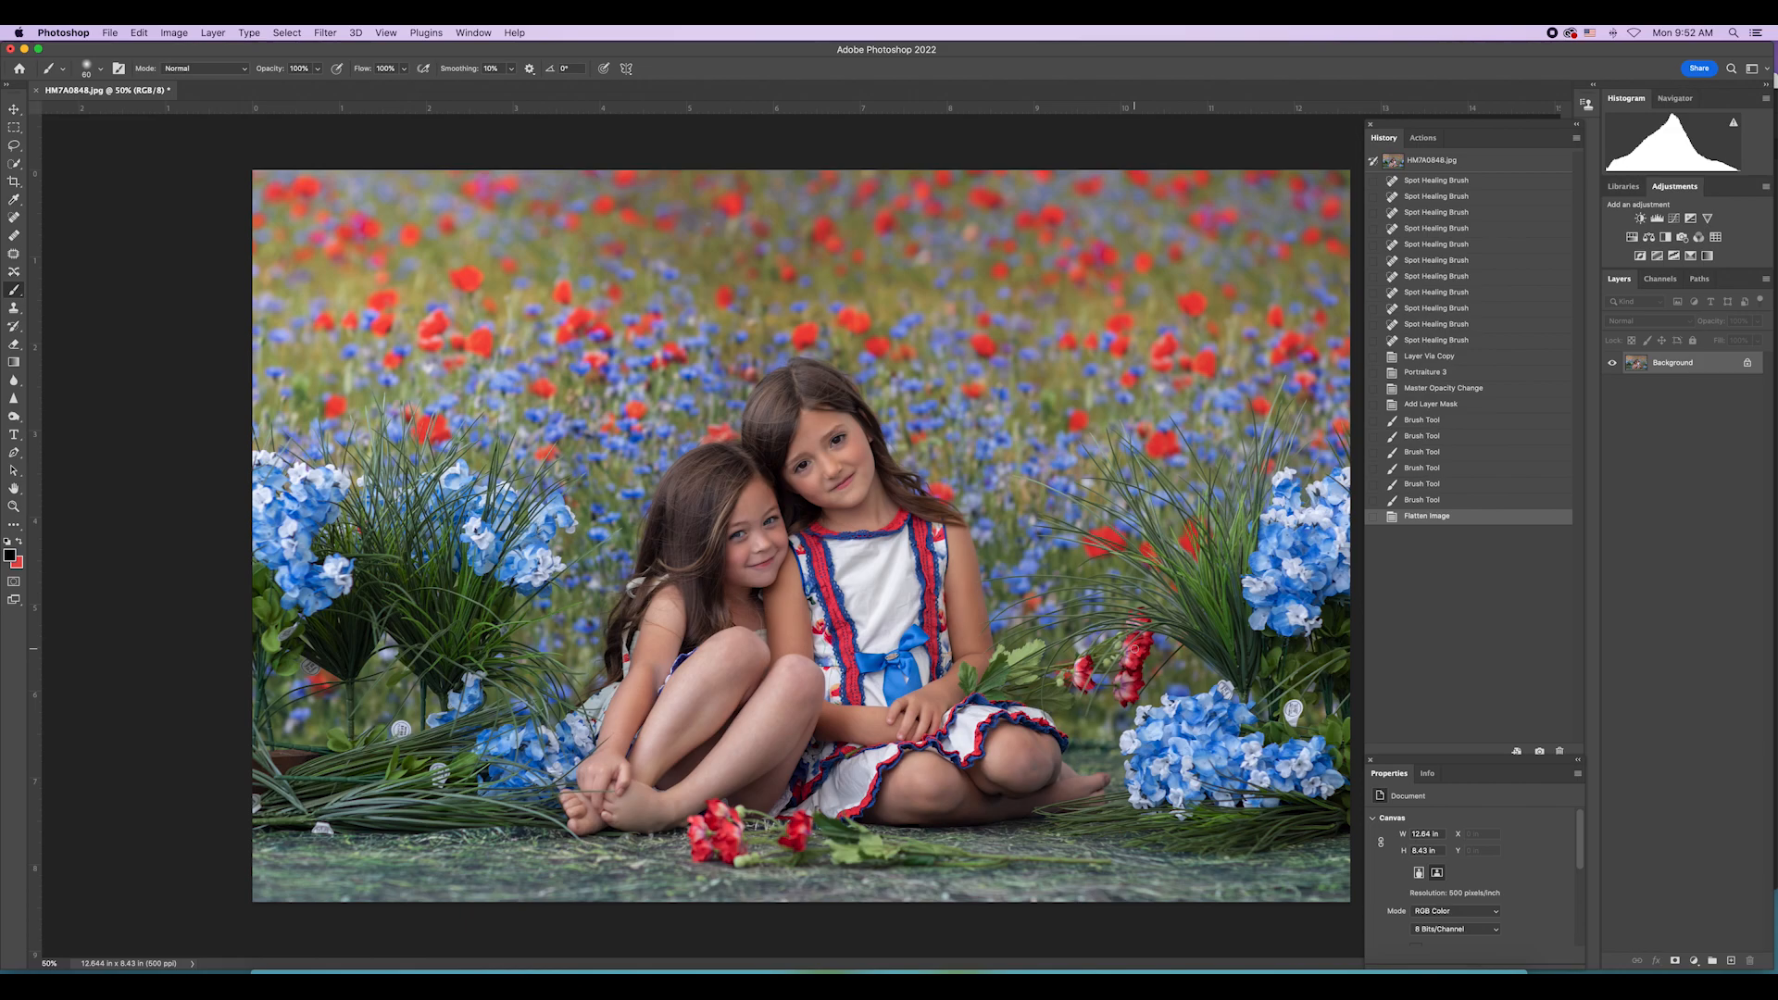
Step: Patch the gap beneath the left-hand flowers with the blue flowers from the right side of the photo, and deselect
key("super+minus")
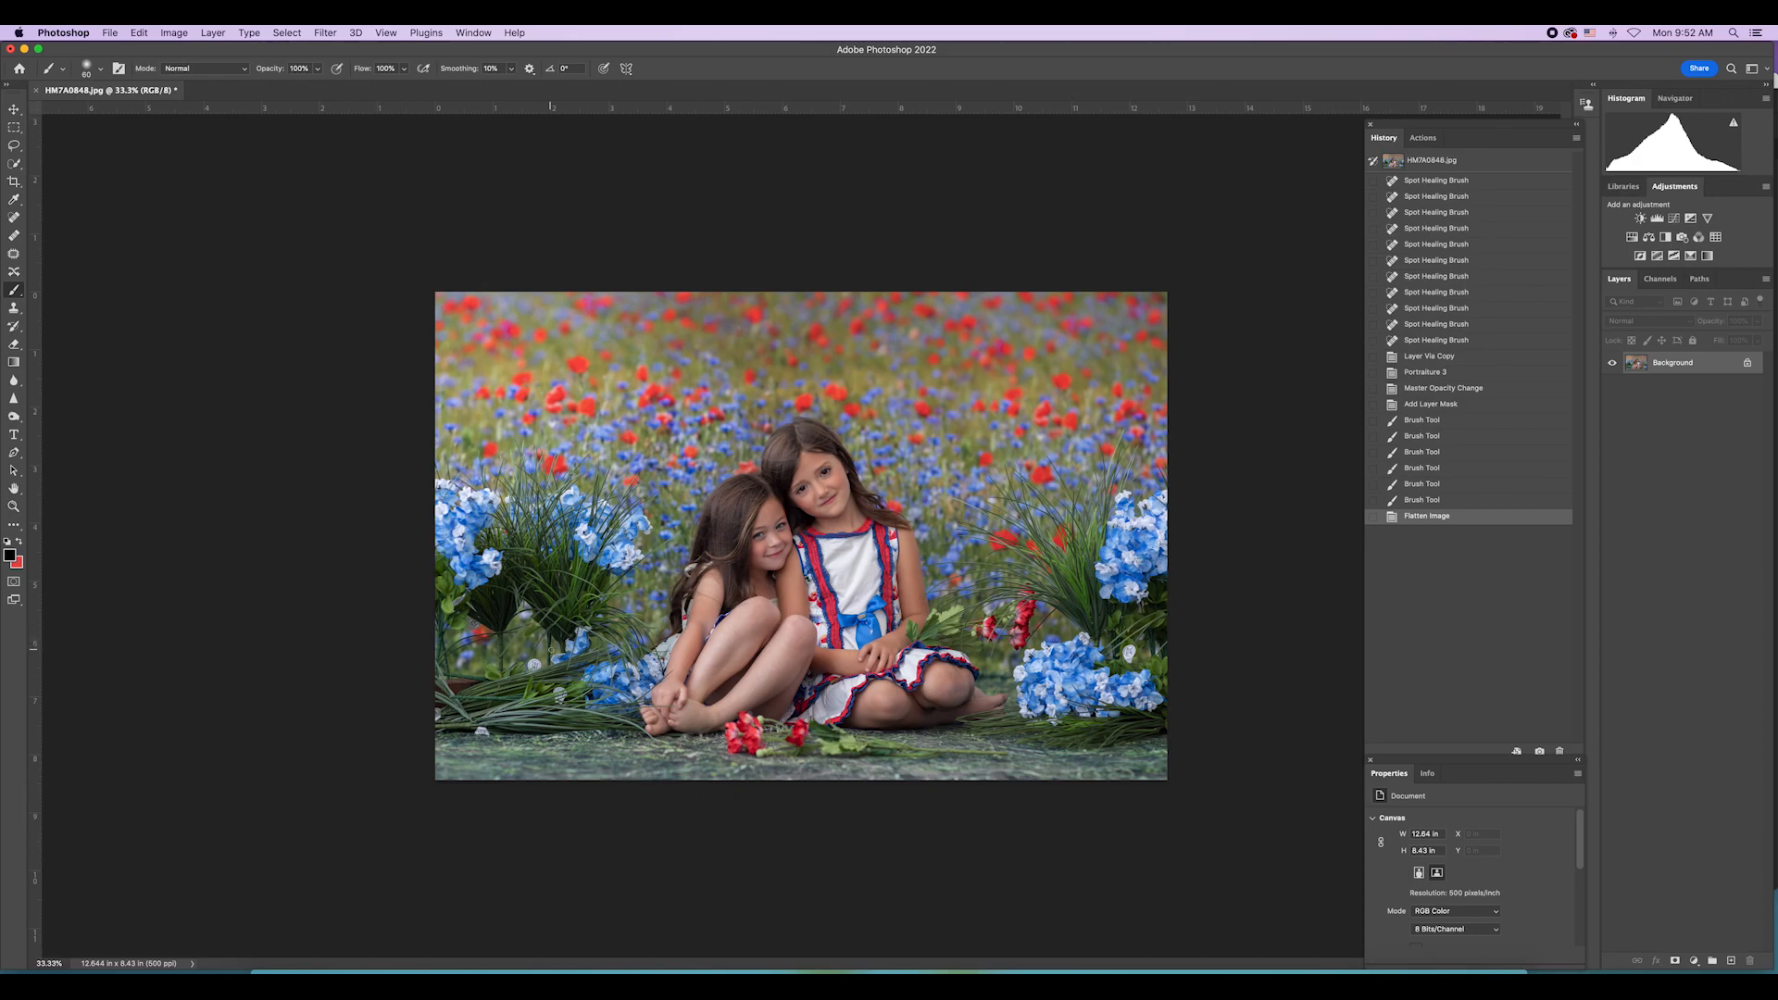
left_click(14, 258)
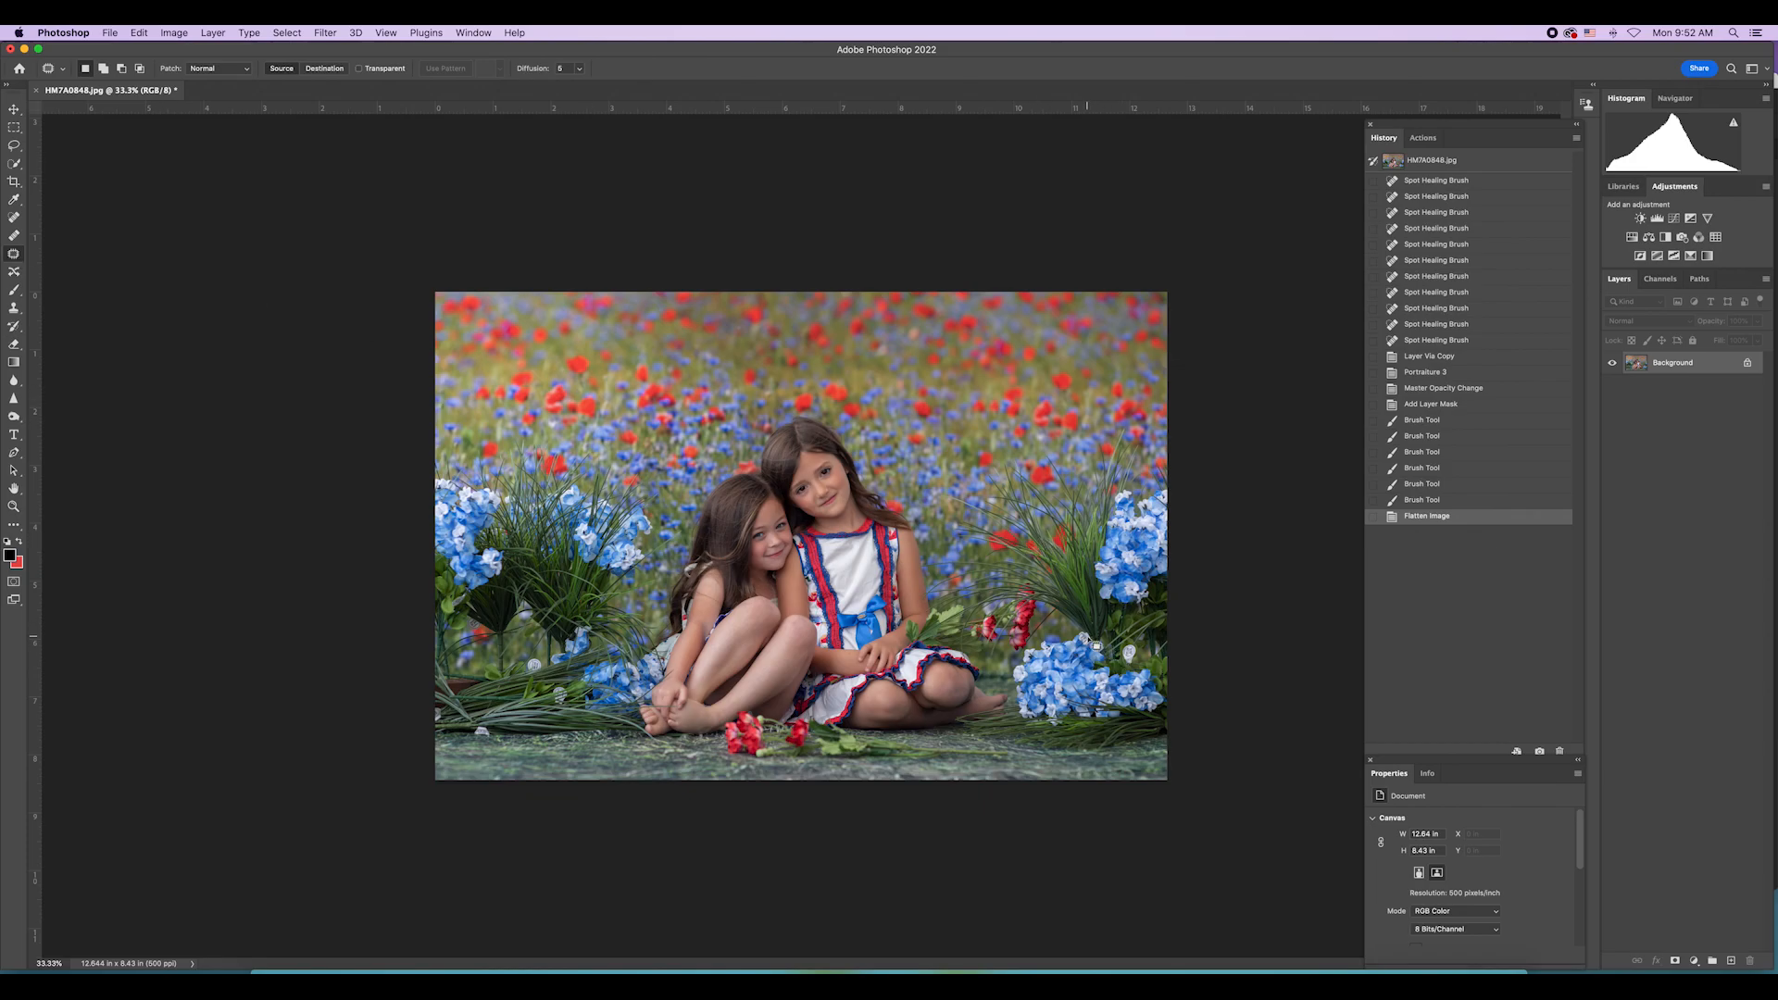
mouse_move(420, 611)
left_mouse_down()
mouse_move(519, 601)
mouse_move(568, 617)
mouse_move(562, 677)
mouse_move(425, 710)
mouse_move(417, 606)
left_mouse_up()
left_click_drag(508, 641, 1102, 673)
key("ctrl+d")
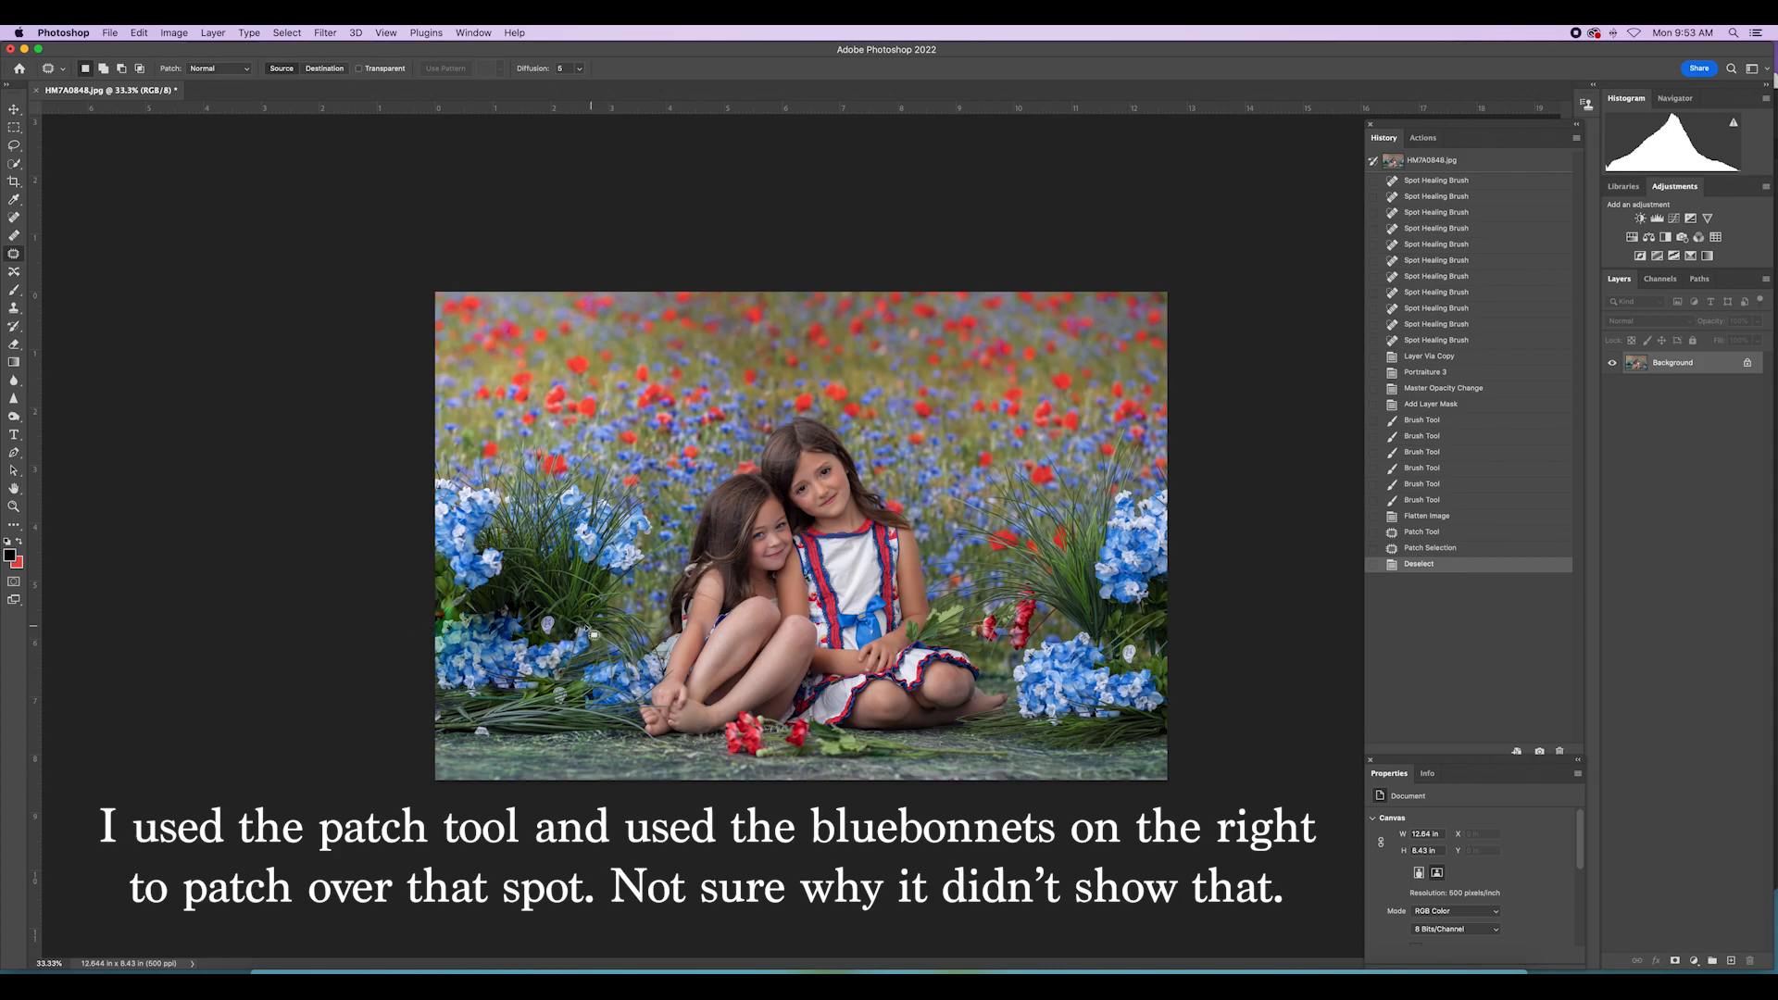
Step: Remove the white tags above and below the lower-left blue flowers with Content-Aware fills
mouse_move(531, 629)
left_mouse_down()
mouse_move(549, 602)
mouse_move(569, 648)
mouse_move(566, 624)
left_mouse_up()
key("shift+BackSpace")
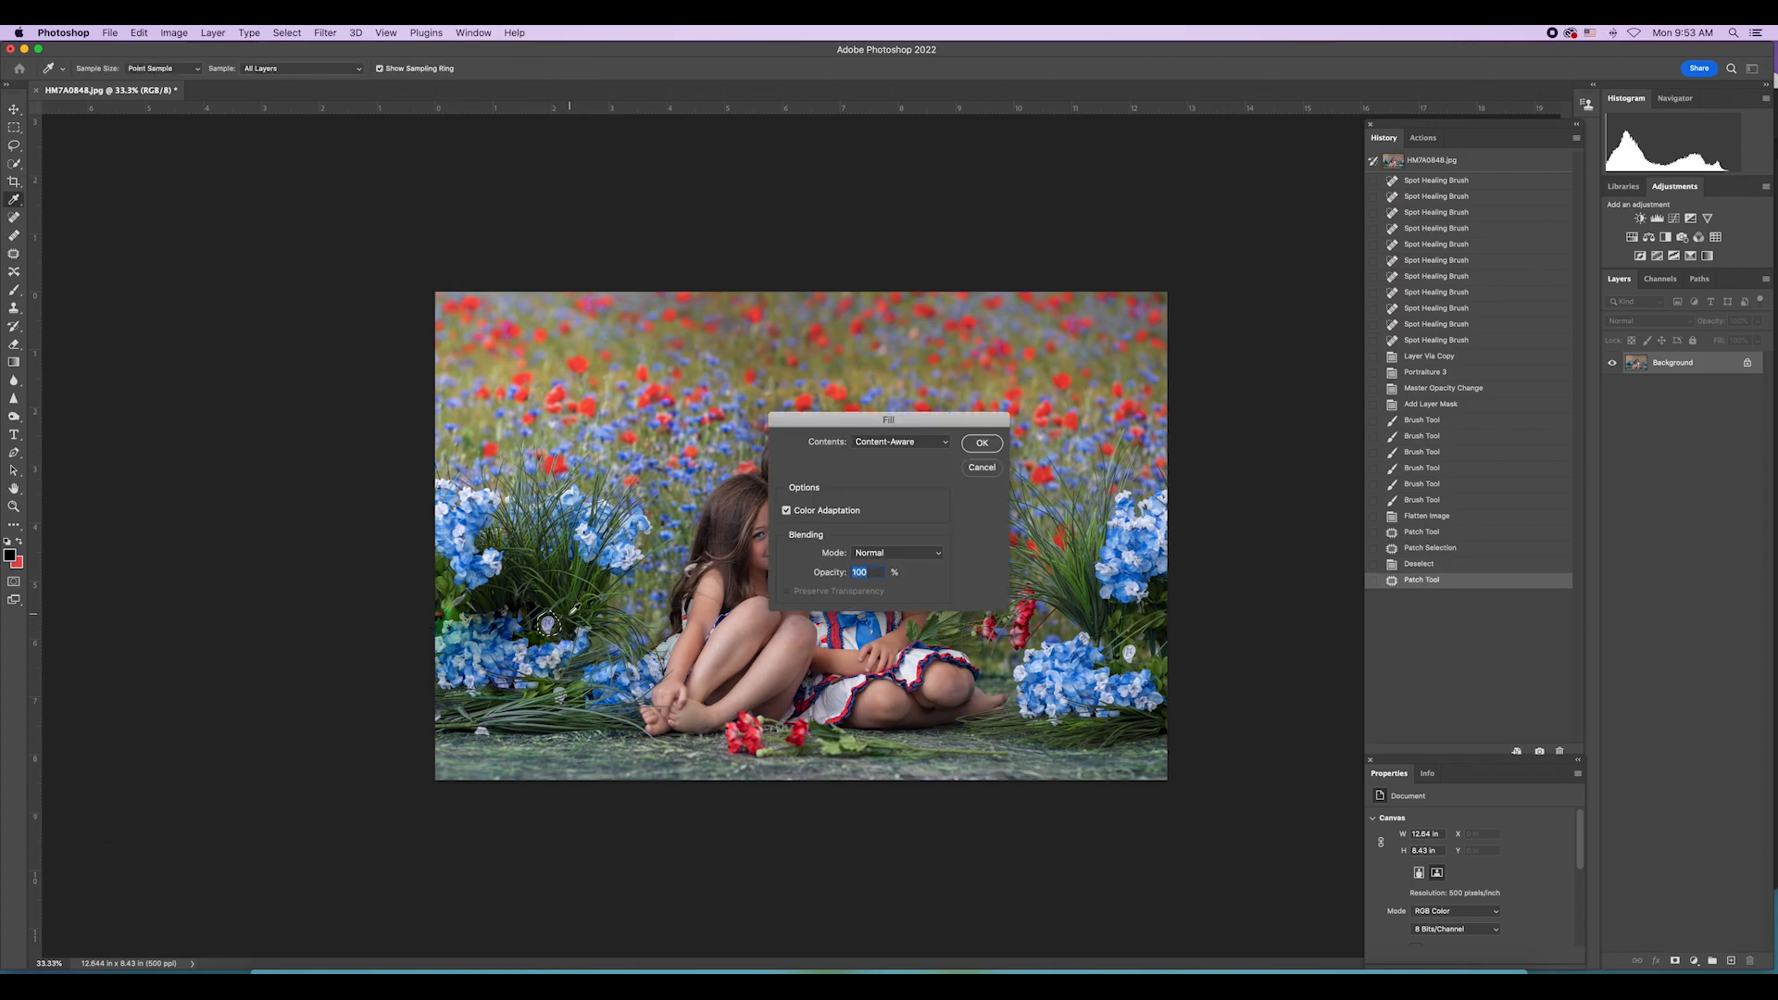
left_click(983, 446)
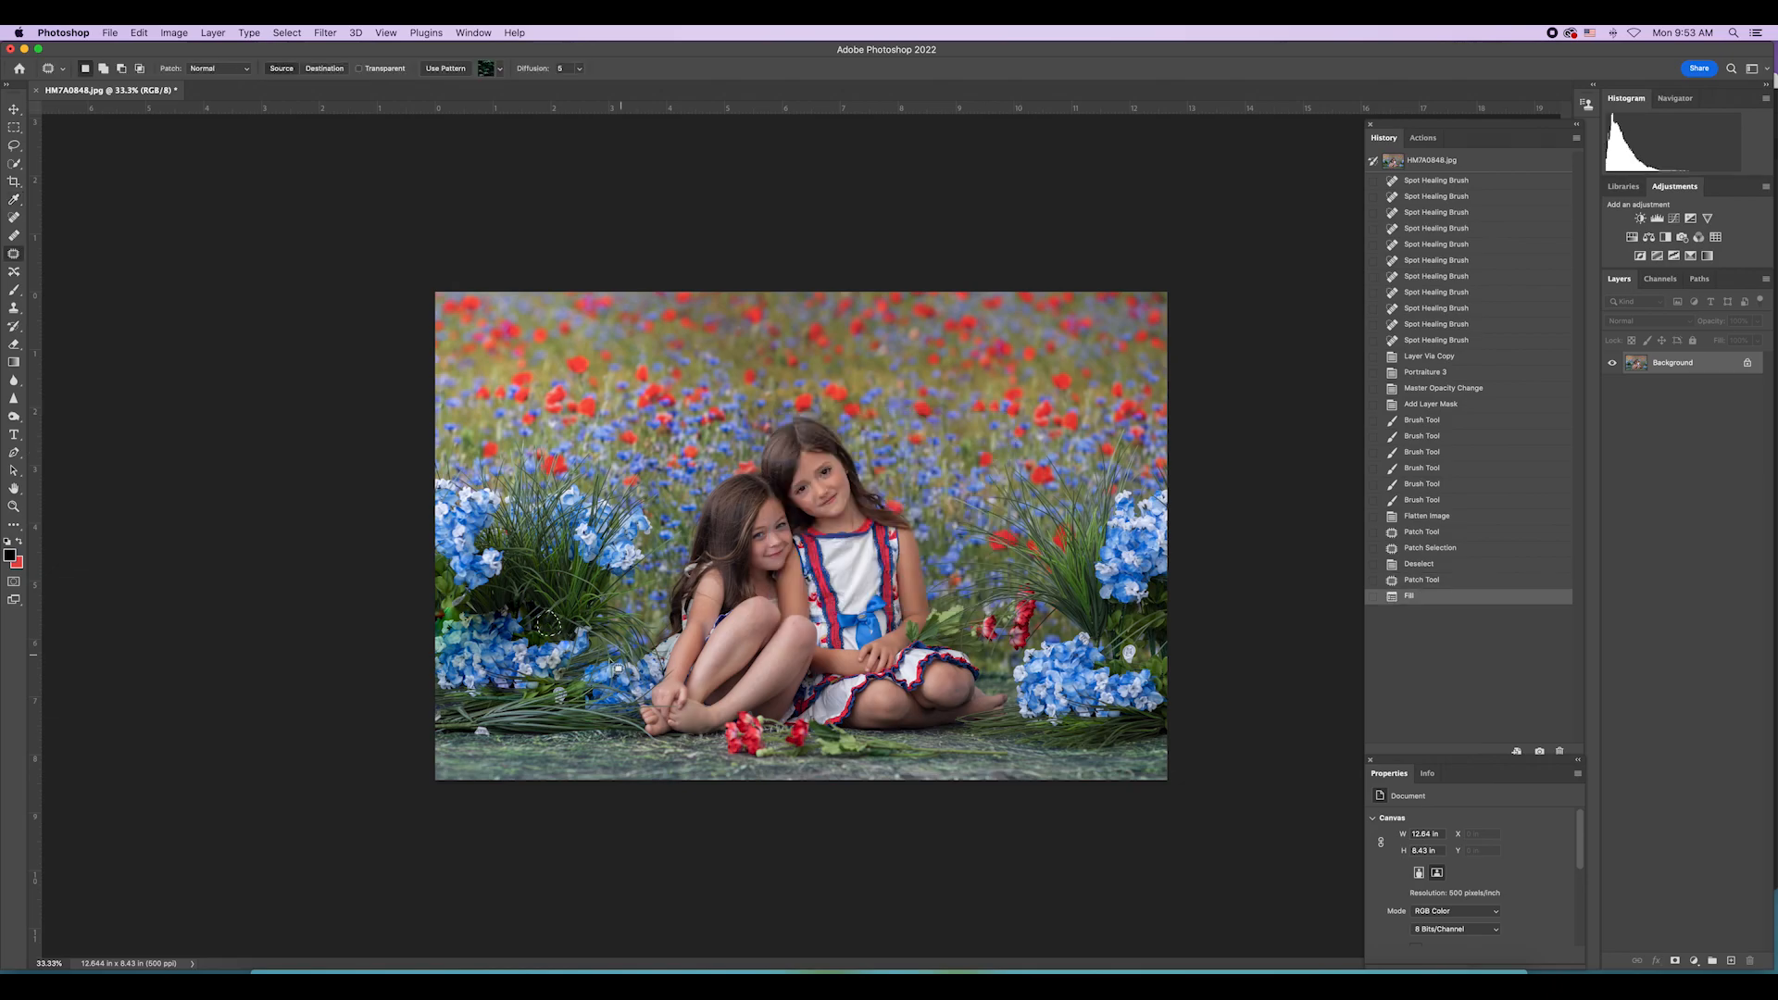
left_click_drag(566, 706, 561, 692)
key("shift+BackSpace")
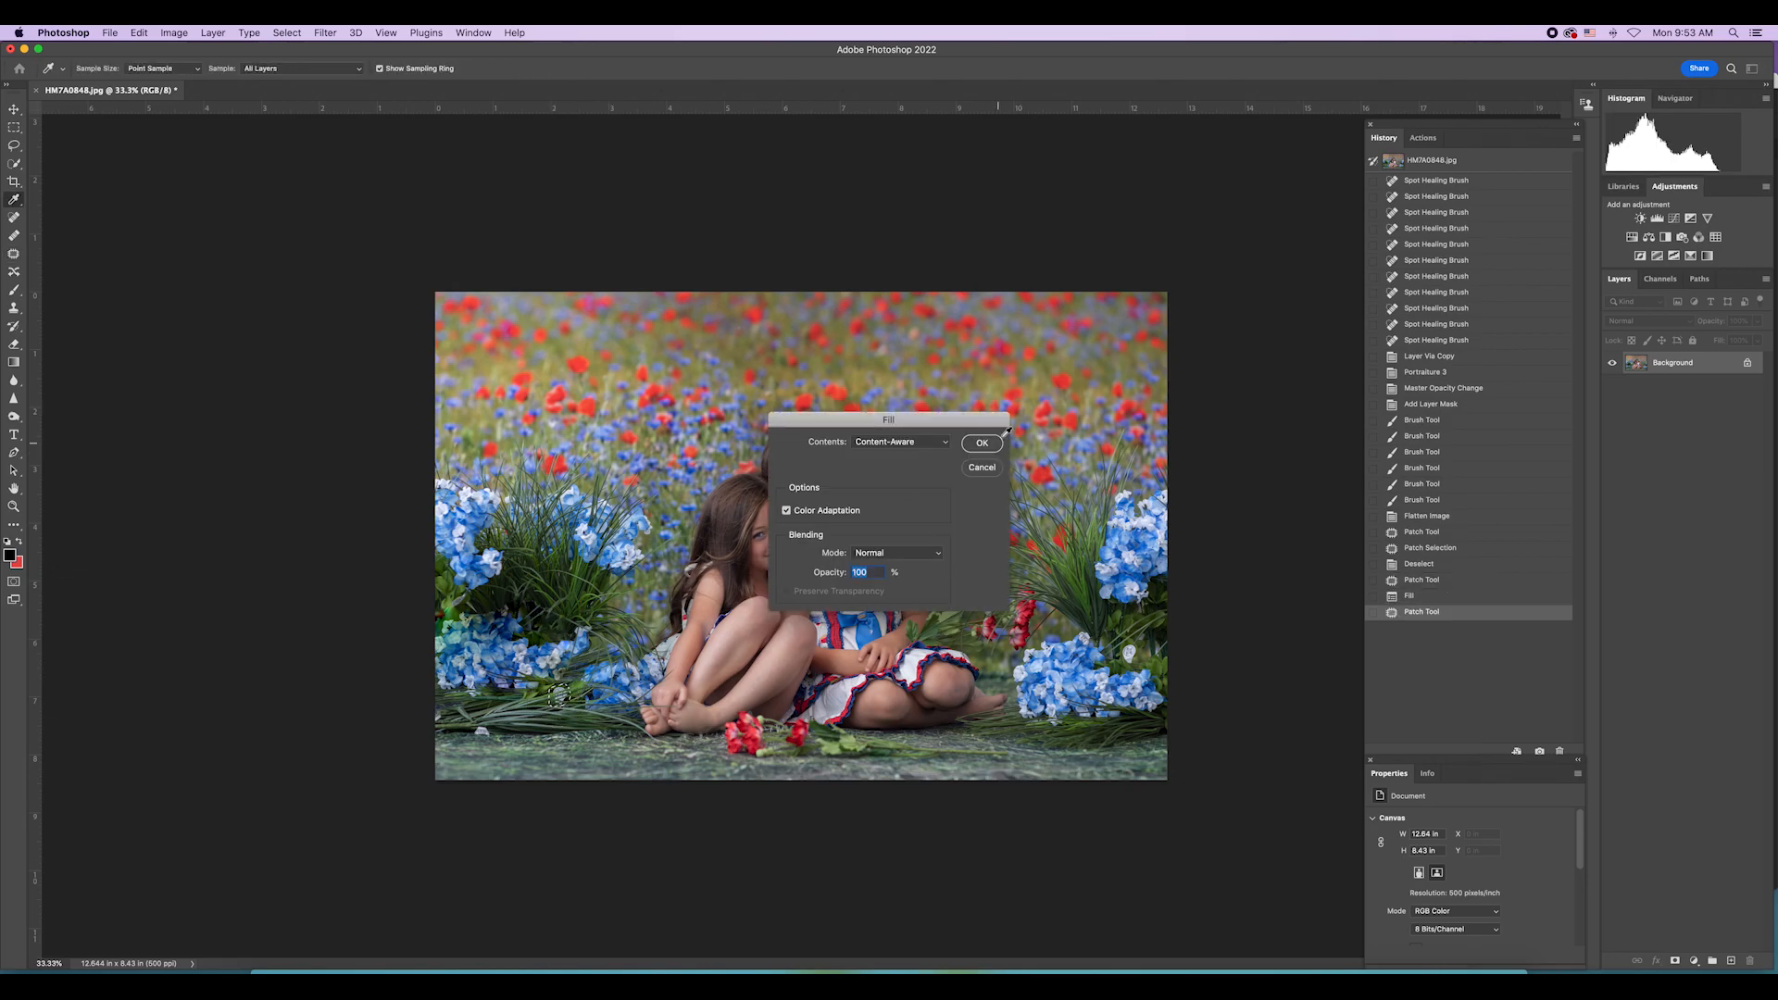
left_click(987, 453)
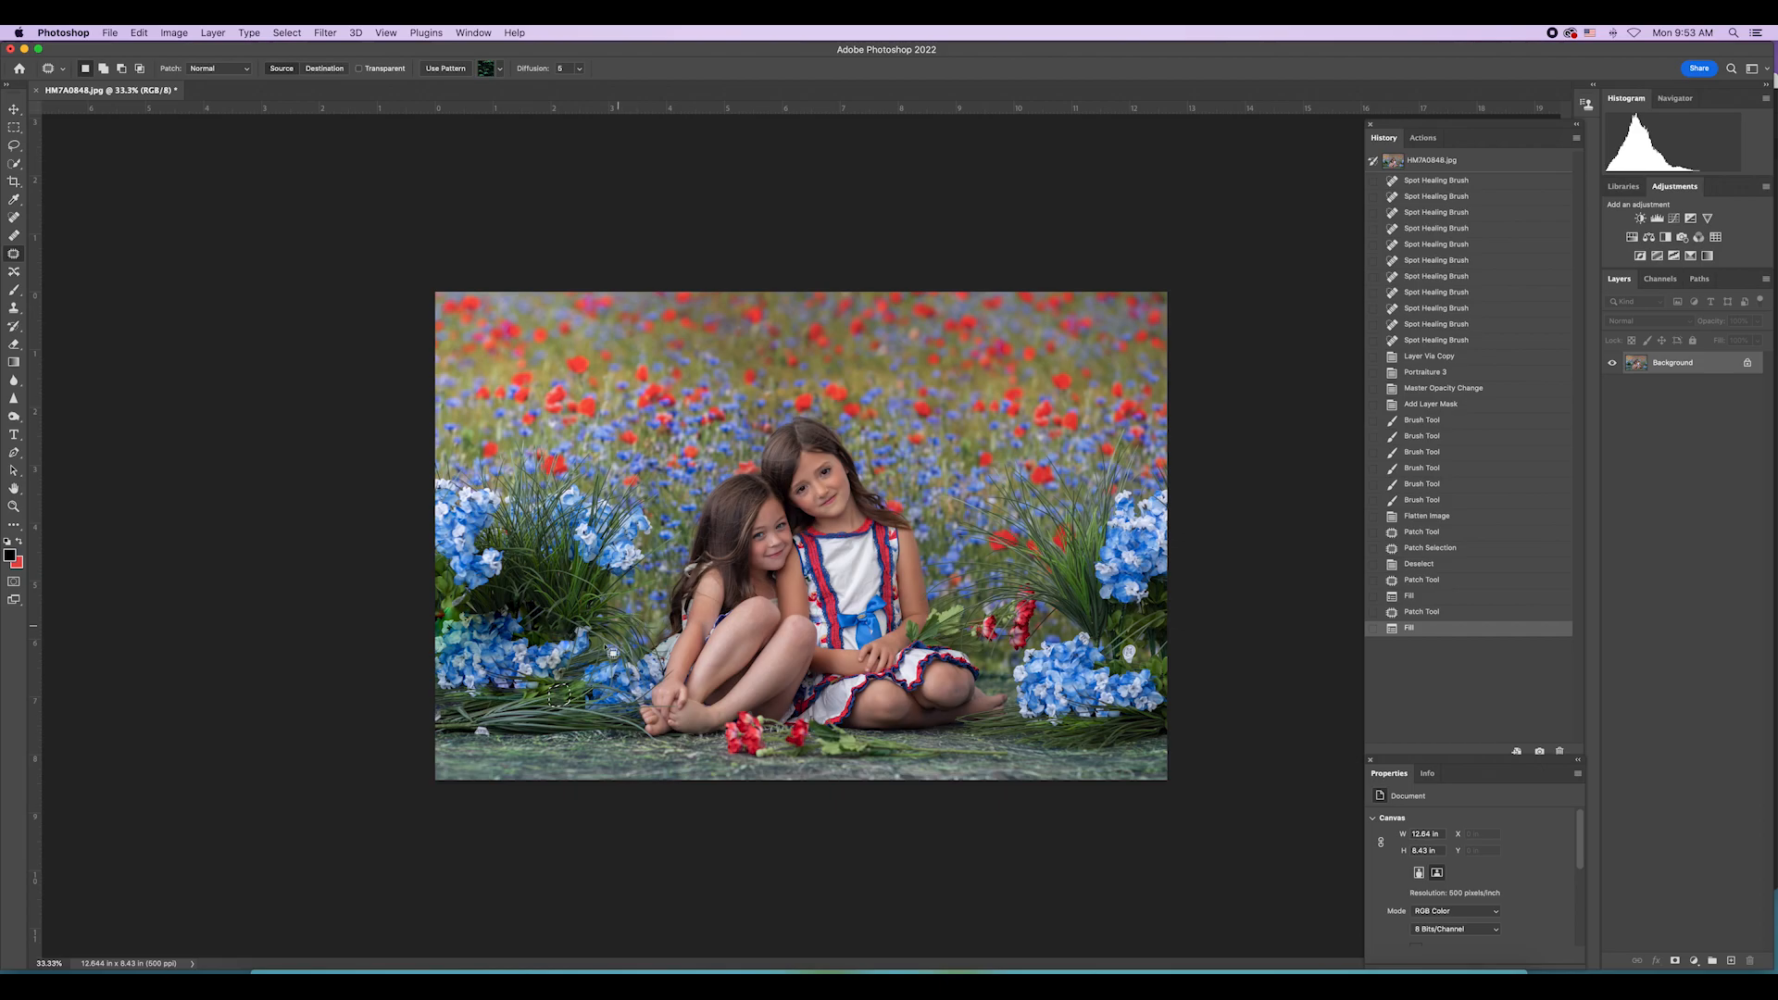
Step: Remove the white tag from the grass near the photo's lower-left corner with a Content-Aware fill, and deselect
left_click_drag(486, 740, 474, 728)
key("shift+BackSpace")
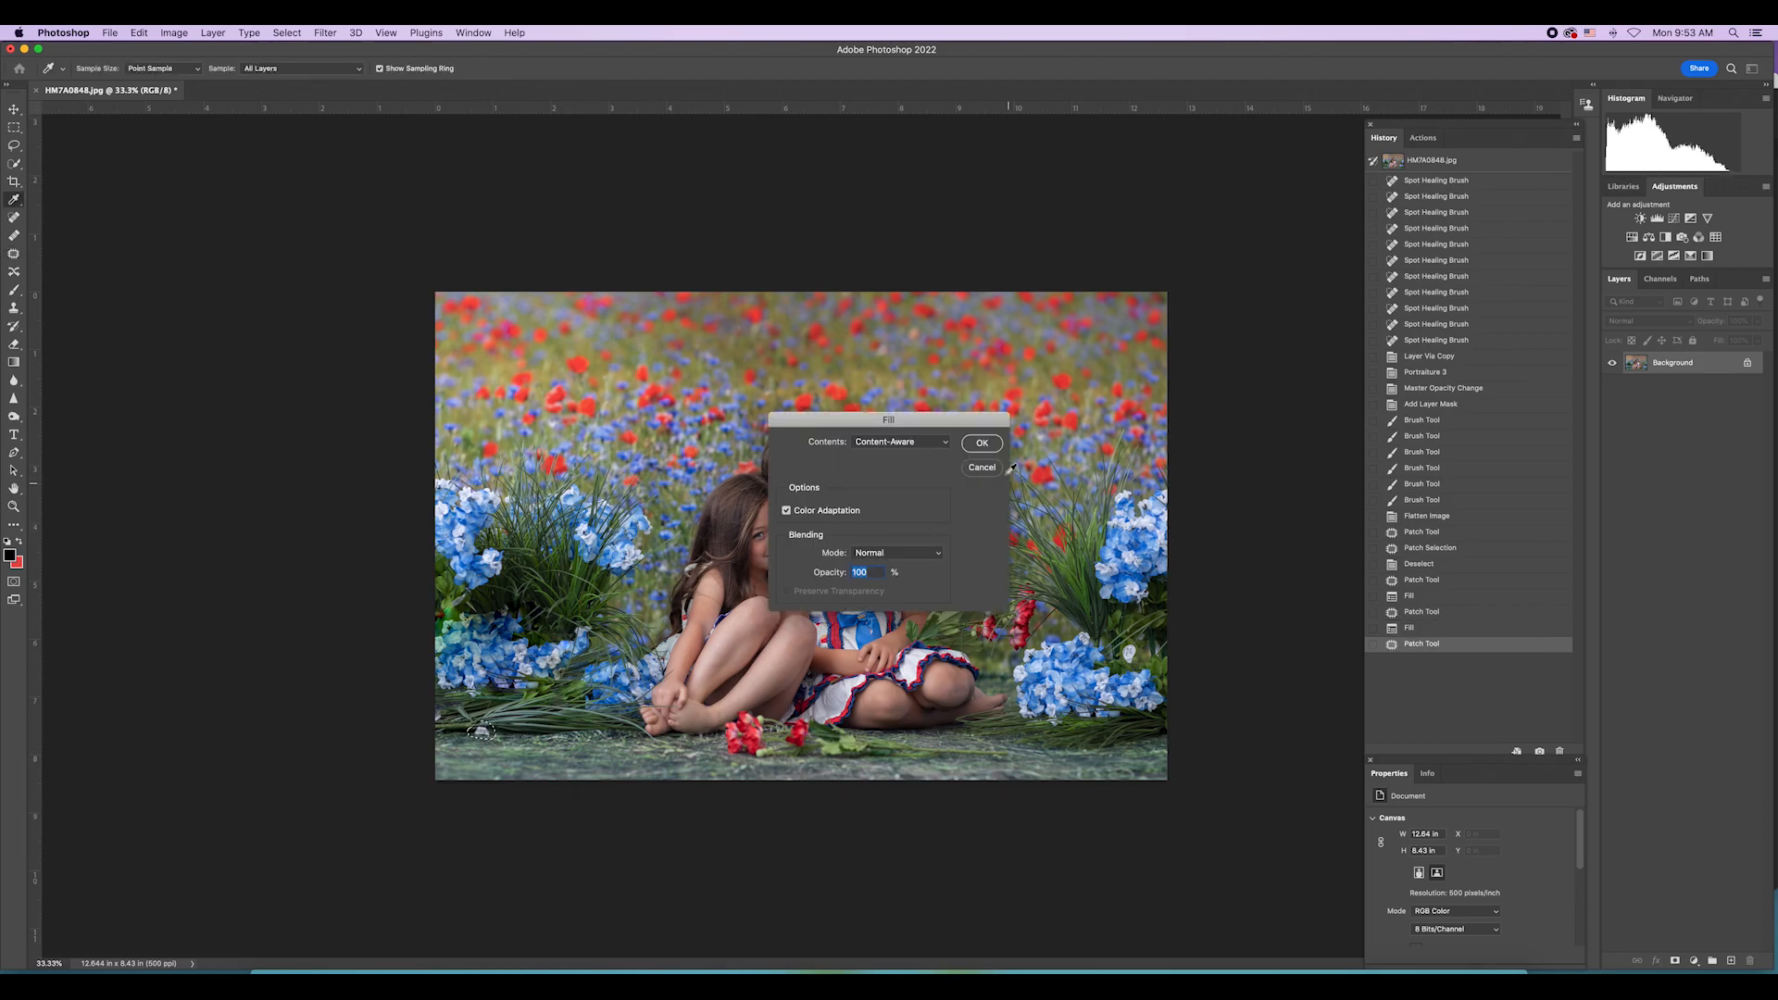
left_click(983, 446)
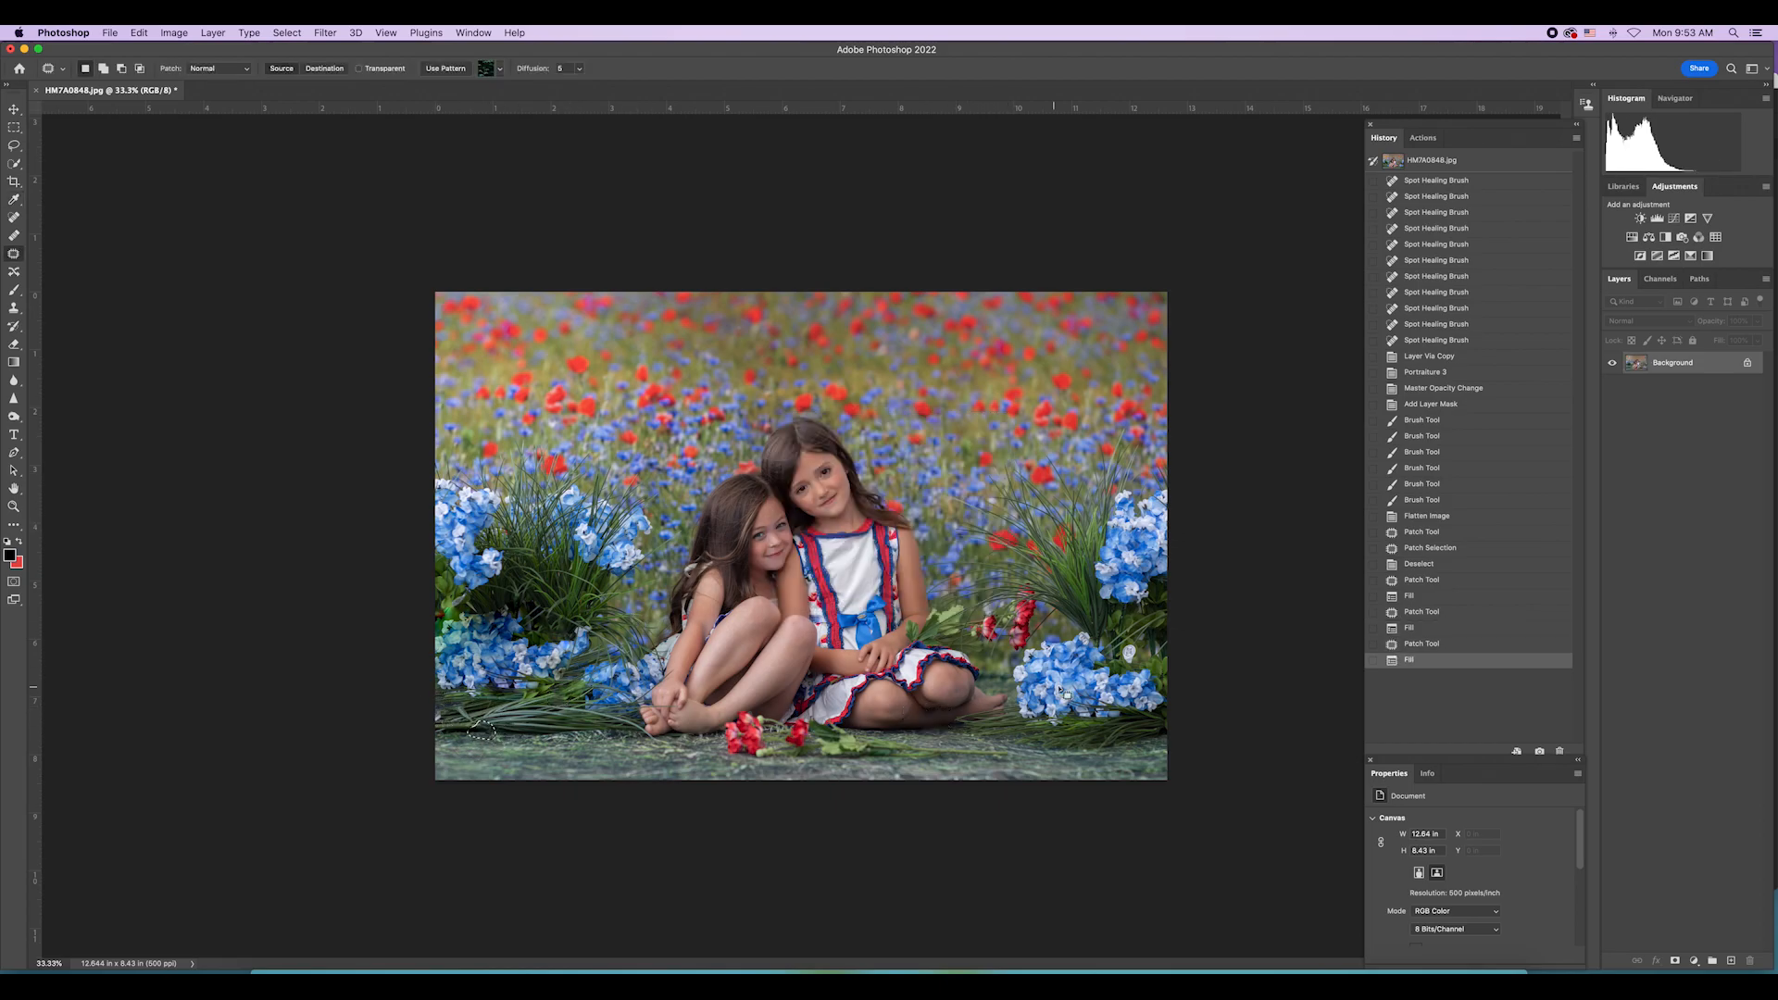
key("ctrl+d")
Step: Clean up the small area along the top of the lower-right blue flowers with a Content-Aware fill
left_click_drag(1074, 639, 1116, 653)
key("shift+BackSpace")
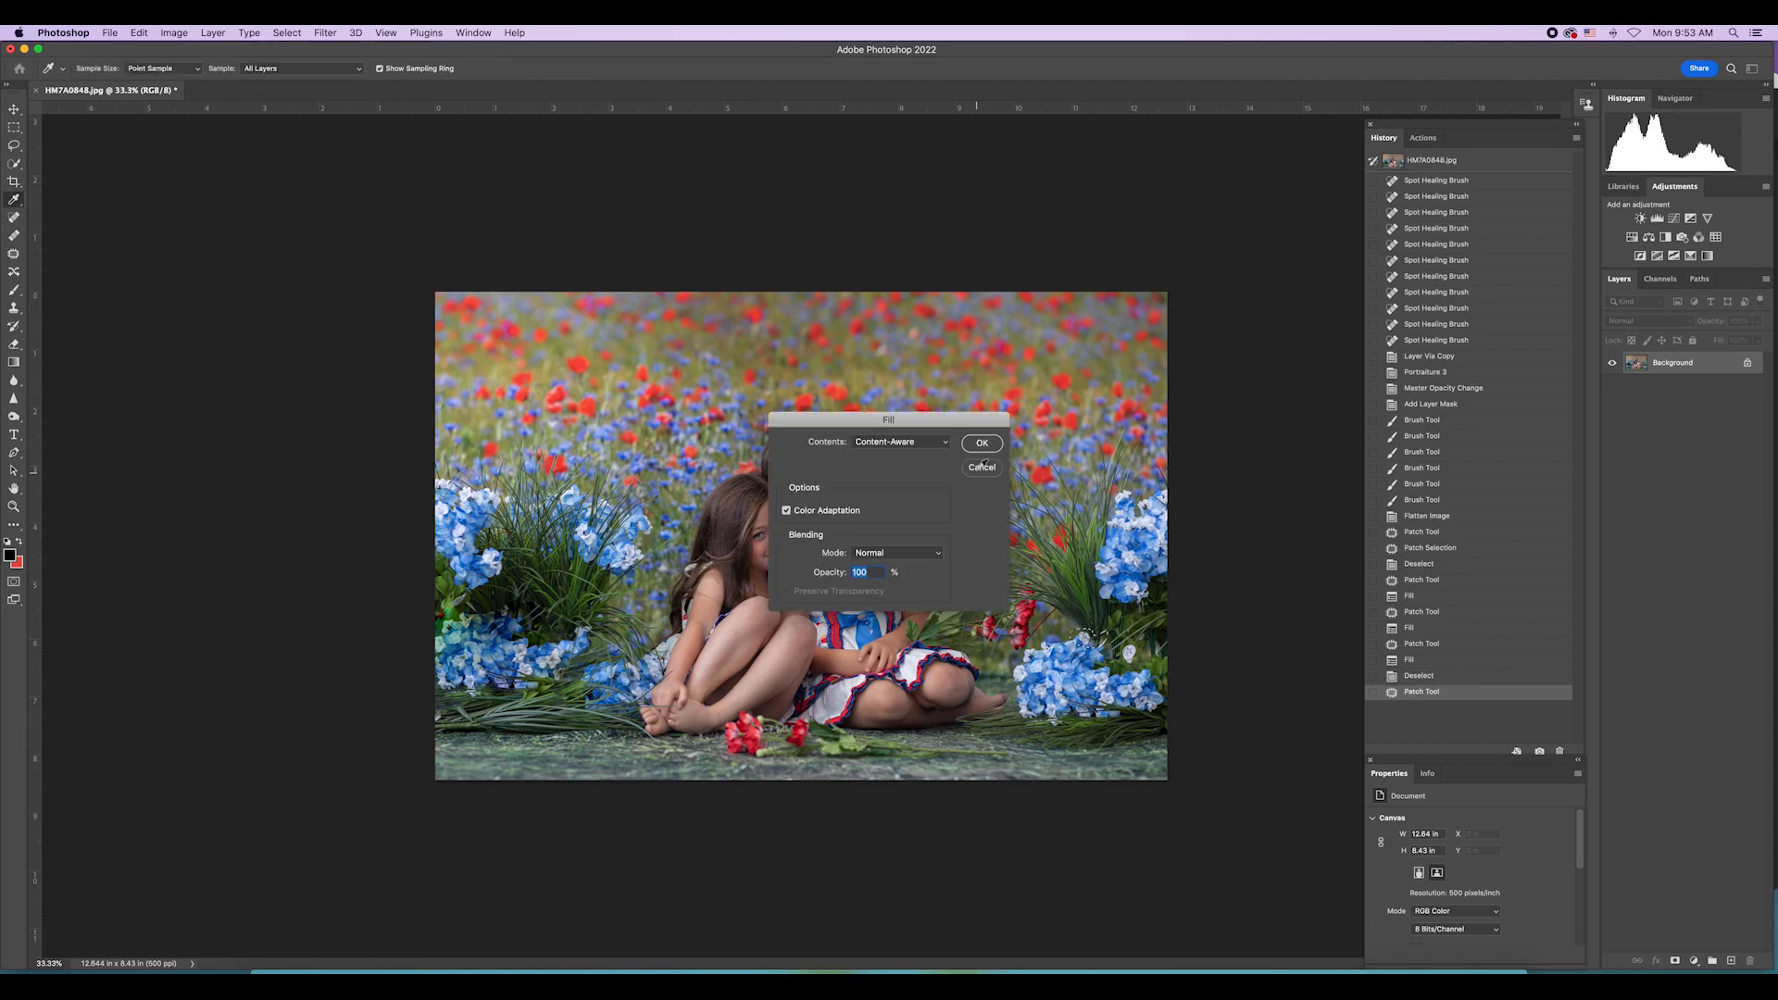
key("Return")
key("ctrl+d")
Step: Remove the white tag by the lower-right blue flowers with a Content-Aware fill, and patch the gap there with blue flowers
mouse_move(1129, 652)
left_mouse_down()
mouse_move(1111, 622)
mouse_move(1132, 653)
left_mouse_up()
key("shift+BackSpace")
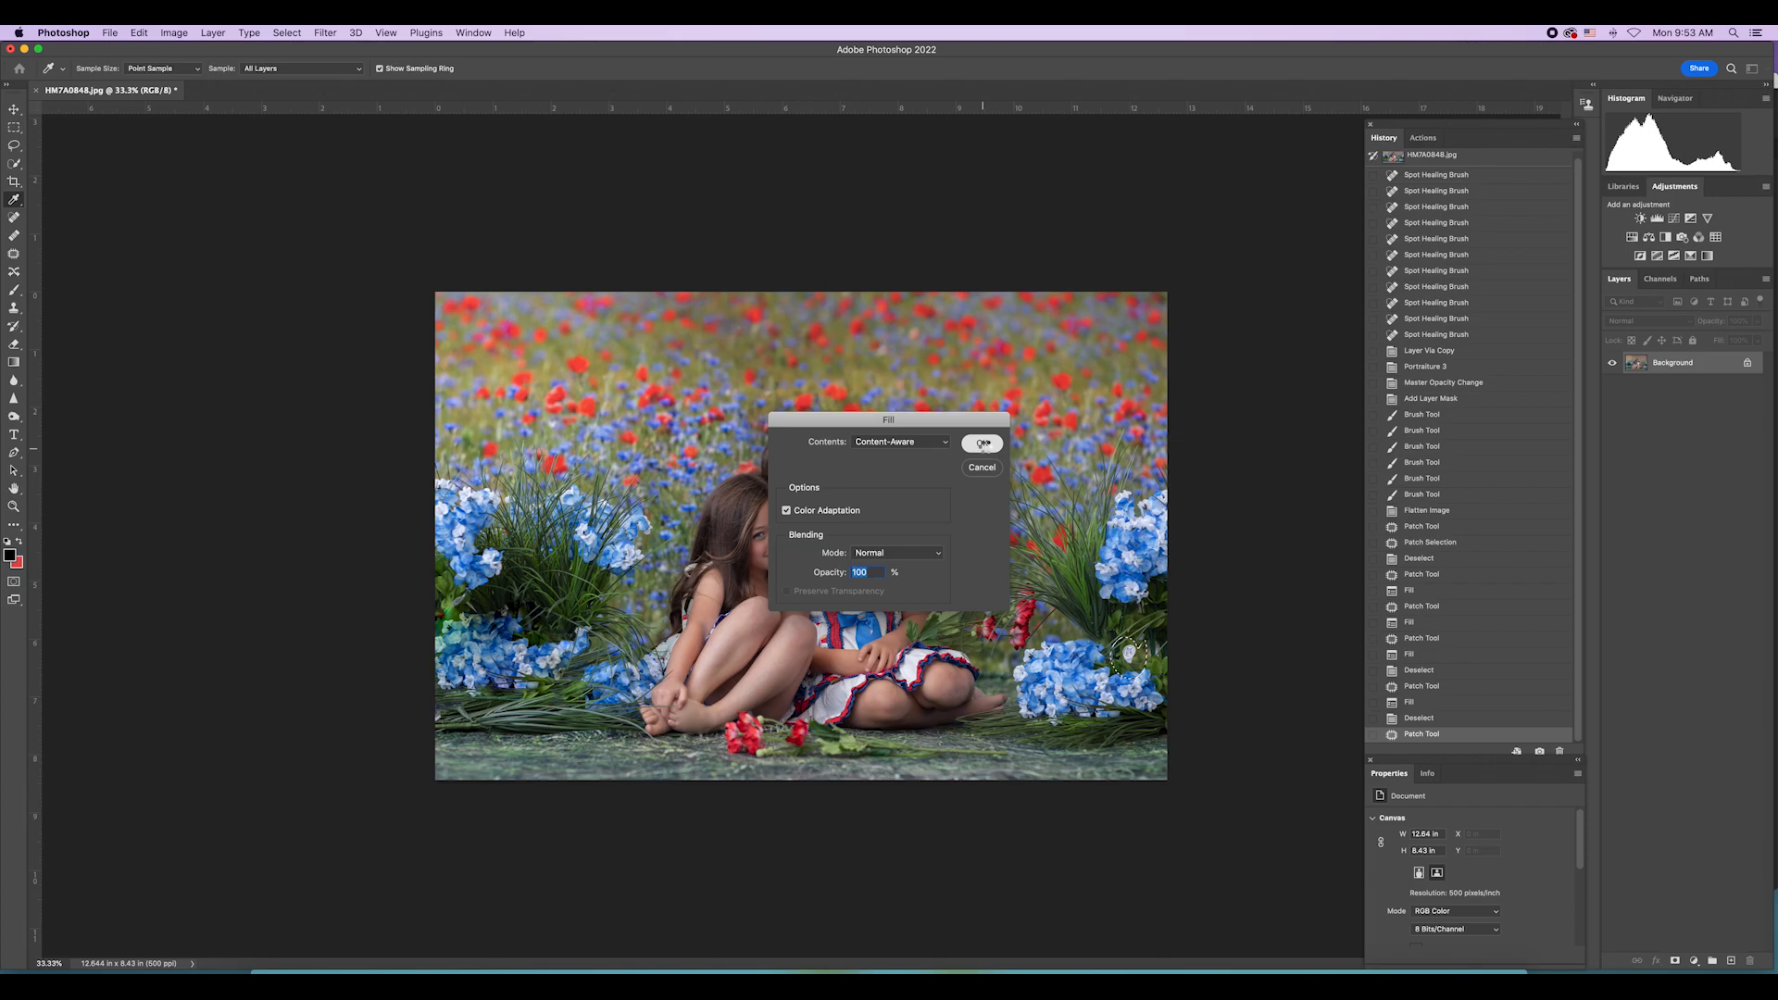
left_click(985, 443)
key("super+d")
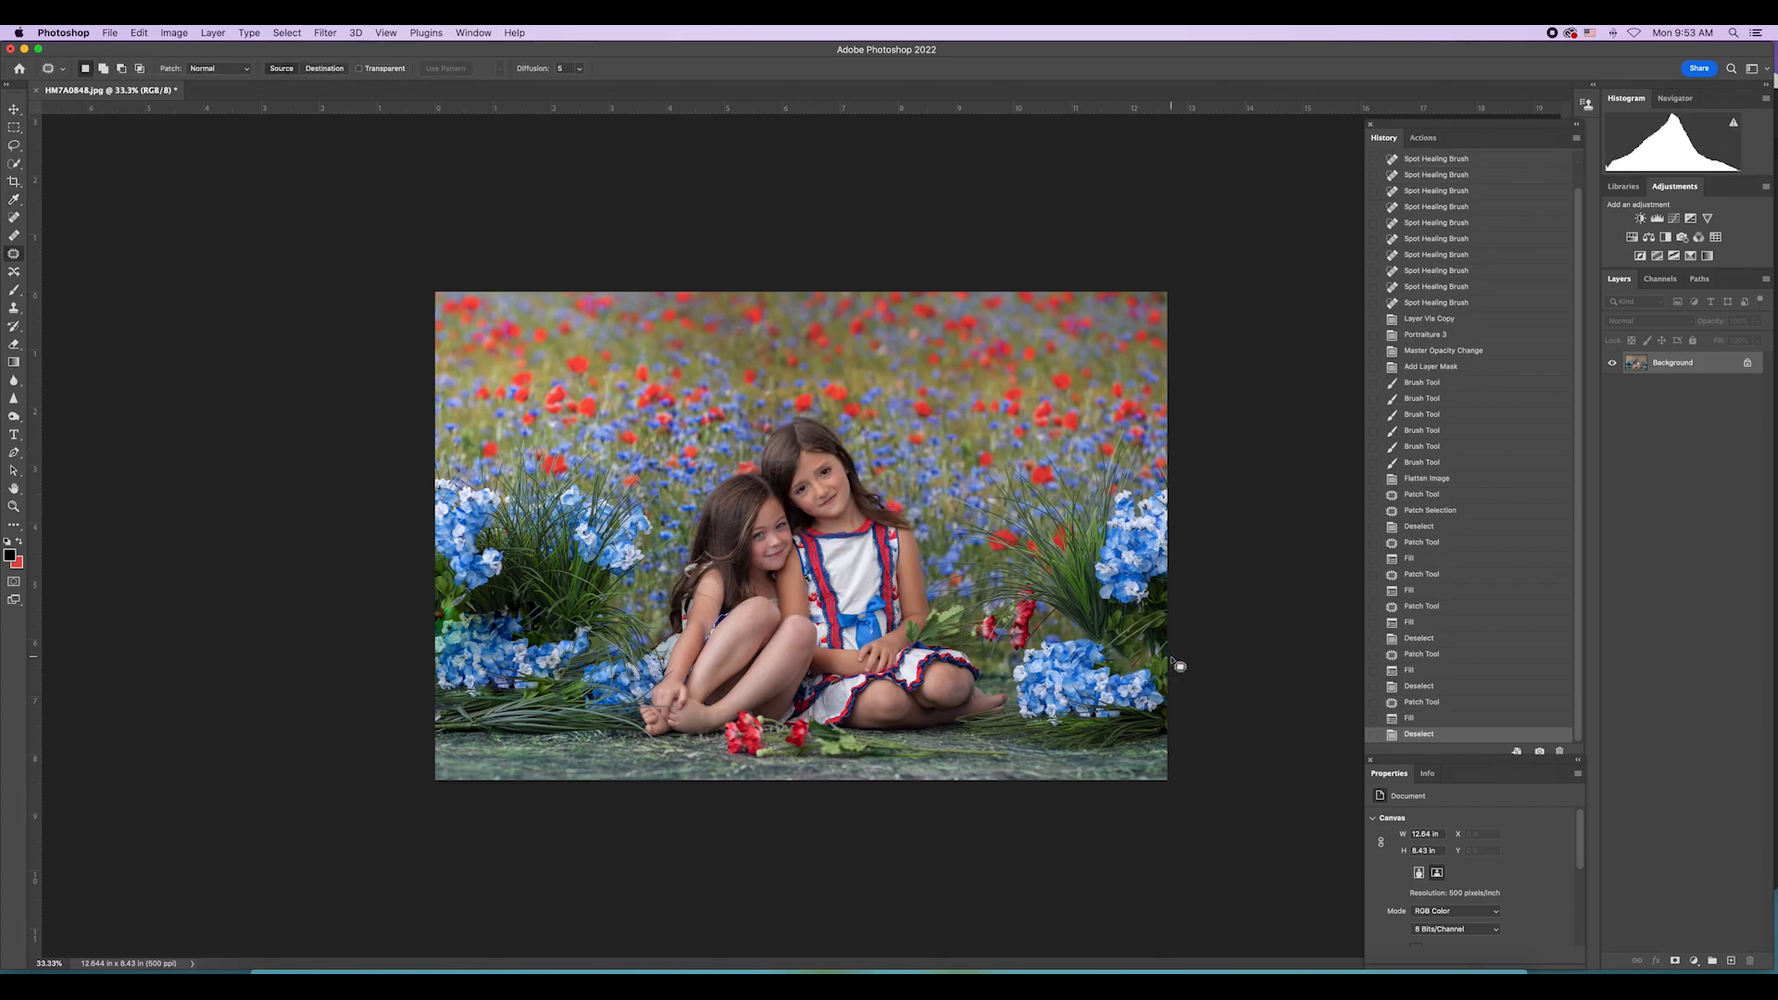
mouse_move(1139, 648)
left_mouse_down()
mouse_move(1093, 690)
mouse_move(1171, 647)
mouse_move(1125, 663)
mouse_move(1148, 631)
left_mouse_up()
key("super+d")
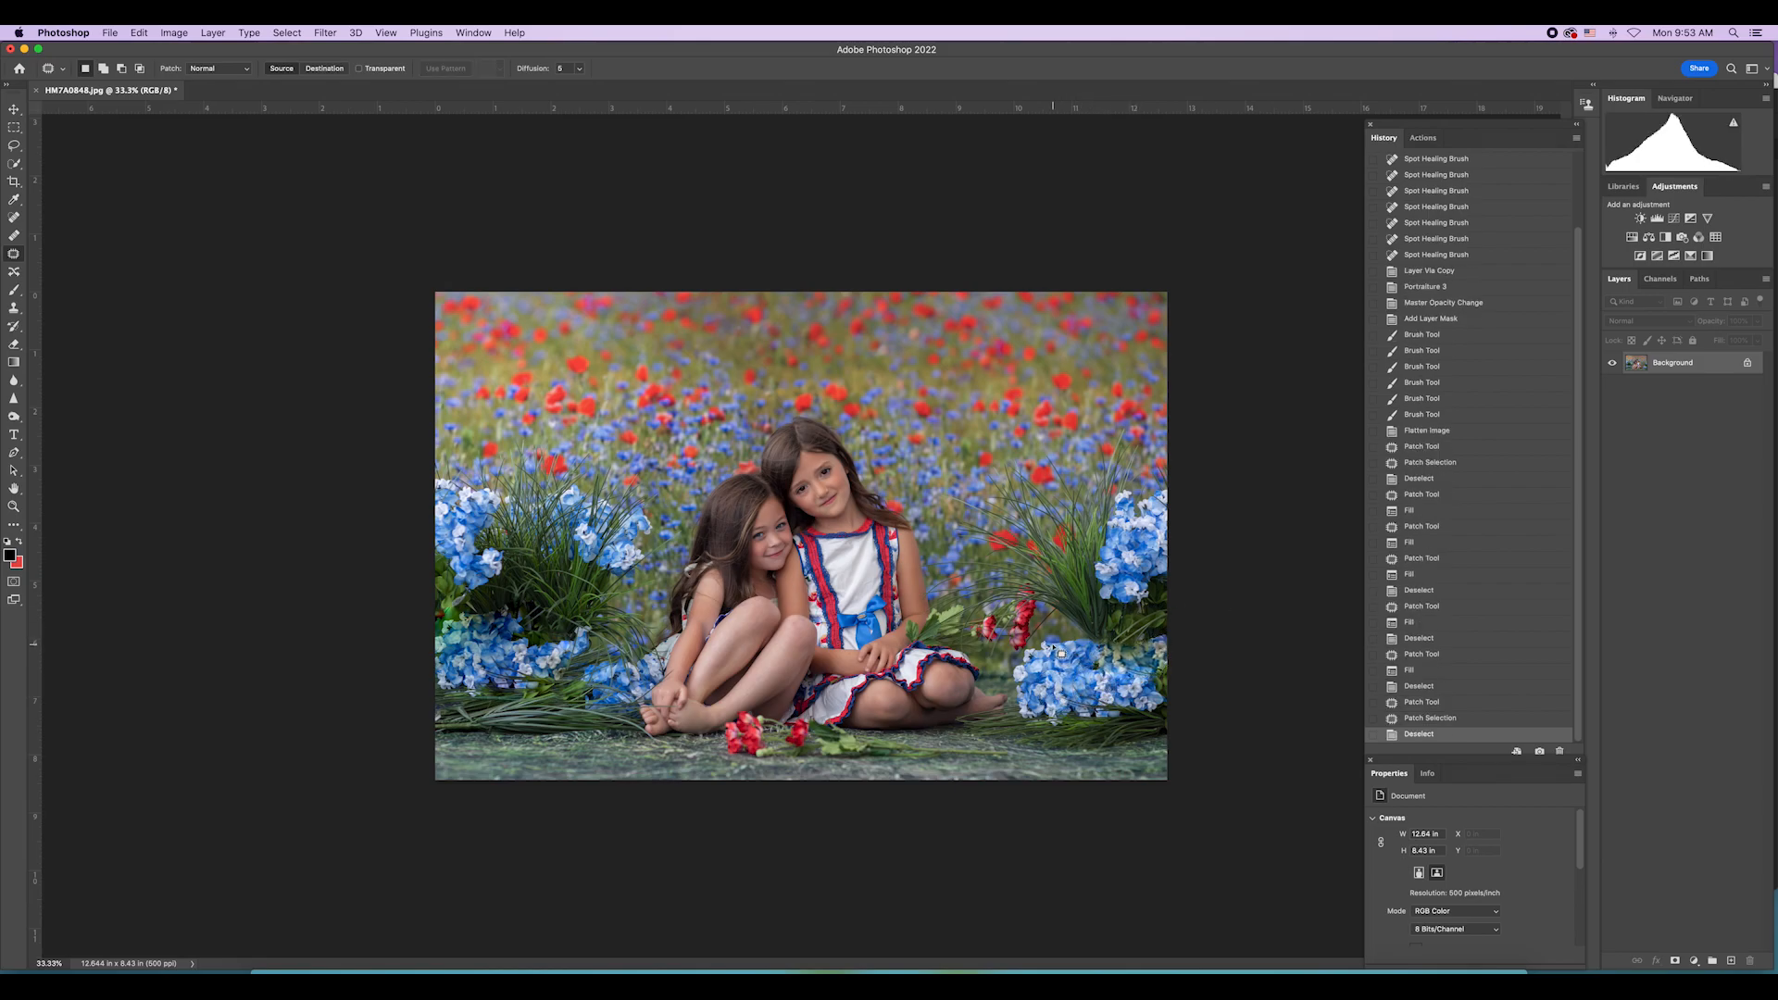
Step: Content-Aware fill the small spot between the upper and lower blue flower clusters on the photo's left side
mouse_move(458, 603)
left_mouse_down()
mouse_move(482, 566)
mouse_move(458, 603)
left_mouse_up()
key("shift+BackSpace")
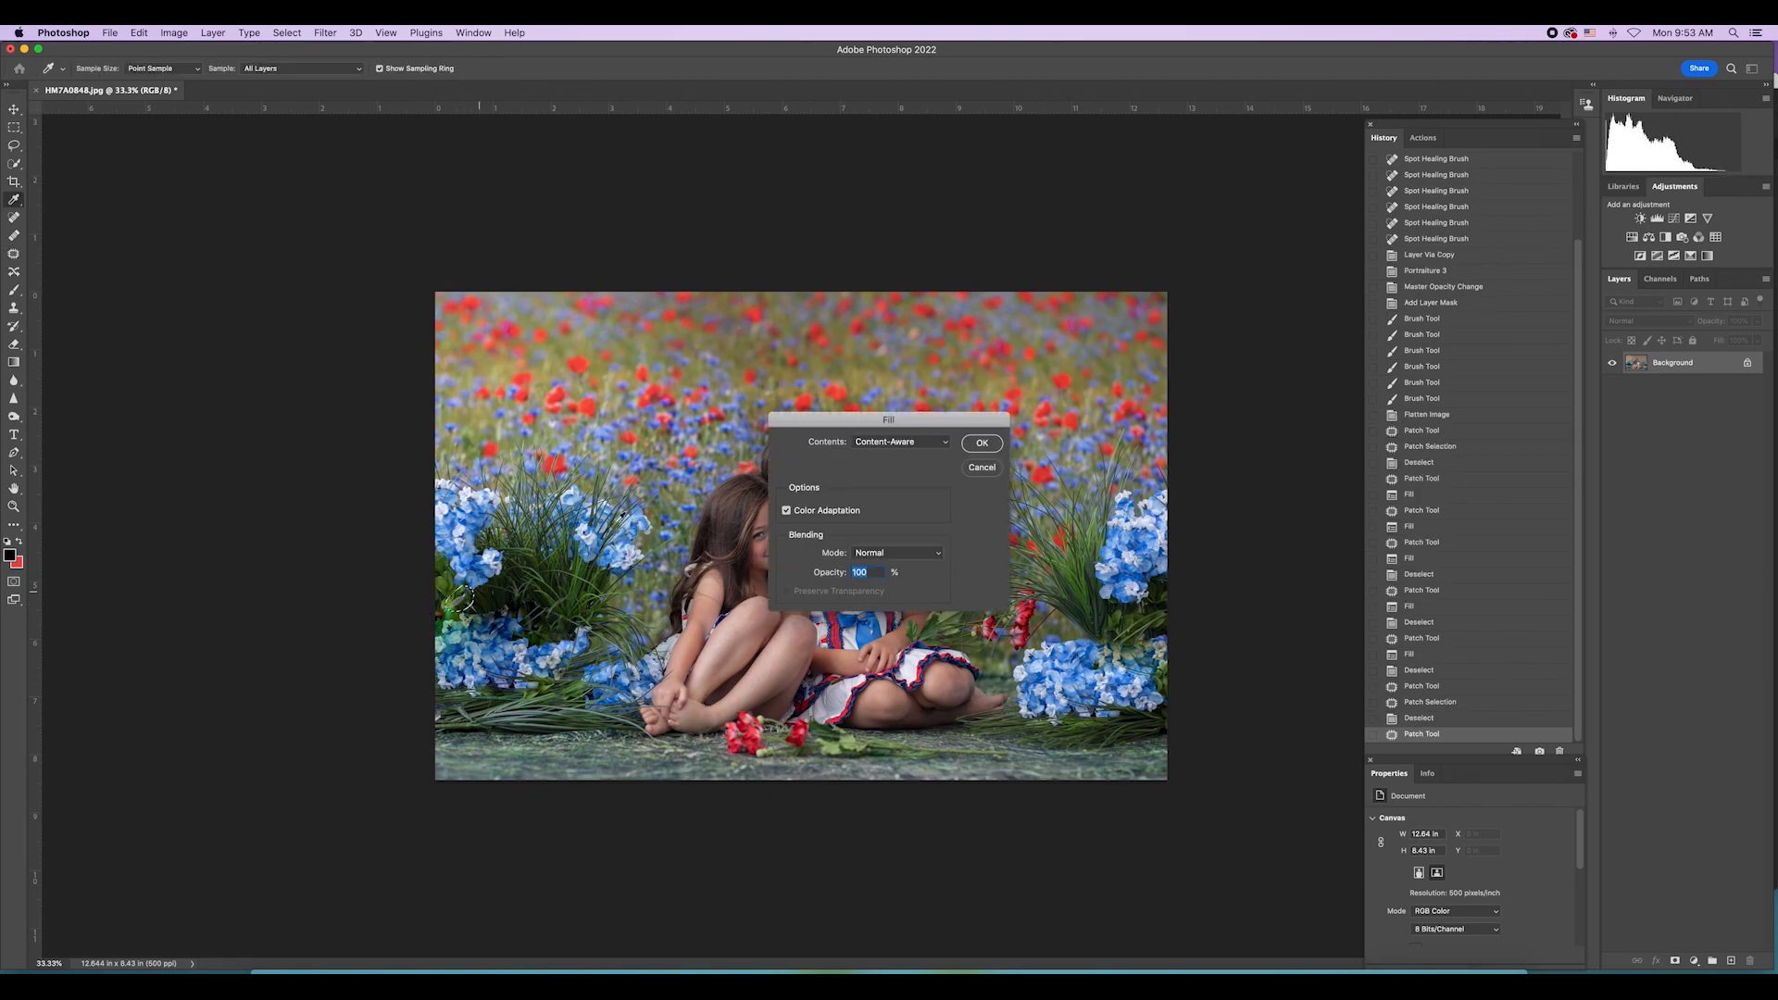
left_click(982, 443)
key("super+d")
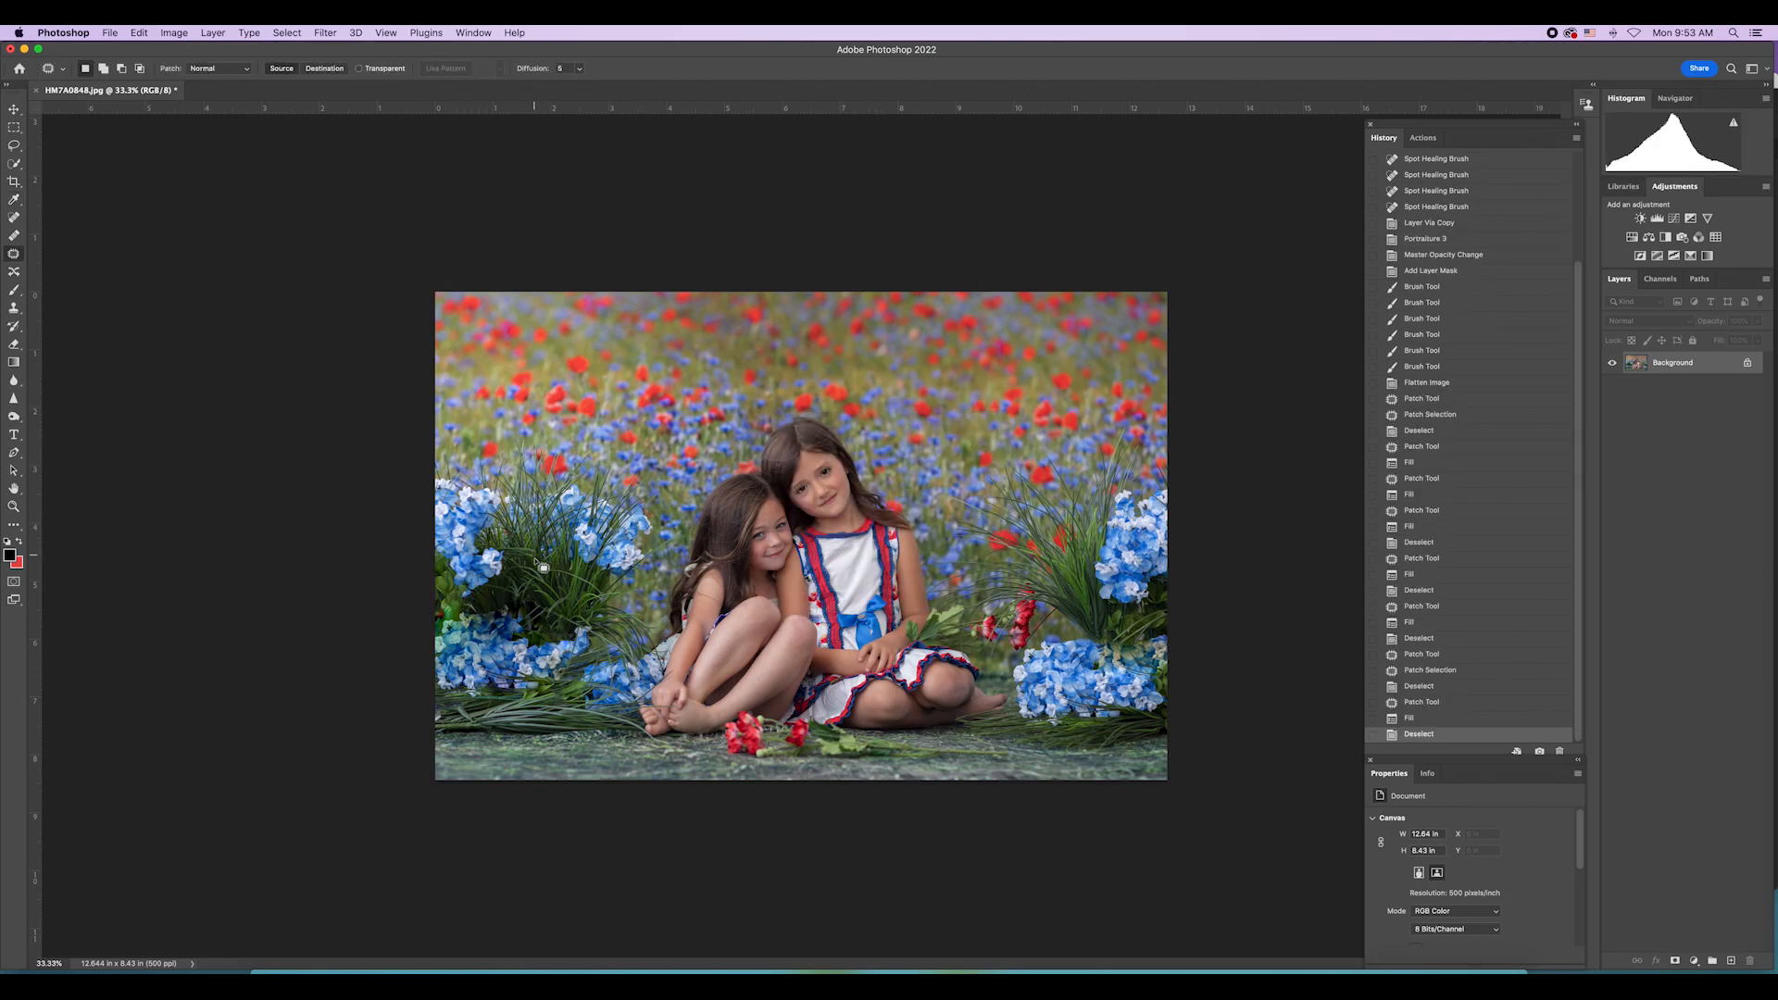
Step: Content-Aware fill the spot in the grass at the photo's left edge, and deselect
left_click_drag(445, 723, 438, 707)
key("shift+BackSpace")
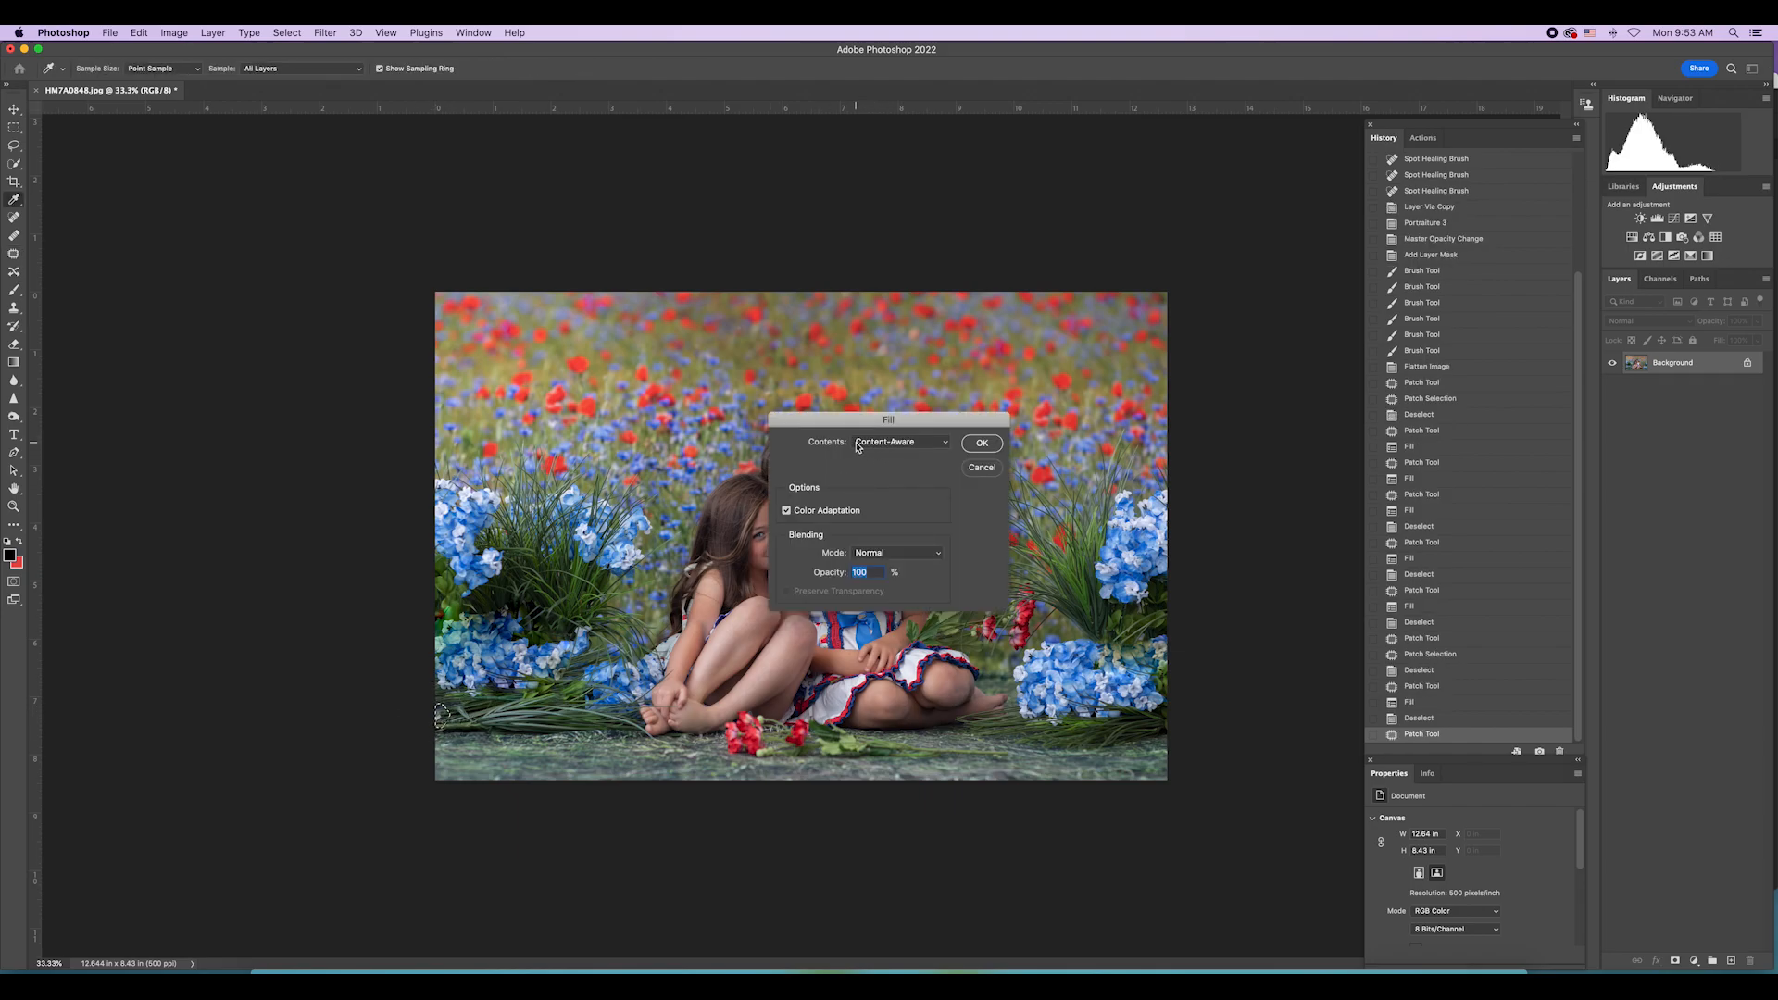
left_click(983, 442)
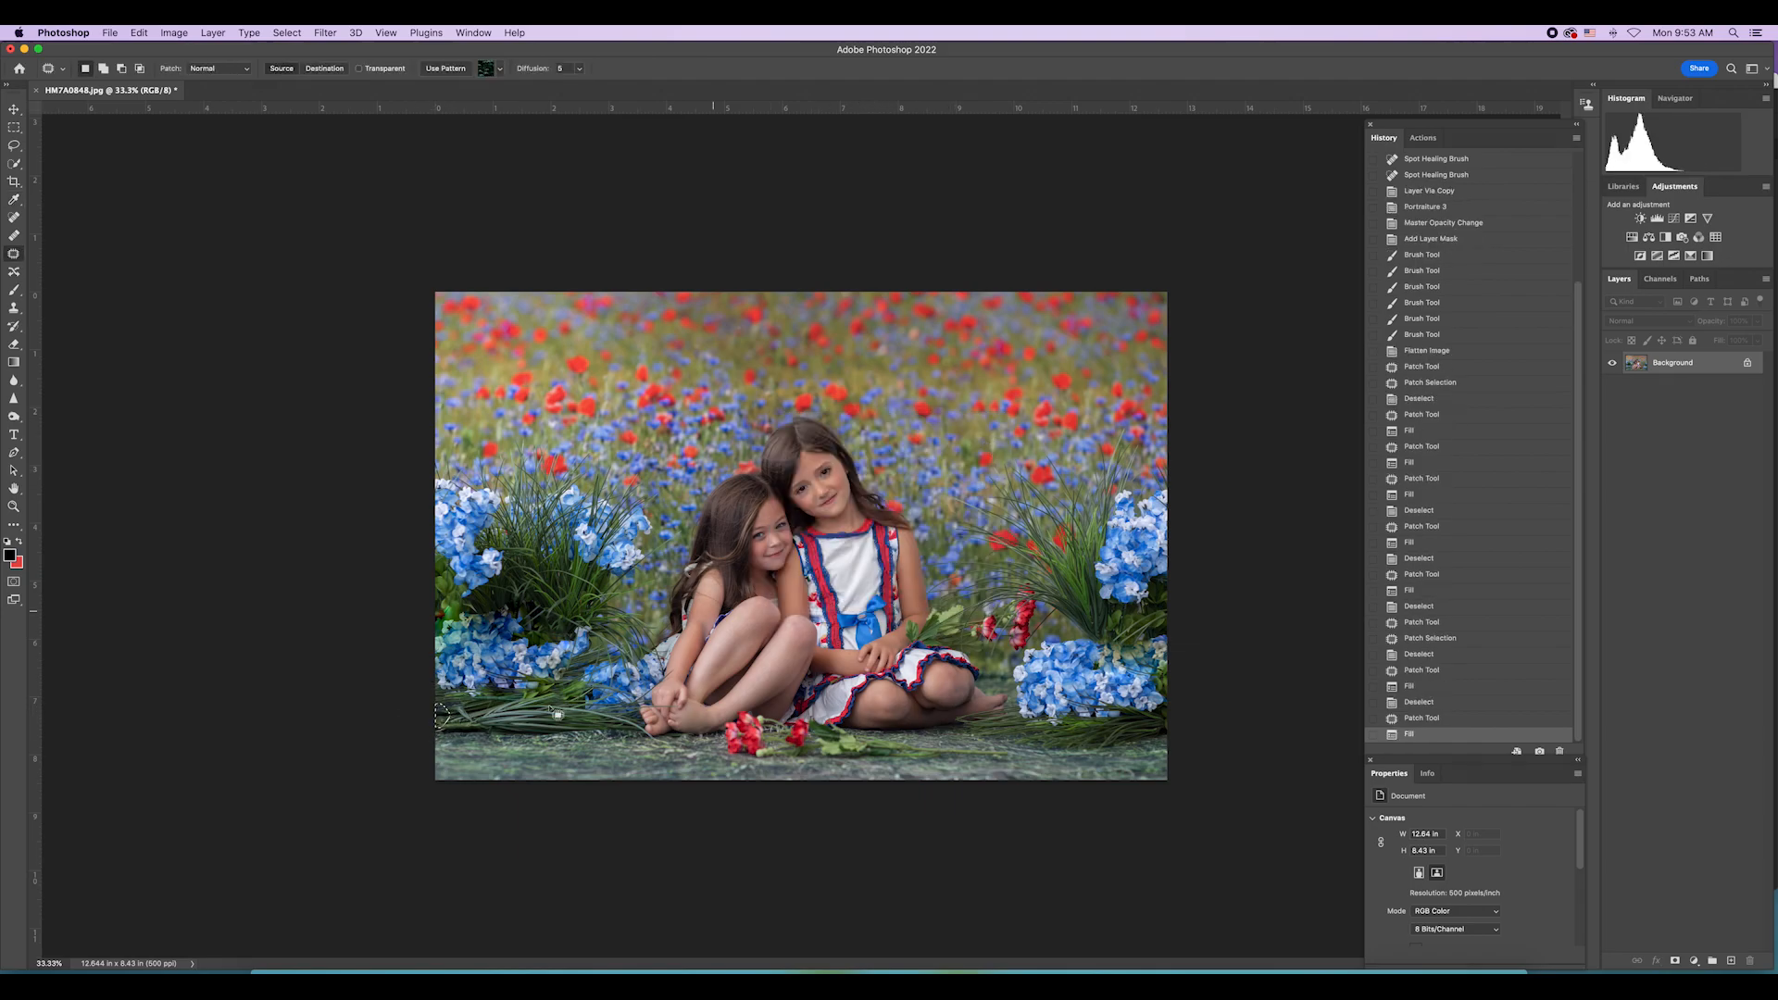
key("ctrl+d")
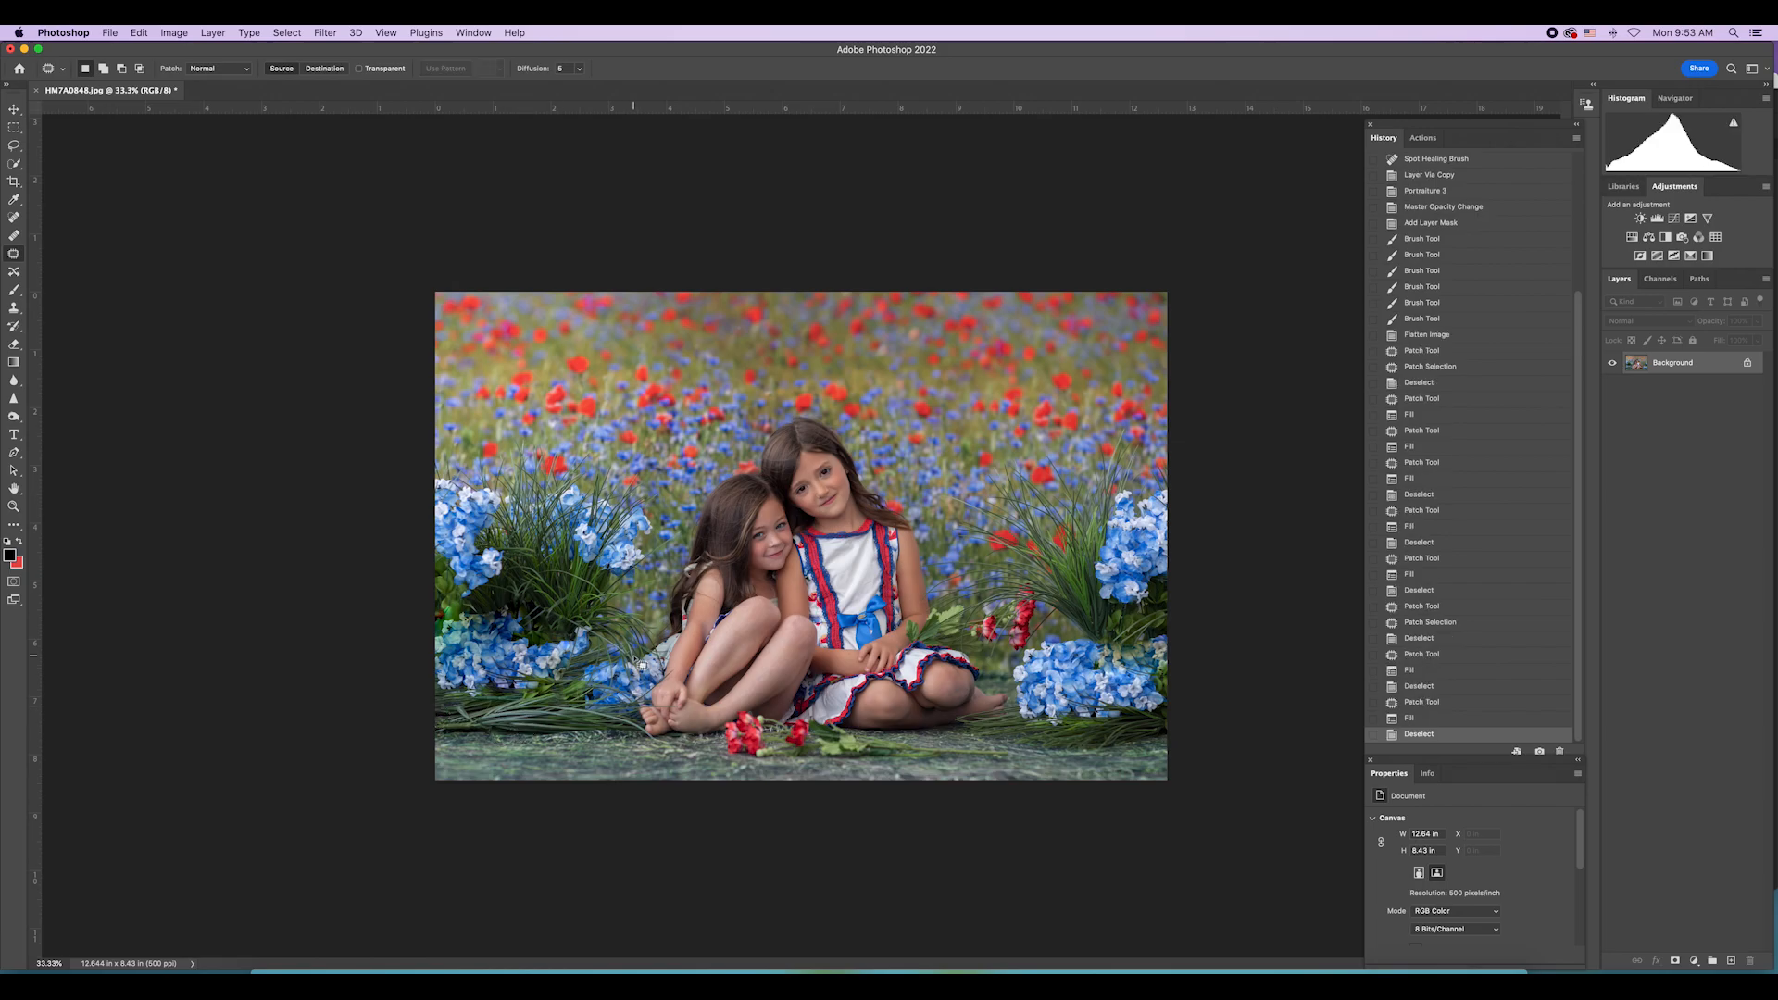
Step: Content-Aware fill the small spot just above the lower-left blue flower cluster, and deselect
left_click_drag(517, 607, 516, 609)
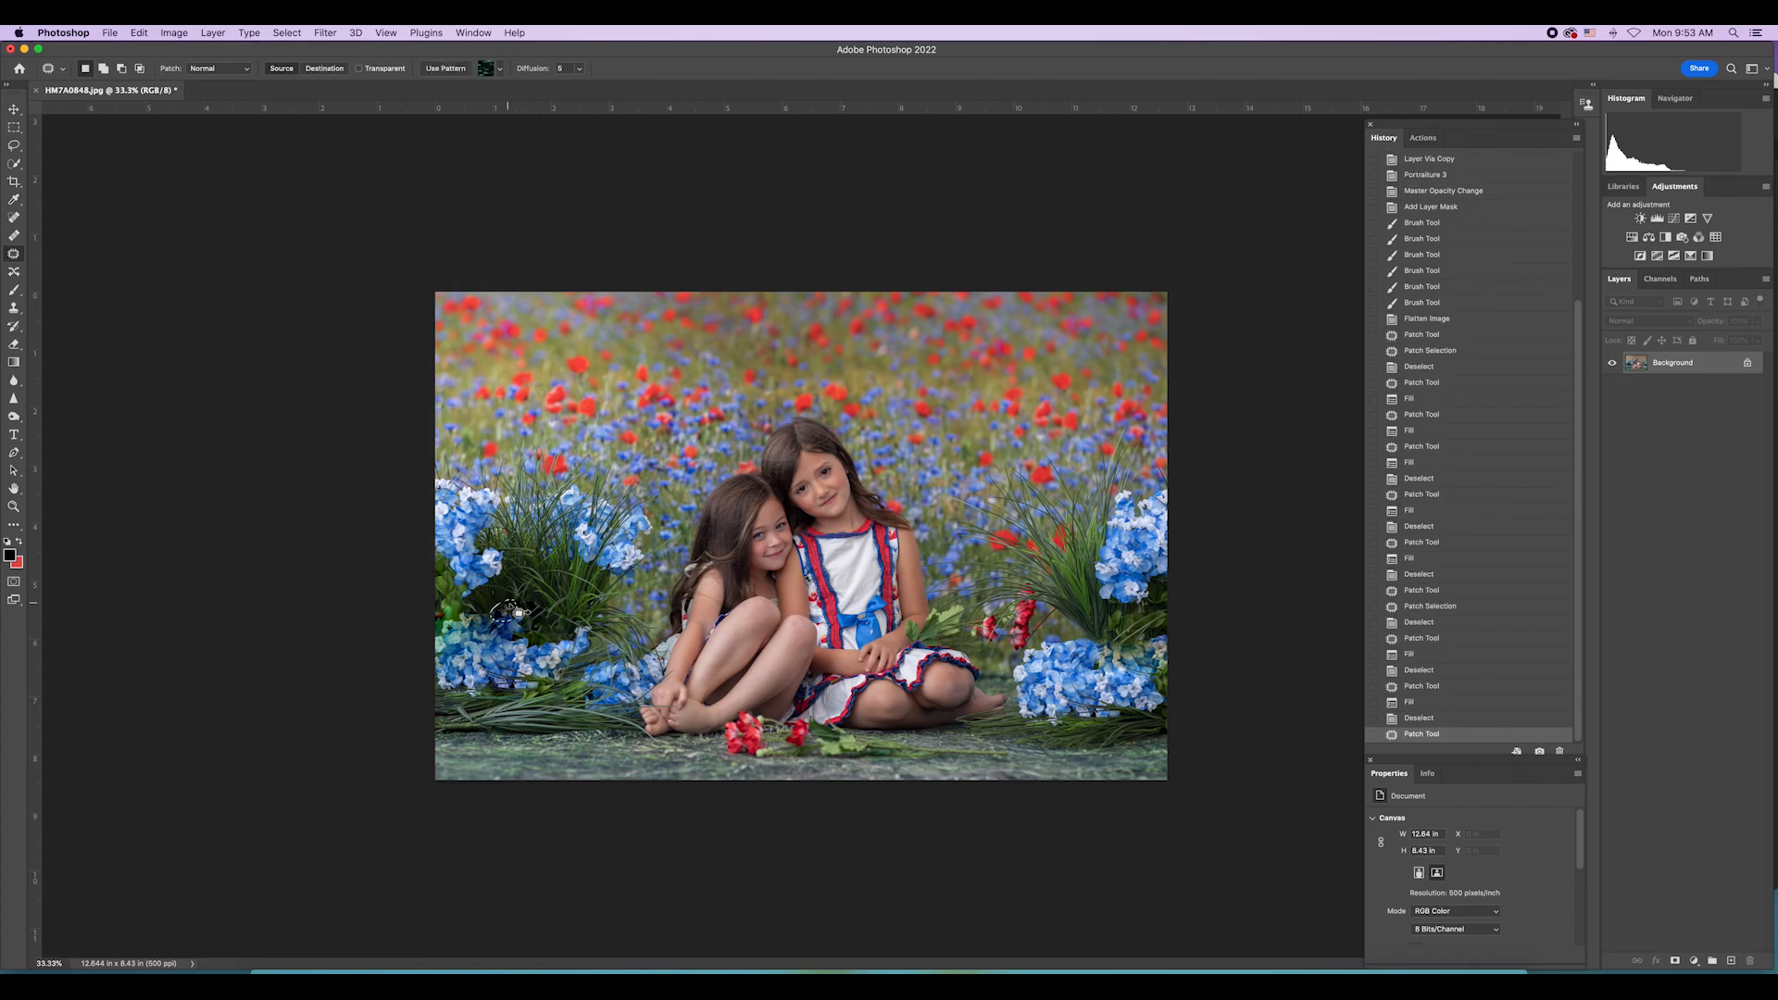
key("shift+BackSpace")
left_click(982, 444)
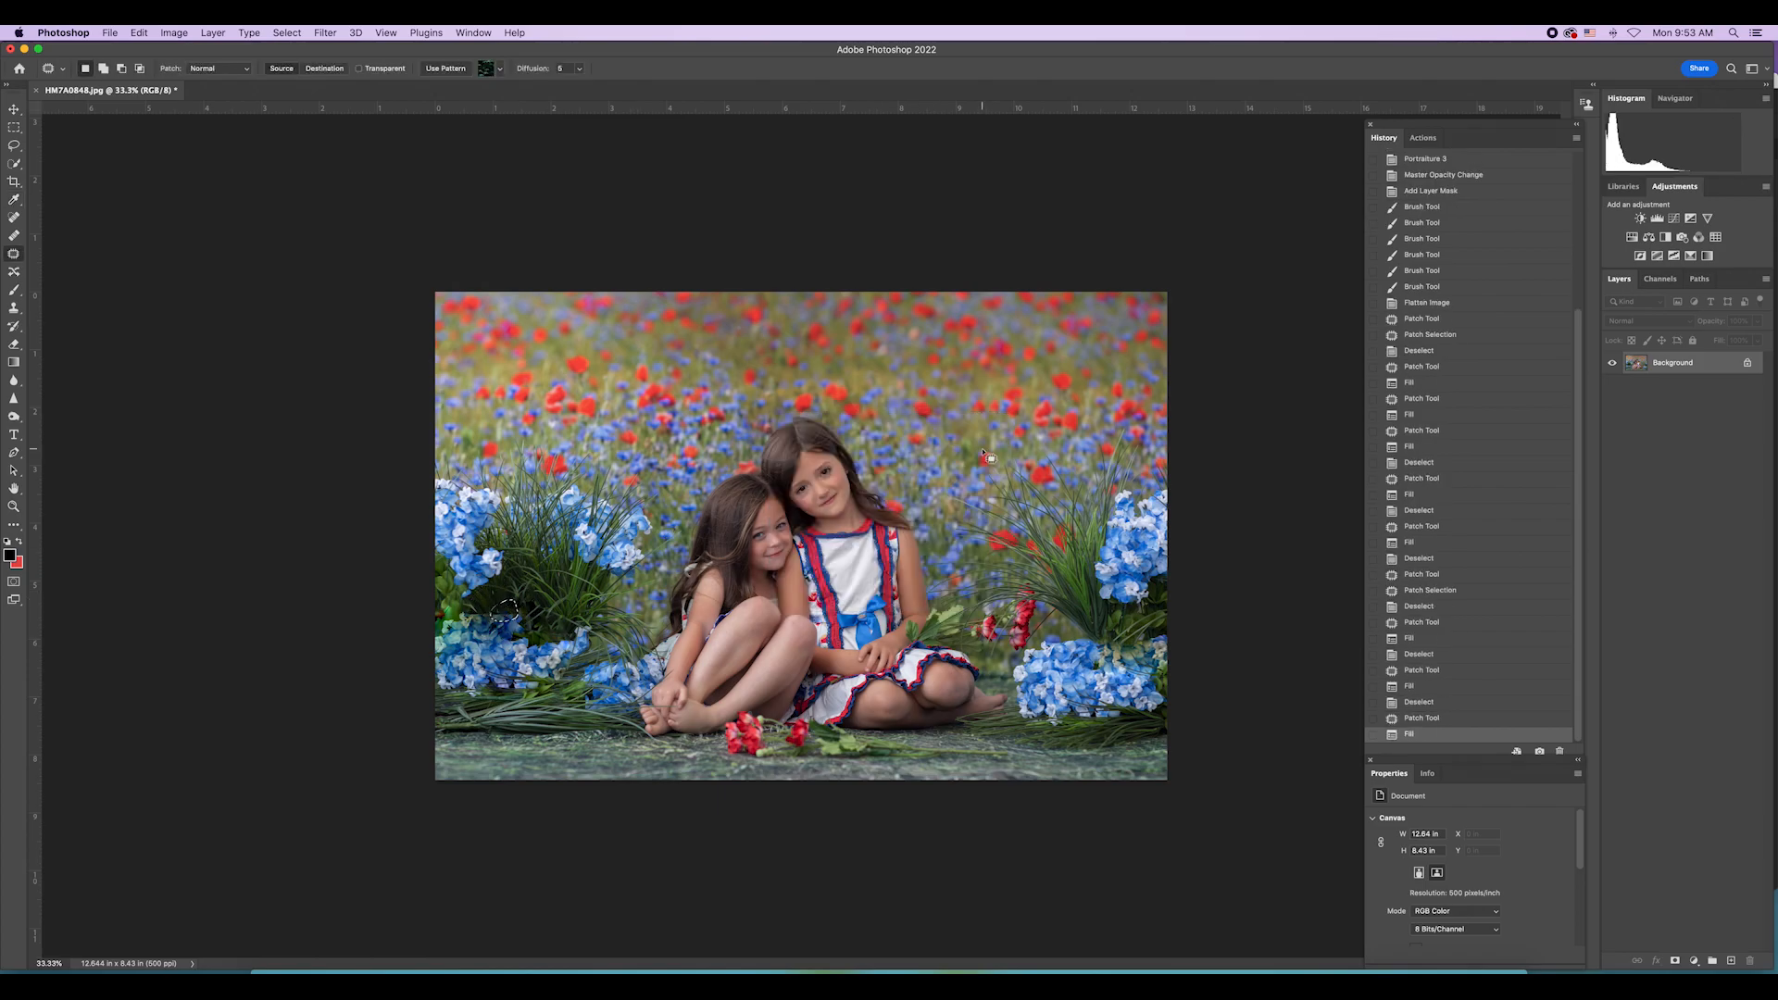
key("ctrl+d")
Step: Content-Aware fill the strip of grass at the photo's left edge beneath the lower-left blue flowers, and deselect
mouse_move(435, 722)
left_mouse_down()
mouse_move(498, 724)
mouse_move(434, 725)
left_mouse_up()
key("shift+BackSpace")
left_click(982, 443)
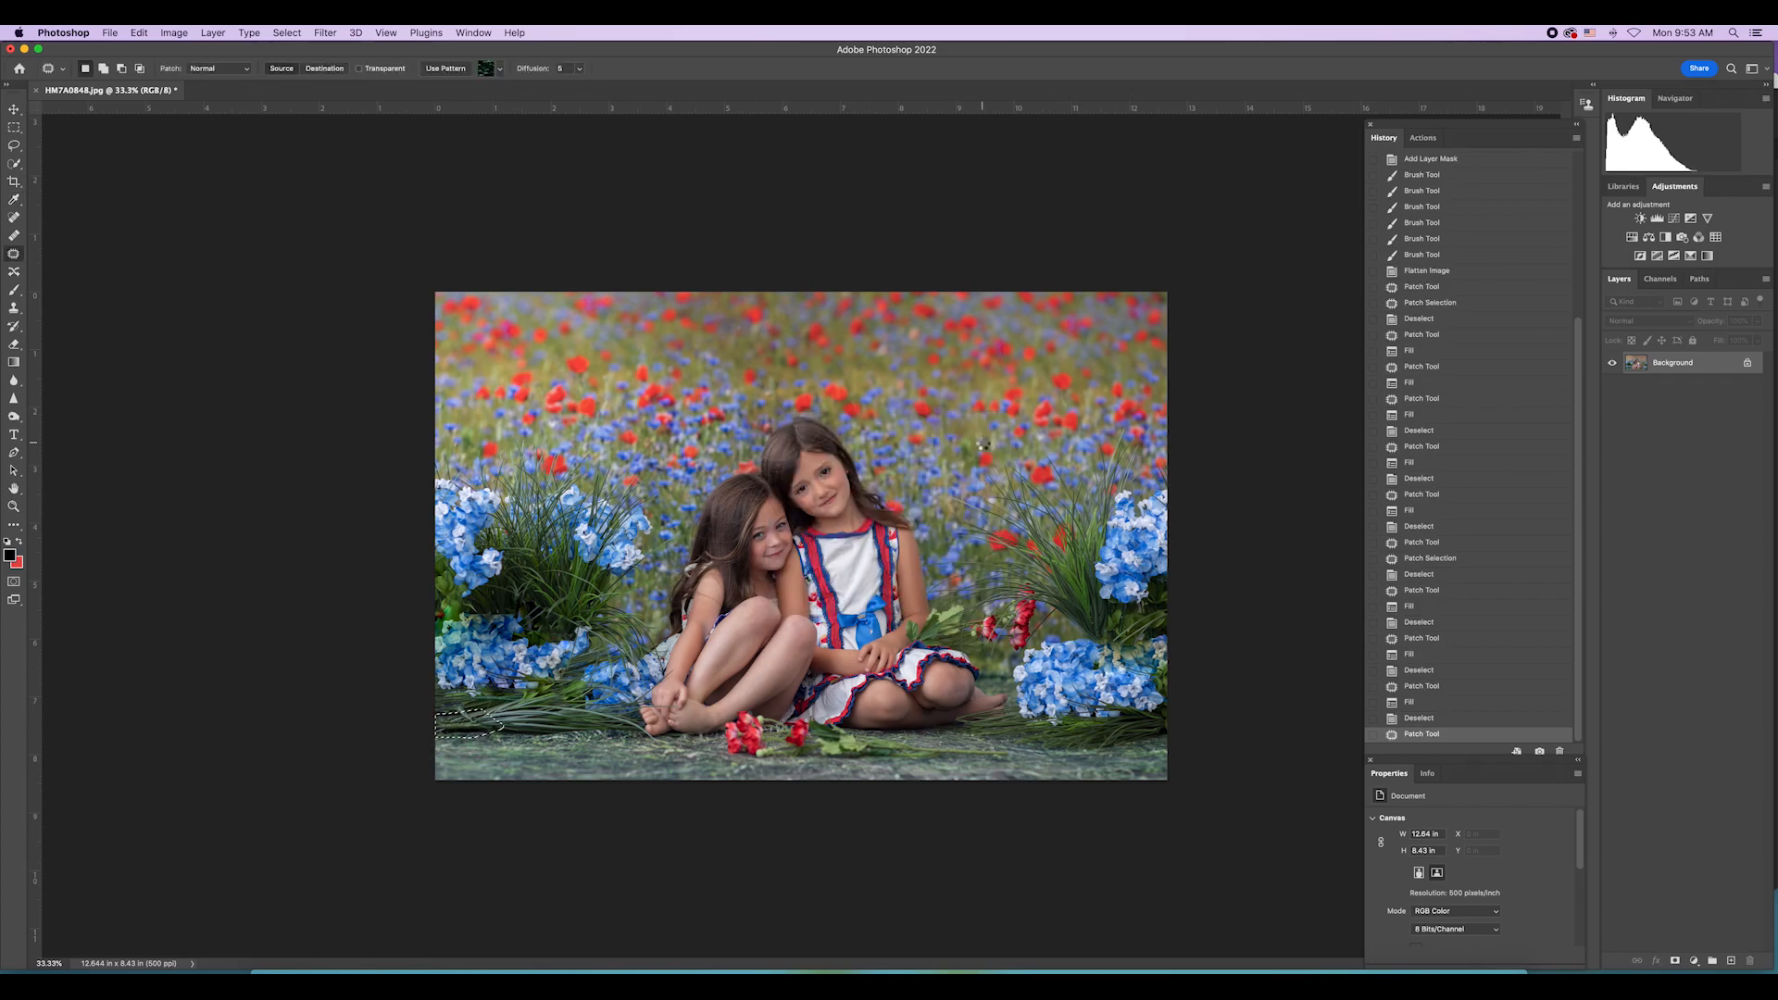
key("ctrl+d")
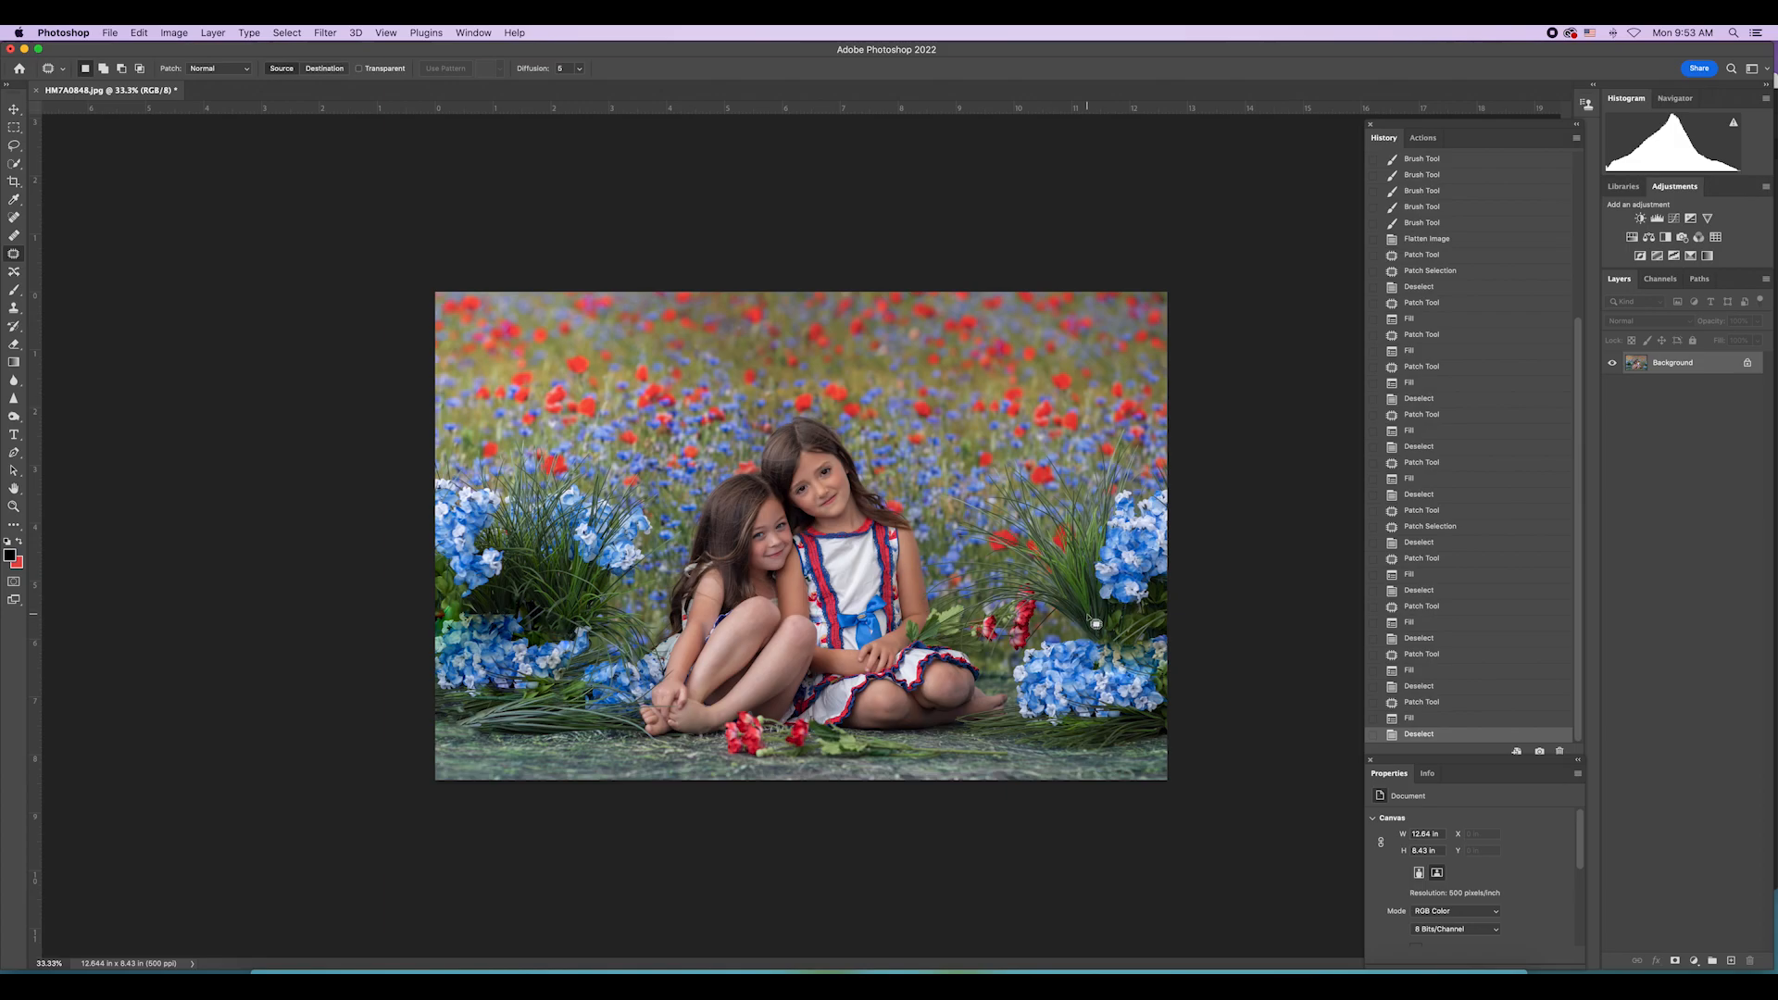
Step: Place the blue-flower overlay BellevueAvenue_FLOWER_Peek-Through-Scene-7.png from Finder into the portrait
left_click(276, 968)
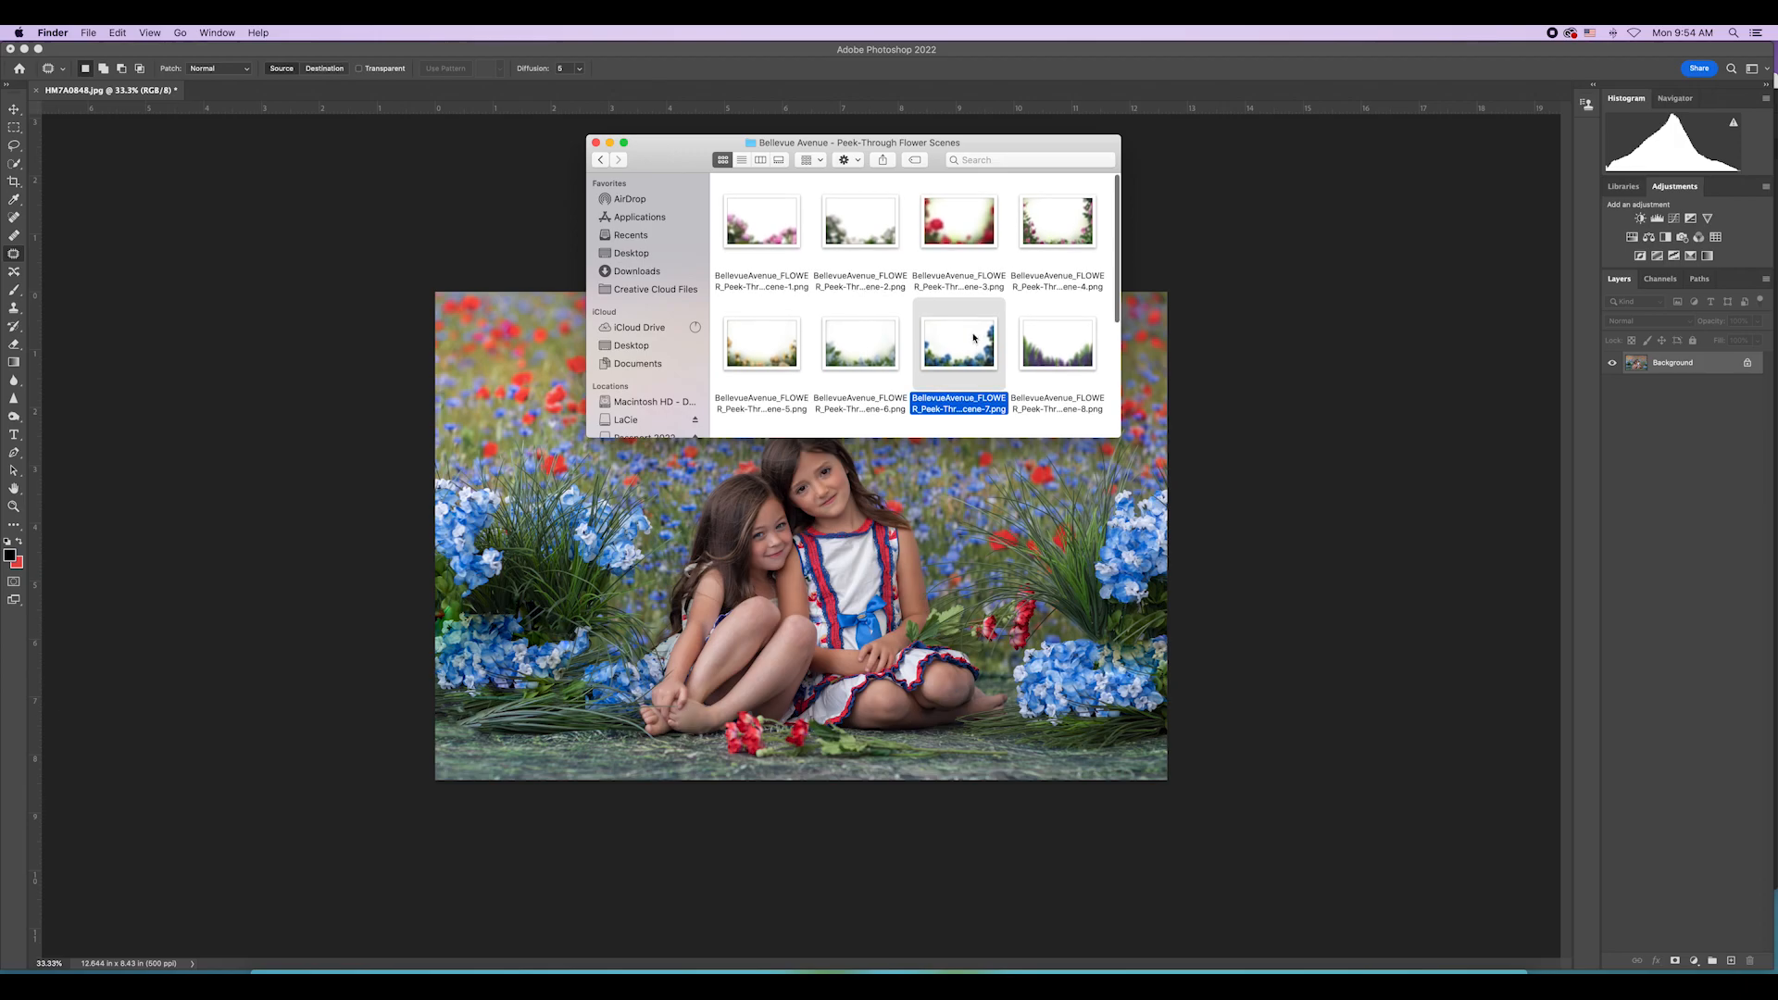
scroll(975, 338, "down", 5)
scroll(973, 339, "down", 1)
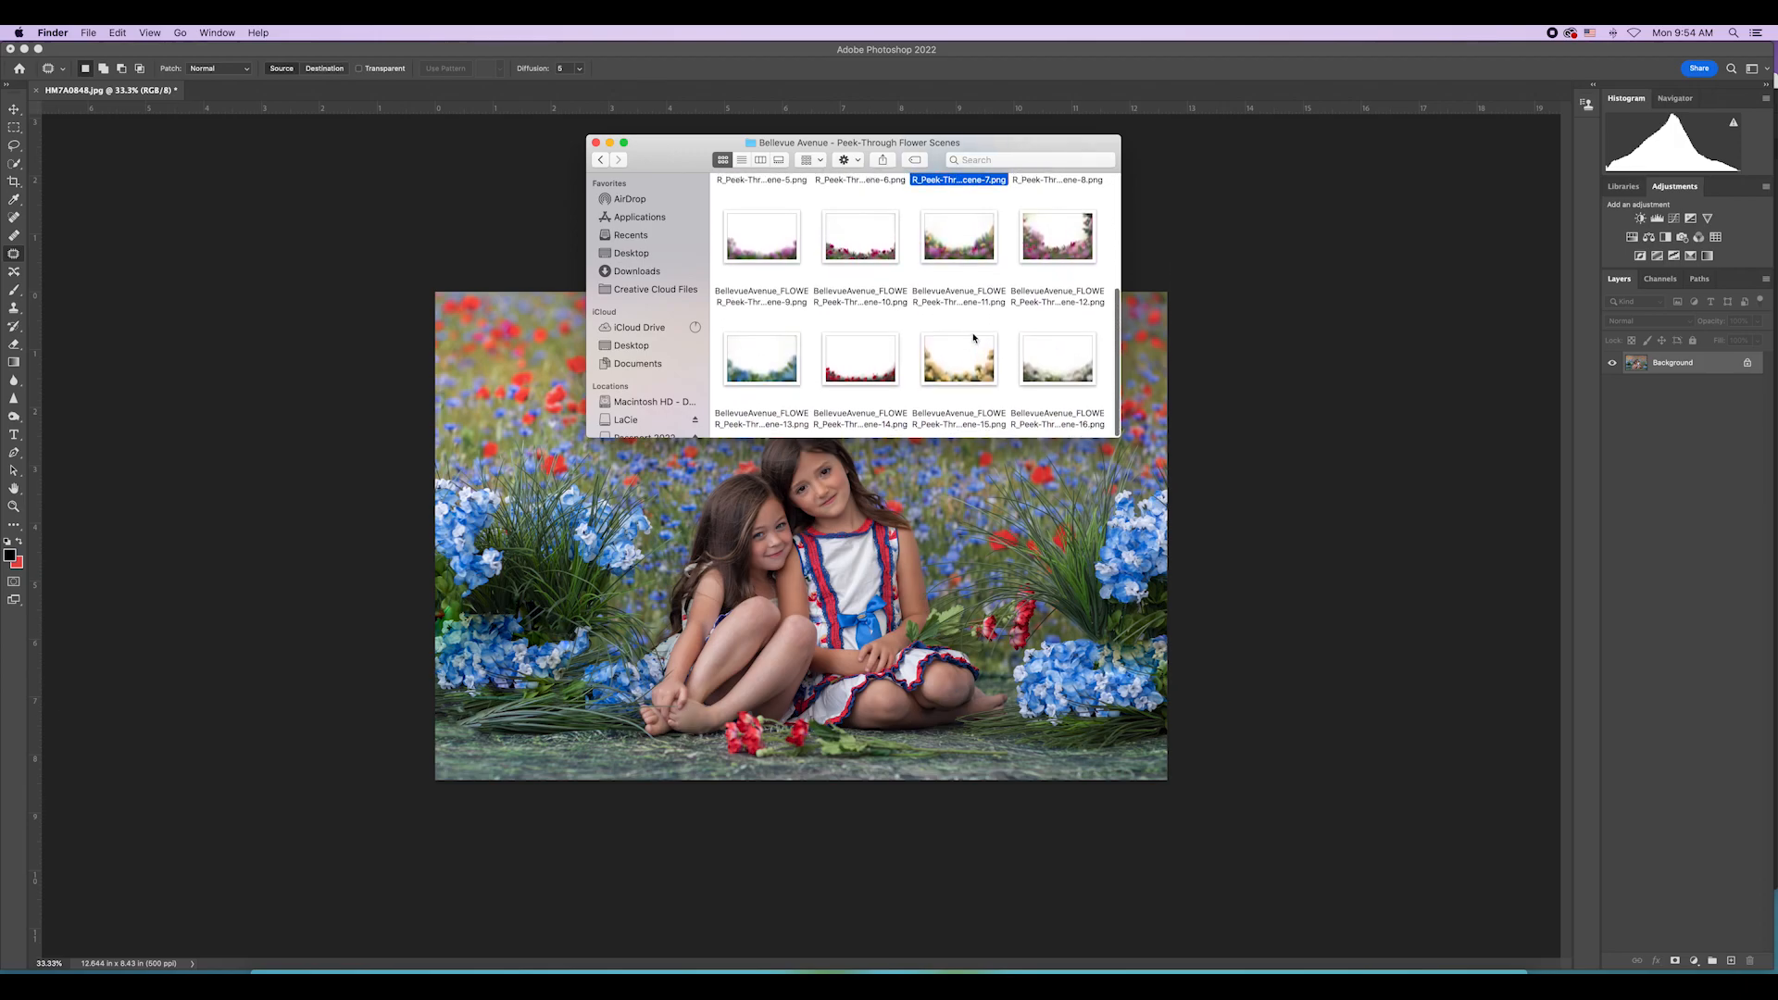
scroll(931, 353, "up", 3)
left_click_drag(964, 228, 946, 644)
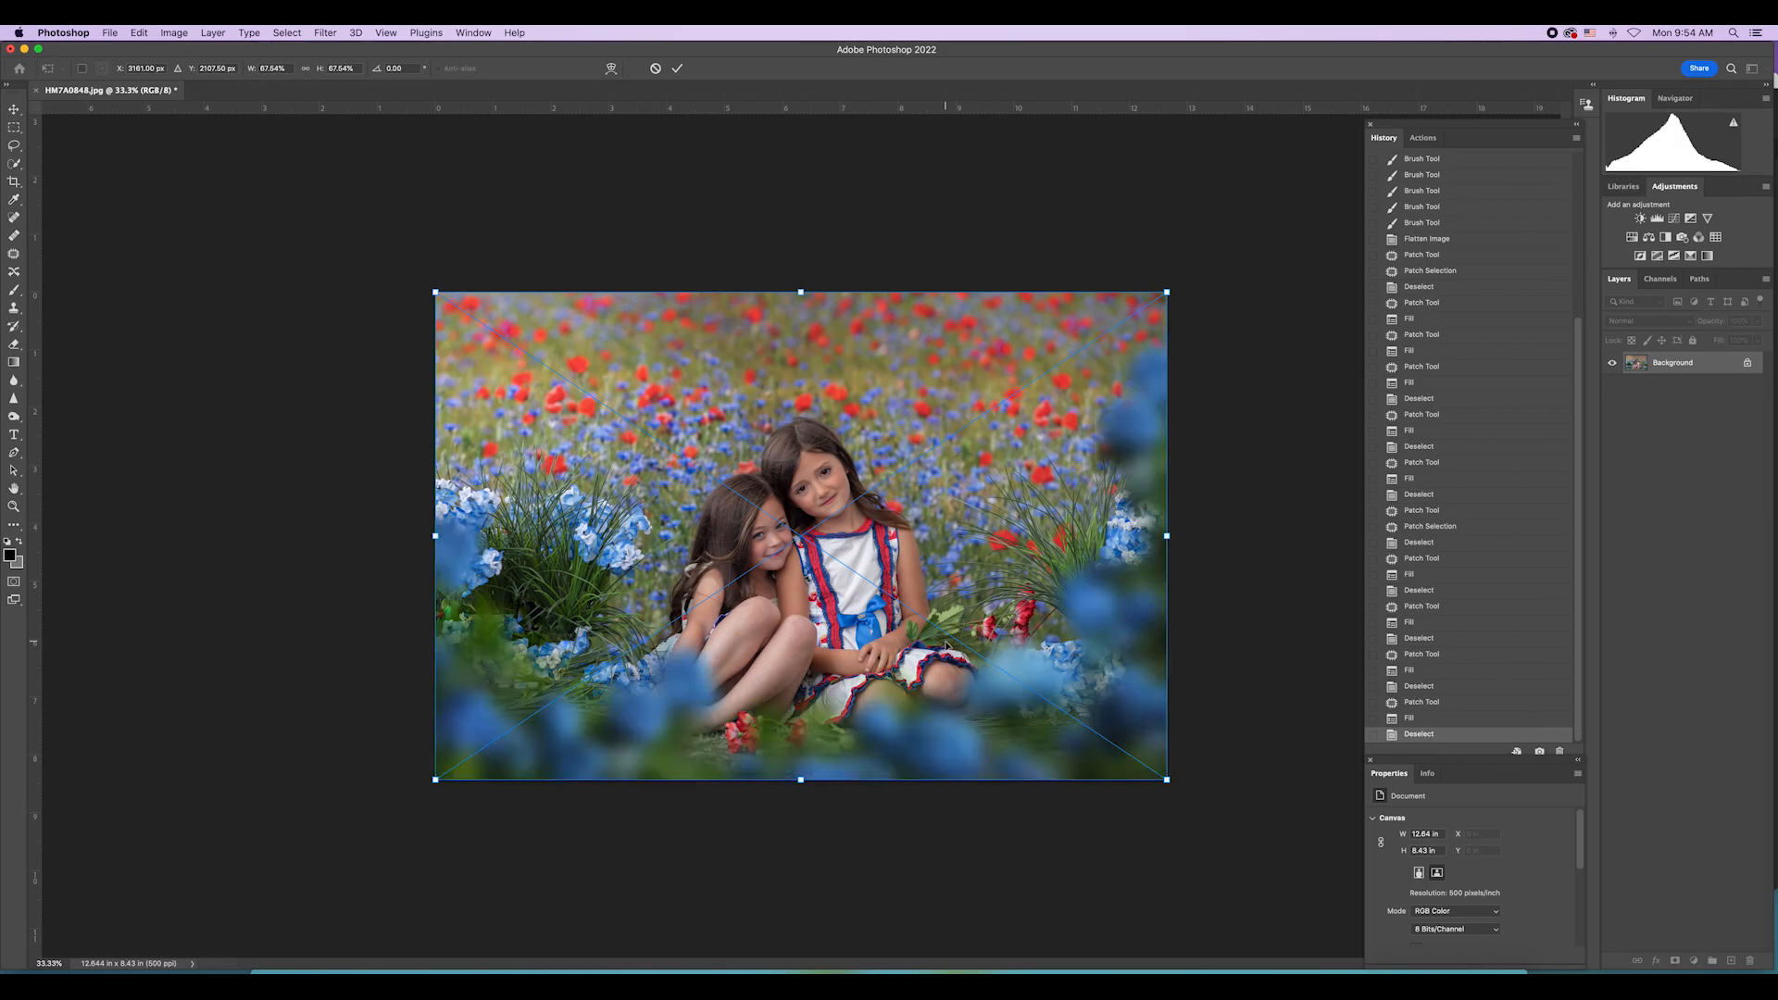
Step: Stretch the blue-flower overlay slightly past the photo's right edge, to about 12.9 in wide, and commit the placement
left_click_drag(1122, 639, 1129, 640)
left_click_drag(1167, 535, 1184, 535)
left_click_drag(435, 535, 435, 535)
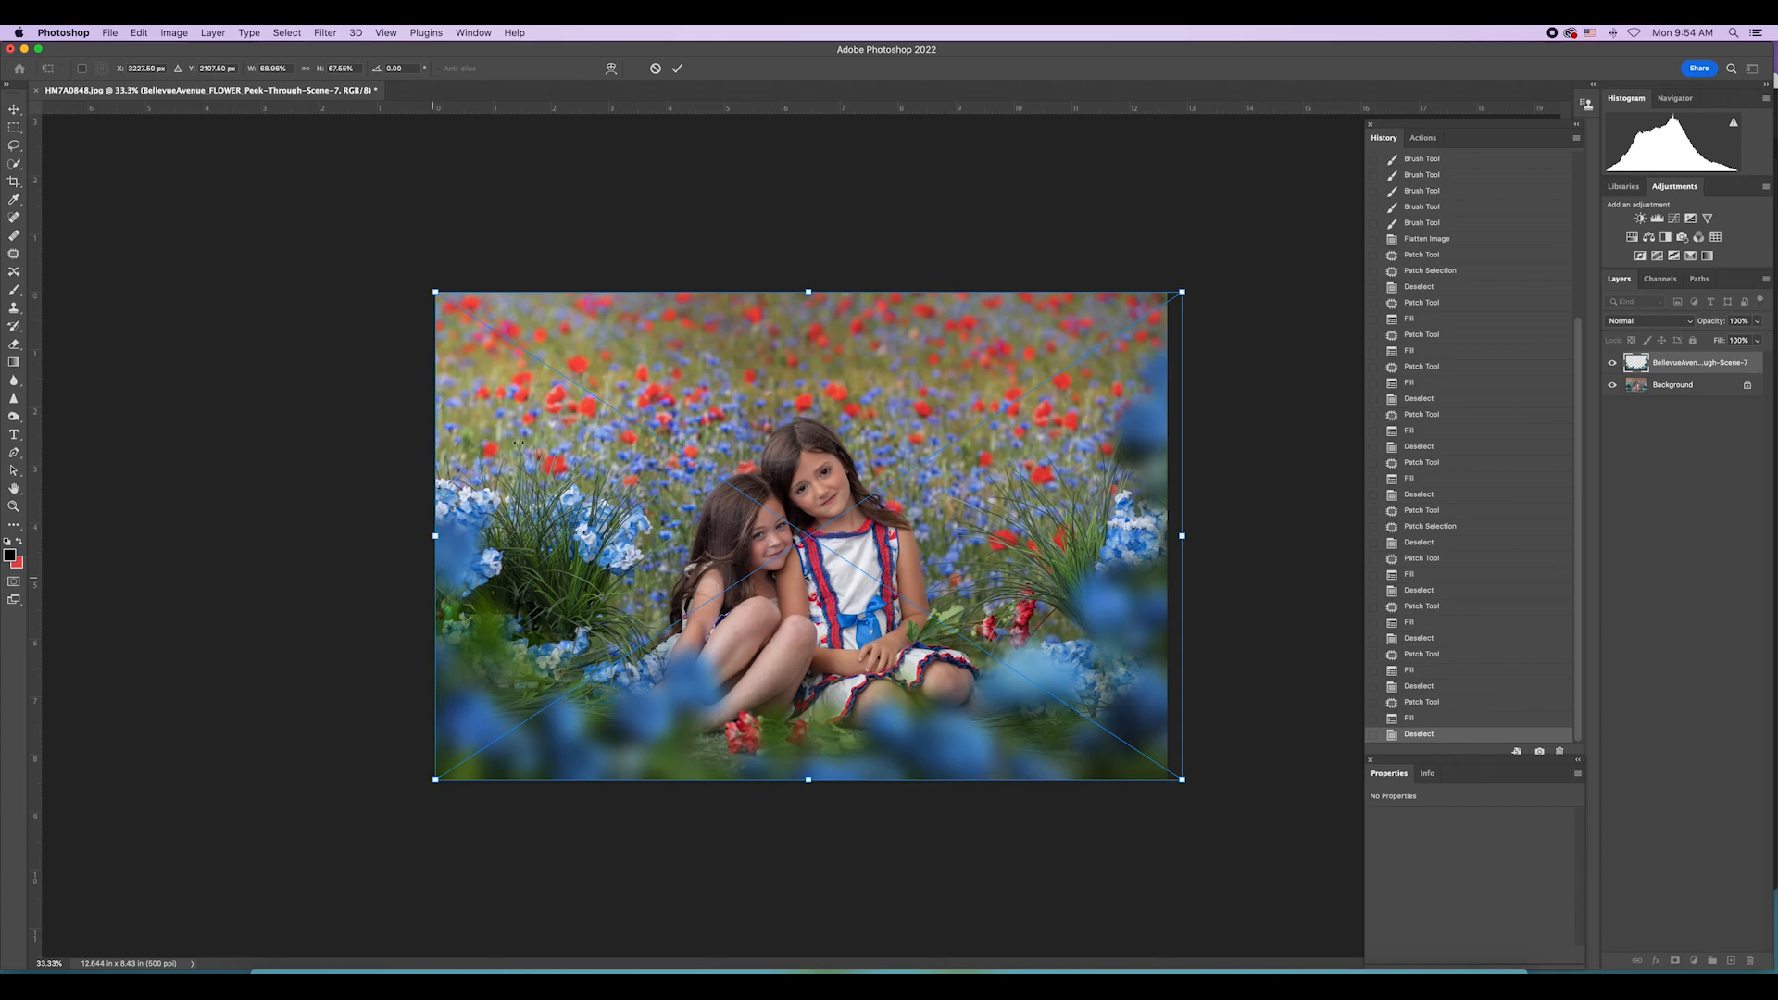
key("Return")
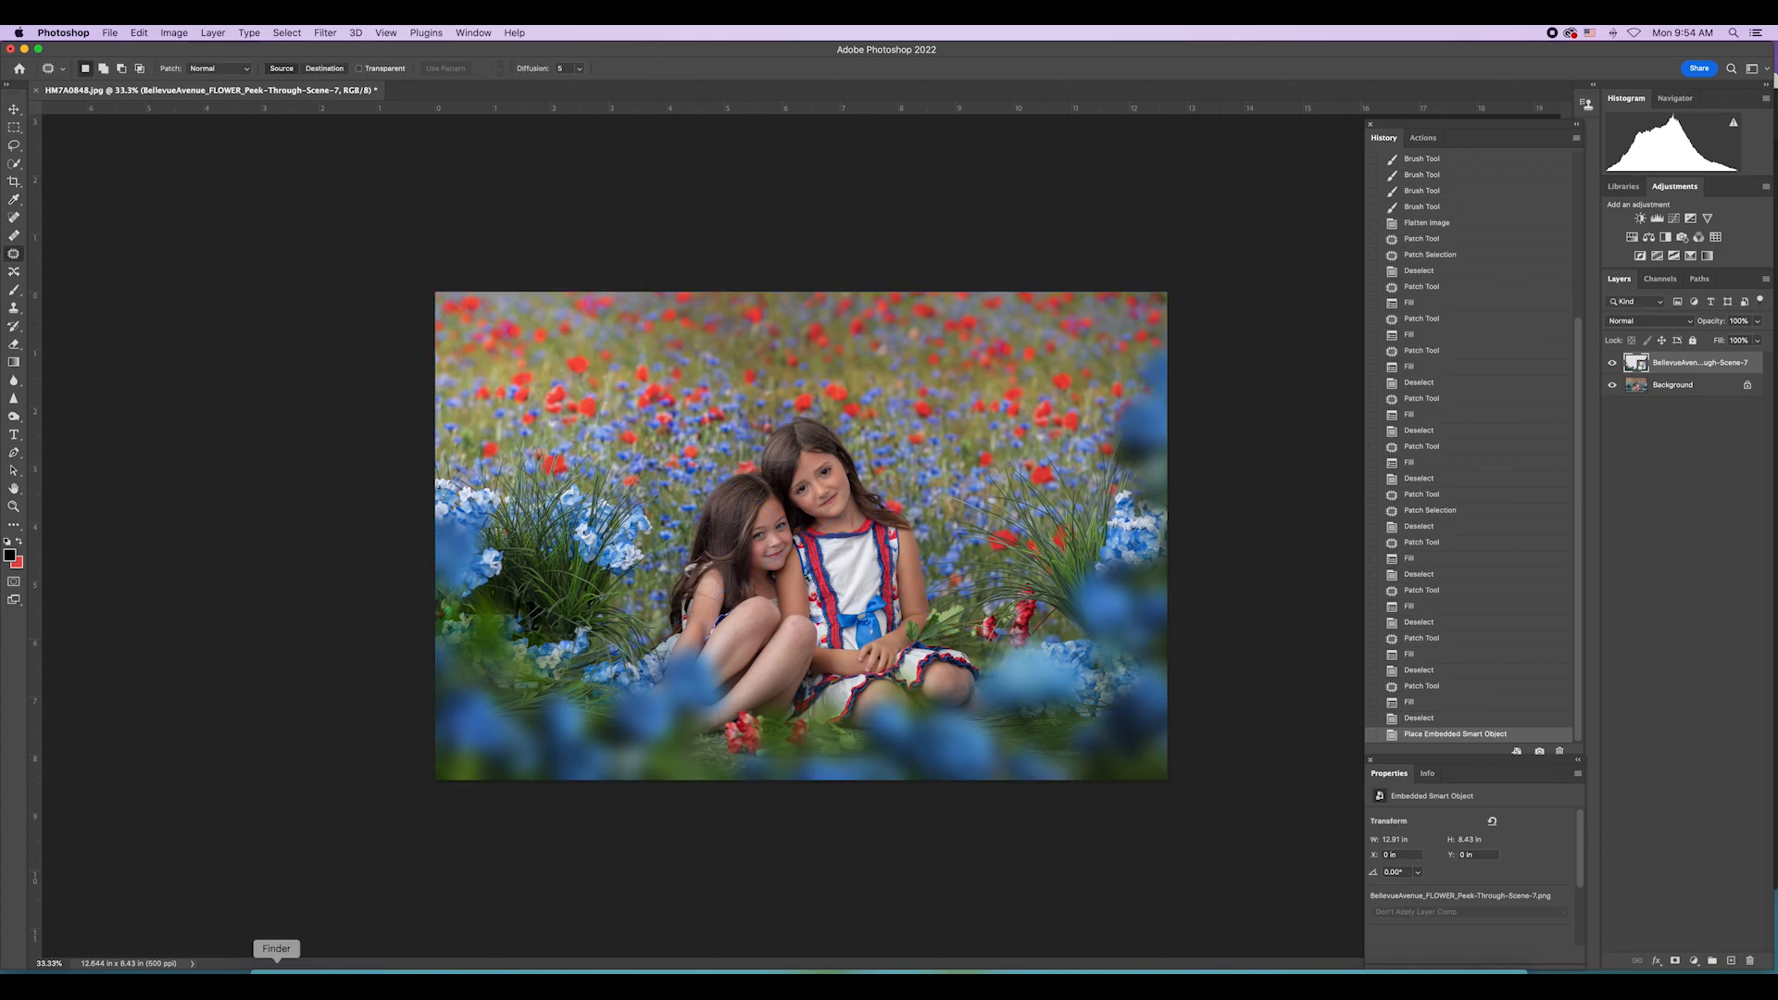
Step: Place the red-flower overlay BellevueAvenue_FLOWER_Peek-Through-Scene-14.png from Finder into the portrait and commit it
left_click(275, 971)
scroll(917, 361, "down", 3)
left_click_drag(855, 366, 901, 654)
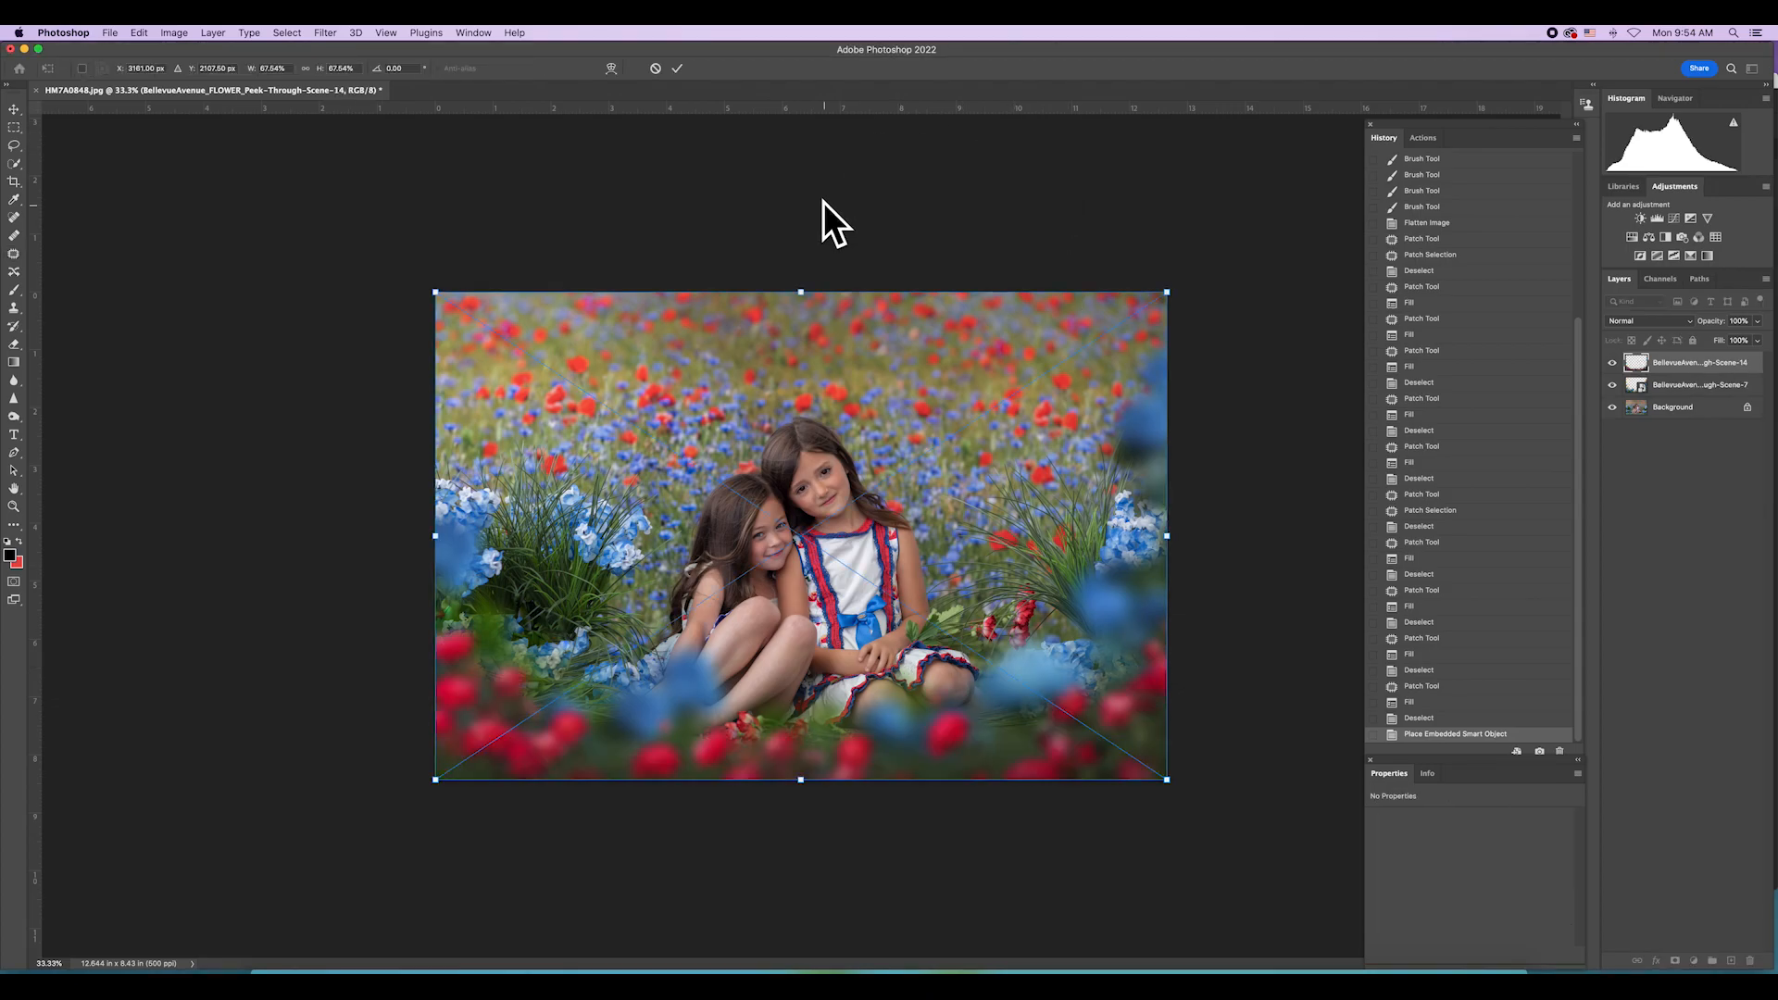
key("Return")
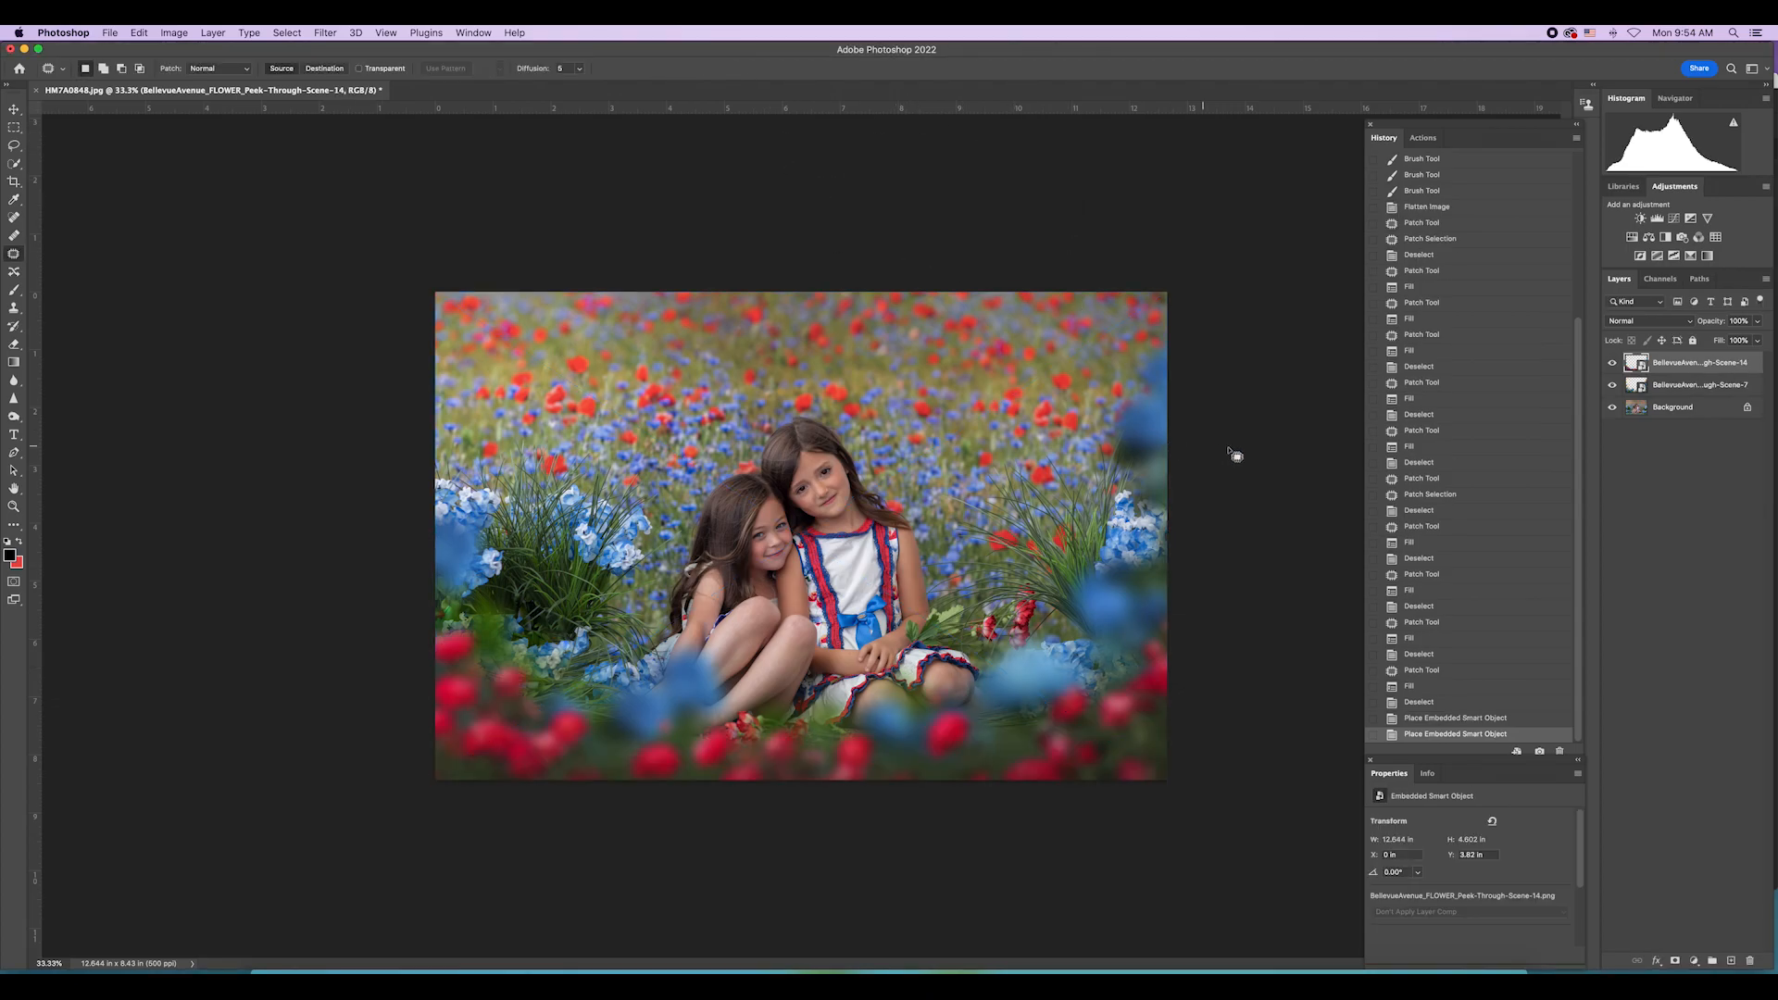
Step: Move the Scene-14 layer beneath Scene-7 and enlarge its red flowers to about 13.1 by 4.9 in
left_click_drag(1708, 363, 1721, 398)
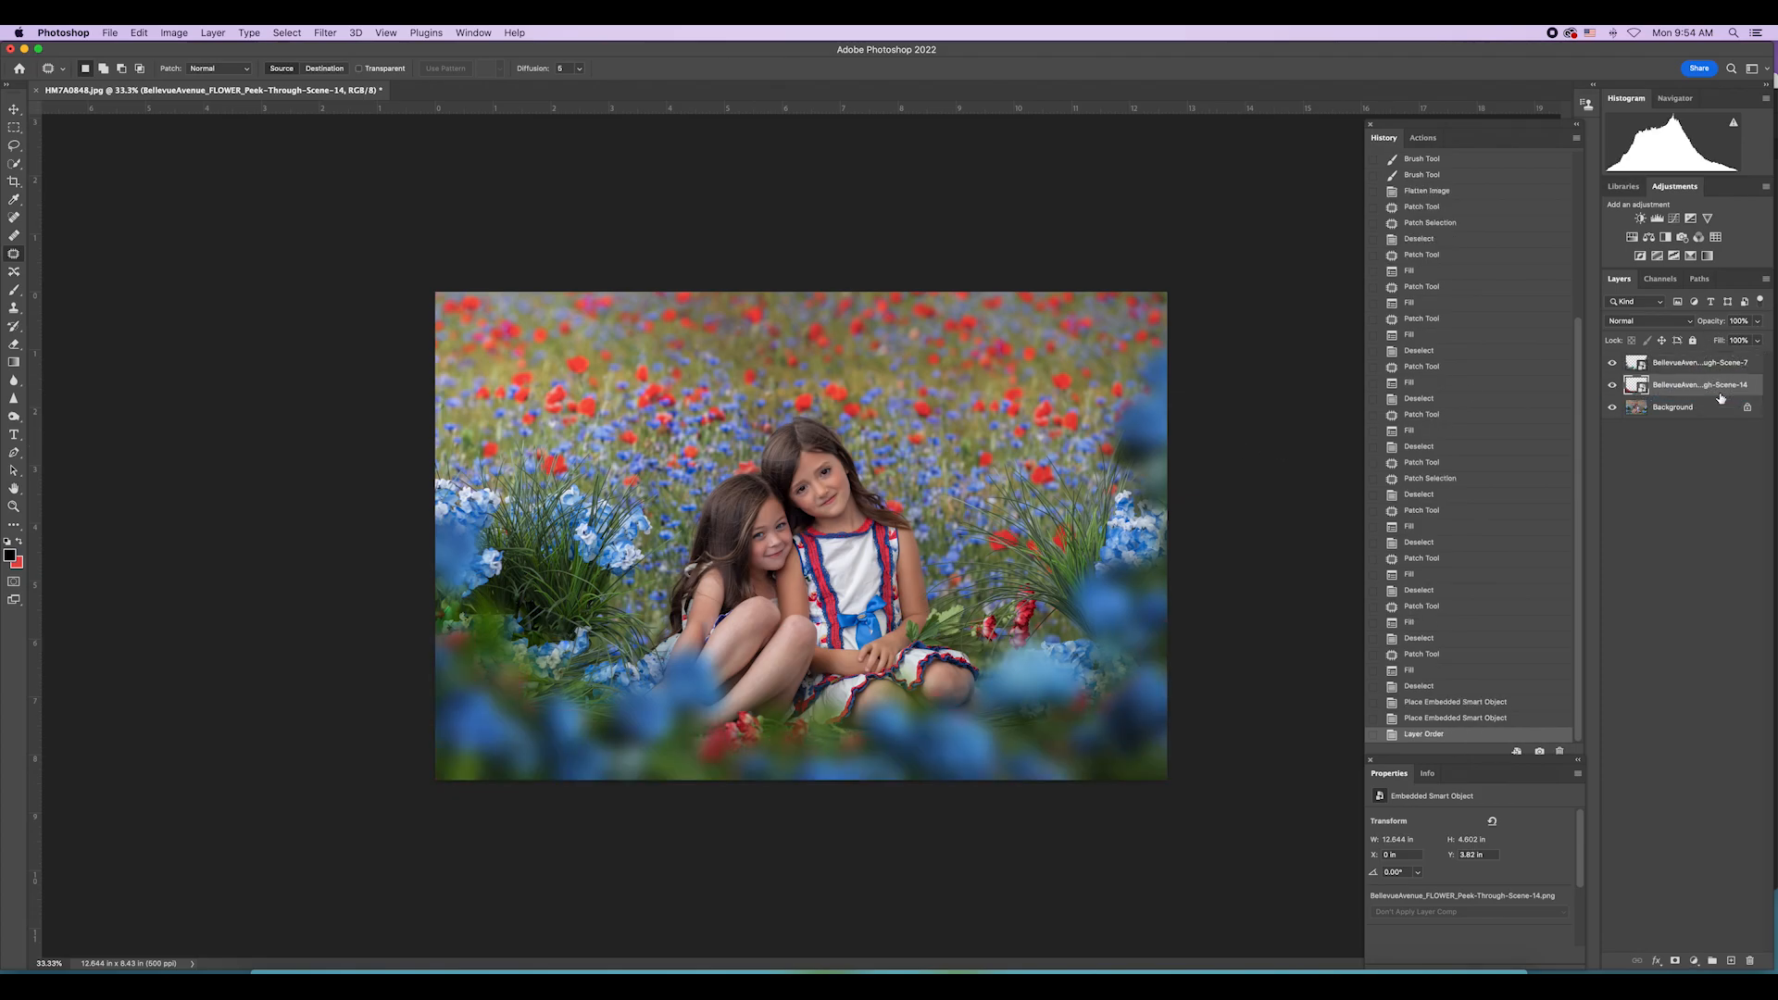
left_click(14, 108)
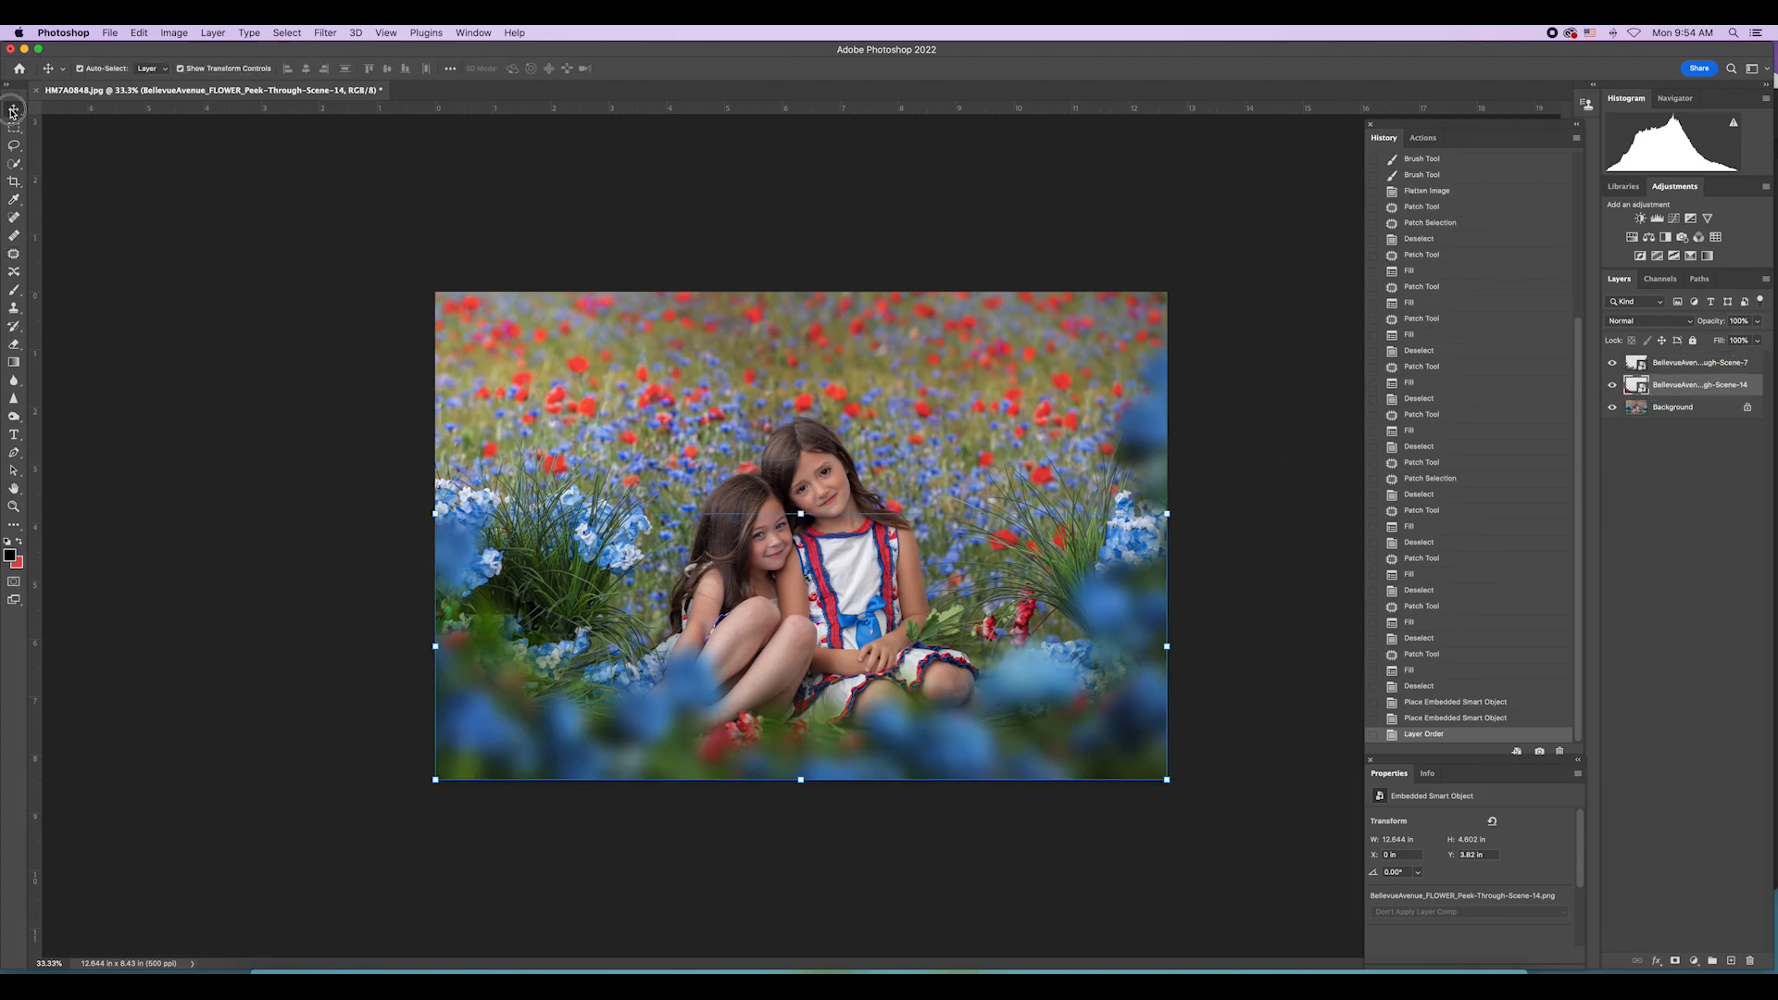
left_click_drag(1166, 513, 1173, 484)
left_click_drag(810, 752, 809, 779)
left_click_drag(441, 521, 415, 520)
left_click(676, 68)
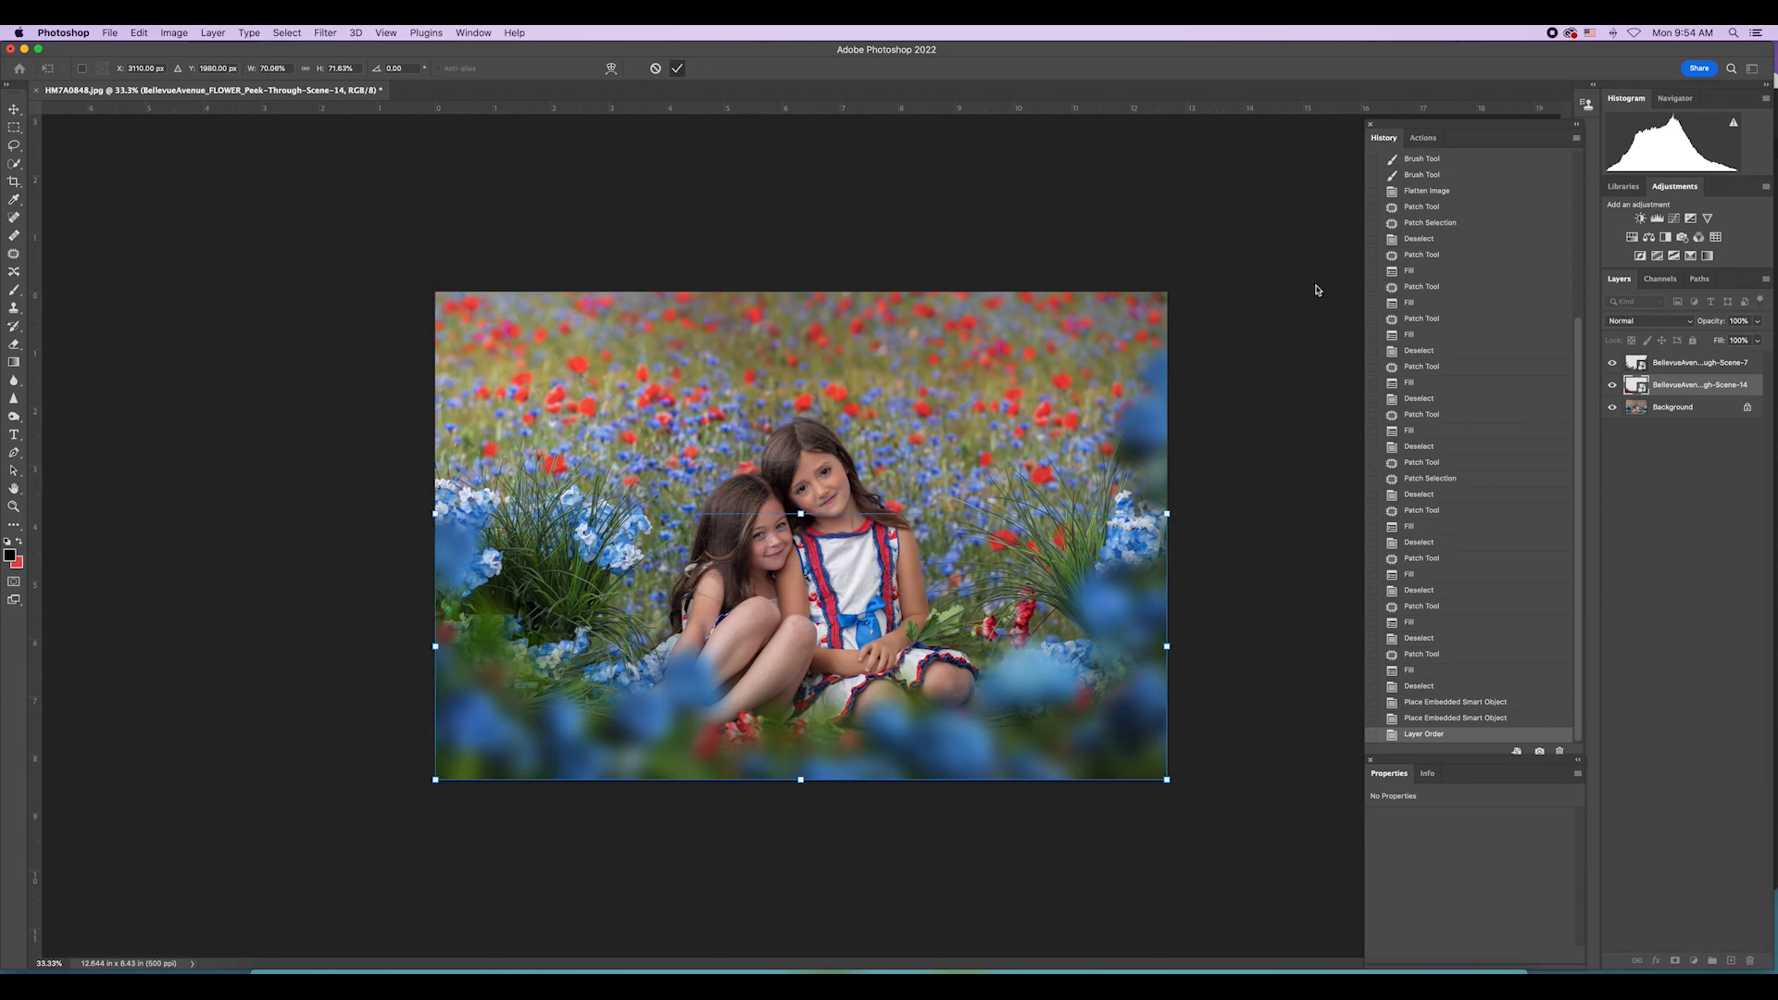
Step: Move the Scene-14 layer back above Scene-7 and shift the red flowers slightly down and to the right
double_click(1698, 385)
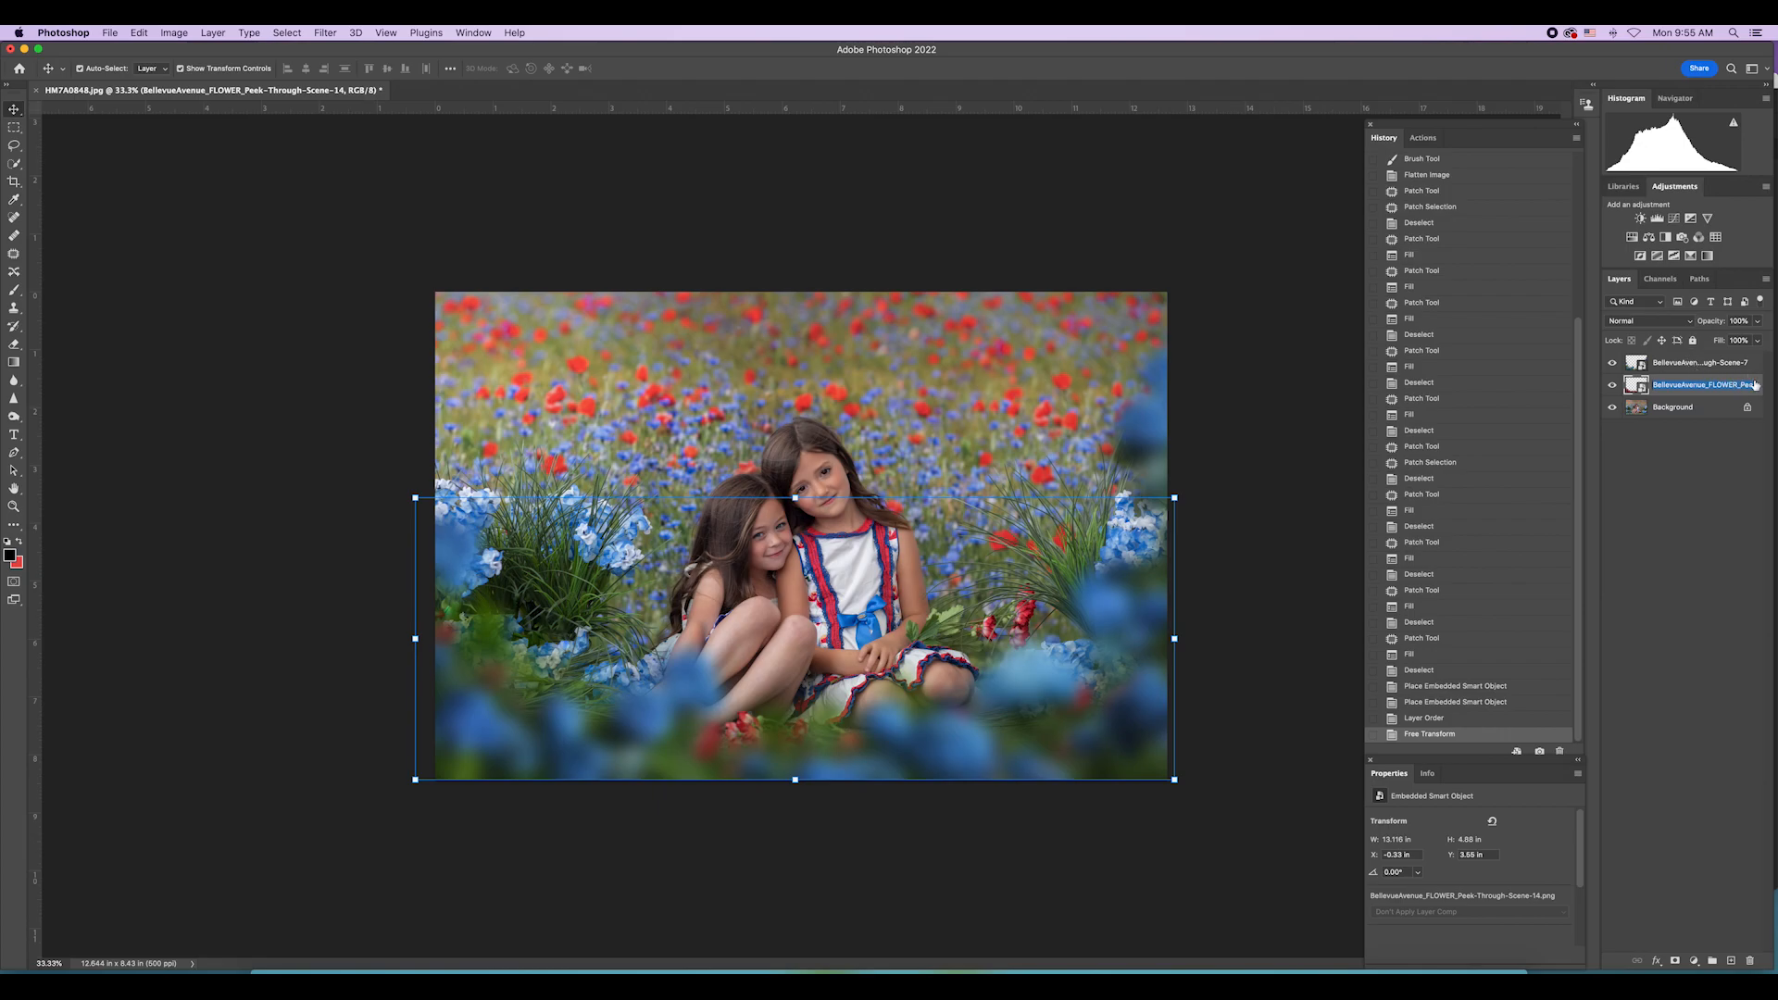
key("Return")
left_click_drag(1683, 384, 1679, 360)
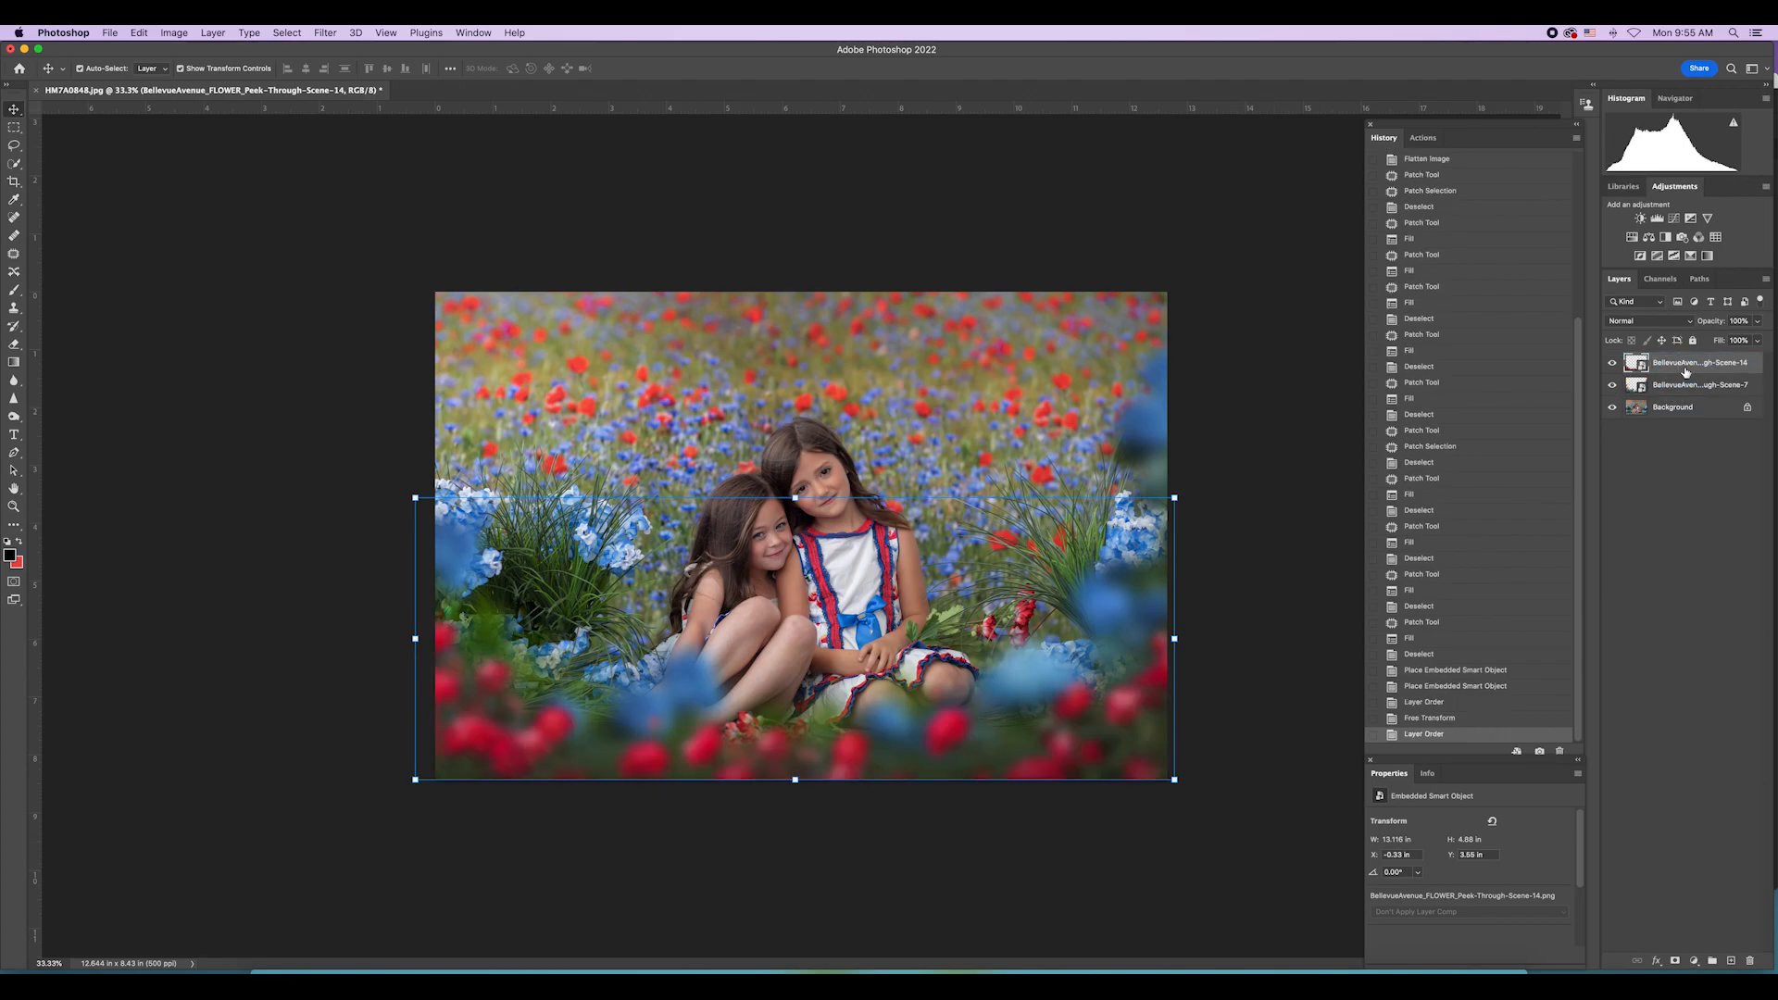
left_click_drag(1064, 751, 1069, 770)
left_click(1262, 528)
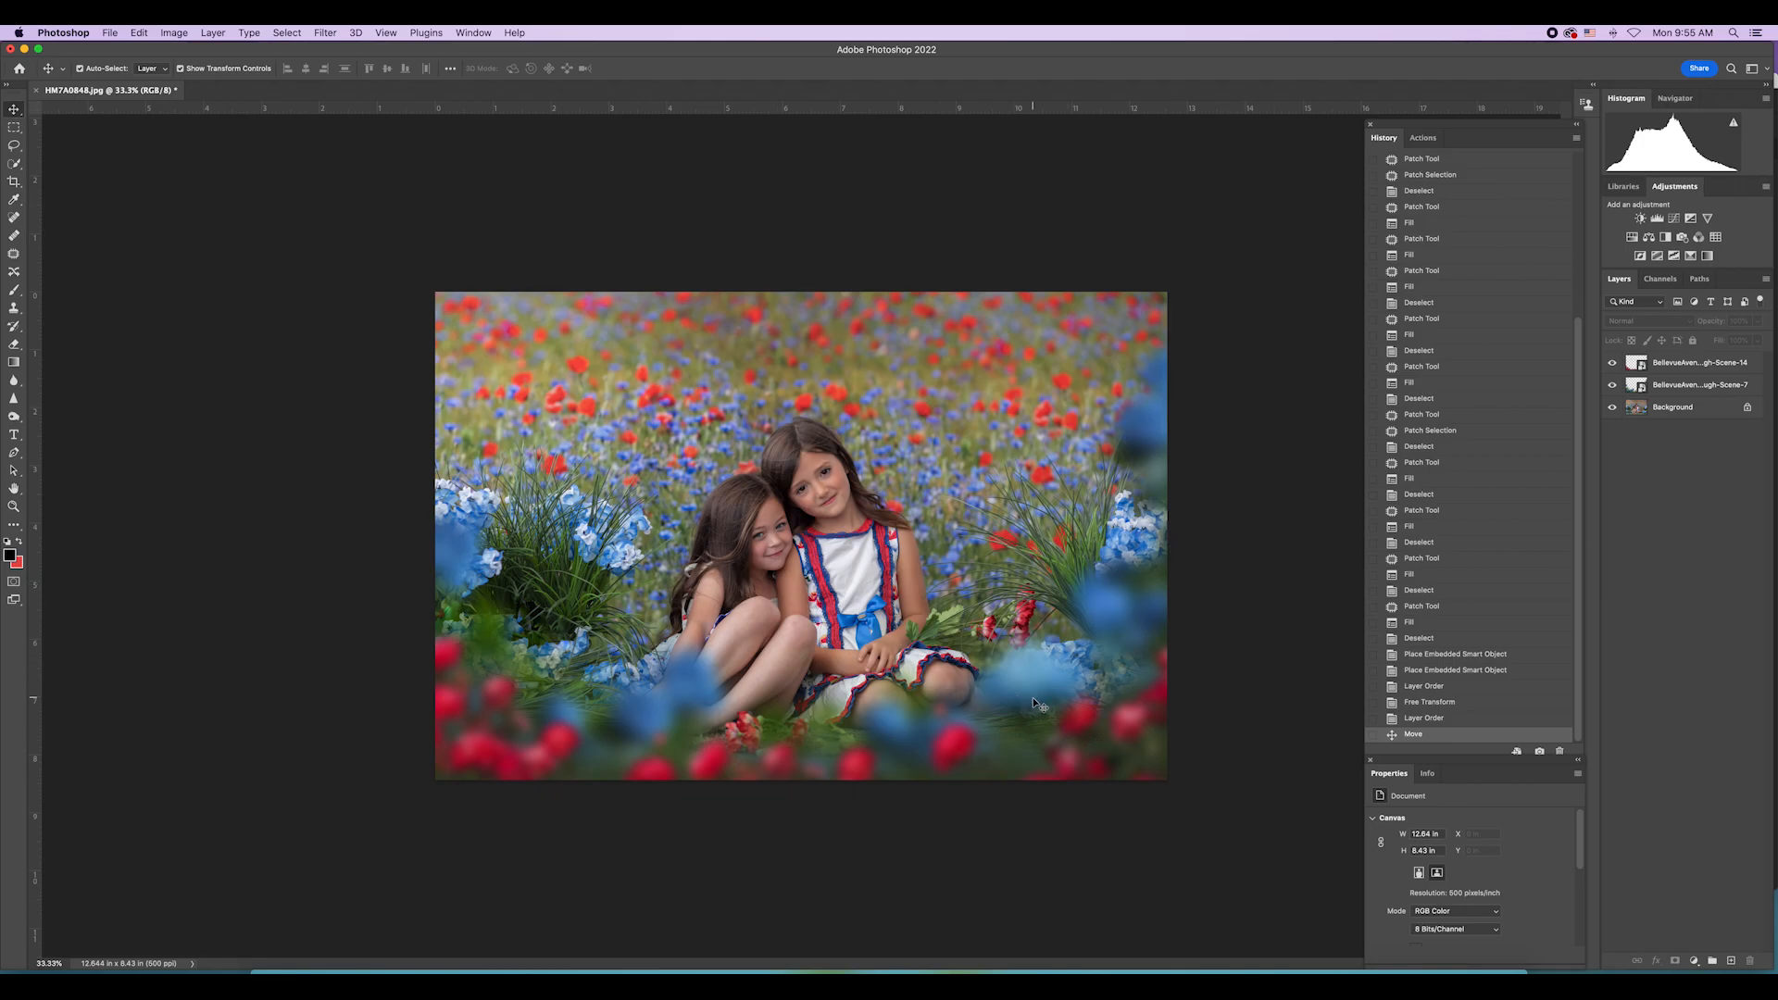
Step: Flatten the image and run the Campbell's Soup Cans (Classic Clean) action from the Dream Dress Sessions set
left_click(224, 31)
left_click(260, 579)
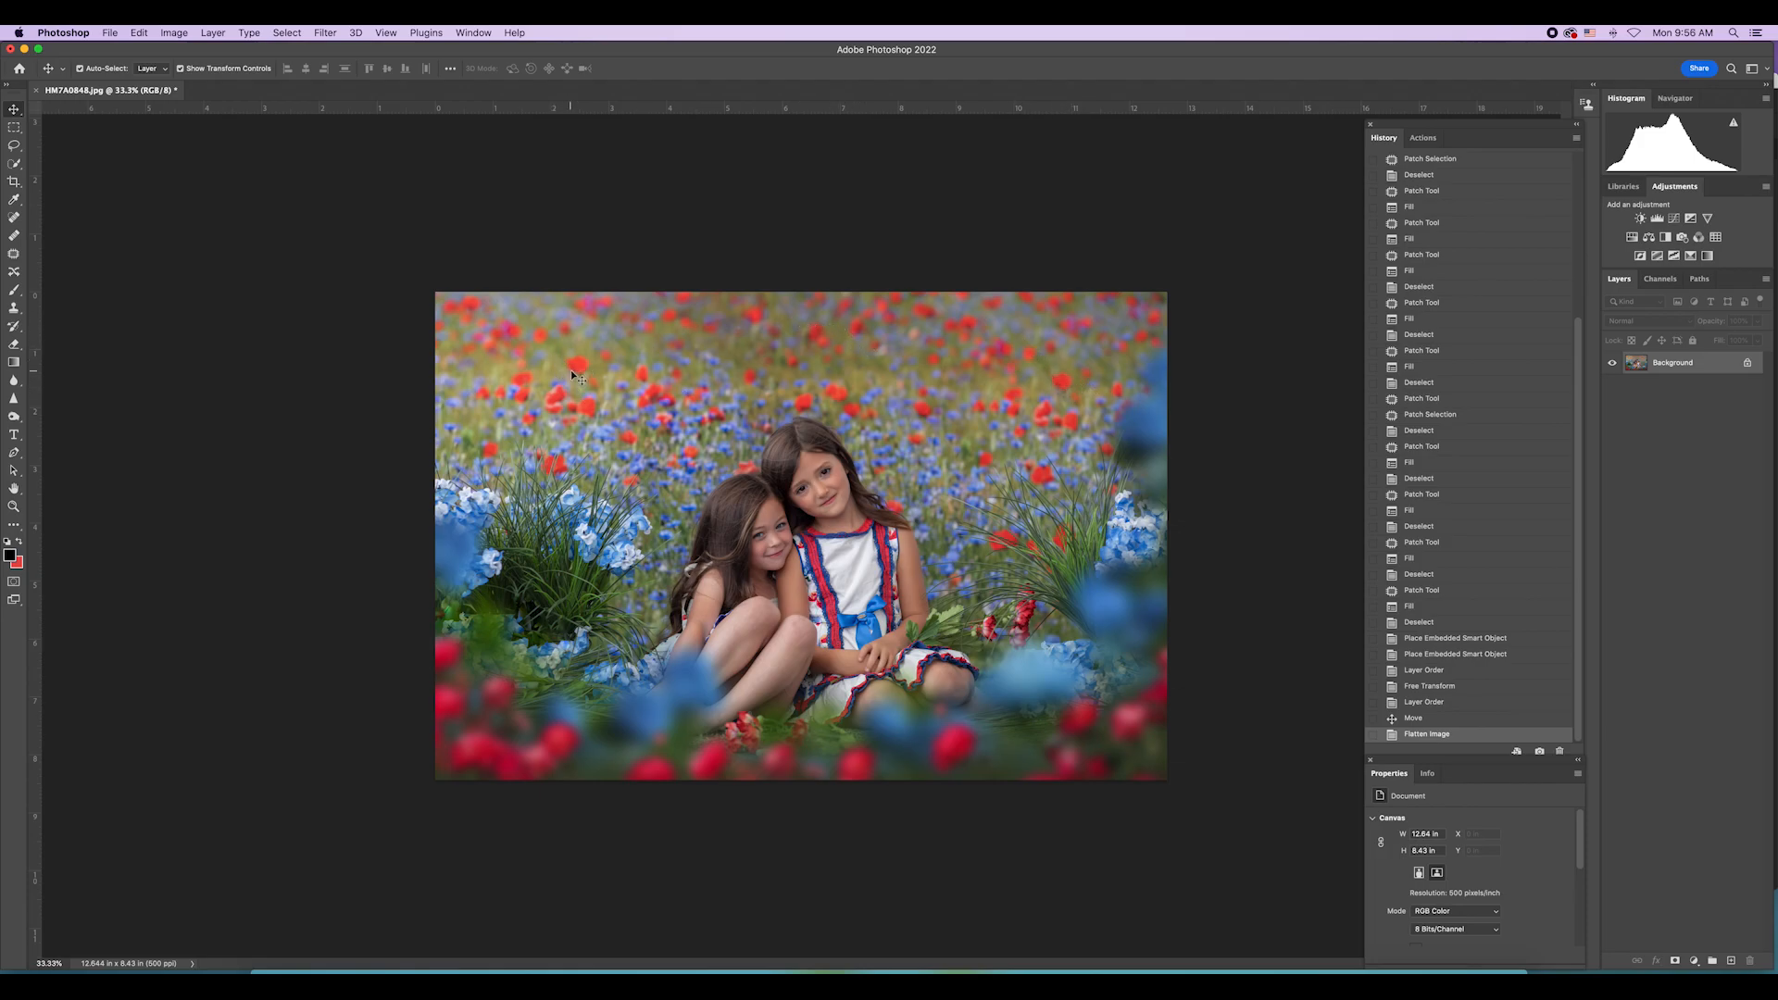
left_click(1422, 137)
scroll(1470, 515, "up", 5)
scroll(1476, 466, "down", 10)
scroll(1476, 466, "down", 8)
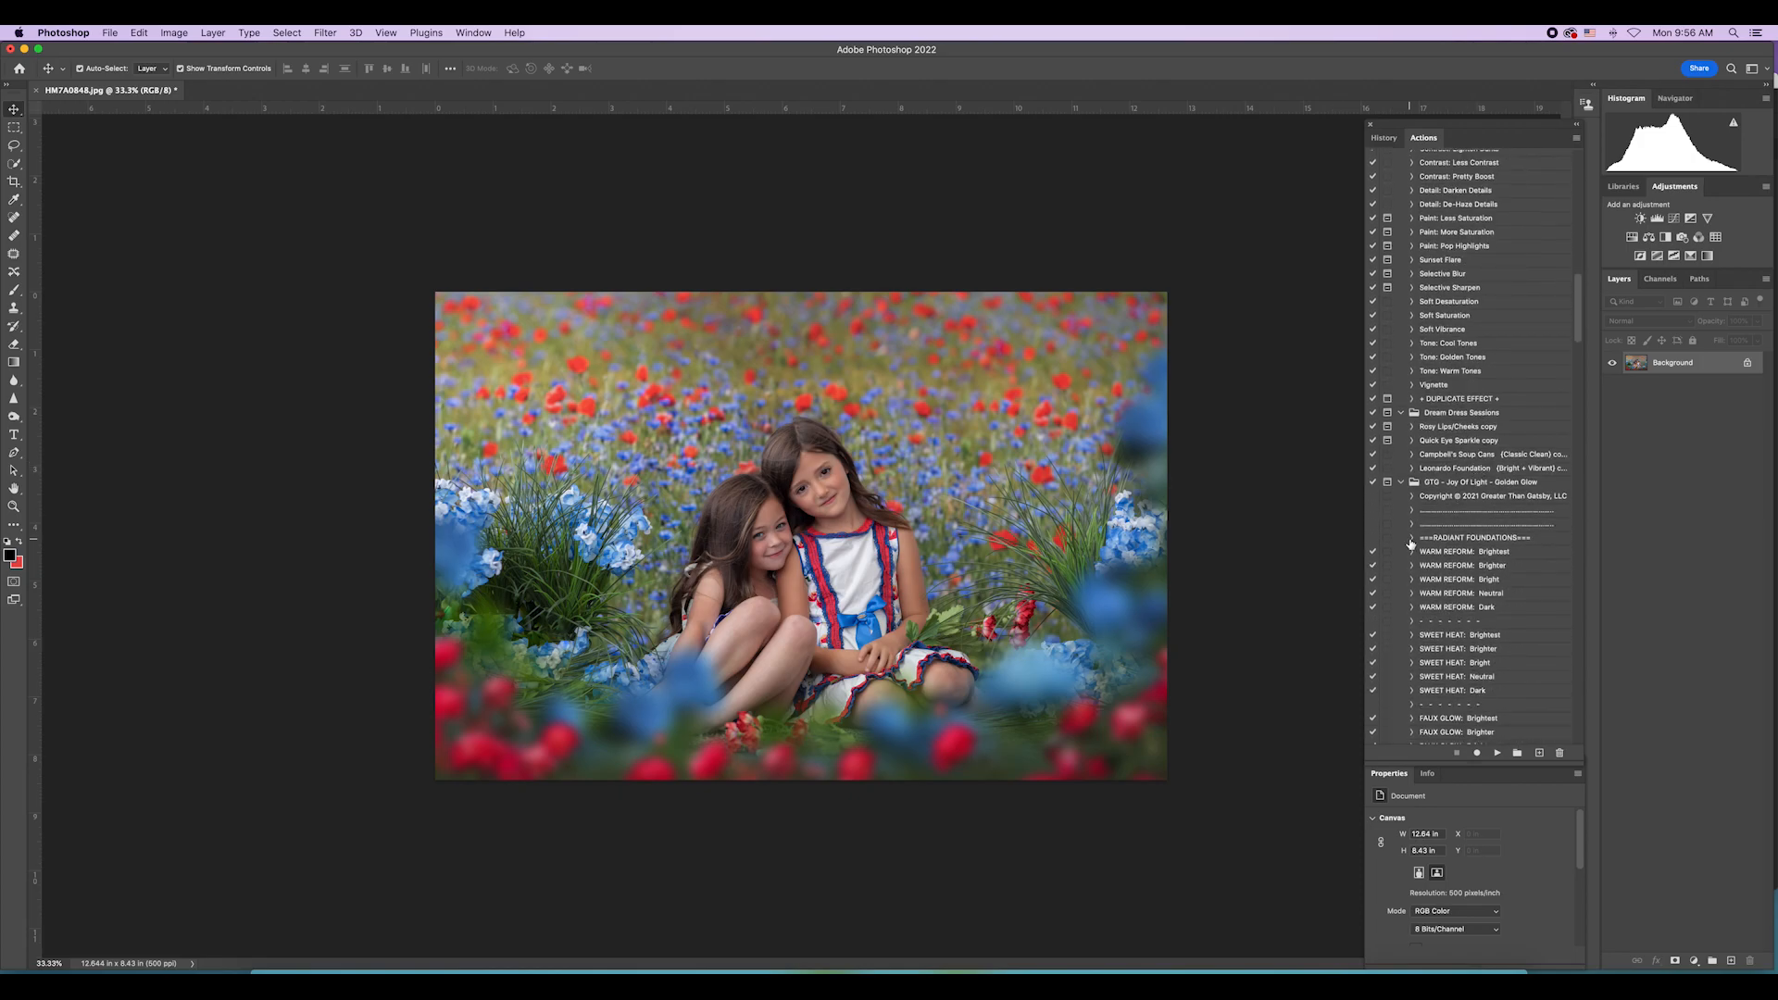
left_click(1497, 753)
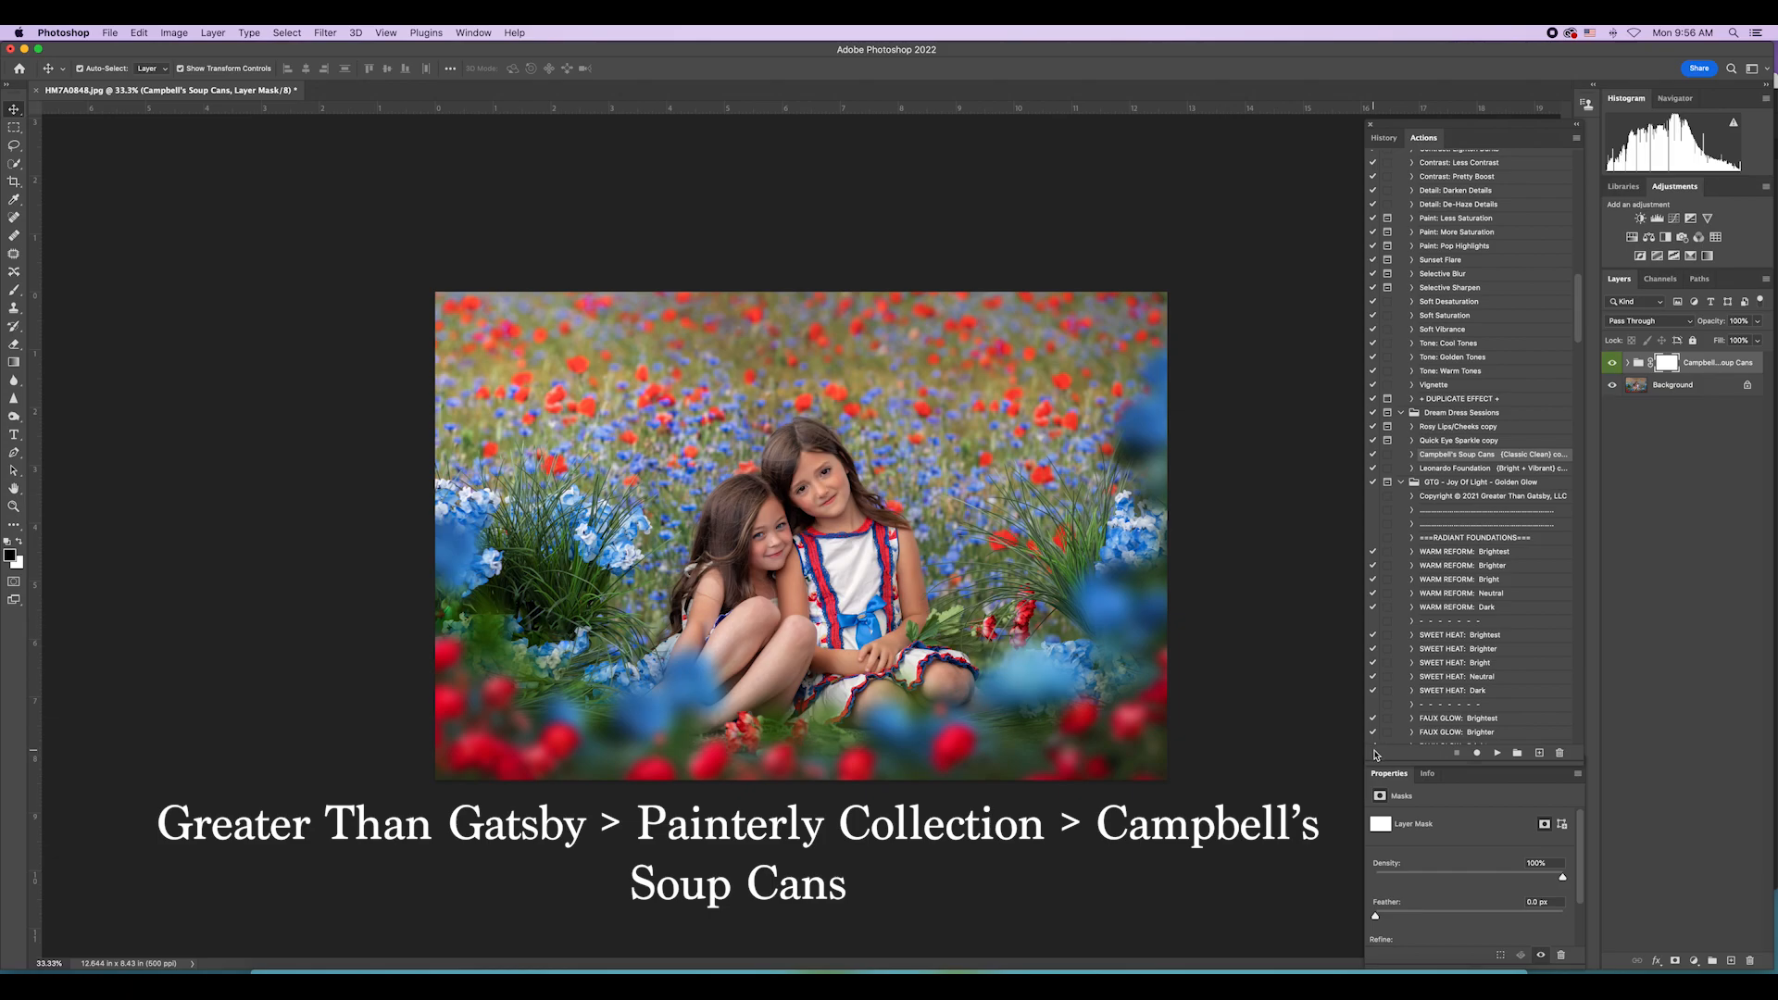
Step: Compare the photo with and without the Campbell's Soup Cans group
left_click(1614, 363)
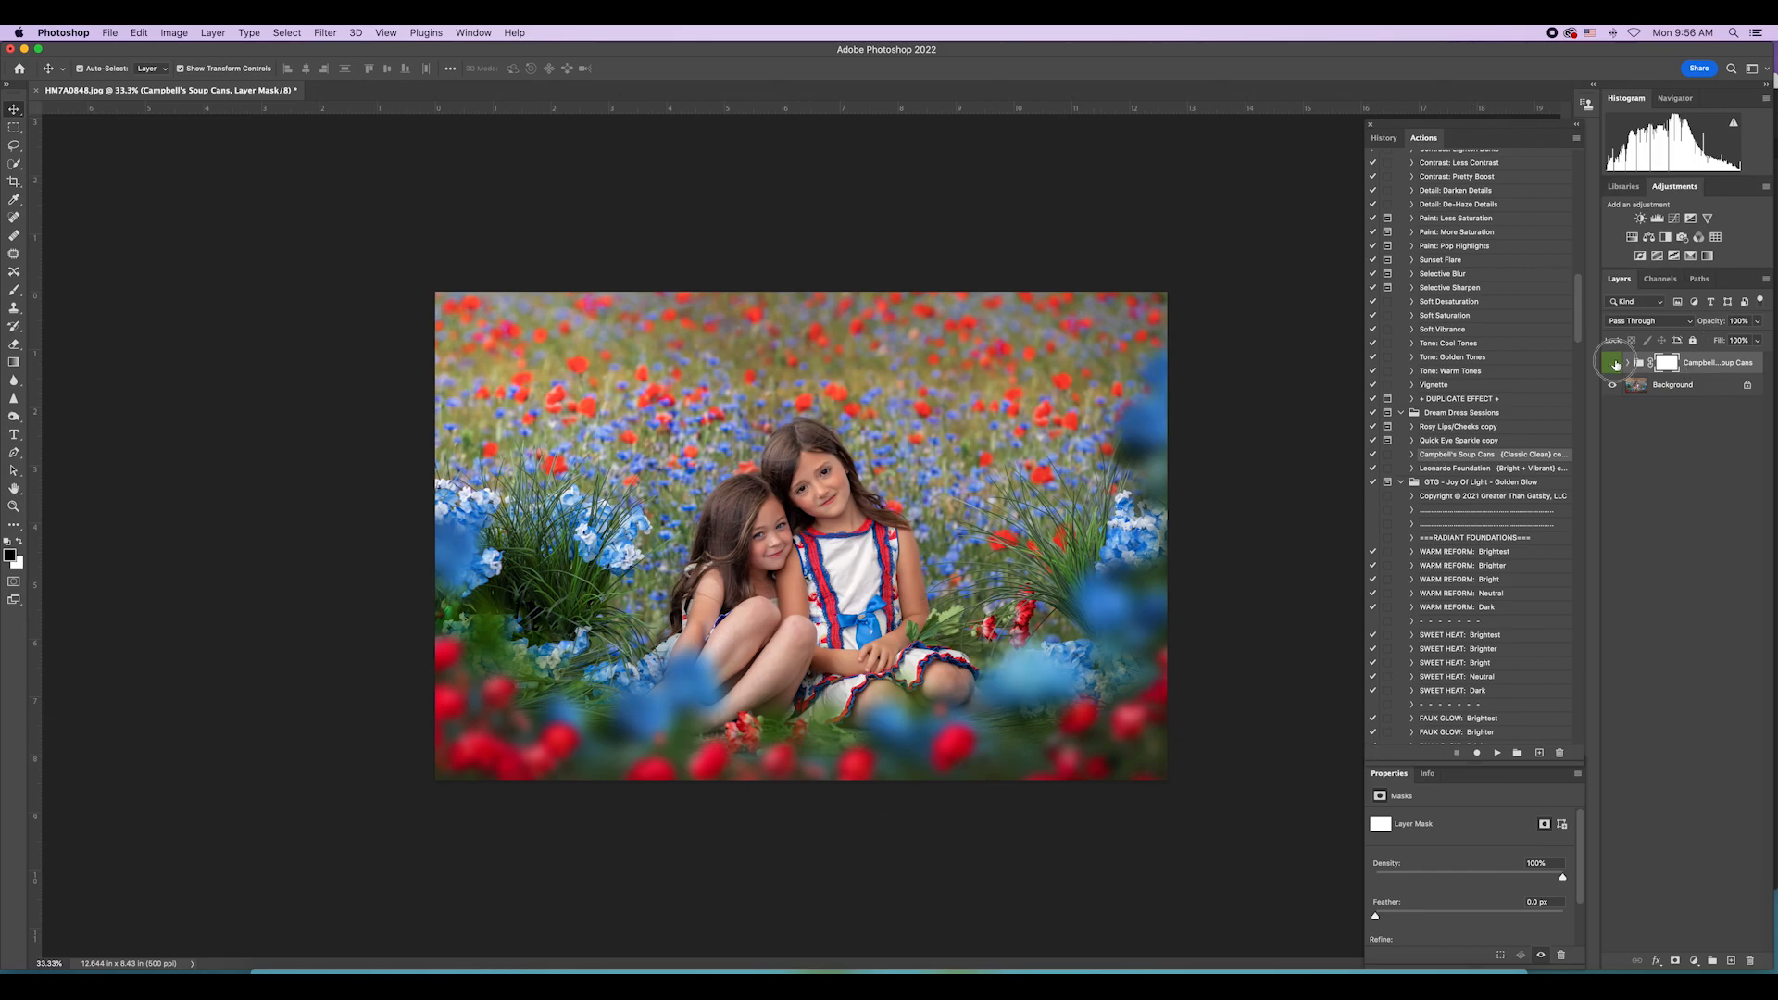
left_click(1613, 363)
left_click(1614, 363)
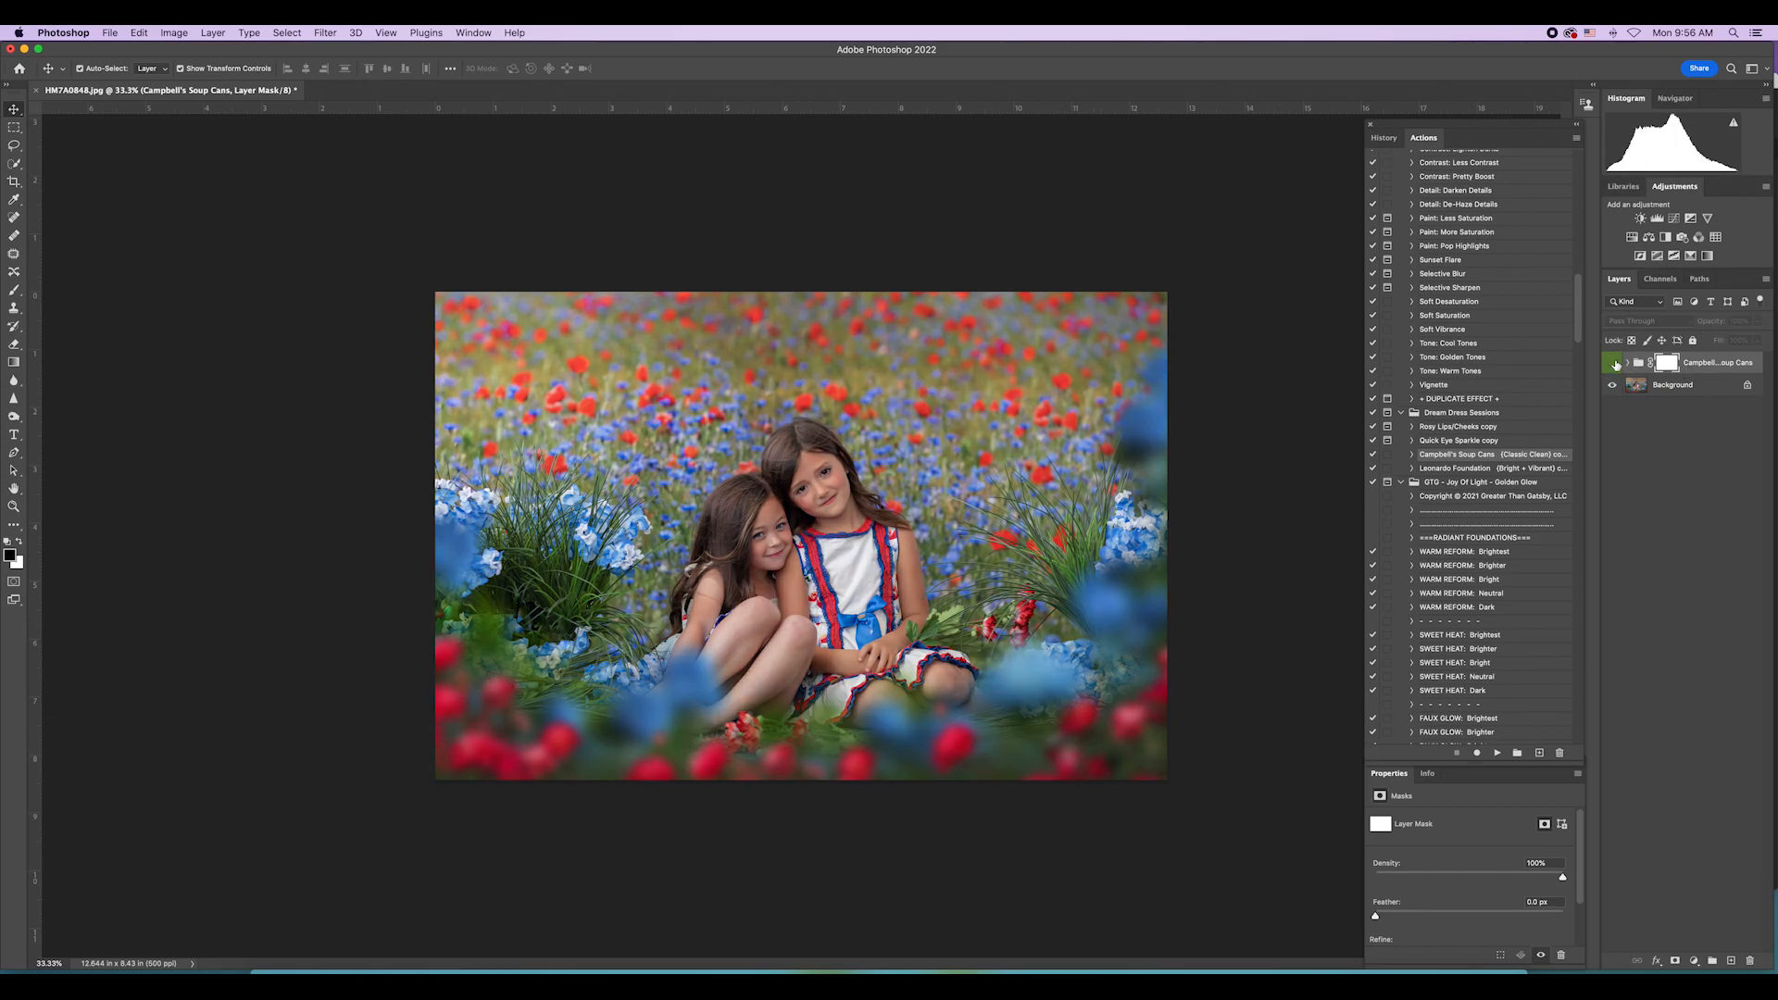
left_click(1614, 363)
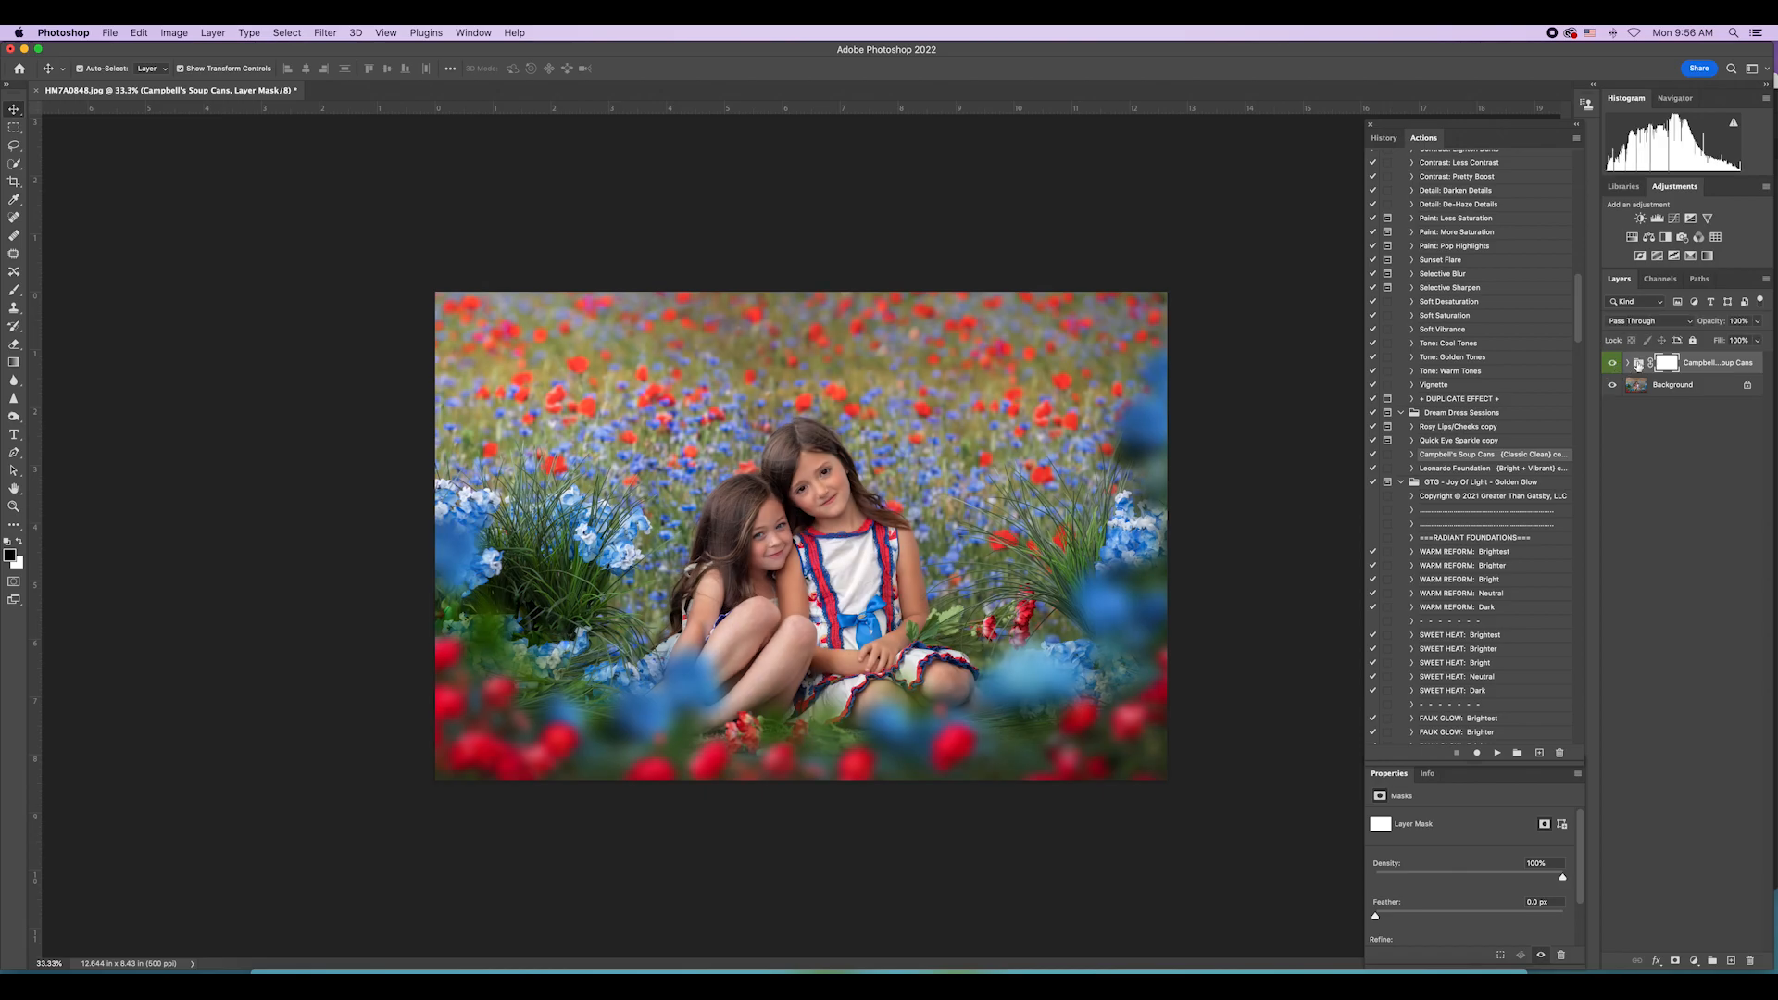
Step: Examine the effect of individual layers in the Campbell's Soup Cans group, such as Soup Reset I and Soup Mids
left_click(1634, 363)
left_click(1628, 363)
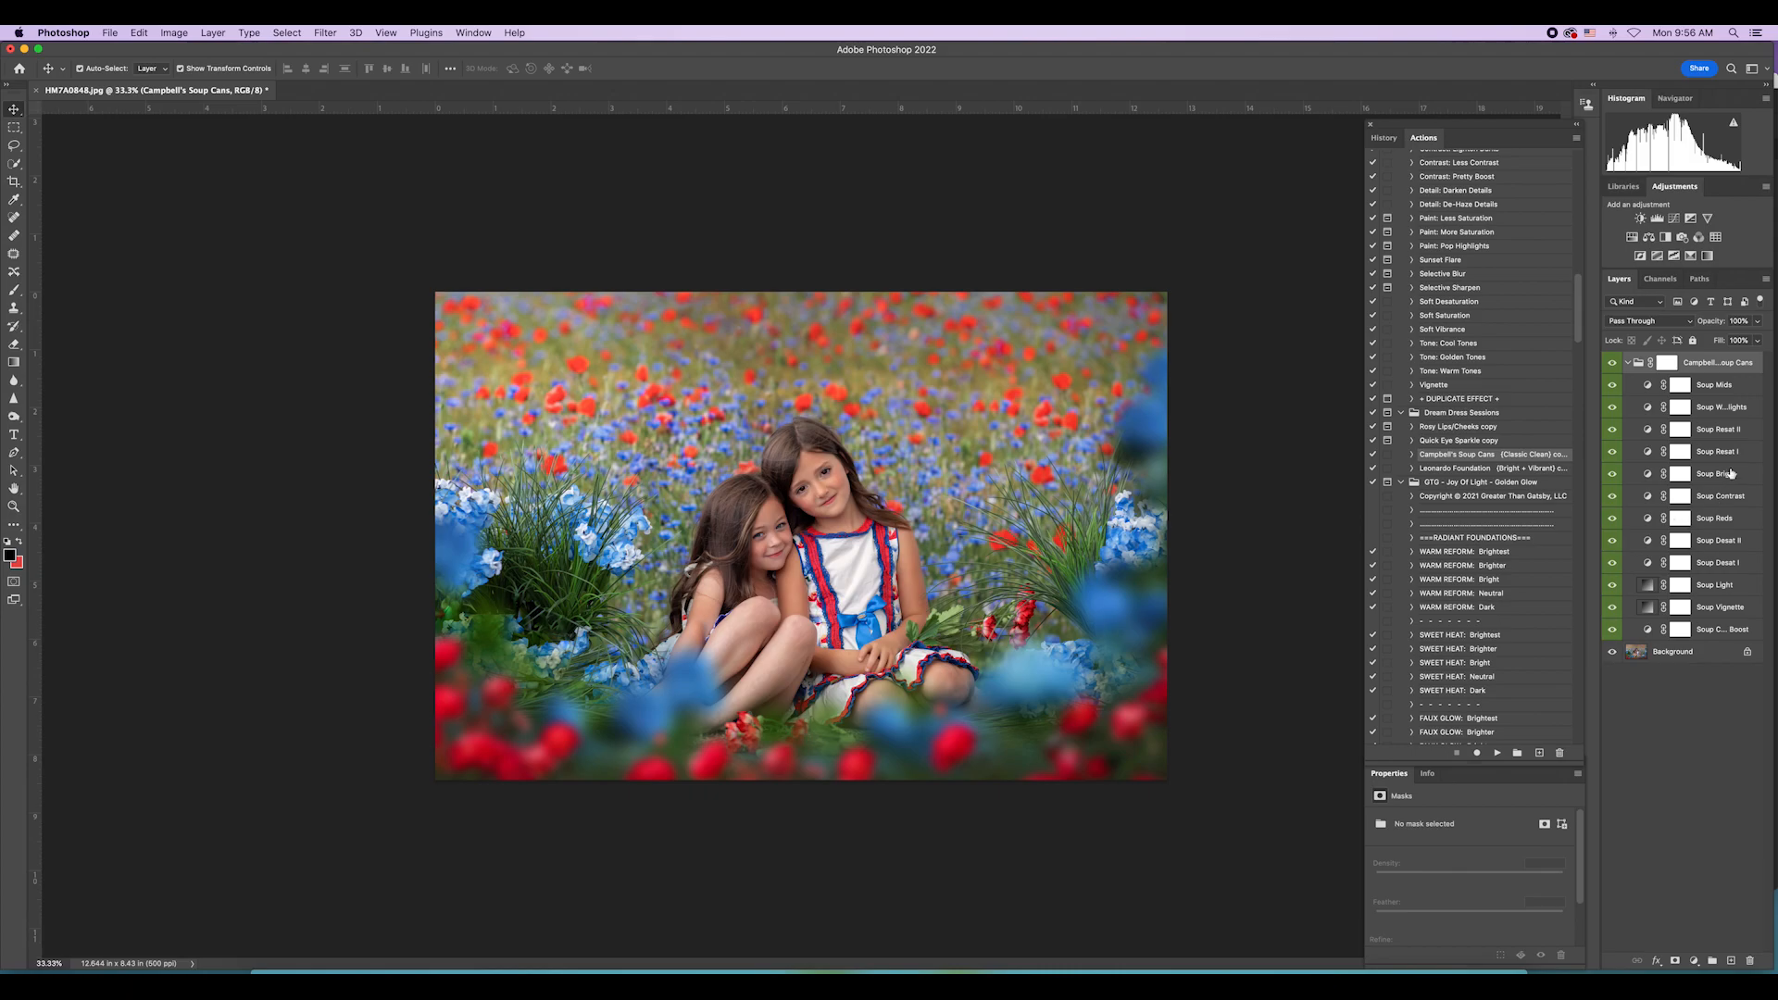
left_click(1613, 452)
left_click(1612, 453)
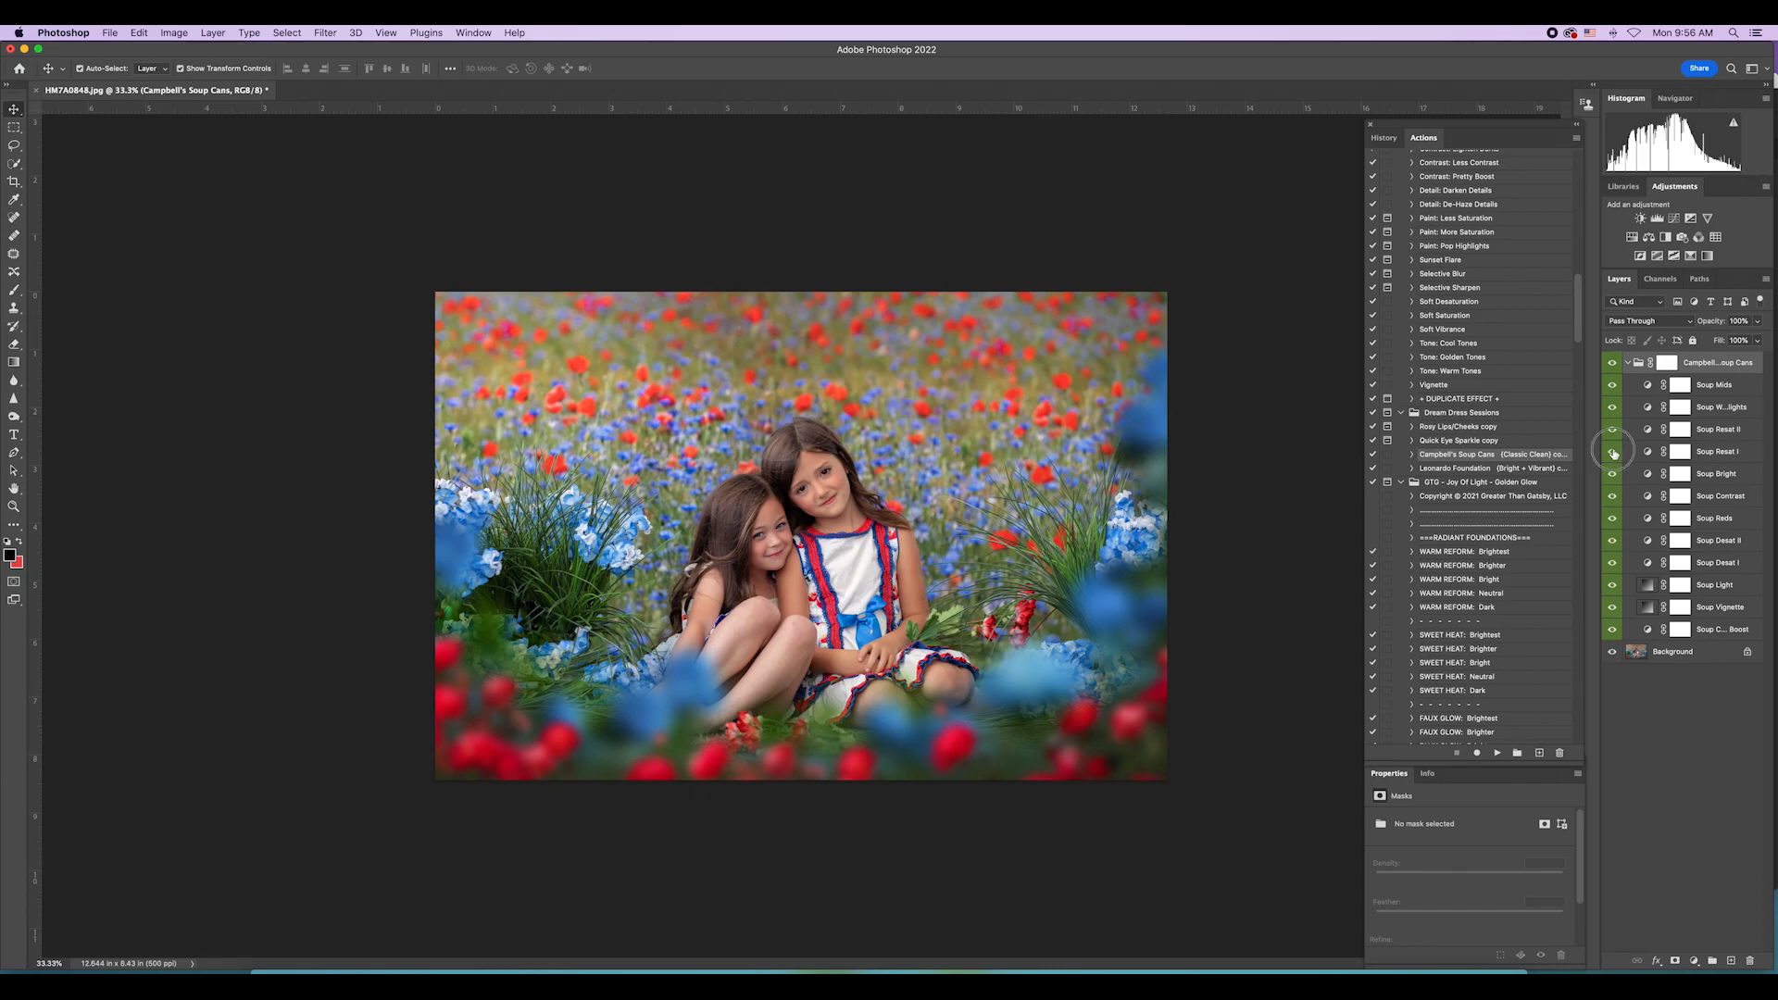
left_click(1613, 519)
left_click(1613, 474)
left_click(1615, 387)
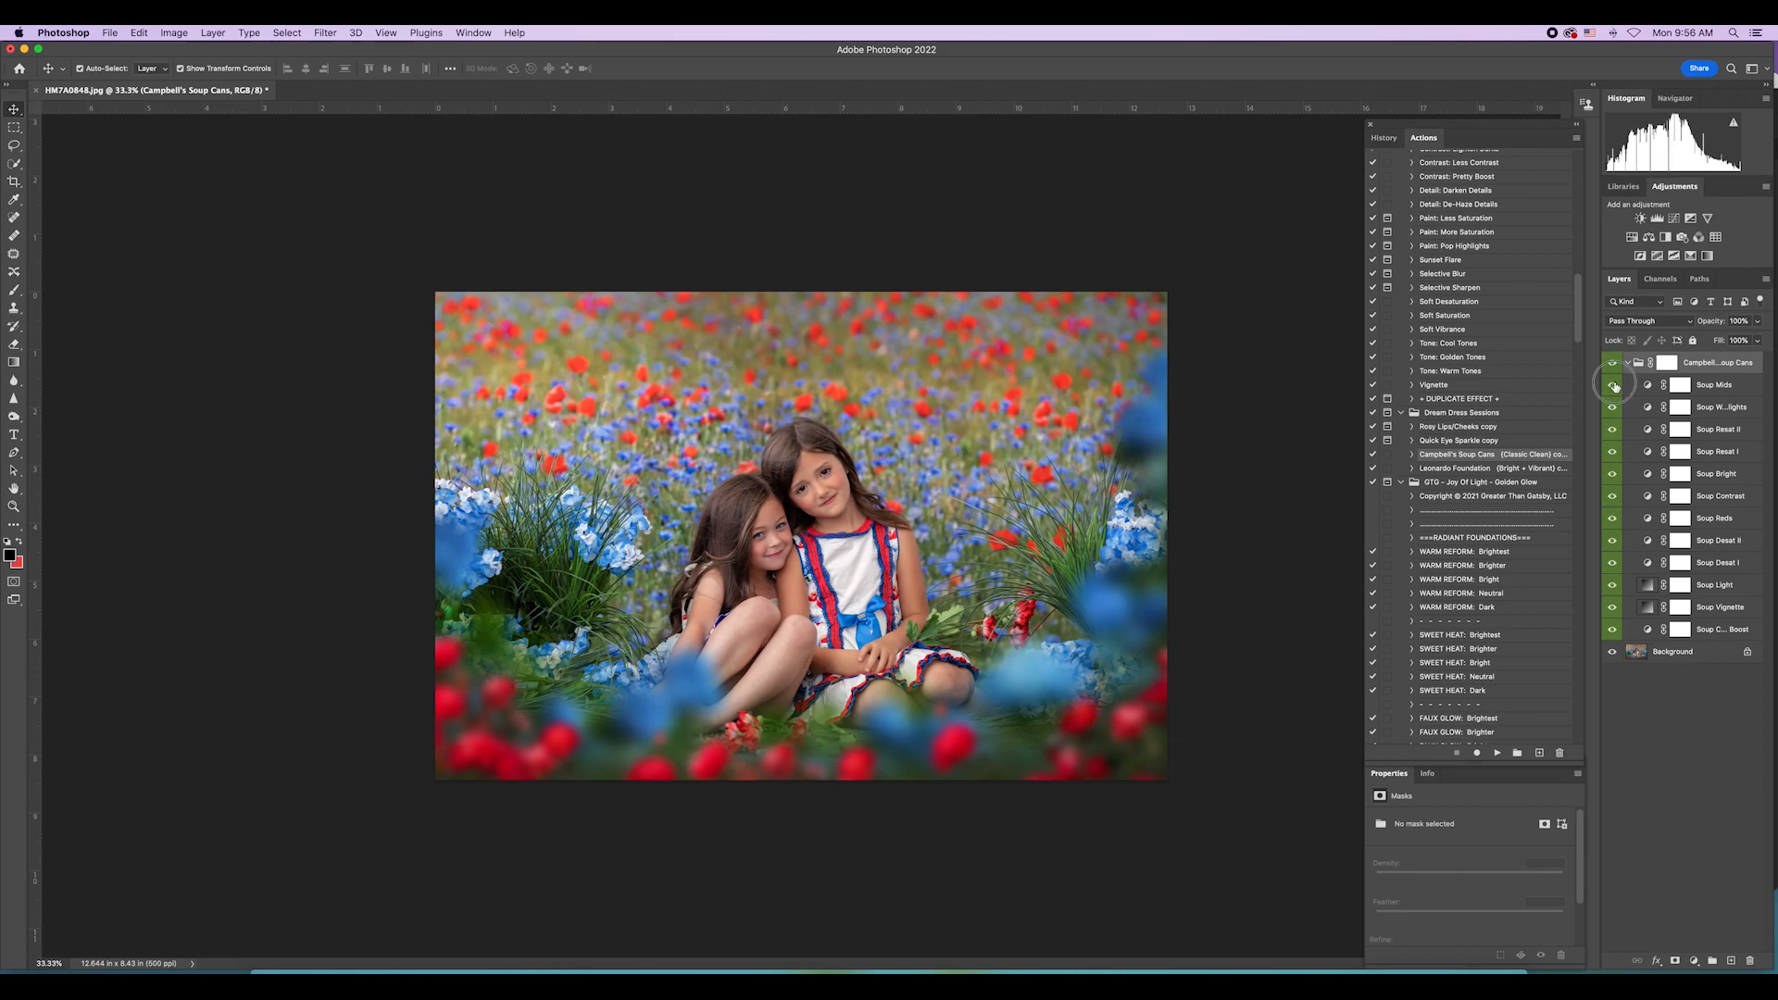
left_click(1615, 387)
left_click(1628, 362)
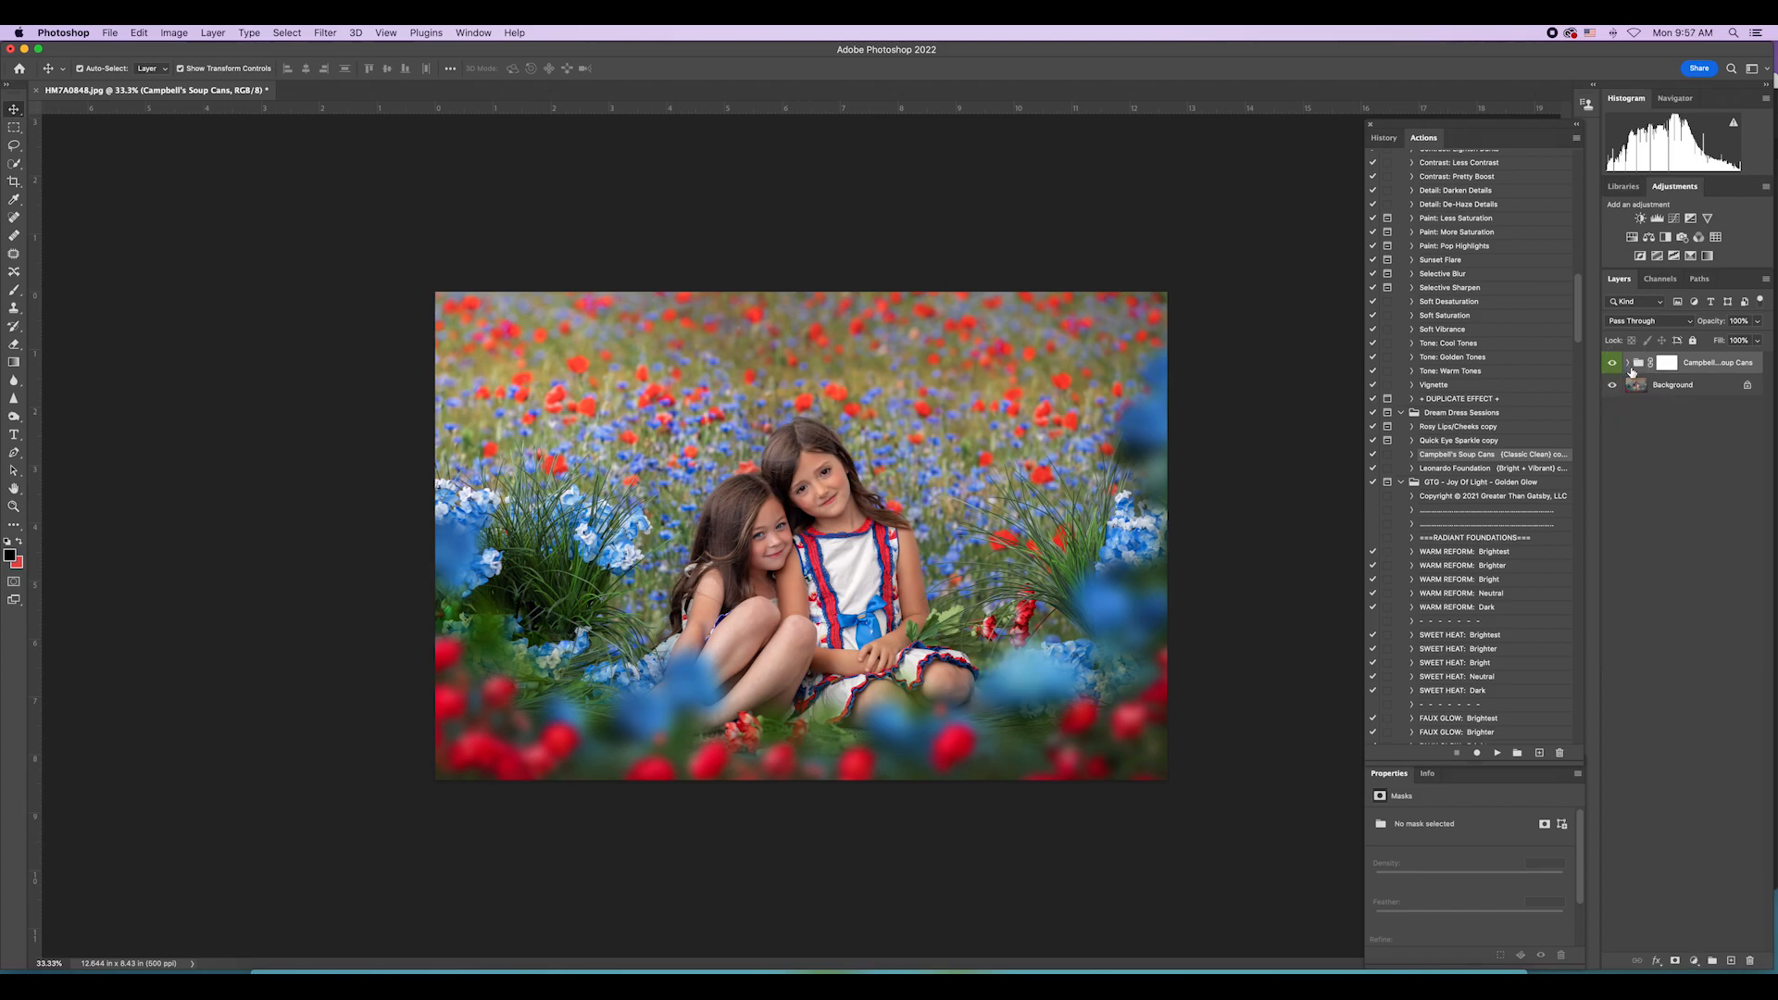
Step: Flatten the image and run the Romanticism (pure clean) action from the GTG Painterly Portrait Collection II set
left_click(213, 32)
left_click(250, 583)
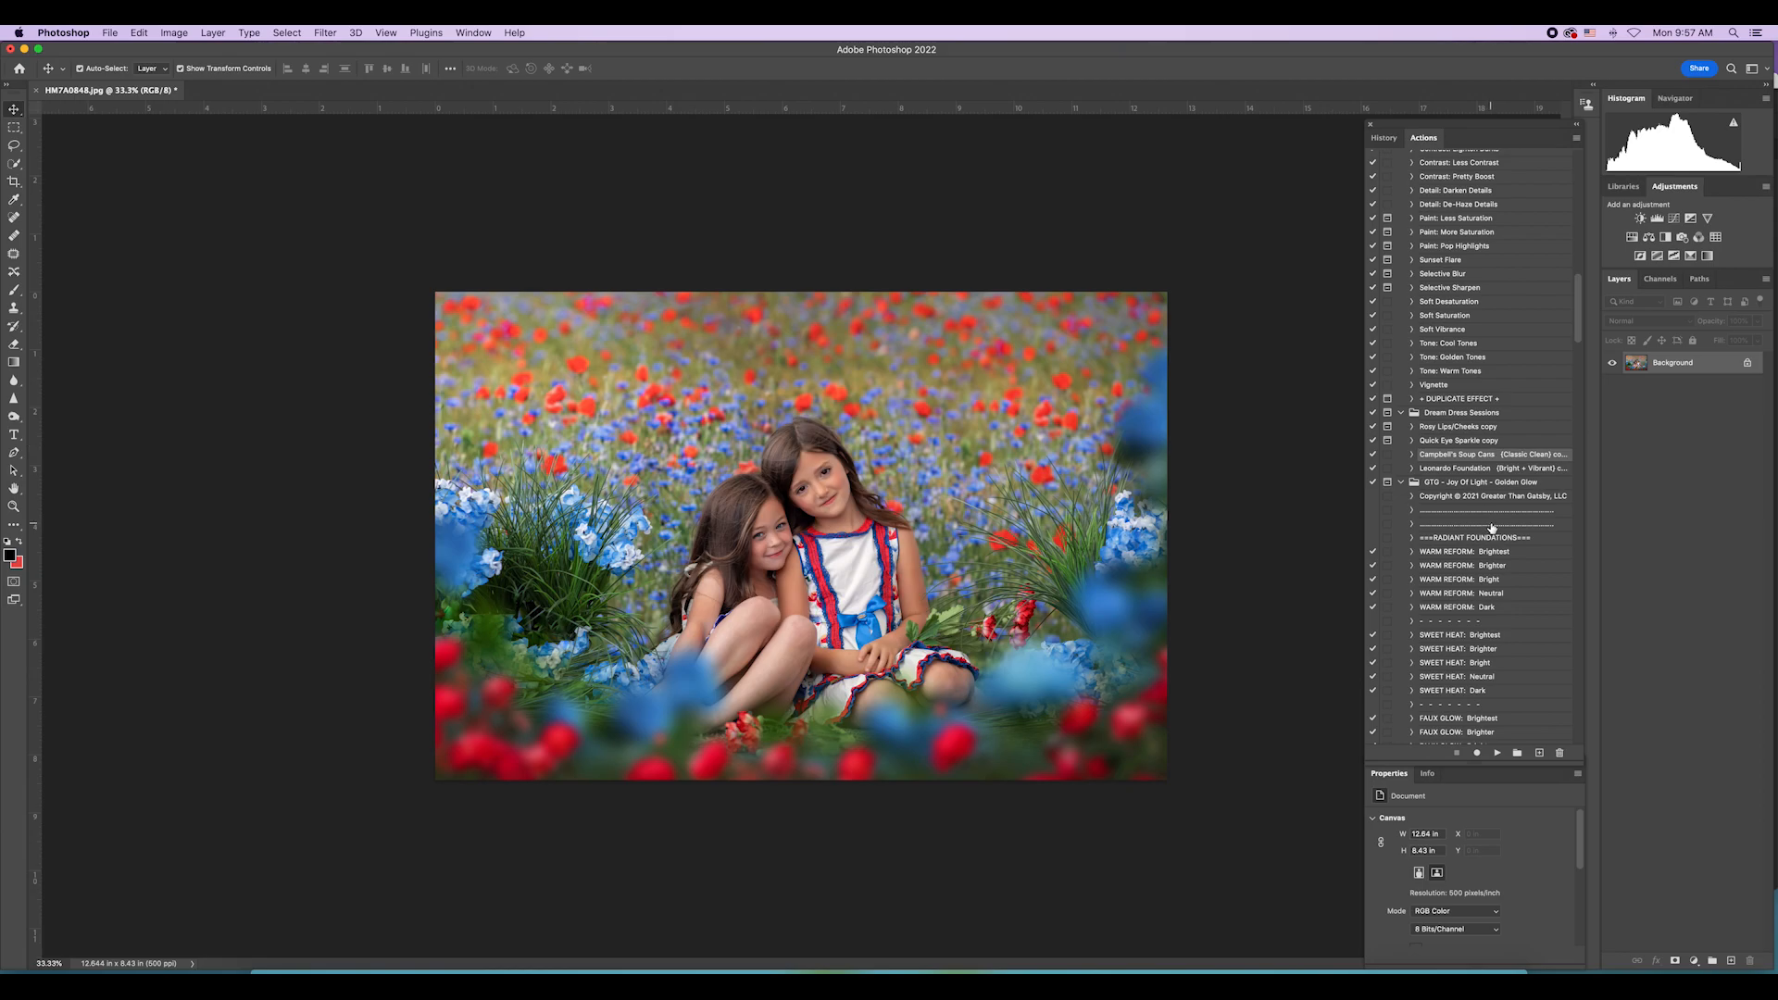
scroll(1490, 527, "up", 15)
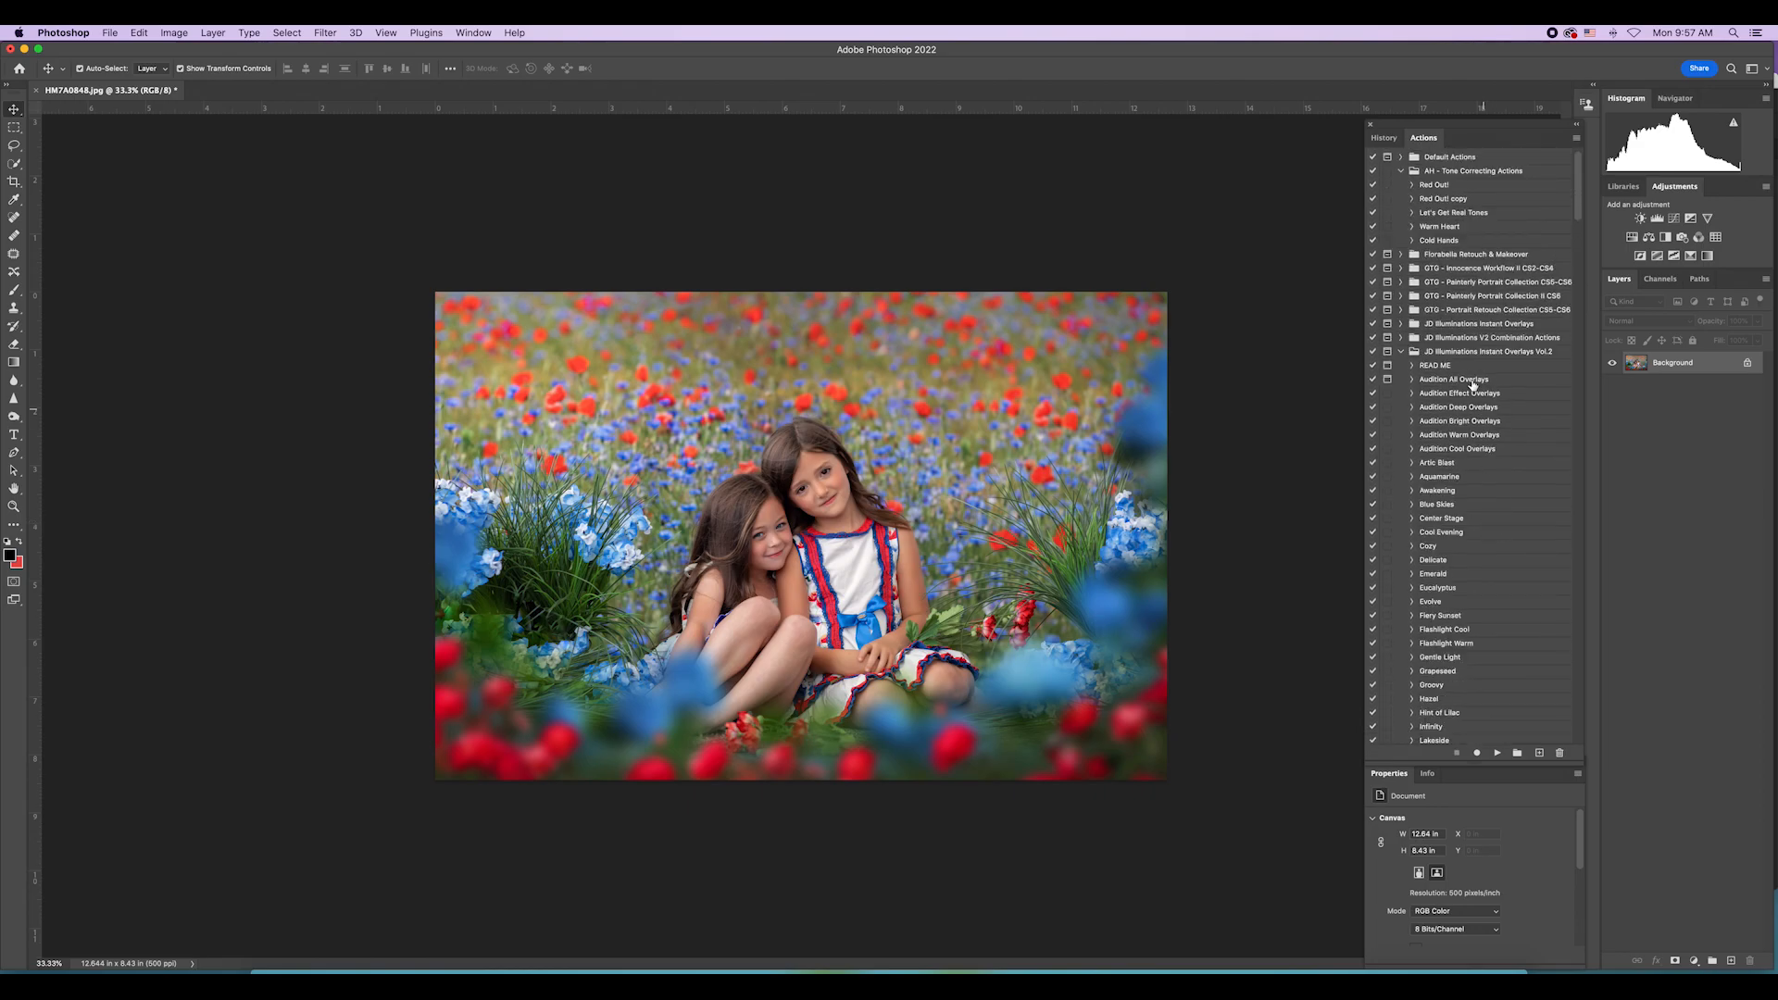
left_click(1402, 296)
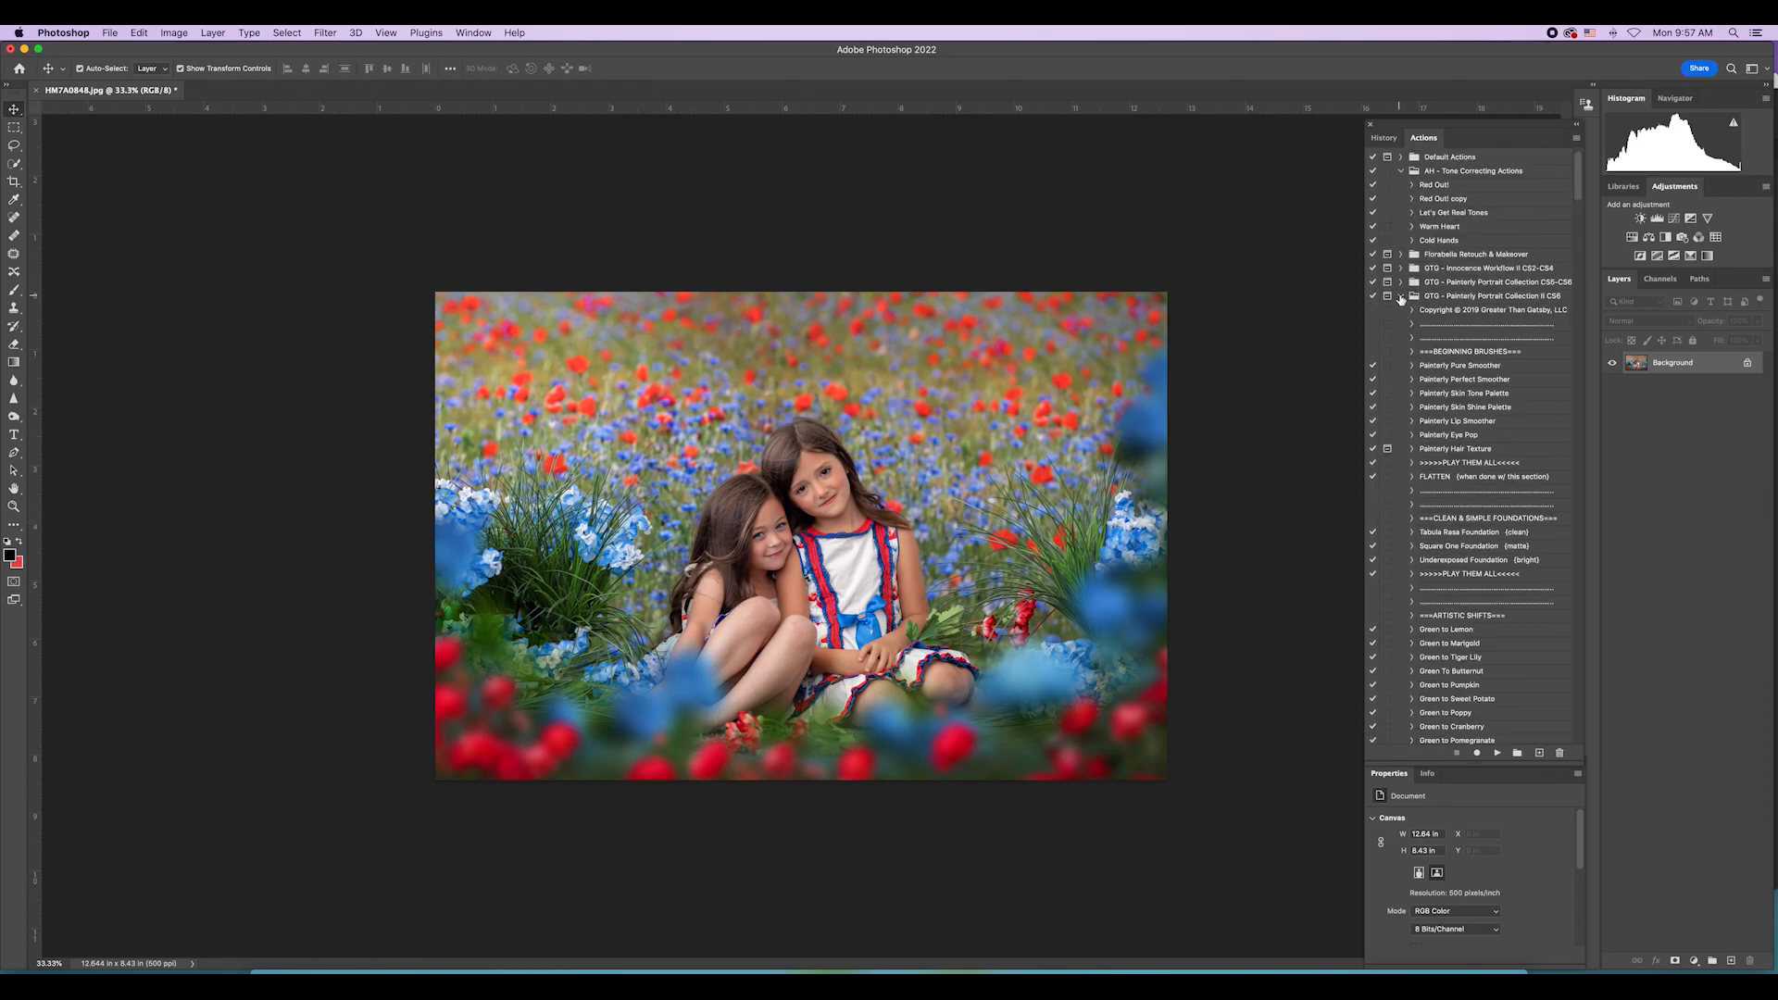
scroll(1459, 593, "down", 10)
scroll(1460, 587, "down", 15)
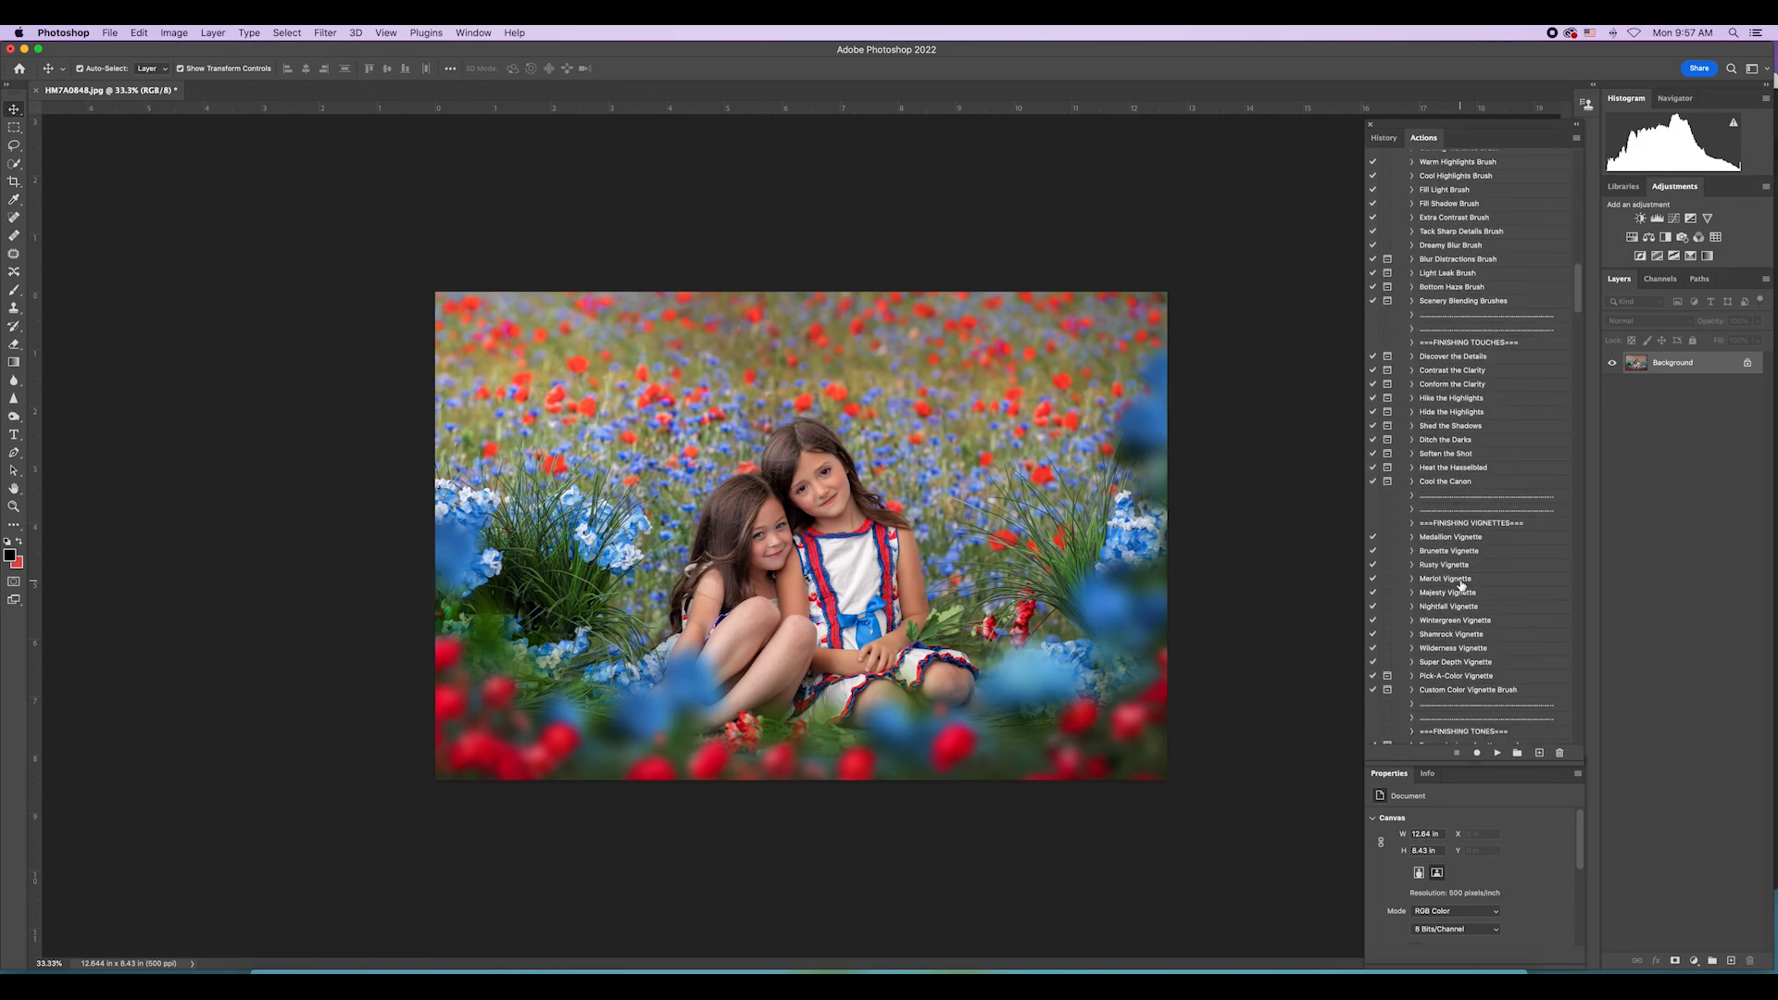
left_click(1511, 322)
left_click(1498, 753)
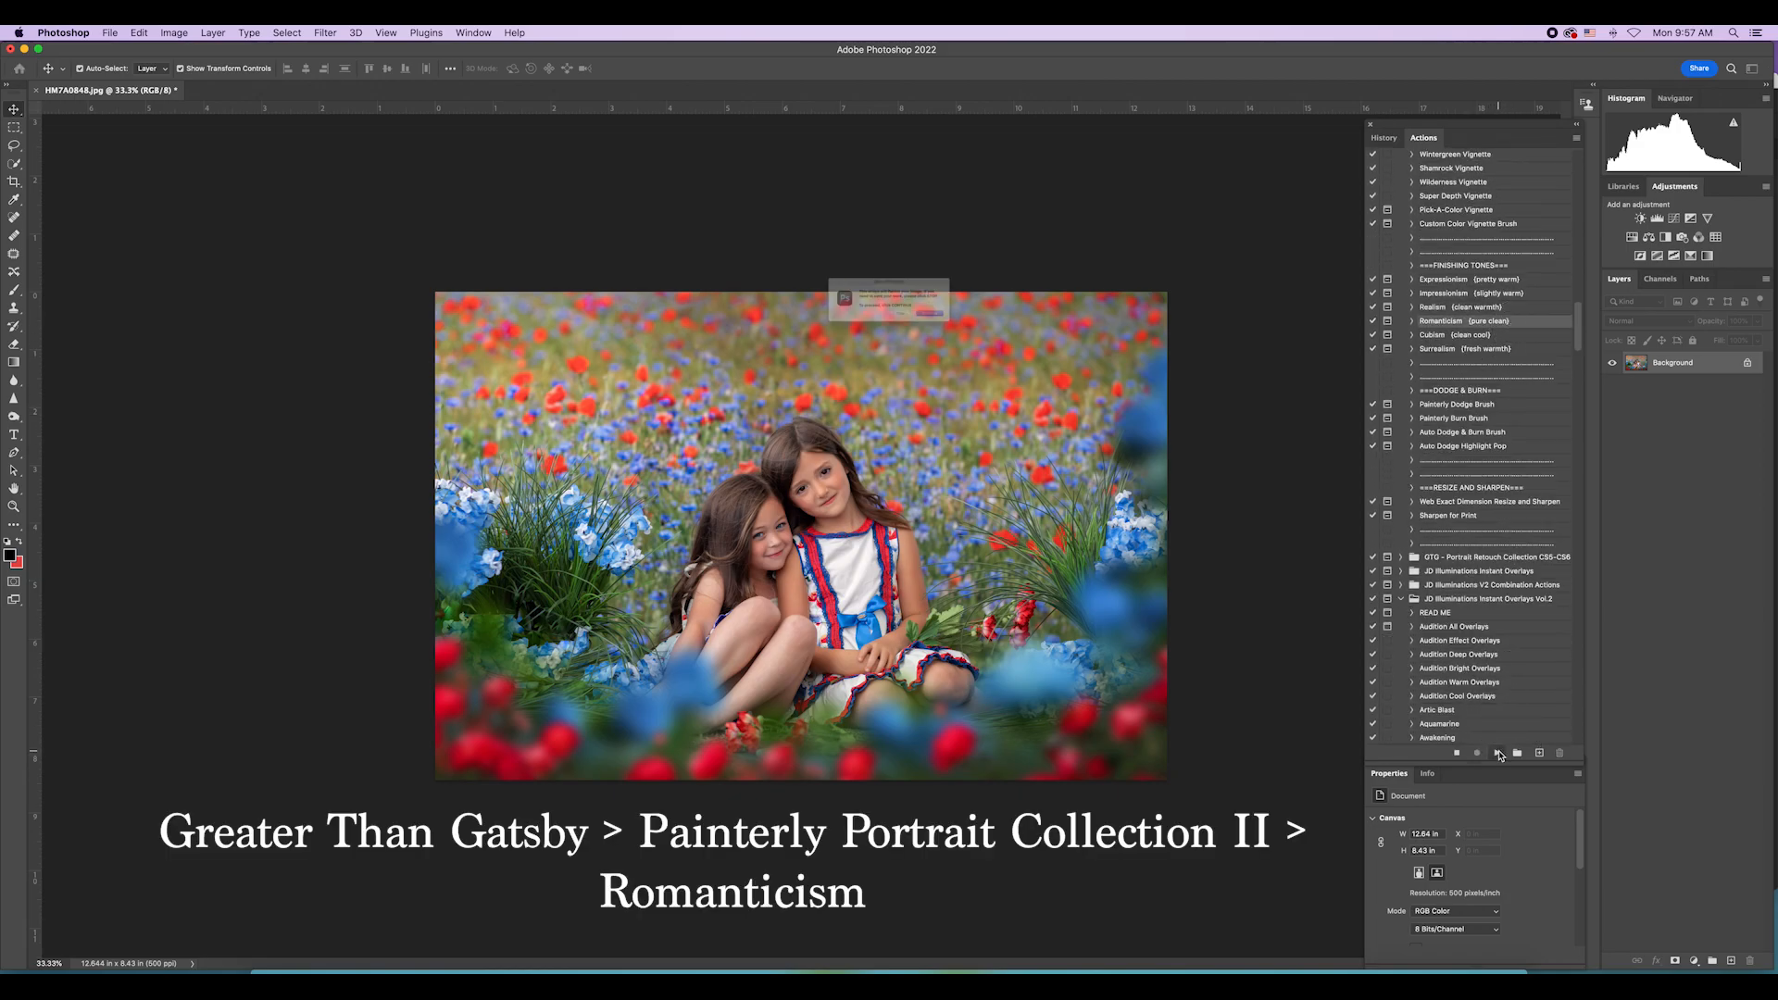
left_click(1006, 334)
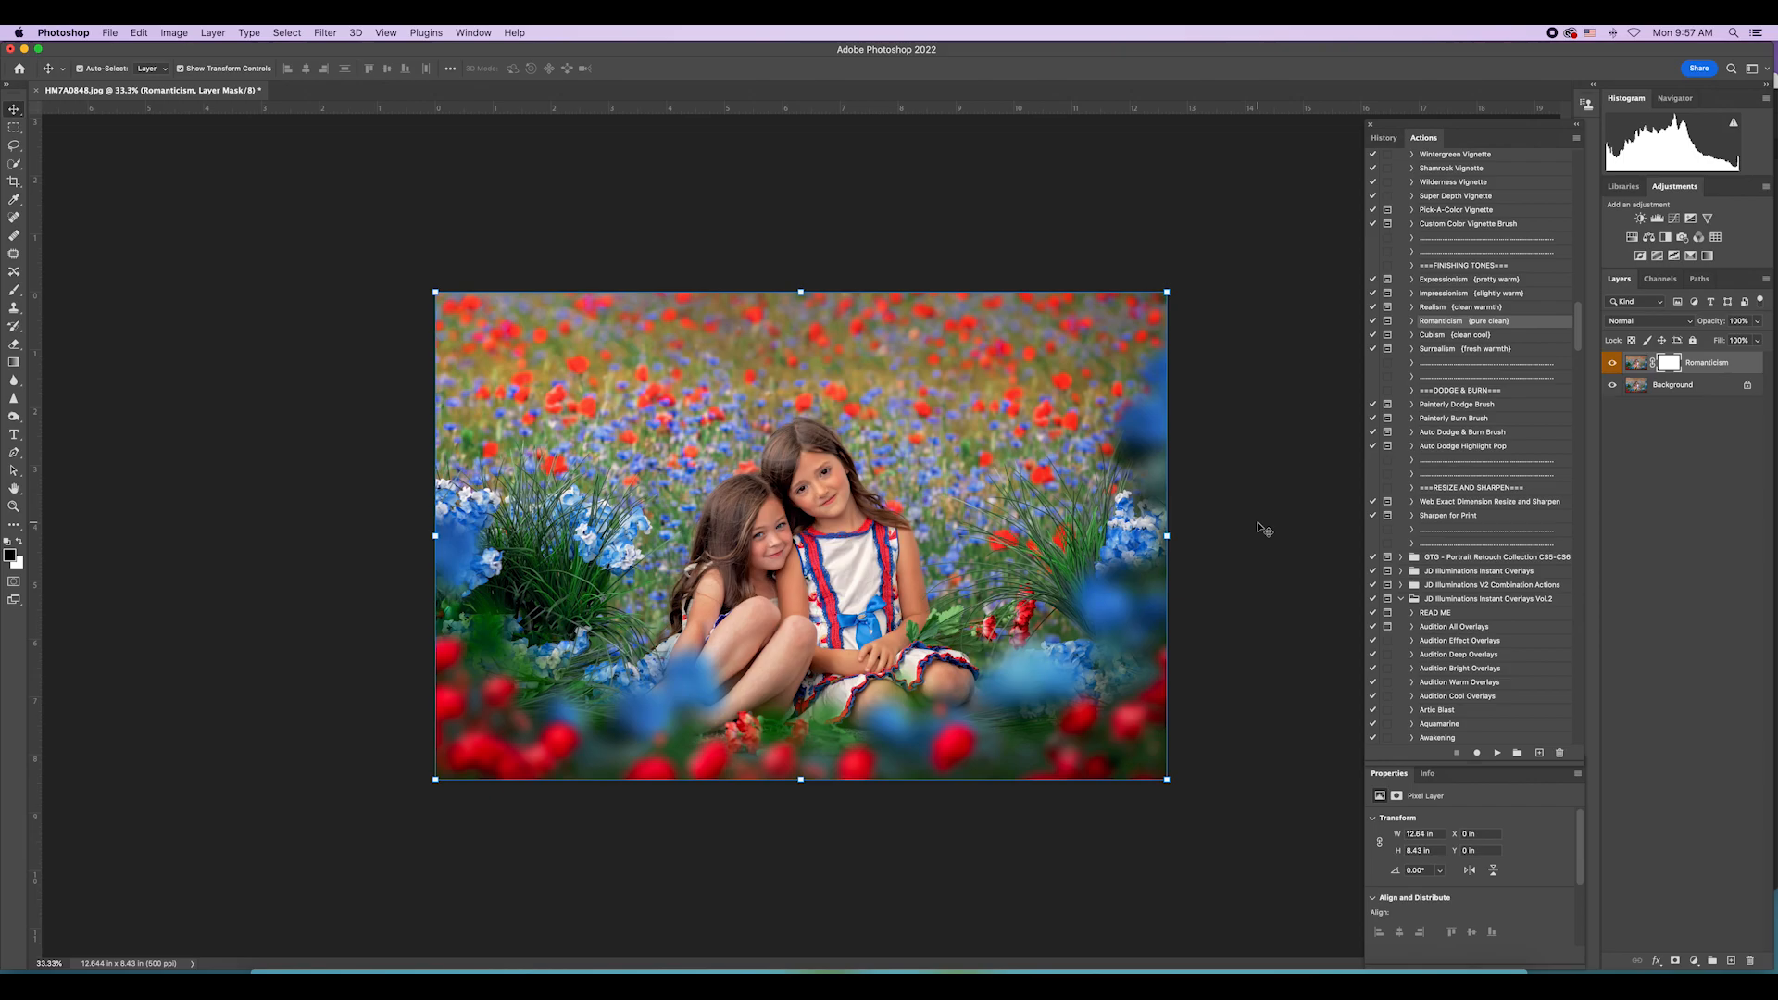
Step: Compare the photo with and without the Romanticism layer, and reduce that layer's opacity to about 43%
left_click(1612, 366)
left_click(1612, 366)
left_click(1612, 366)
left_click(1612, 366)
left_click(1756, 321)
left_click_drag(1759, 339, 1723, 340)
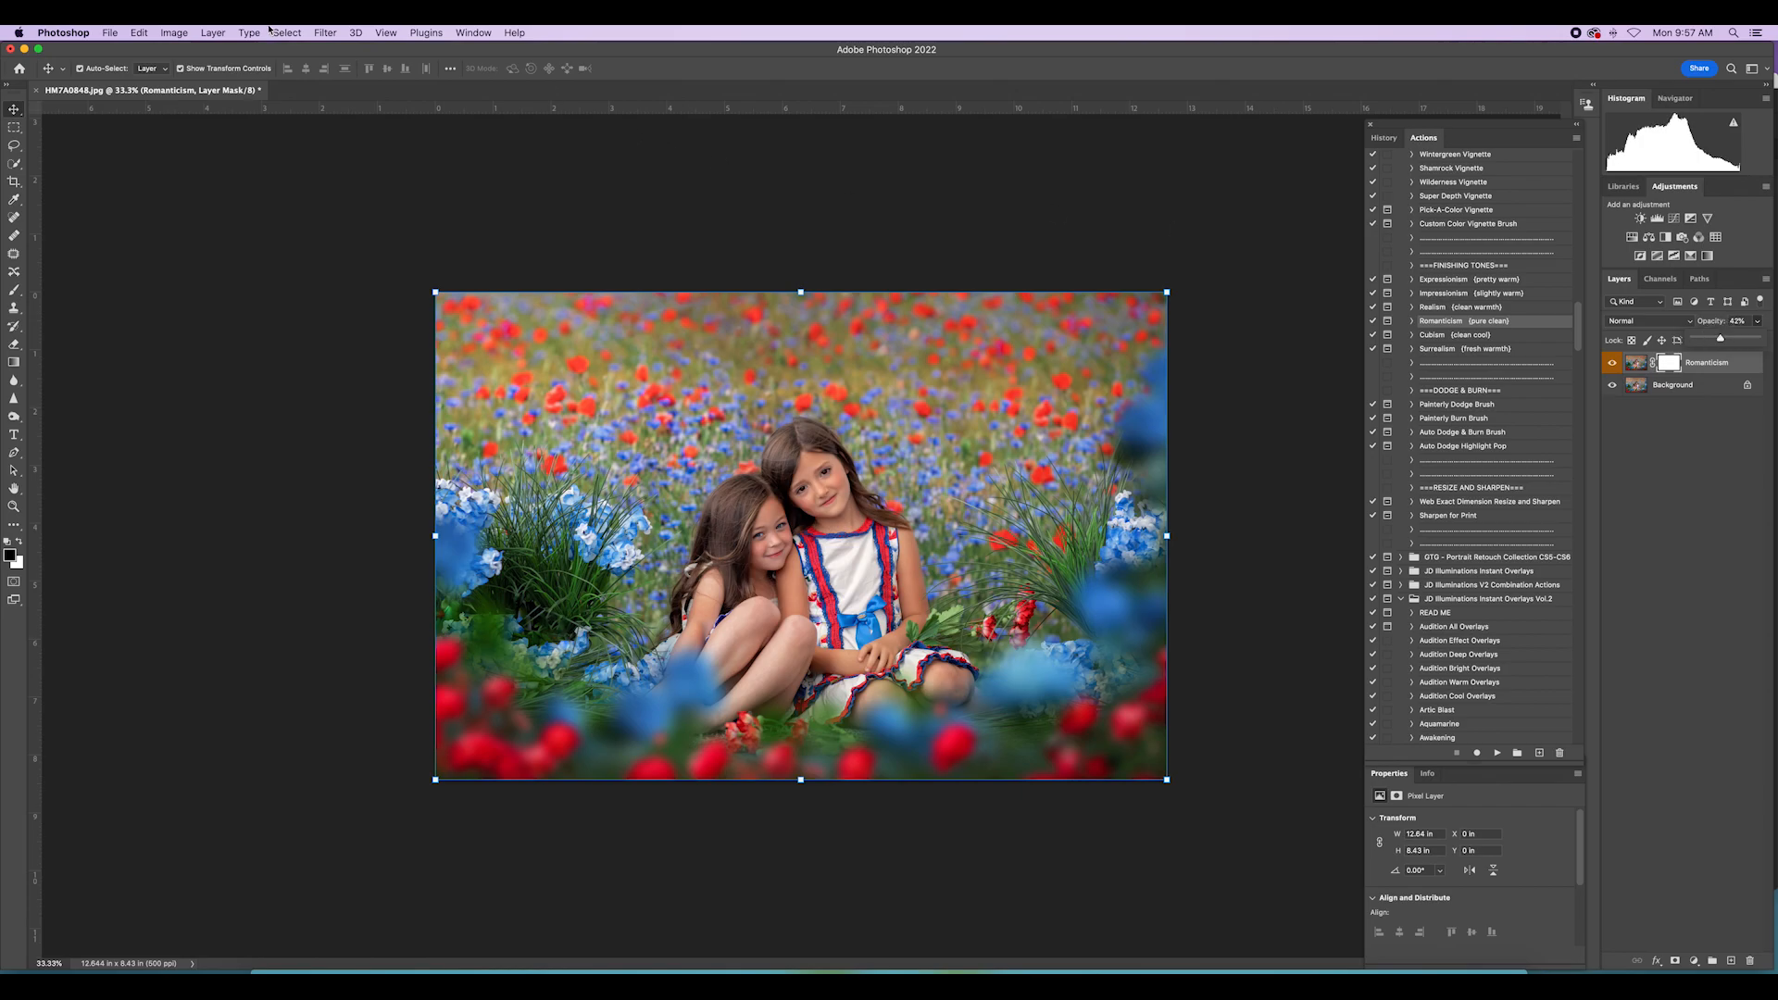
Step: Run the Center Stage action from JD Illuminations Instant Overlays Vol.2 and reduce its layer opacity to about 52%
scroll(1518, 480, "down", 10)
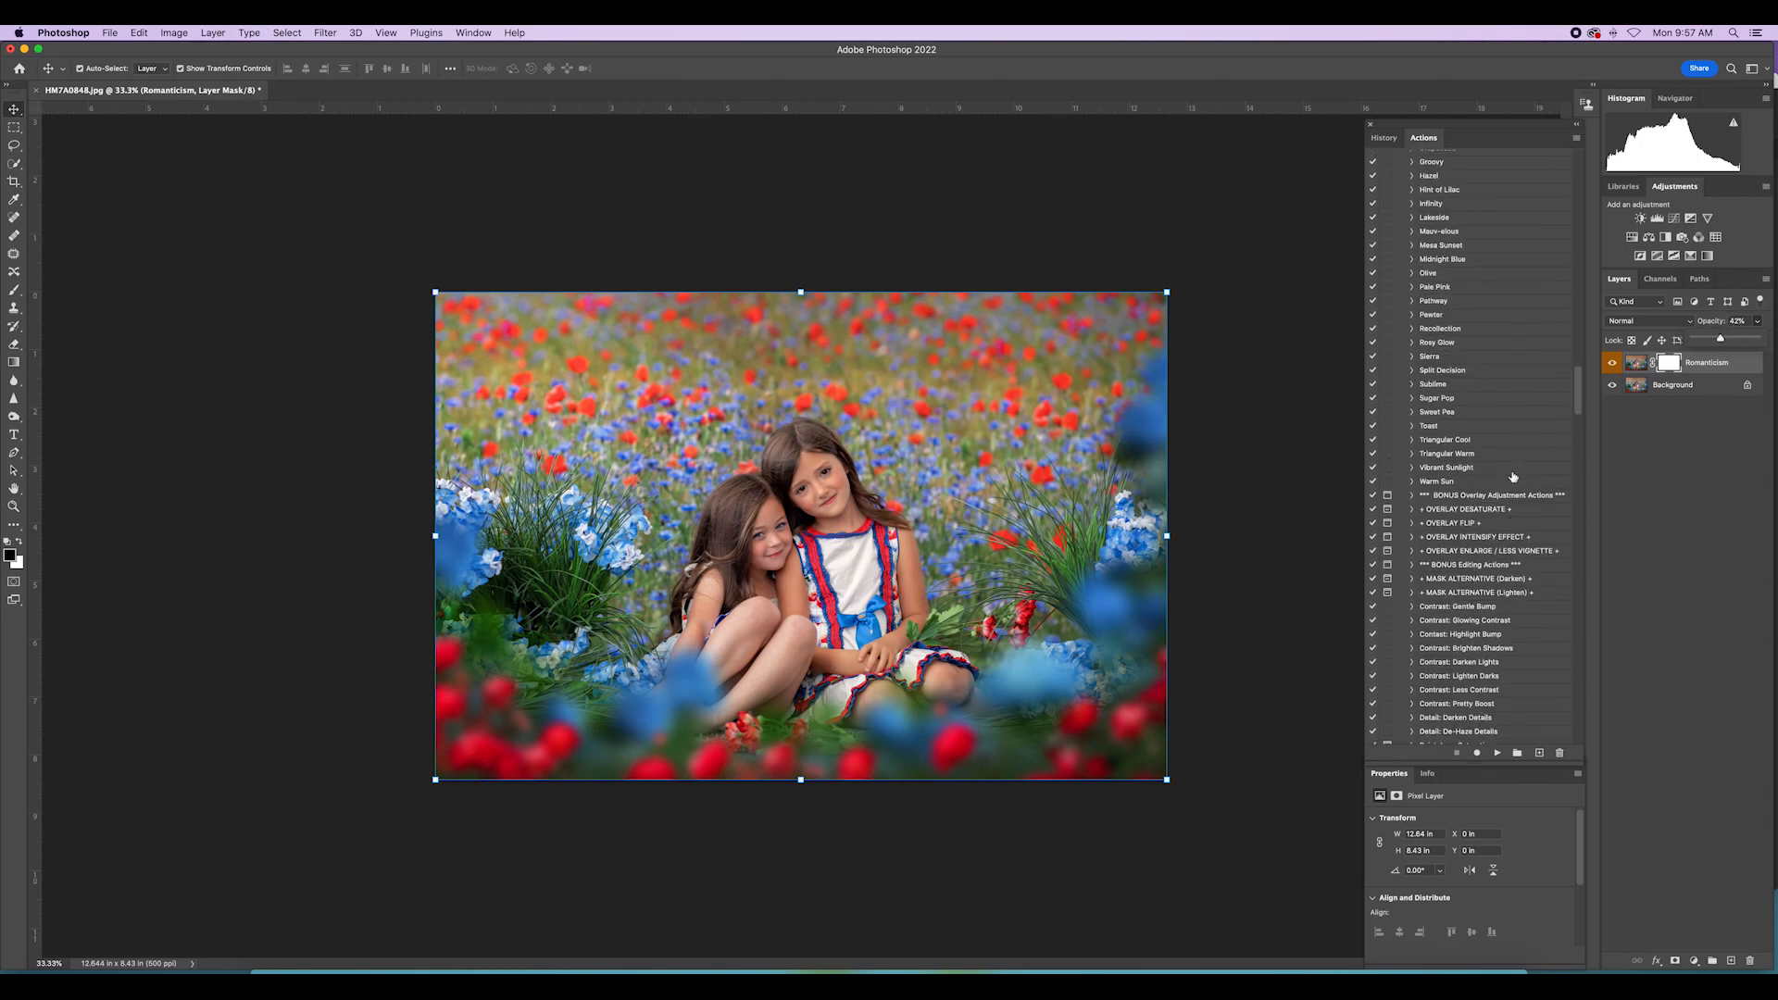
scroll(1490, 231, "up", 3)
left_click(1489, 215)
left_click(1498, 753)
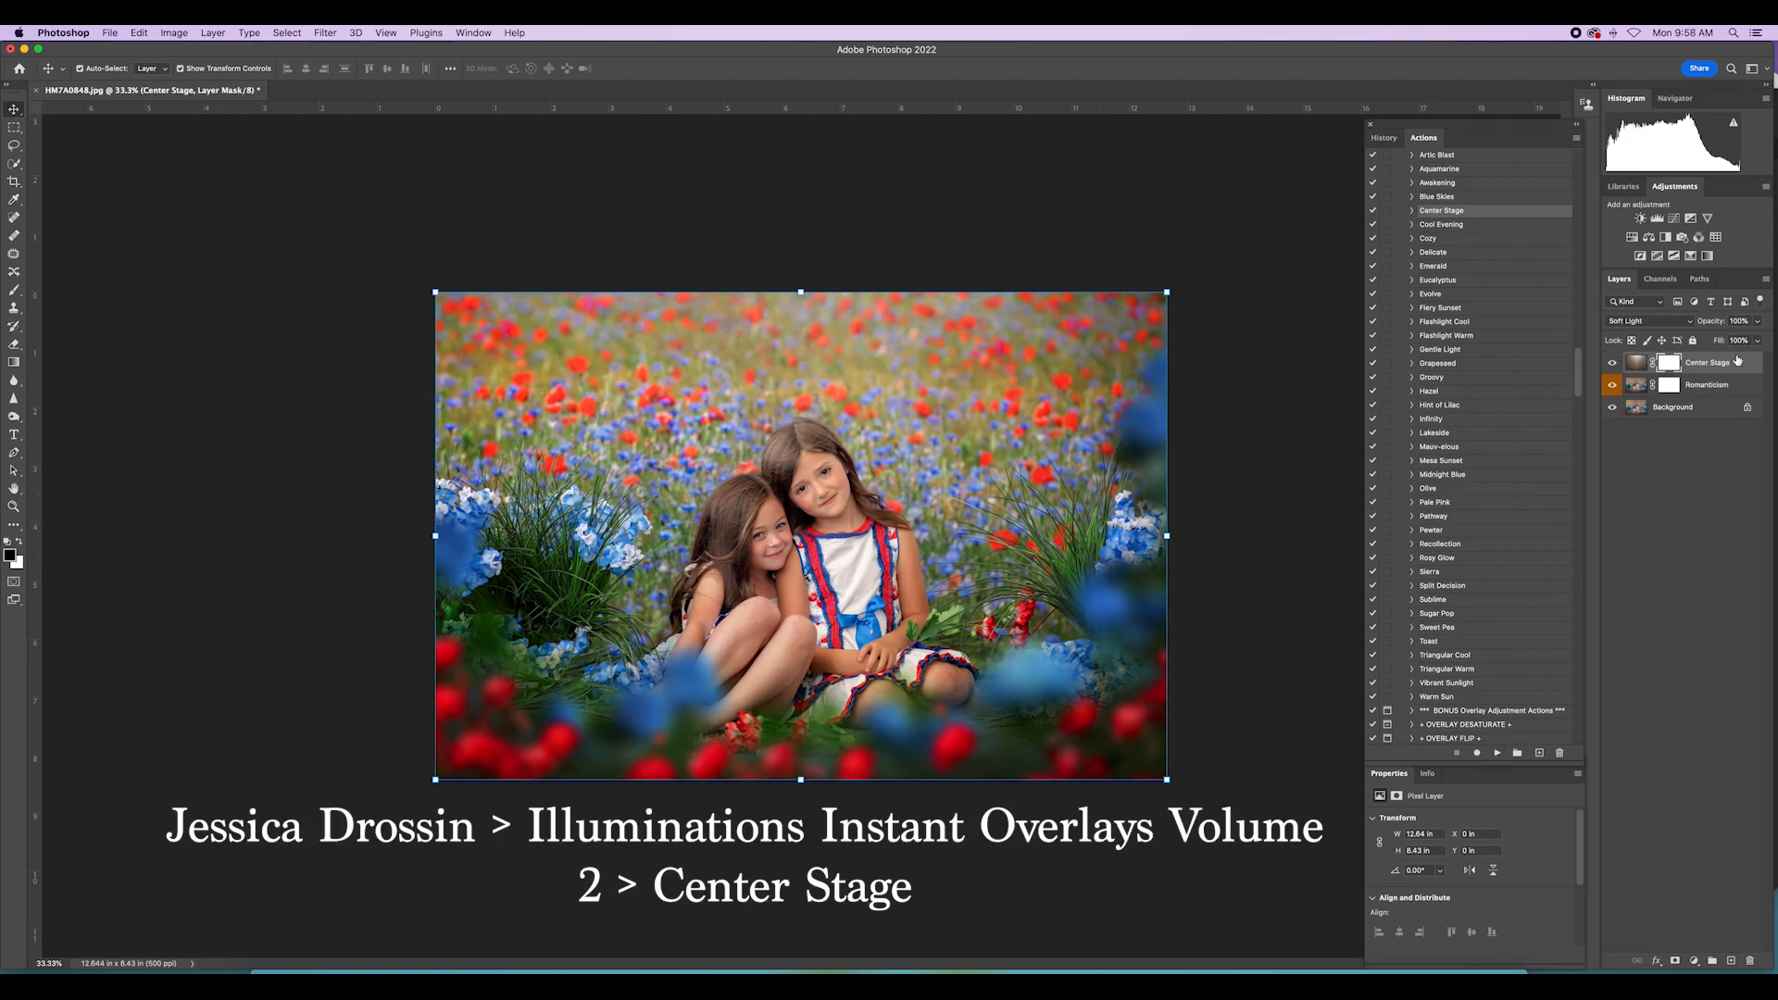
left_click(1757, 321)
mouse_move(1761, 337)
left_mouse_down()
mouse_move(1713, 341)
mouse_move(1727, 338)
left_mouse_up()
left_click(1728, 337)
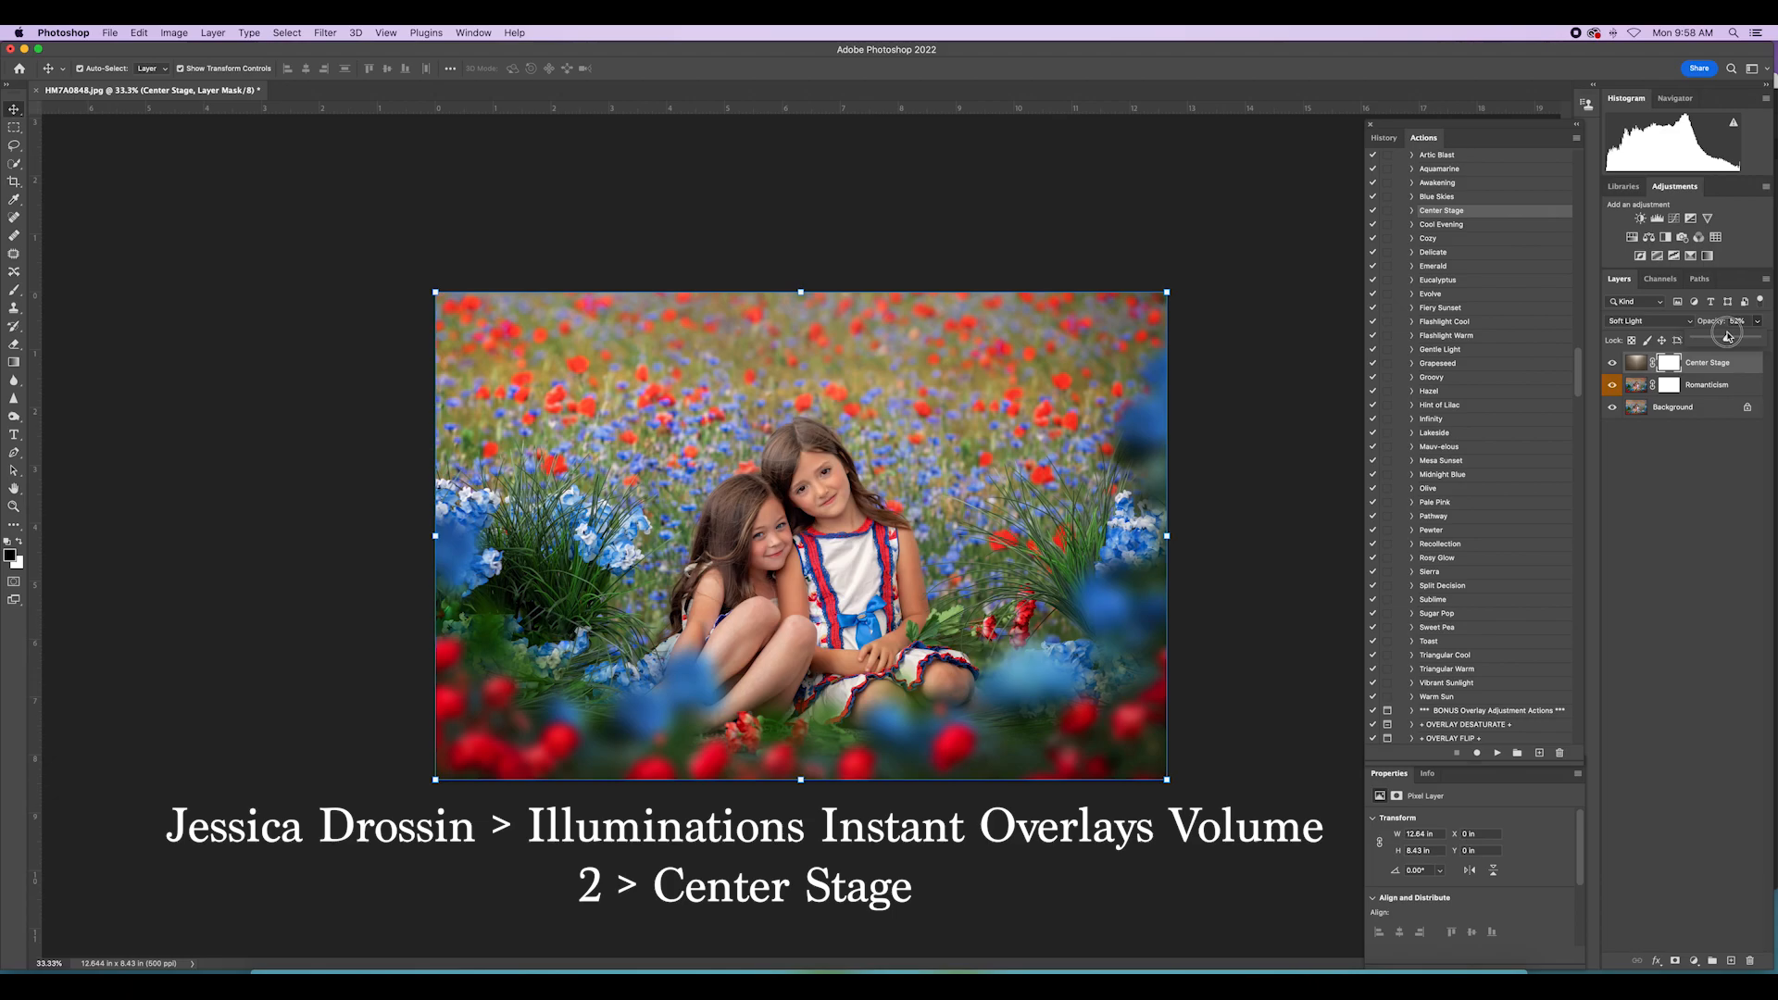
Step: Select the Center Stage layer mask and compare the photo with and without that layer
left_click(1669, 363)
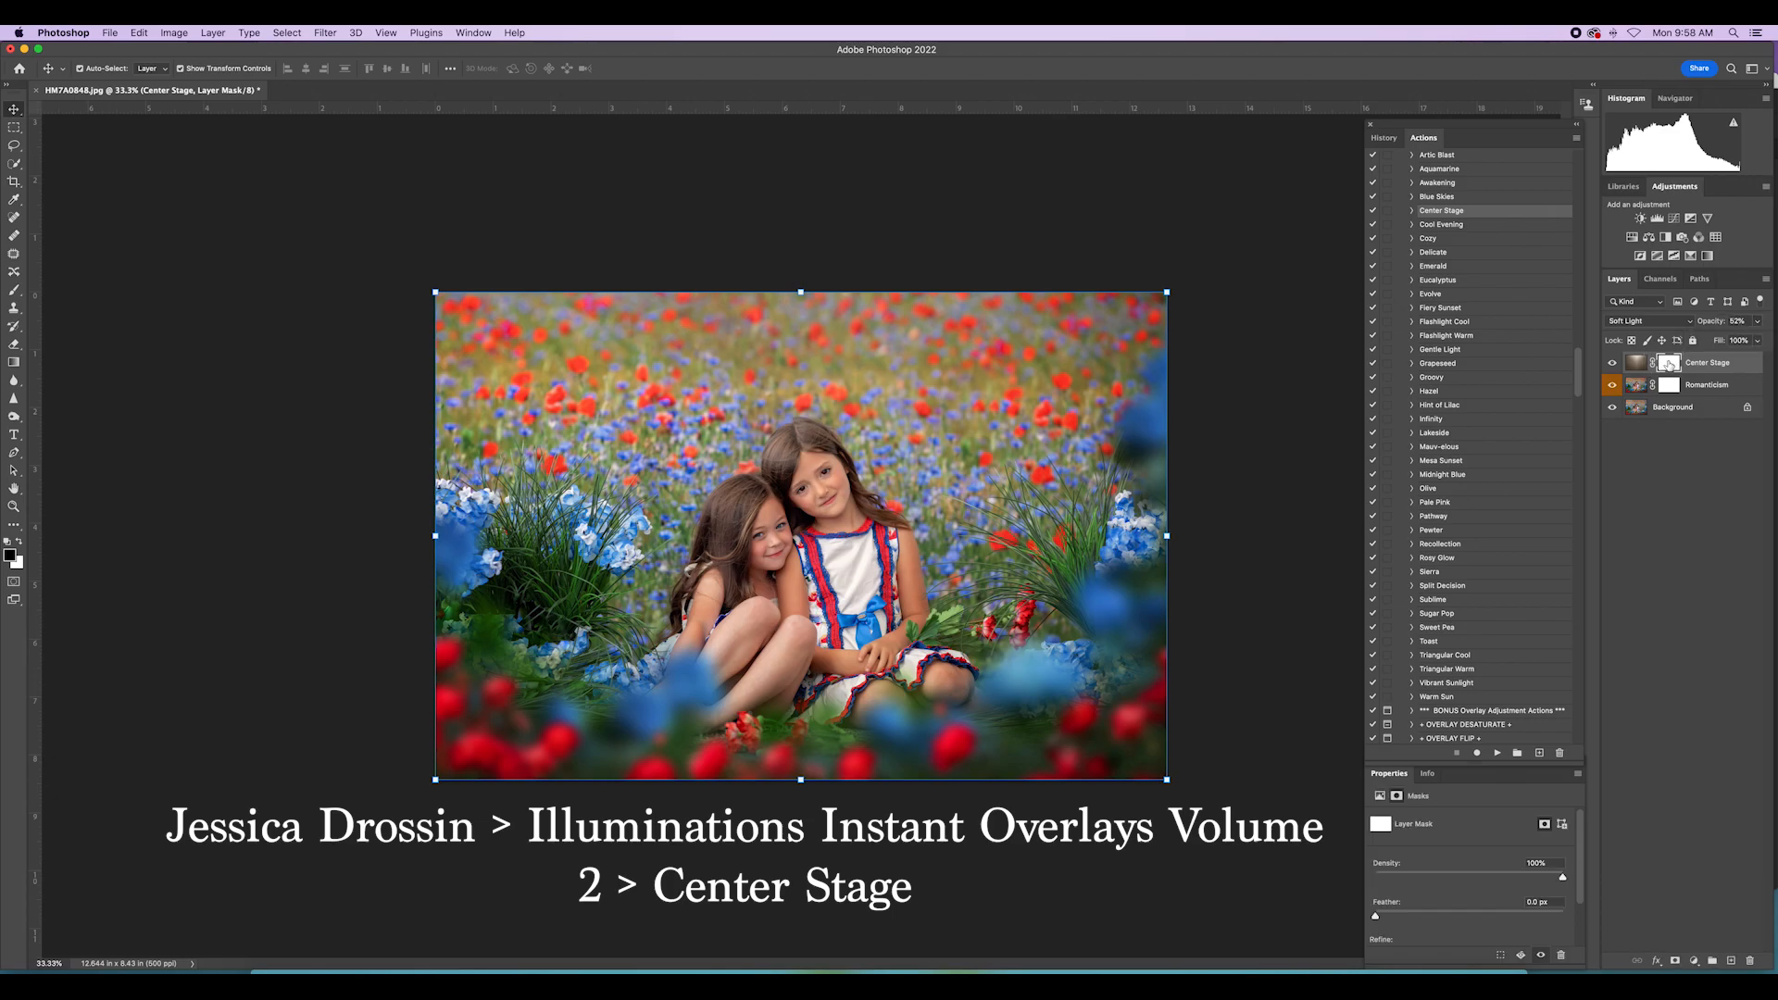
left_click(1612, 363)
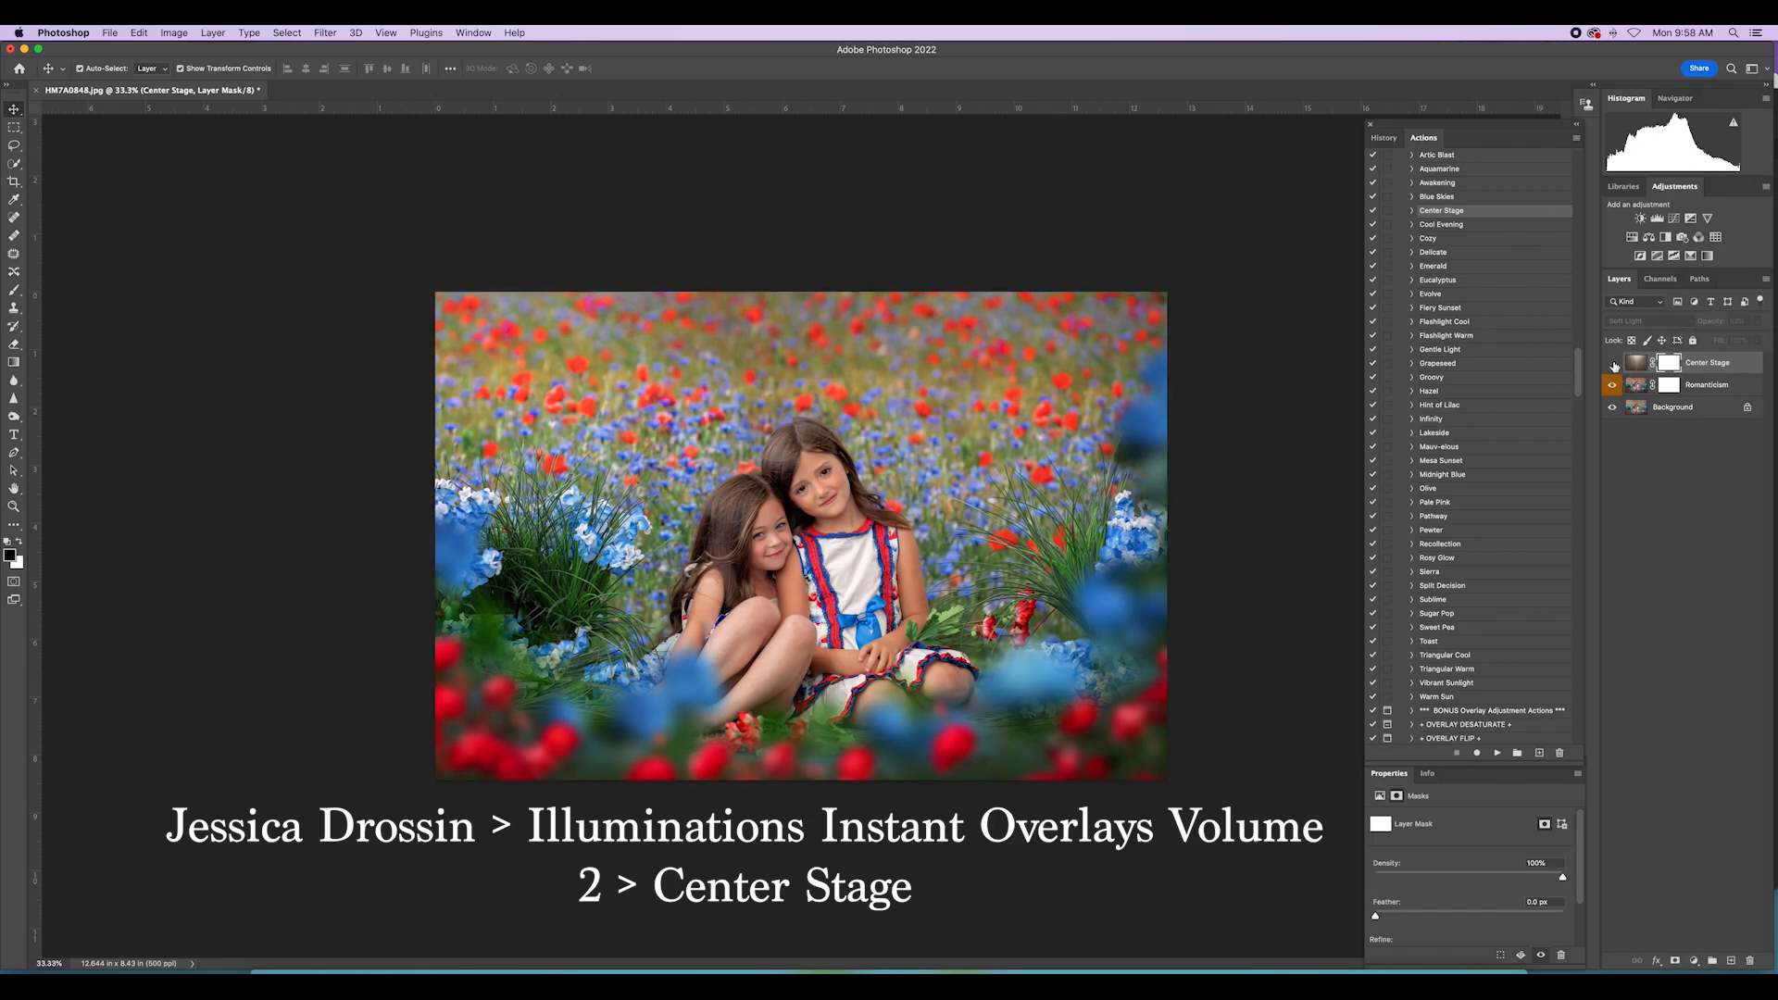
left_click(1612, 363)
left_click(1612, 364)
left_click(1612, 363)
left_click(1612, 364)
left_click(1612, 364)
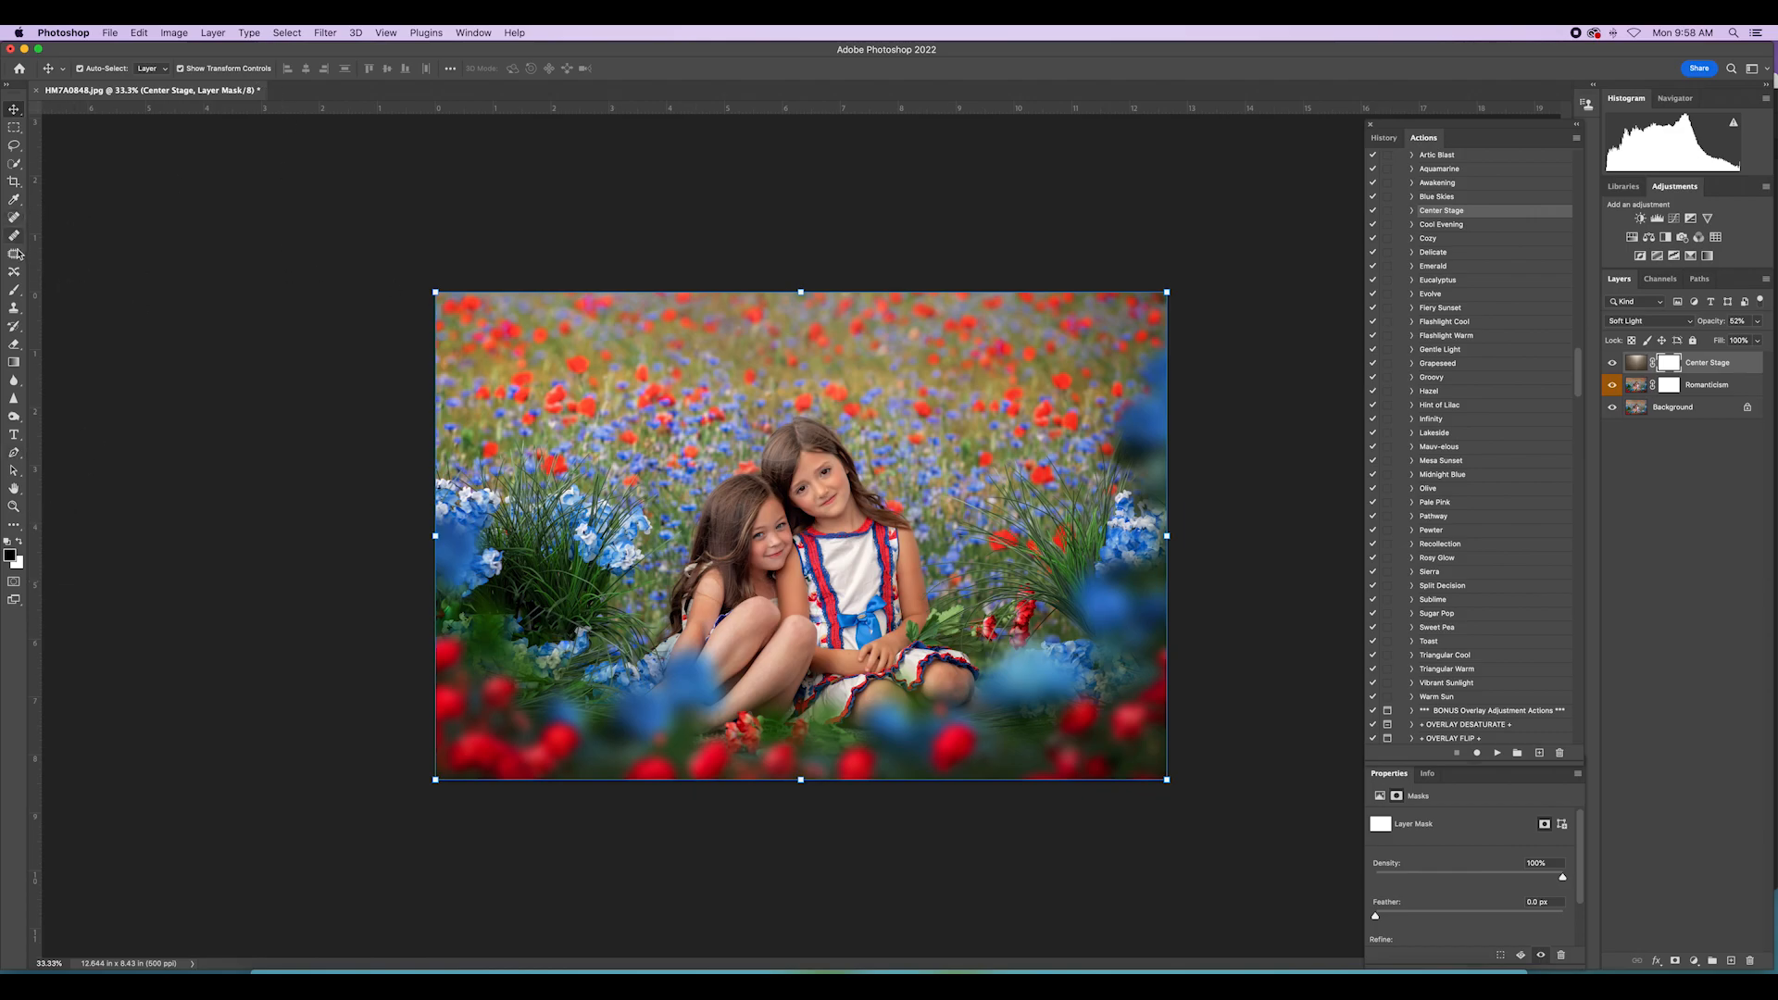
Step: Paint black on the Center Stage mask over the girls' faces with a large brush at 47% opacity, and flatten the image
left_click(15, 293)
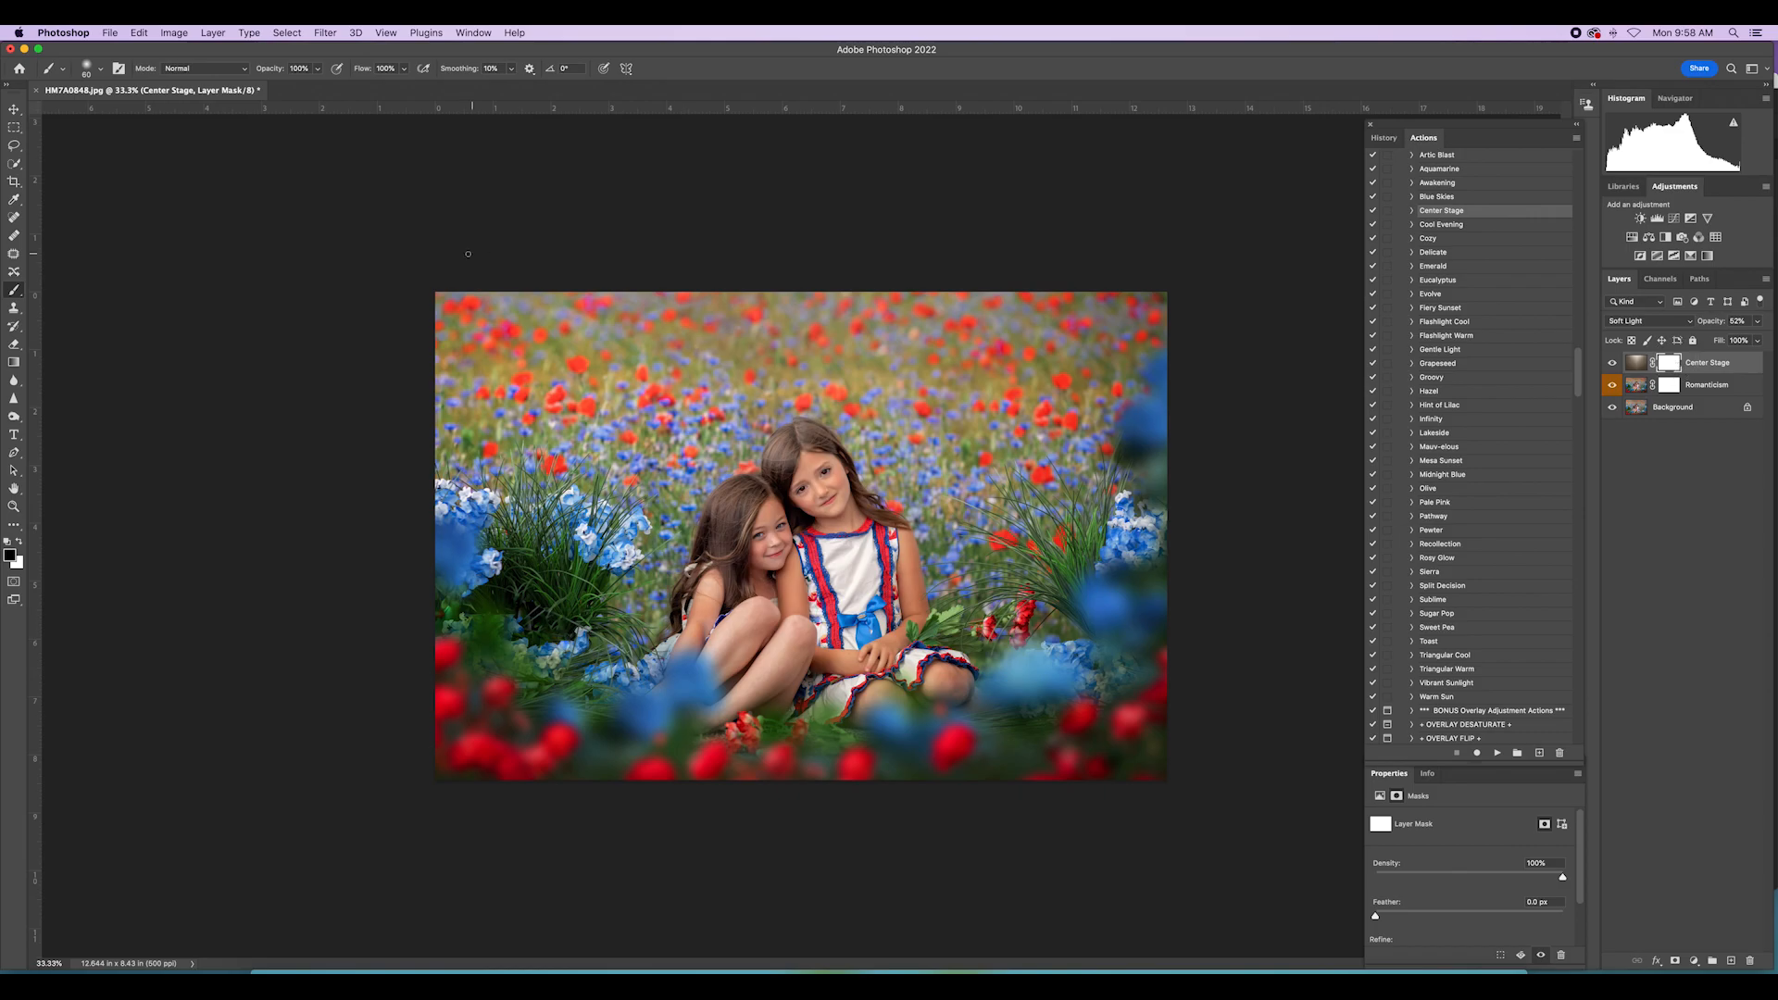
left_click_drag(315, 74, 282, 91)
key("]")
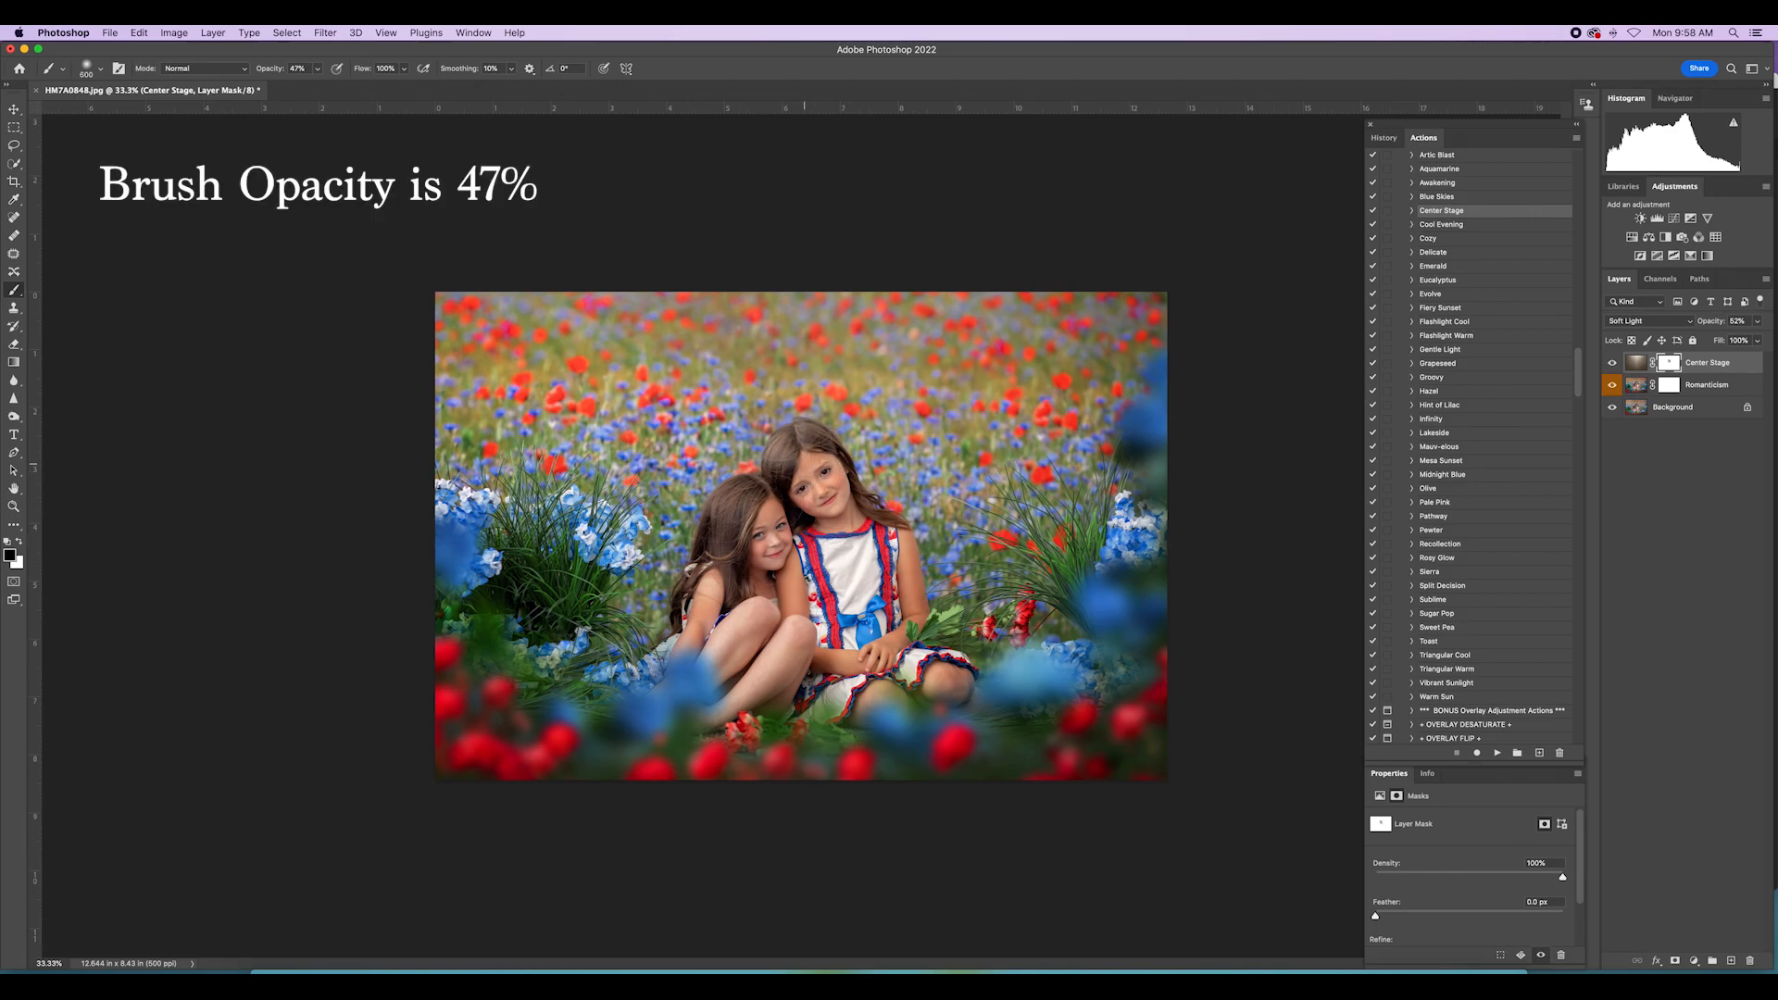
left_click(212, 34)
left_click(227, 584)
Step: Run the Natural Warm (Small) action from the Movable Soft Light group and continue to its gradient placement
scroll(1509, 550, "down", 3)
scroll(1509, 550, "down", 10)
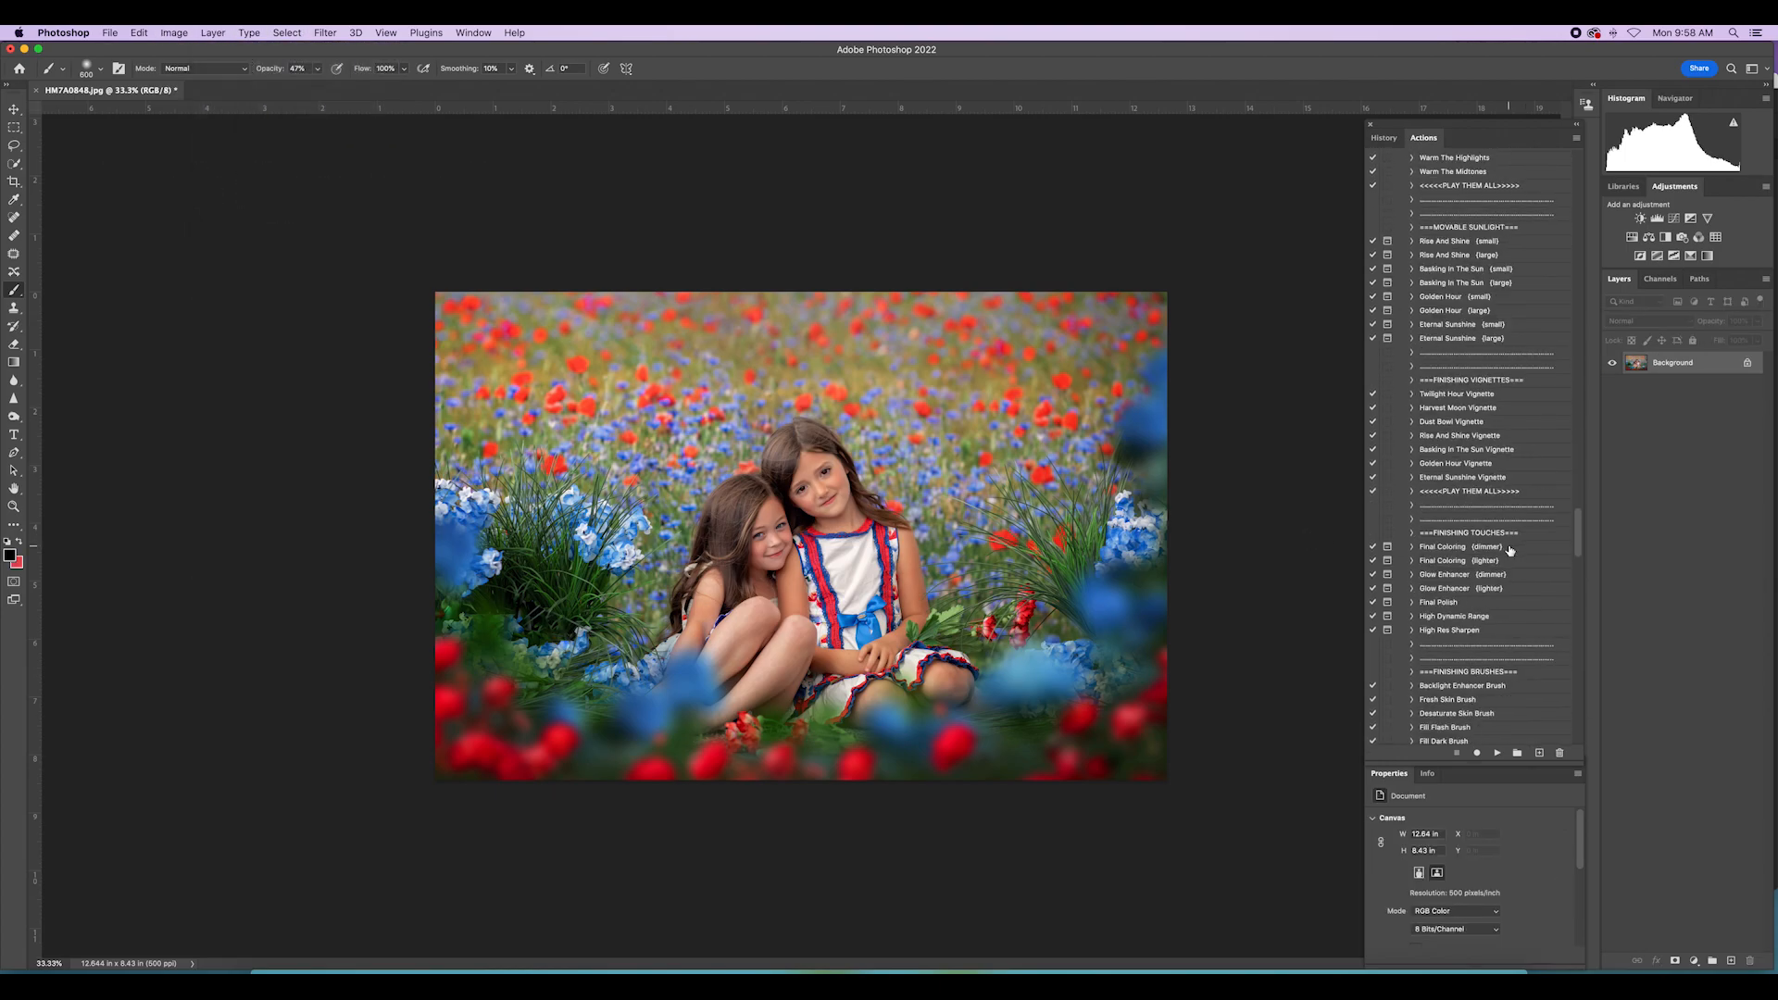
scroll(1510, 549, "down", 10)
scroll(1509, 550, "down", 10)
scroll(1510, 550, "down", 10)
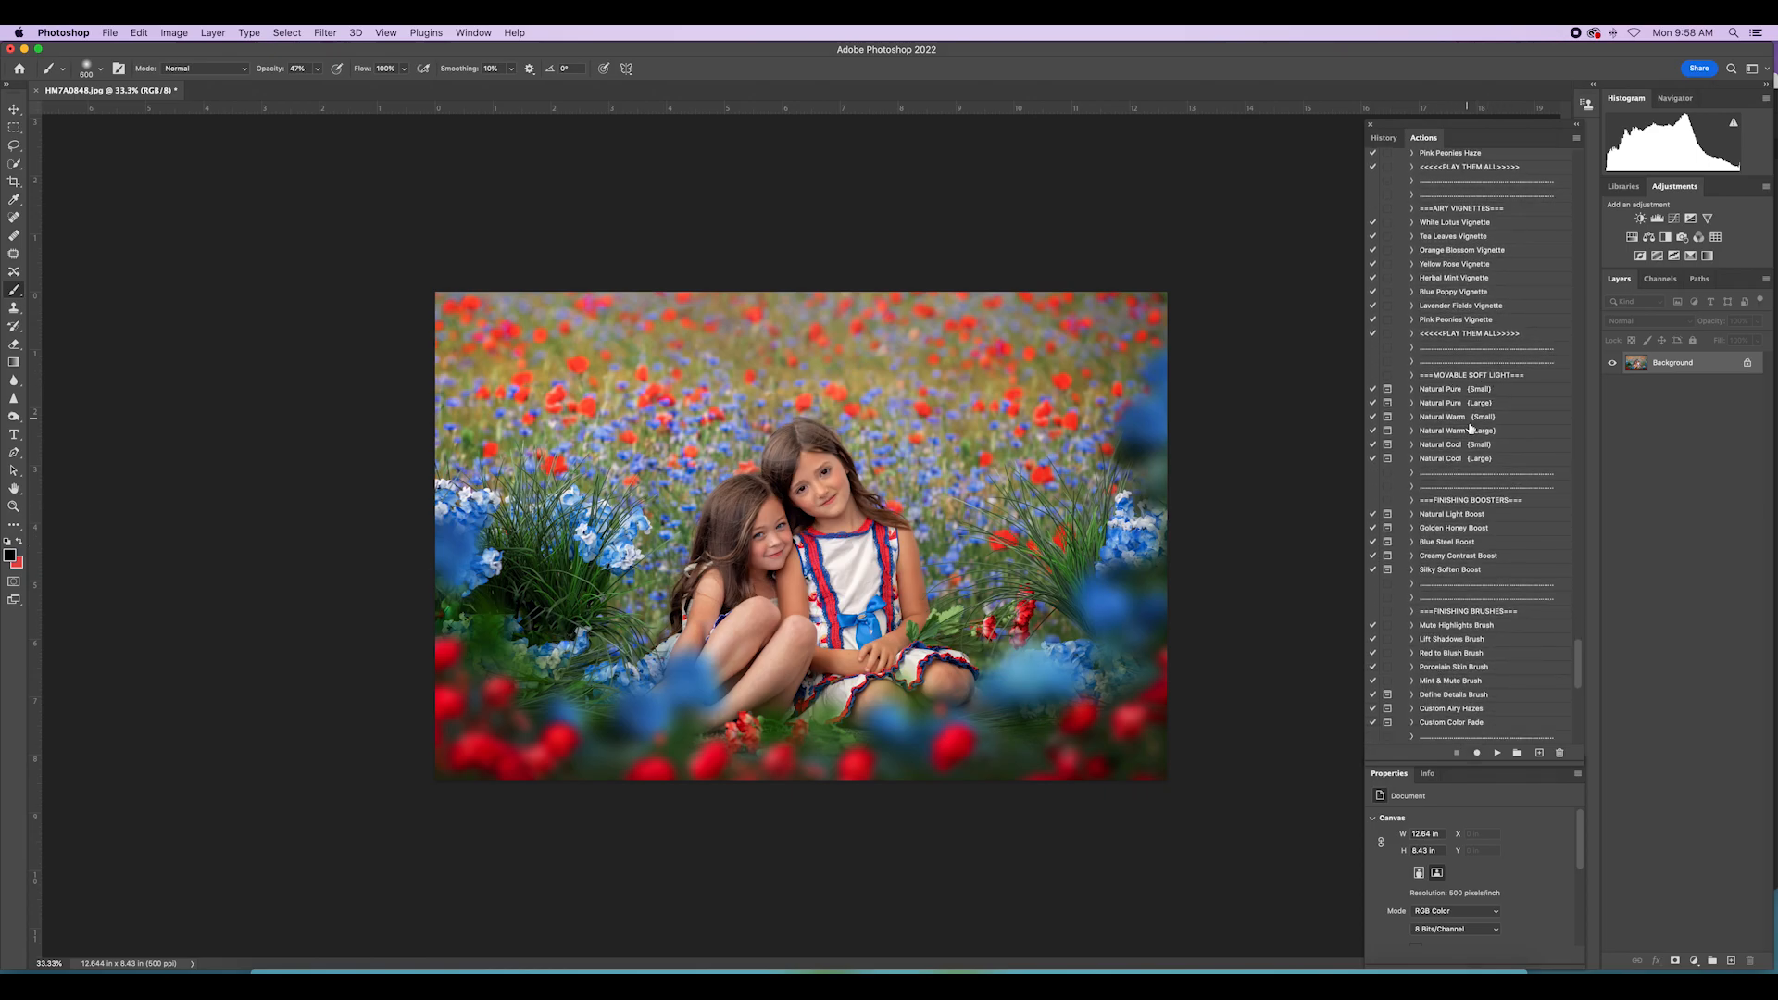
scroll(1469, 425, "up", 20)
scroll(1473, 410, "down", 10)
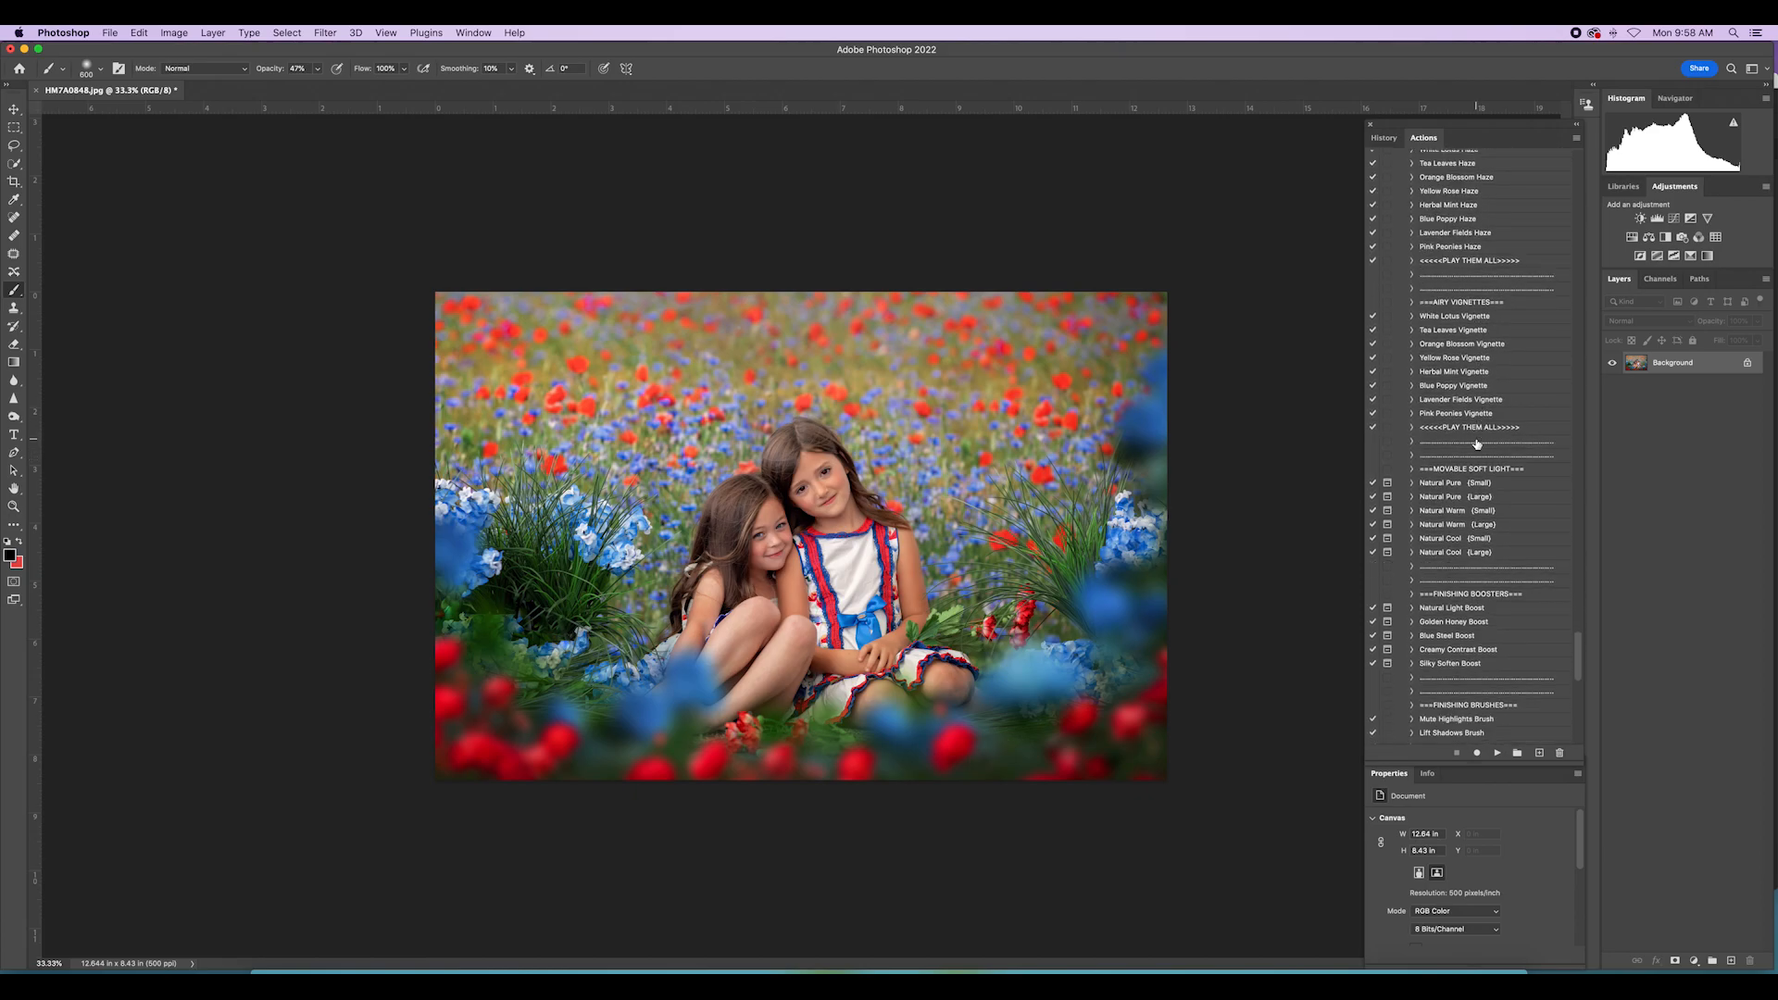
scroll(1476, 443, "up", 4)
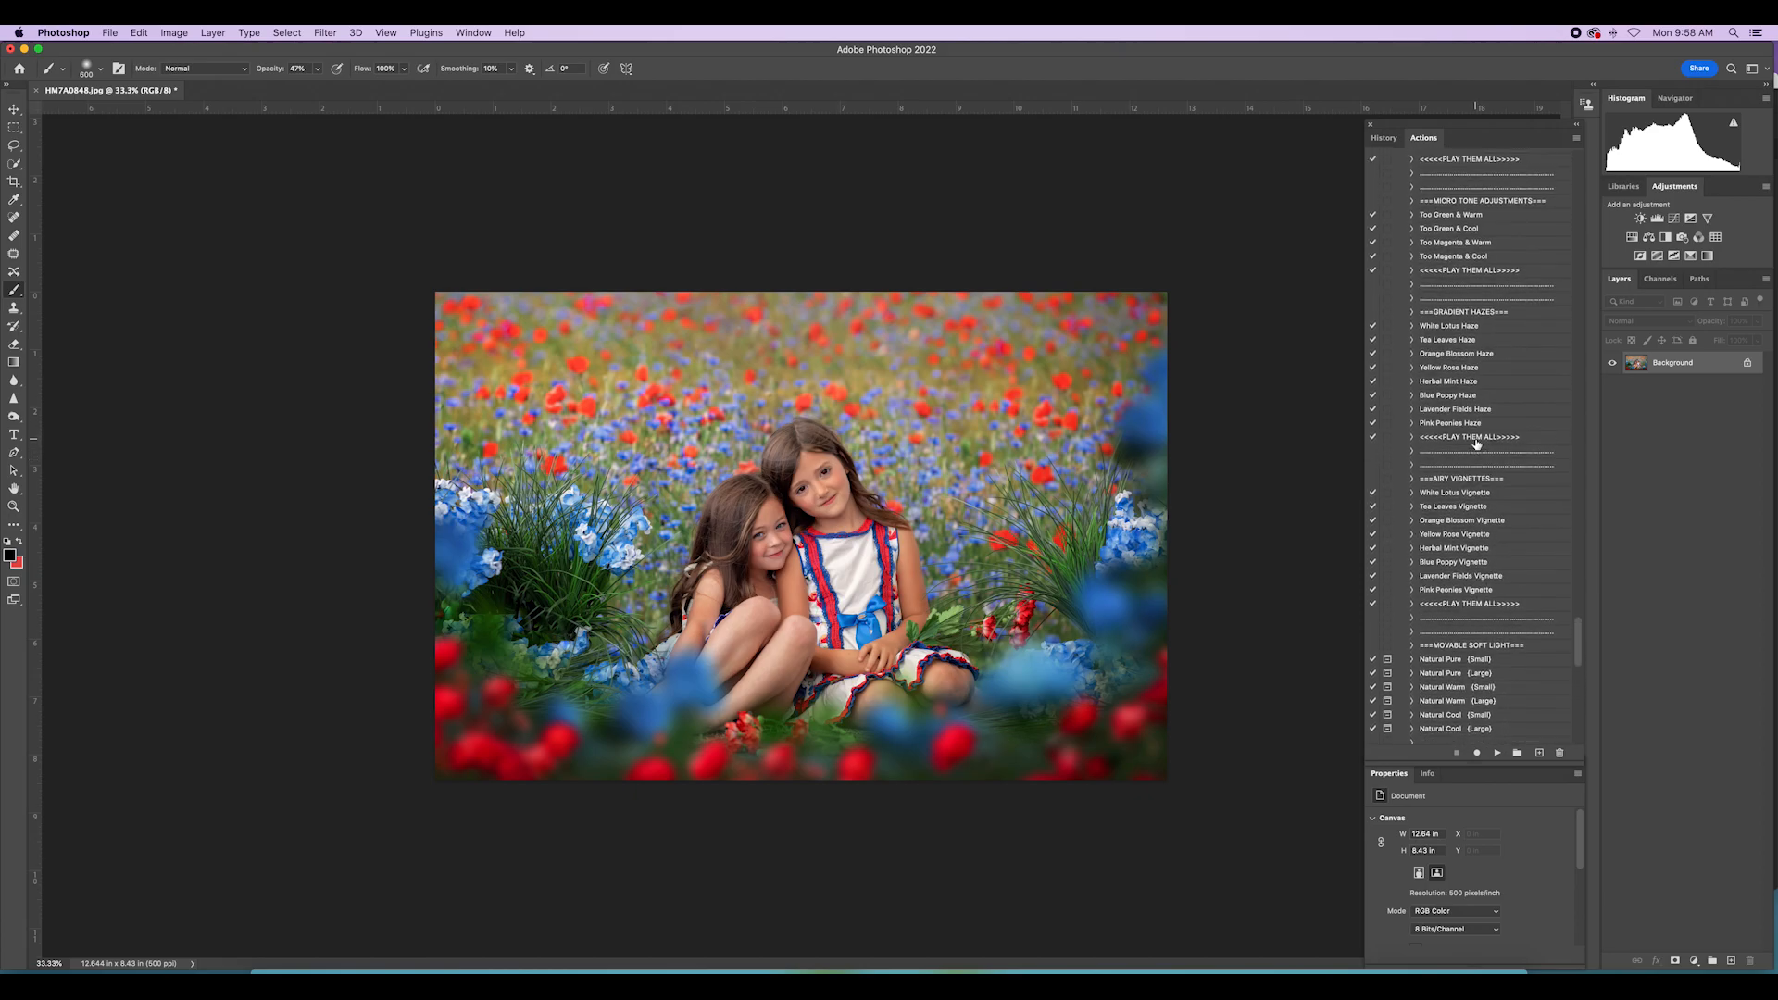
left_click(1512, 688)
left_click(1497, 753)
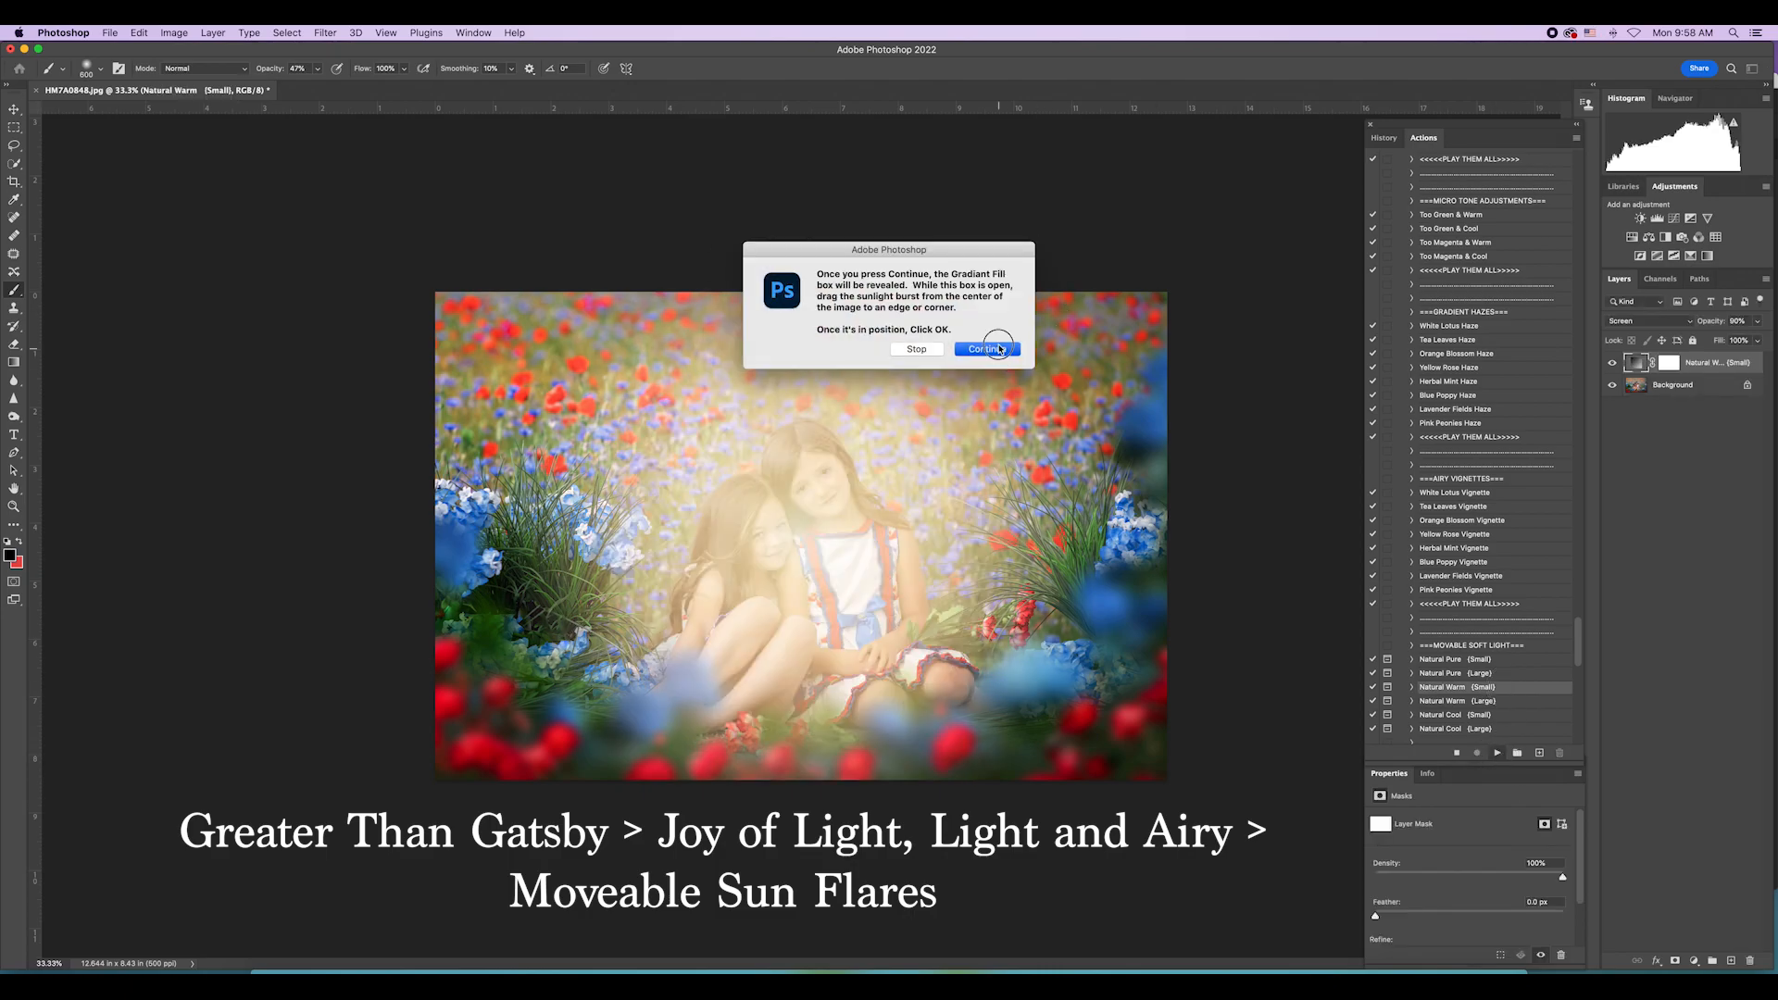
left_click(993, 352)
Step: Position the warm light burst just above the photo's upper edge, near its horizontal centre, and accept the gradient fill
left_click_drag(832, 608, 809, 188)
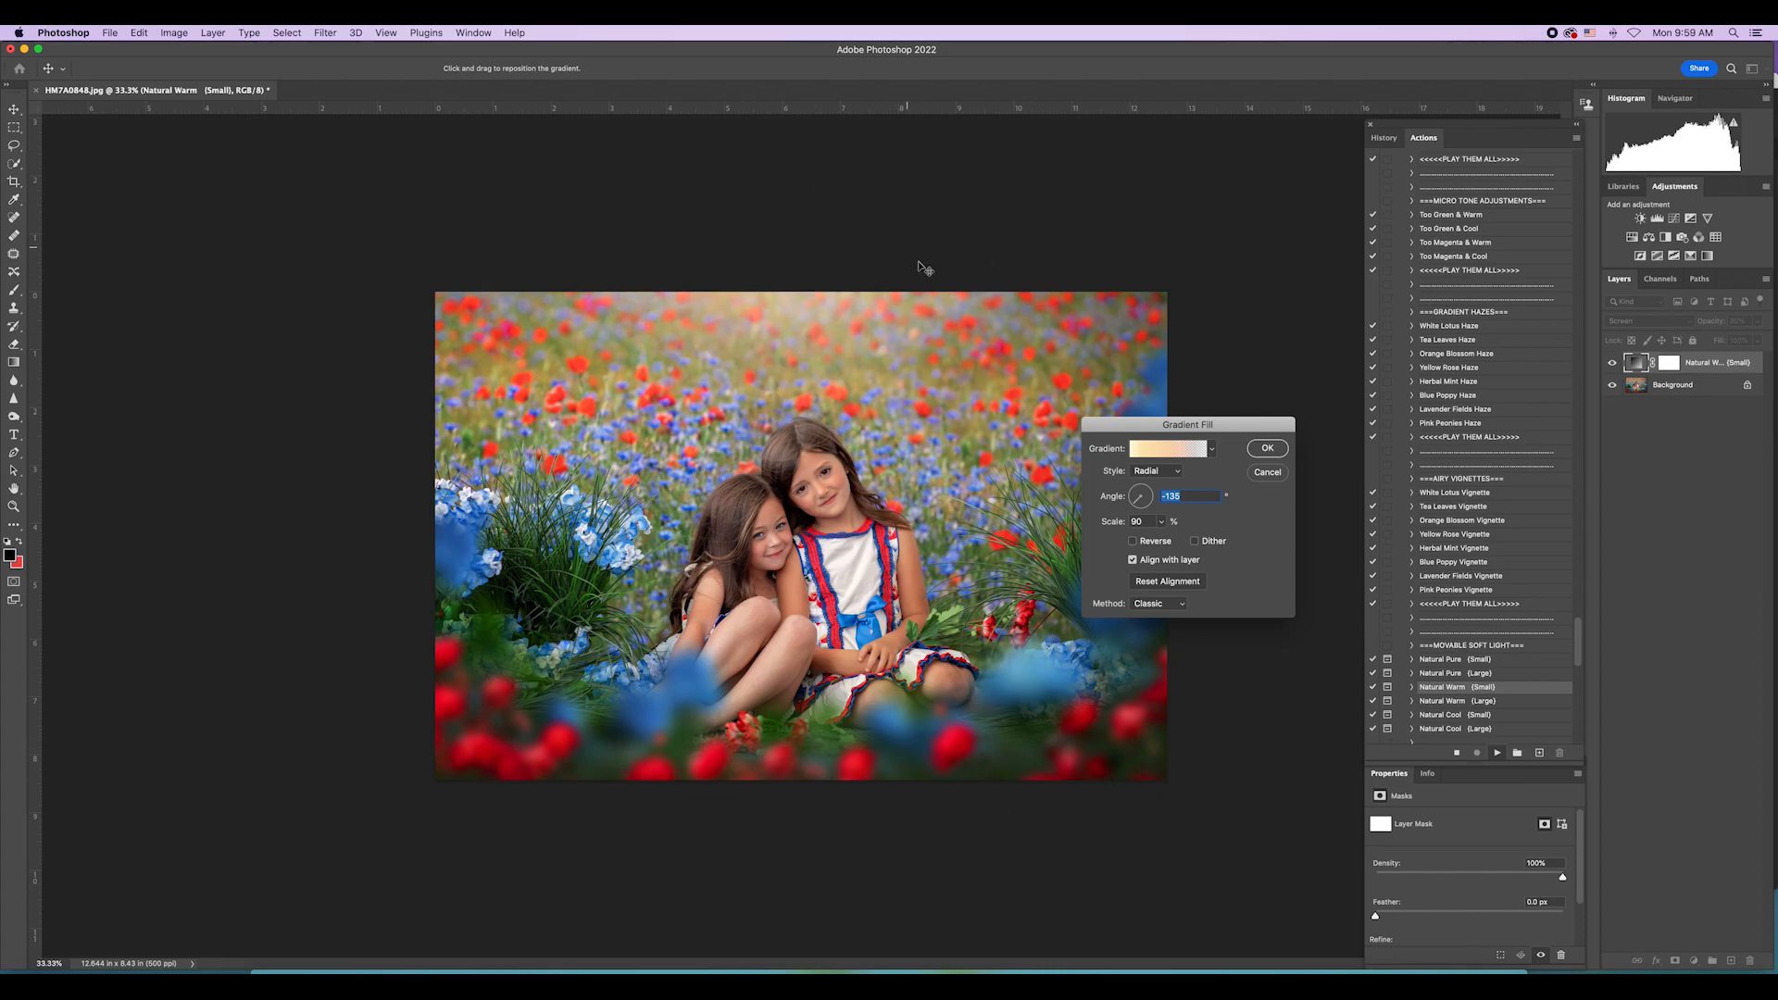
mouse_move(831, 263)
left_mouse_down()
mouse_move(885, 266)
mouse_move(877, 286)
mouse_move(846, 251)
mouse_move(895, 268)
left_mouse_up()
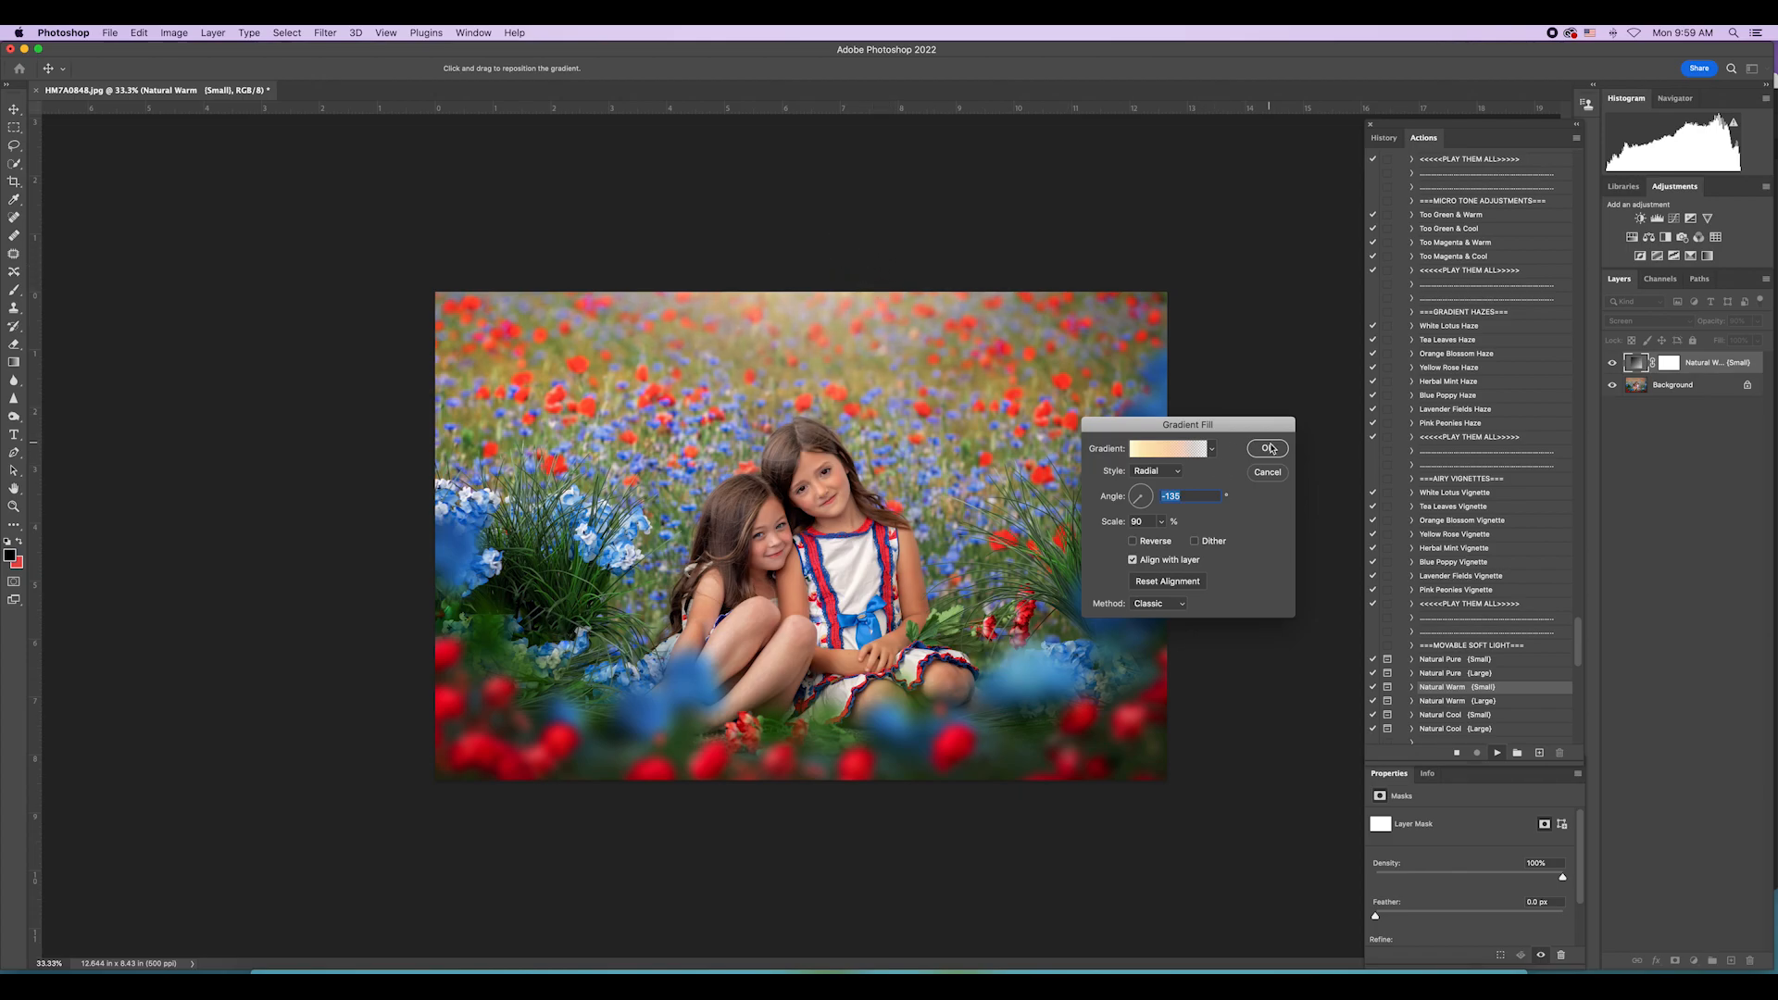
left_click(1267, 448)
Step: Compare the photo with and without the Natural Warm (Small) layer, and reduce that layer's opacity to 70%
left_click(1612, 363)
left_click(1612, 363)
left_click(1757, 322)
left_click_drag(1757, 339, 1743, 340)
Step: Mask the warm light off the girls' faces with the 47% opacity brush and flatten the image
left_click(1685, 374)
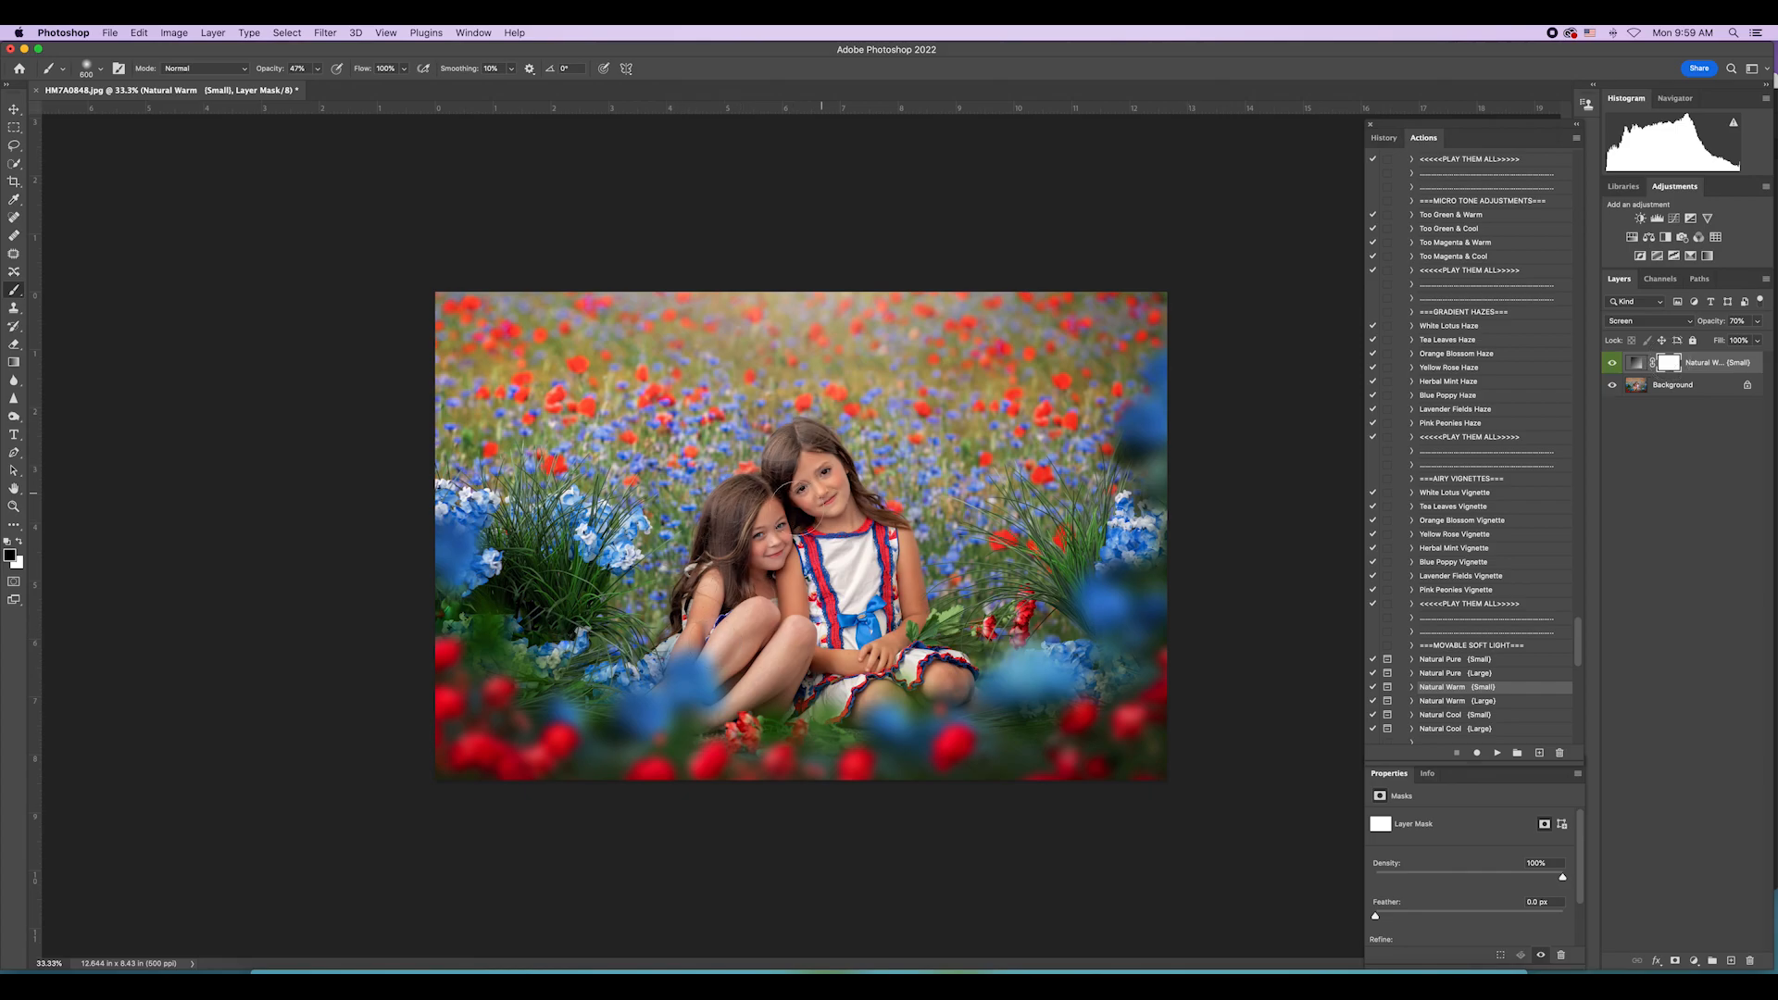
left_click_drag(819, 536, 801, 504)
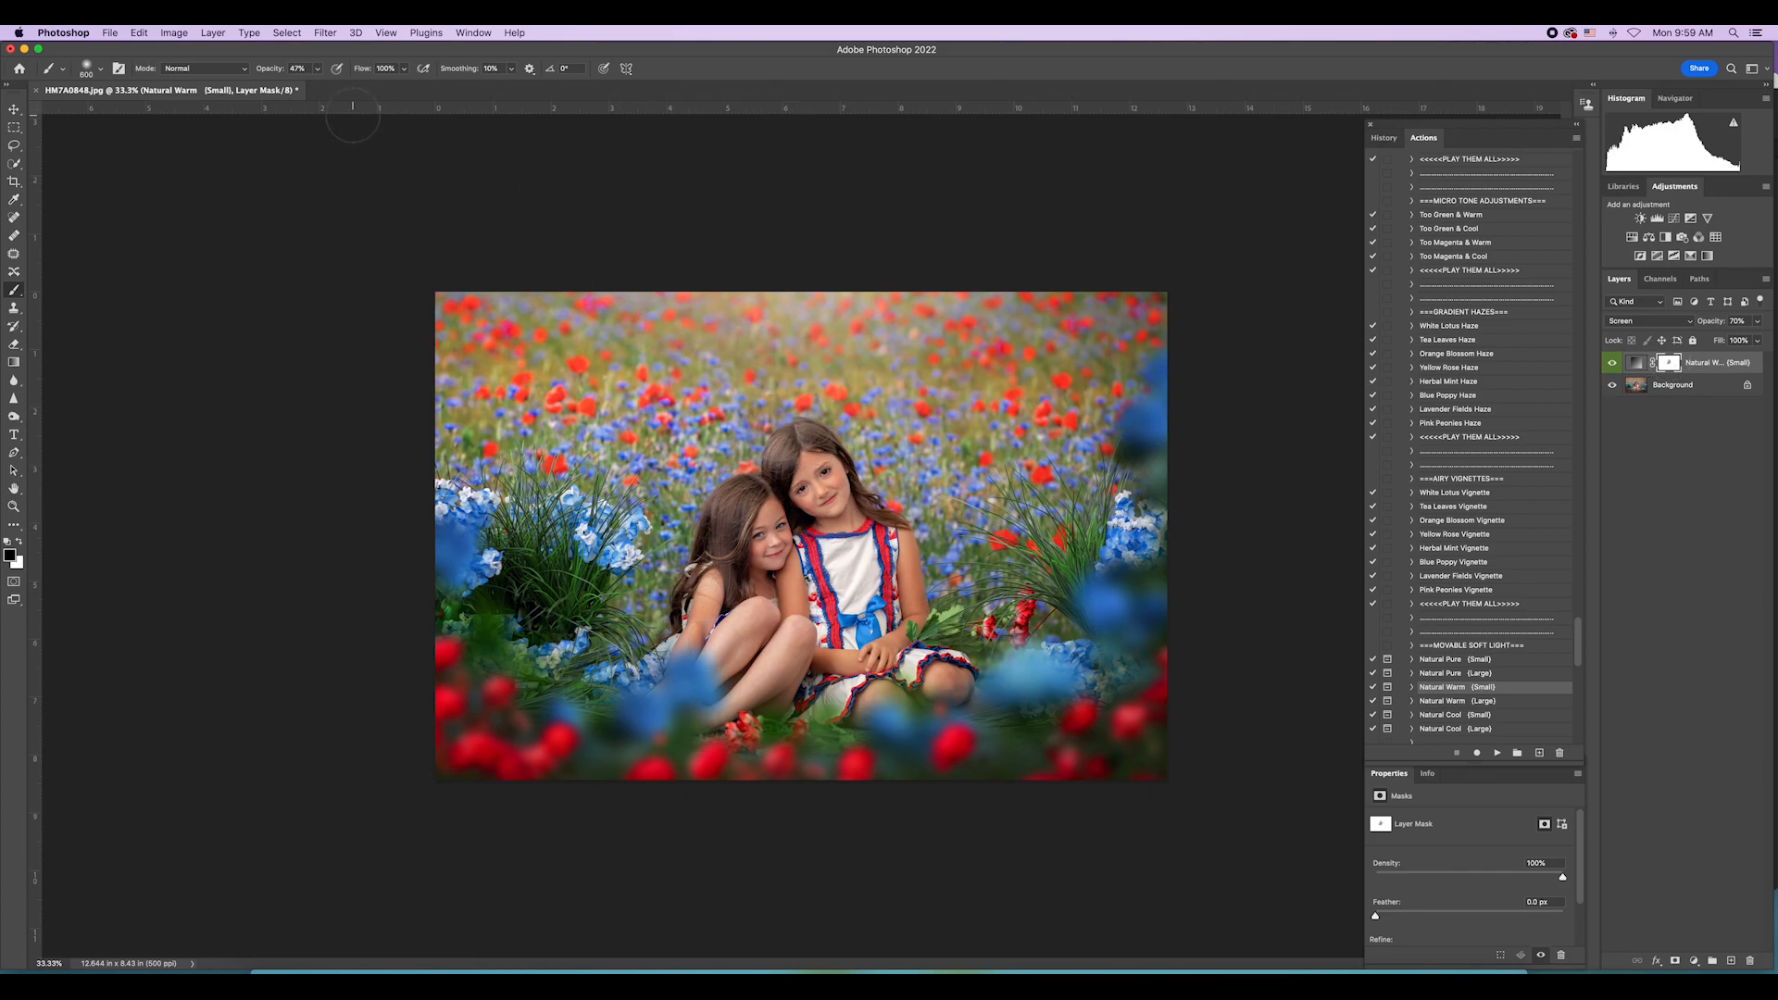
left_click(212, 33)
left_click(261, 587)
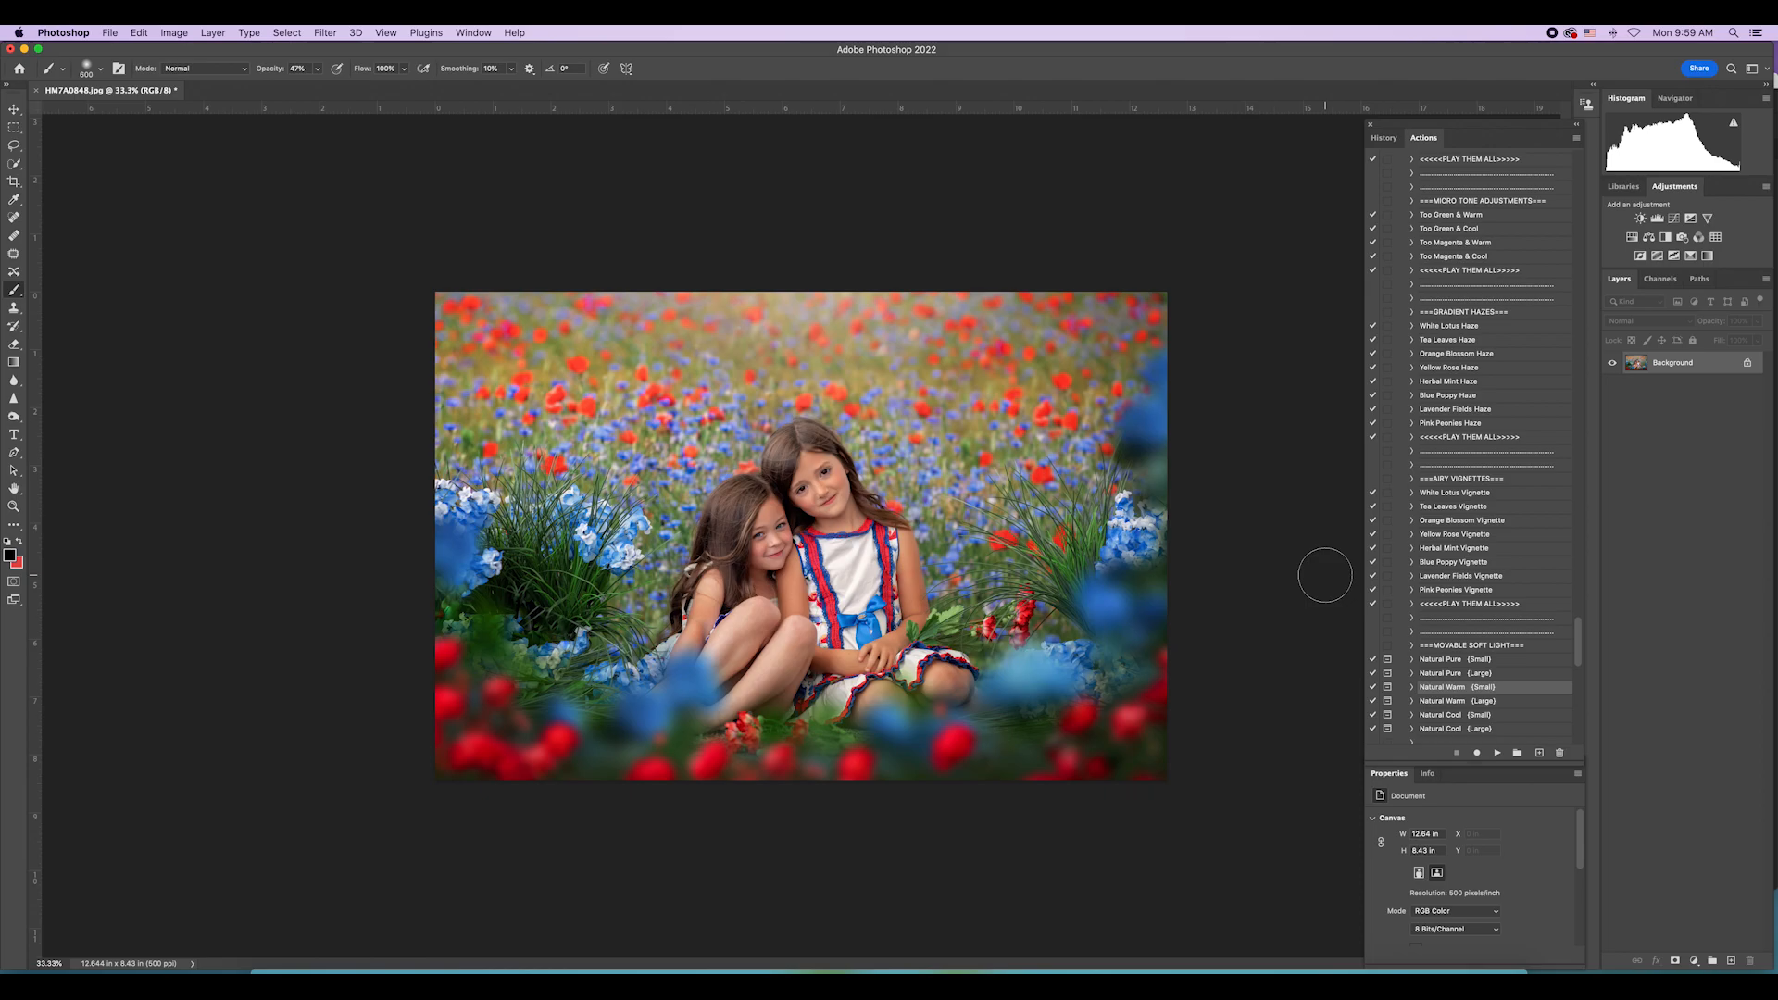
Step: Run the Pop Selected Area Brush action from JD Pastel Tones and paint its mask white over the girls' faces
scroll(1467, 556, "down", 10)
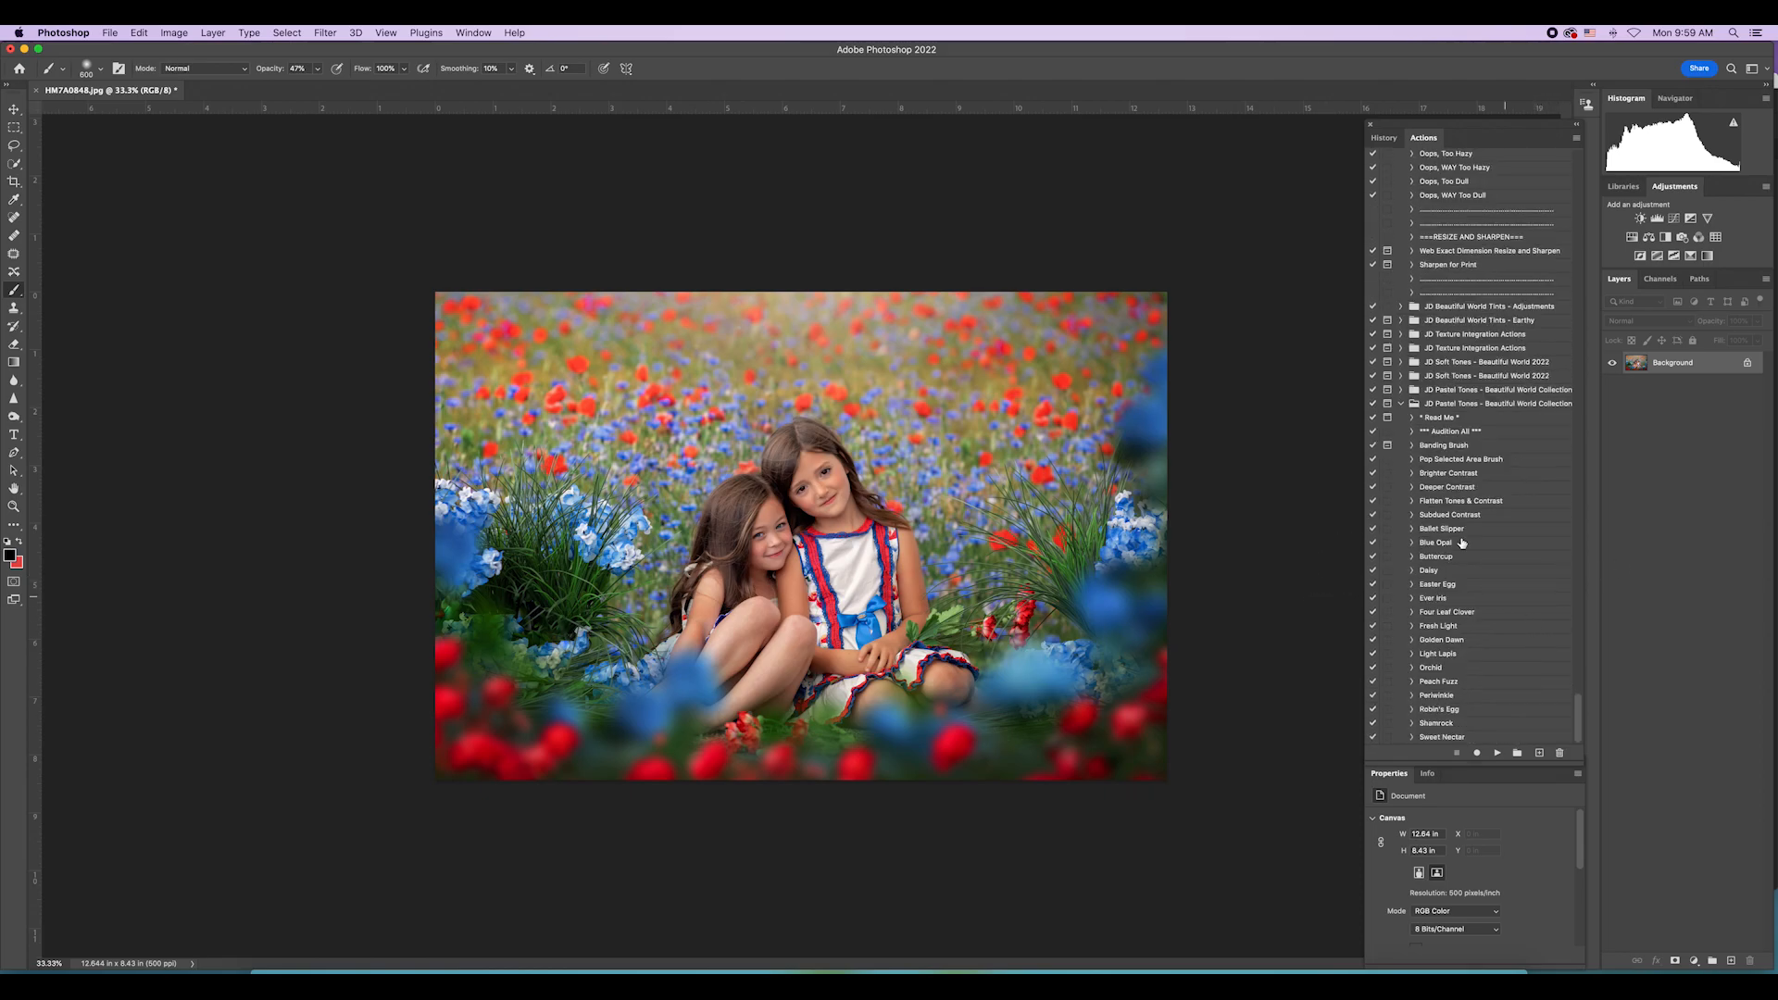
left_click(1507, 461)
left_click(1498, 753)
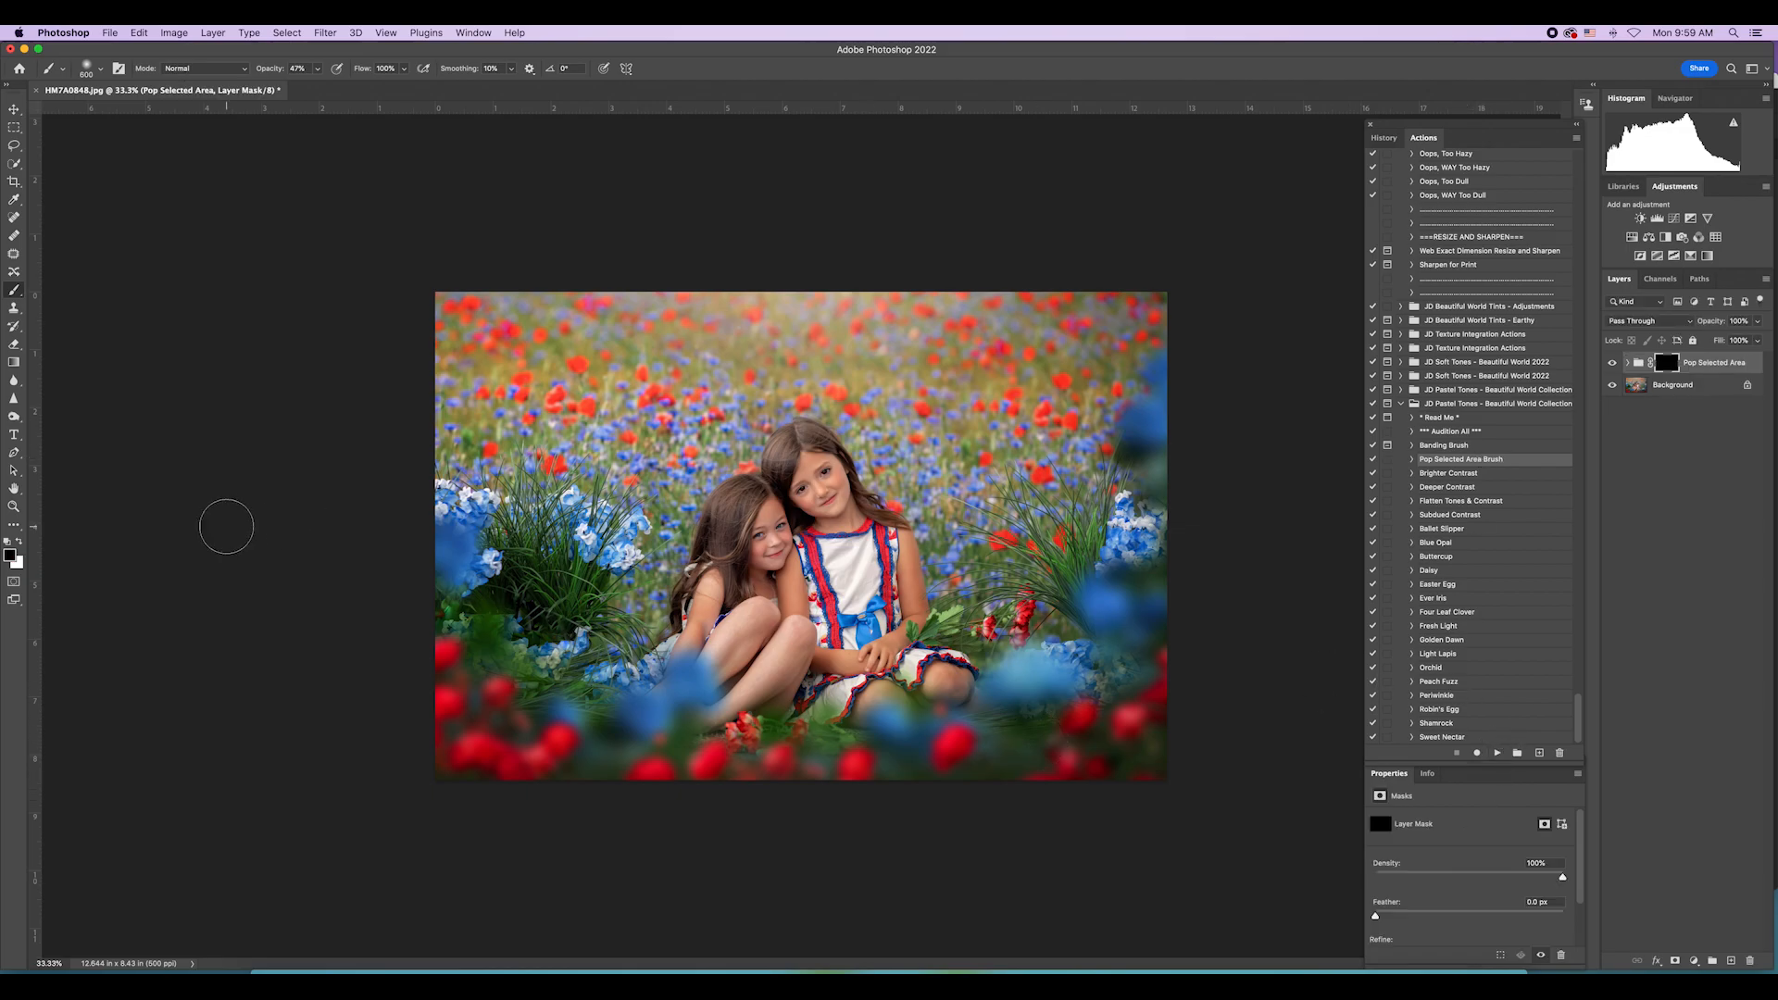
left_click(20, 543)
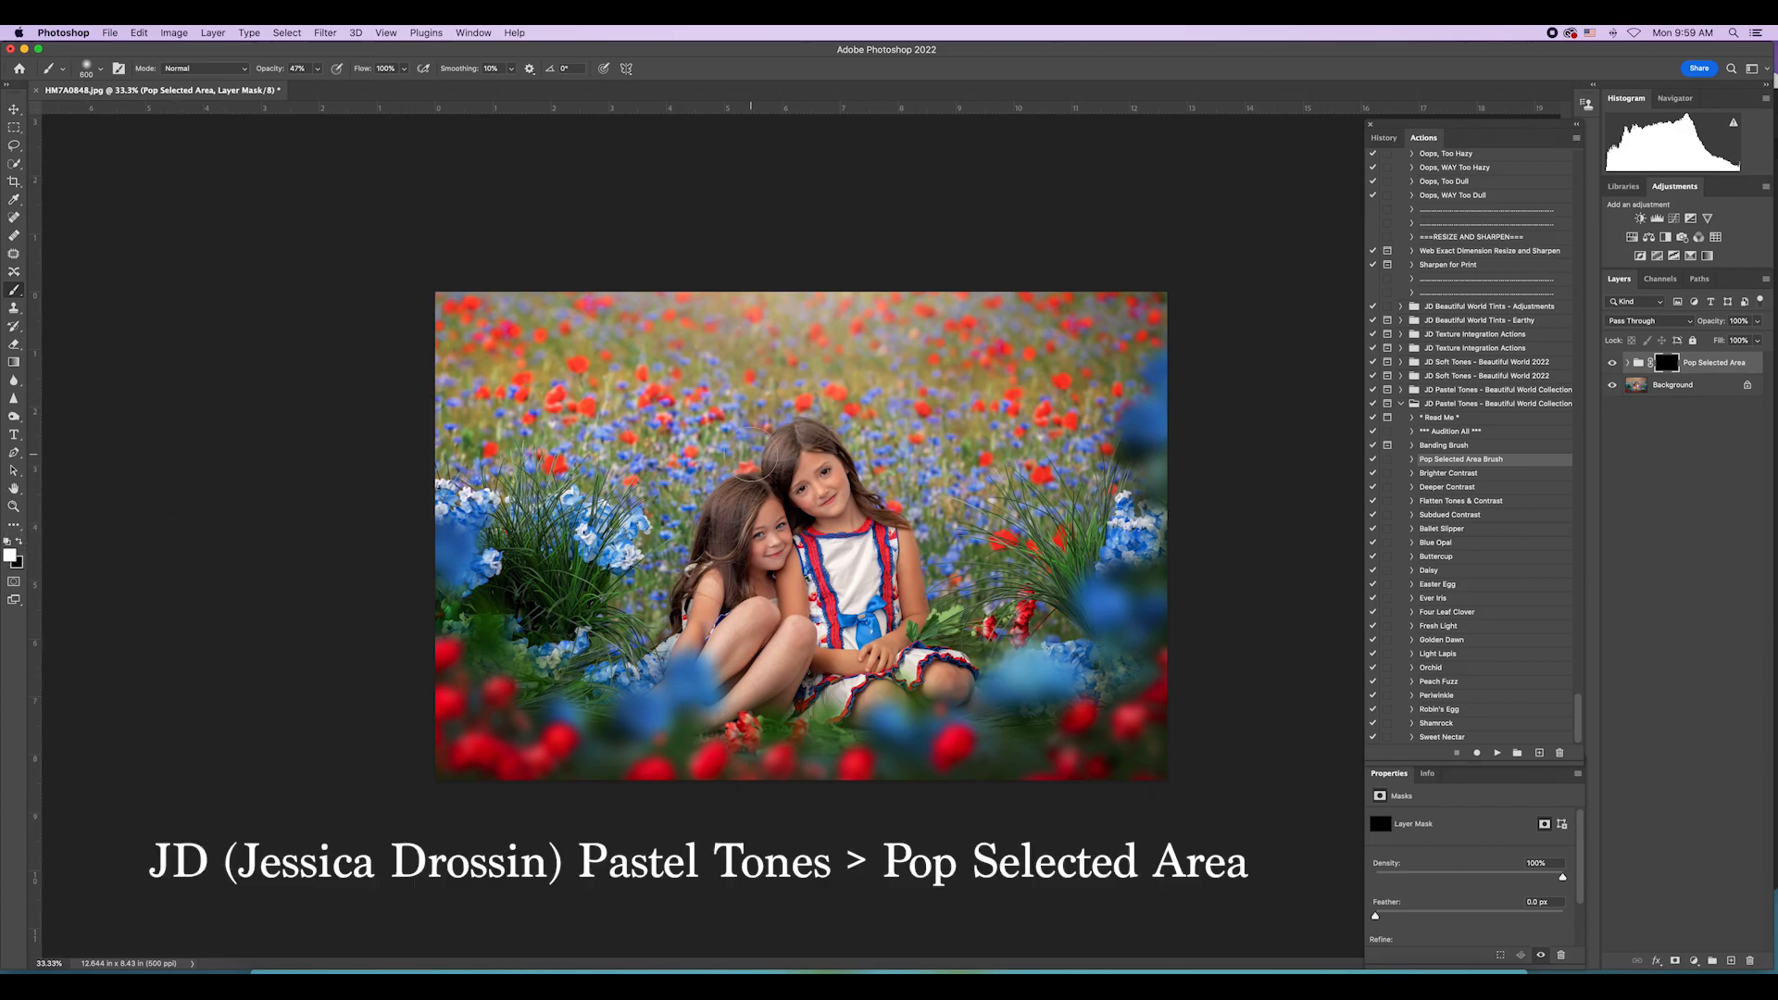
key("bracketright")
left_click_drag(818, 484, 784, 528)
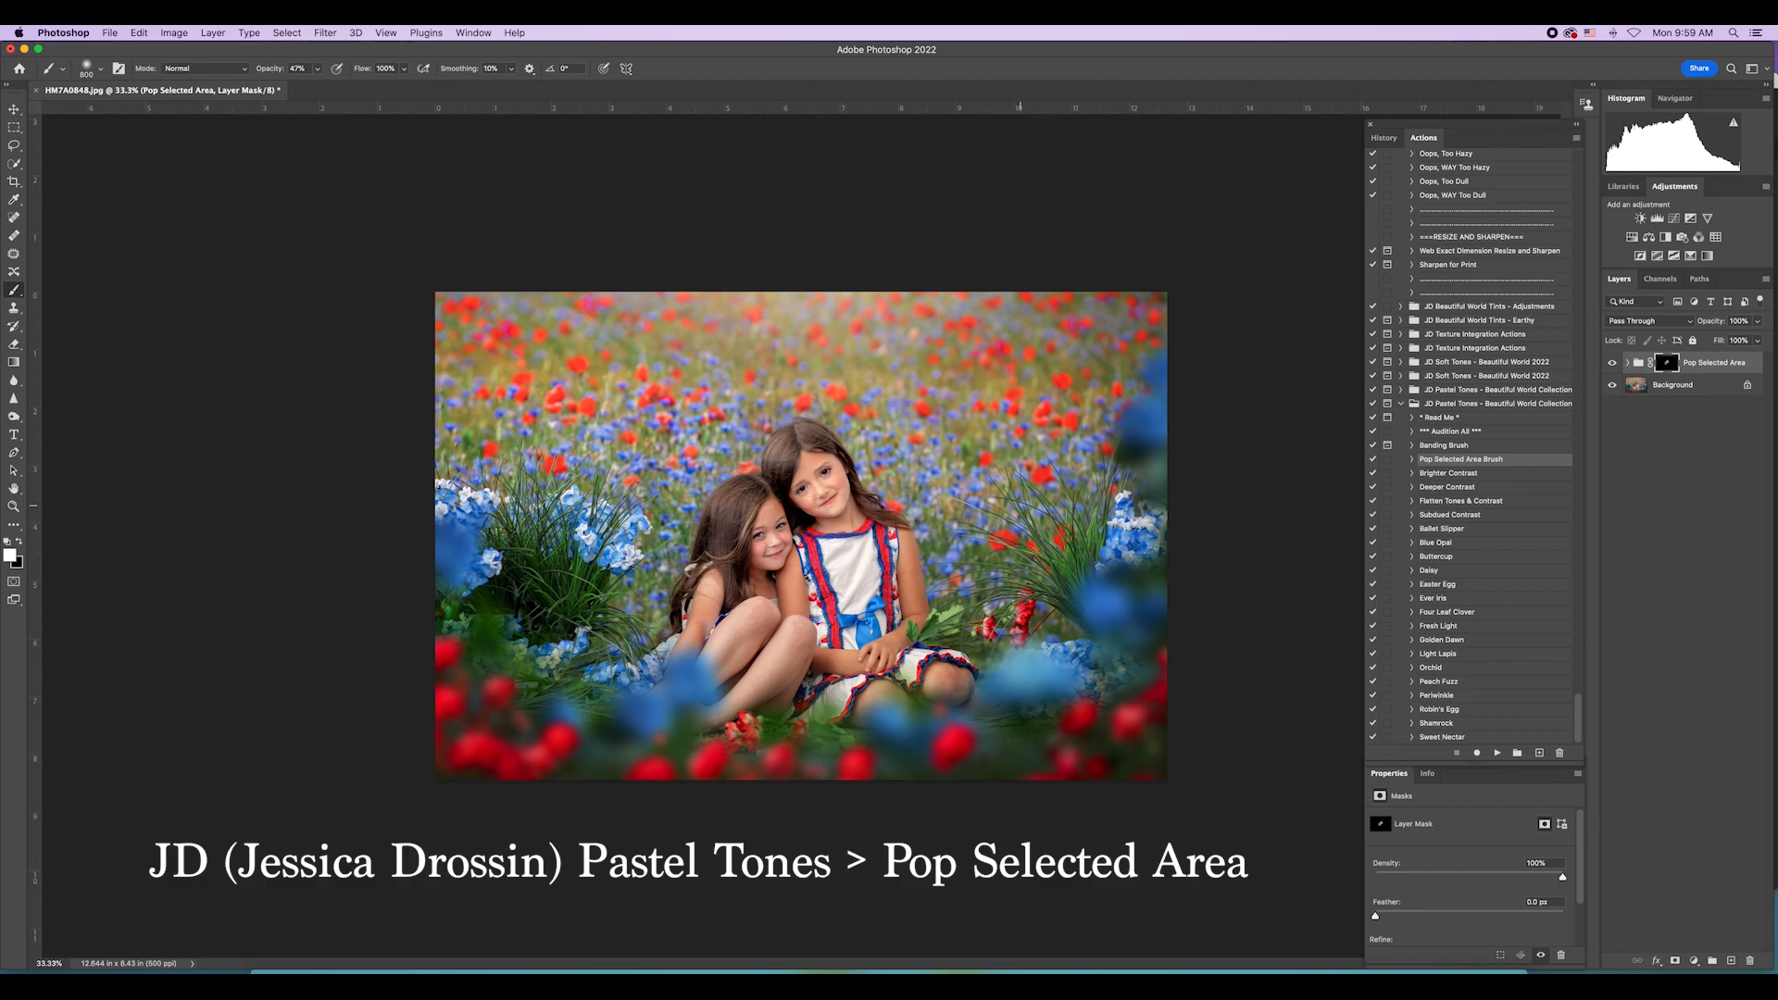
Step: Reduce the Pop Selected Area group's opacity to about 38% and flatten the image
left_click(1756, 341)
left_click_drag(1758, 341, 1718, 339)
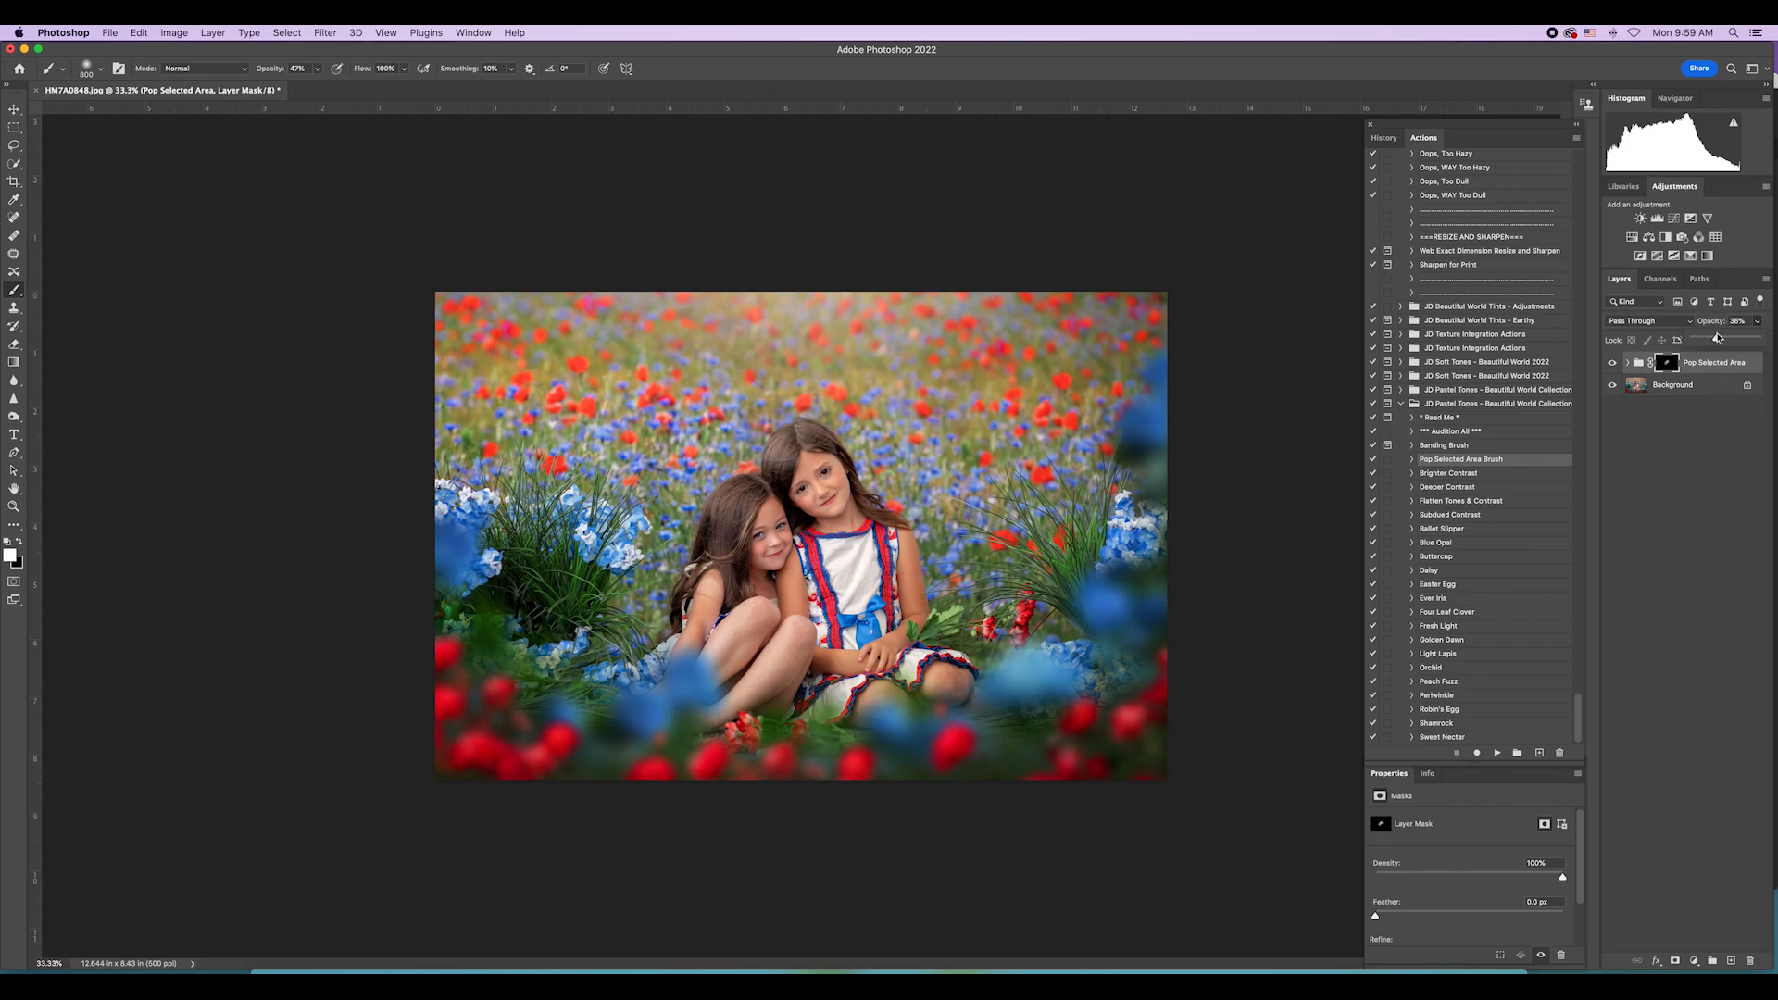
left_click(223, 30)
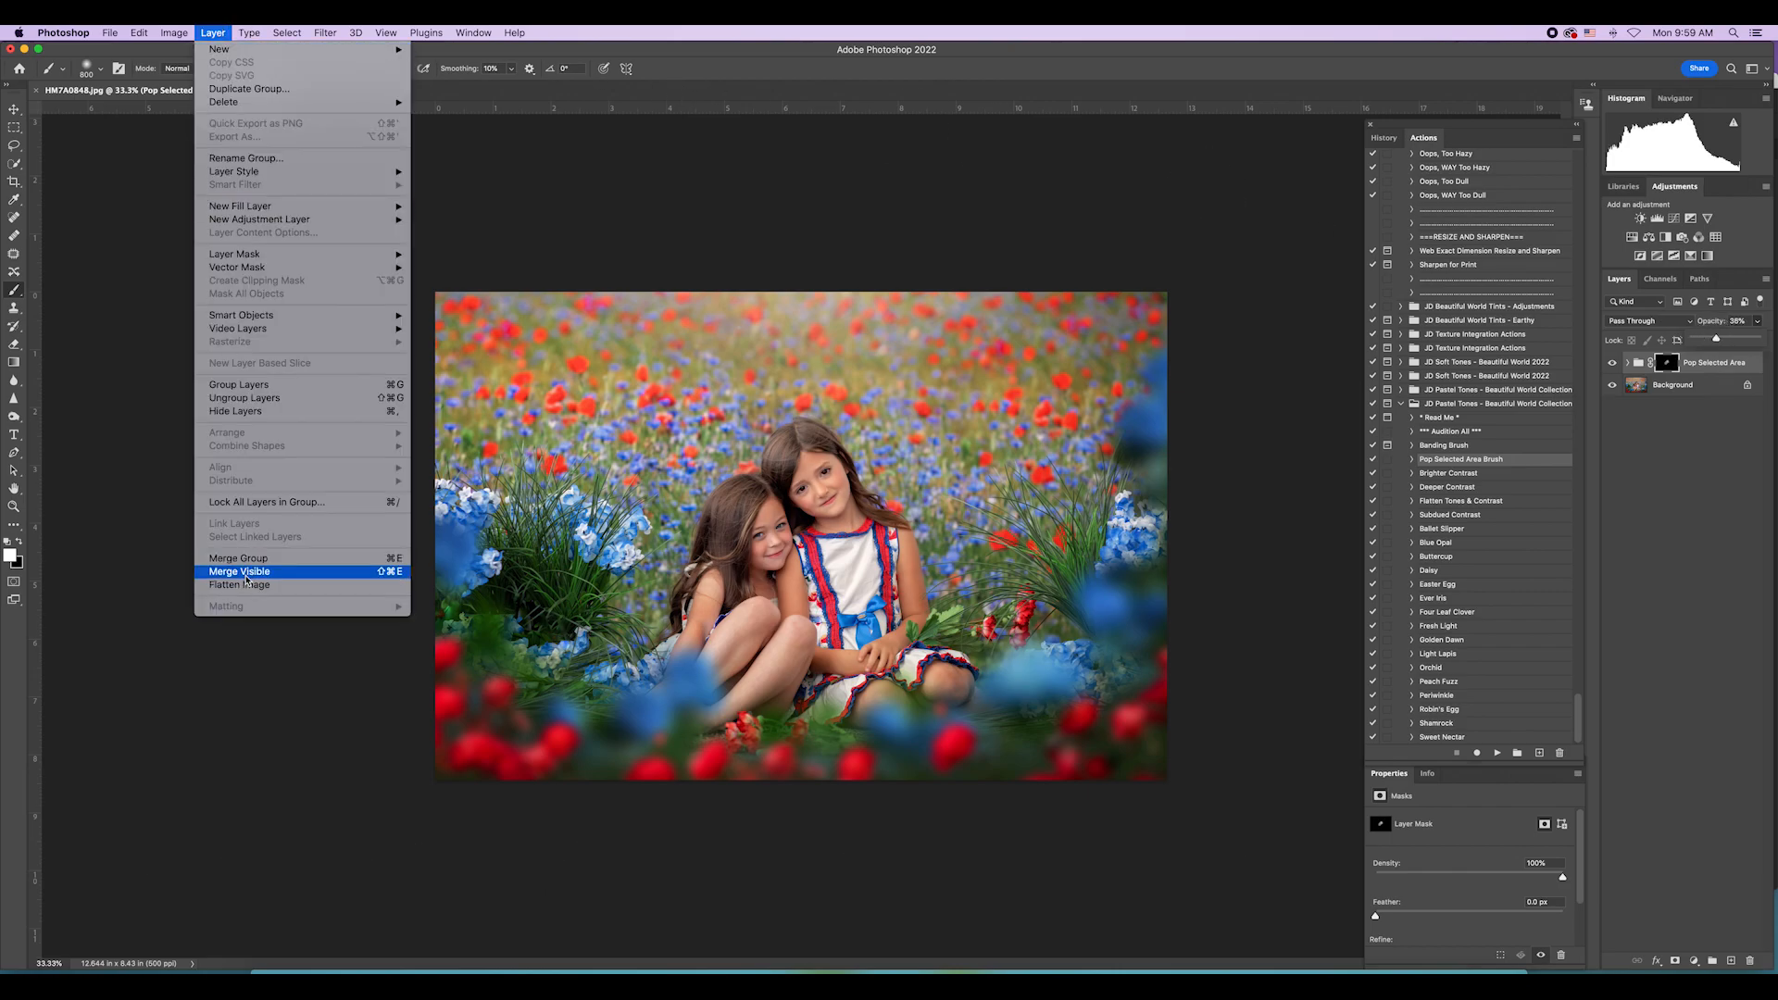
left_click(246, 586)
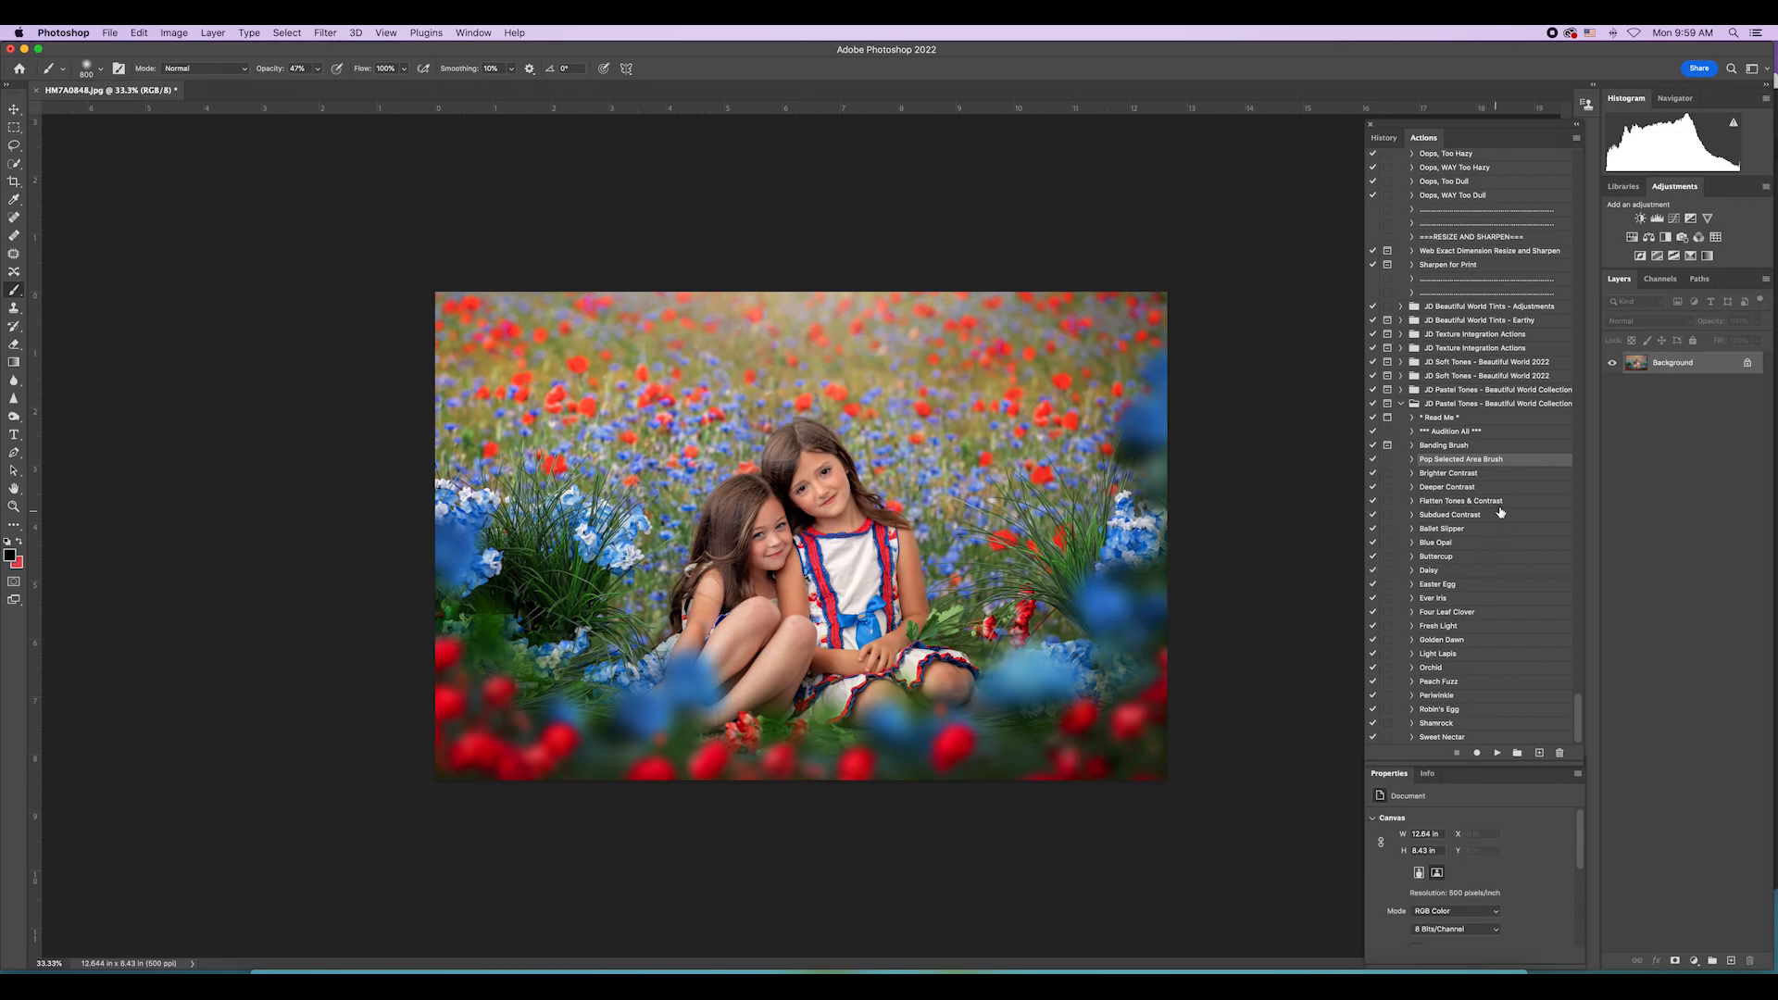
Step: Apply the Brighter Contrast action from JD Pastel Tones at about 22% opacity and flatten the image
left_click(1494, 475)
left_click(1499, 753)
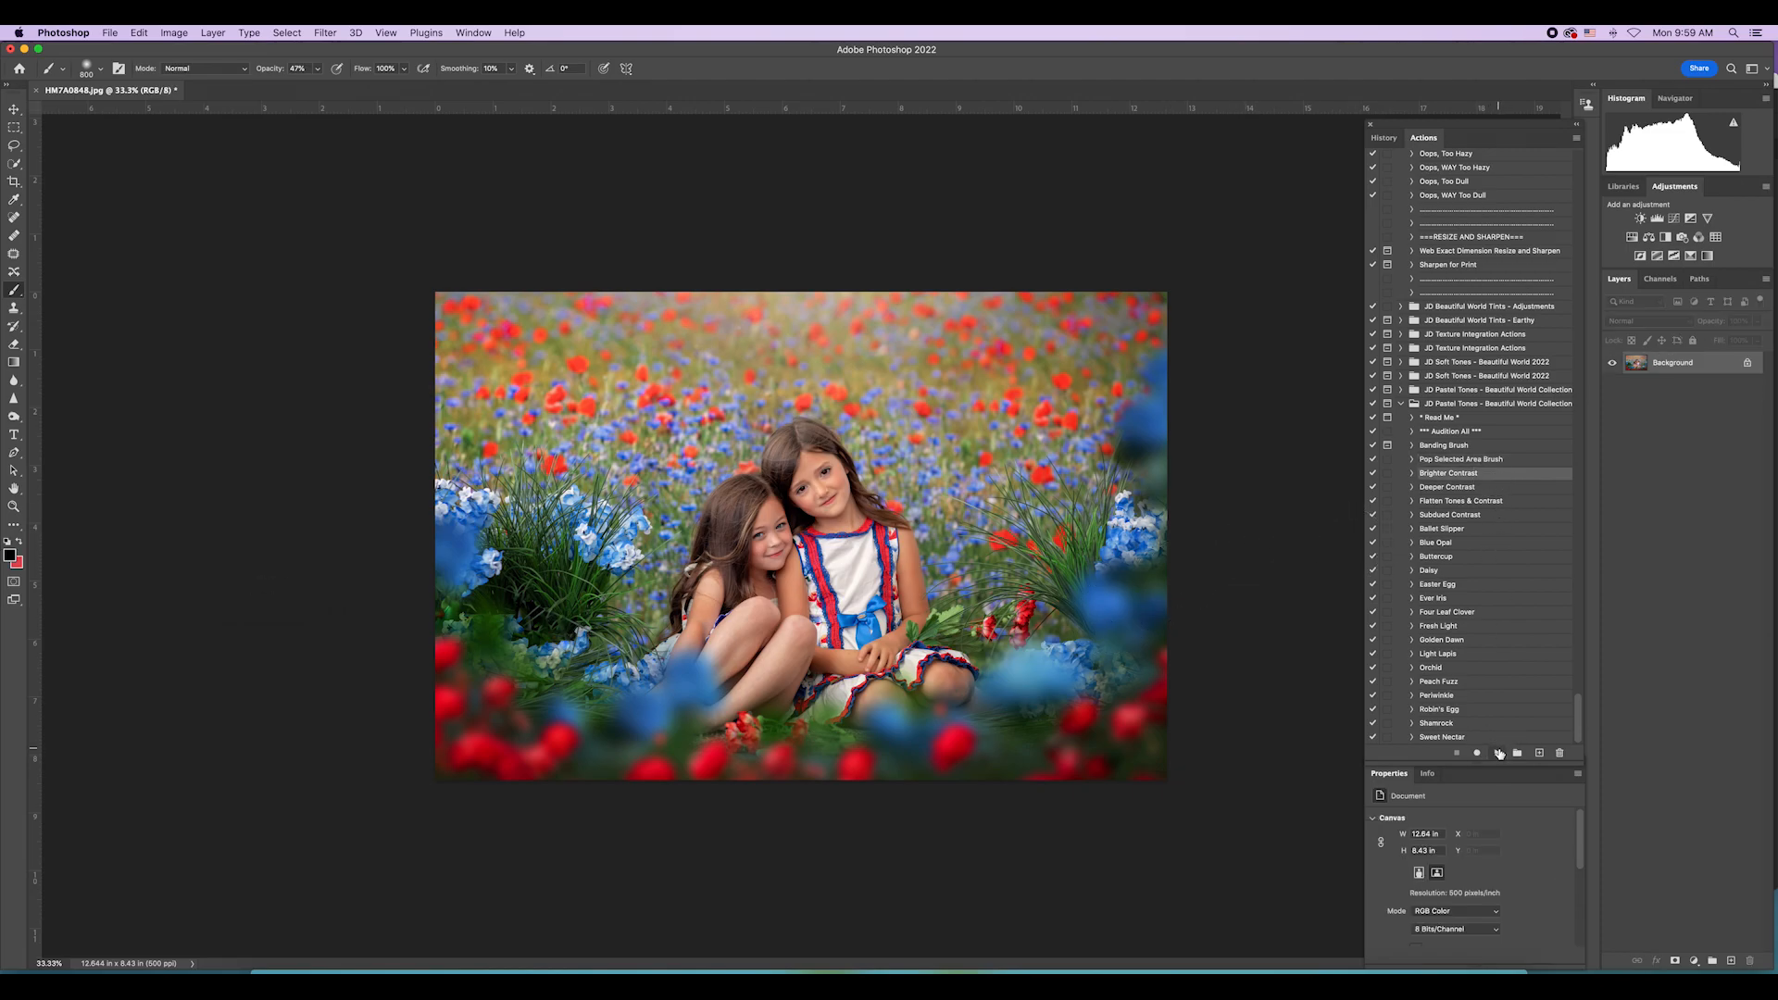
left_click(1758, 321)
left_click_drag(1758, 340, 1707, 341)
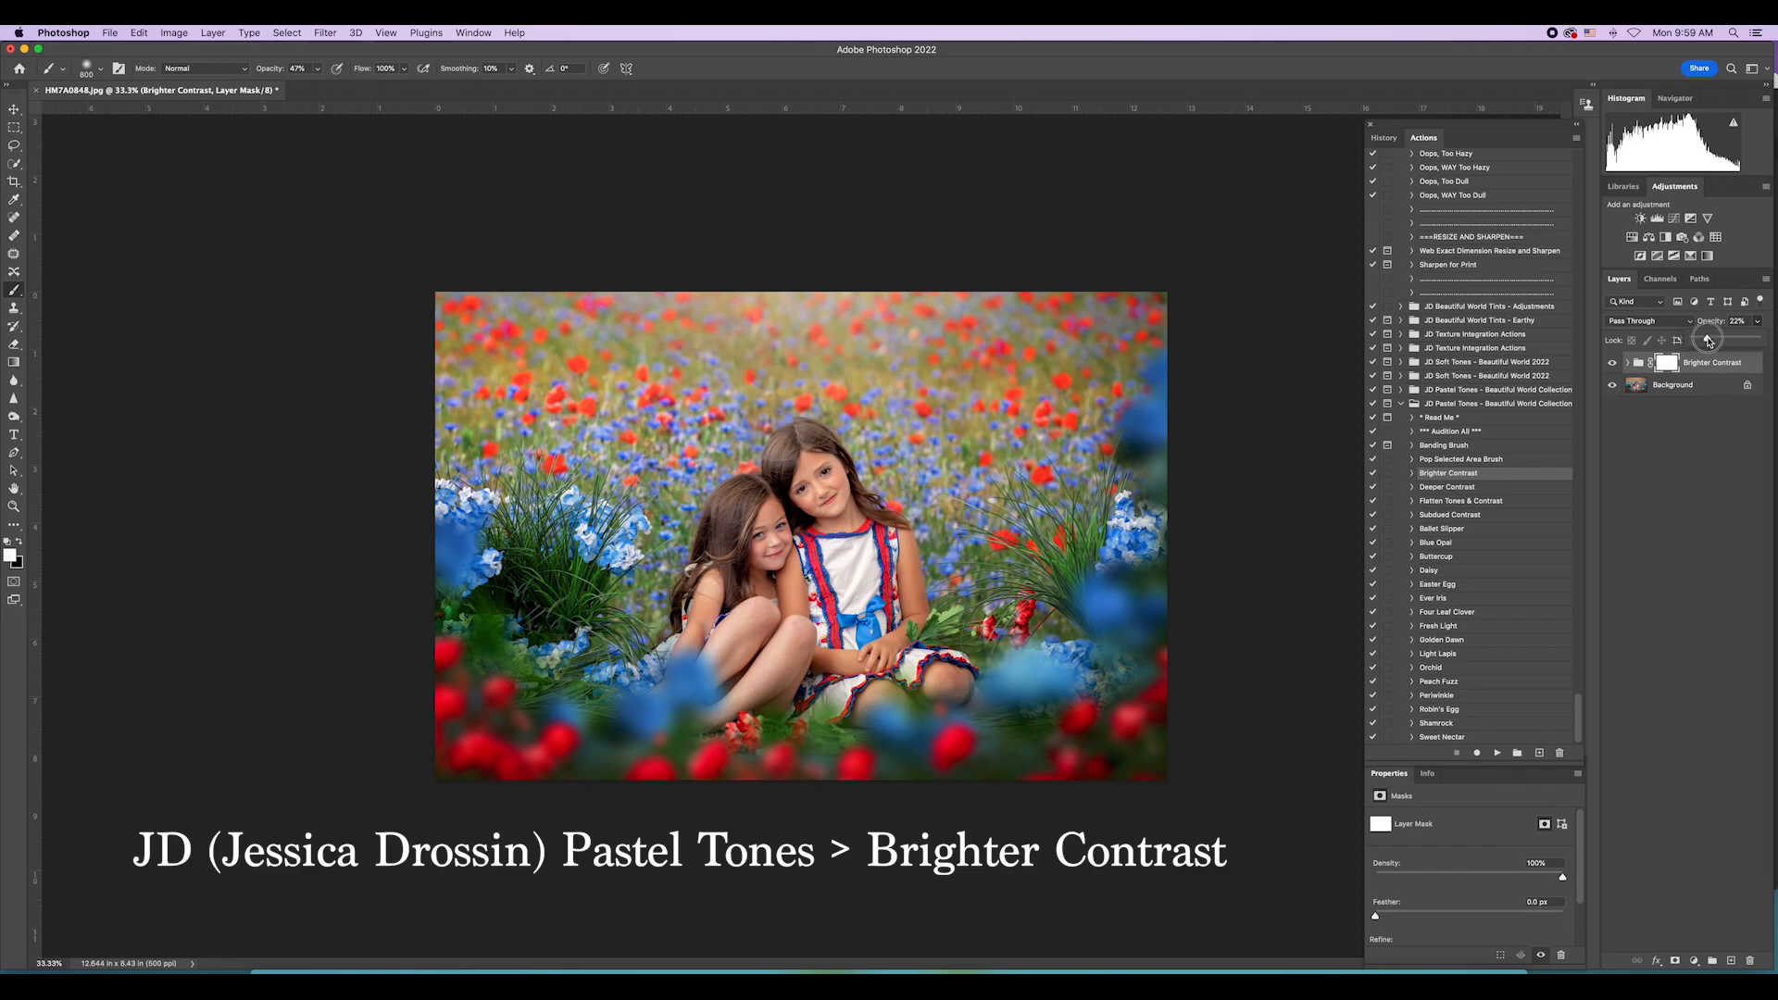
left_click(211, 33)
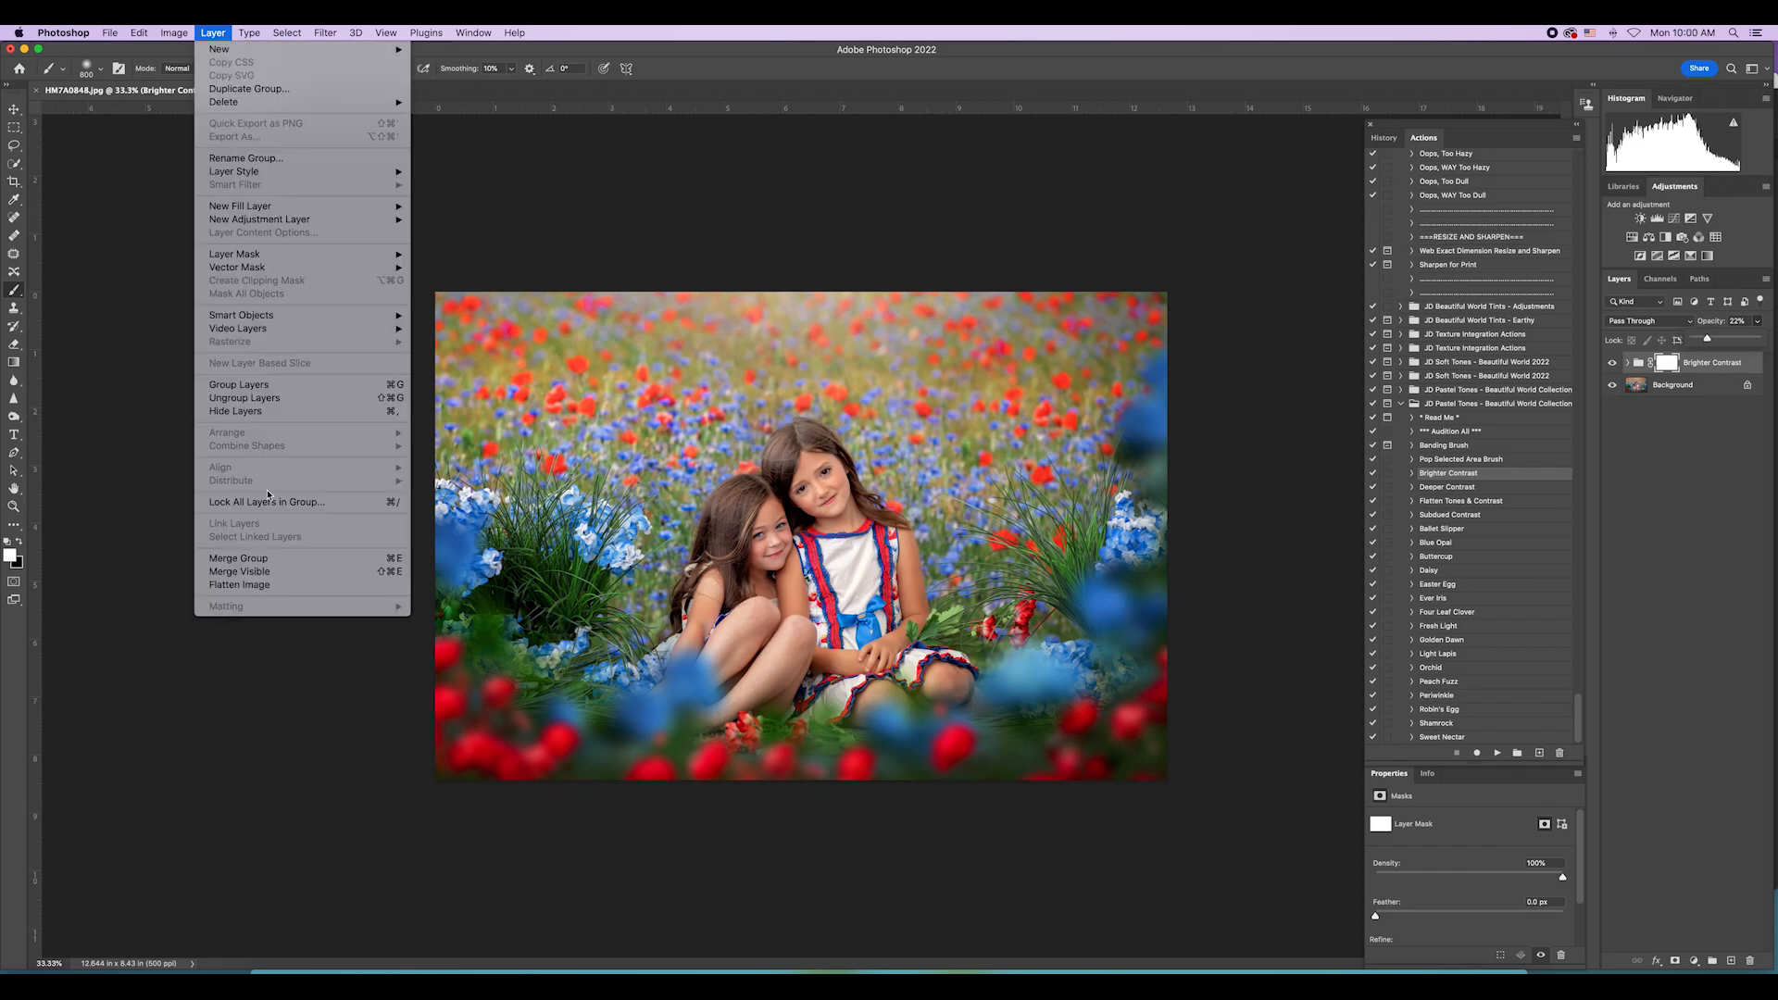
left_click(296, 587)
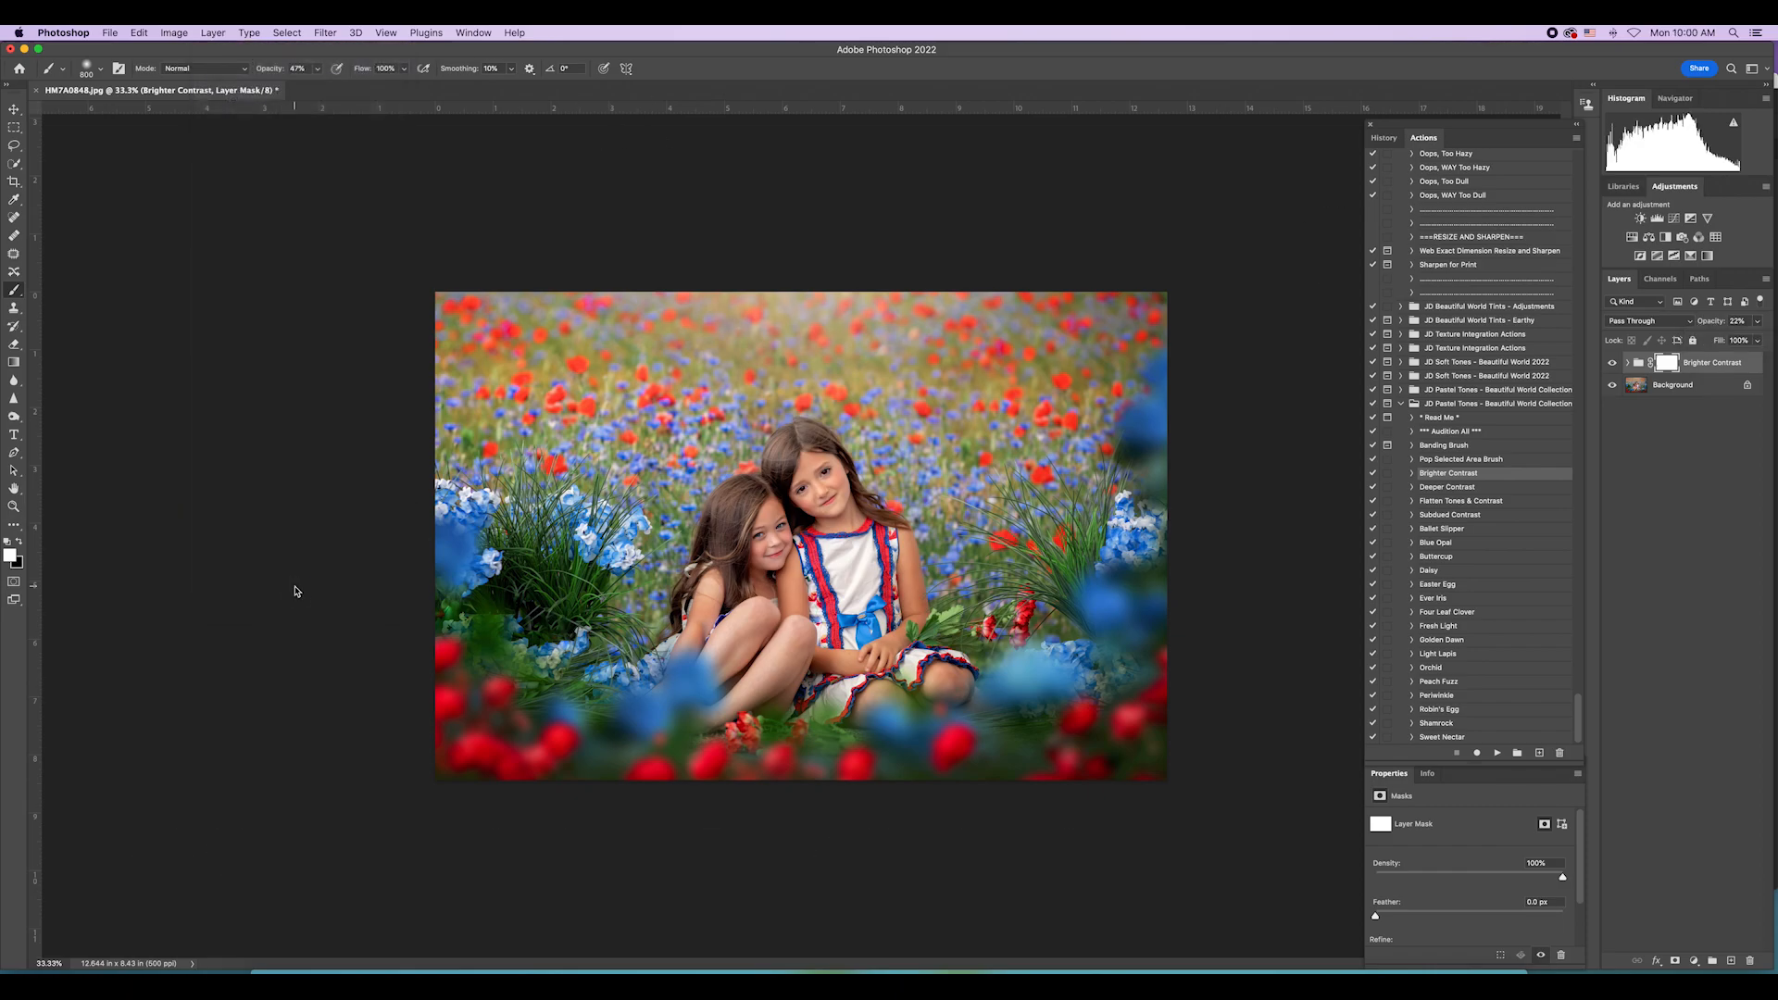
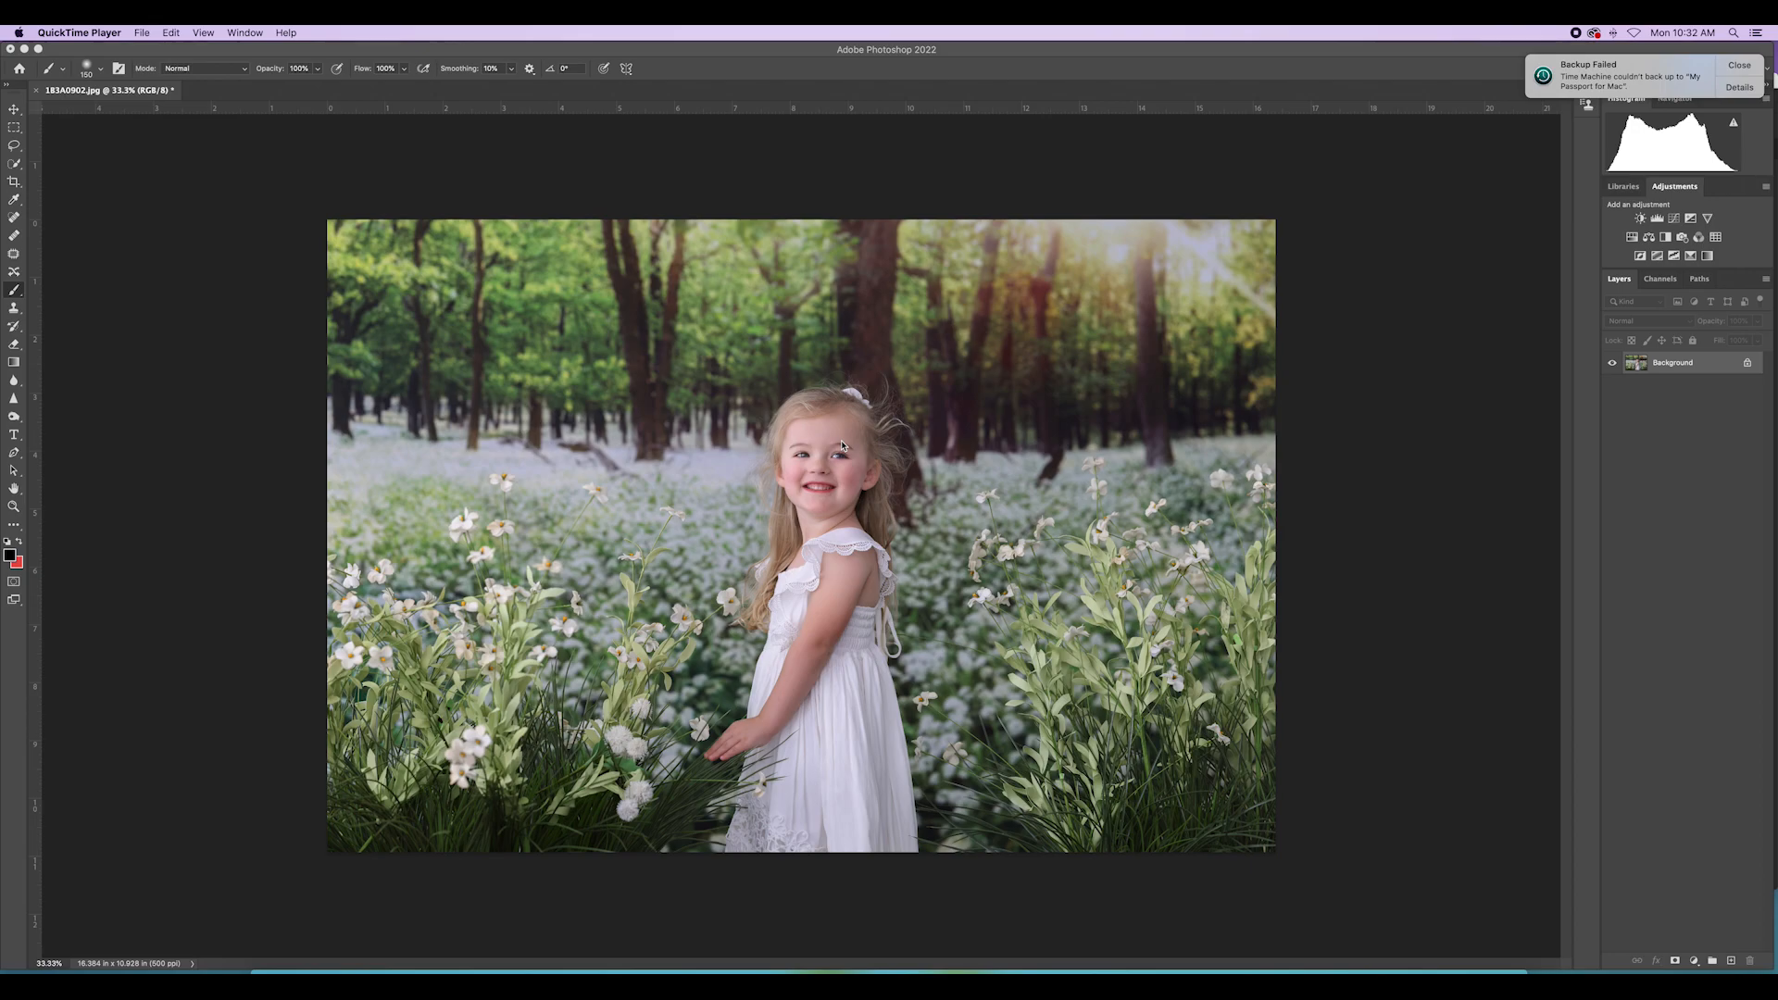
Step: Dismiss the backup notification and make Photoshop active with the forest portrait open
left_click(1711, 68)
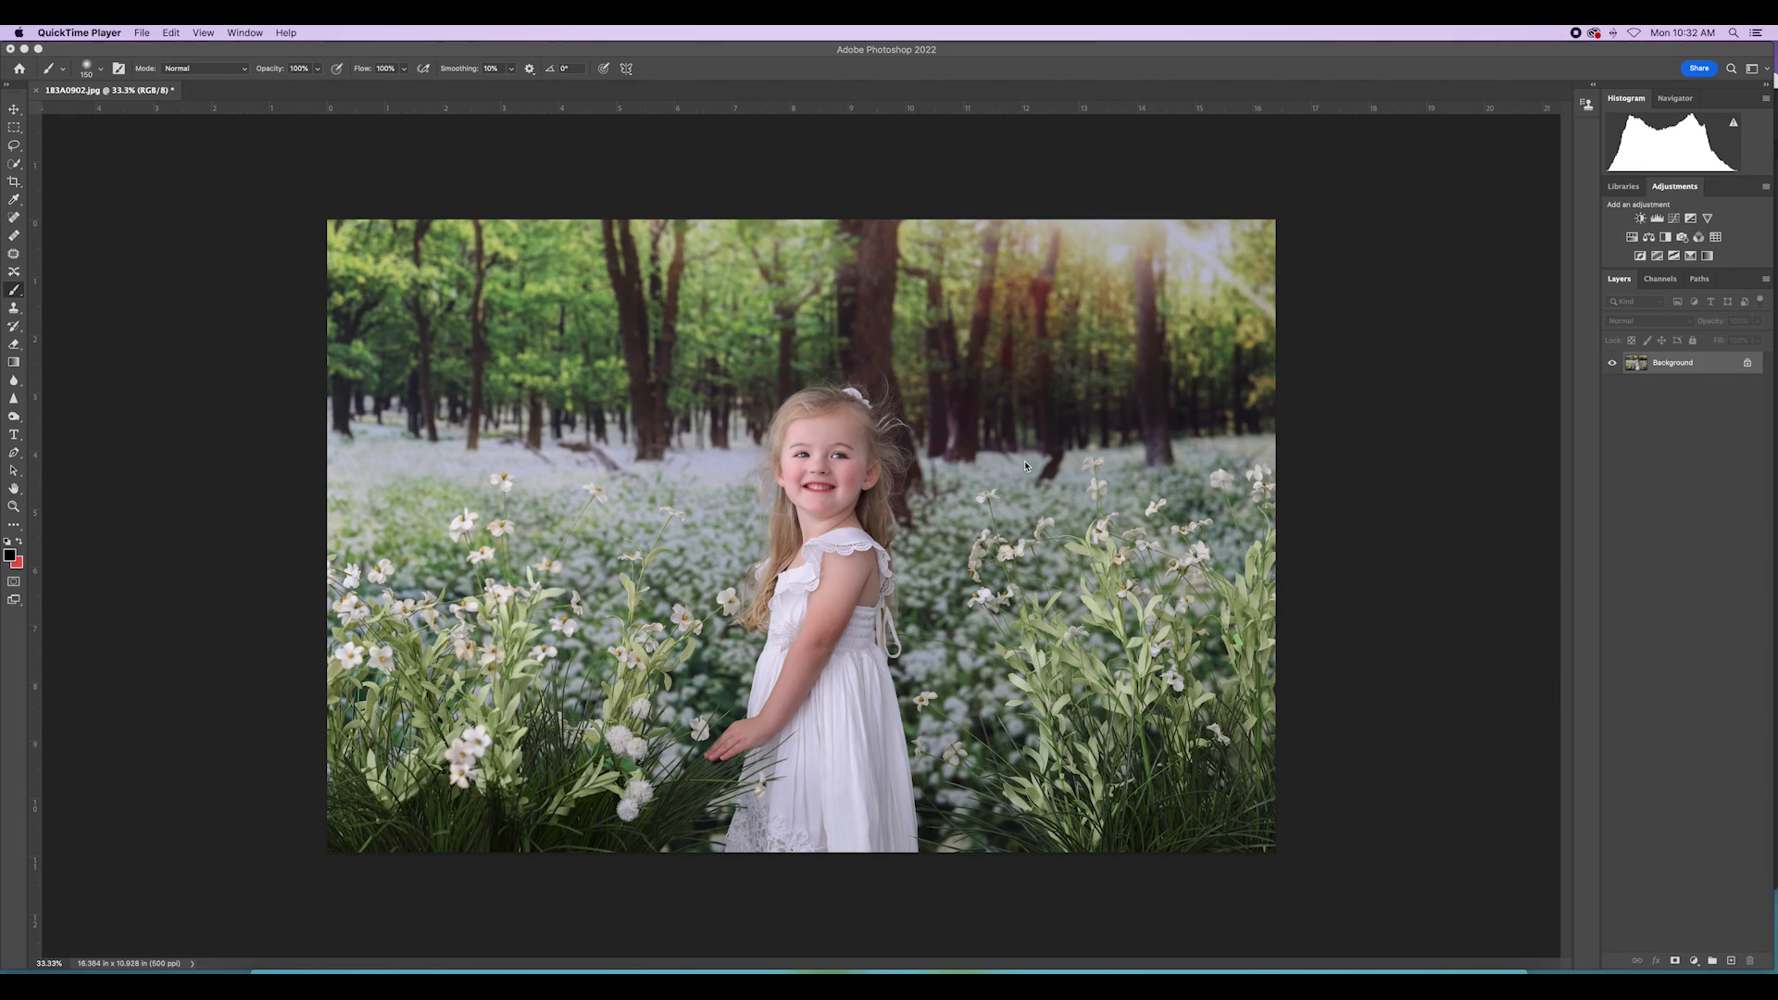
left_click(1200, 50)
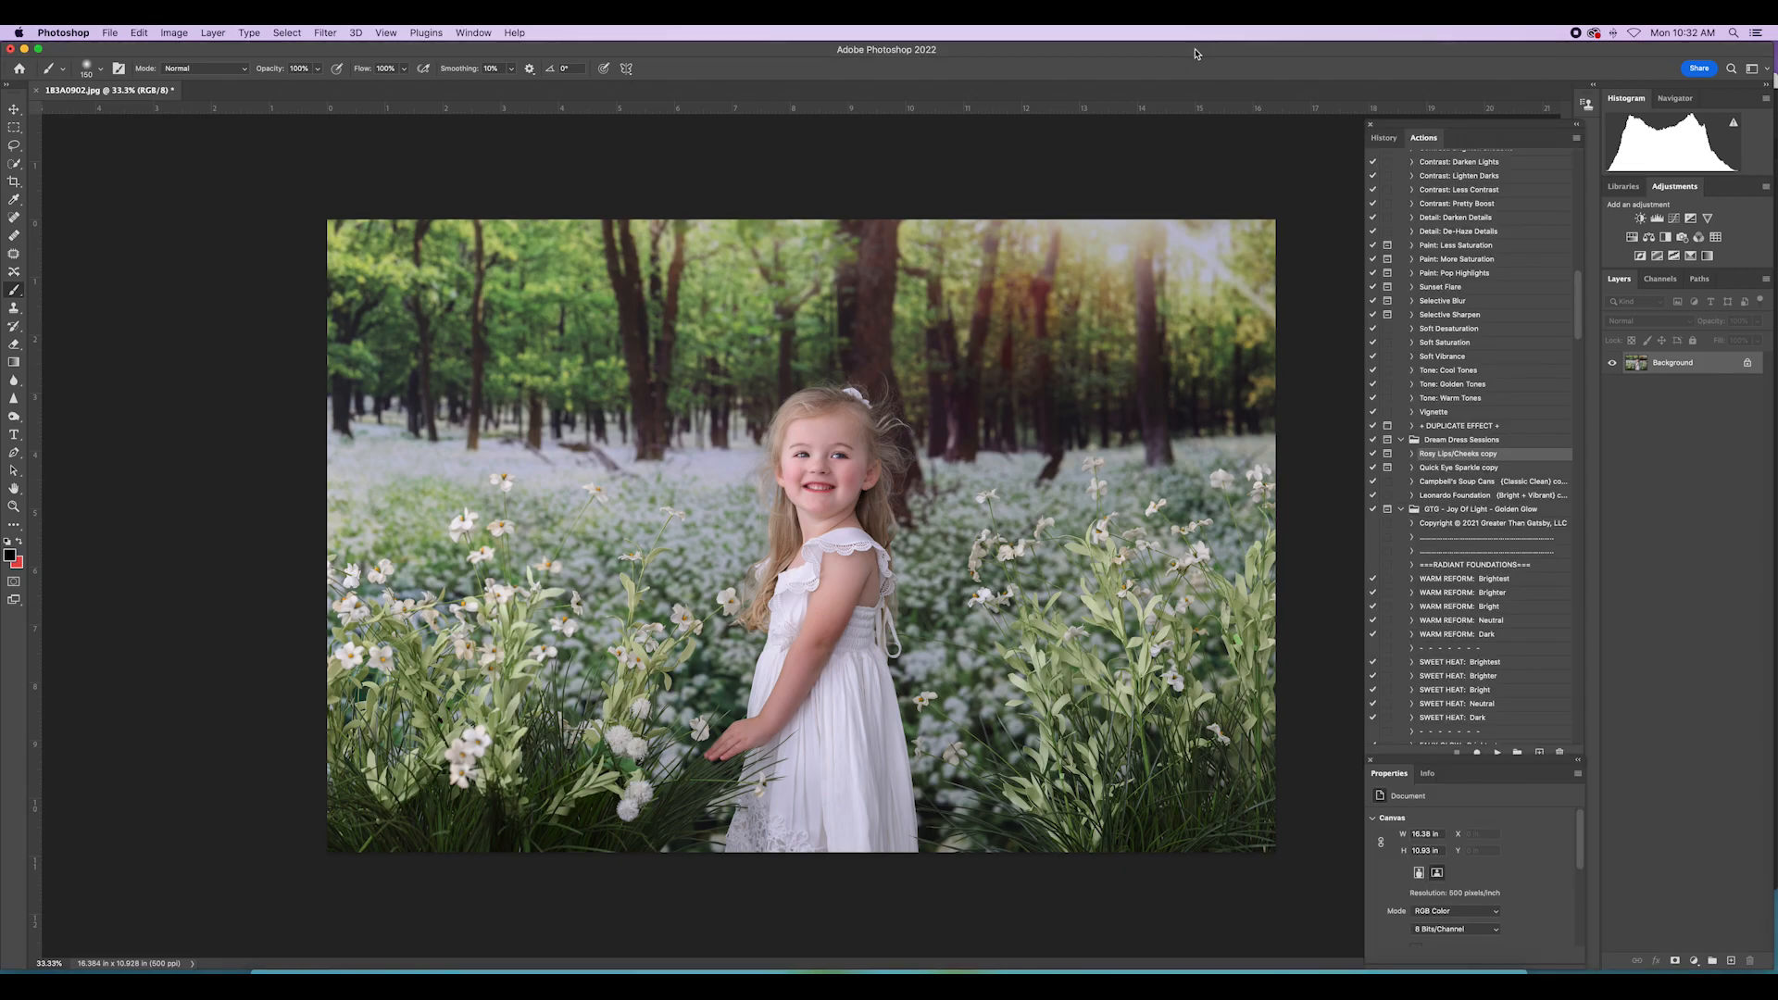
Step: Try the Campbell's Soup Cans action from Dream Dress Sessions on the forest portrait and delete its layer group
scroll(1483, 361, "up", 15)
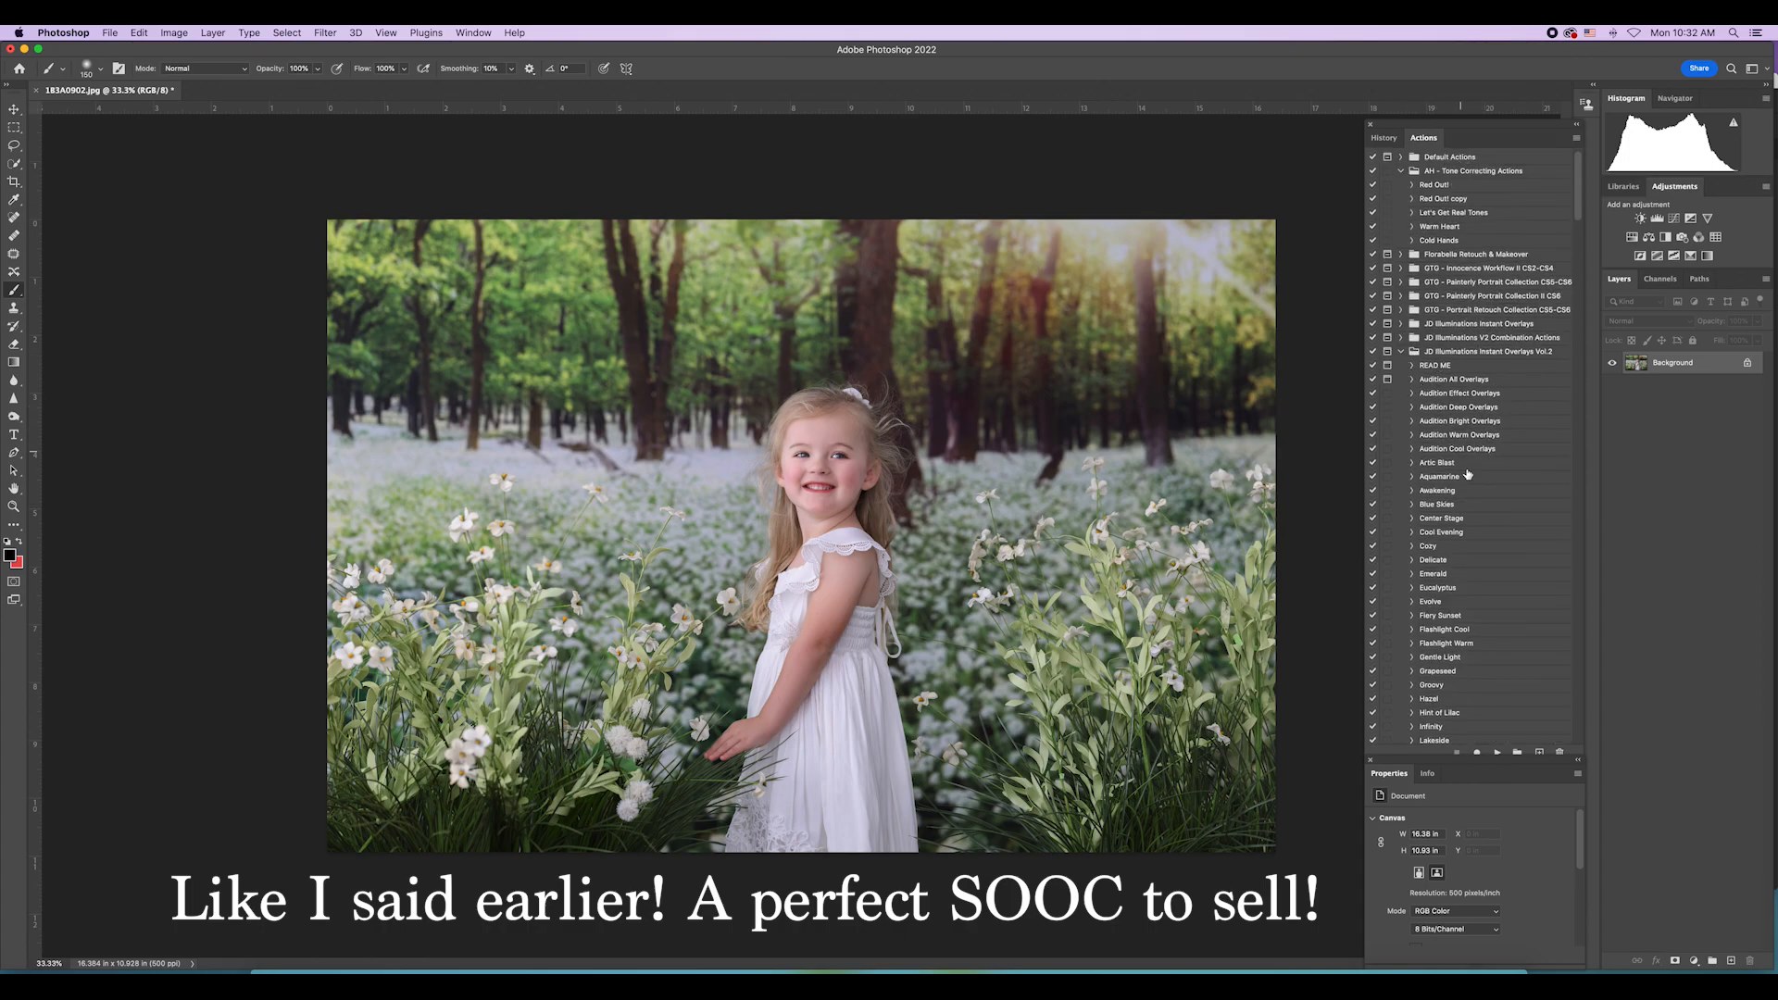
scroll(1466, 470, "down", 15)
scroll(1466, 480, "down", 10)
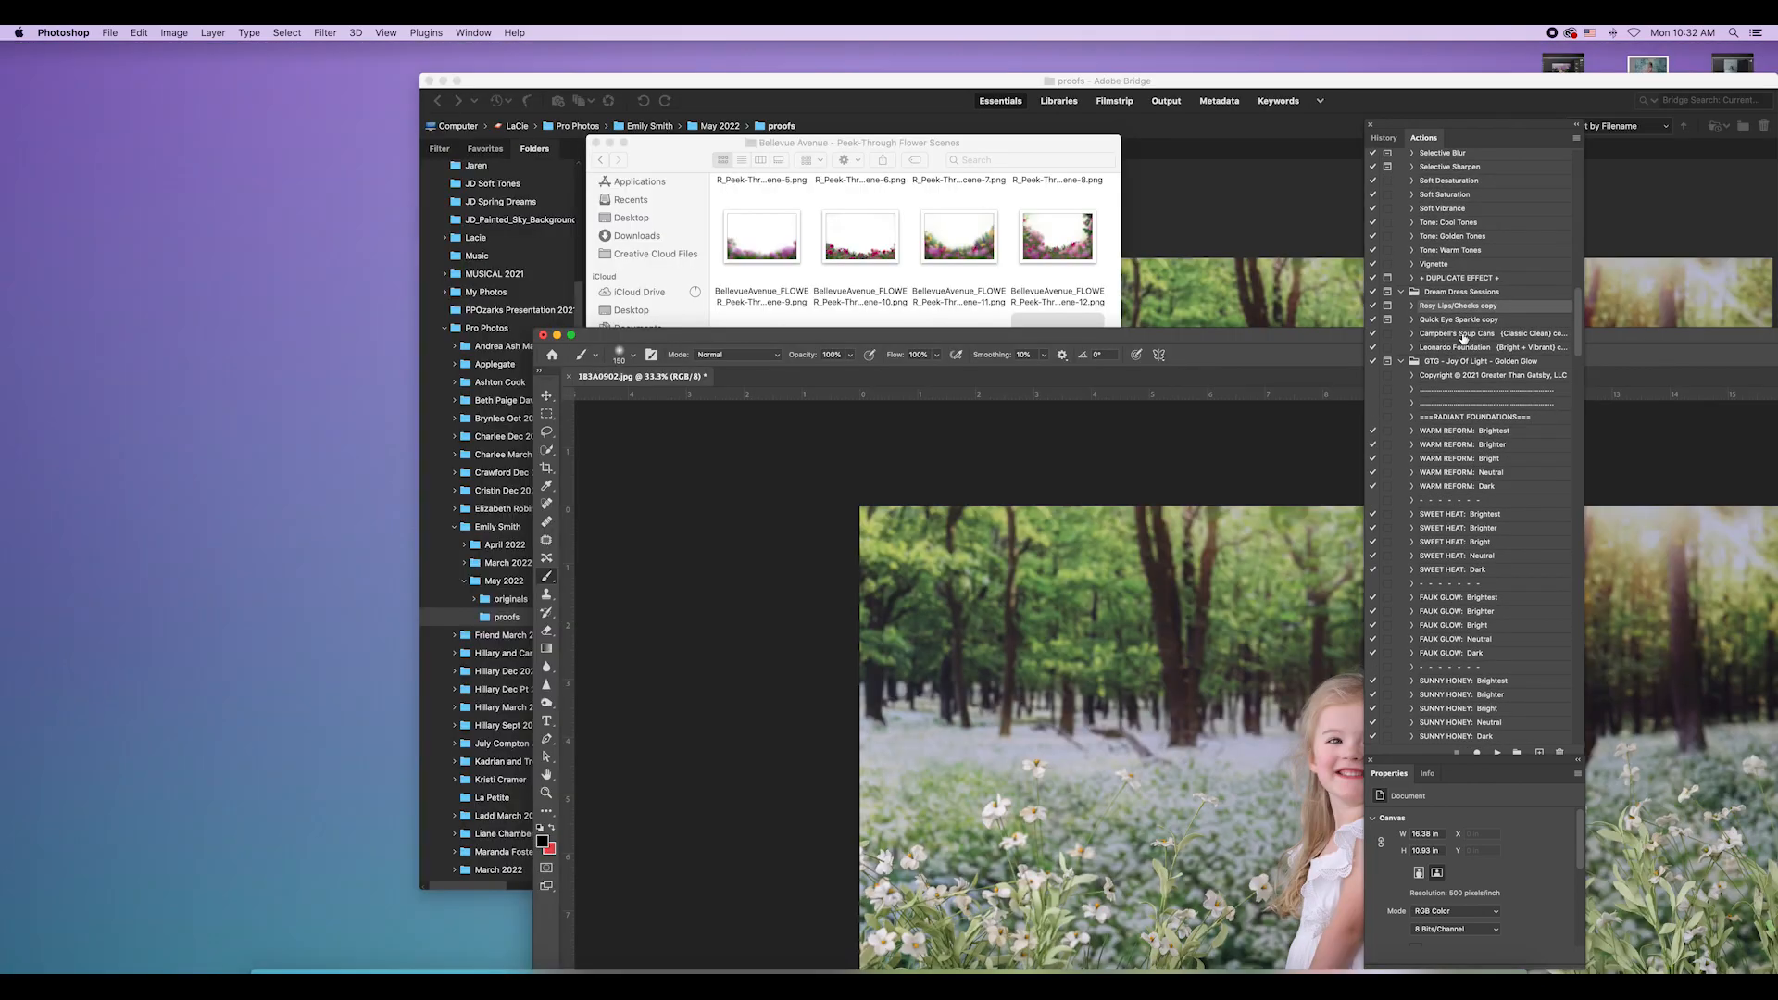
double_click(1293, 339)
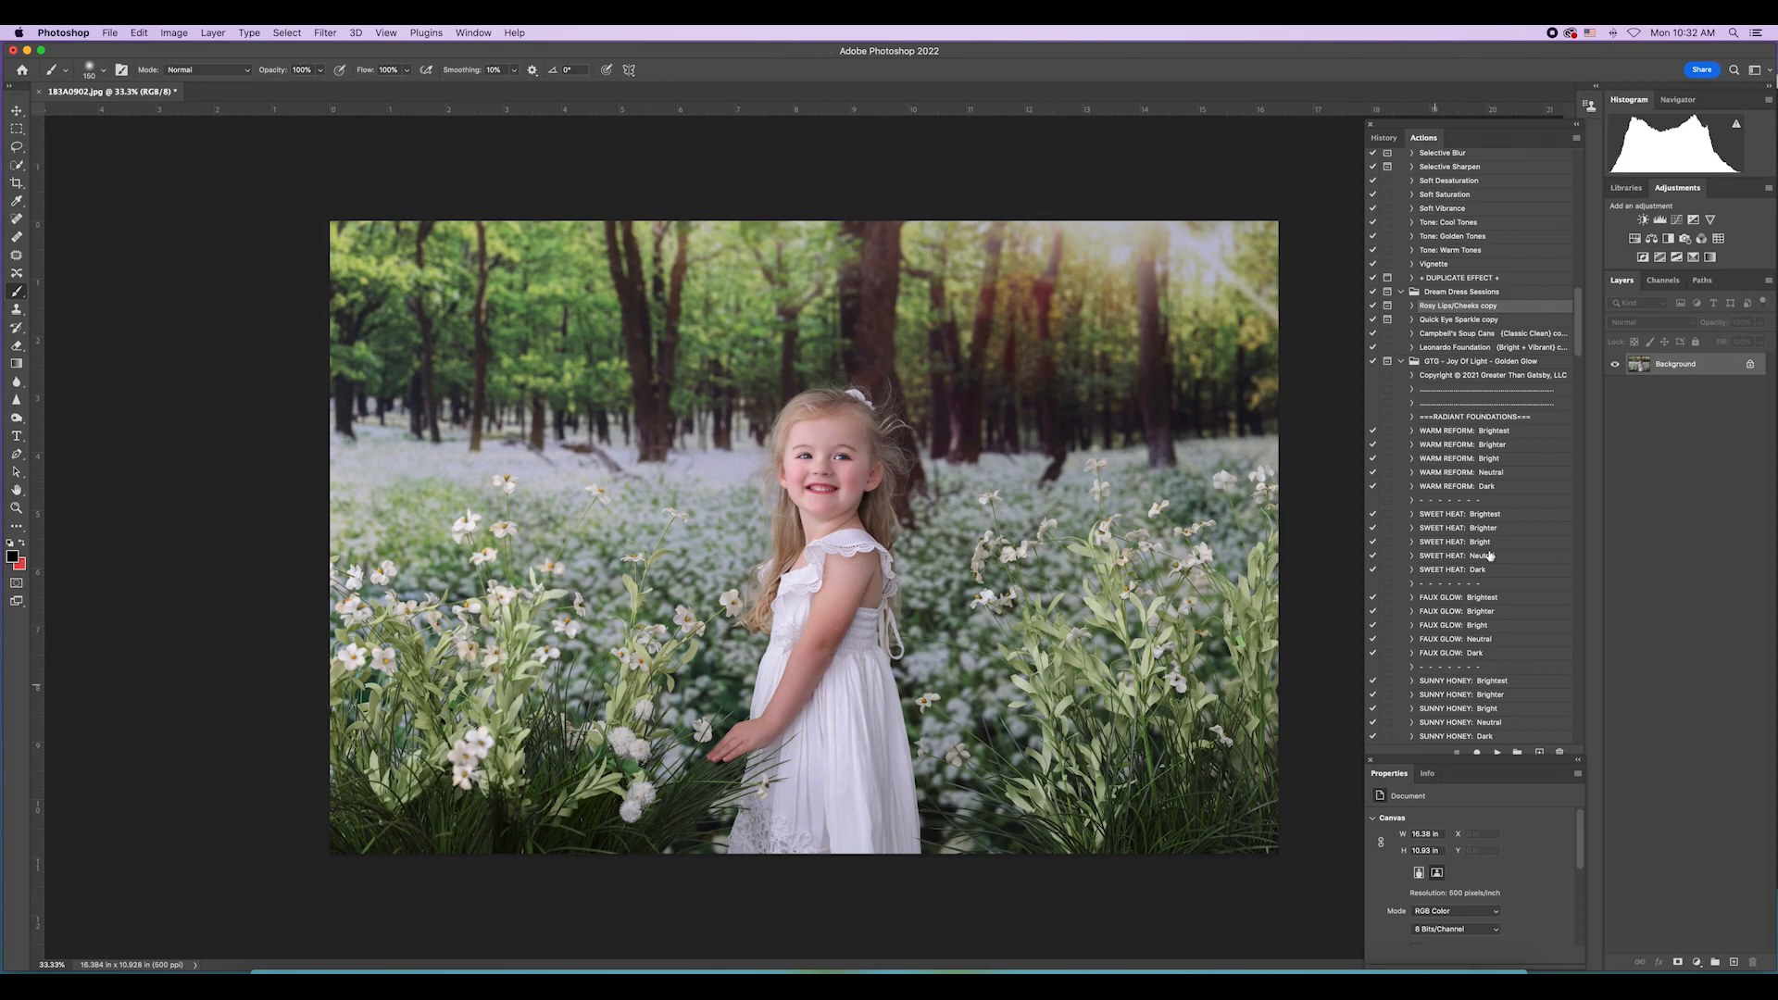
scroll(1489, 423, "down", 4)
left_click(1477, 239)
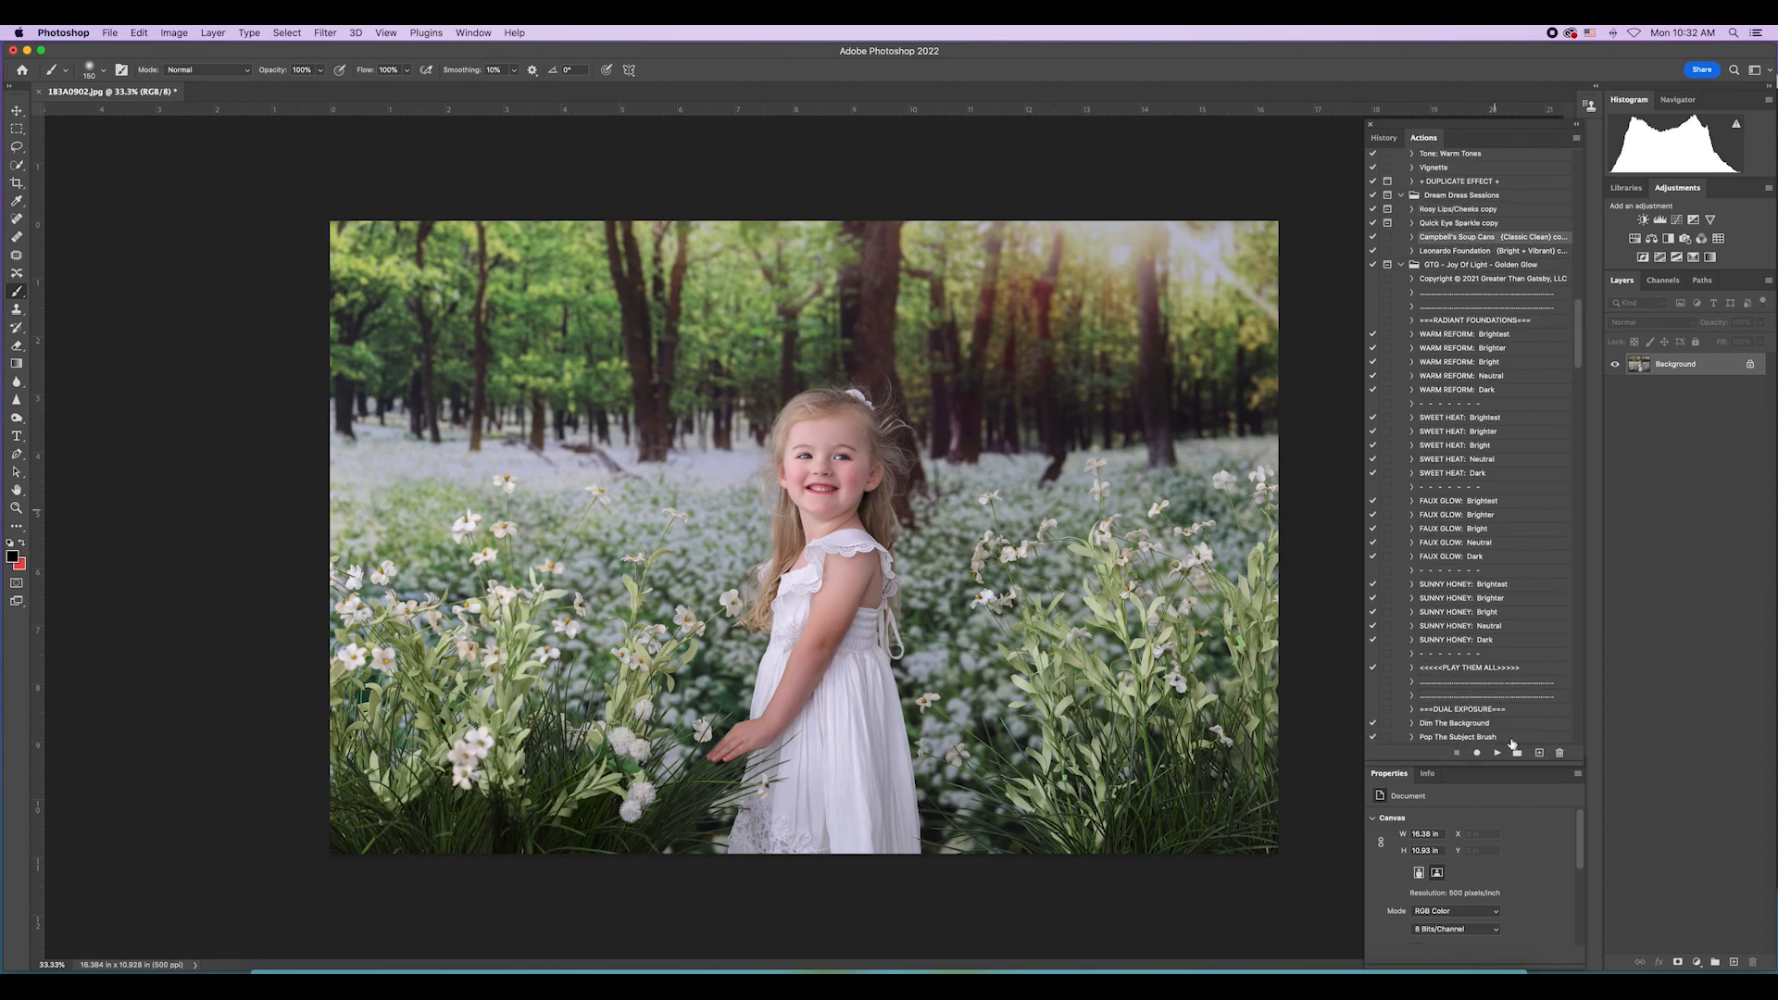
left_click(1496, 753)
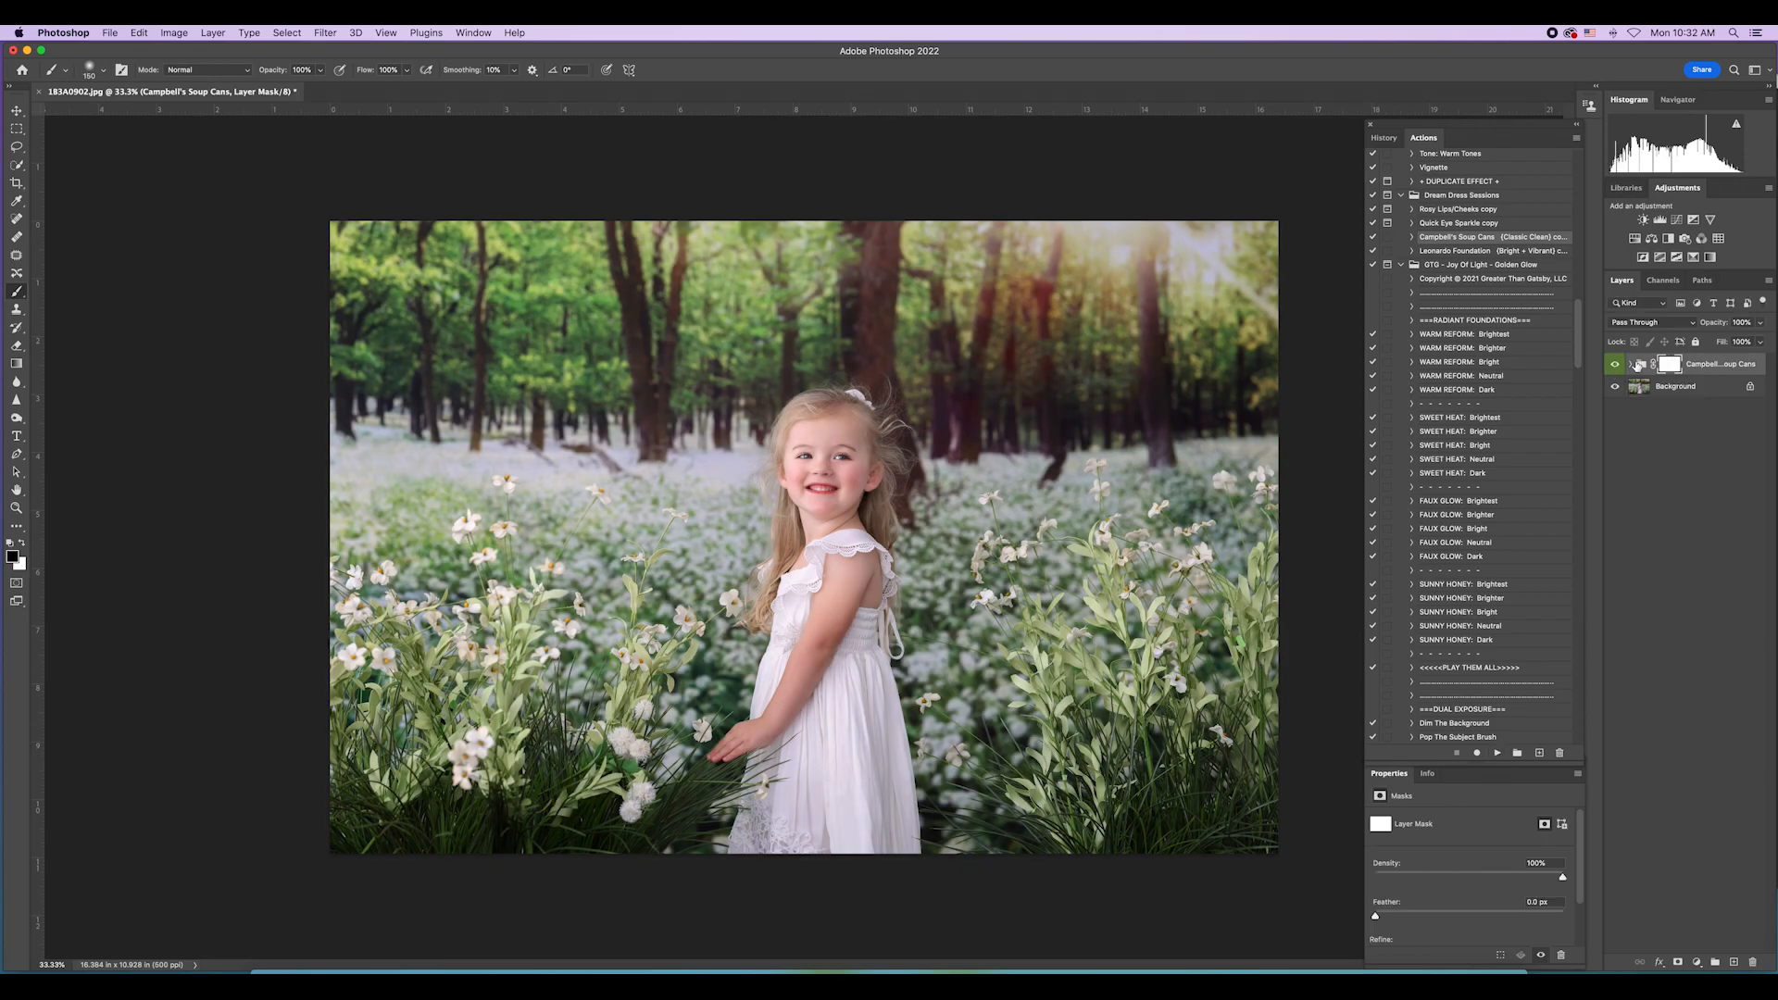
key("Delete")
key("Delete")
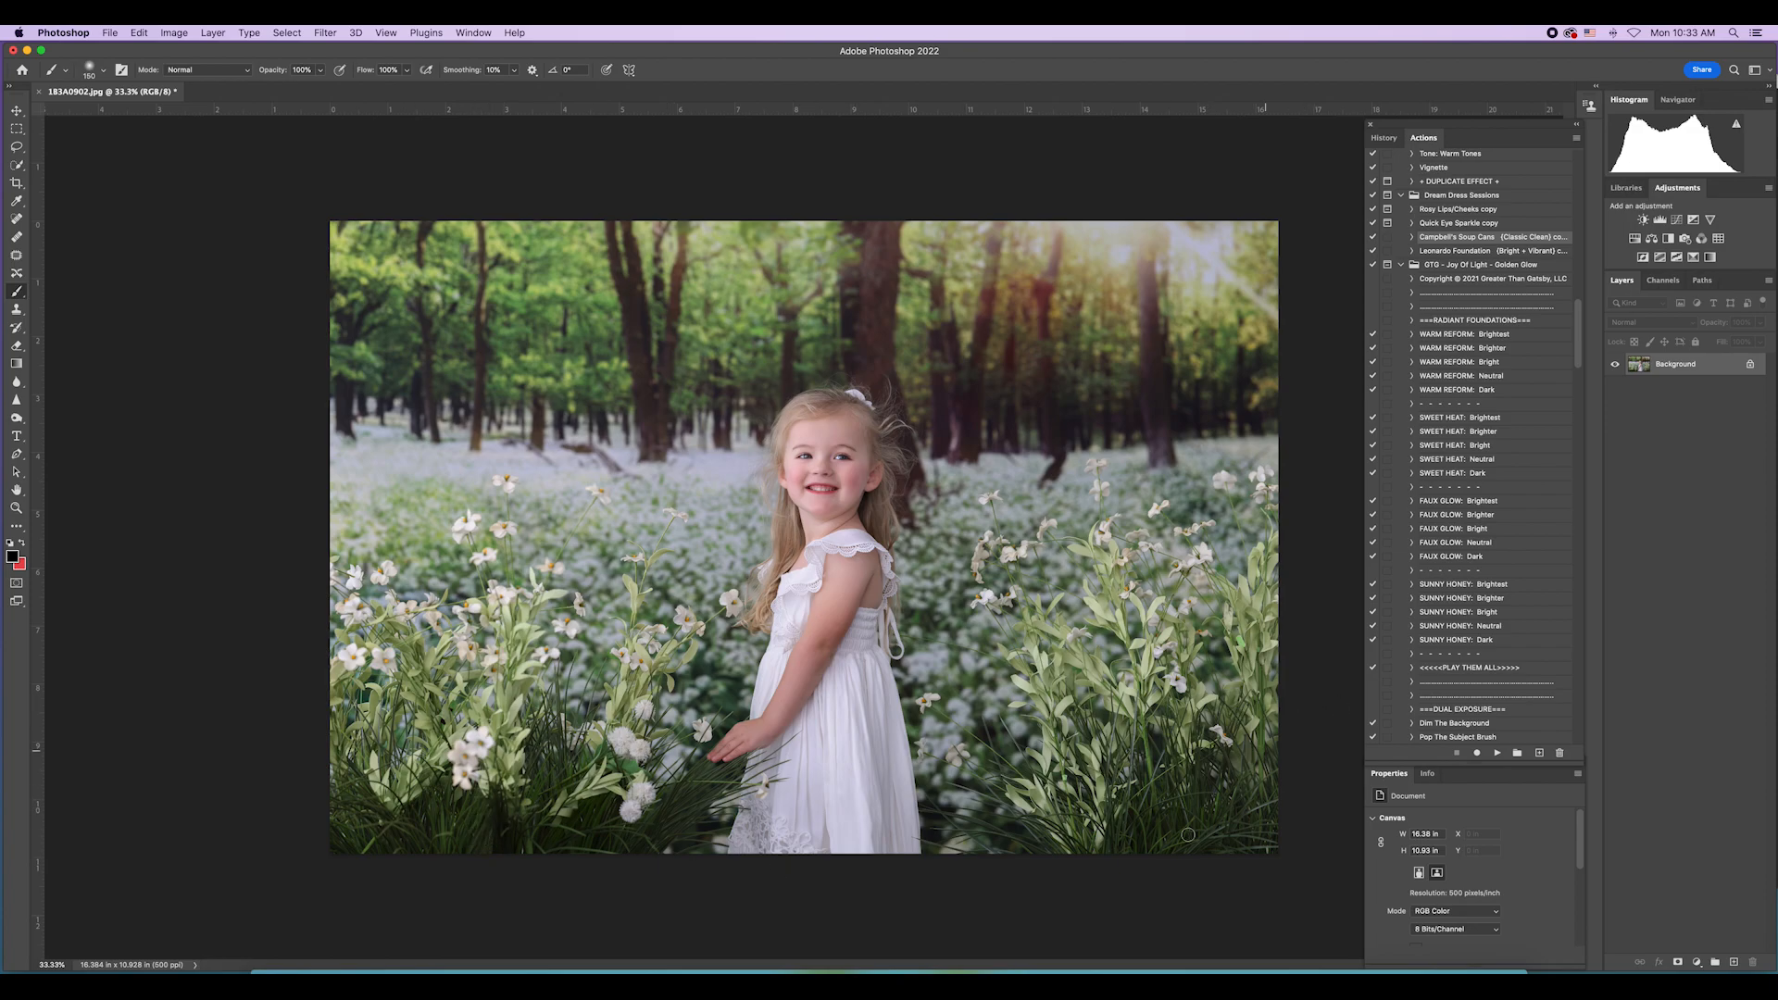
Step: Place the BellevueAvenue Peek-Through-Scene-16 flower overlay from Finder and shift it down so blurred blooms cover only the photo's lower corners
left_click(276, 972)
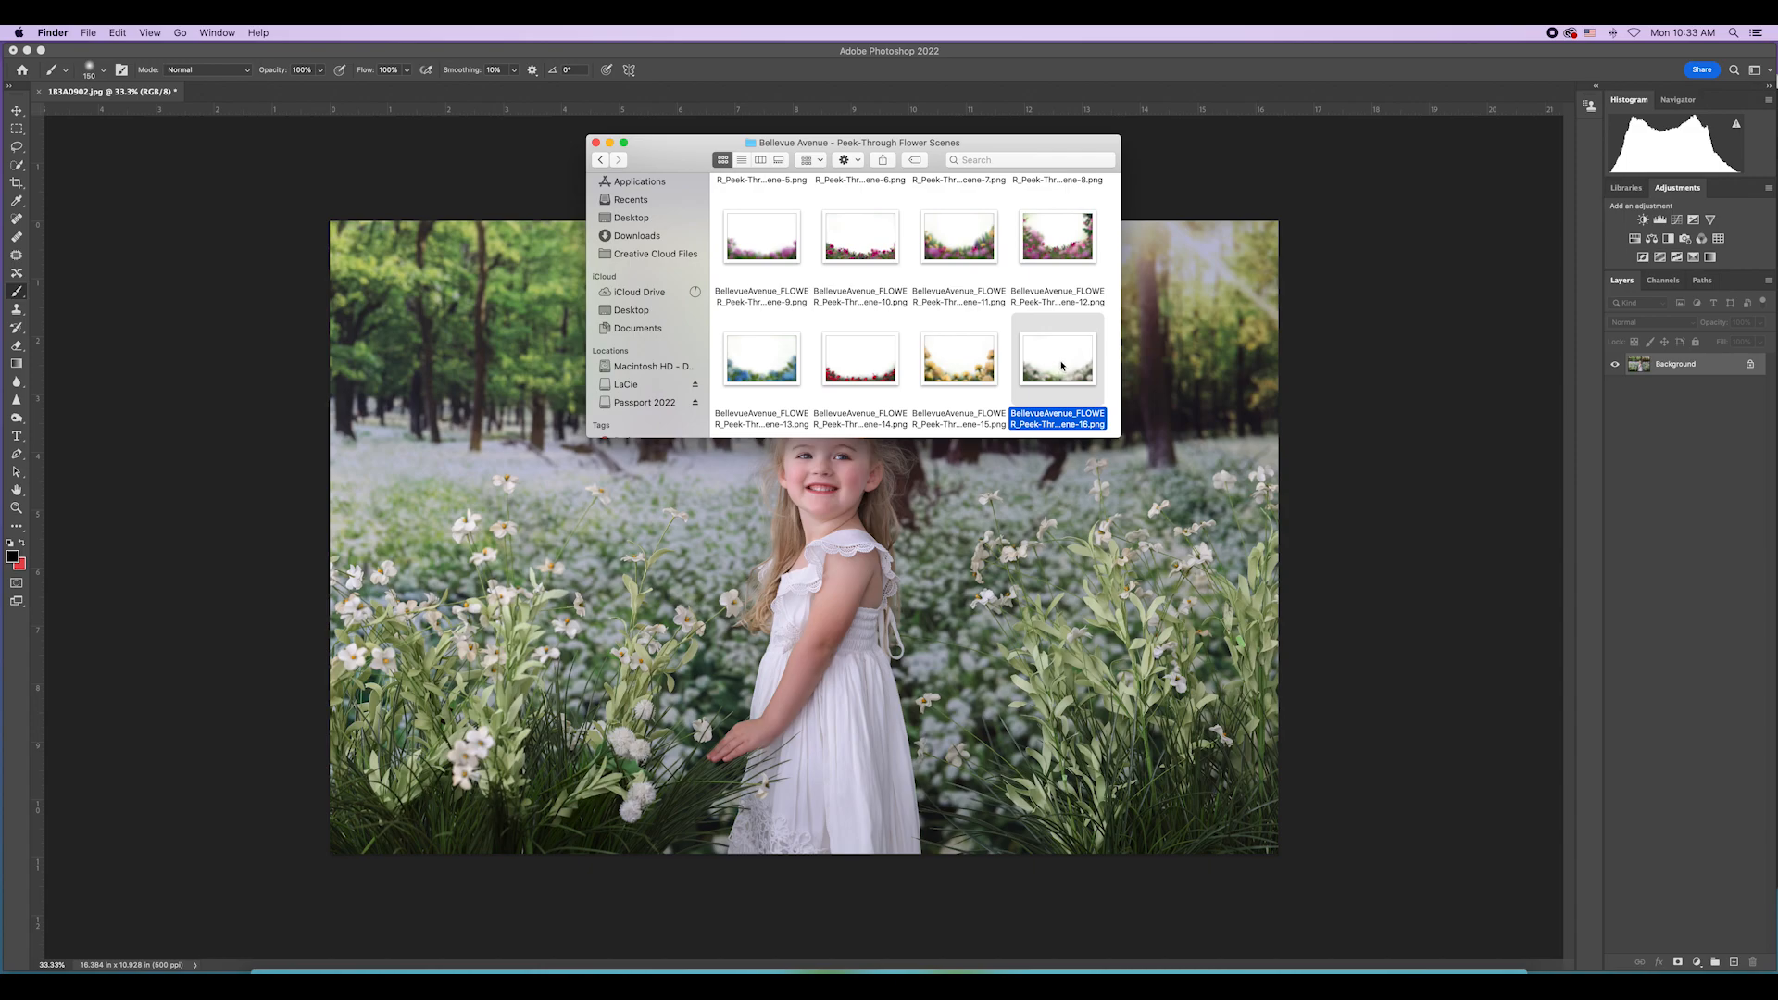
left_click_drag(1062, 367, 1019, 574)
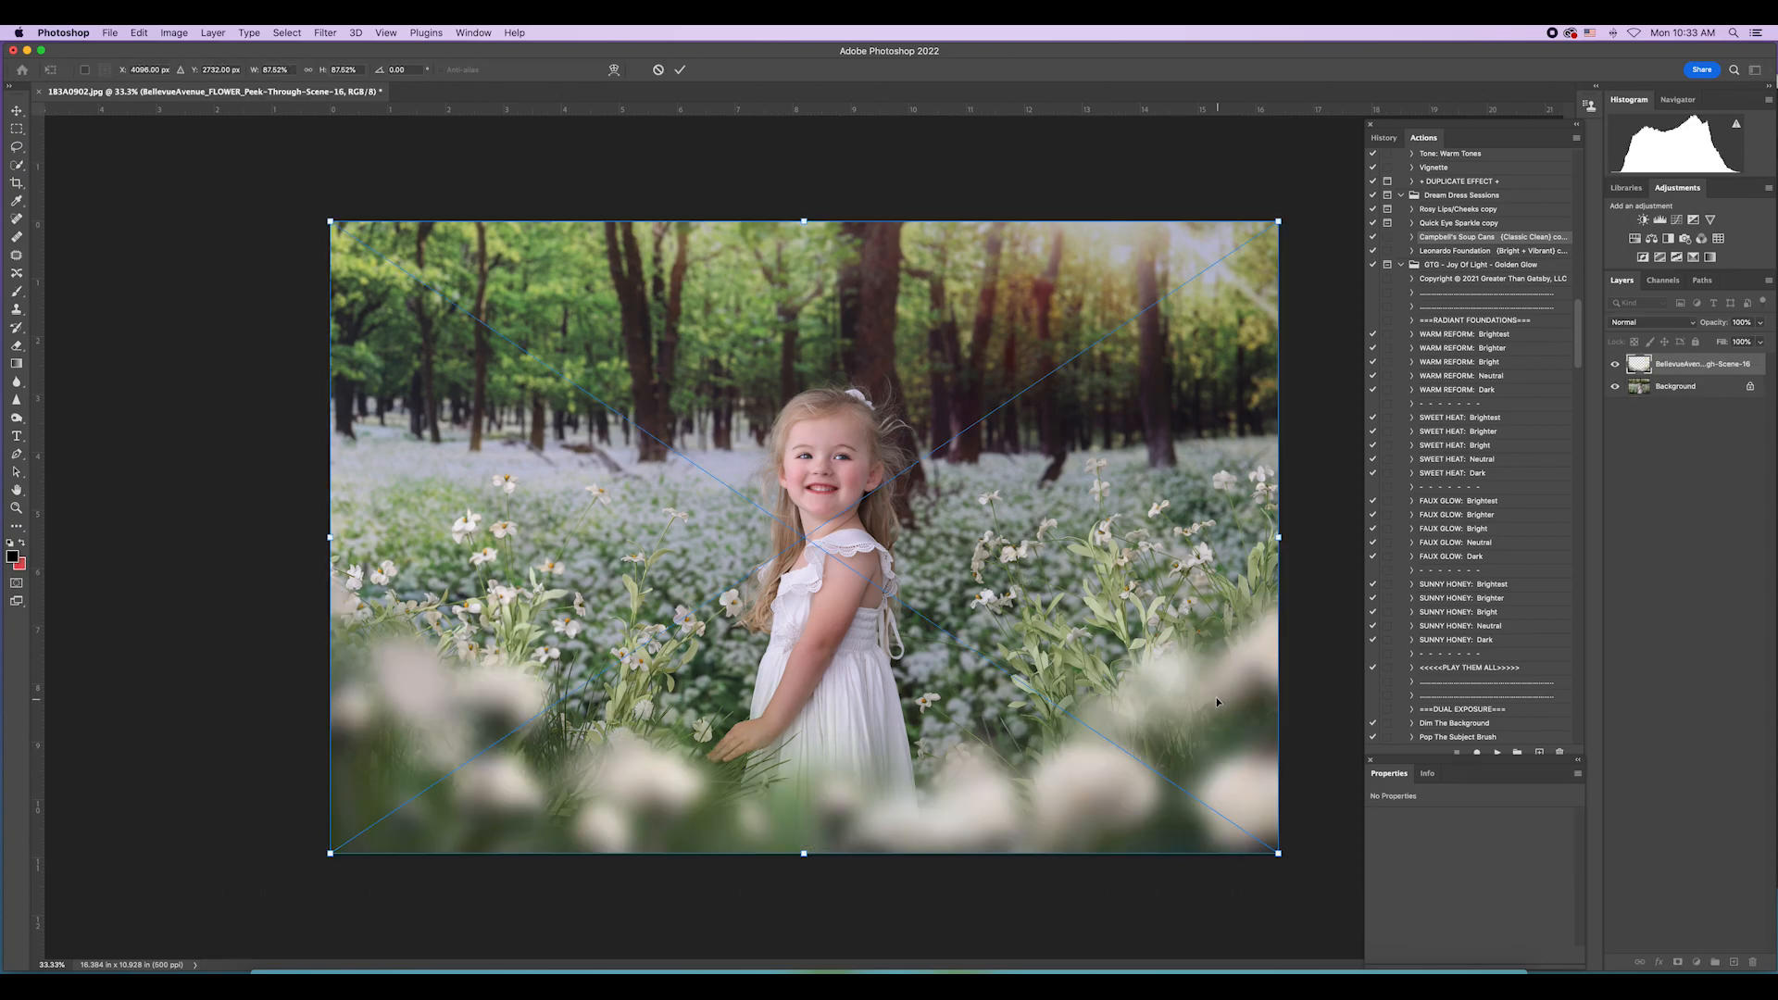
left_click_drag(1207, 721, 1202, 801)
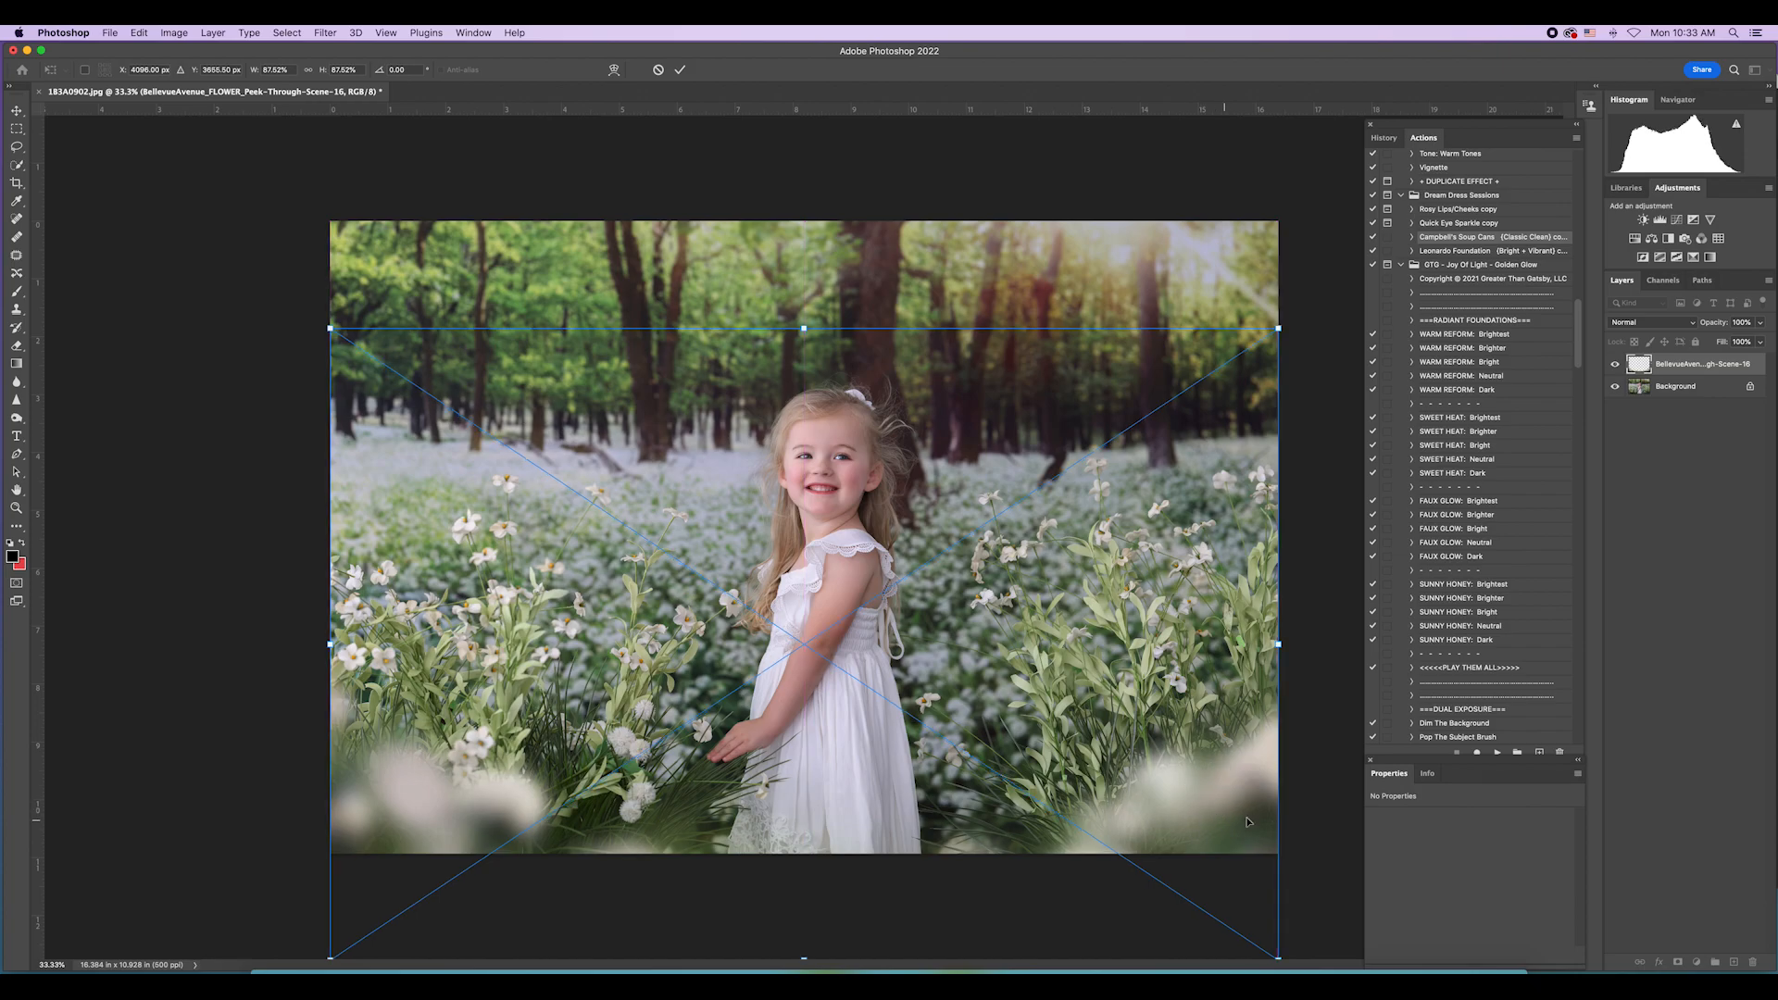
left_click(680, 69)
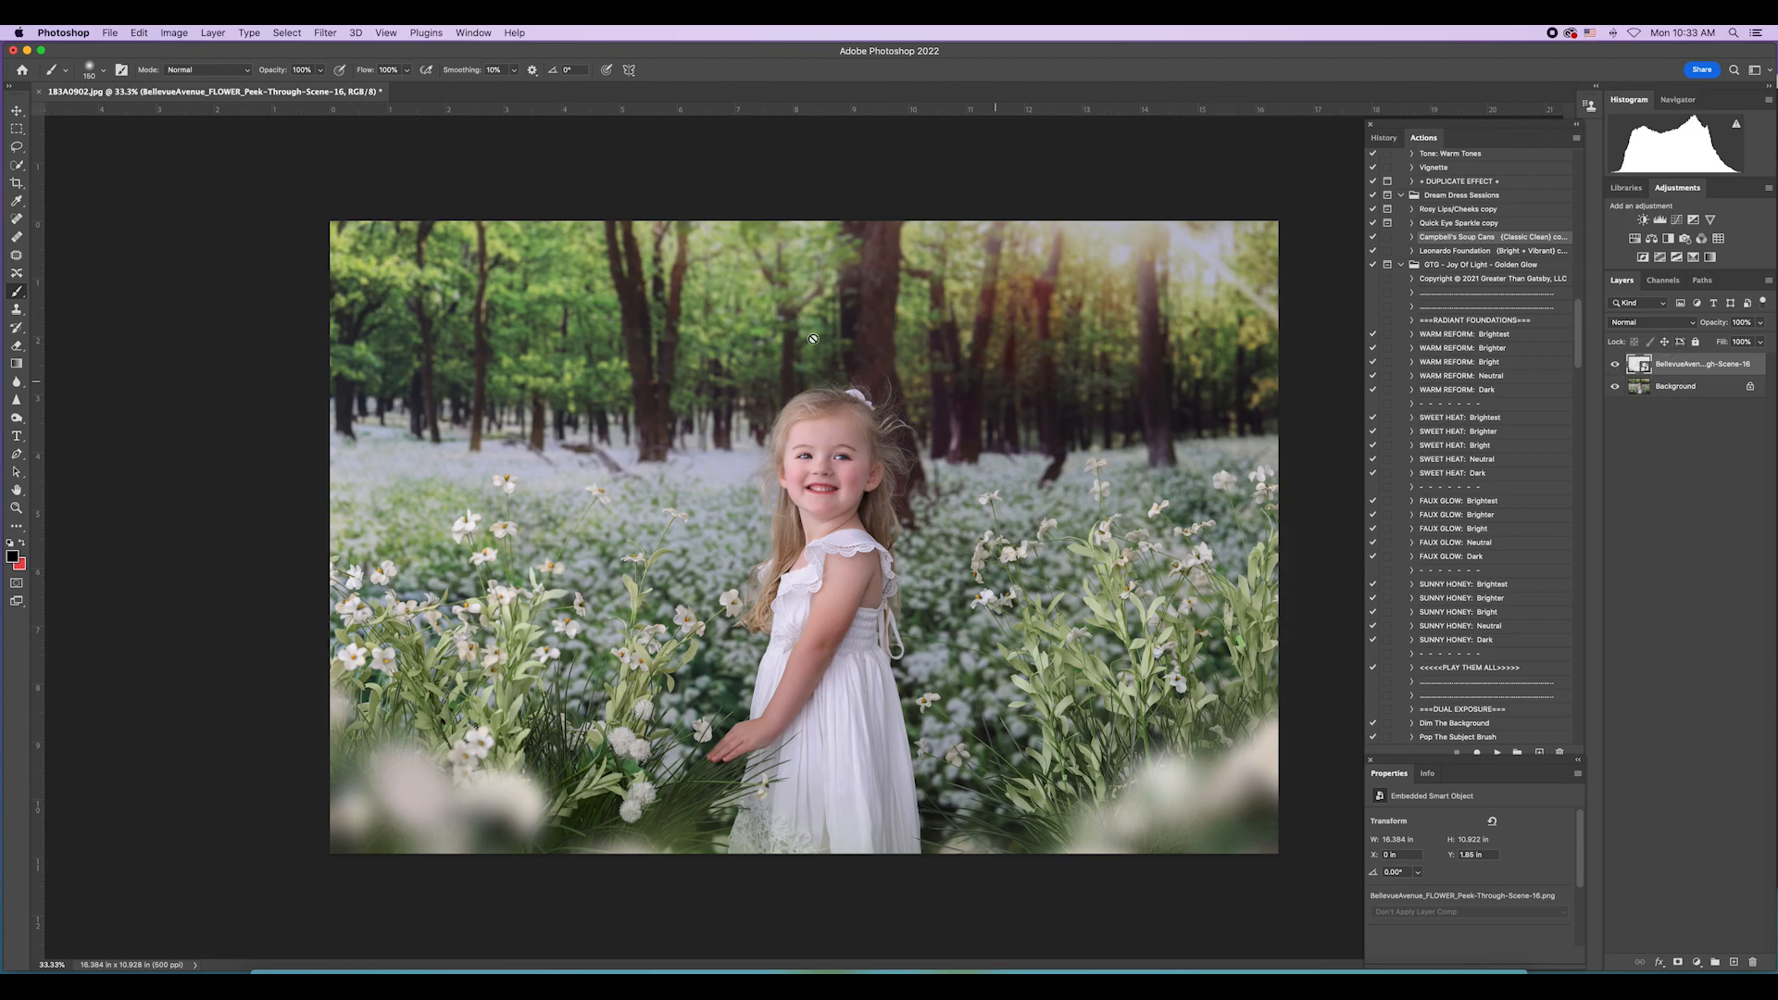
Step: Apply a Gaussian Blur with a radius of about 67.8 pixels to the flower overlay
left_click(325, 32)
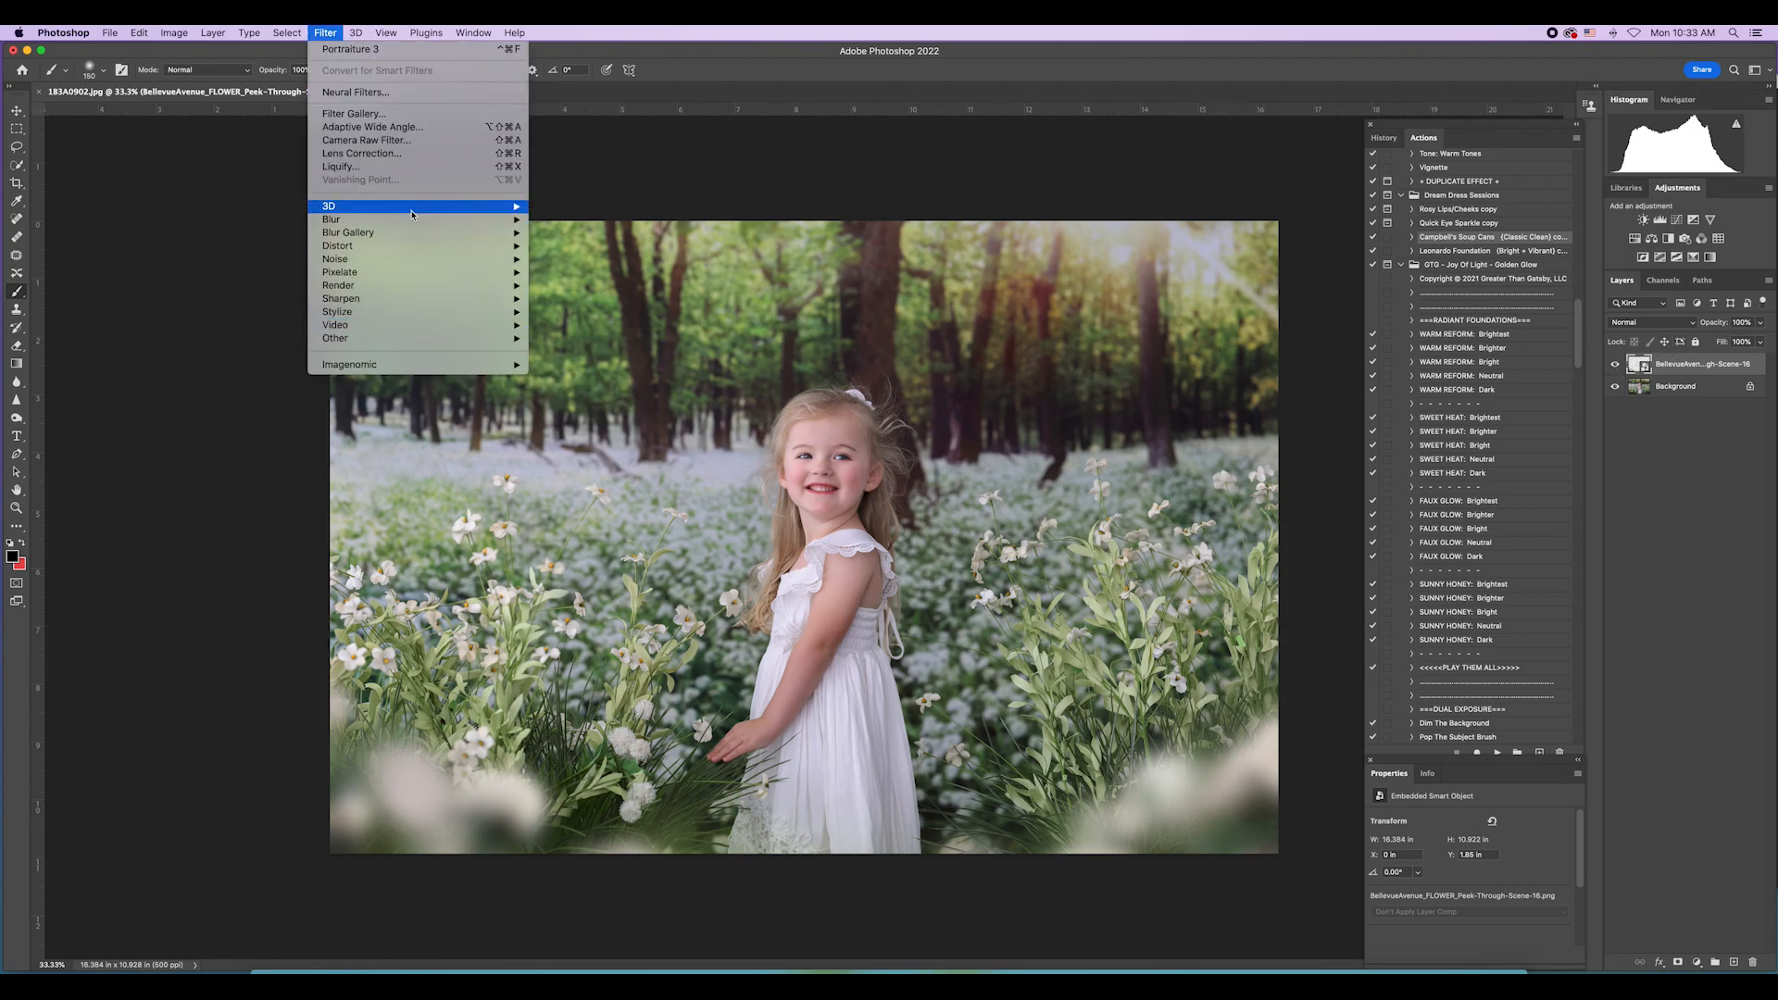
mouse_move(463, 219)
left_click(610, 273)
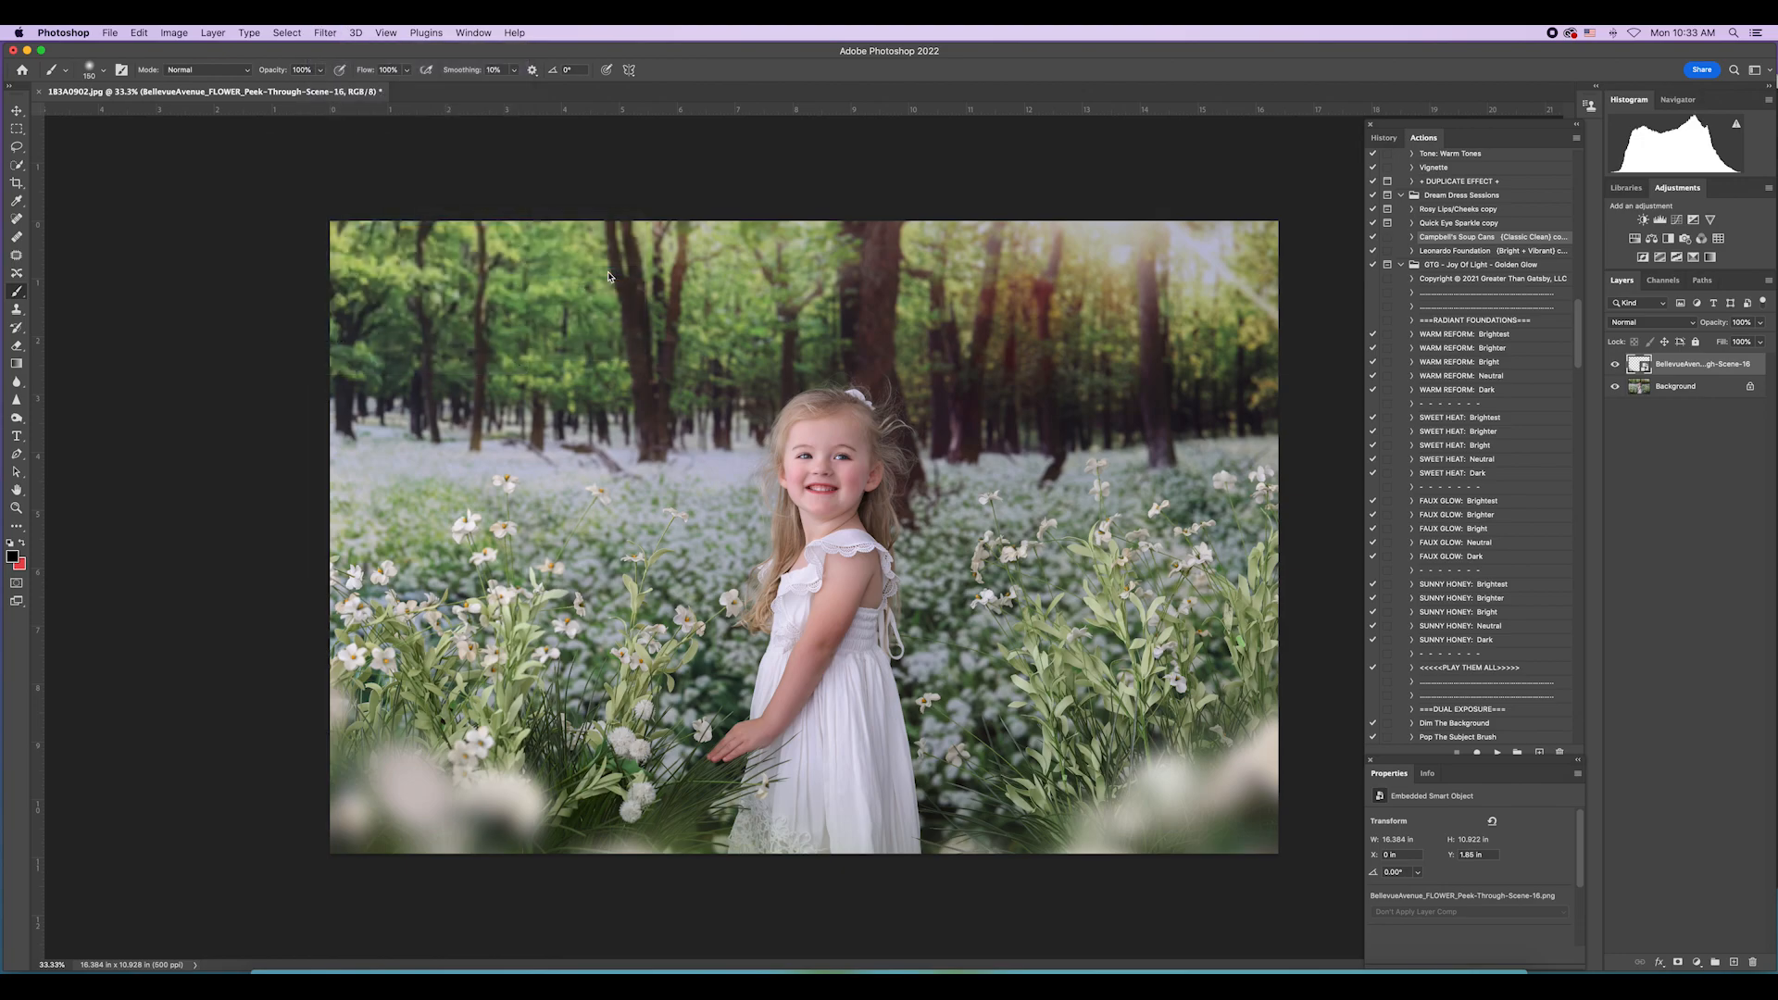
left_click_drag(1180, 691, 1245, 694)
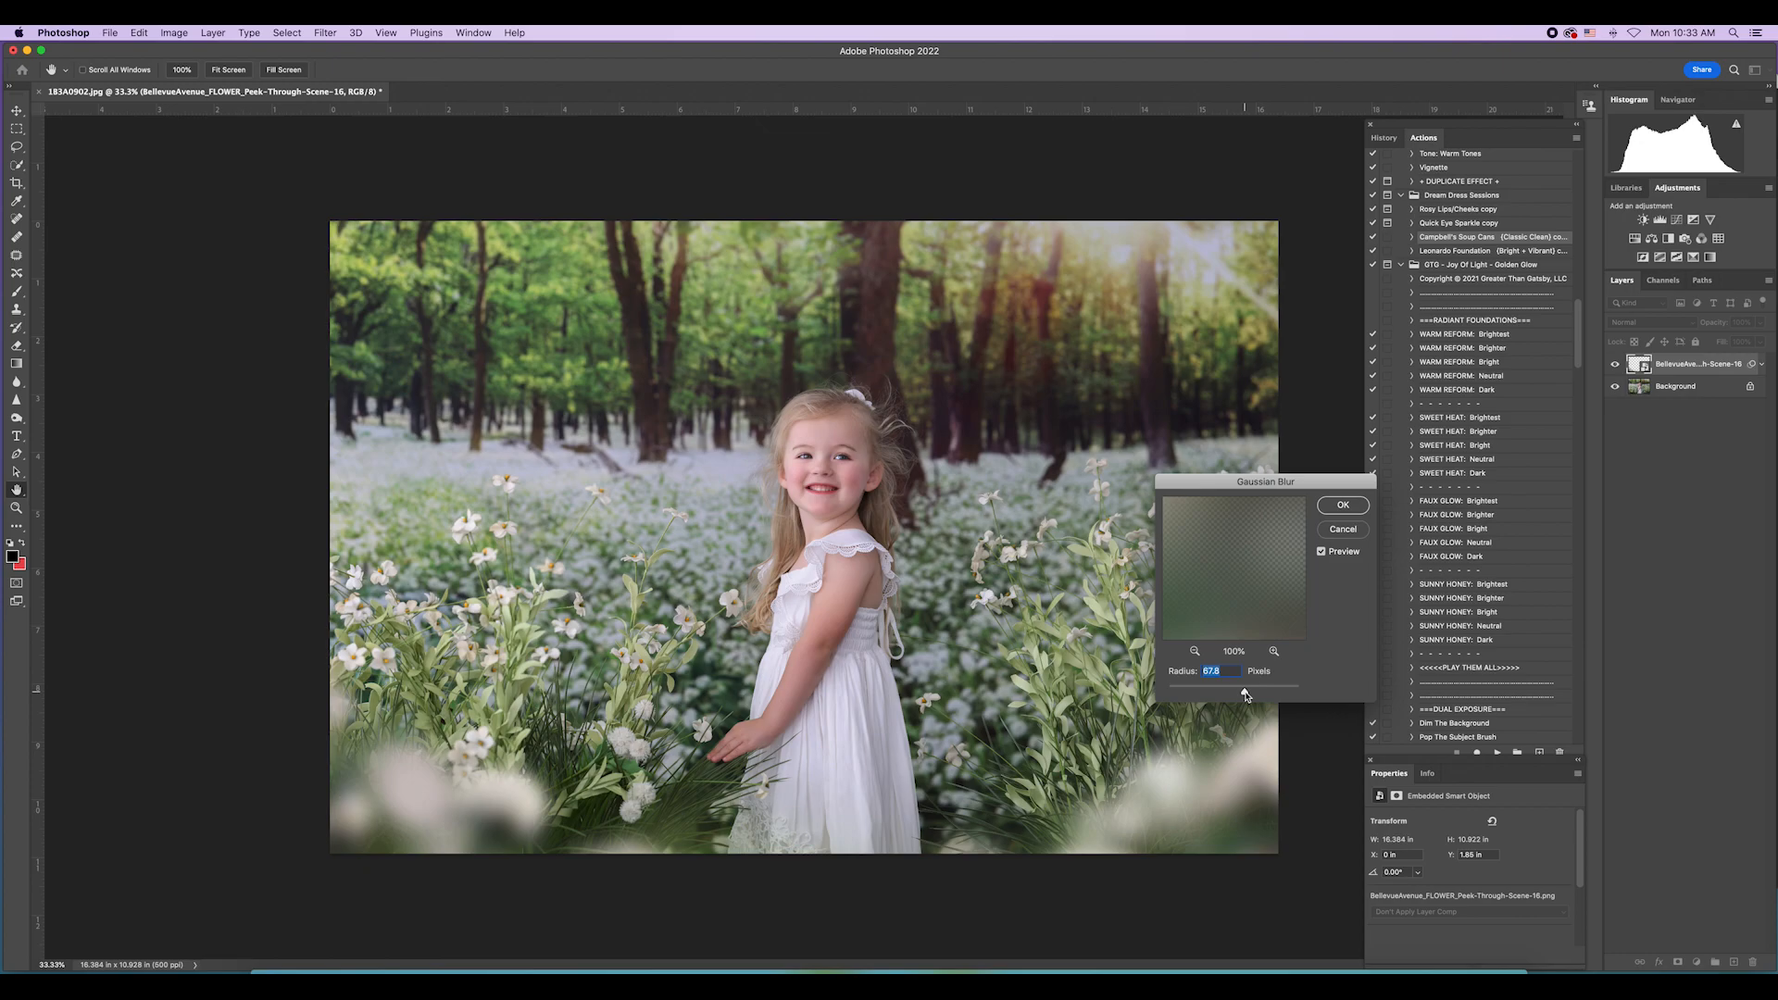
left_click(1343, 504)
Step: Reduce the flower overlay layer's opacity to about 71%
left_click(1759, 322)
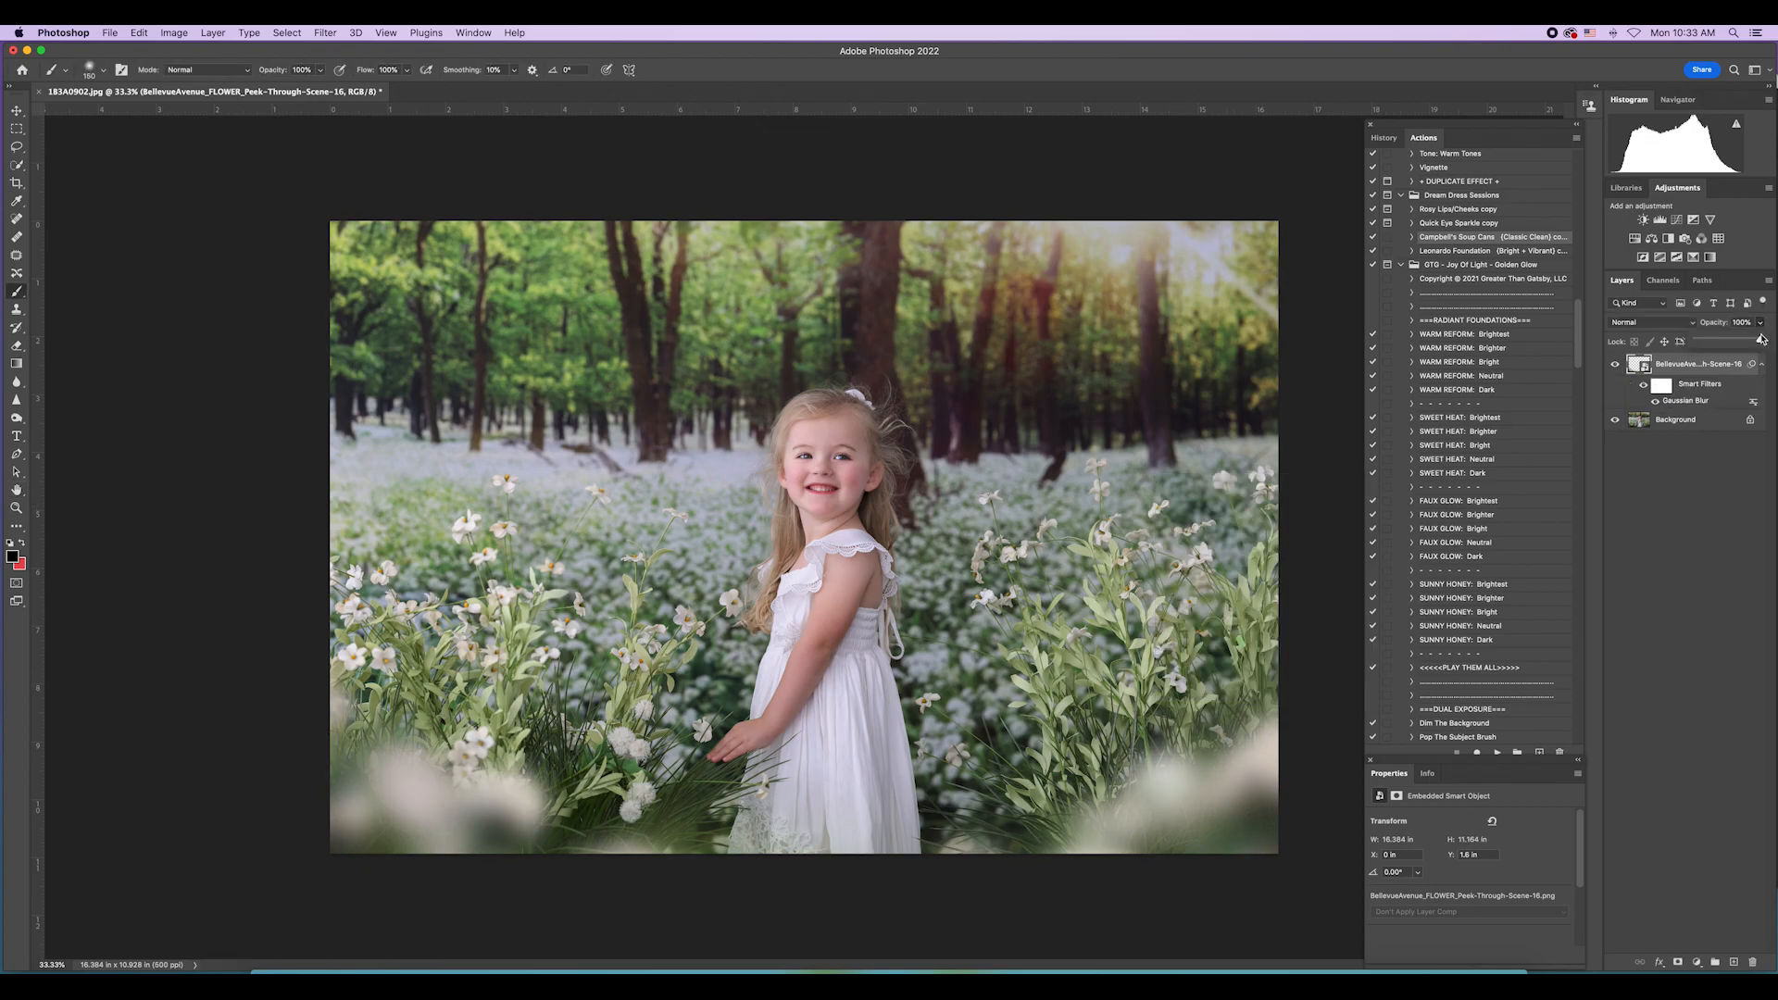
mouse_move(1760, 341)
left_mouse_down()
mouse_move(1744, 342)
mouse_move(1761, 340)
left_mouse_up()
key("super+minus")
key("super+minus")
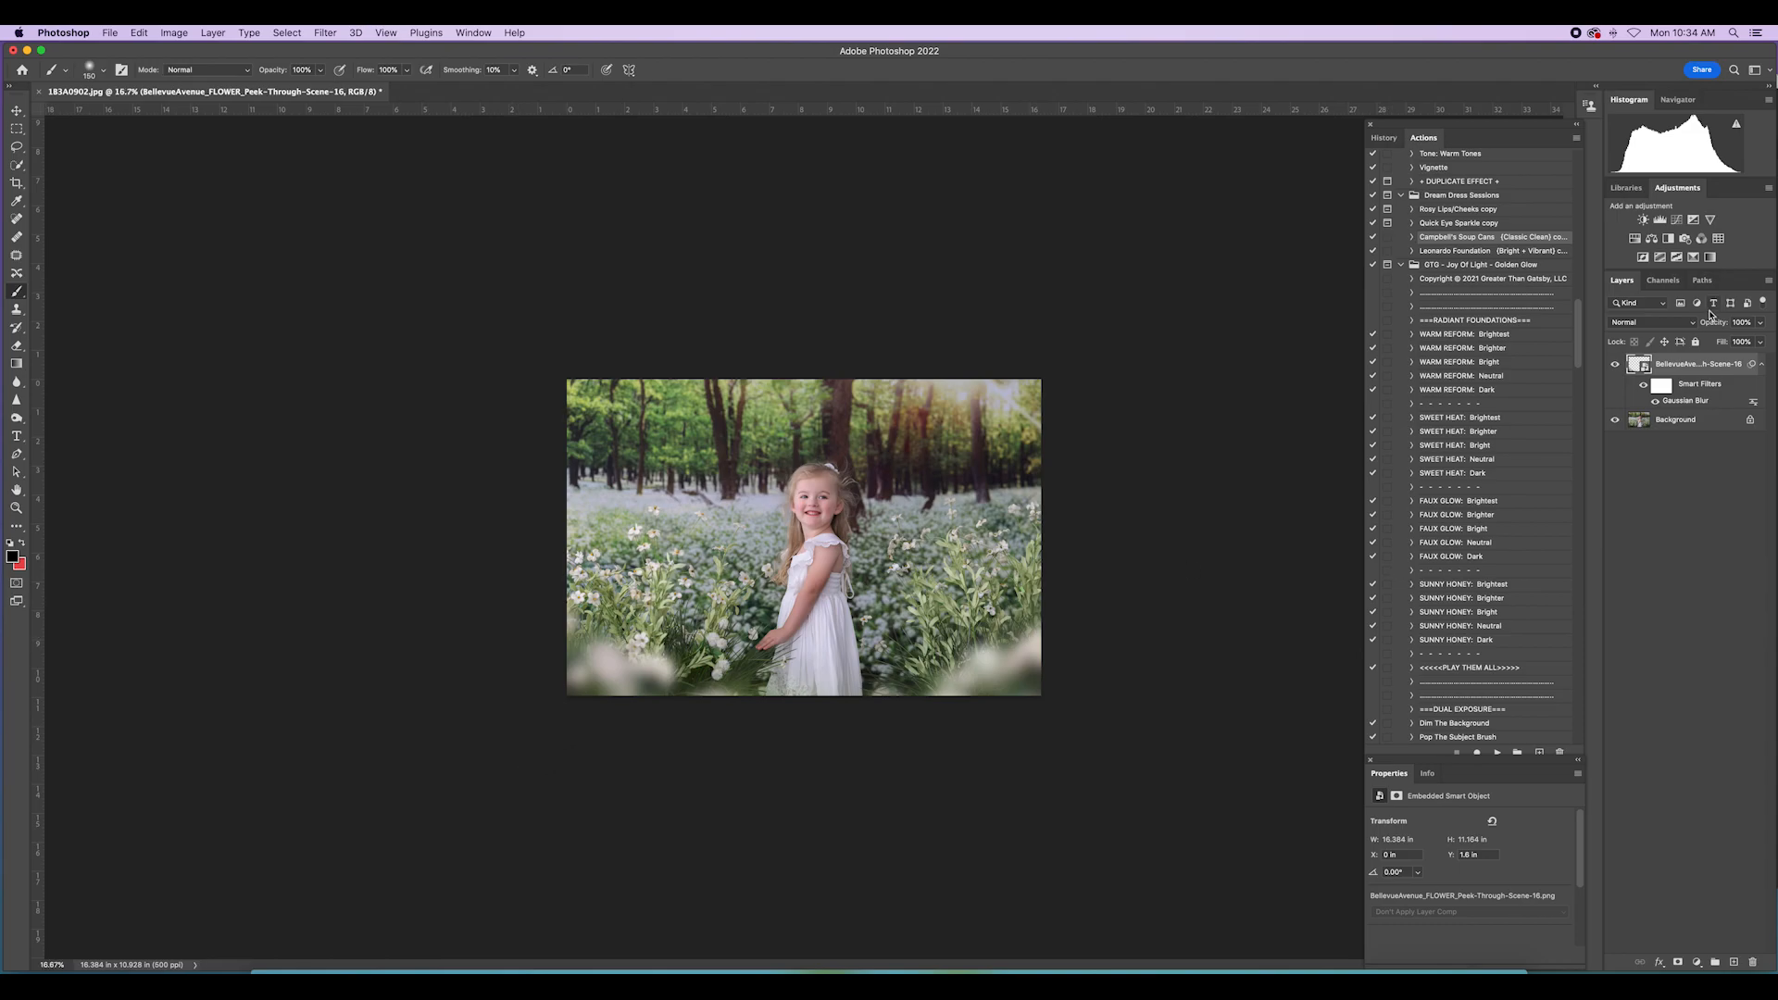
left_click(1760, 322)
left_click_drag(1758, 341, 1760, 343)
mouse_move(1760, 342)
left_mouse_down()
mouse_move(1736, 345)
mouse_move(1770, 342)
left_mouse_up()
left_click_drag(1760, 342, 1743, 344)
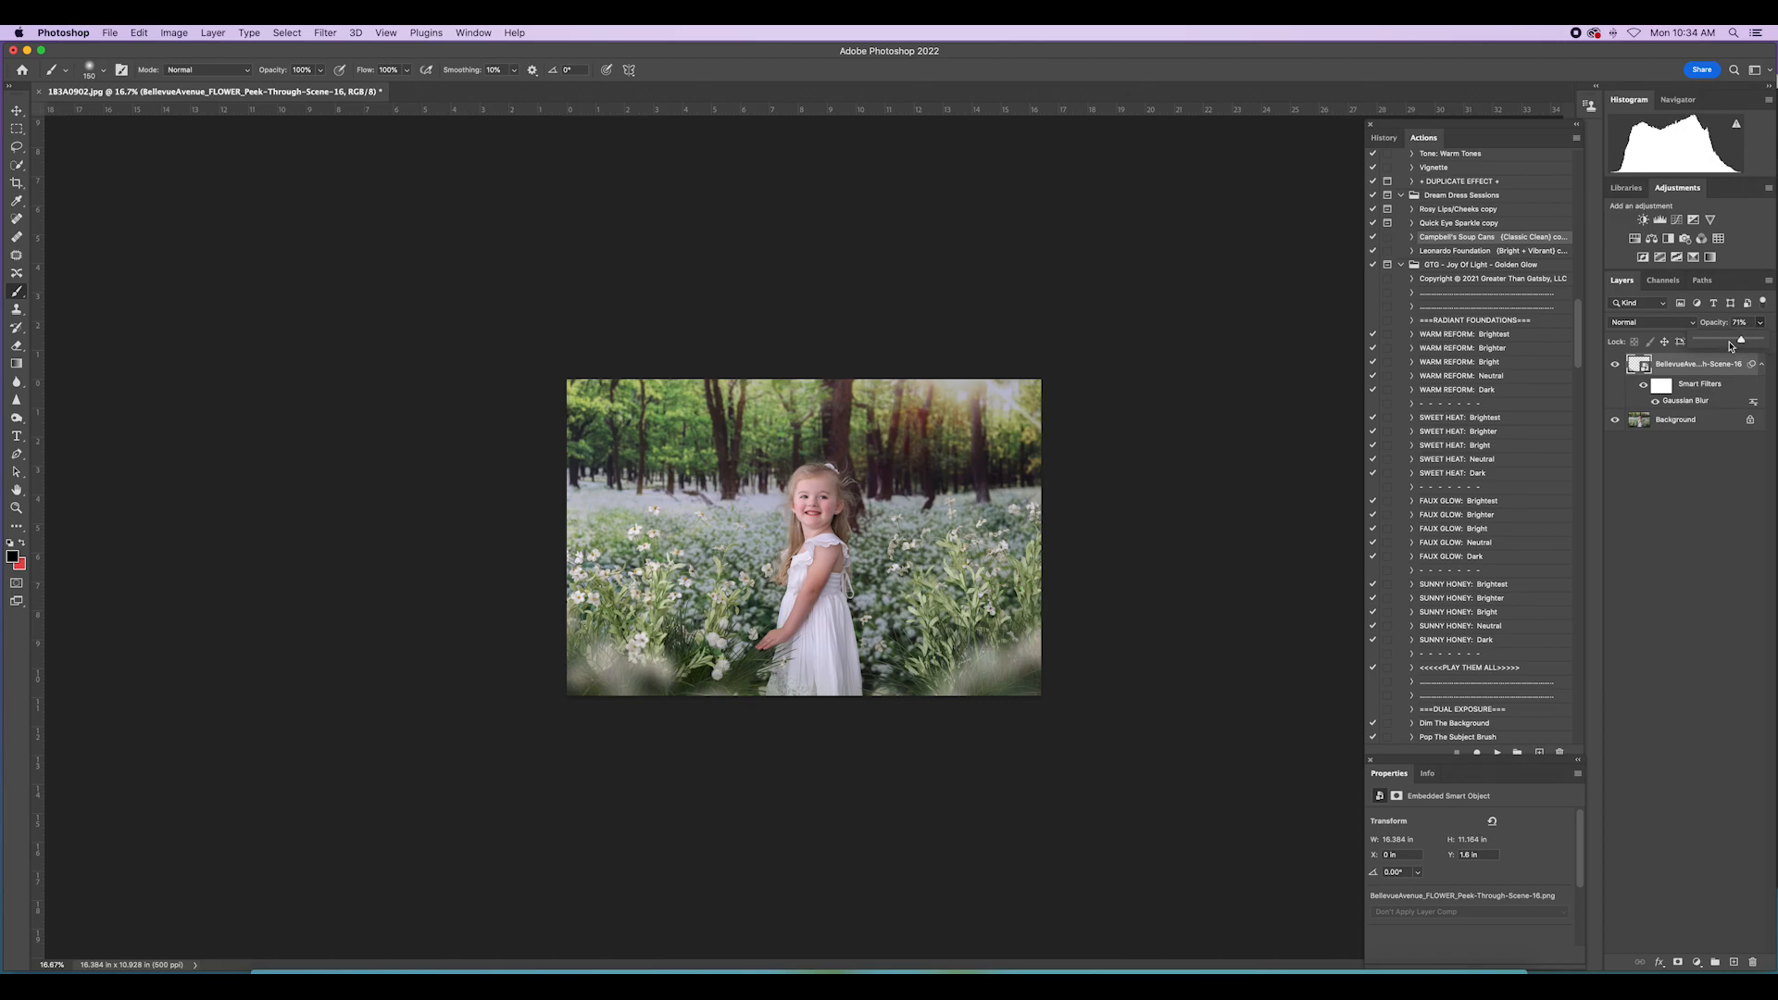
Step: Compare the photo with and without the flower overlay, and flatten the image
left_click(1617, 368)
left_click(1617, 367)
left_click(1617, 367)
left_click(1616, 365)
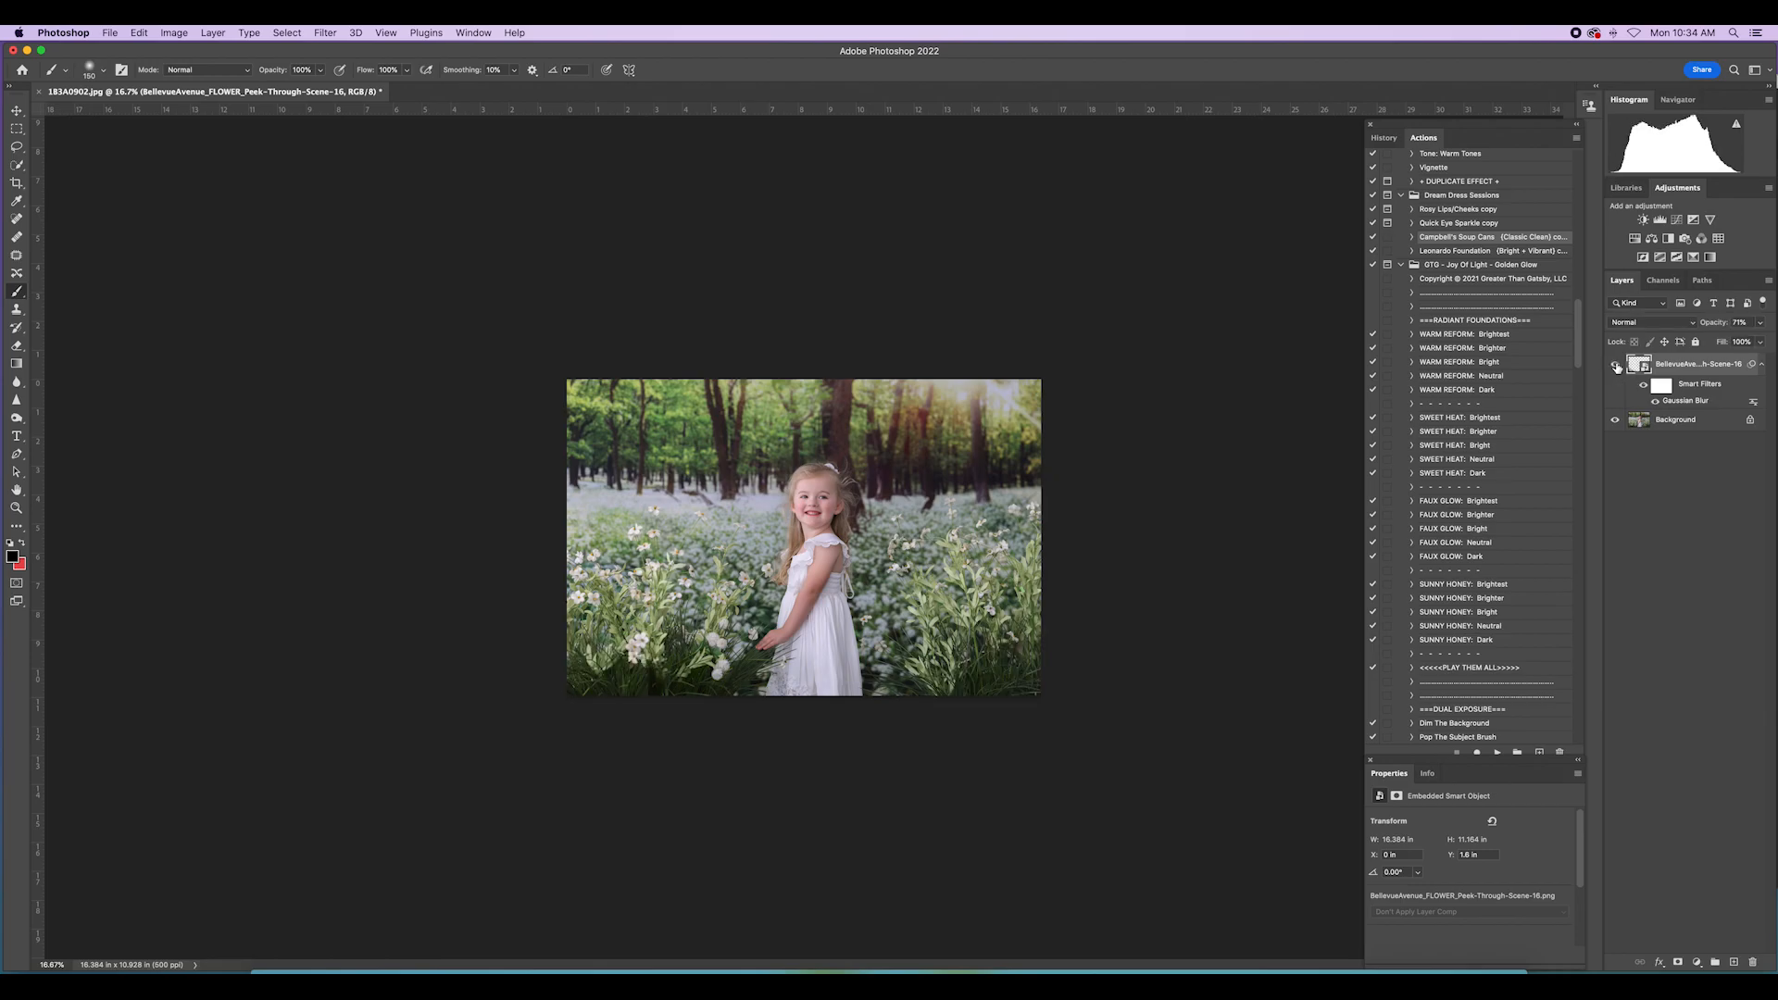
left_click(213, 32)
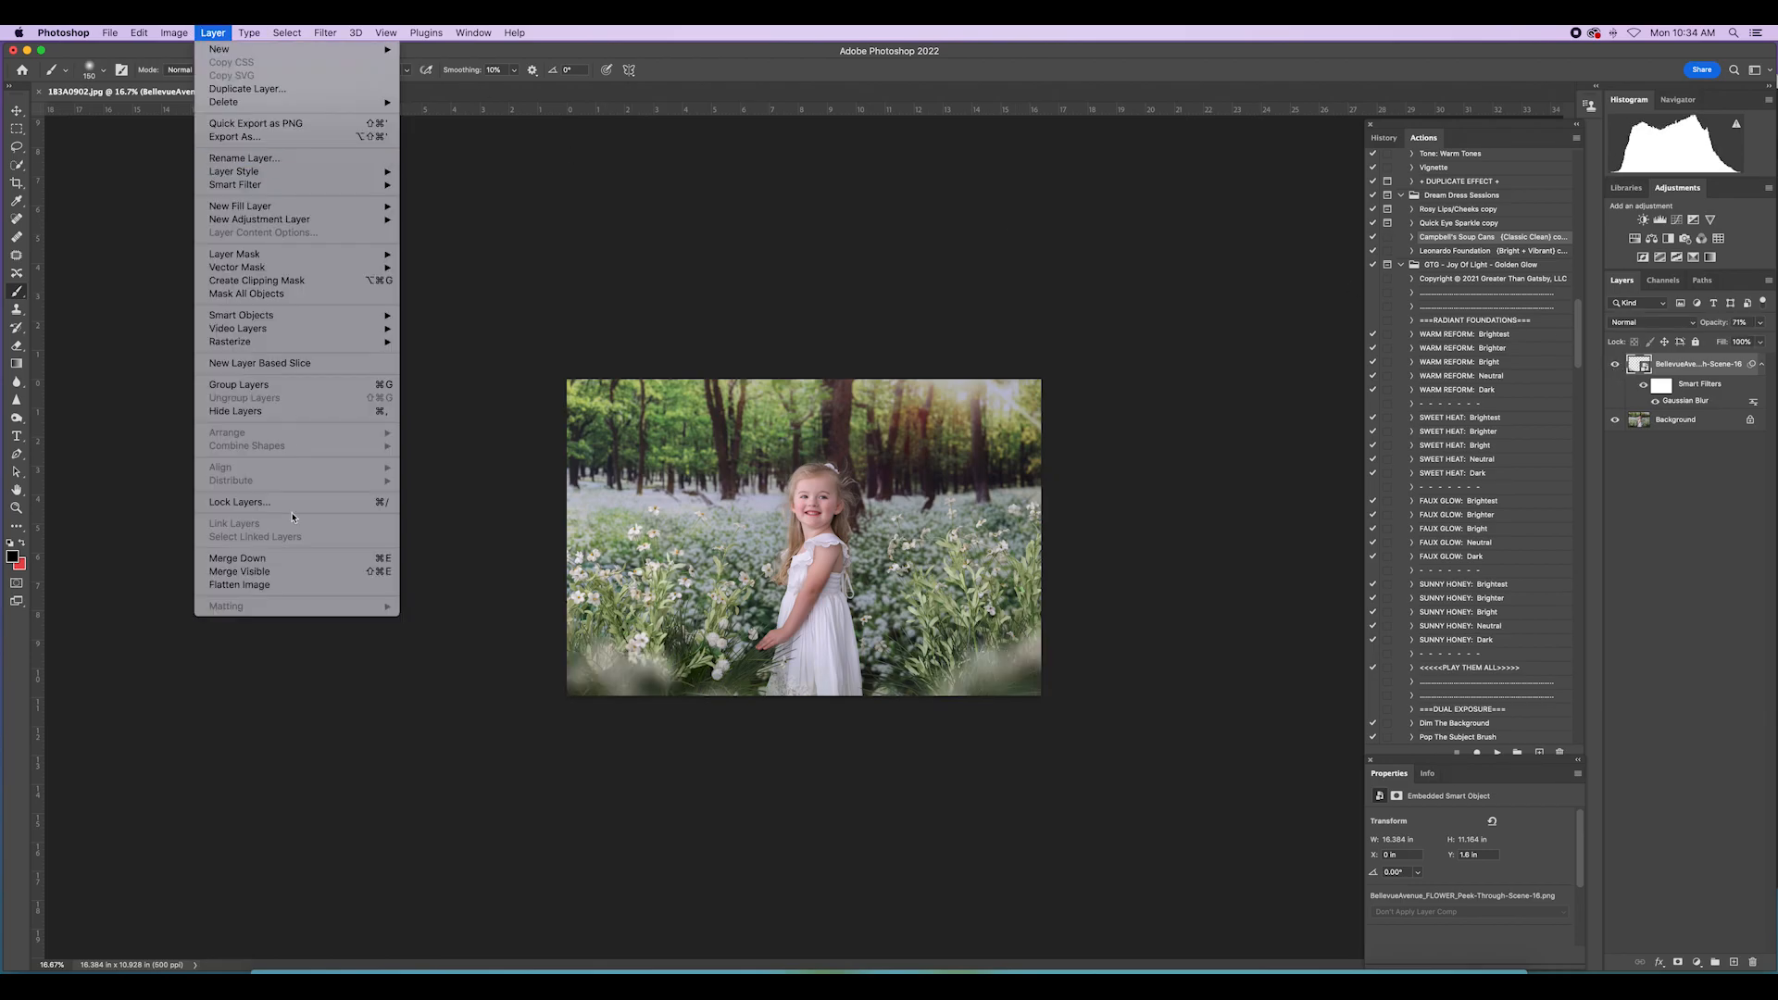
left_click(280, 585)
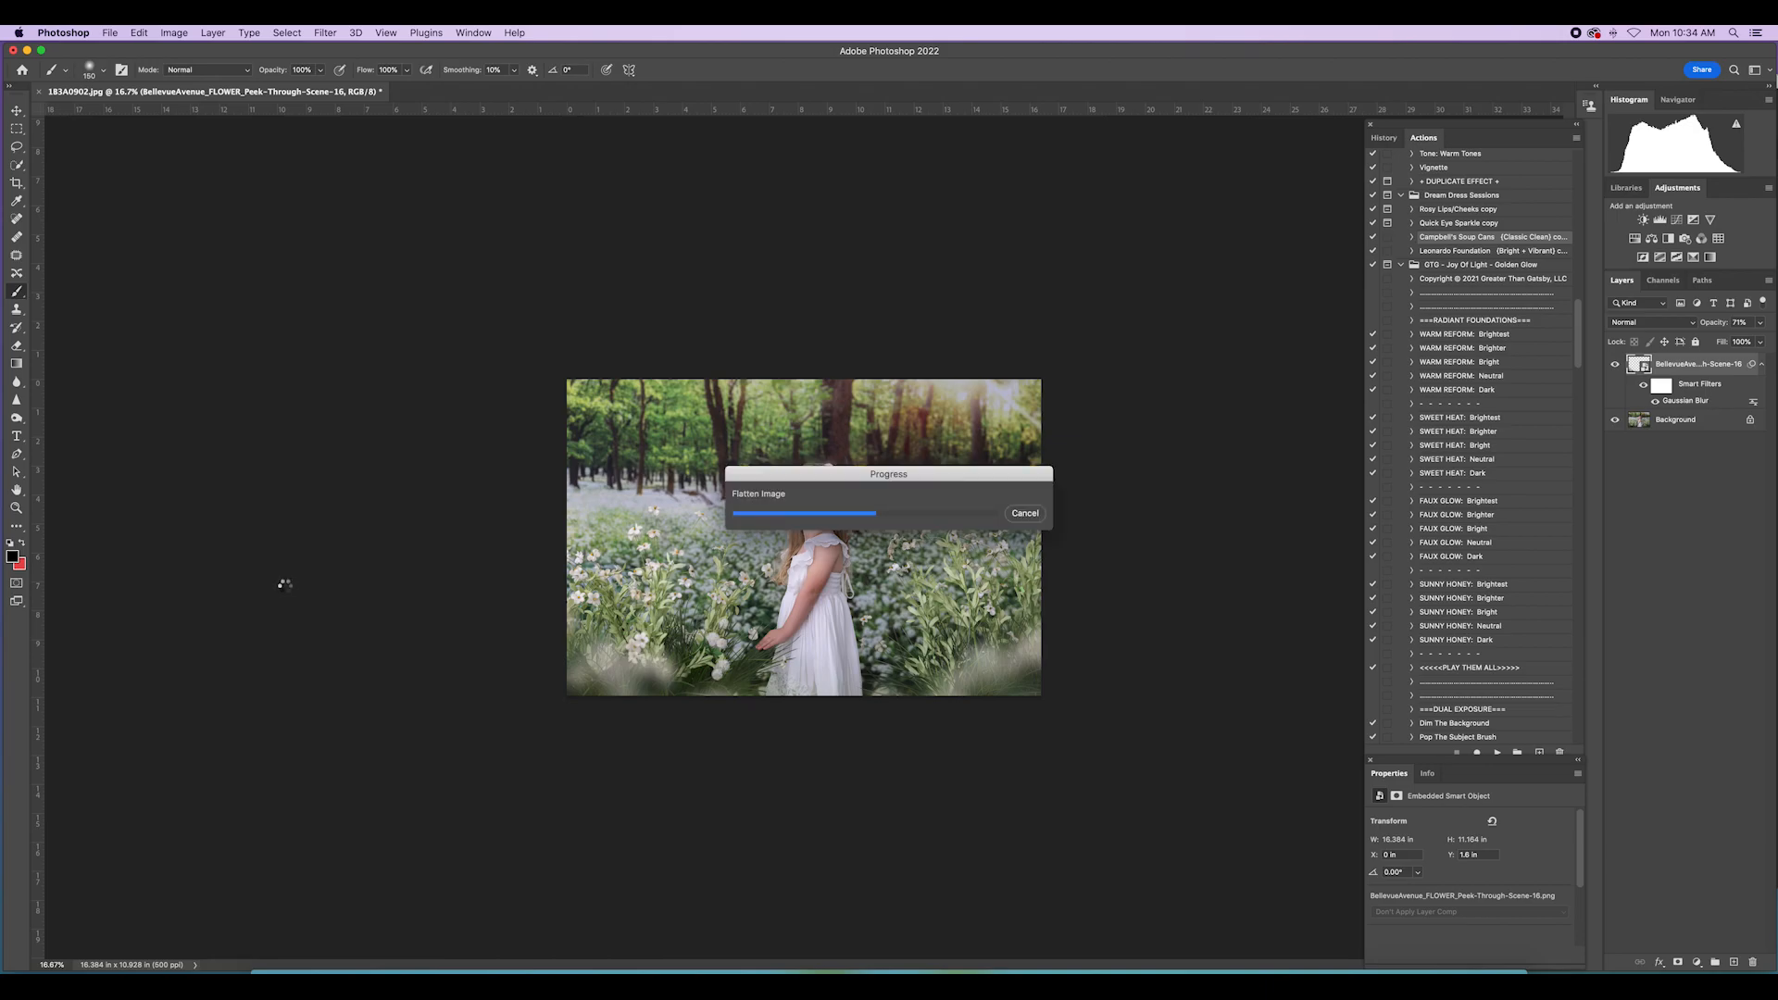
Step: Enlarge the Spot Healing Brush and heal the foliage beside the back of the girl's dress
key("super+0")
key("super+minus")
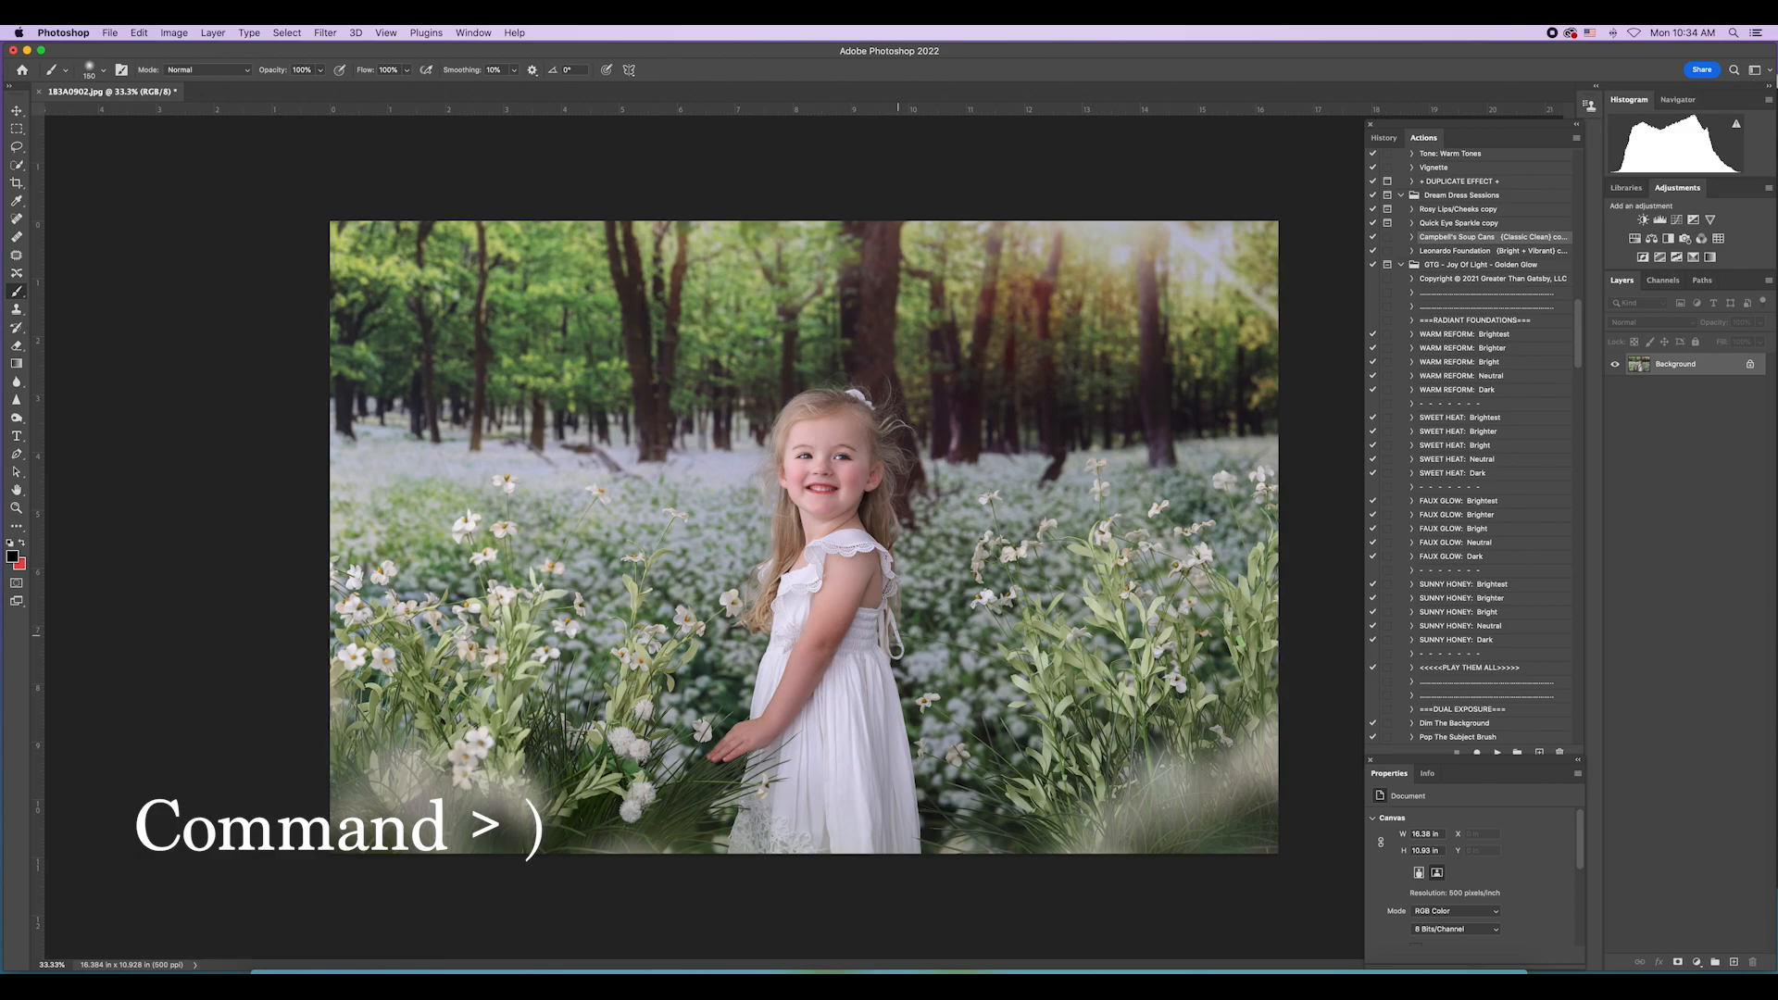
left_click(16, 219)
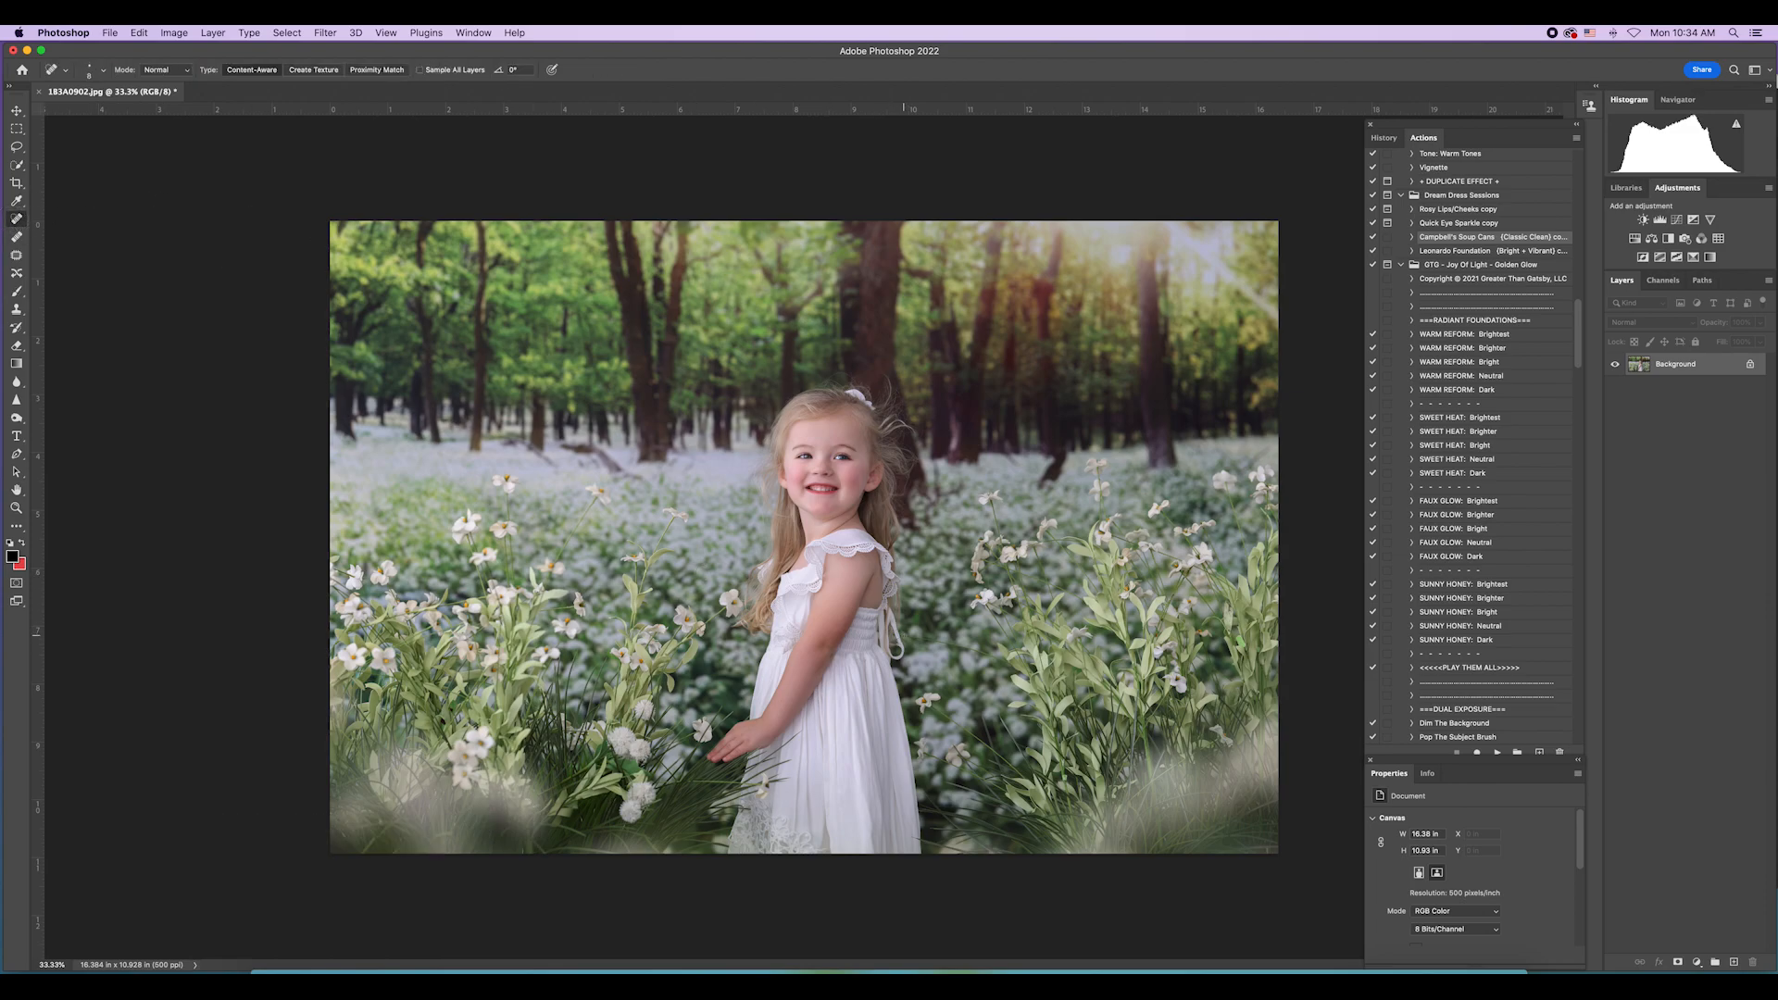
key("bracketright")
key("bracketright")
key("bracketright")
left_click_drag(896, 637, 1015, 666)
key("super+minus")
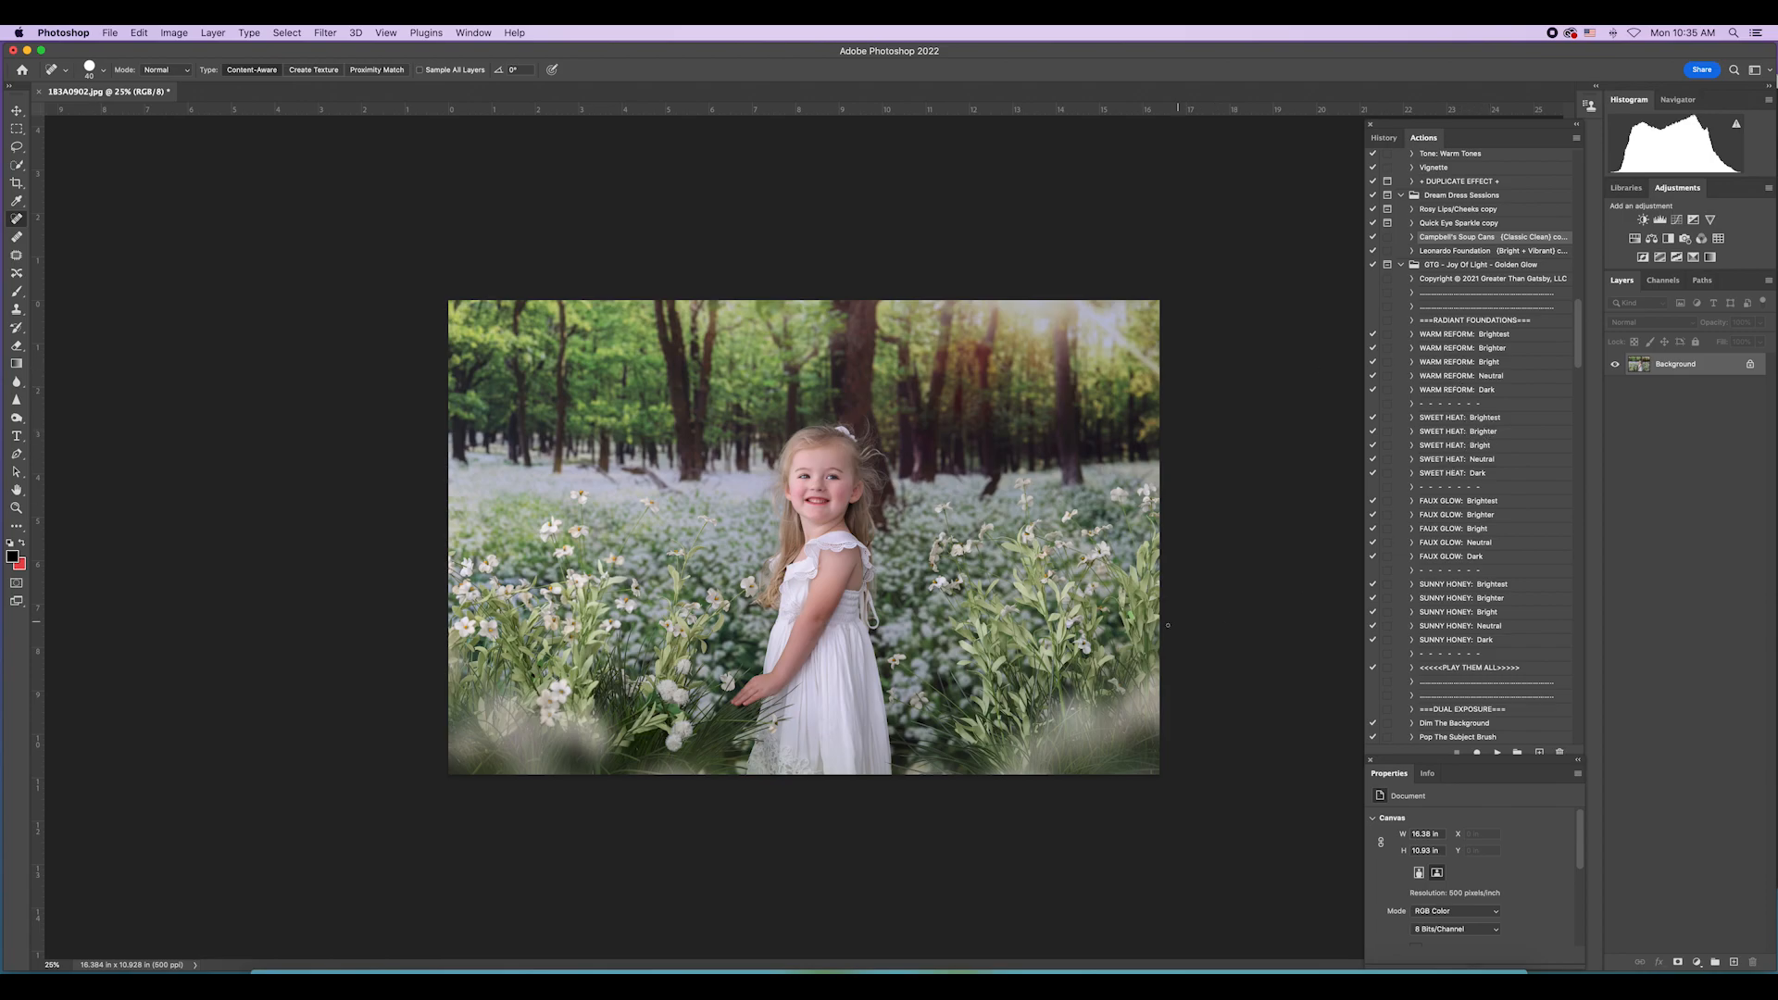
Step: Run the Campbell's Soup Cans action at full opacity, compare its effect, and flatten the image
left_click(1497, 753)
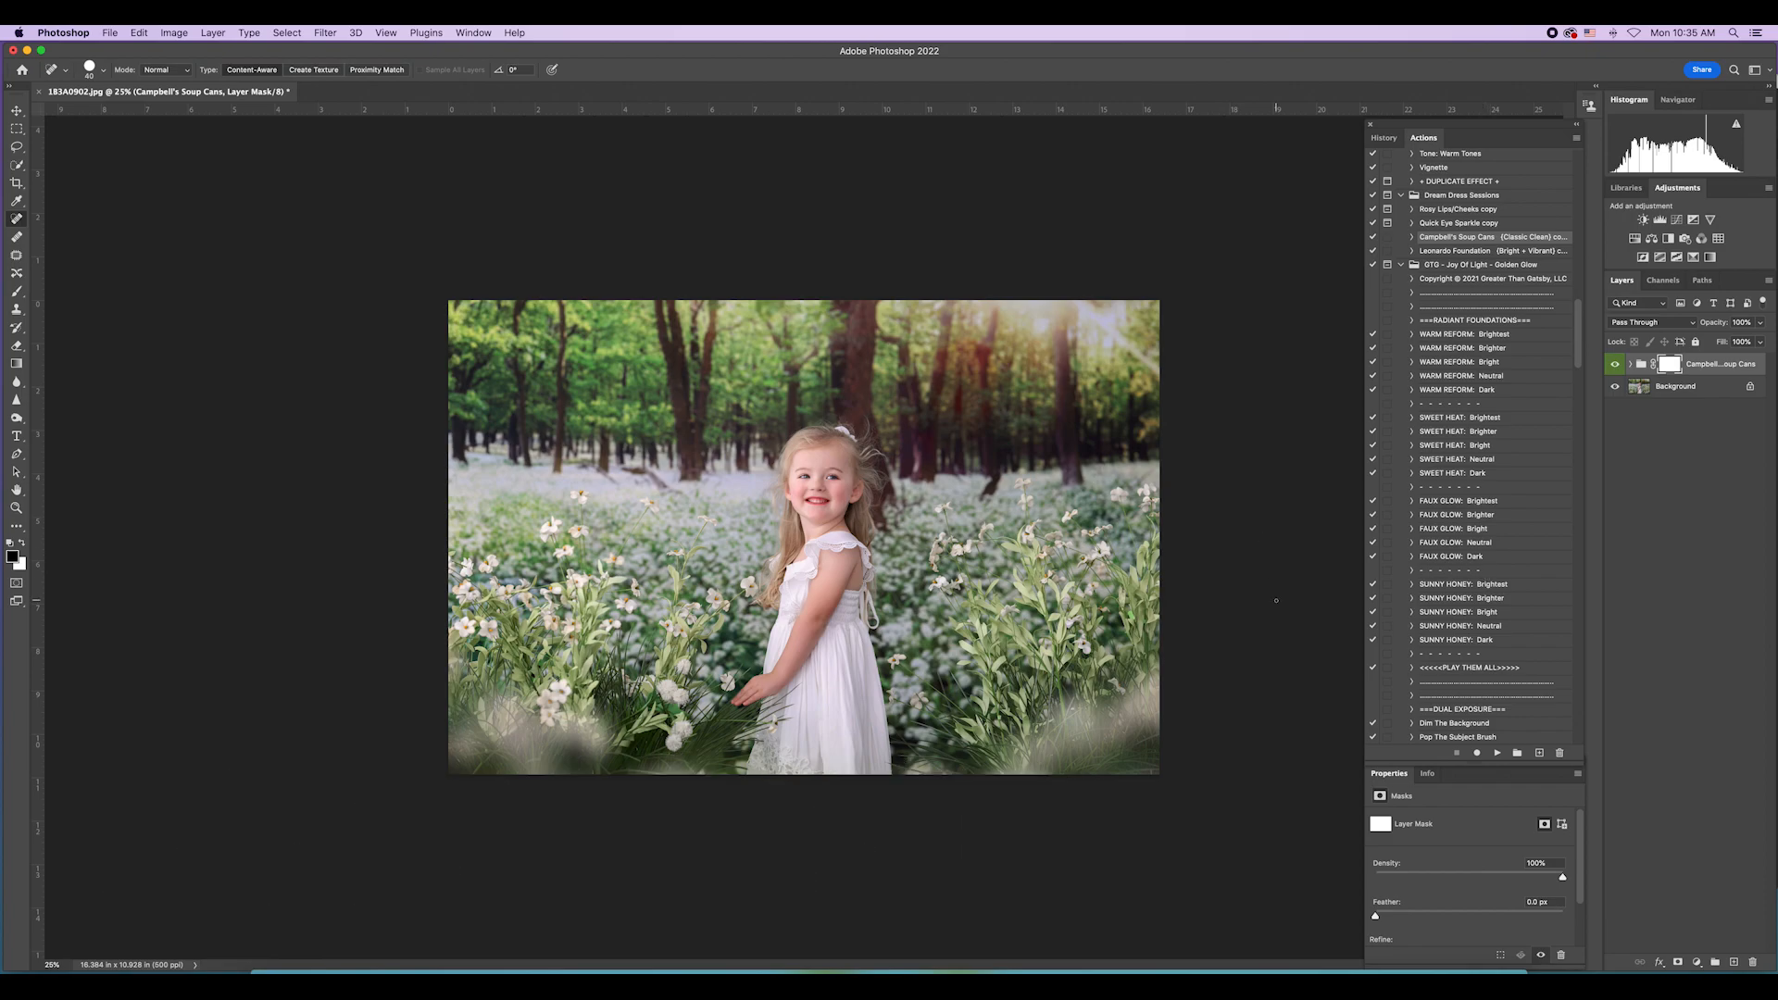
left_click(1614, 365)
left_click(1614, 365)
left_click(213, 32)
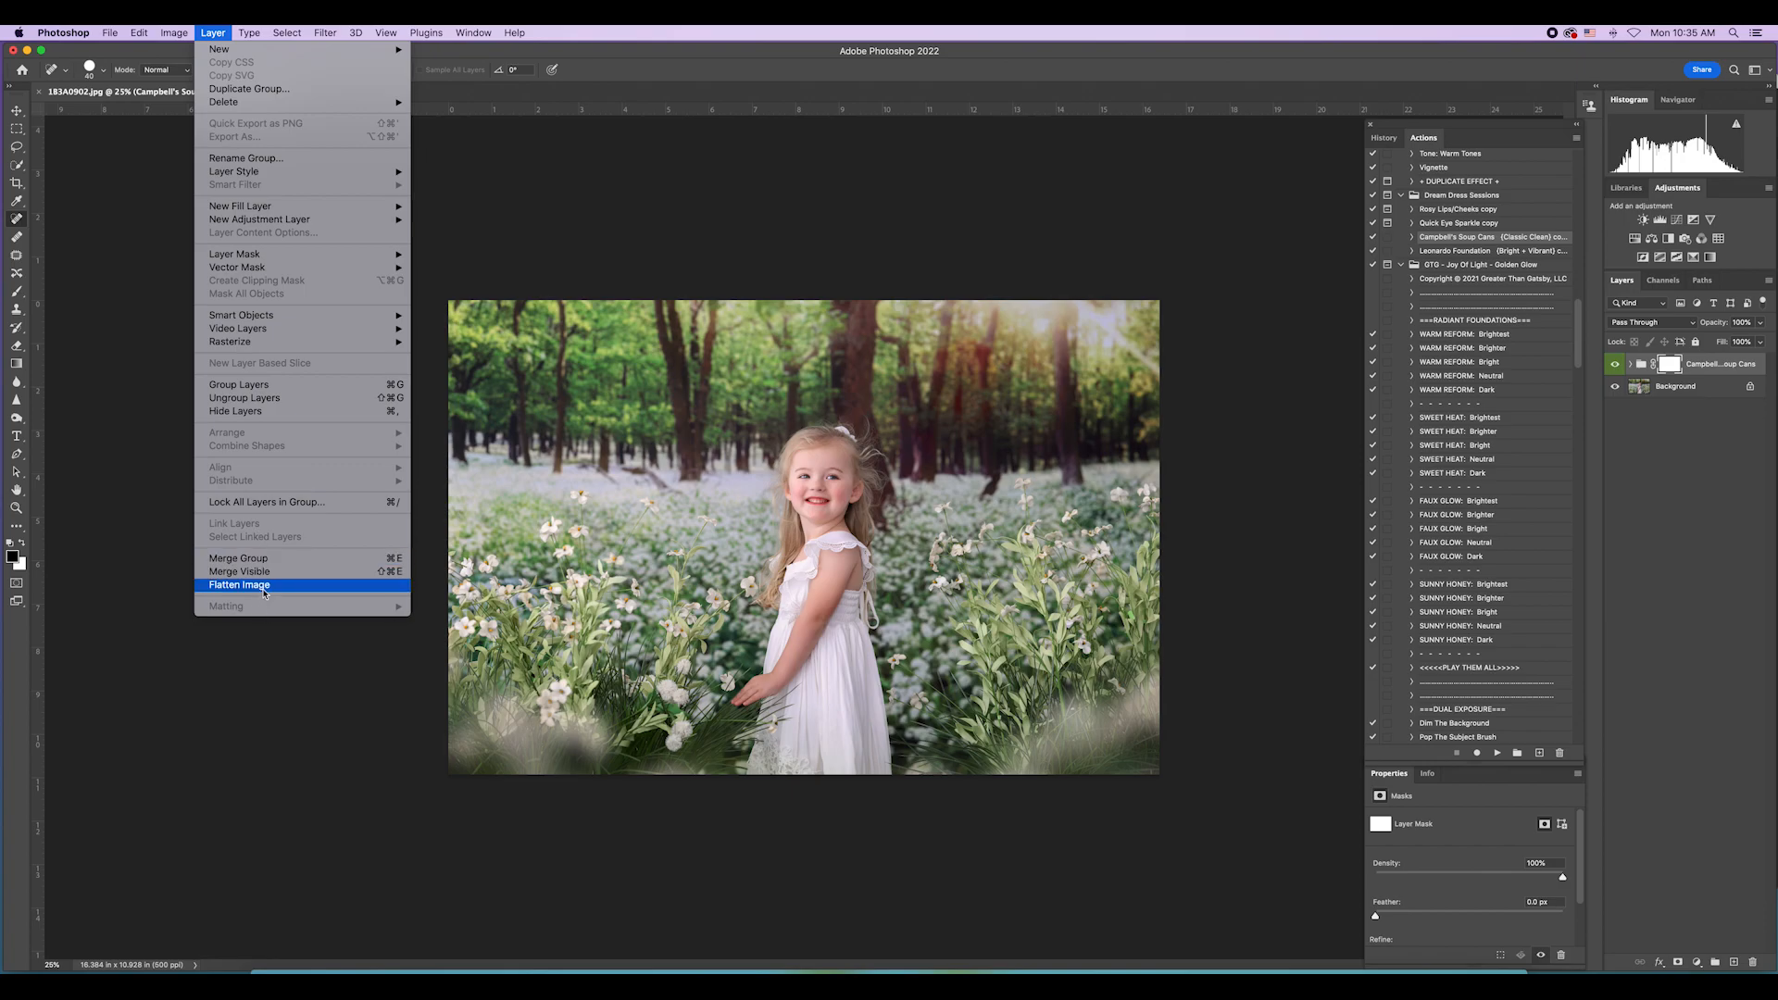
left_click(263, 585)
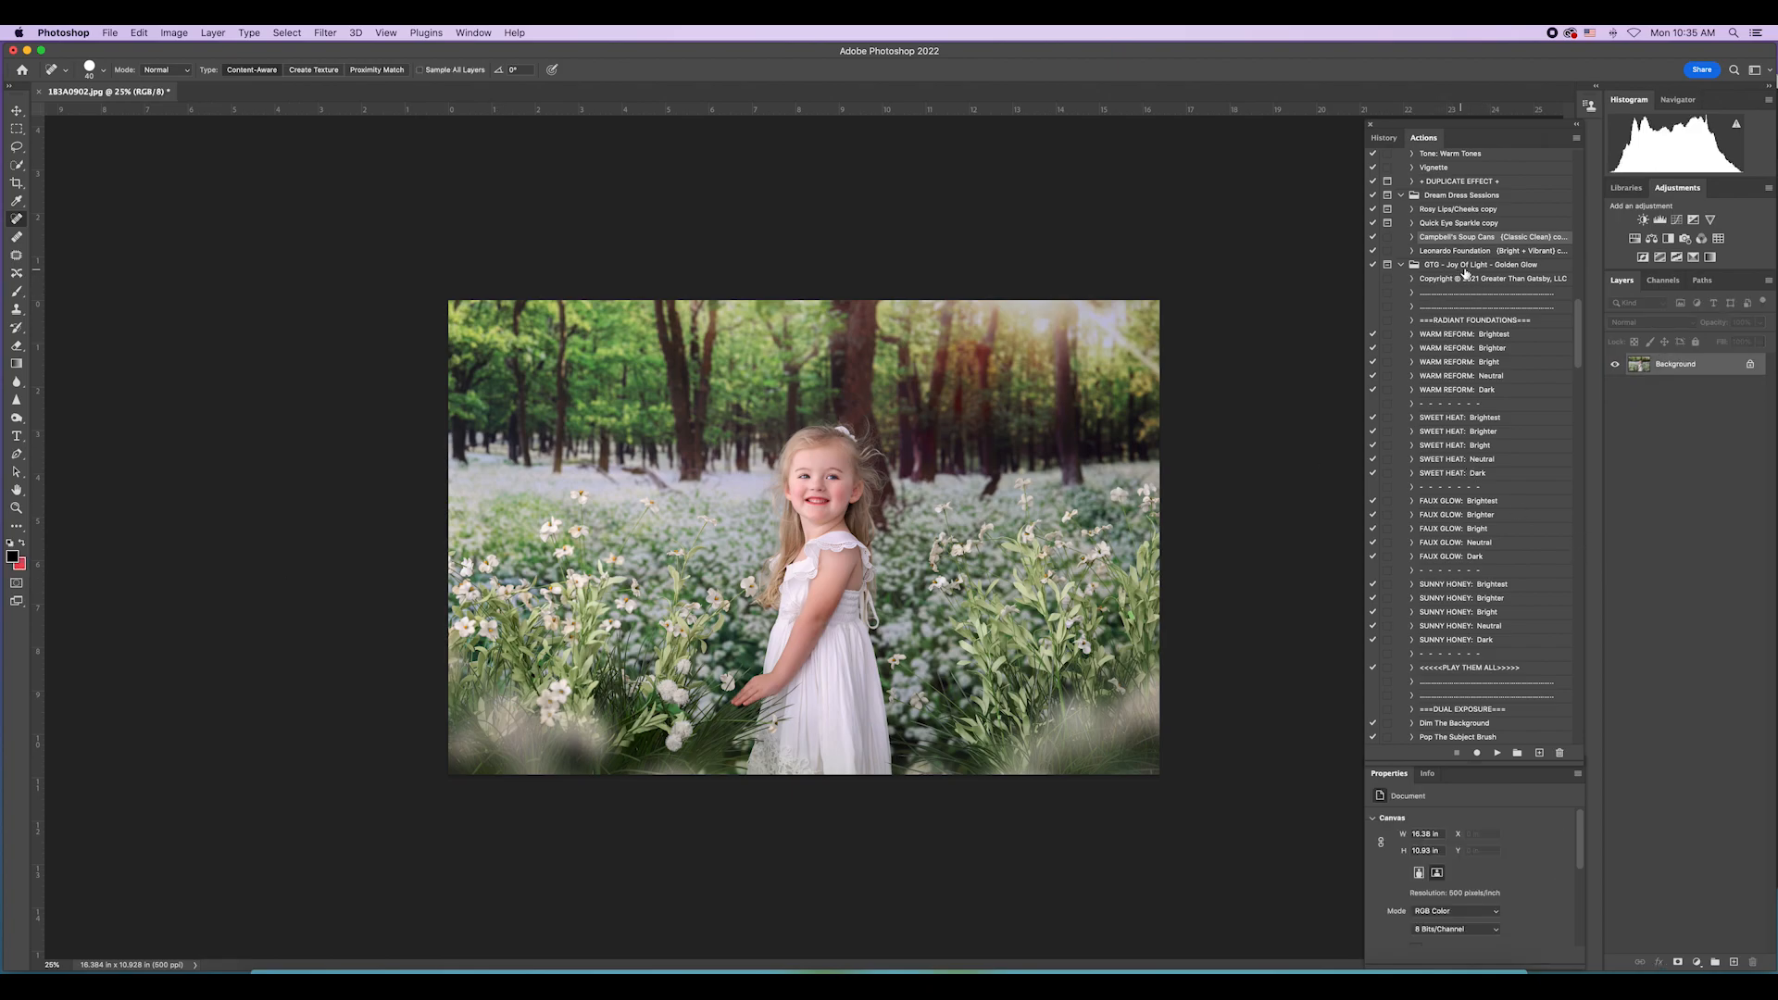
Step: Run the Rise And Shine Vignette action from GTG Joy Of Light - Golden Glow and set its layer opacity to 20%
scroll(1486, 482, "down", 5)
scroll(1492, 463, "down", 10)
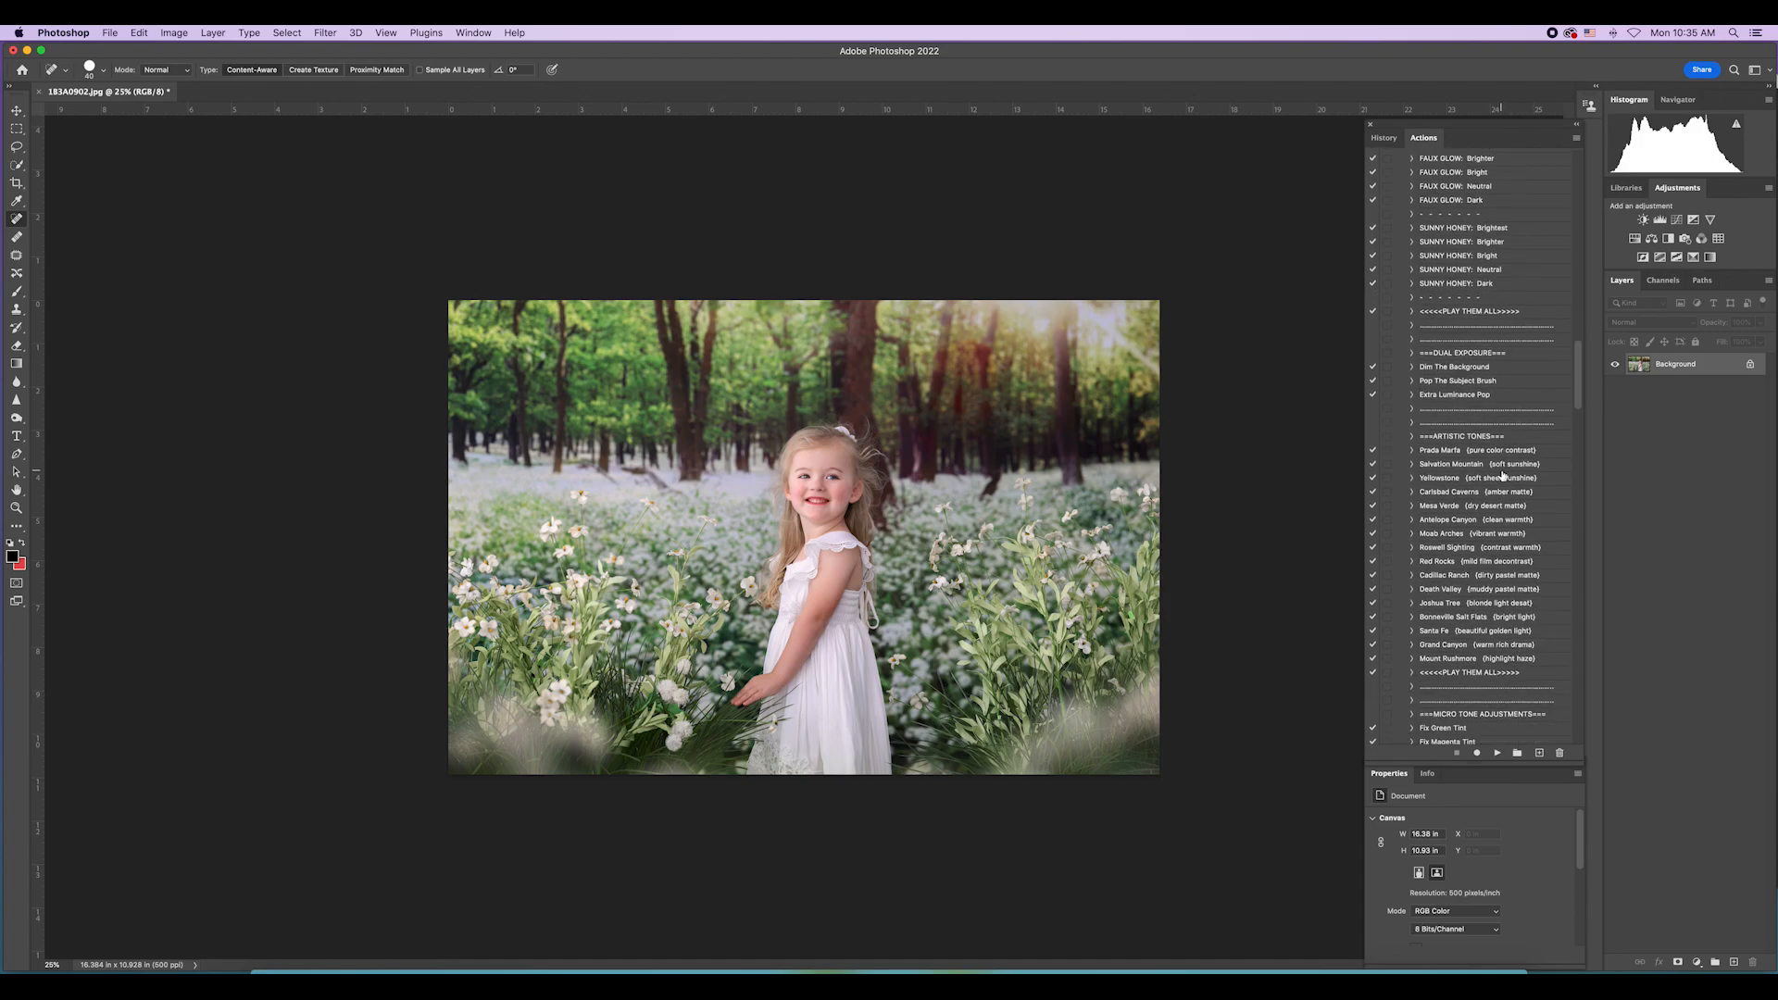
scroll(1501, 478, "down", 4)
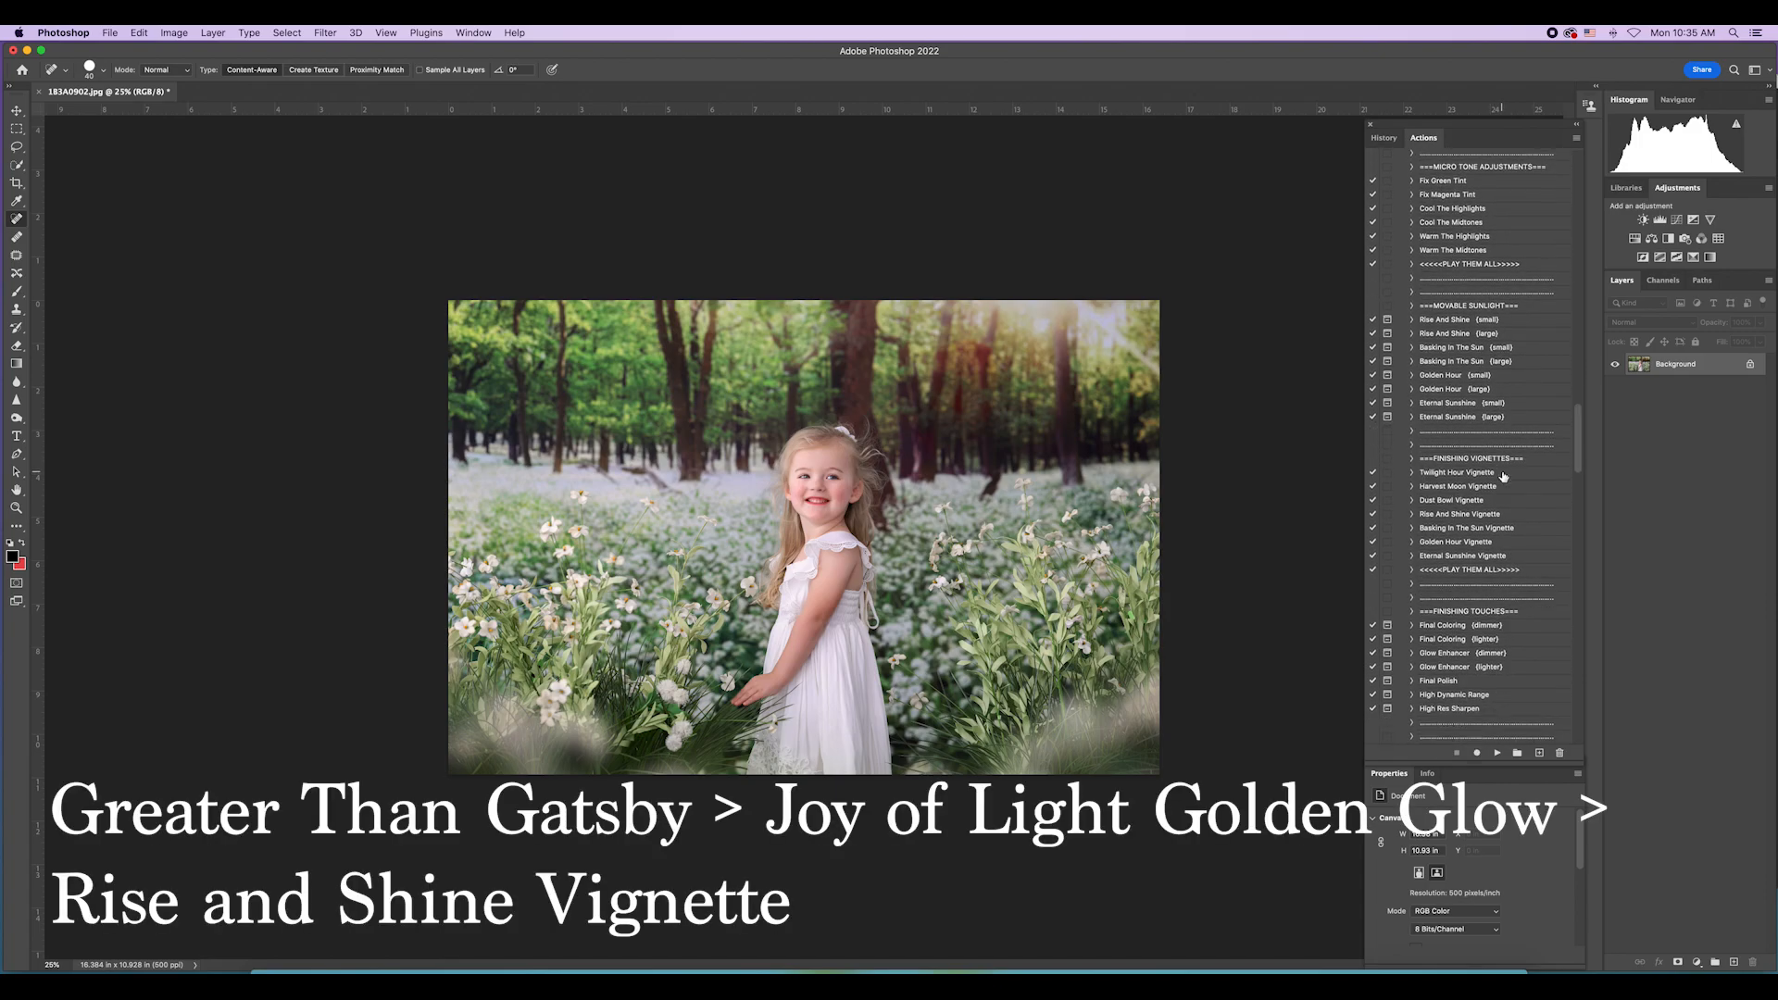
left_click(1466, 476)
left_click(1497, 753)
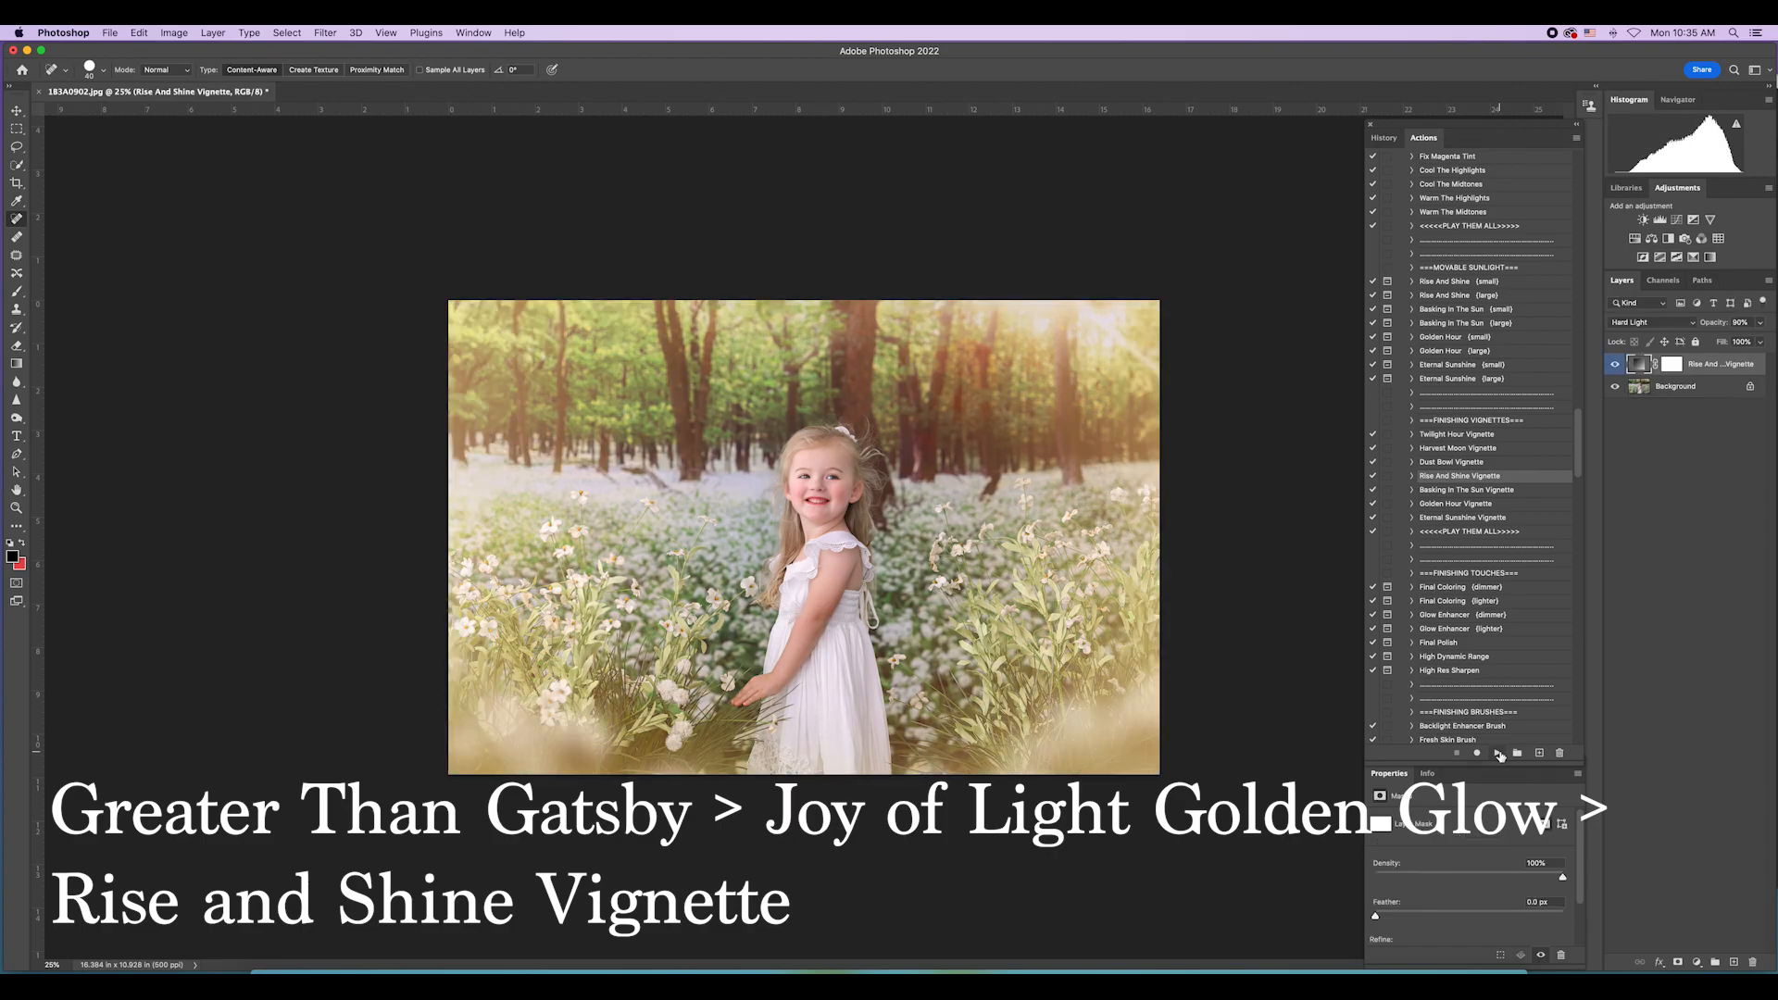
left_click(1760, 341)
left_click_drag(1762, 344, 1713, 342)
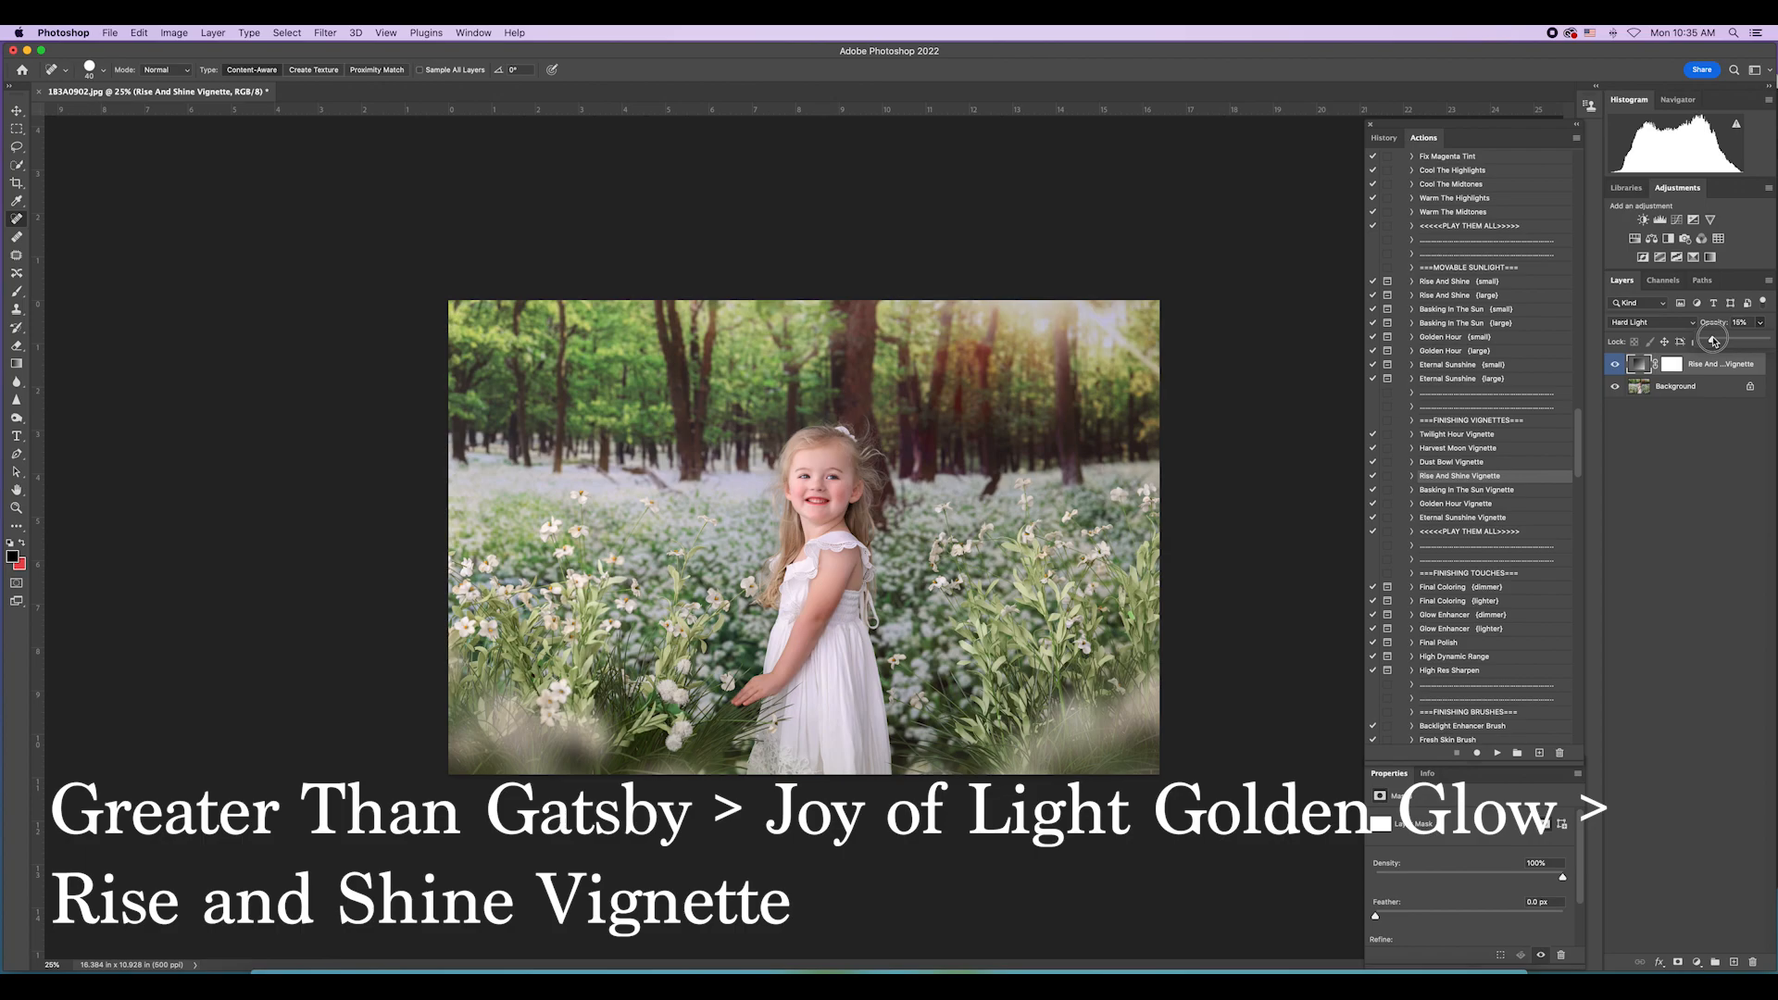
left_click_drag(1714, 341, 1717, 340)
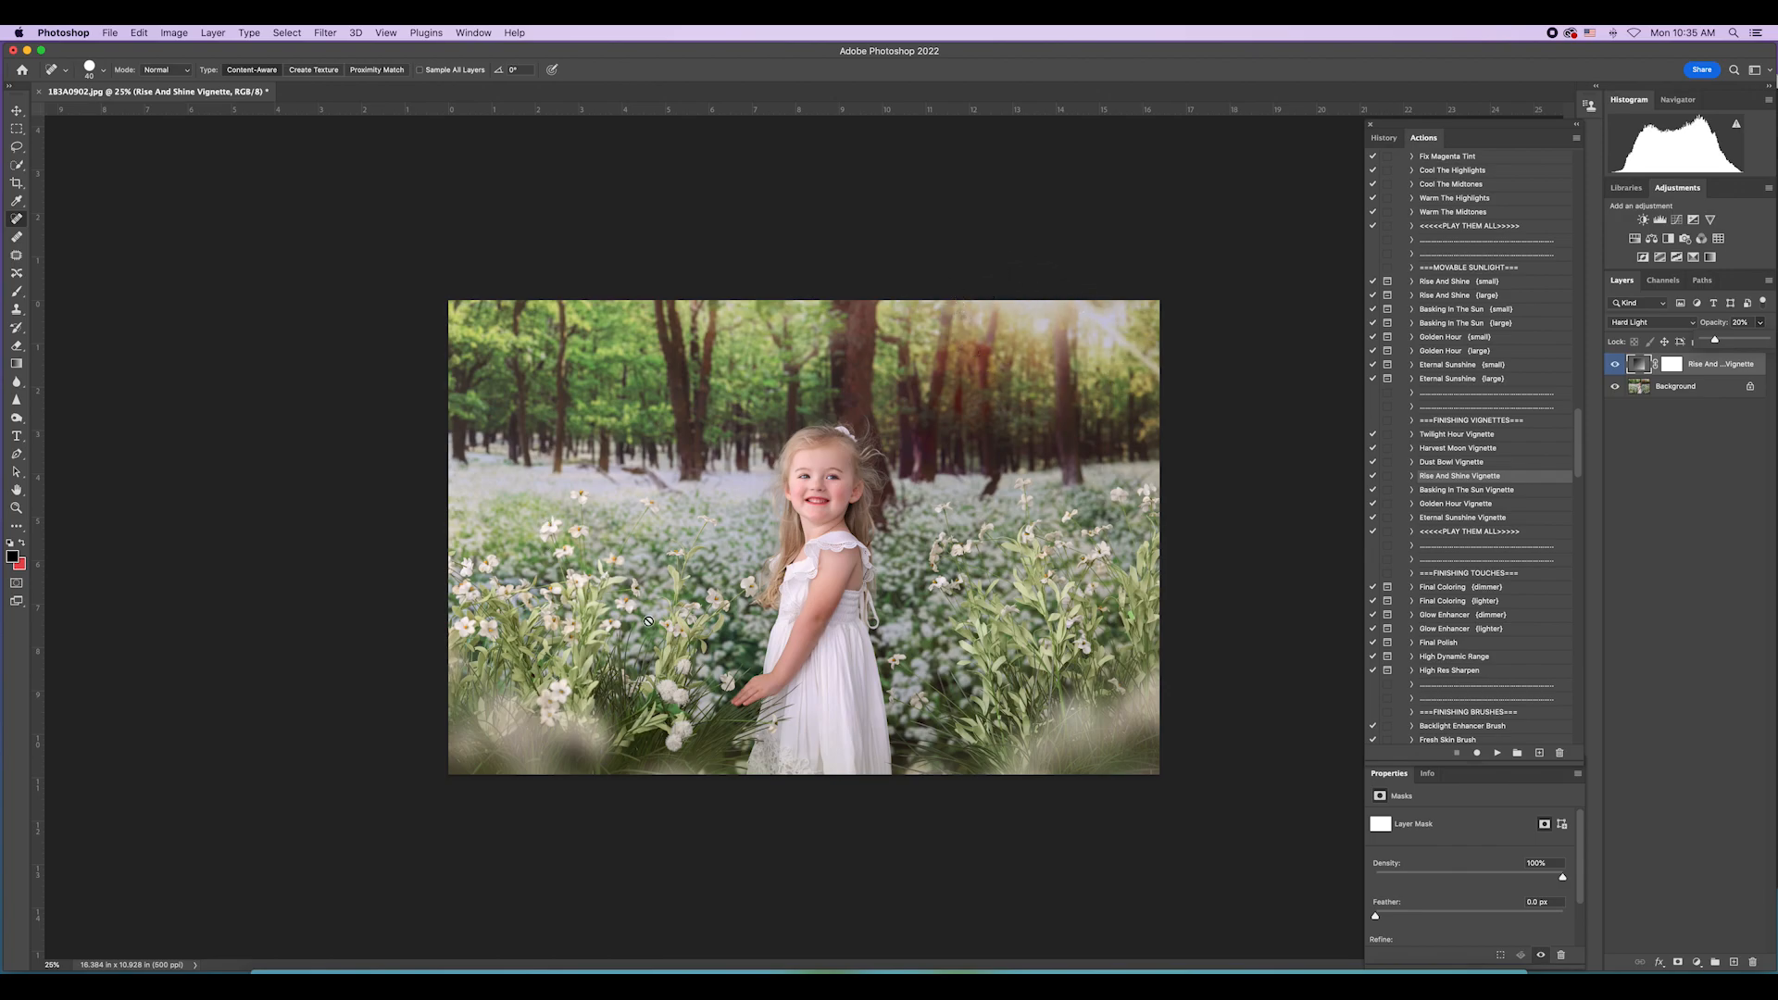
Step: Compare the photo with and without the Rise And Shine Vignette layer, and flatten the image
left_click(1615, 364)
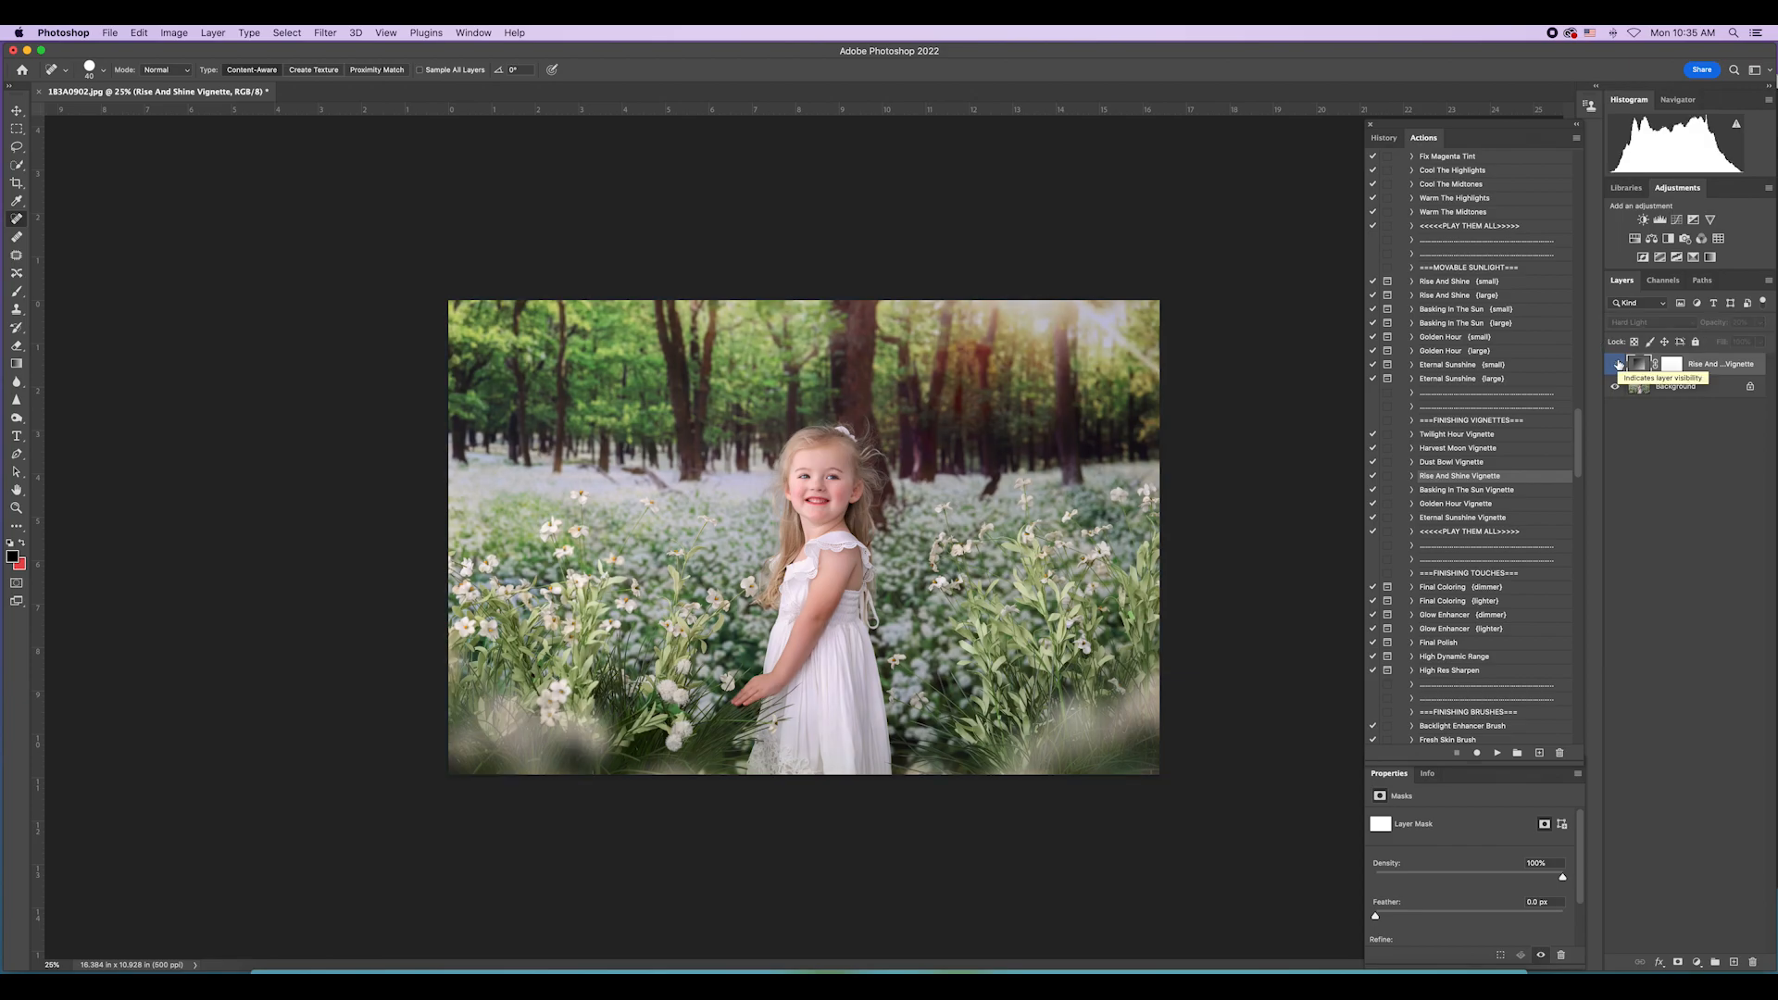
left_click(1615, 364)
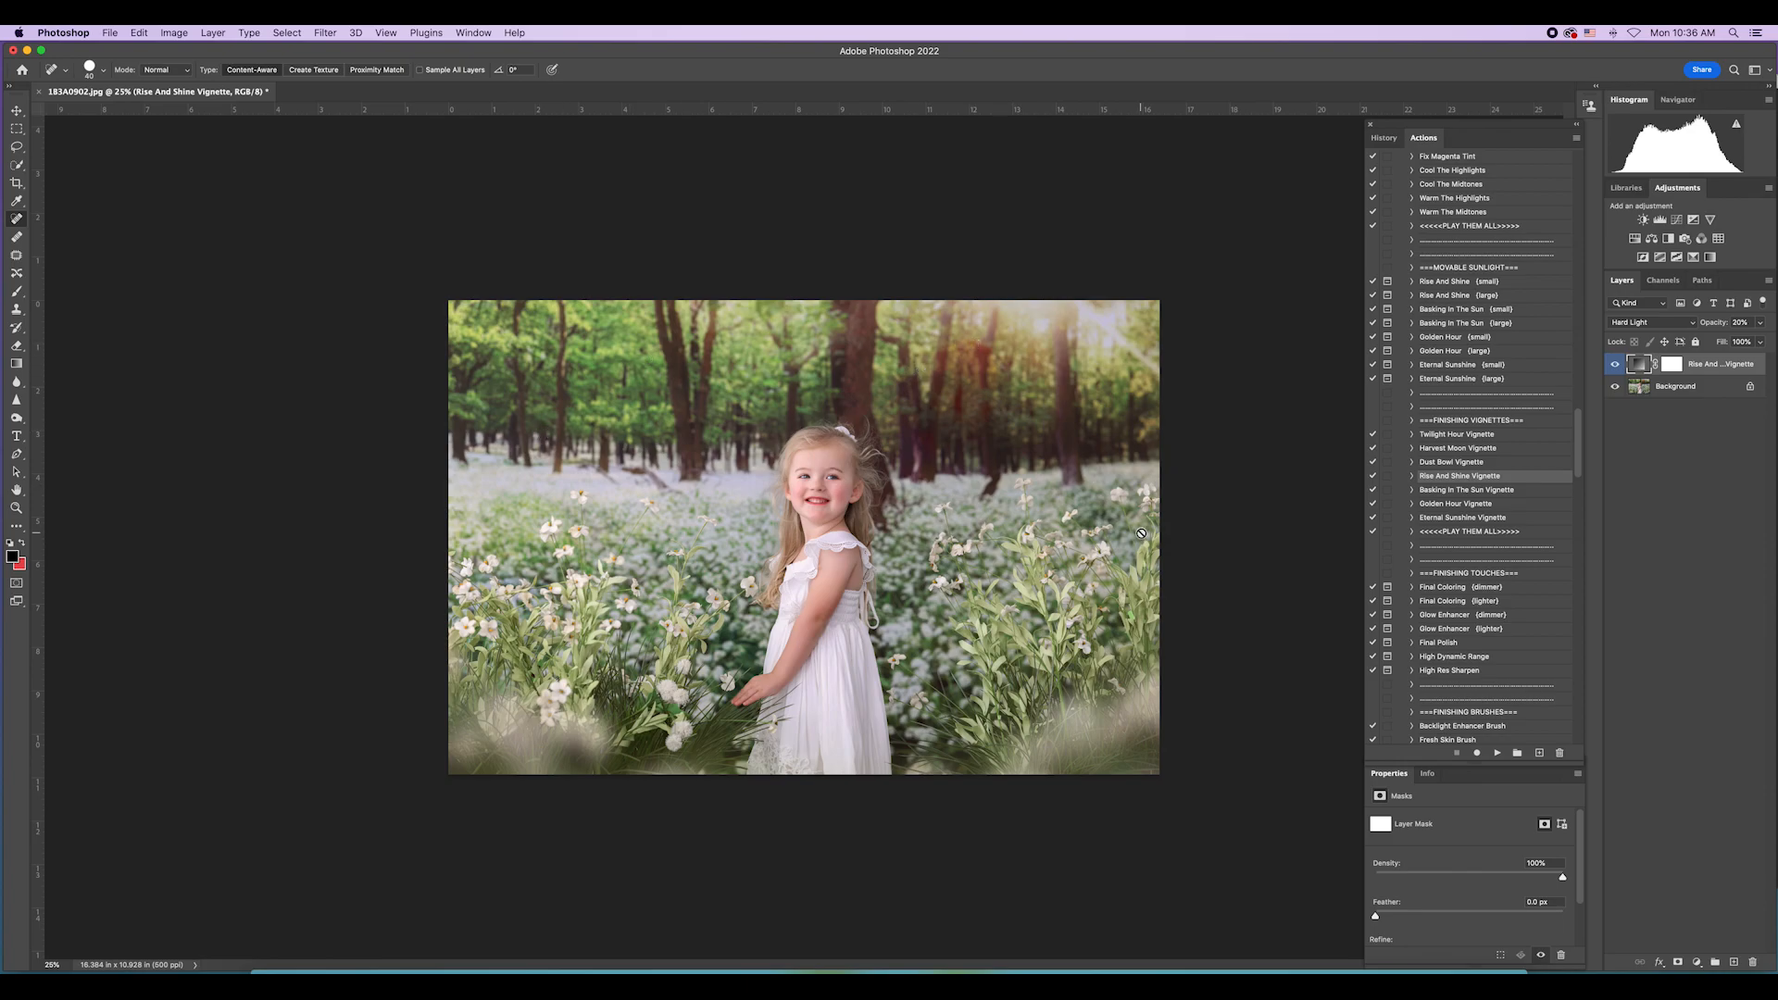
left_click(212, 33)
left_click(239, 588)
Step: Run the Rise And Shine (small) movable sunlight action and position the sunburst over the trees in the photo's upper right corner
left_click(1516, 283)
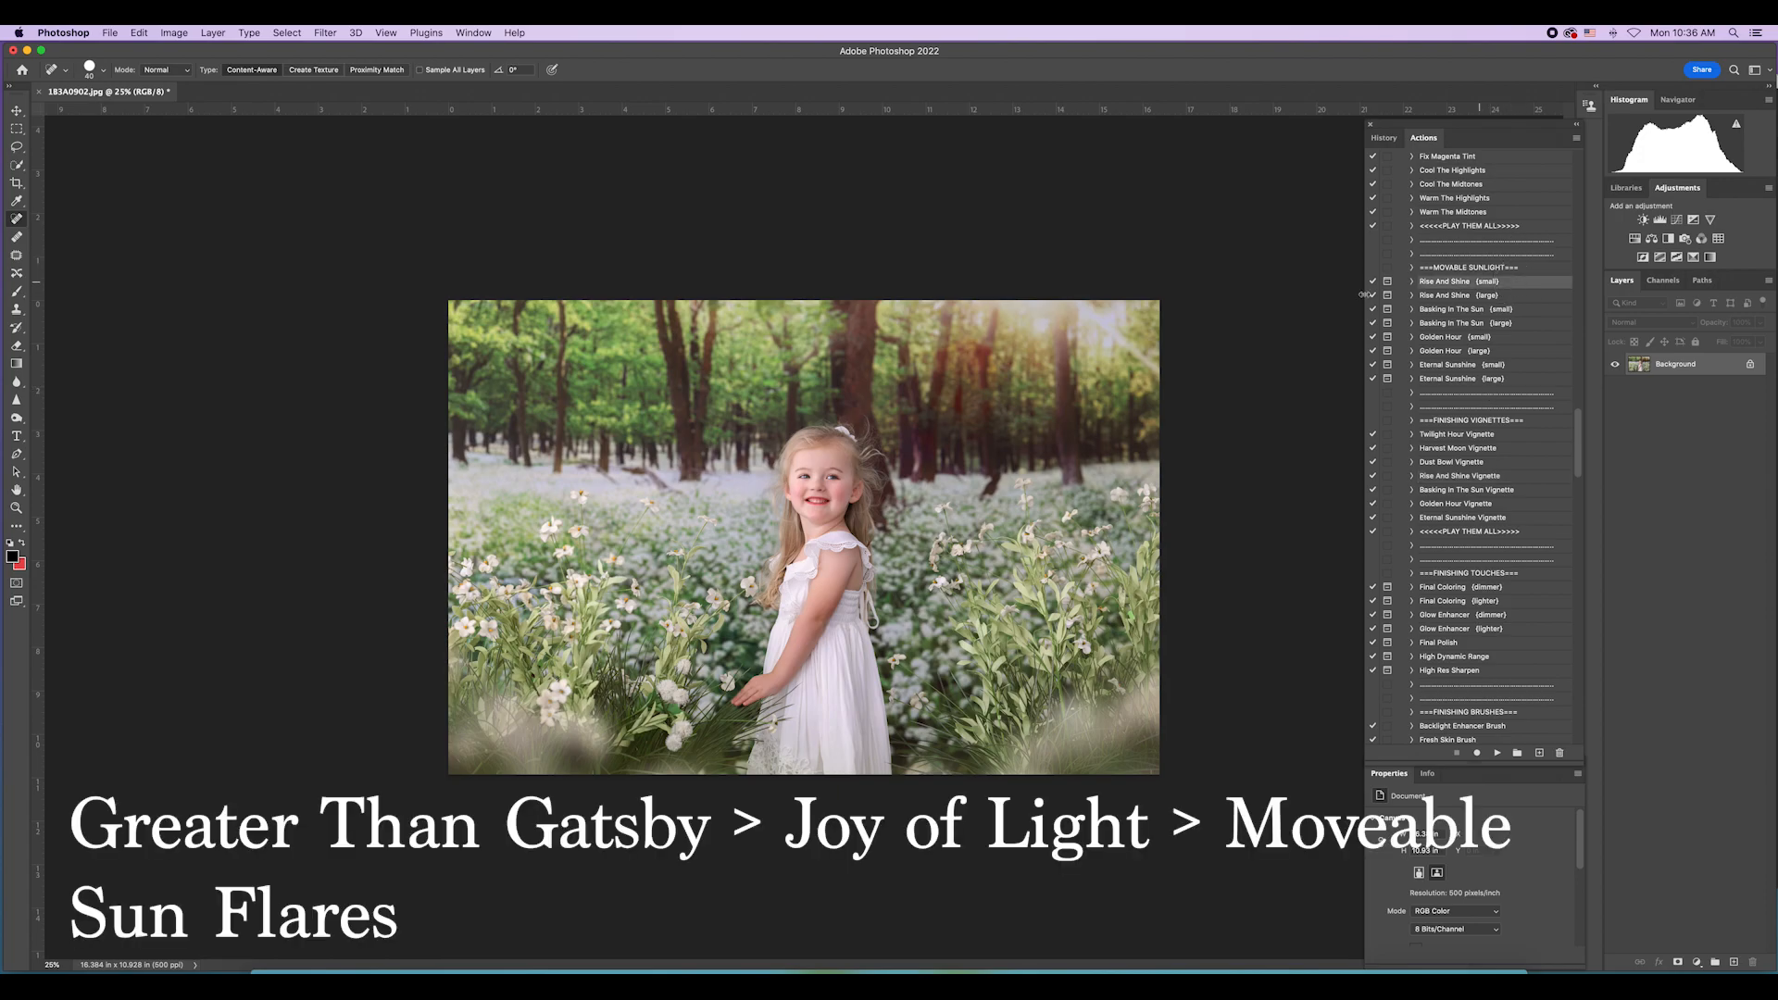
left_click(1497, 753)
left_click(1000, 349)
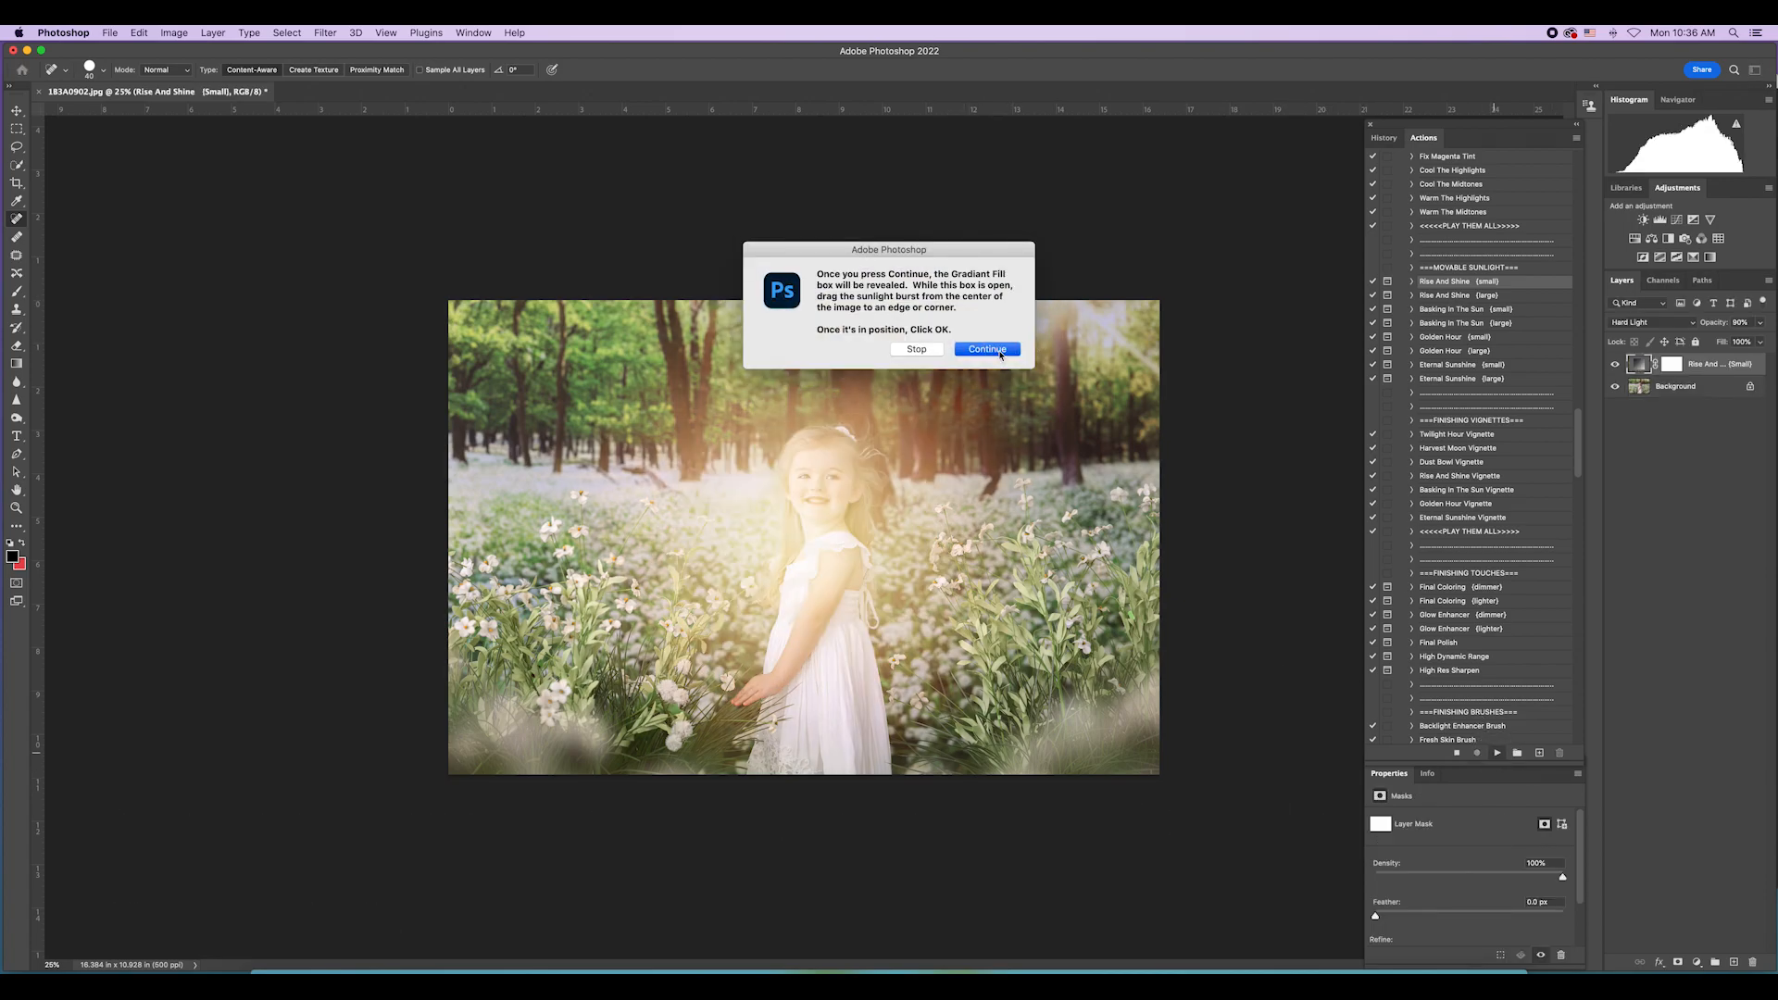
left_click_drag(884, 514, 1094, 273)
left_click(1267, 448)
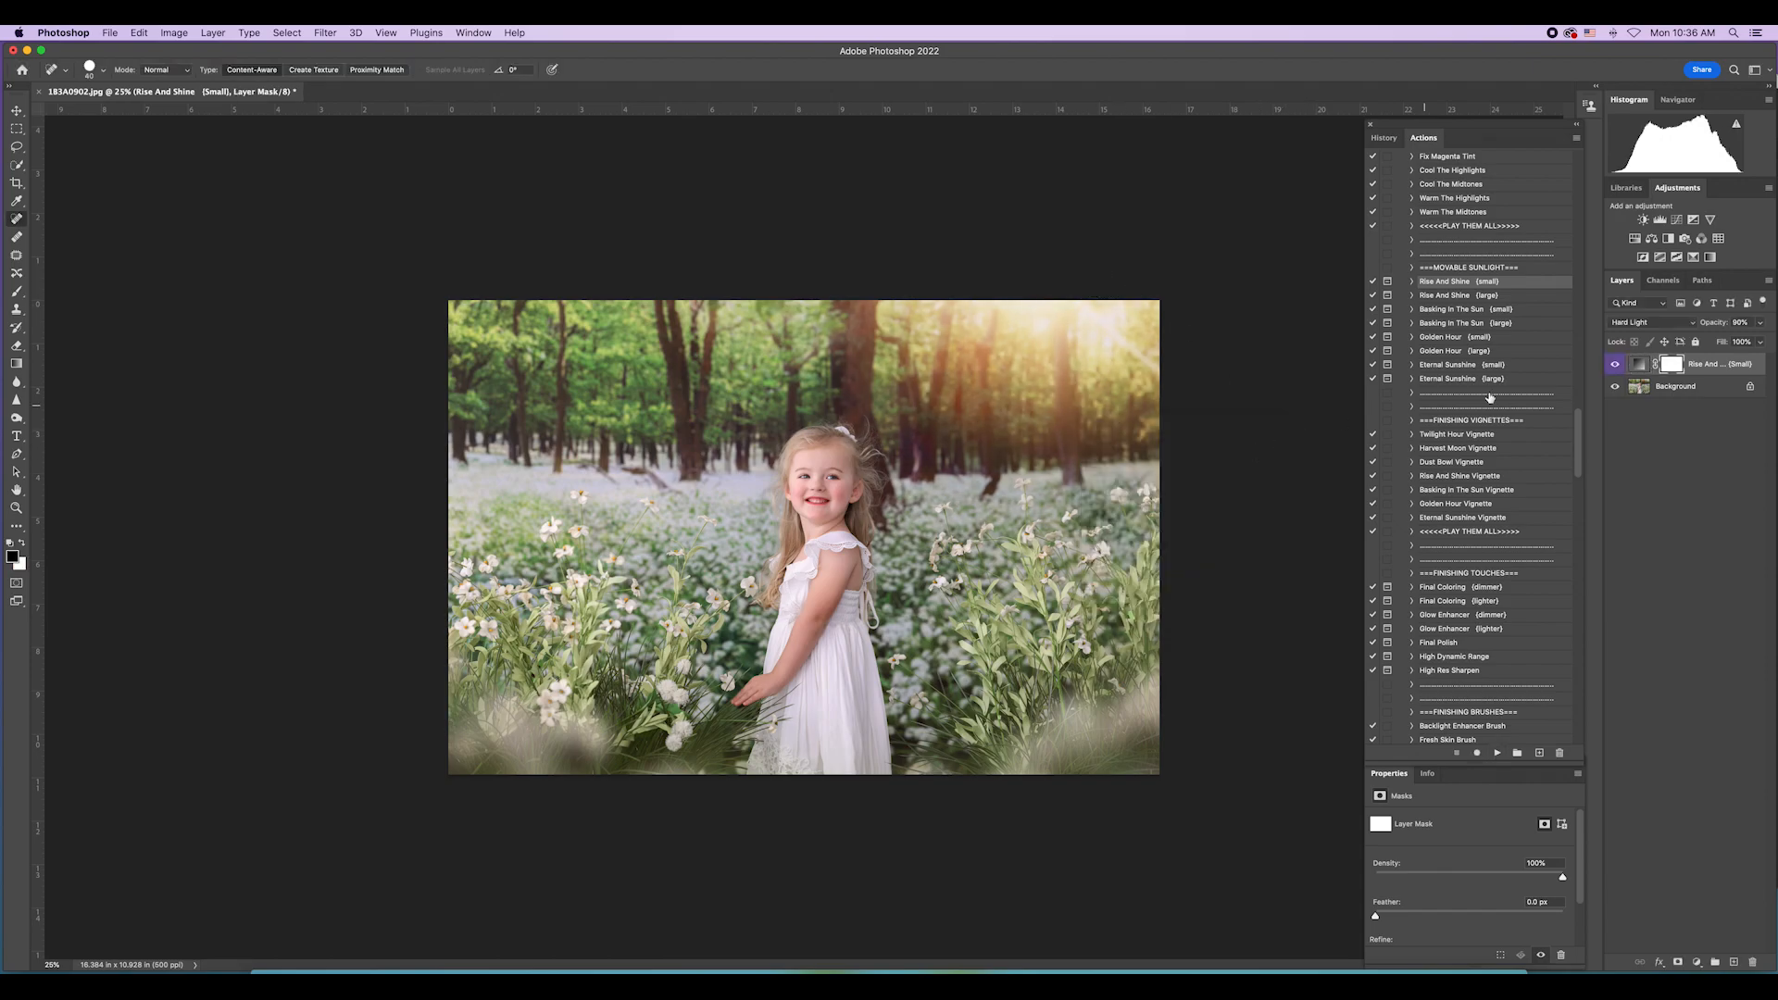
Step: Compare the photo with and without the sunlight layer, set its opacity to 30%, and flatten the image
left_click(1617, 366)
left_click(1617, 365)
left_click(1760, 323)
left_click_drag(1759, 340, 1715, 347)
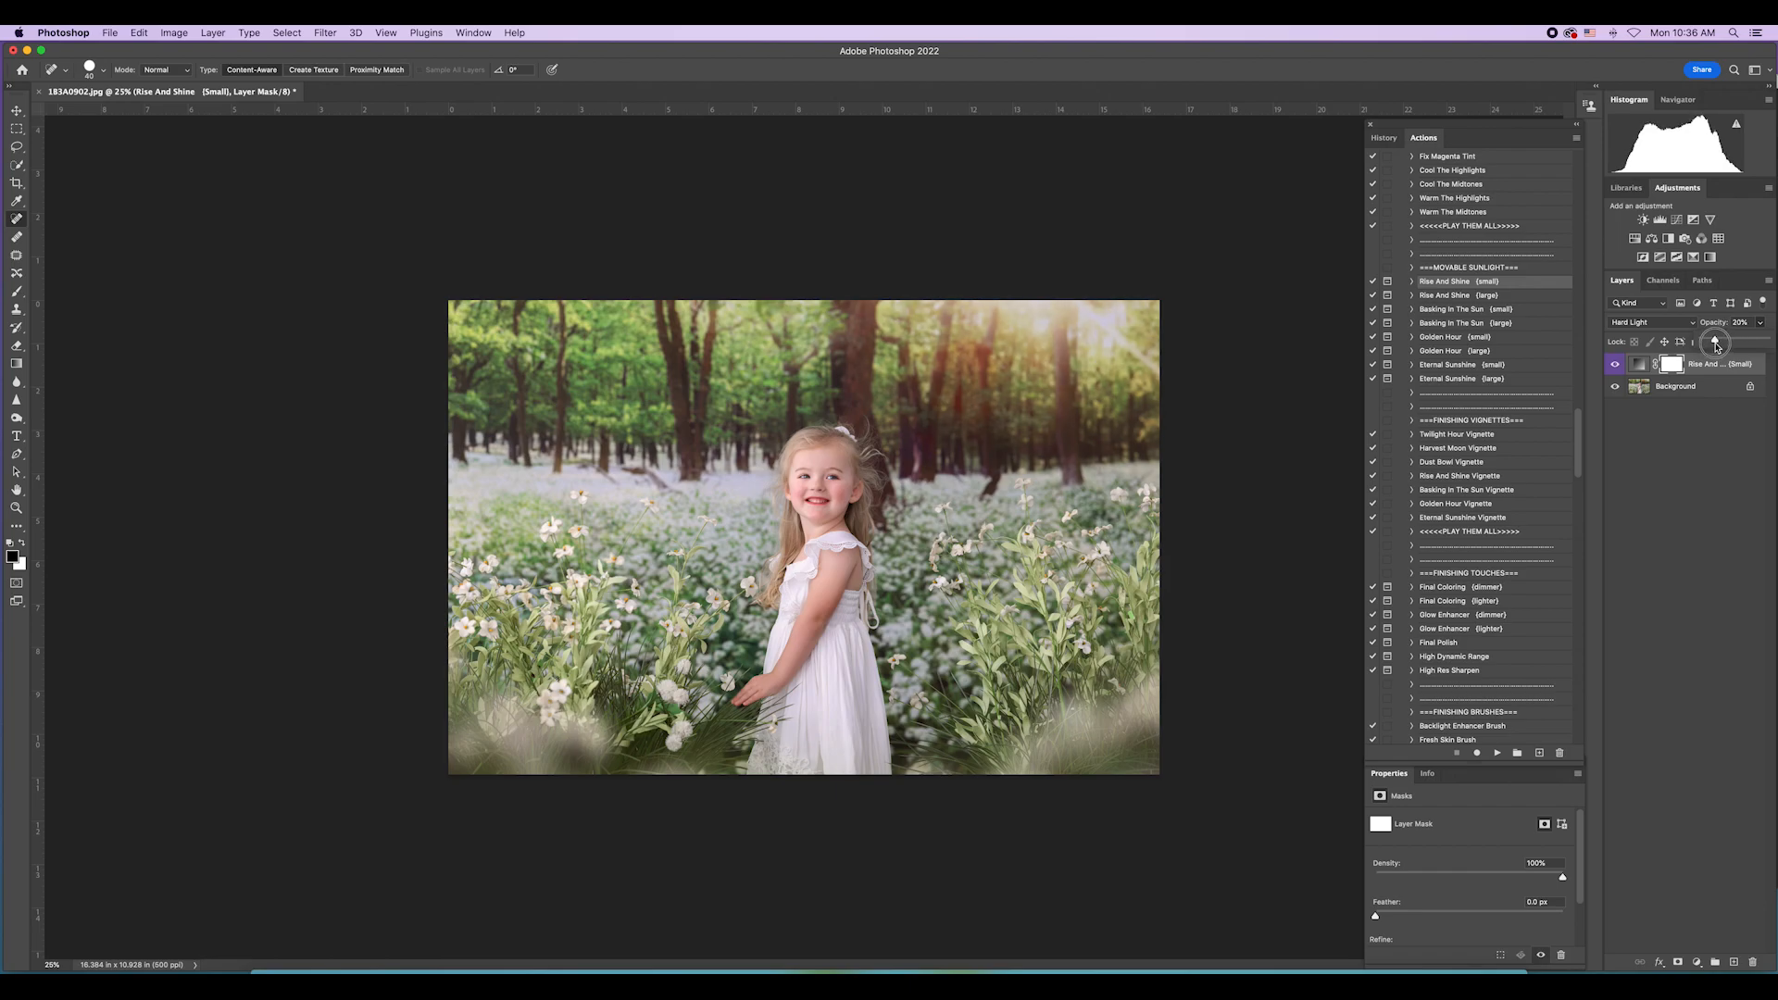
left_click(208, 31)
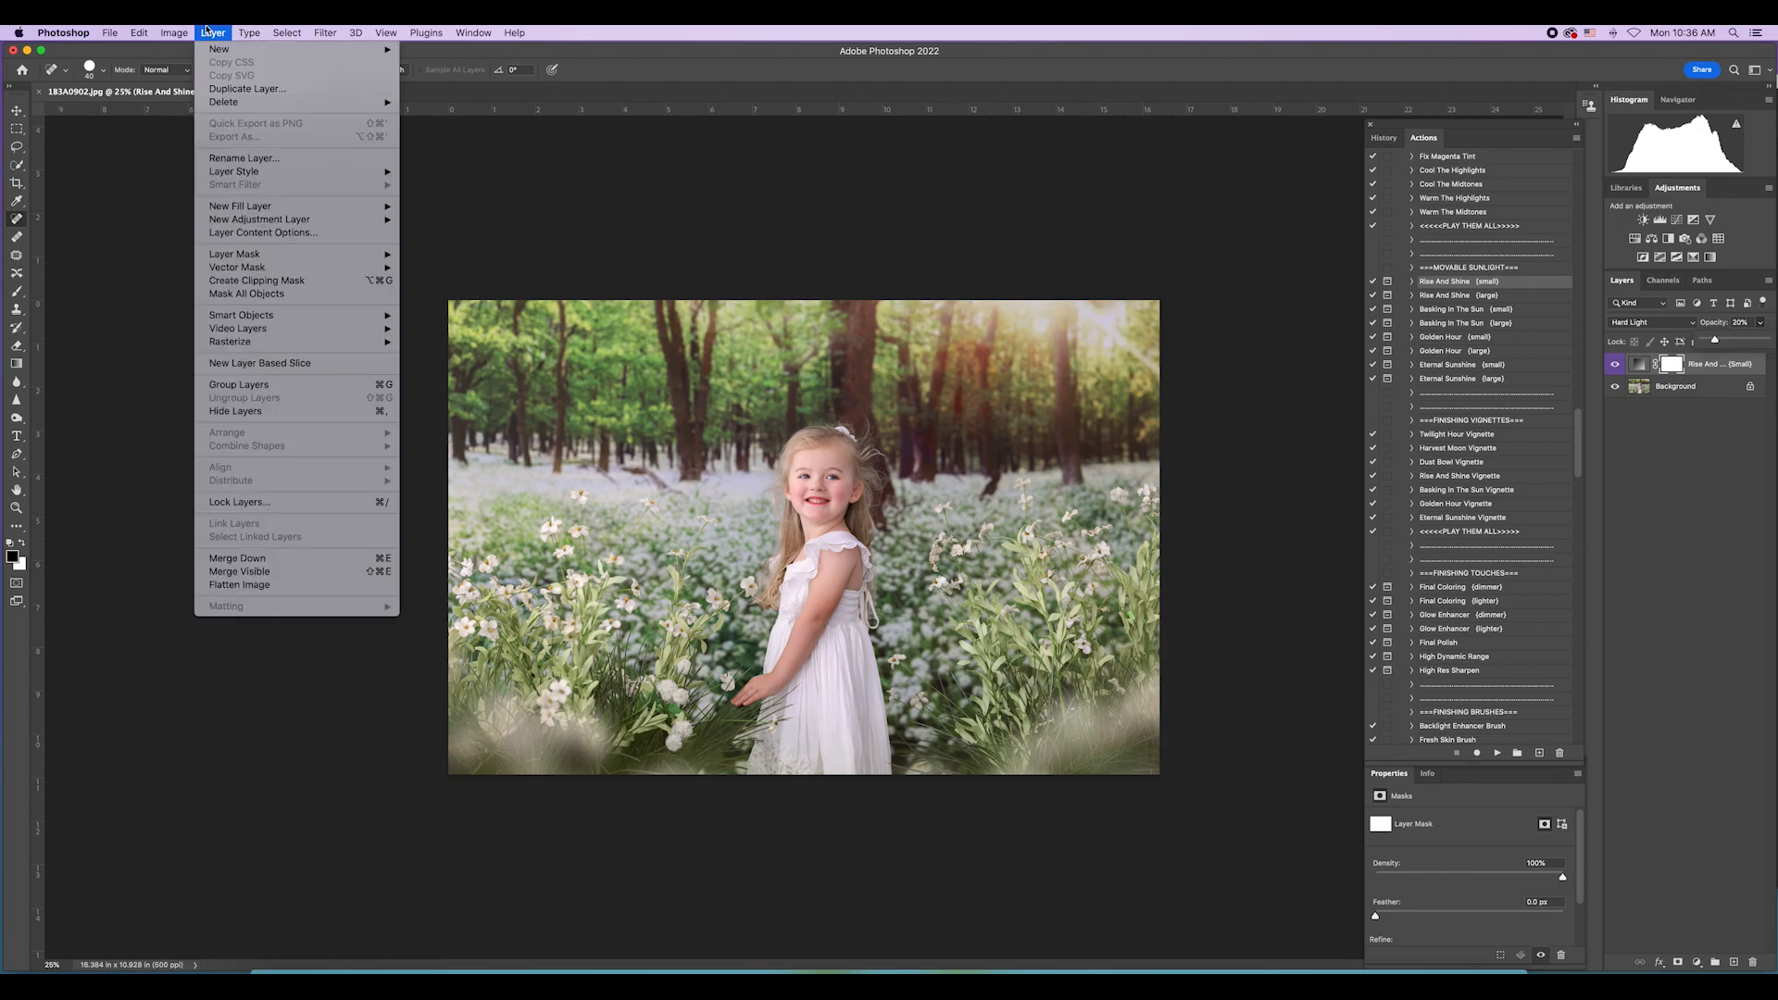
left_click(295, 587)
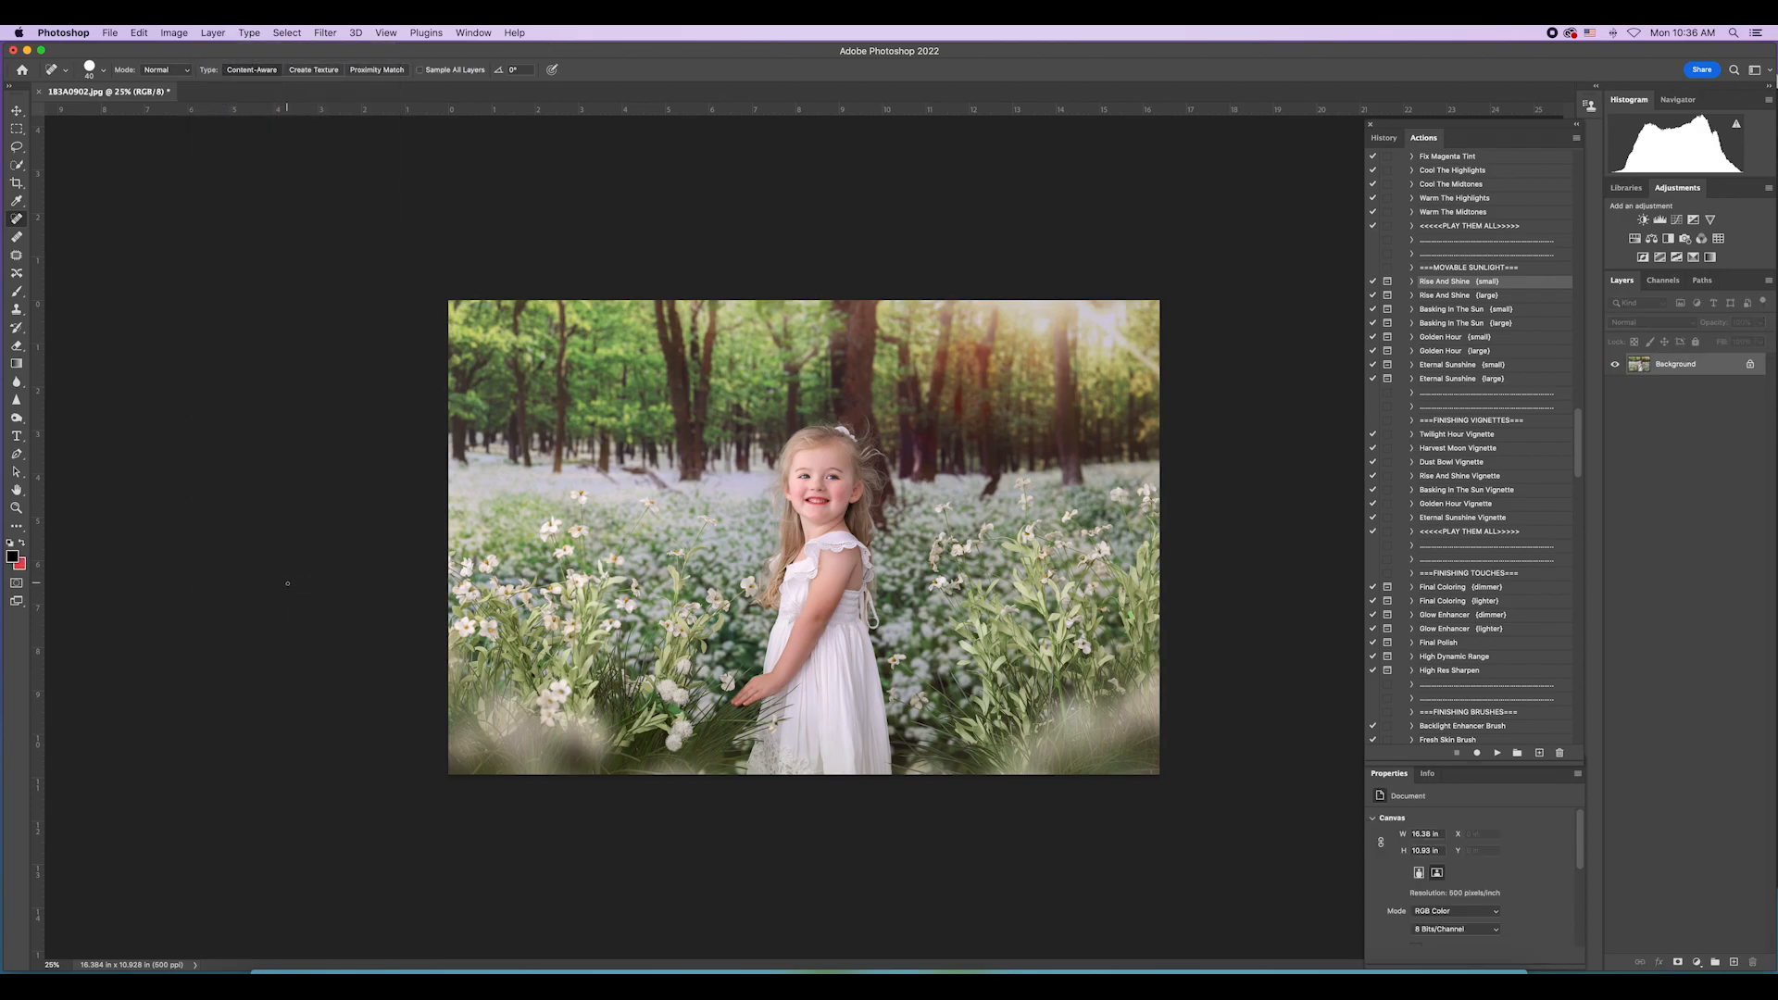
Step: Run the Silky Soften Boost action from GTG Joy Of Light - Light & Airy, letting it flatten the image
scroll(1510, 621, "down", 15)
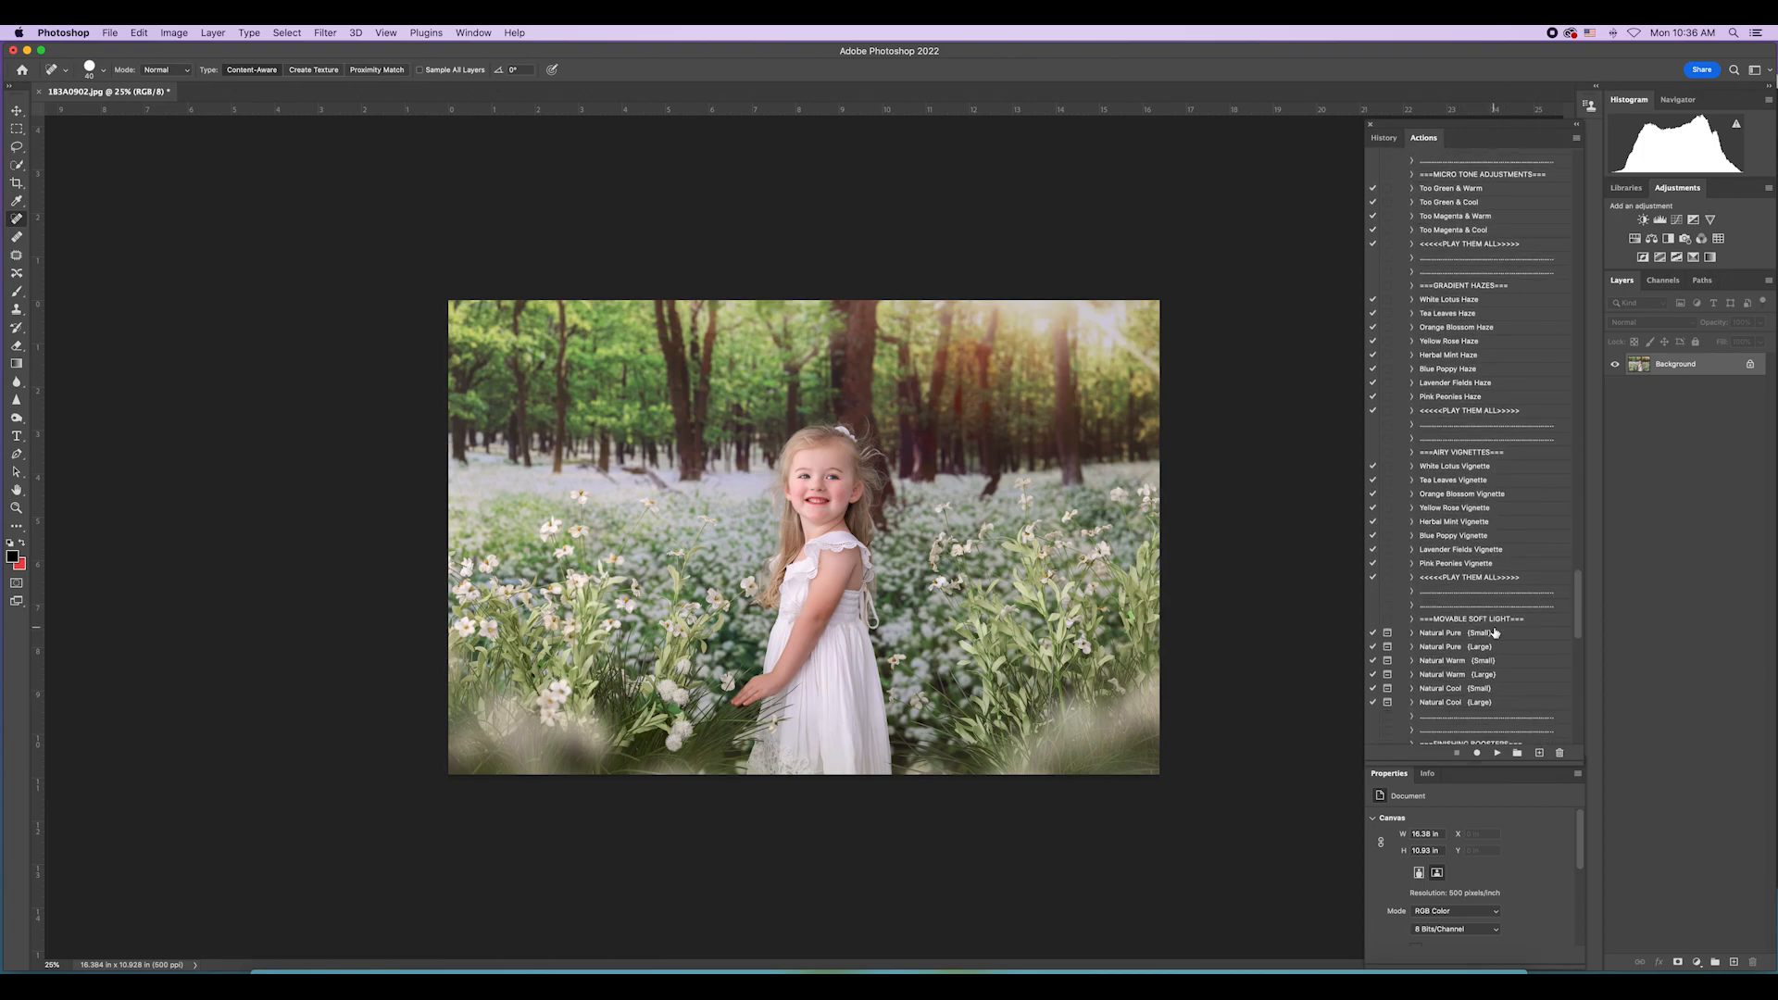
scroll(1493, 633, "down", 6)
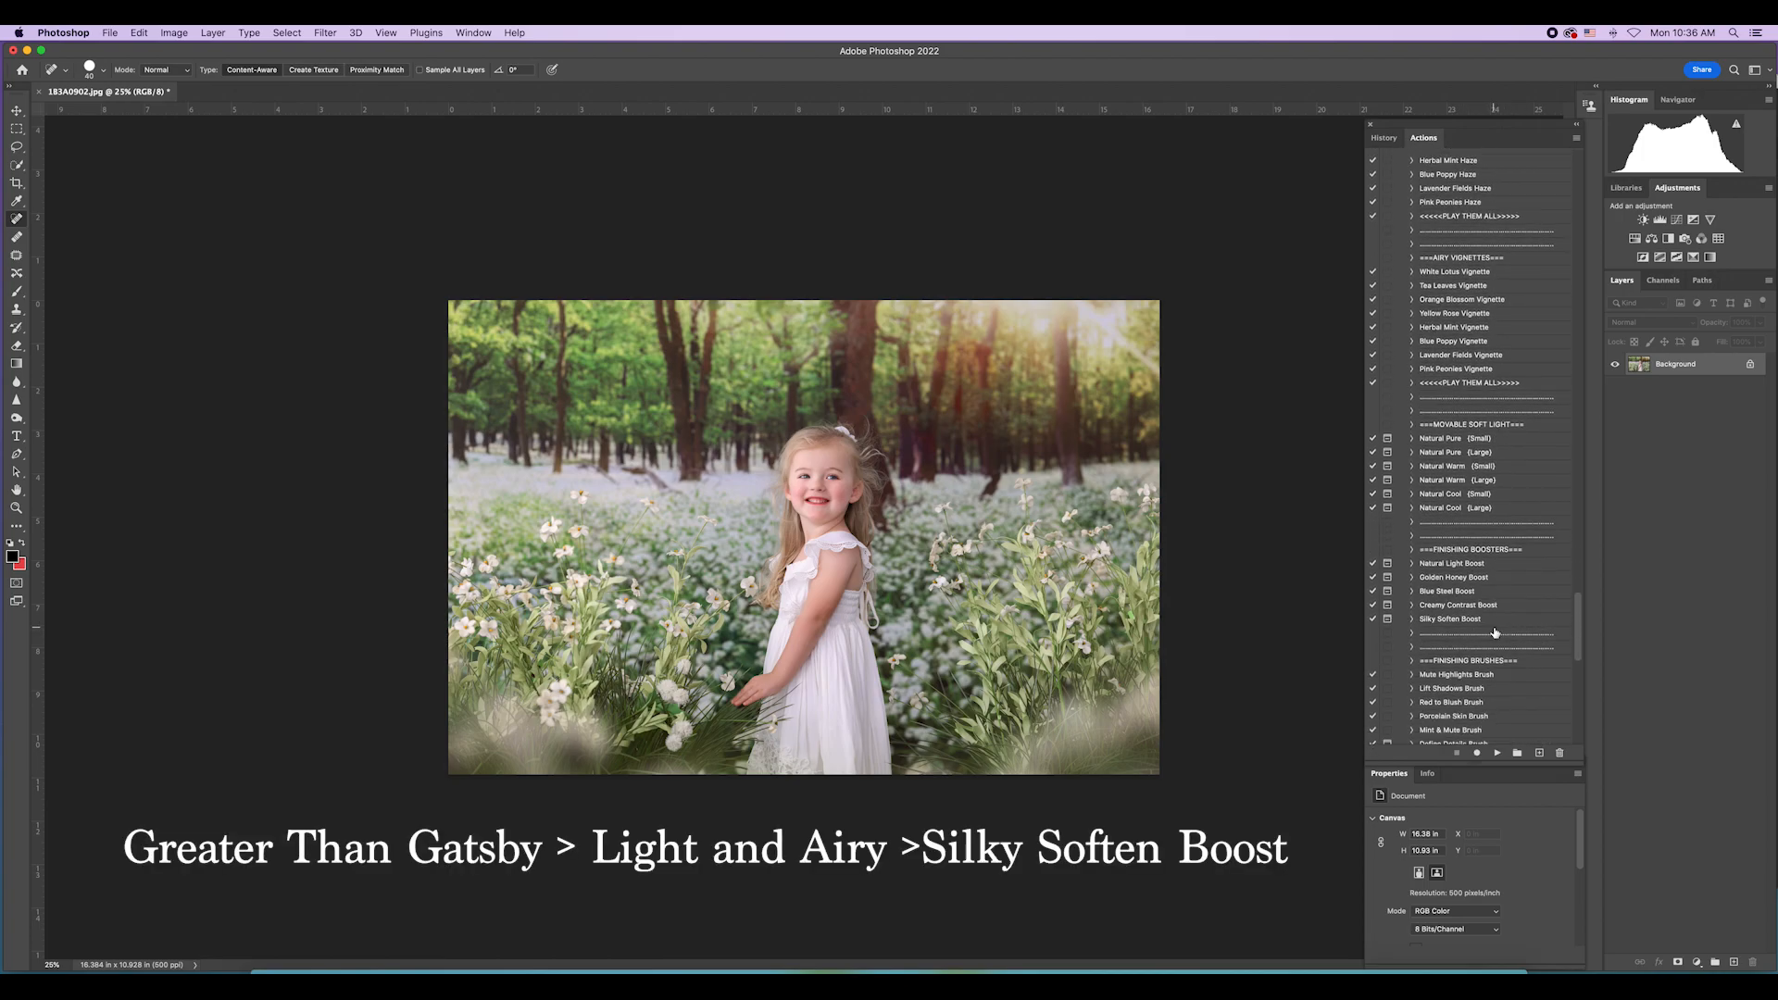
left_click(1480, 556)
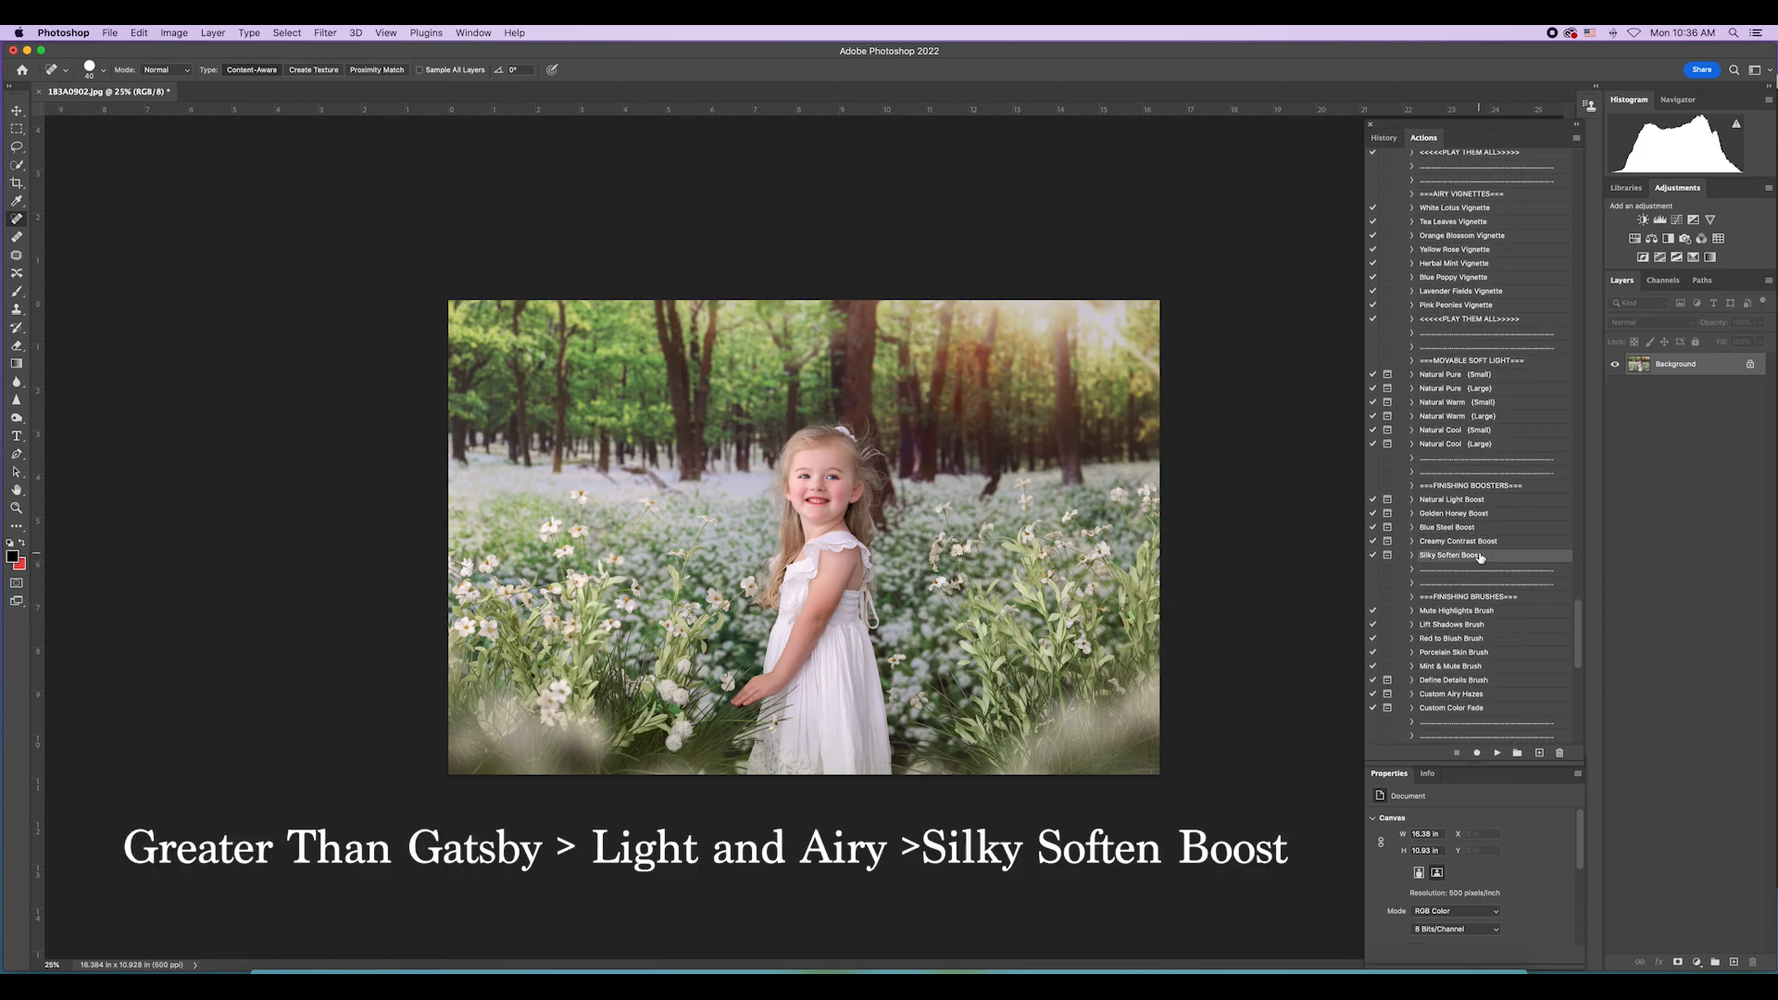
left_click(1497, 753)
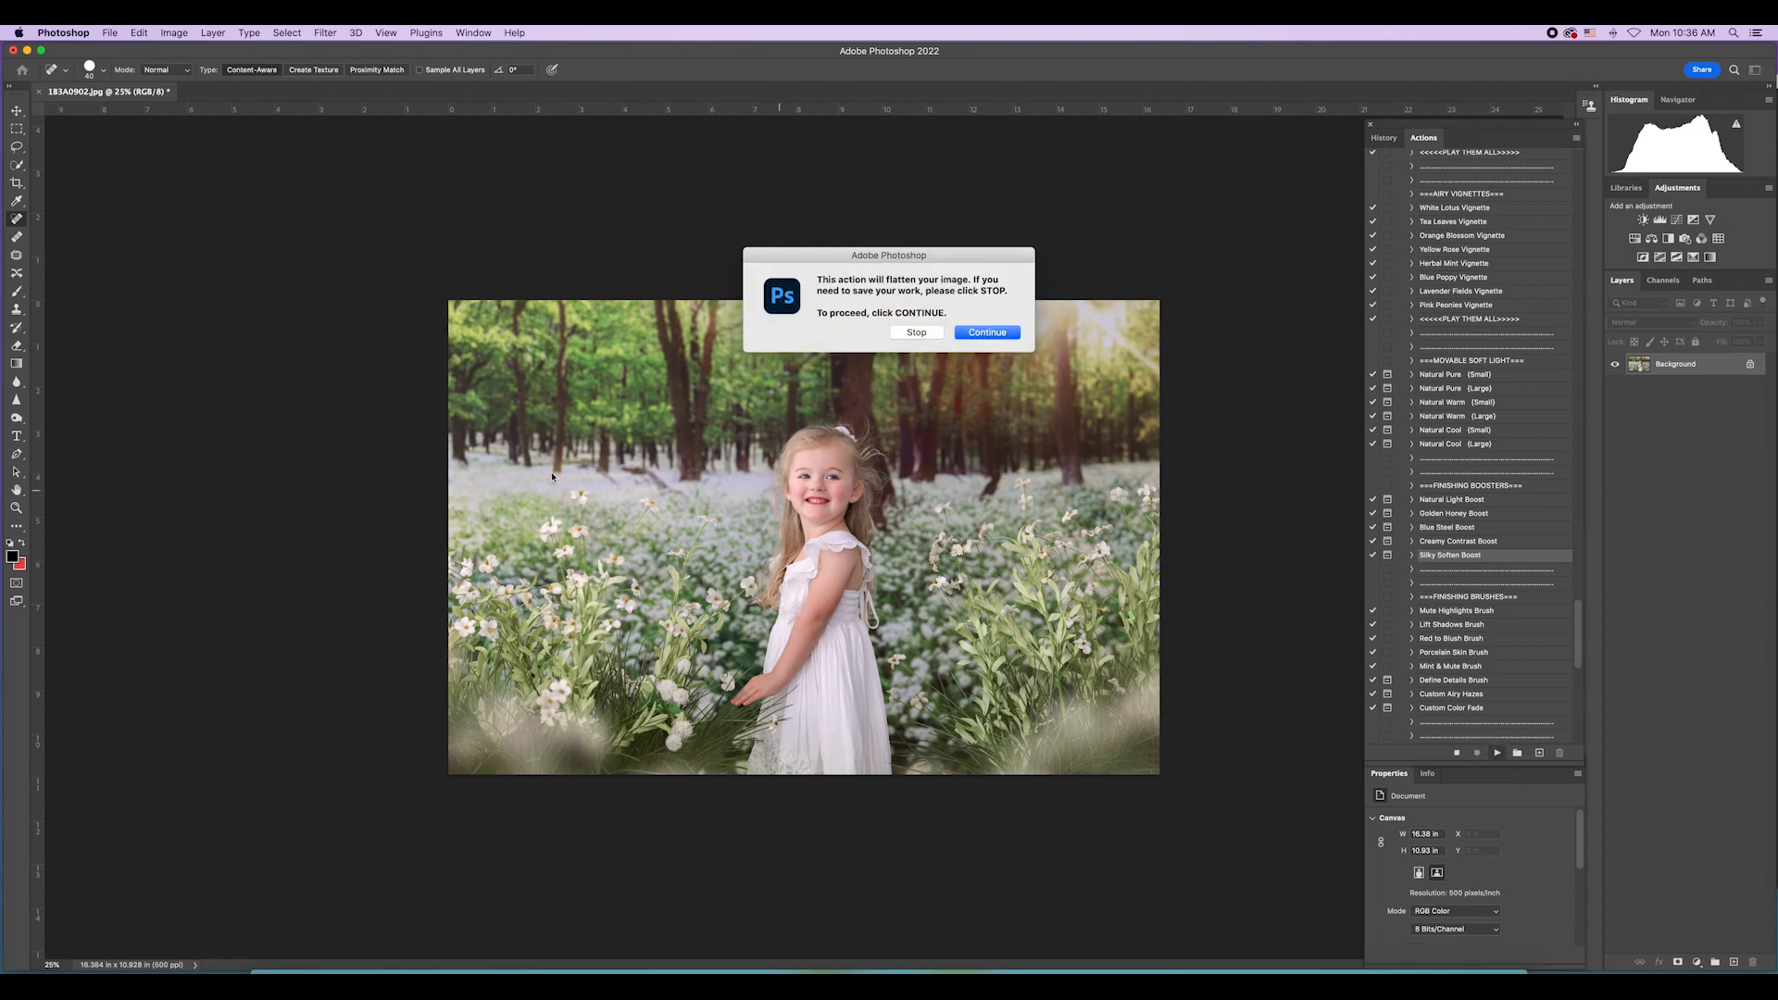
left_click(992, 337)
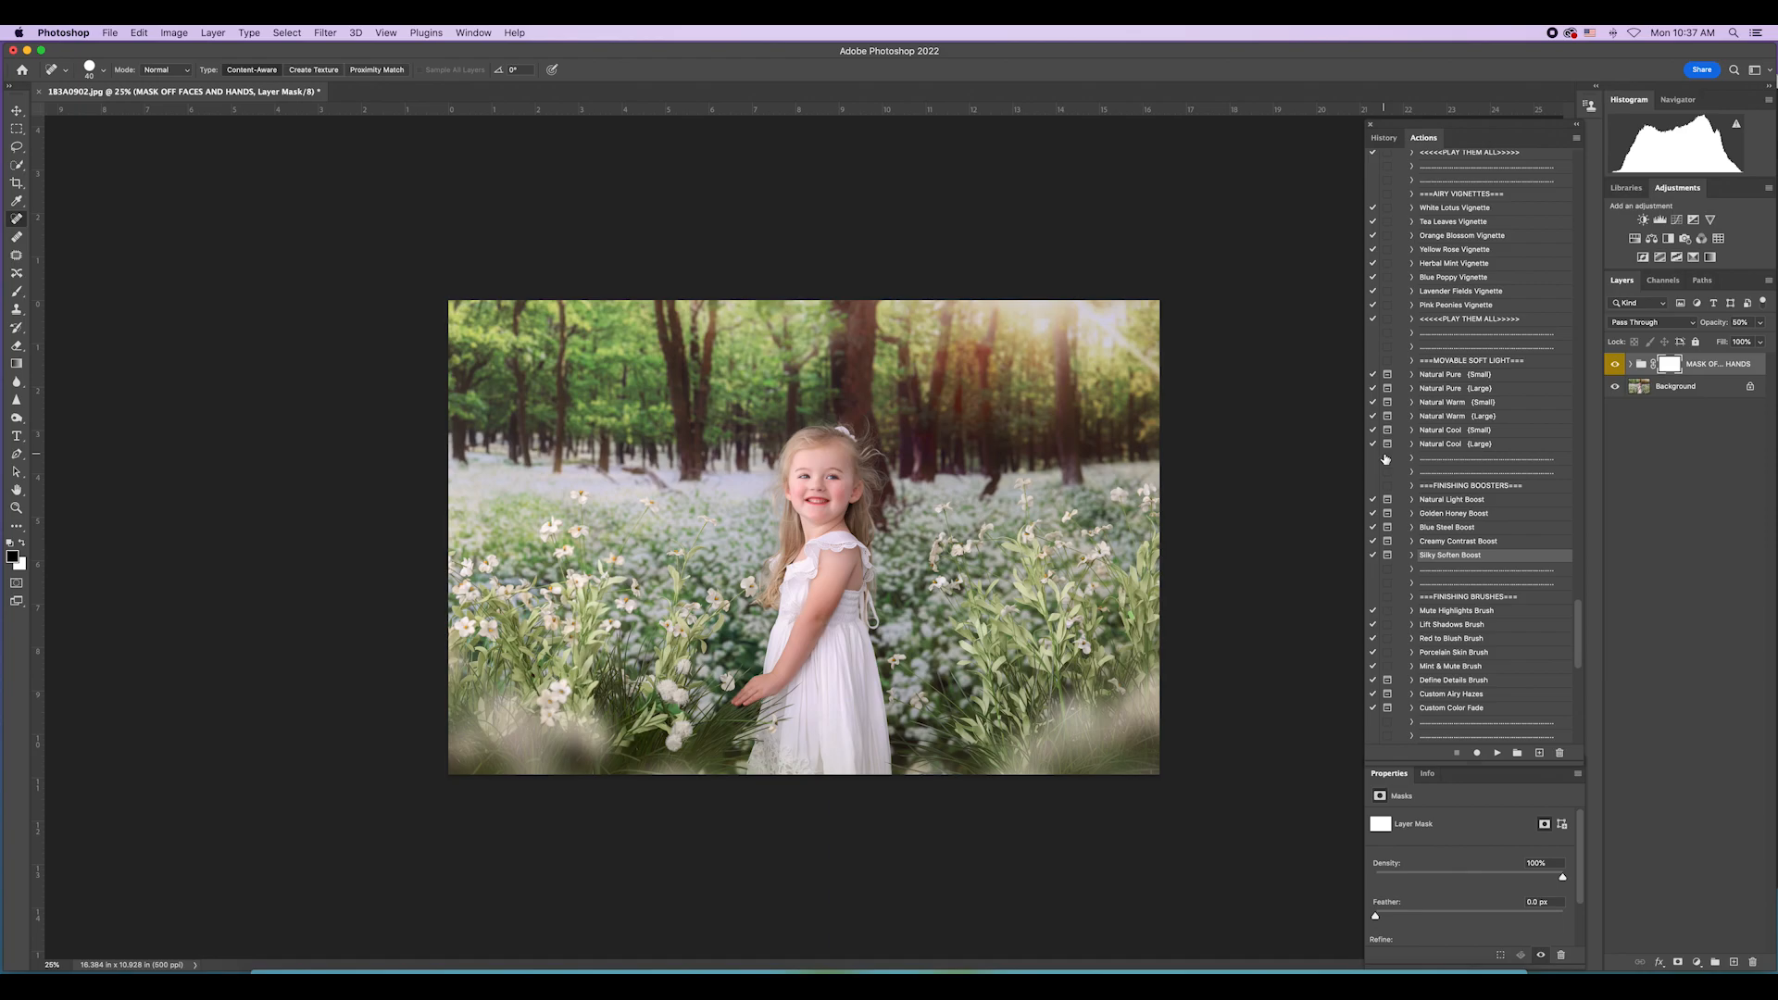
Step: Compare the photo with and without the Silky Soften Boost group, and set the group's opacity to 30%
left_click(1616, 367)
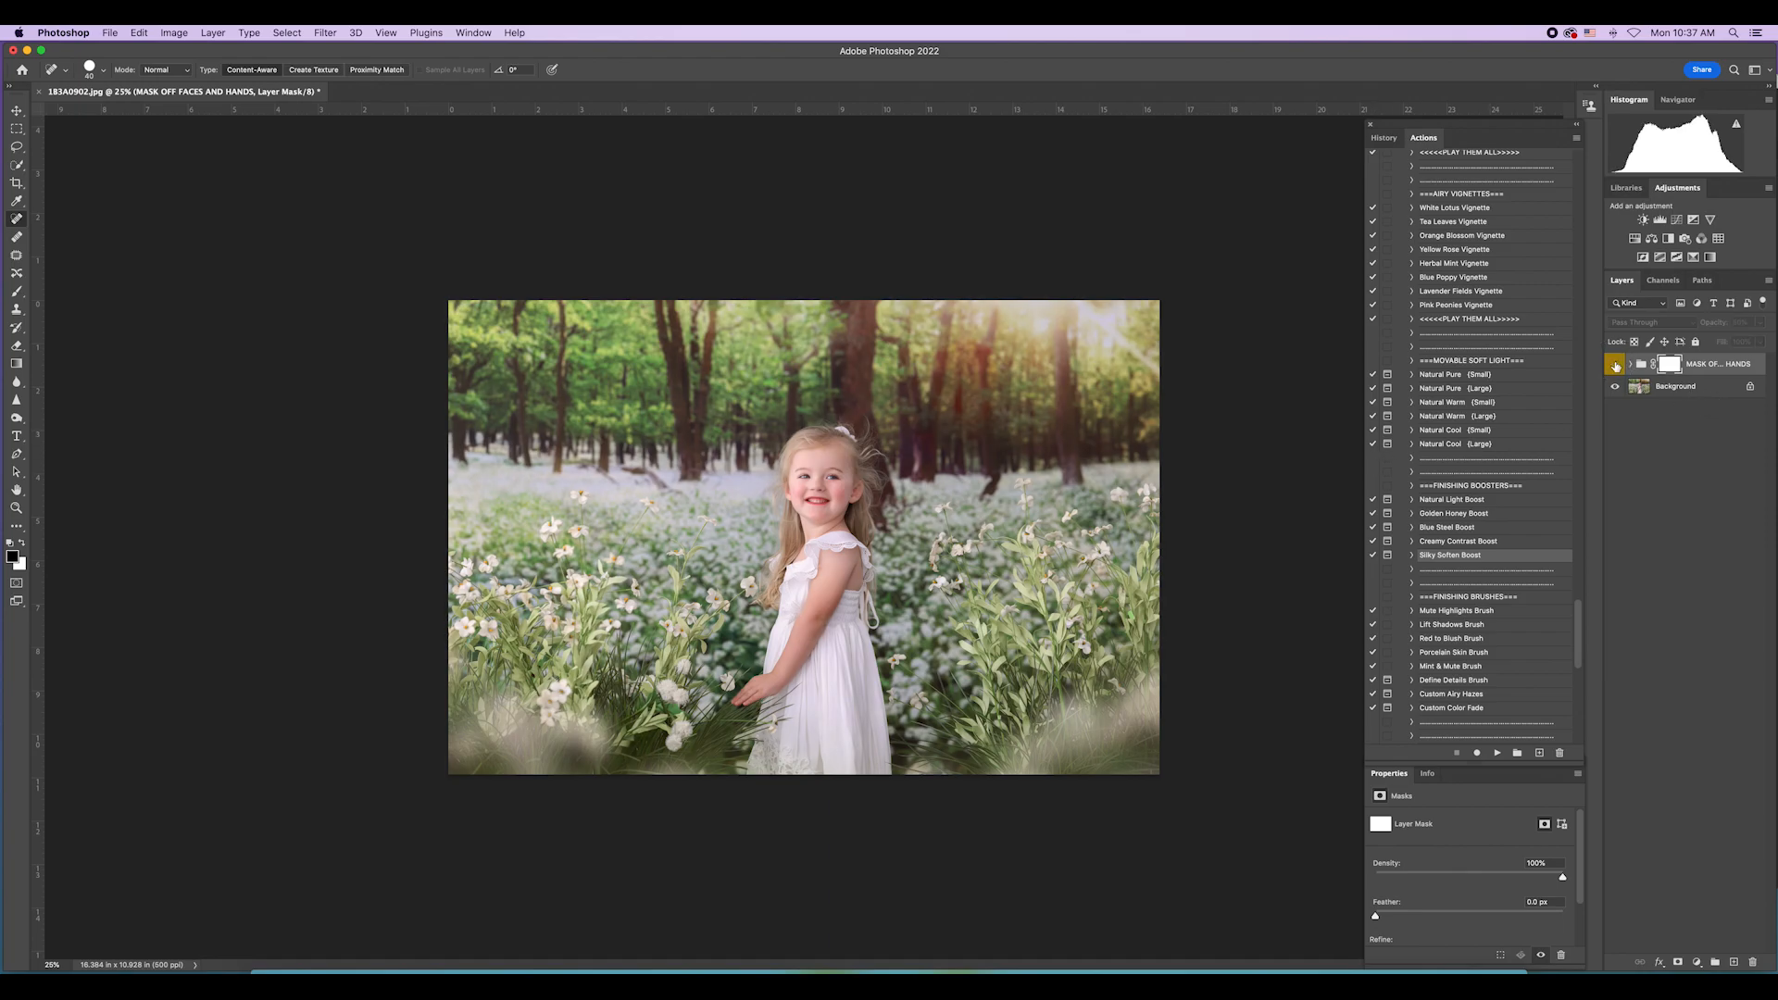
left_click(1616, 366)
left_click(1616, 366)
left_click(1616, 367)
left_click(1760, 323)
left_click_drag(1736, 342, 1722, 343)
Step: Mask the softening off the girl's face and arm with a 600 px black brush, and flatten the image
left_click(1673, 371)
key("b")
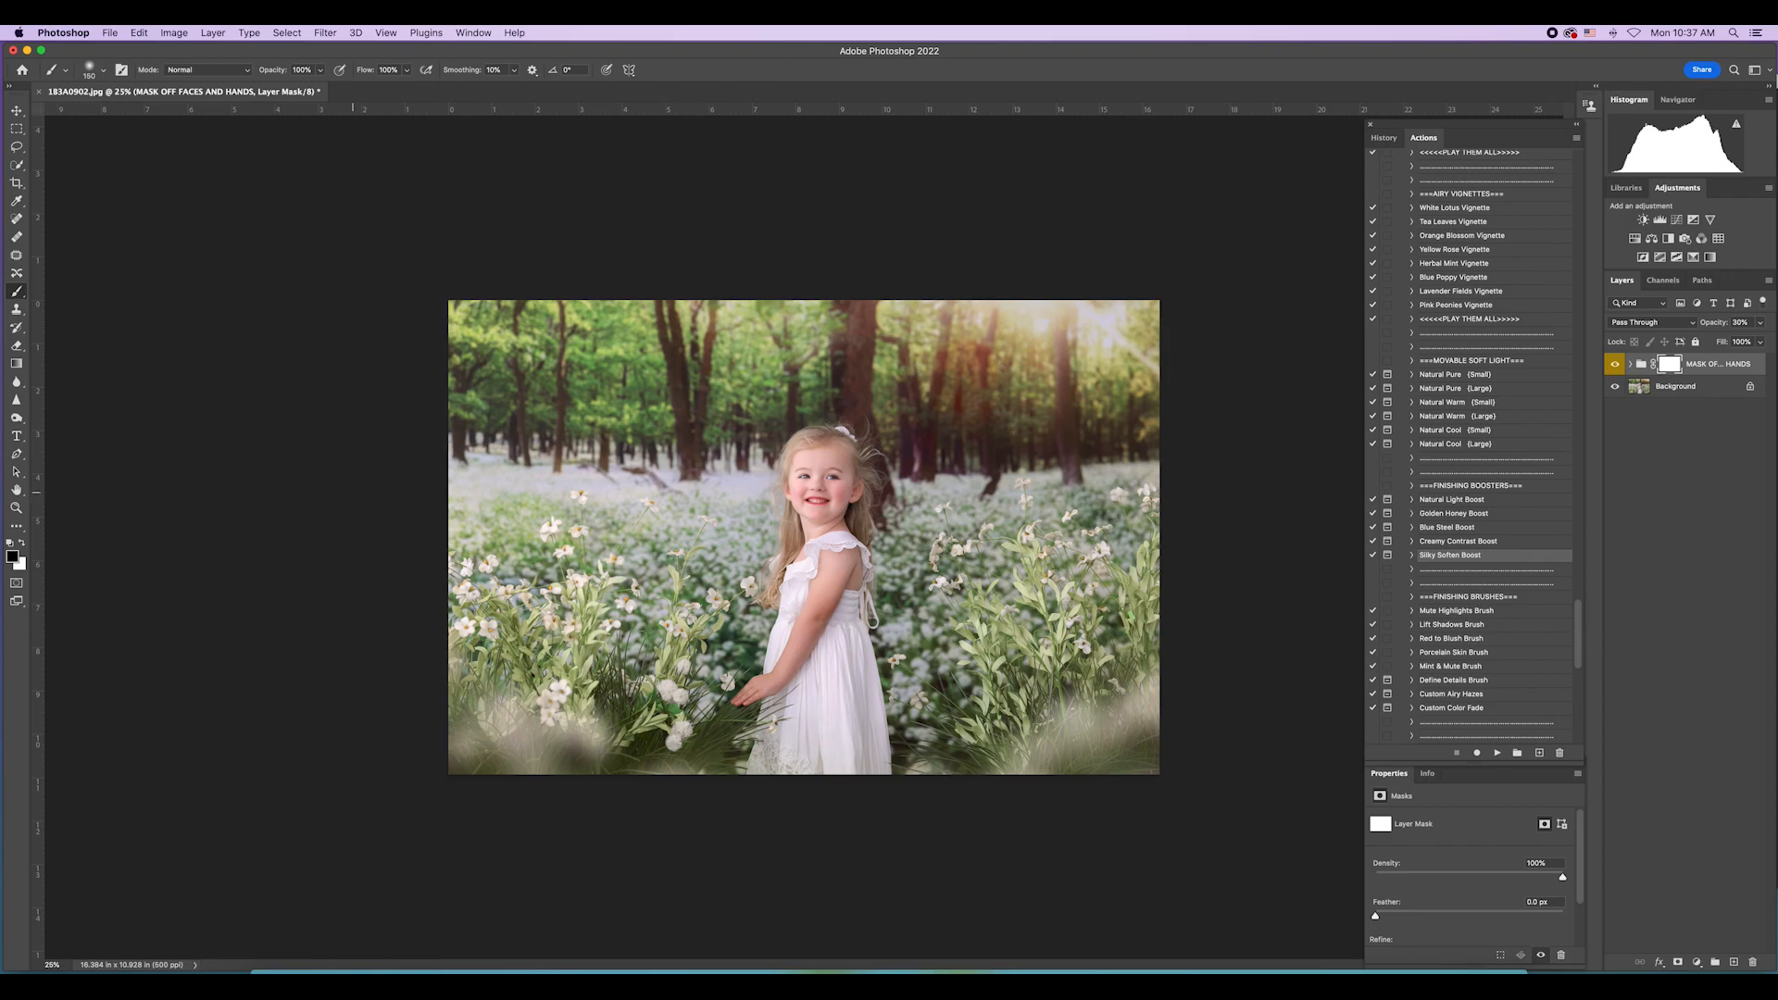
key("bracketright")
key("bracketright")
key("bracketright")
mouse_move(794, 444)
left_mouse_down()
mouse_move(858, 451)
mouse_move(868, 502)
mouse_move(867, 528)
mouse_move(778, 516)
mouse_move(790, 592)
left_mouse_up()
left_click(213, 33)
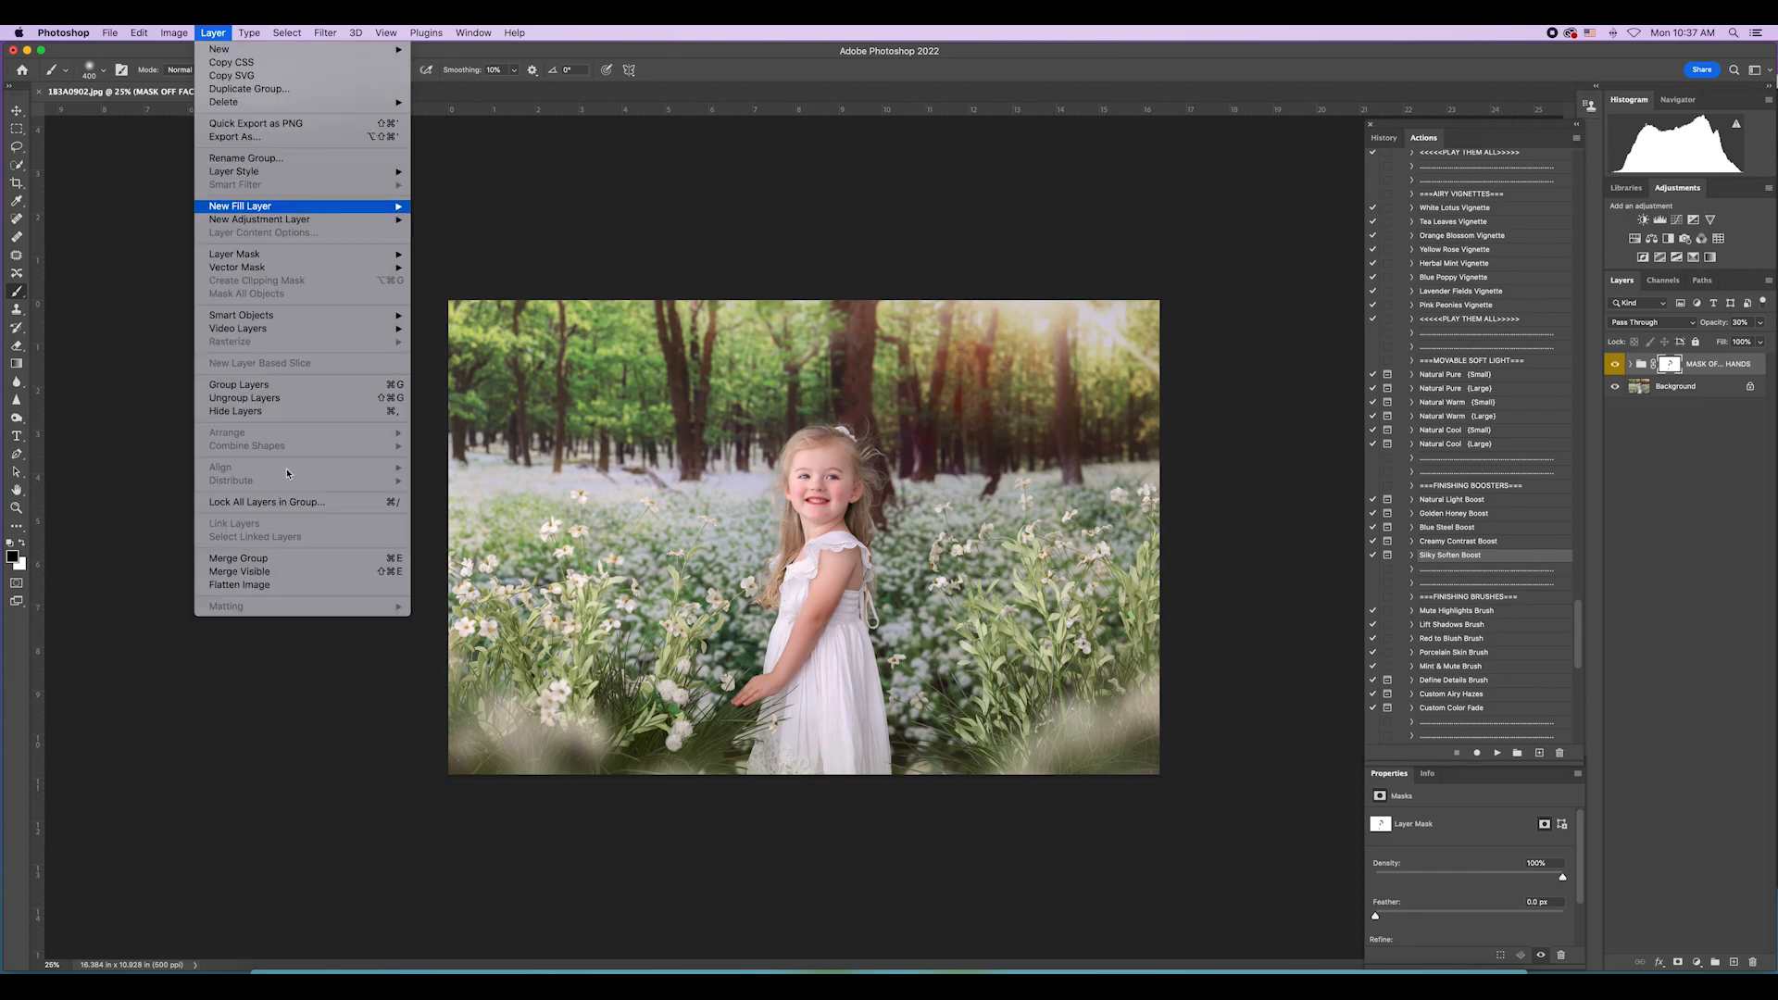
left_click(299, 578)
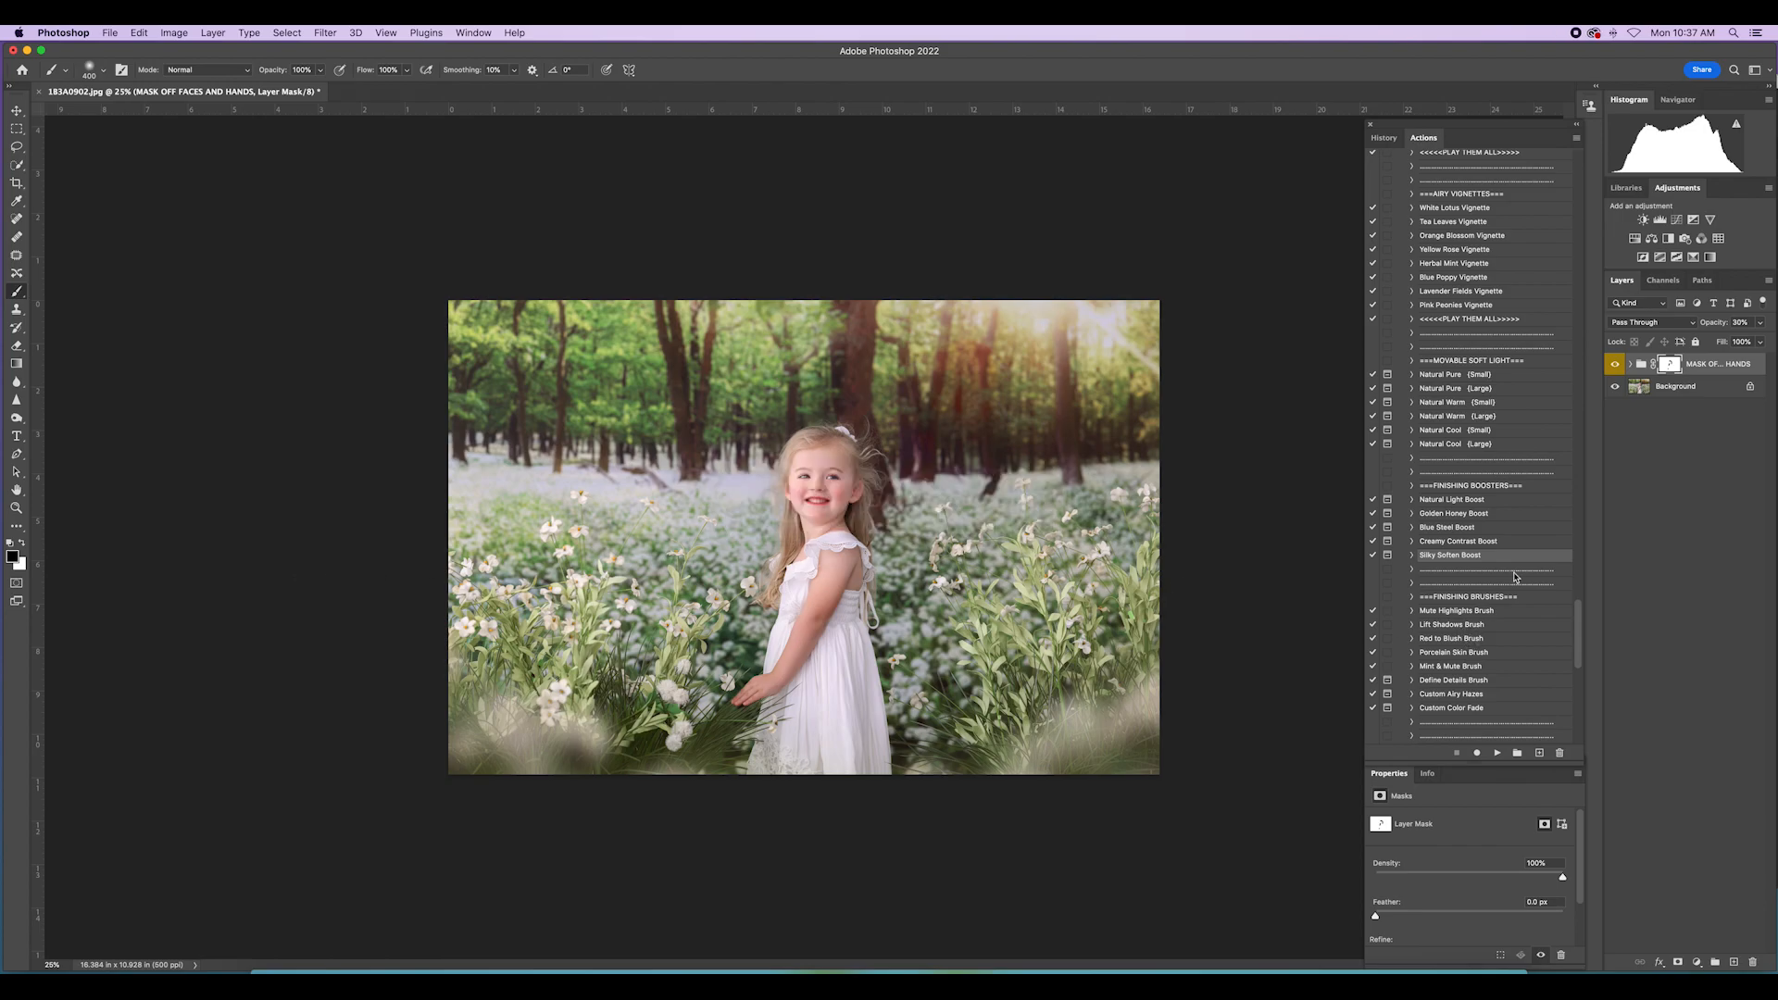
Step: Run the Brighter Contrast action from the JD Pastel Tones - Beautiful World Collection
scroll(1485, 563, "up", 10)
scroll(1485, 563, "up", 3)
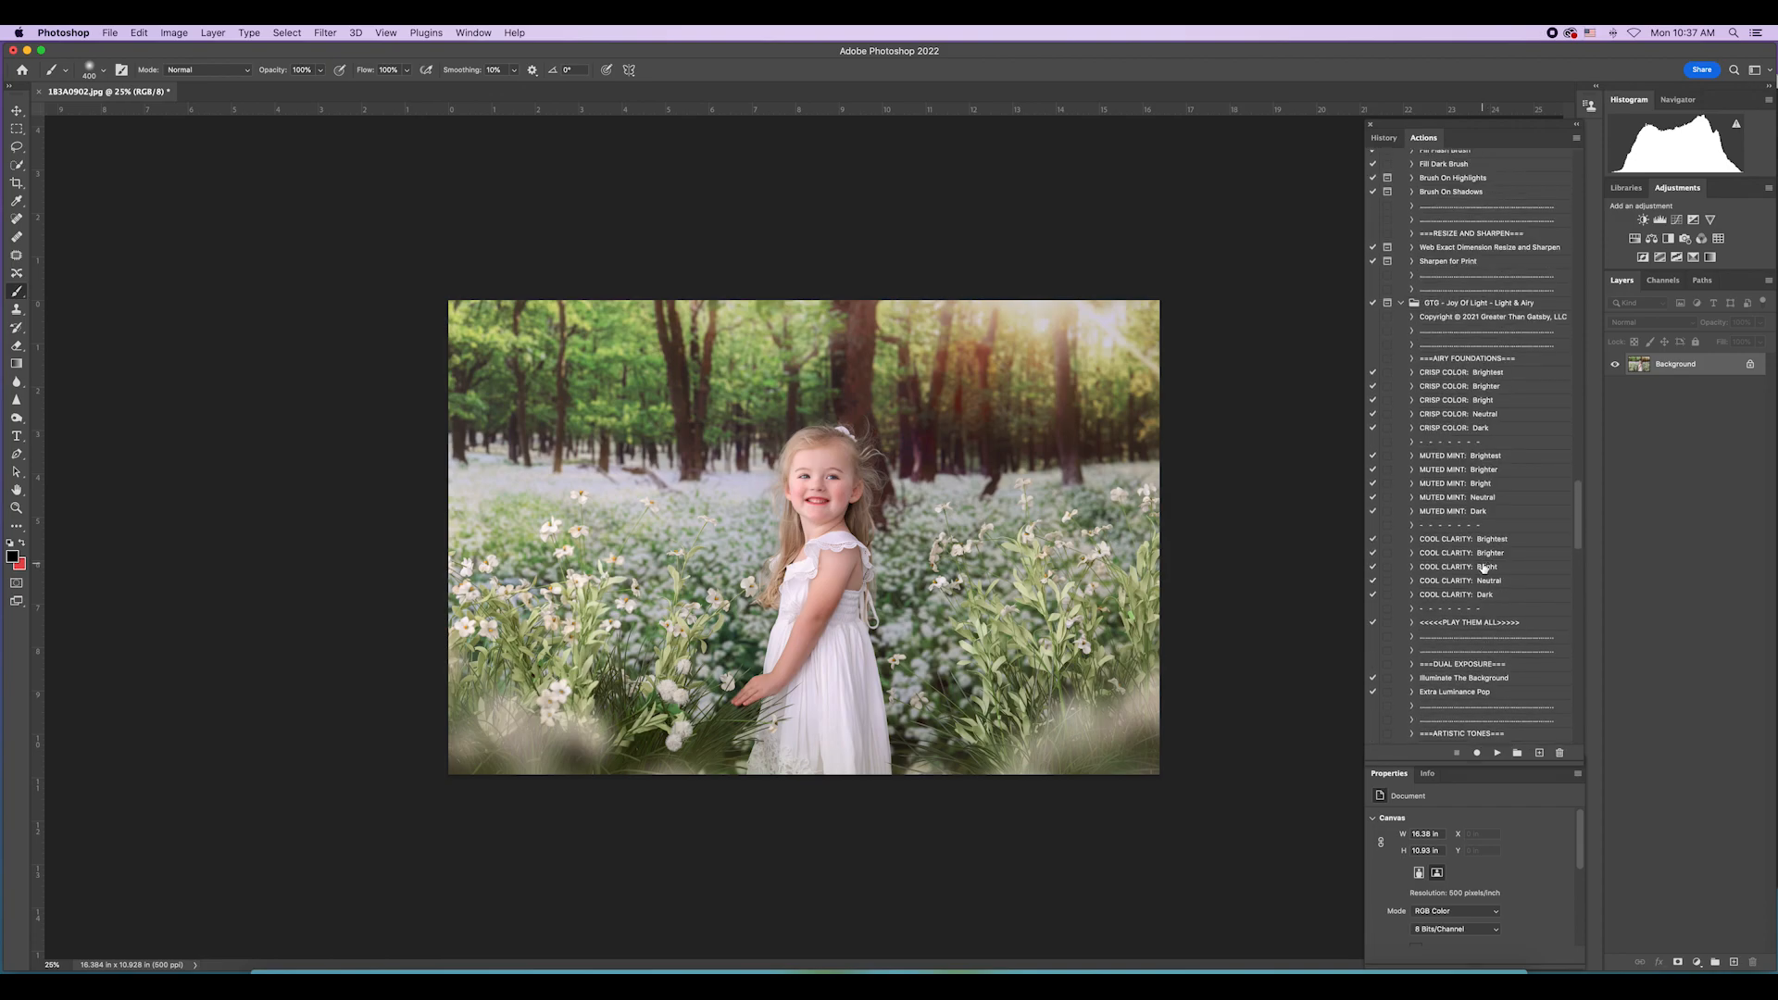
scroll(1483, 478, "down", 15)
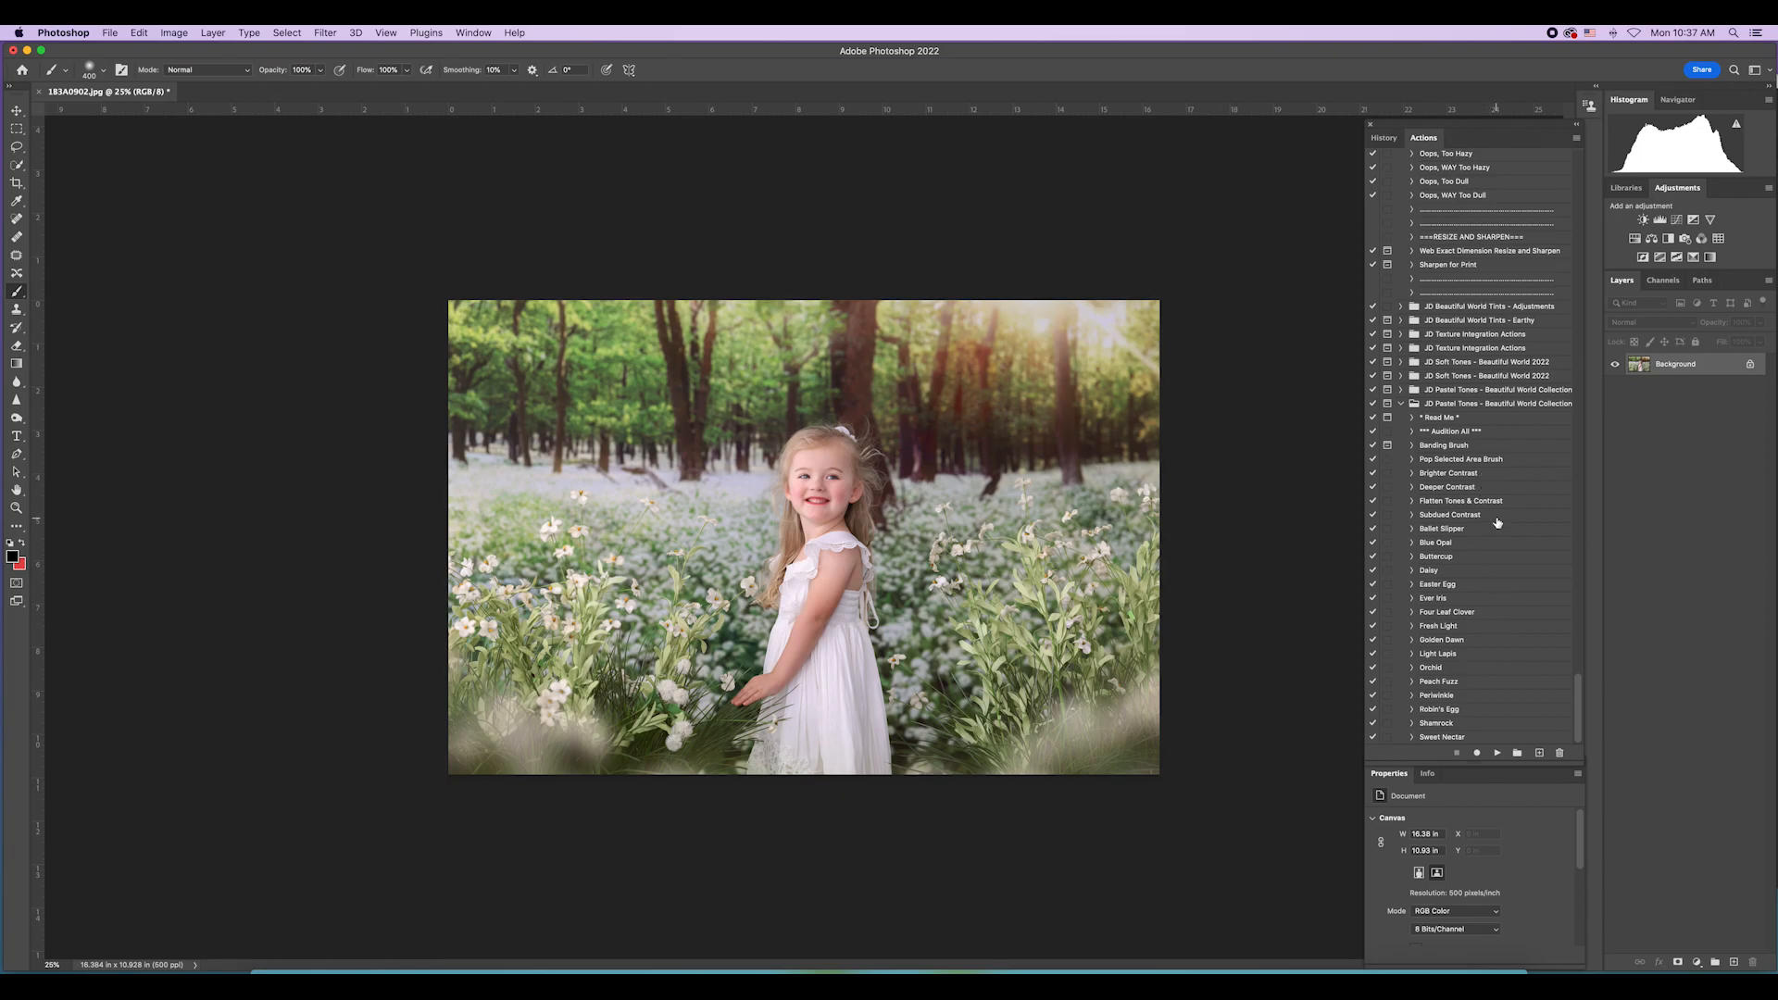
left_click(1498, 474)
left_click(1498, 753)
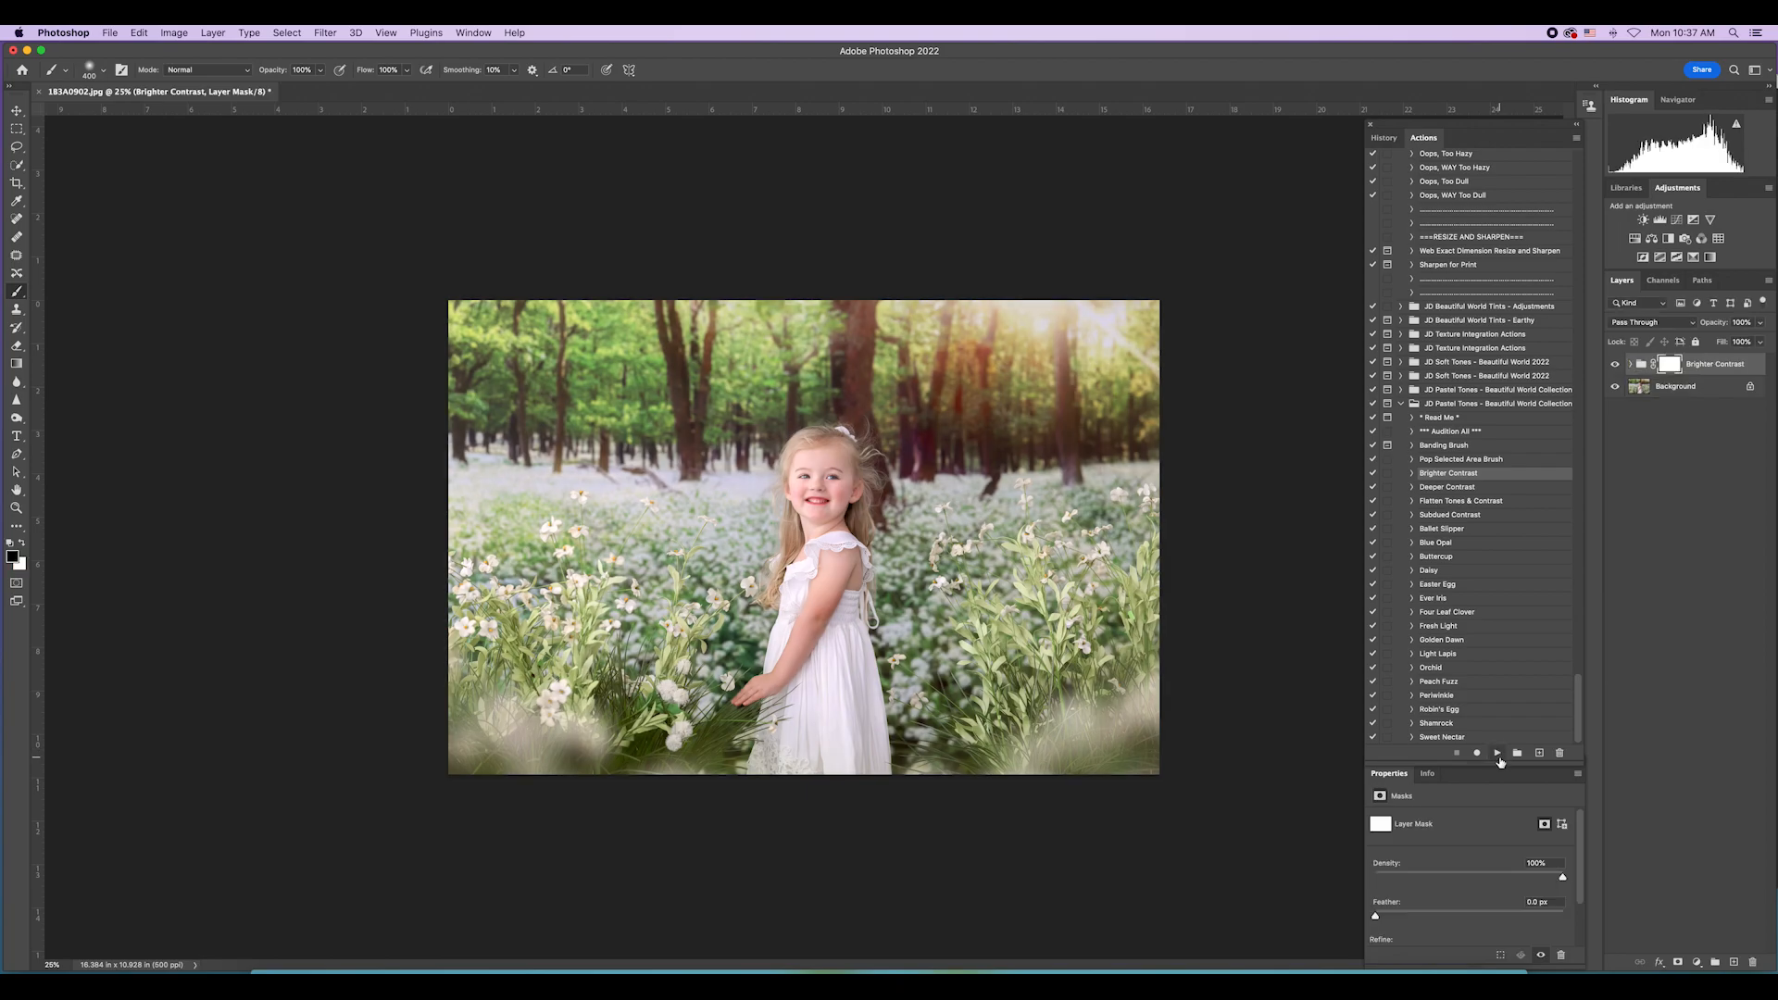
Step: Set the Brighter Contrast group's opacity to 21% and flatten the image
left_click(1759, 322)
left_click_drag(1759, 342, 1711, 341)
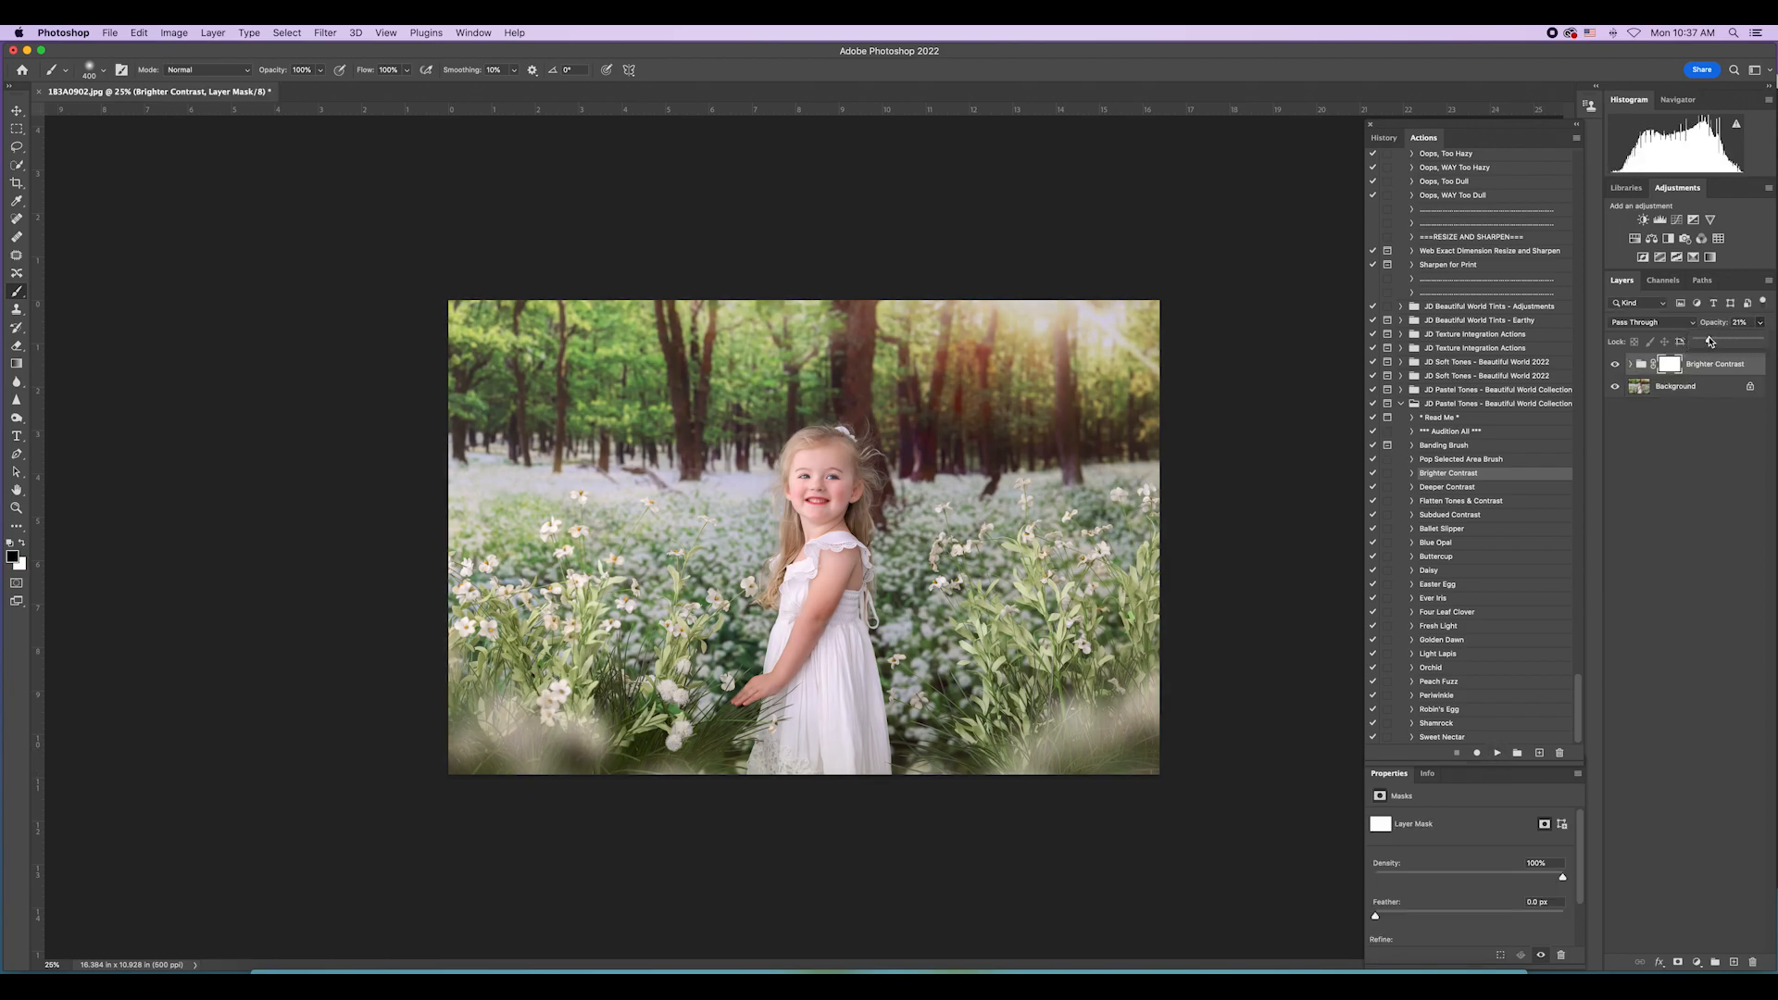
left_click(213, 33)
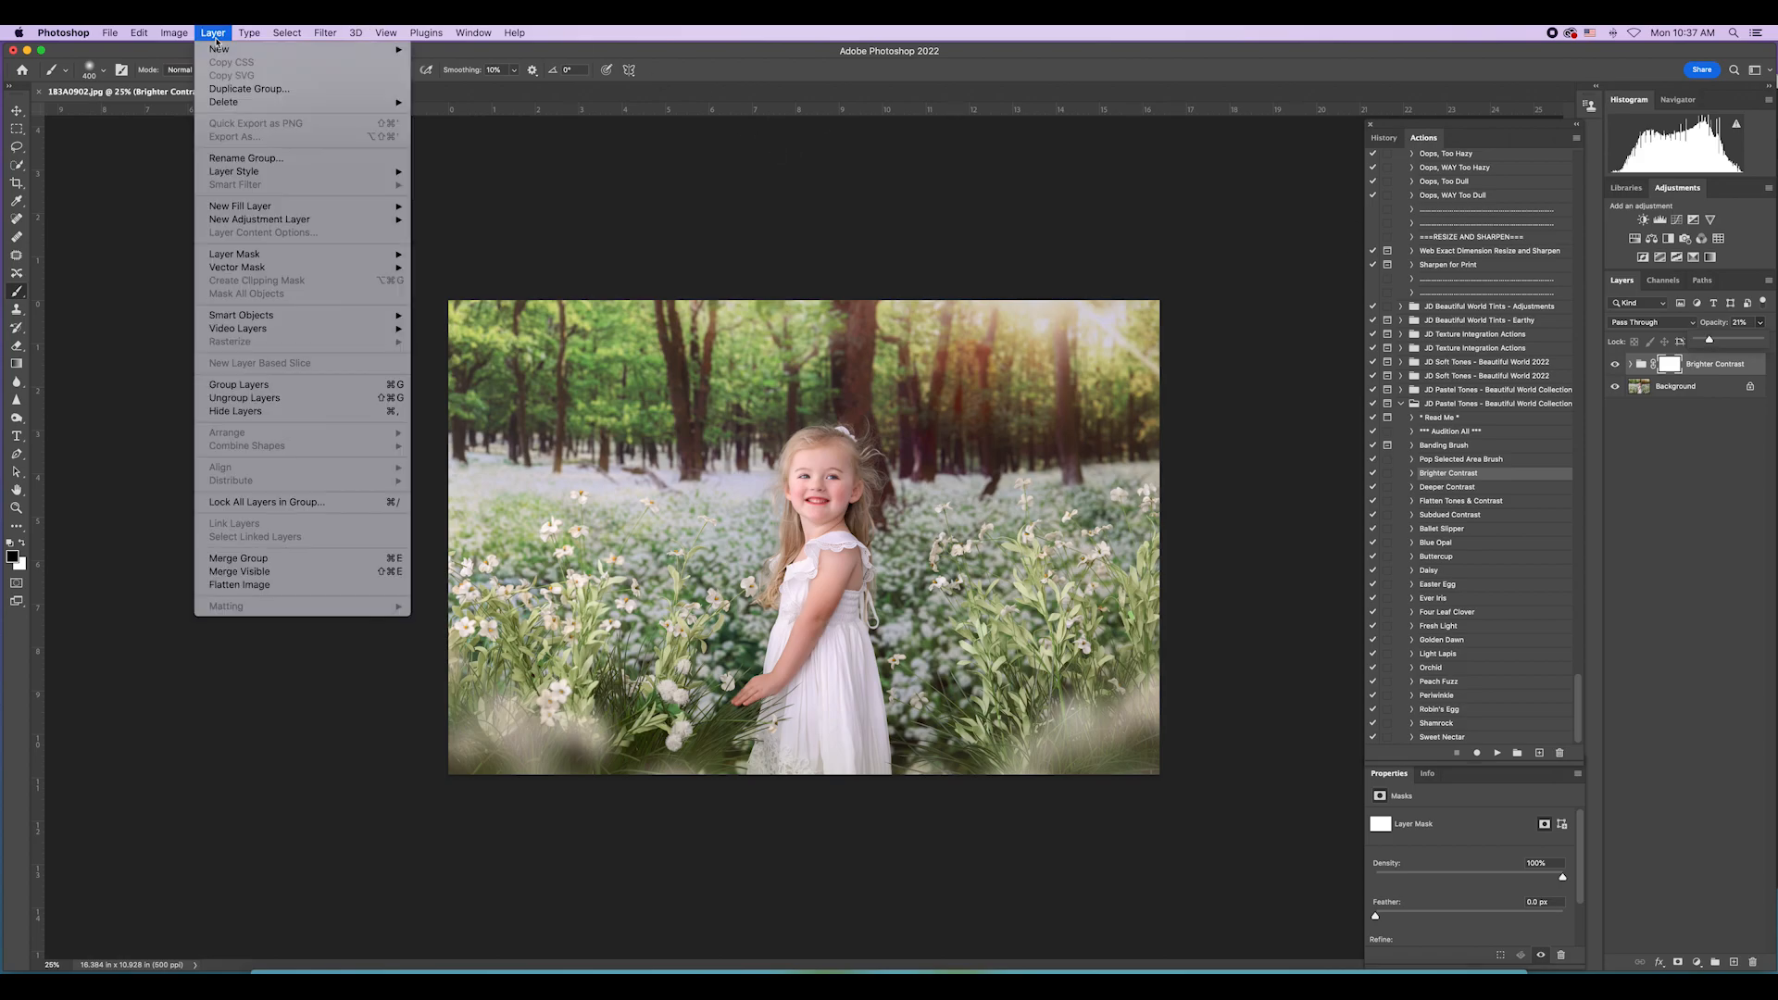
left_click(239, 586)
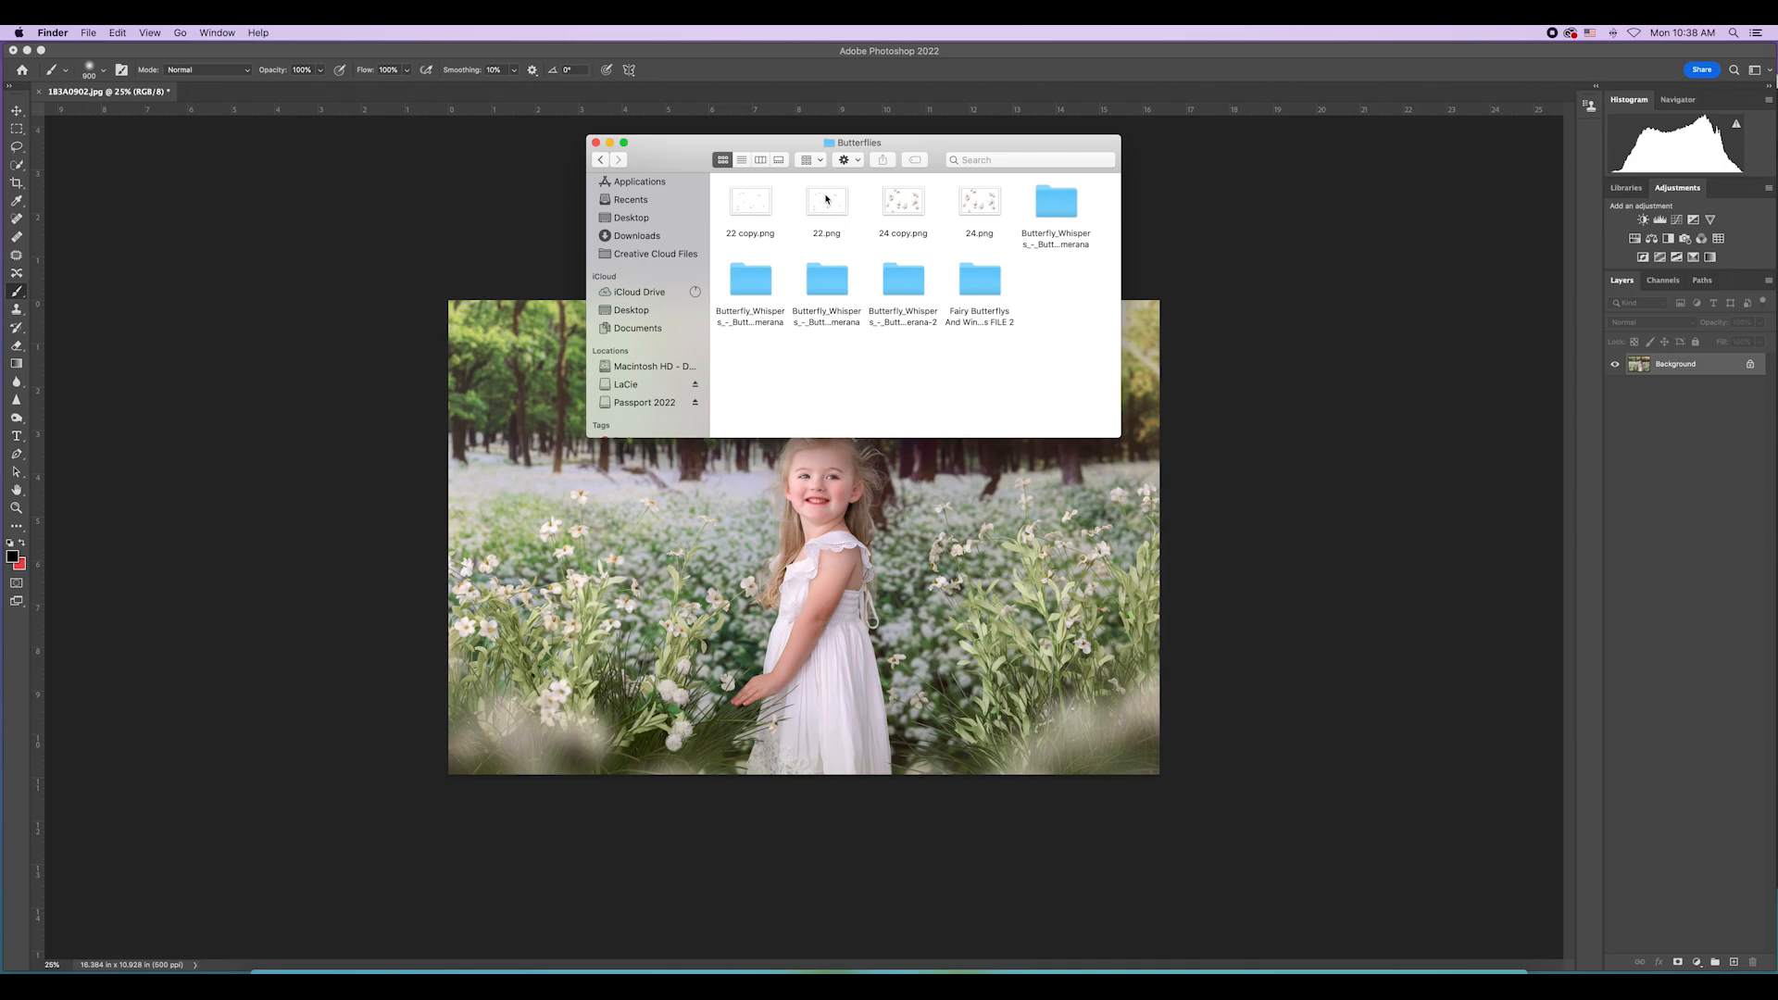
Step: Place the butterfly overlay 22.png from the Butterflies folder over the whole portrait
left_click_drag(825, 199, 830, 508)
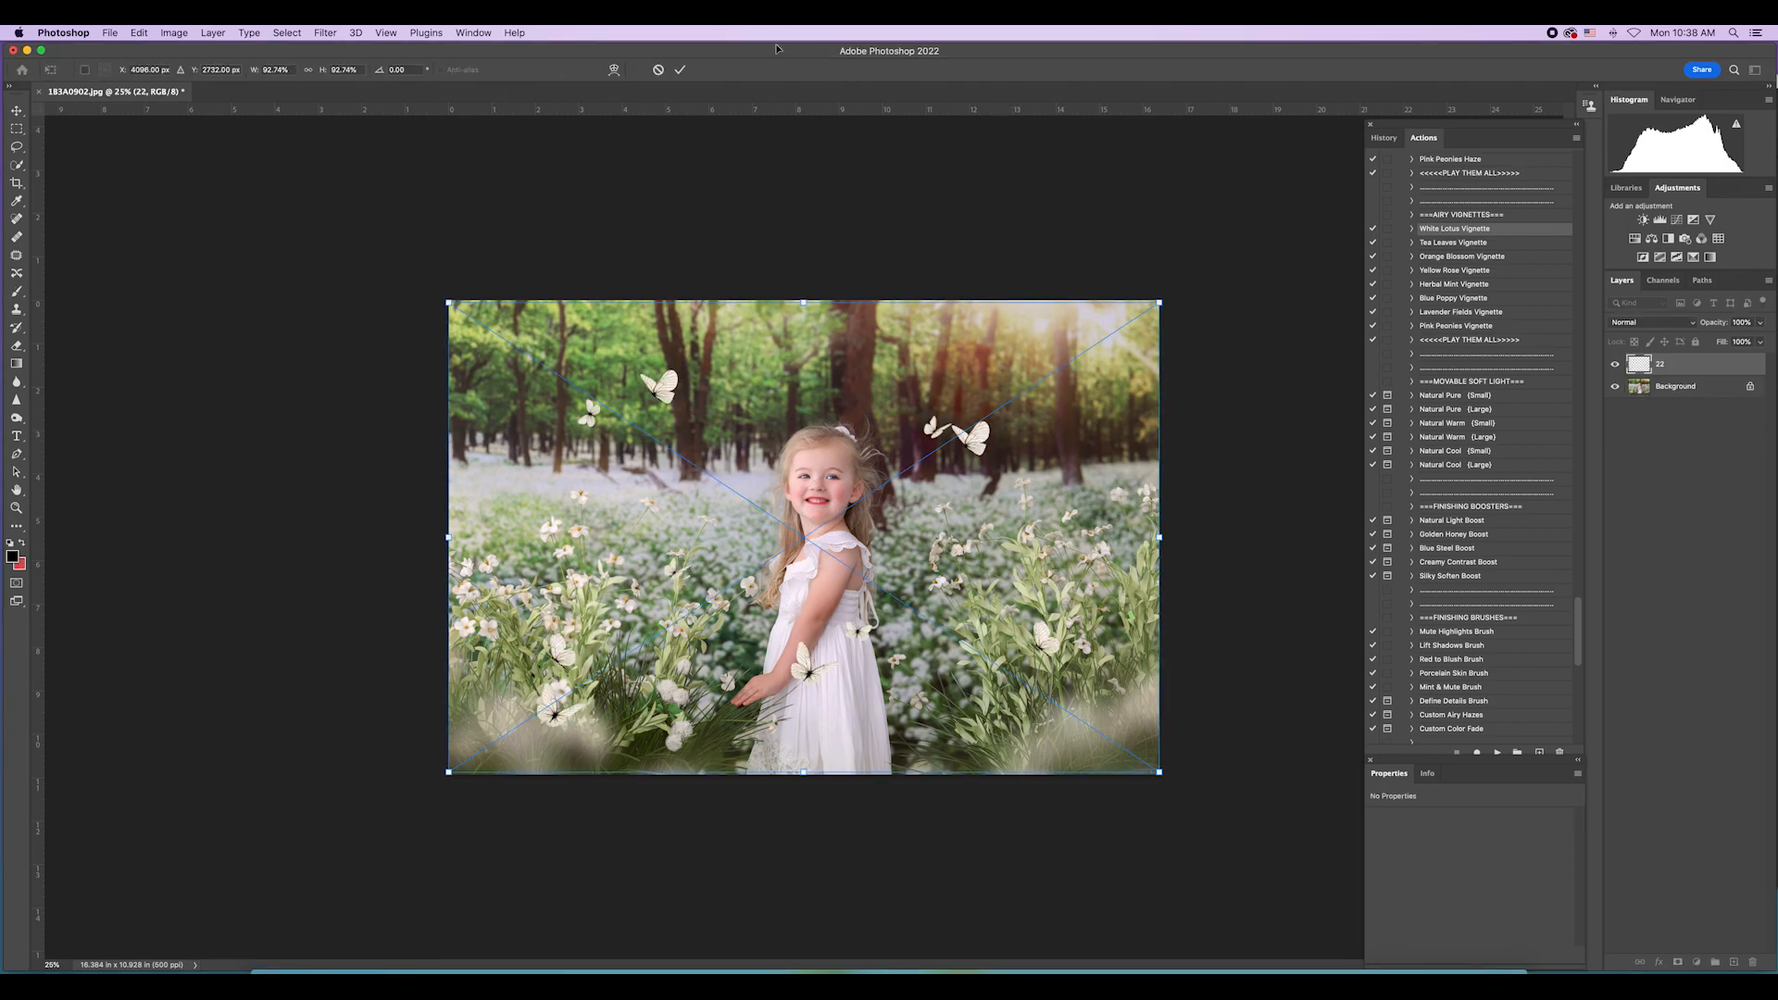
left_click(680, 69)
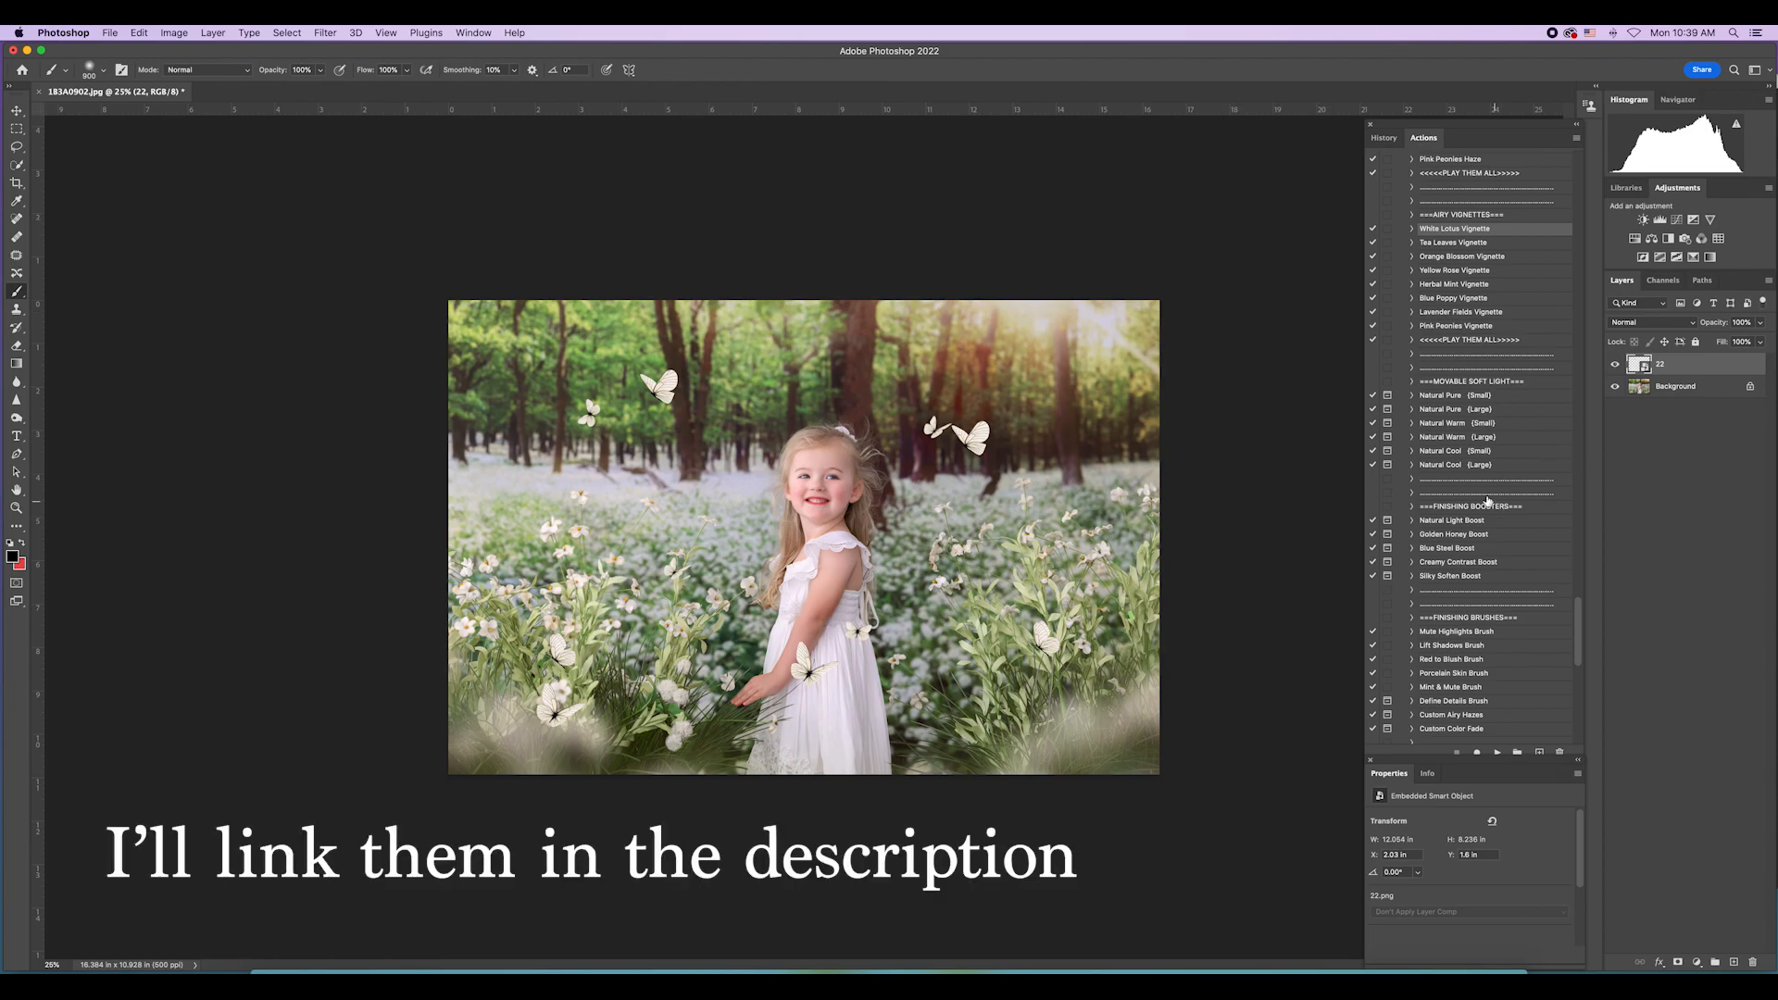
Step: Run the Center Stage action from JD Illuminations Instant Overlays Vol.2 and compare the photo with and without its layer
scroll(1472, 476, "down", 10)
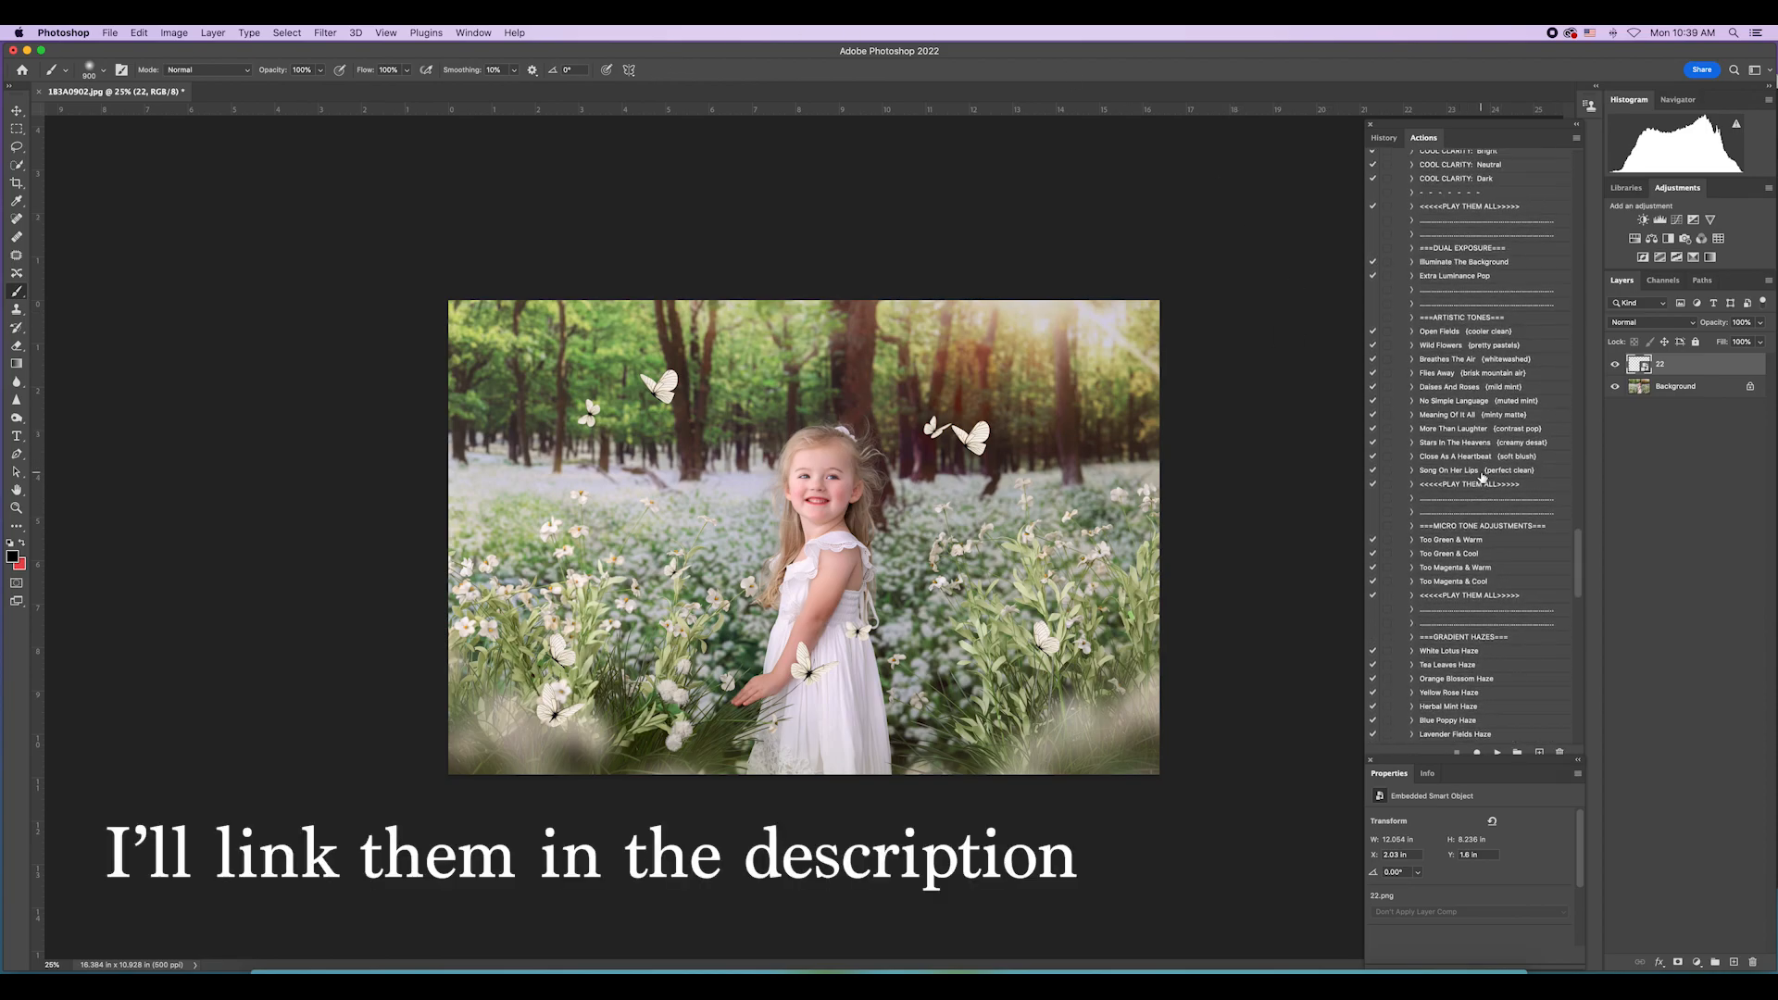
scroll(1482, 477, "down", 15)
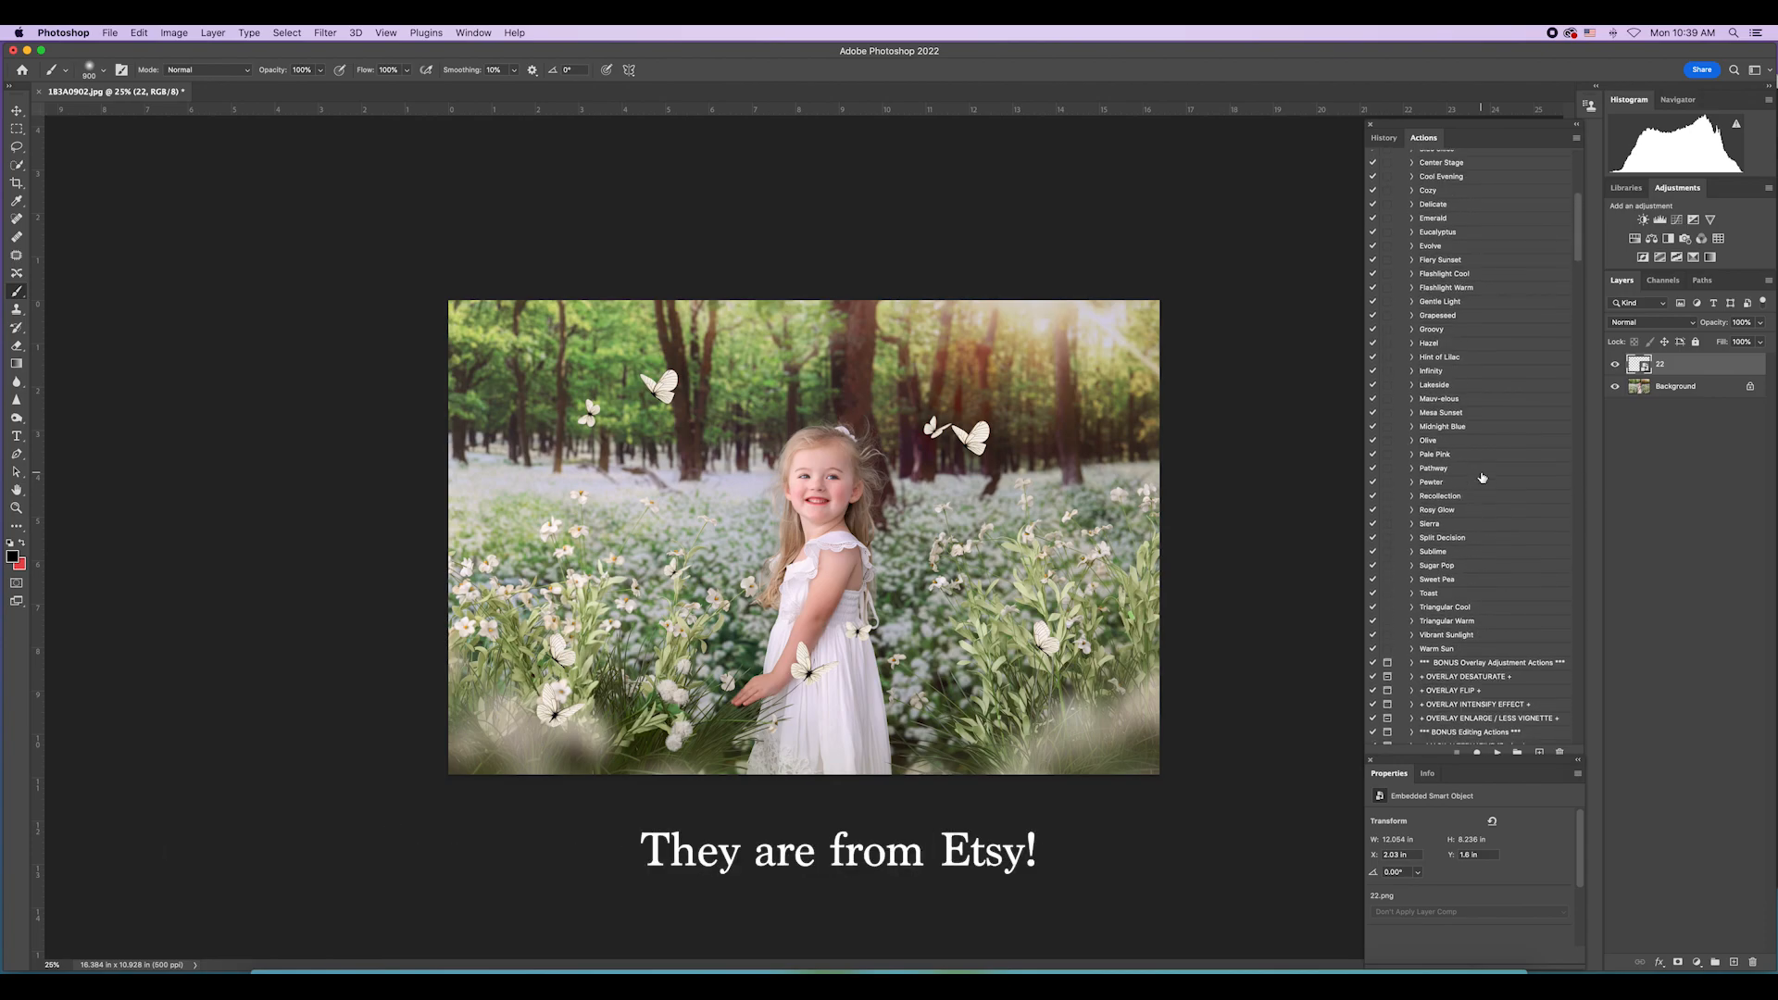
left_click(1481, 329)
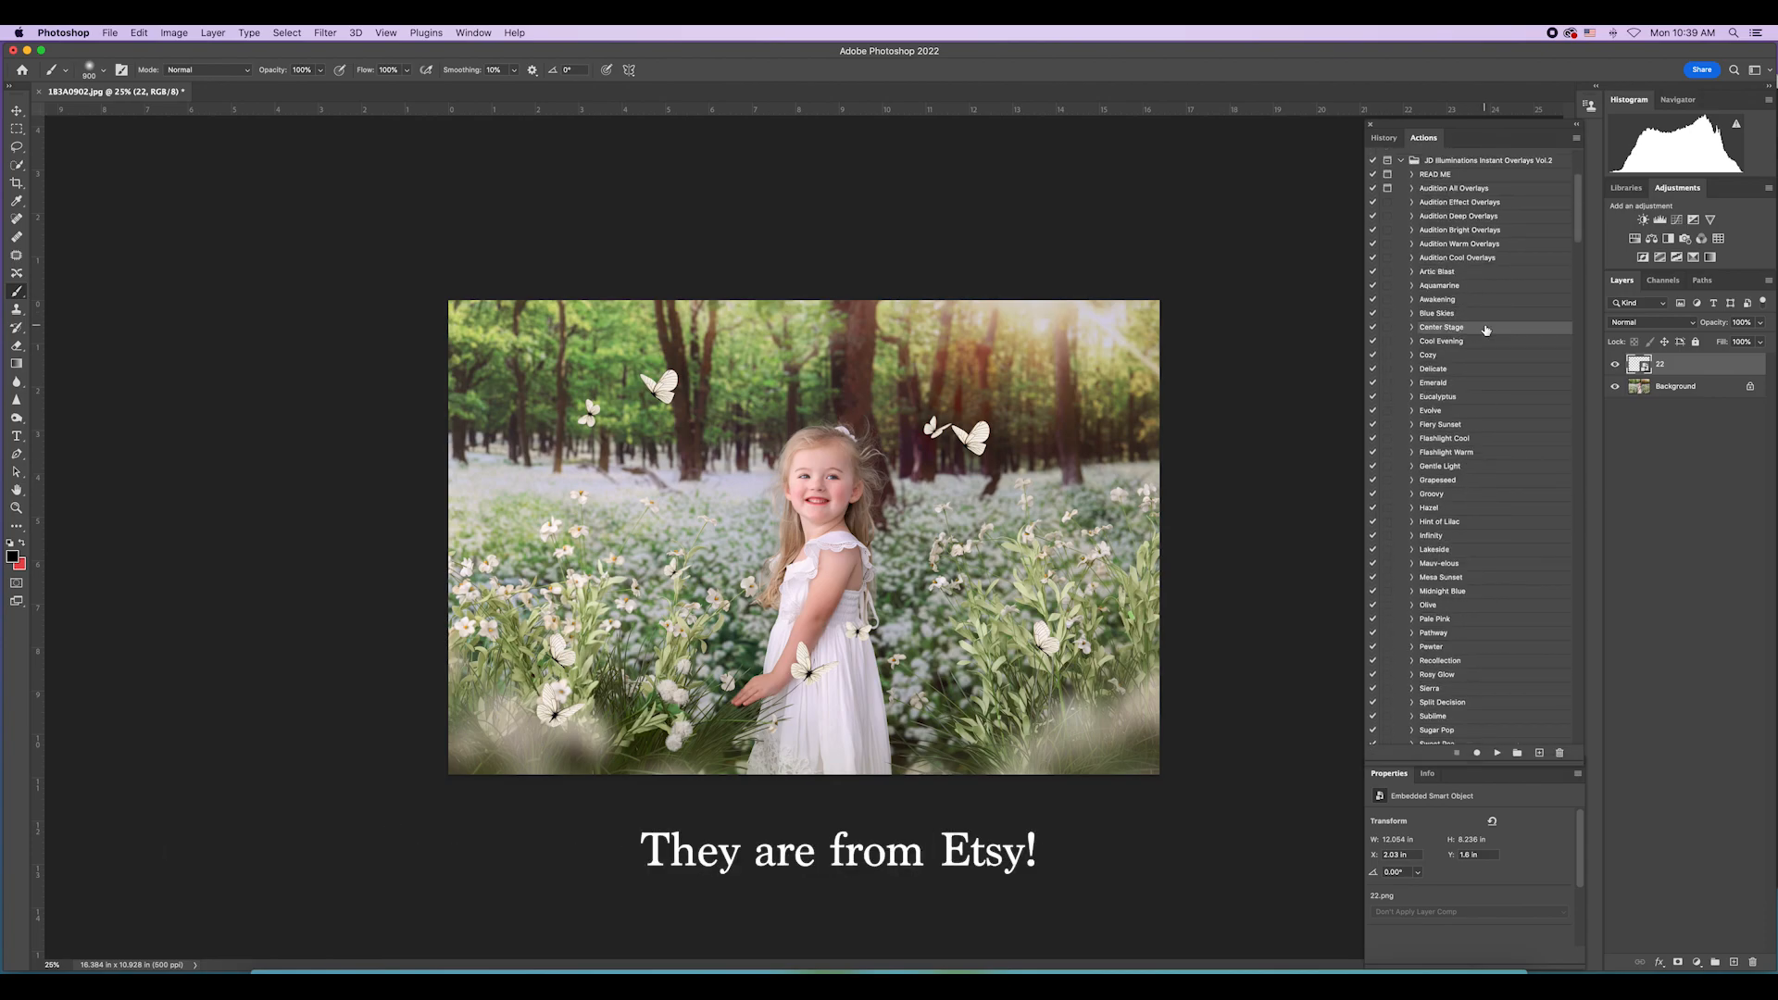
left_click(1496, 754)
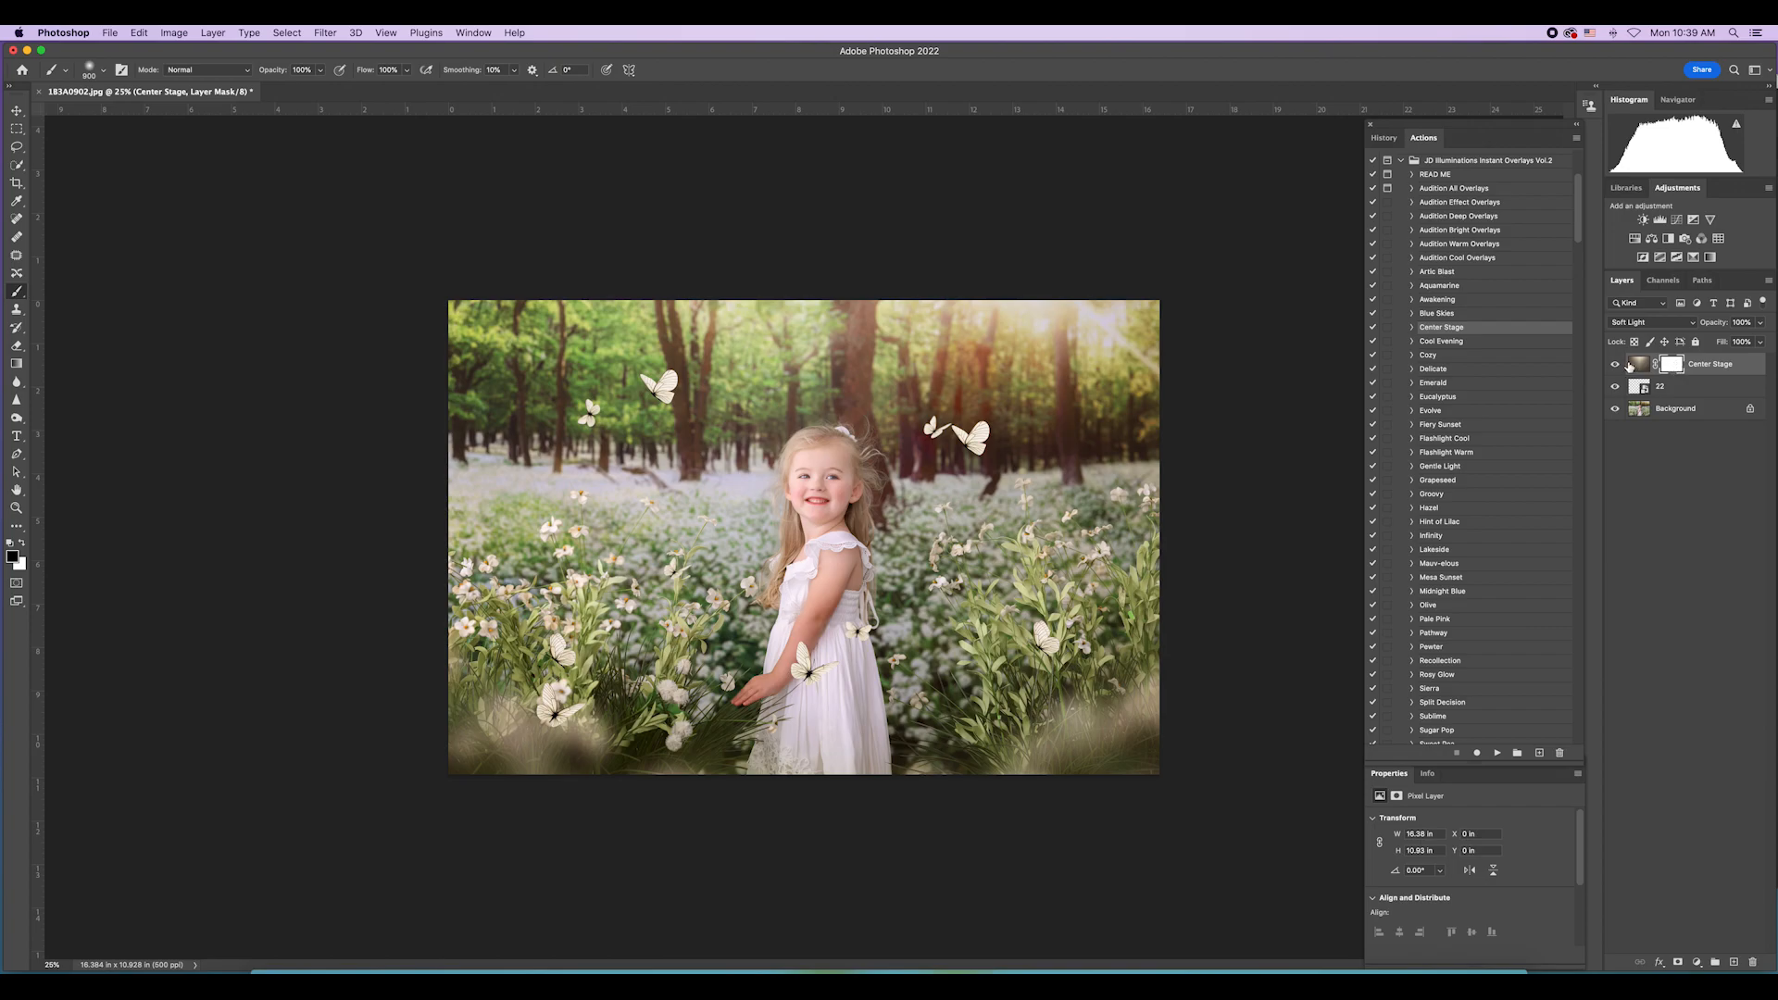
left_click(1616, 365)
left_click(1616, 364)
Step: Partly mask the Center Stage overlay off the girl's face with a black brush at 43% opacity
left_click(1674, 365)
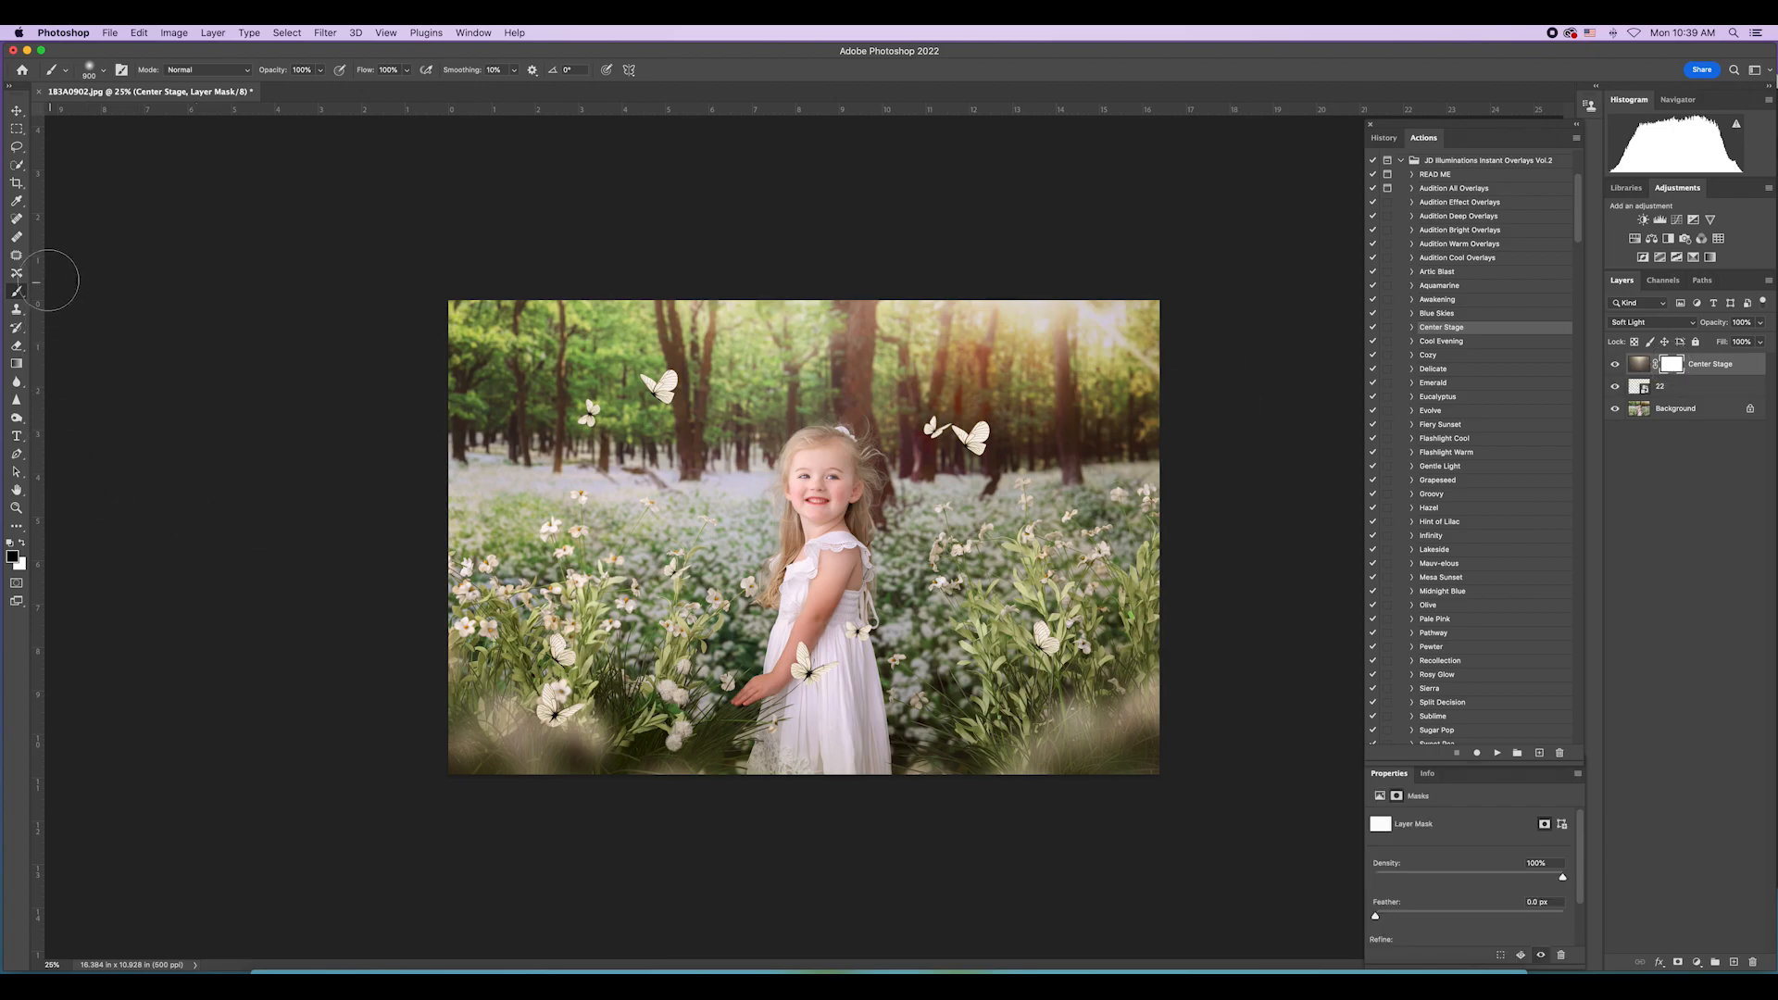
left_click_drag(321, 74, 284, 86)
left_click(815, 486)
Step: Apply a slight Motion Blur at a 0° angle to the butterfly layer 22
left_click(1644, 387)
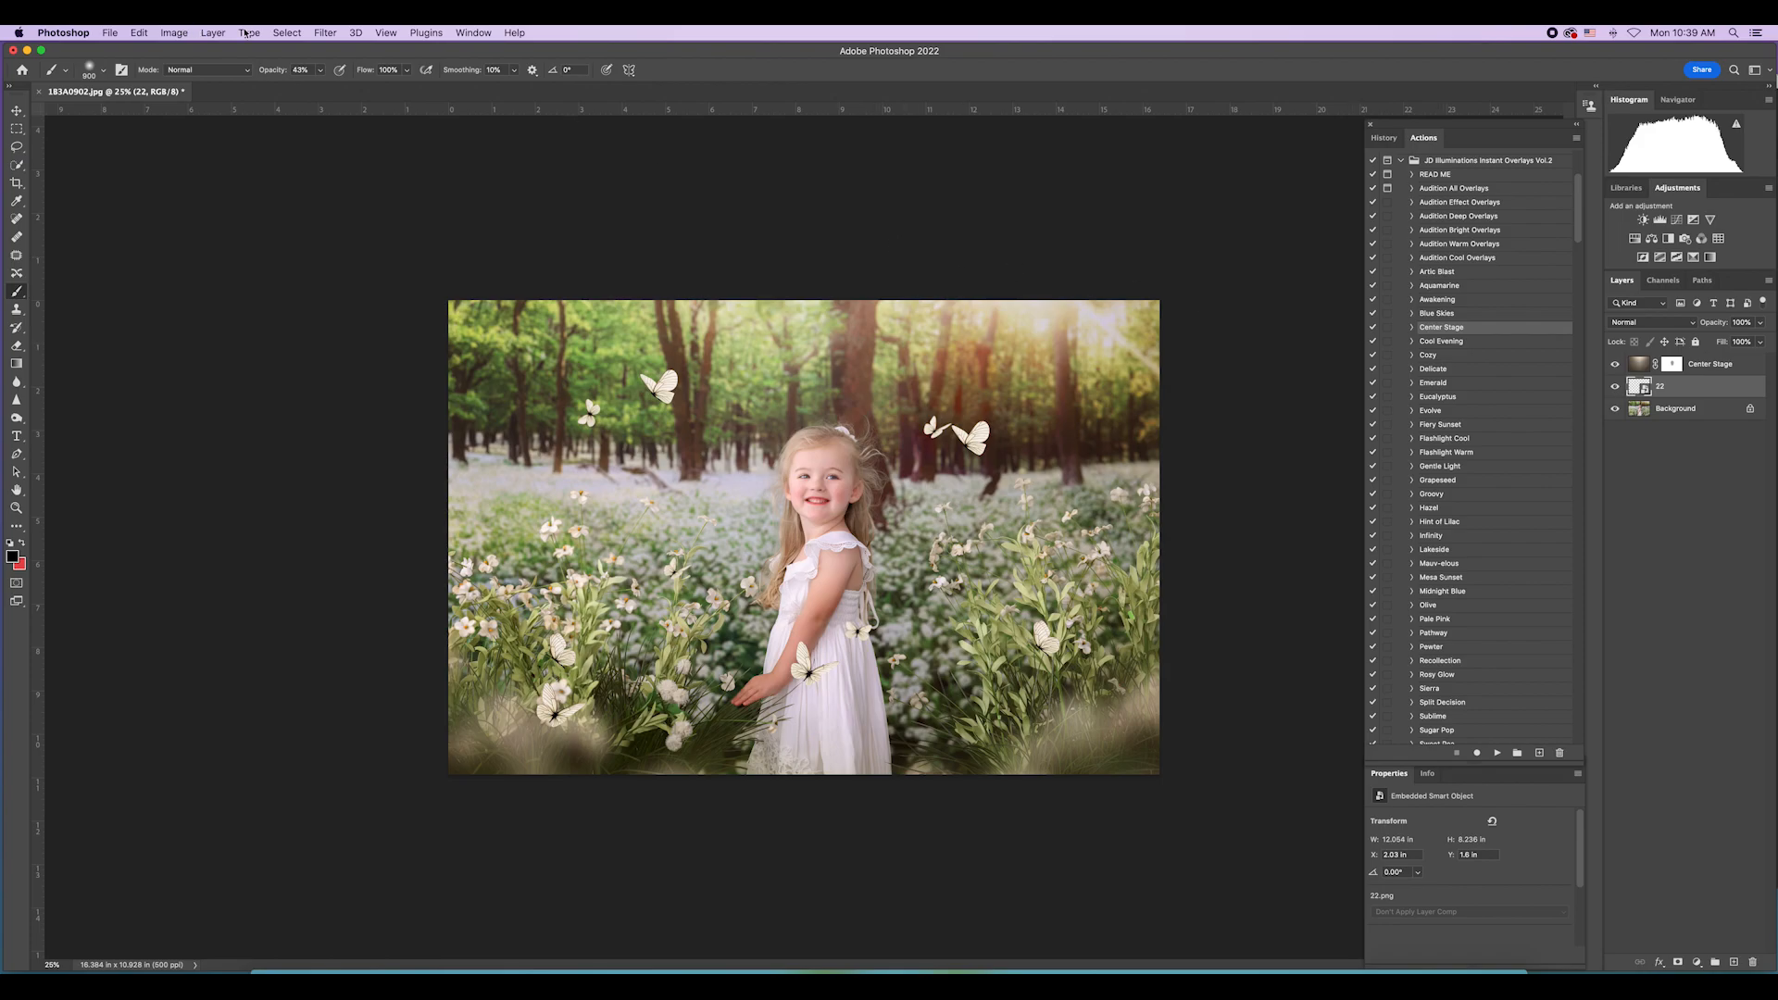
left_click(316, 31)
mouse_move(410, 220)
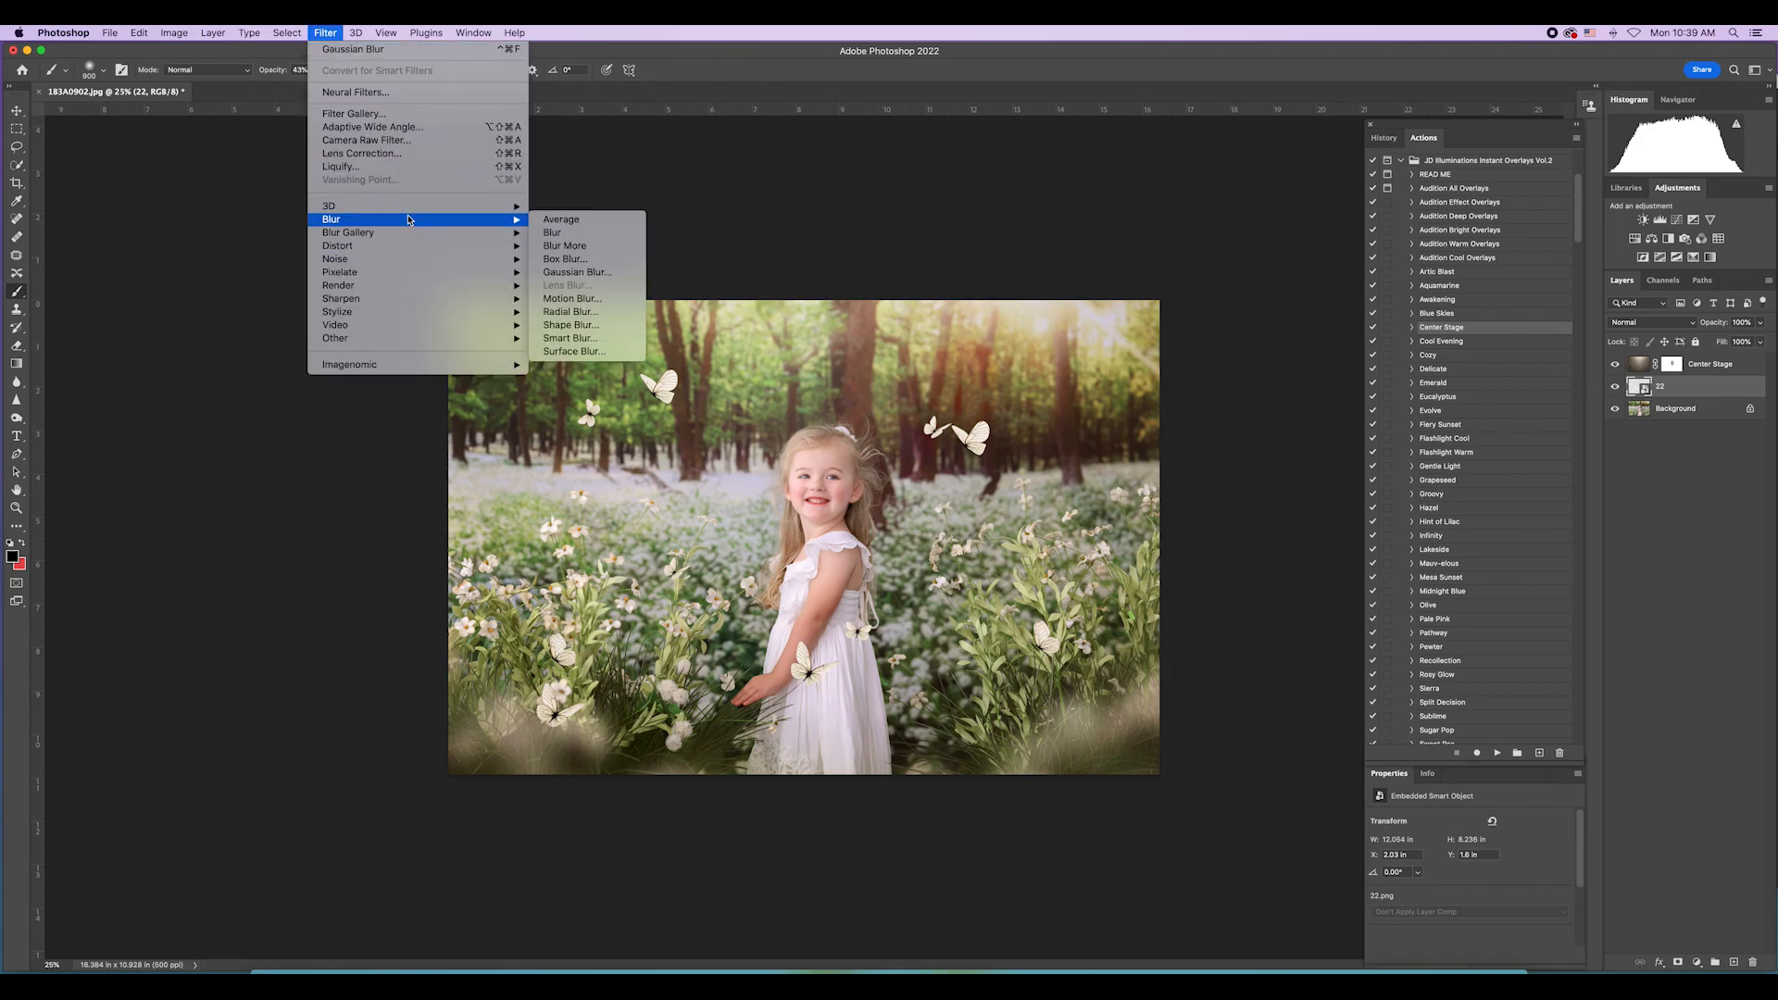
left_click(578, 299)
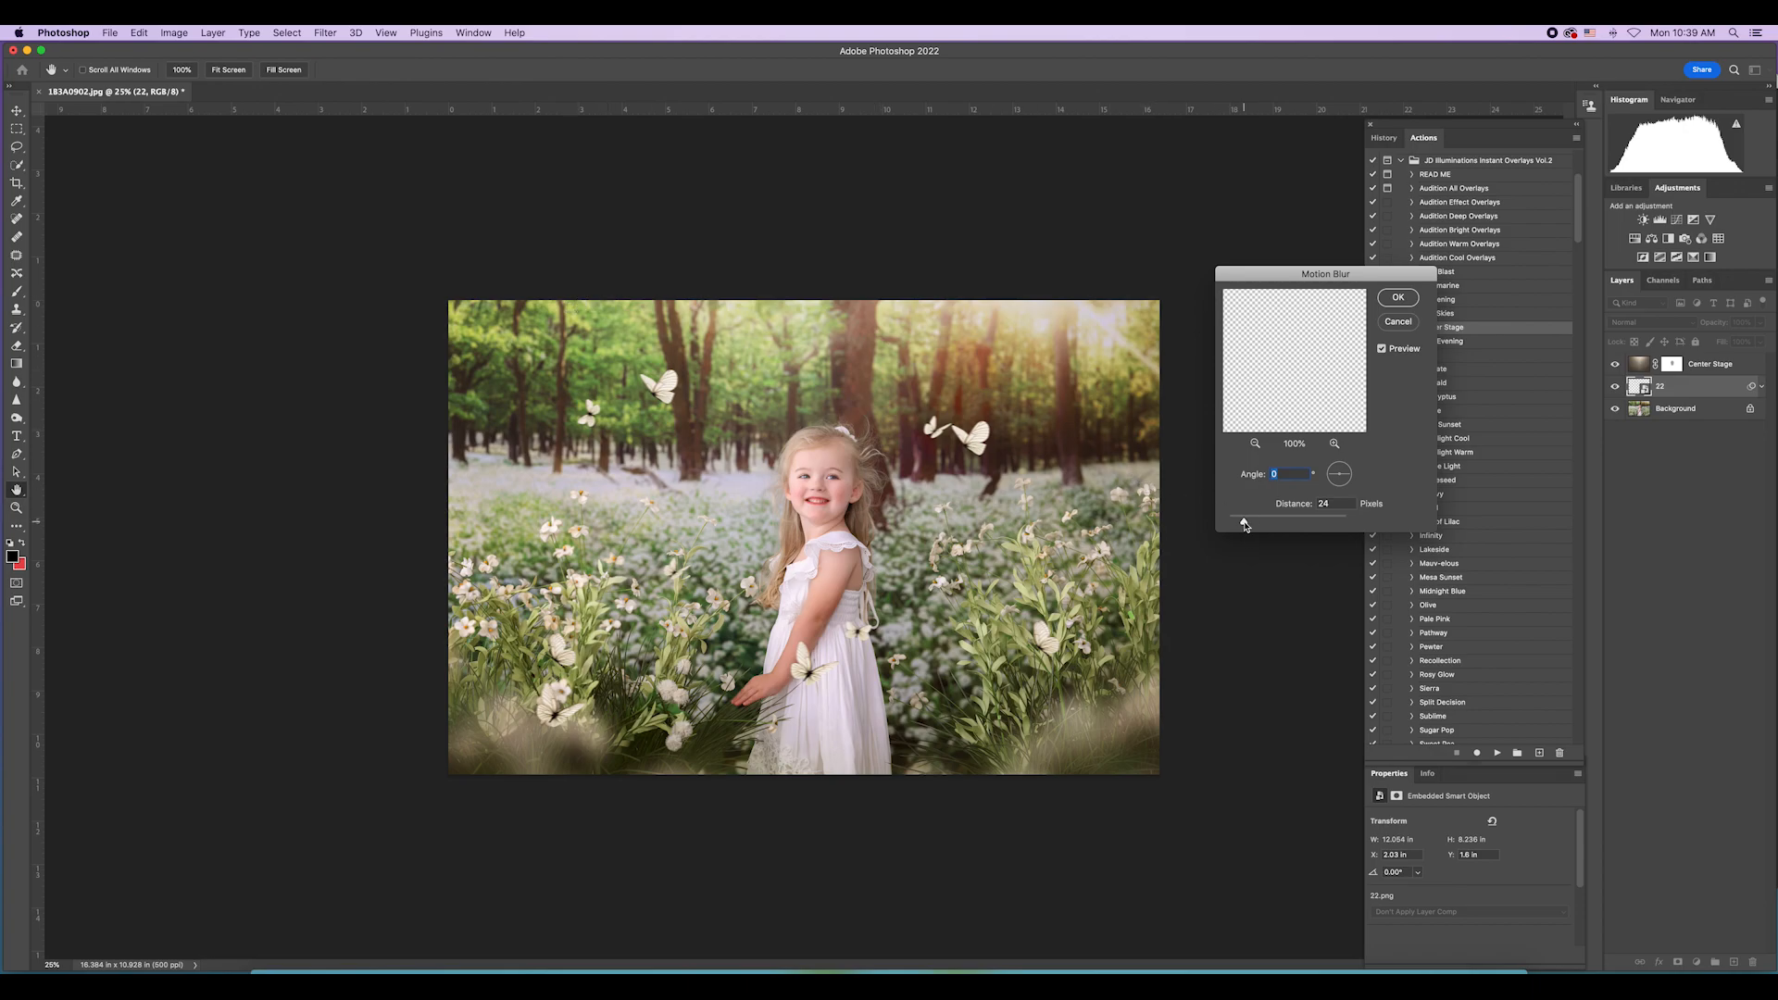
left_click_drag(1244, 525, 1242, 526)
left_click(1241, 524)
left_click(1240, 525)
left_click(1398, 298)
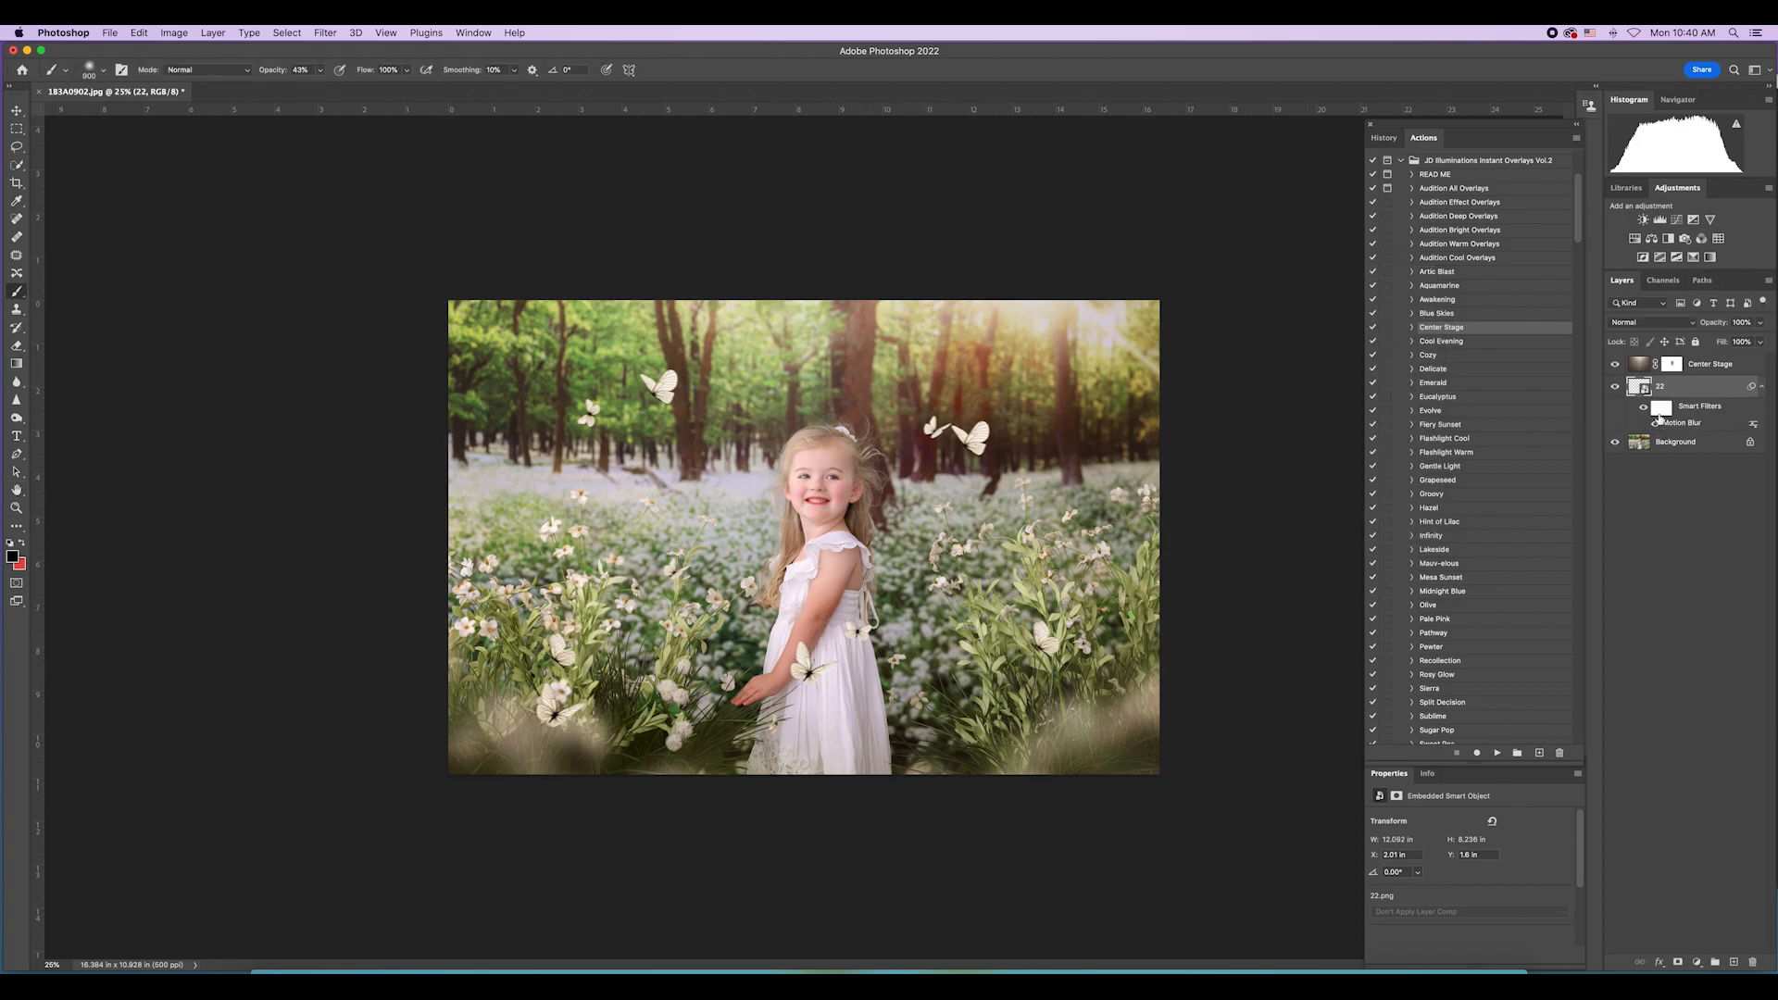
Step: Add a layer mask to the butterfly layer and paint out the butterflies over the girl's dress, raising the brush opacity to 100%
left_click(1677, 963)
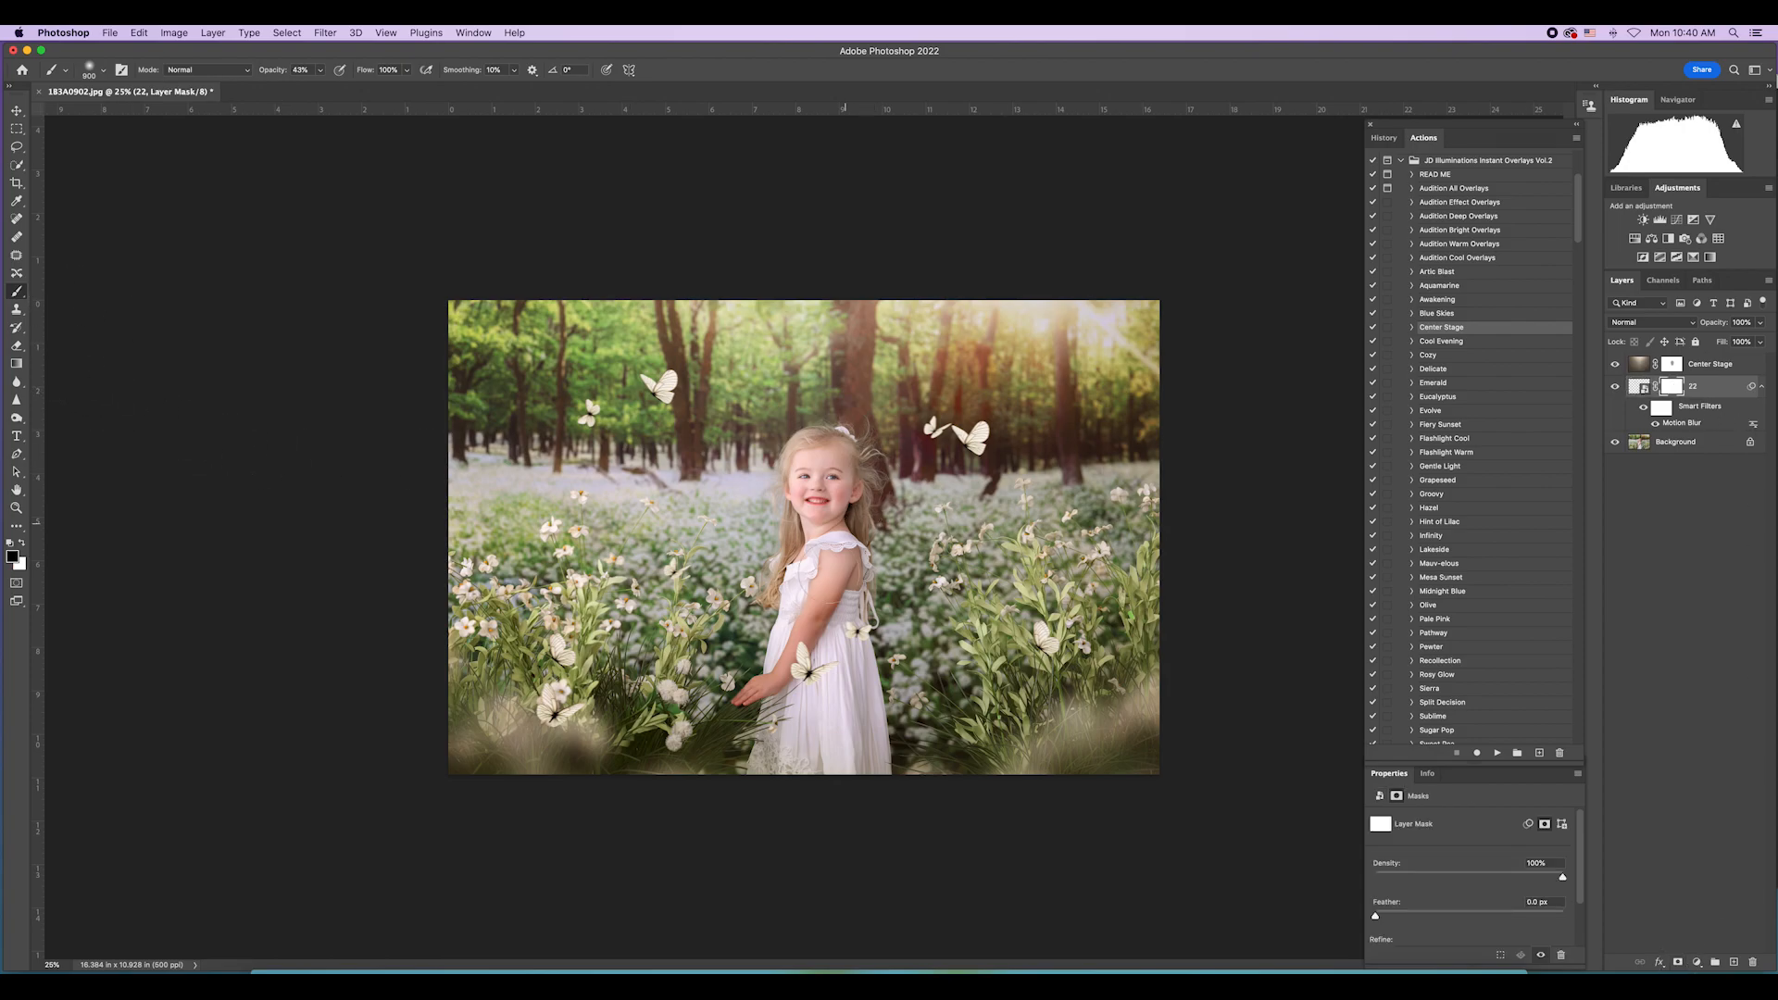
left_click(814, 664)
left_click(859, 633)
left_click(319, 70)
left_click_drag(316, 86, 428, 93)
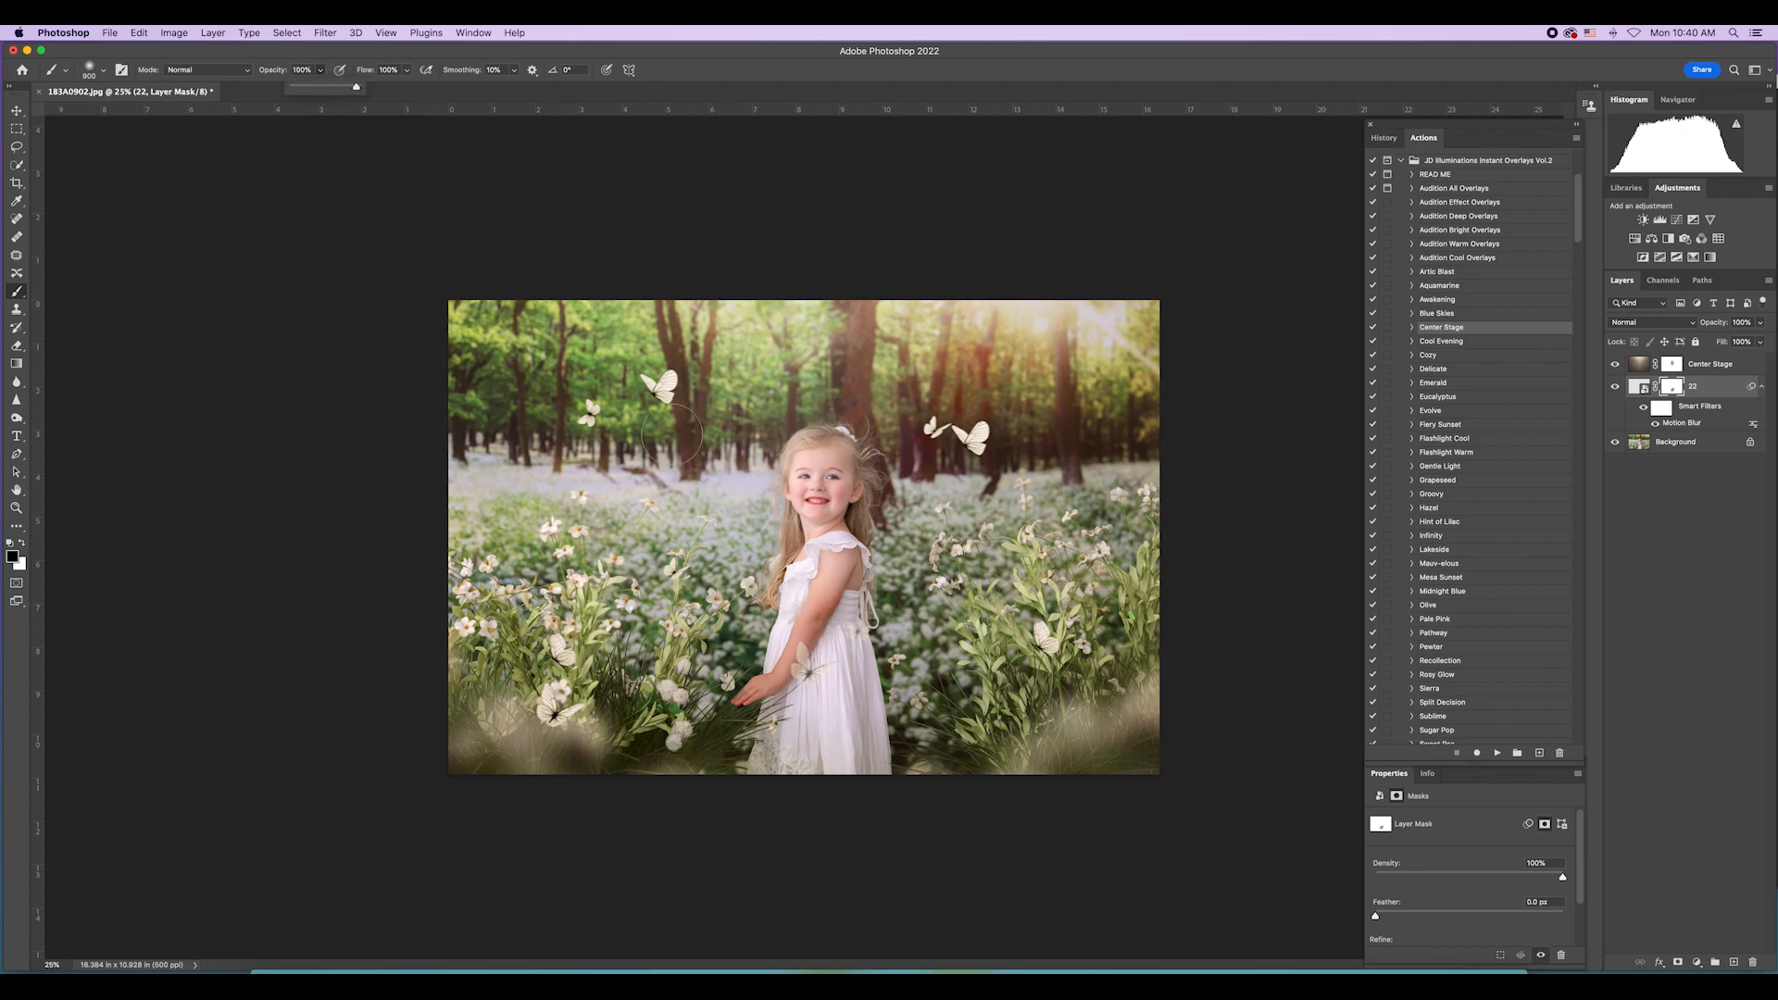
left_click(813, 669)
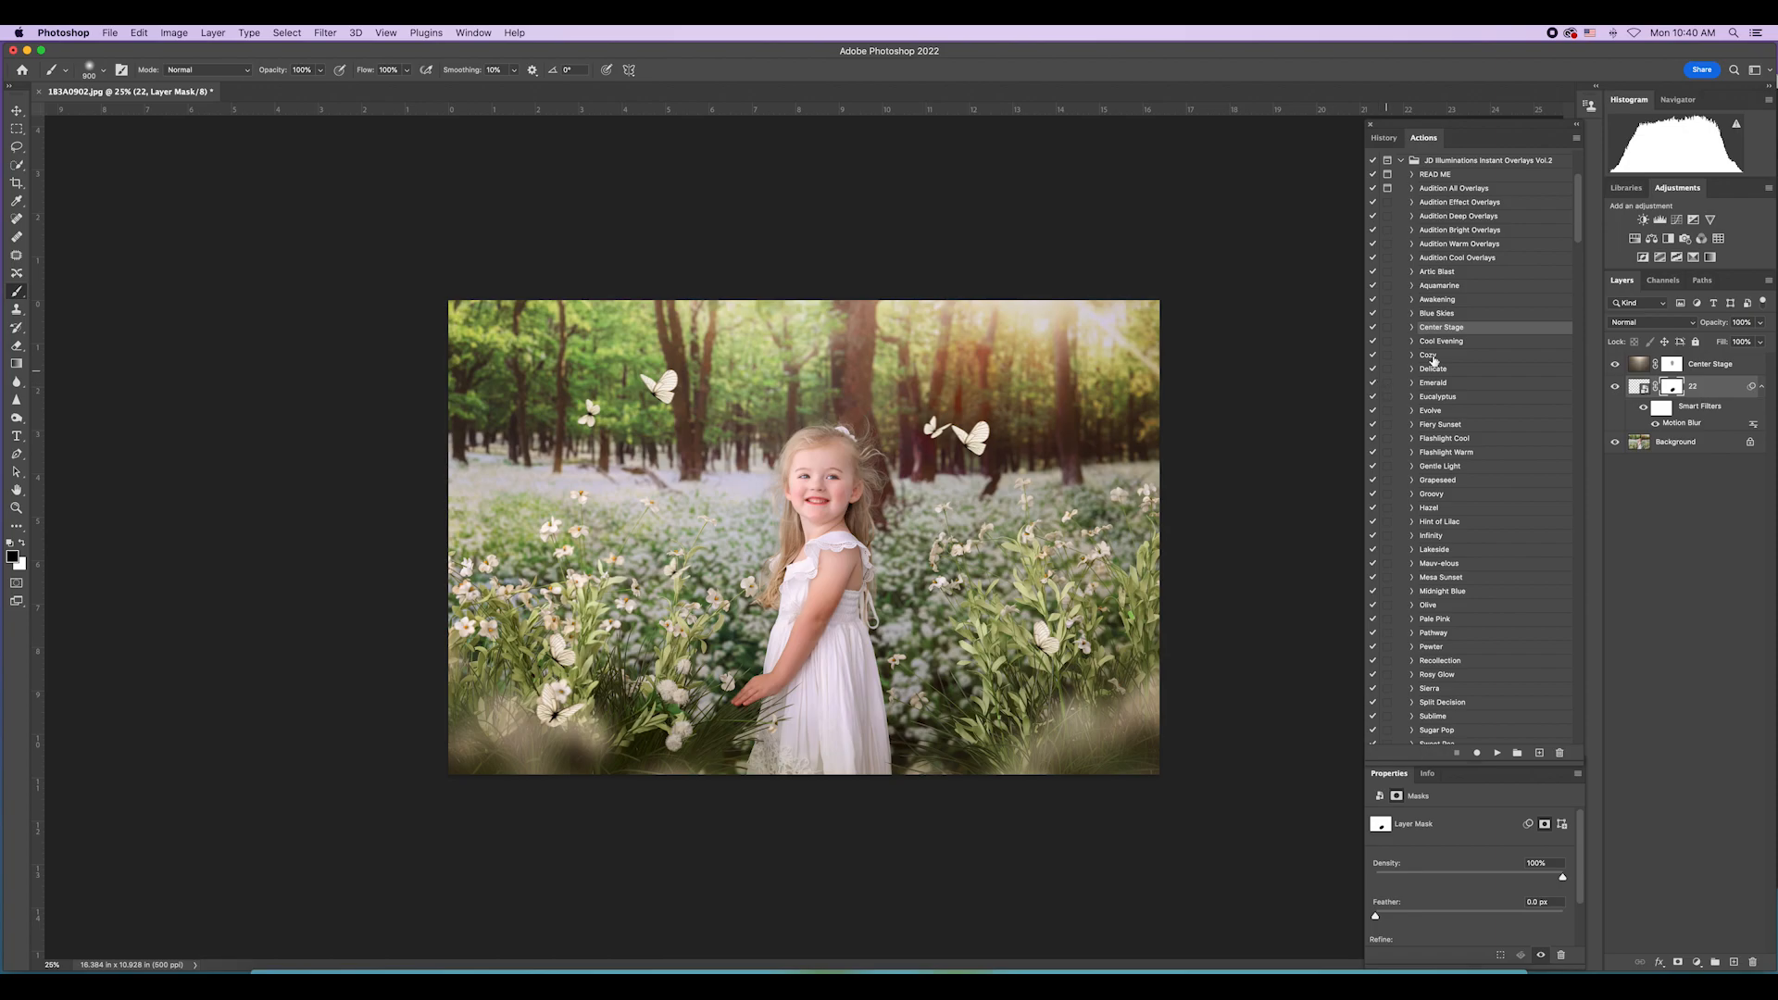
Step: Set the butterfly layer's opacity to 86% and flatten the image
left_click(1639, 388)
left_click(1760, 323)
left_click_drag(1761, 340, 1751, 344)
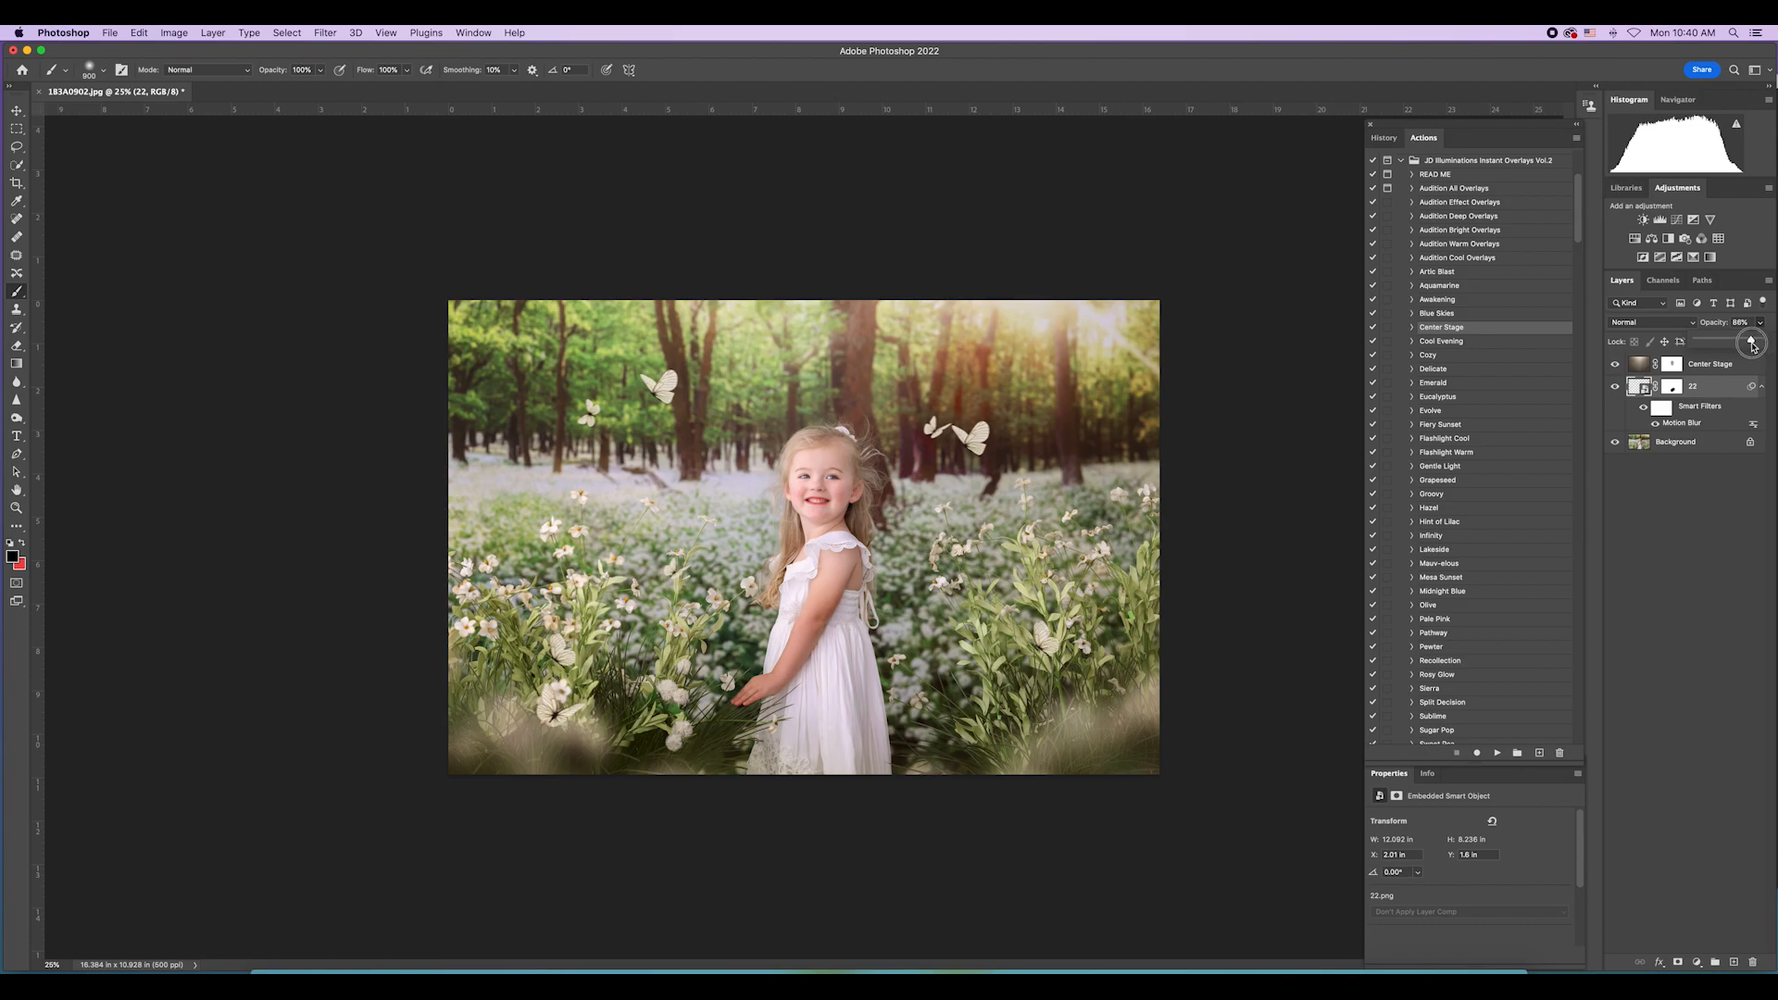
left_click_drag(1752, 343, 1749, 347)
left_click(212, 32)
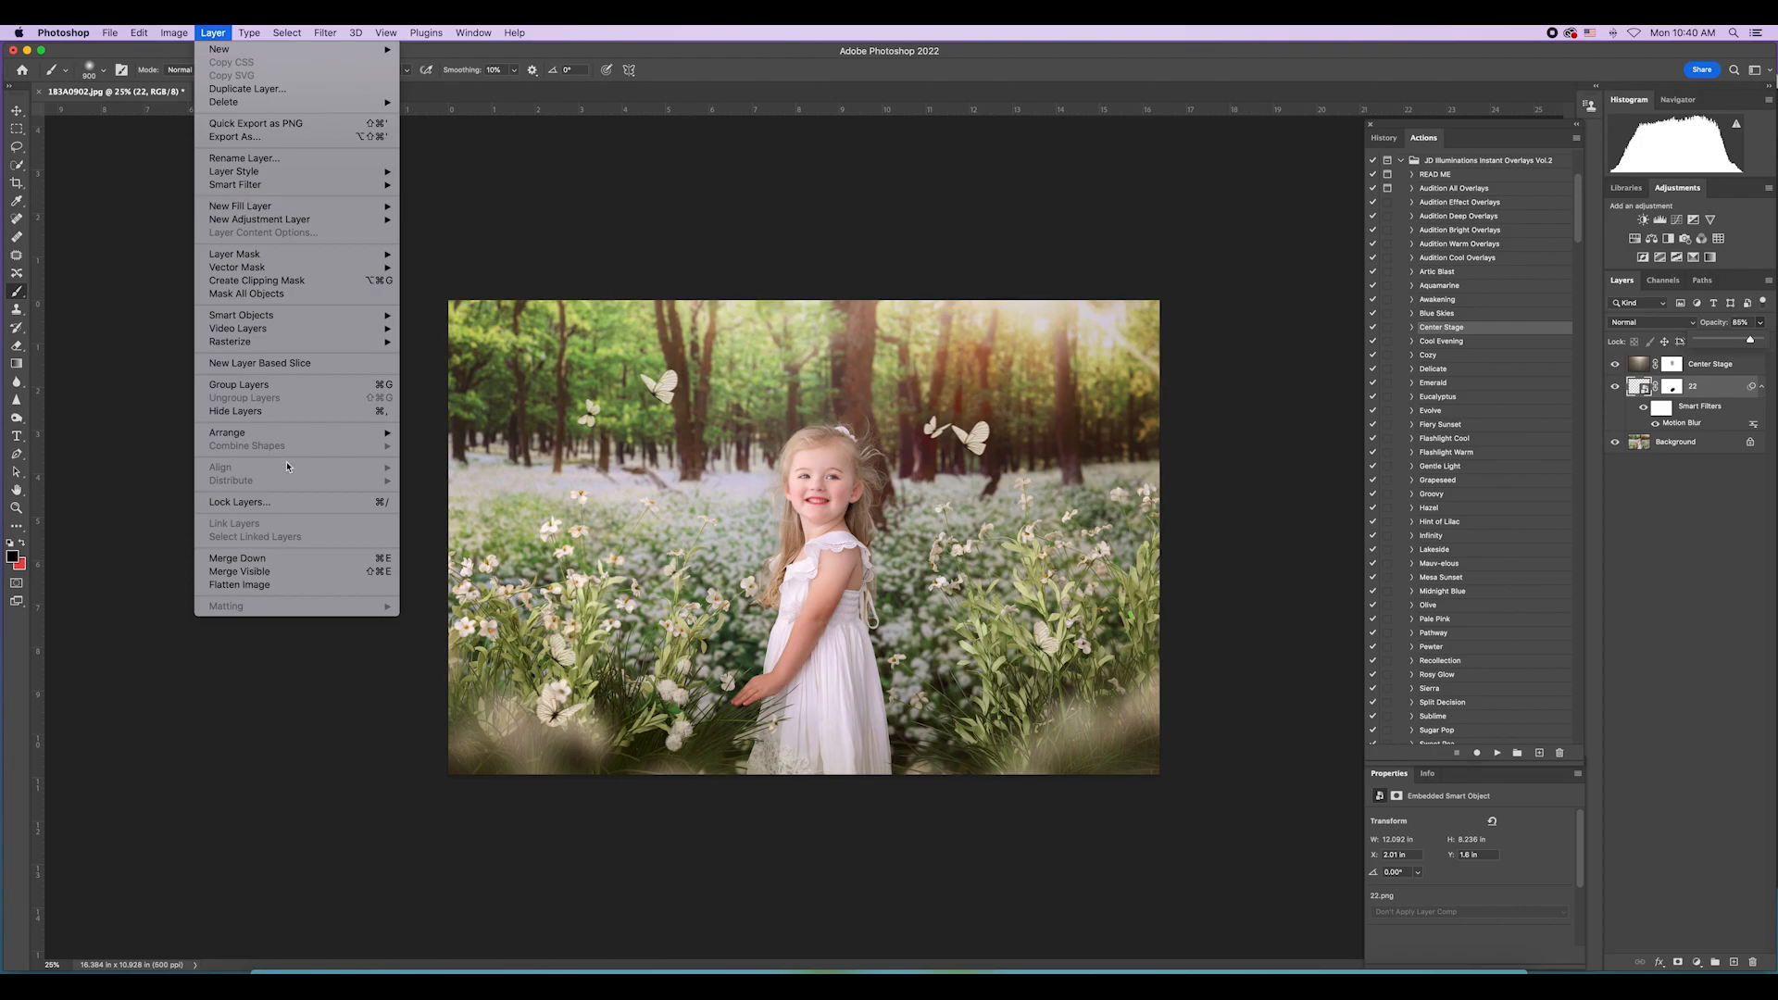
left_click(288, 585)
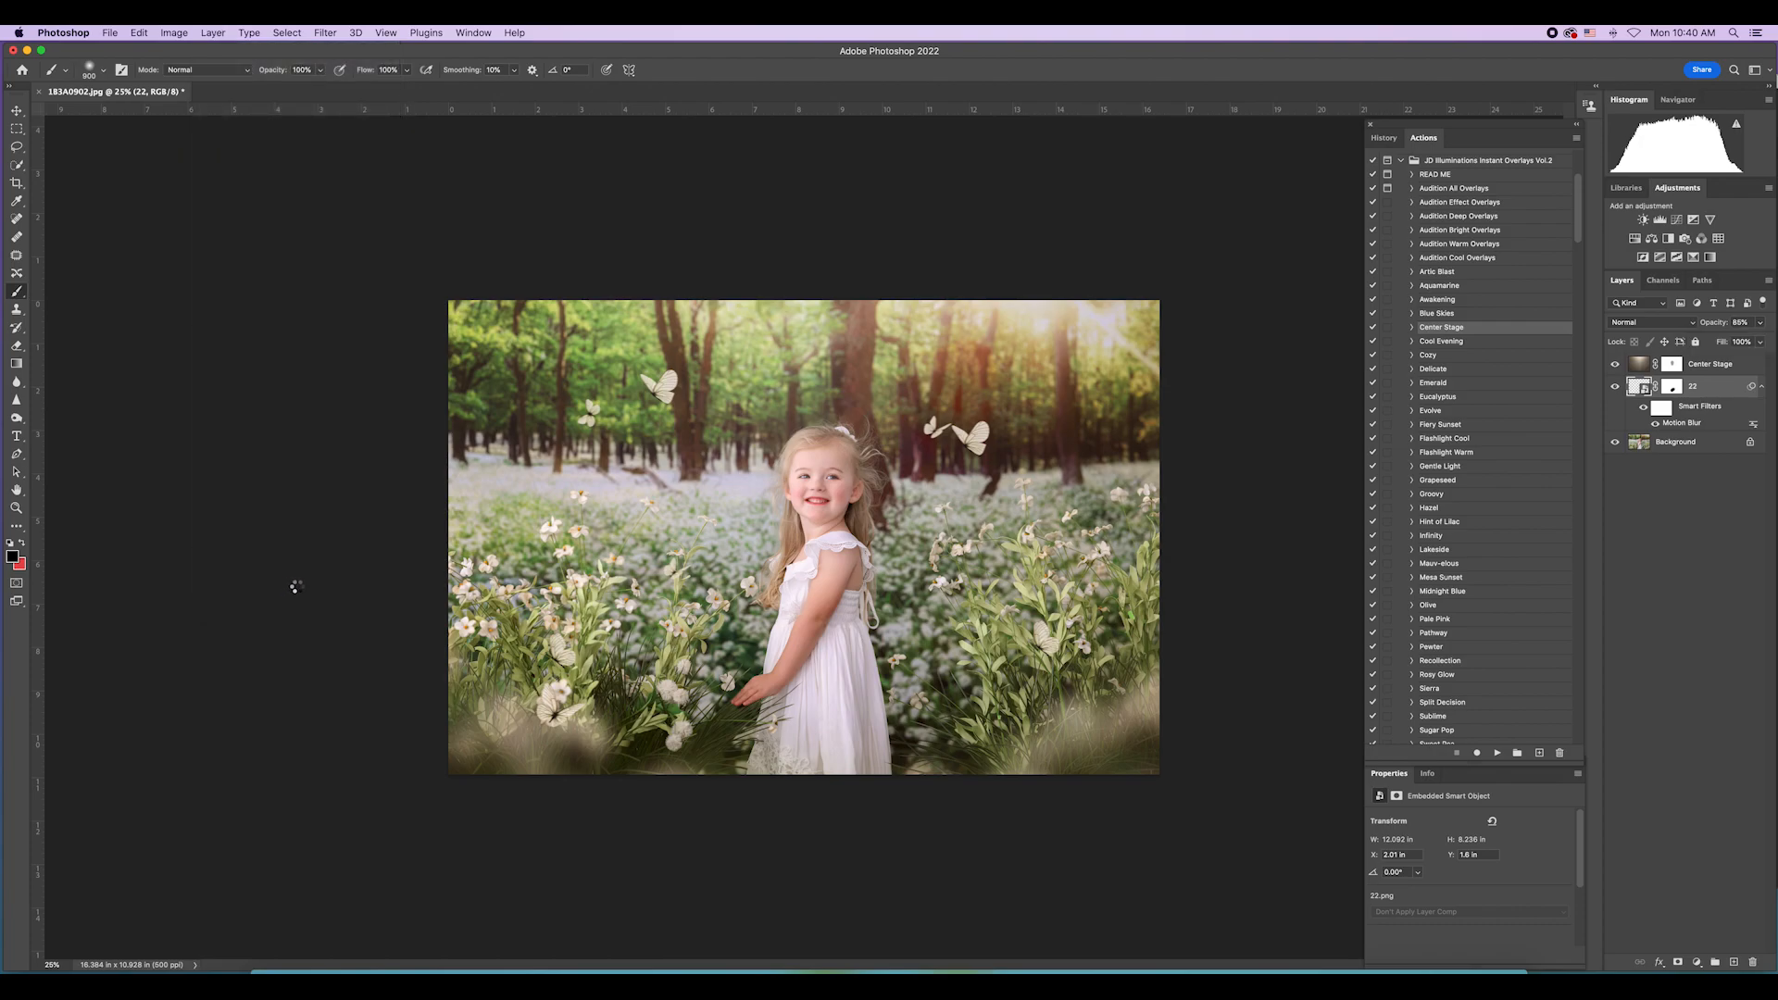